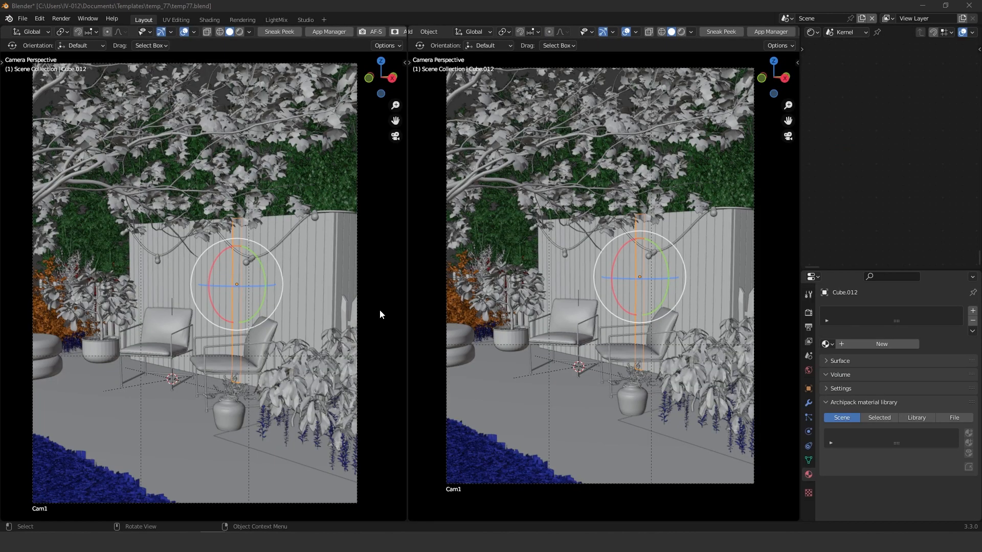
Step: Set up a texture environment in the Environments manager using scythian_tombs_2_4k.hdr from the Cloudy HDRIs folder
left_click(616, 354)
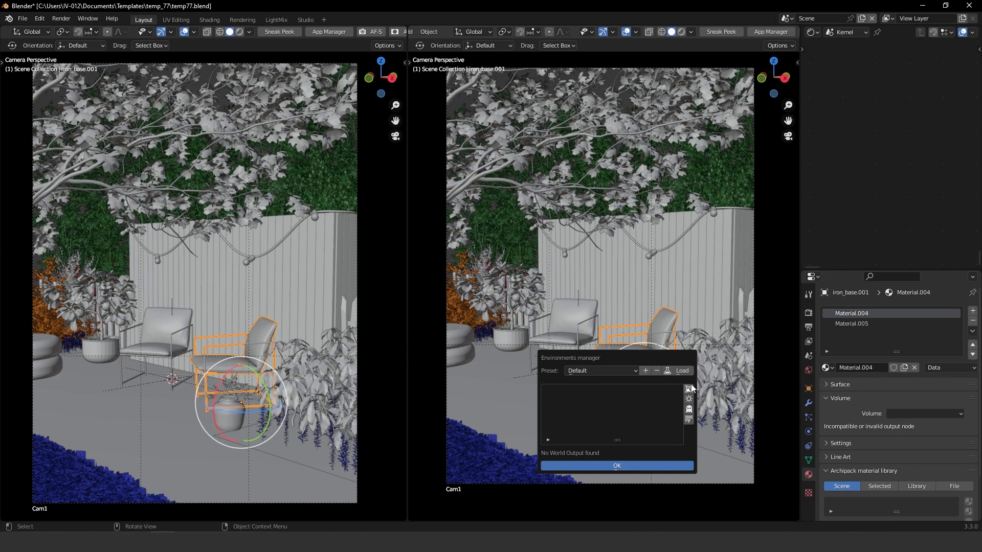
left_click(689, 389)
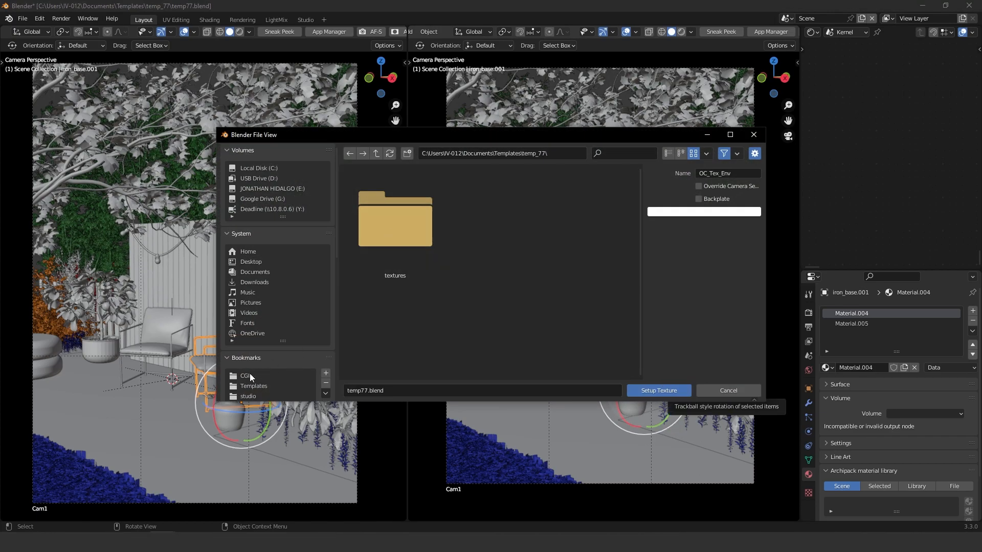
scroll(248, 374, "down", 3)
left_click(248, 325)
left_click(415, 201)
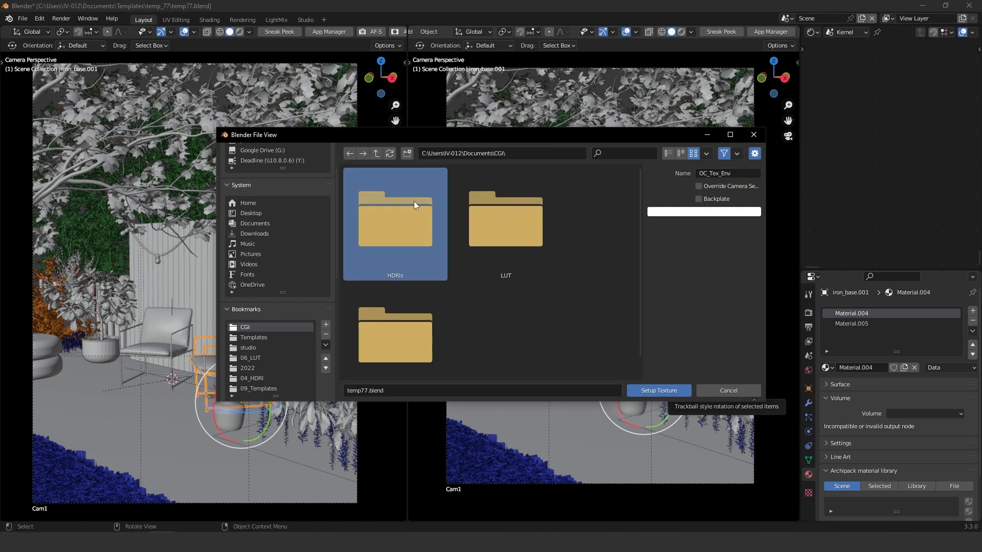
double_click(413, 201)
double_click(407, 214)
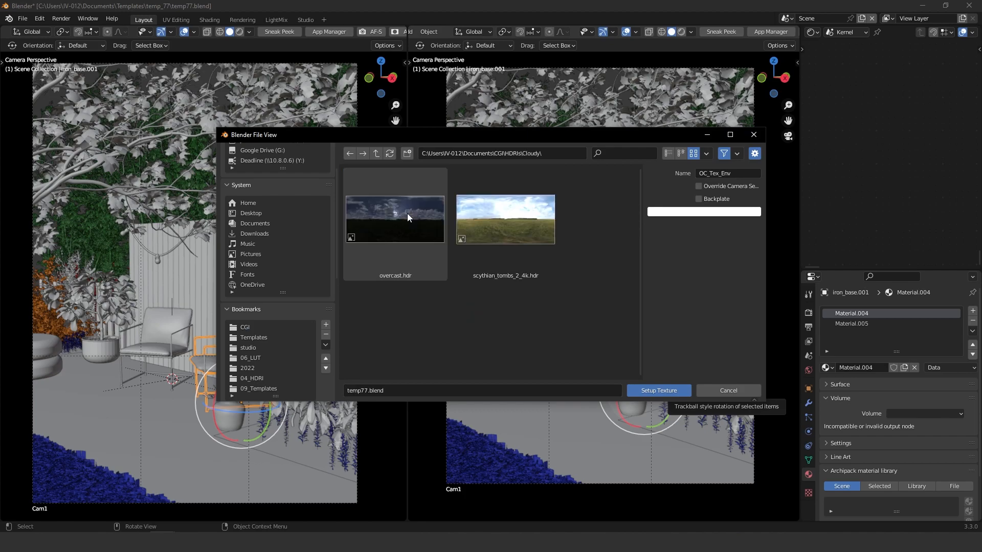
left_click(509, 226)
left_click(651, 389)
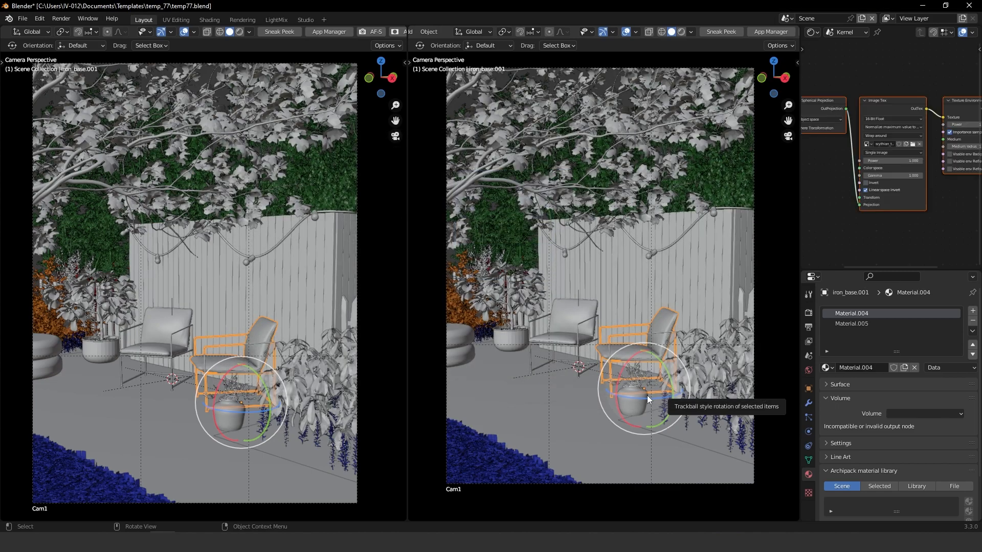
Step: Switch to the browser to view the Scythian Tombs 2 HDRI page on Poly Haven, and return to Blender
left_click(541, 532)
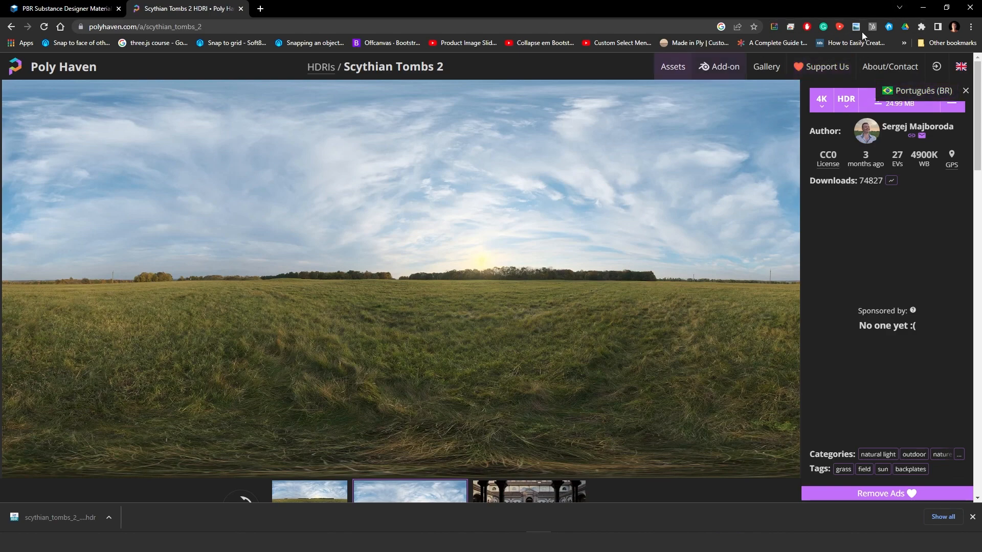
left_click(923, 7)
mouse_move(880, 147)
middle_mouse_down()
mouse_move(812, 170)
mouse_move(891, 160)
middle_mouse_up()
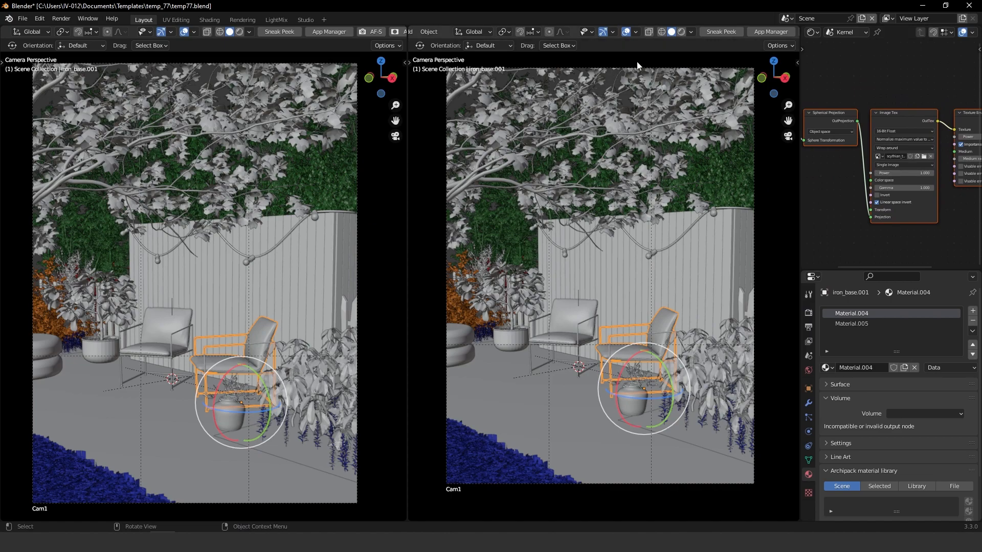
Step: Show the second camera viewport in rendered shading and set the Octane Camera Imager exposure to 6.70
left_click(681, 32)
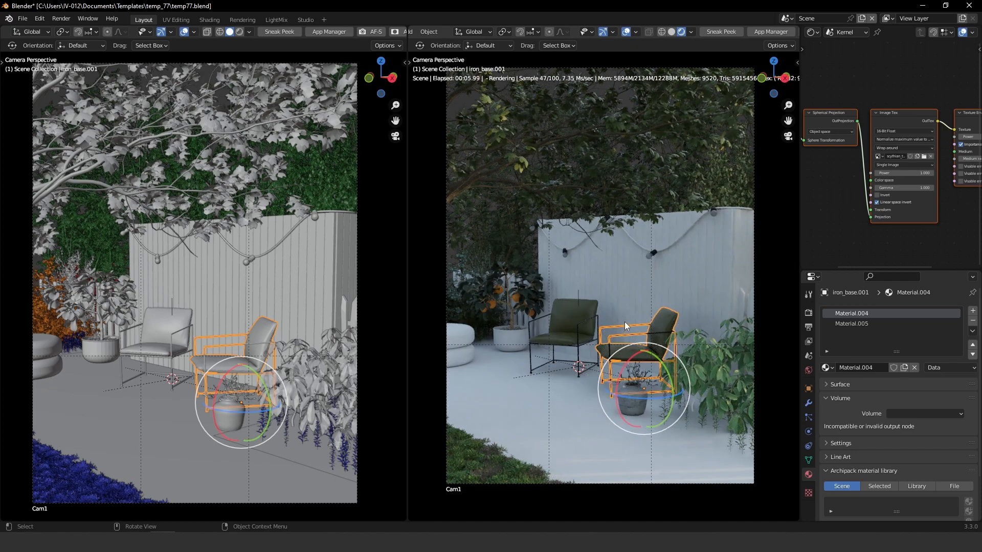
key("n")
left_click_drag(714, 102, 749, 103)
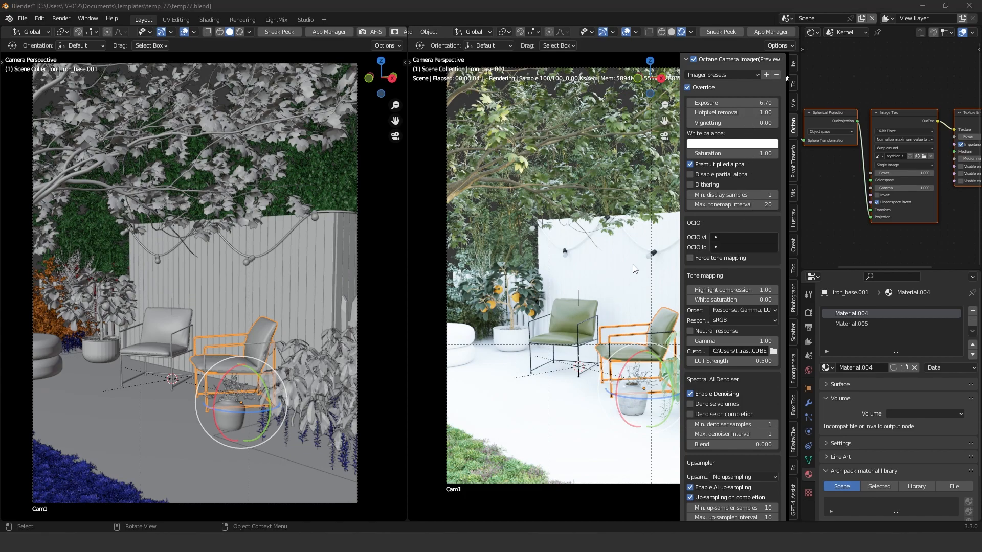
left_click(583, 327)
key("n")
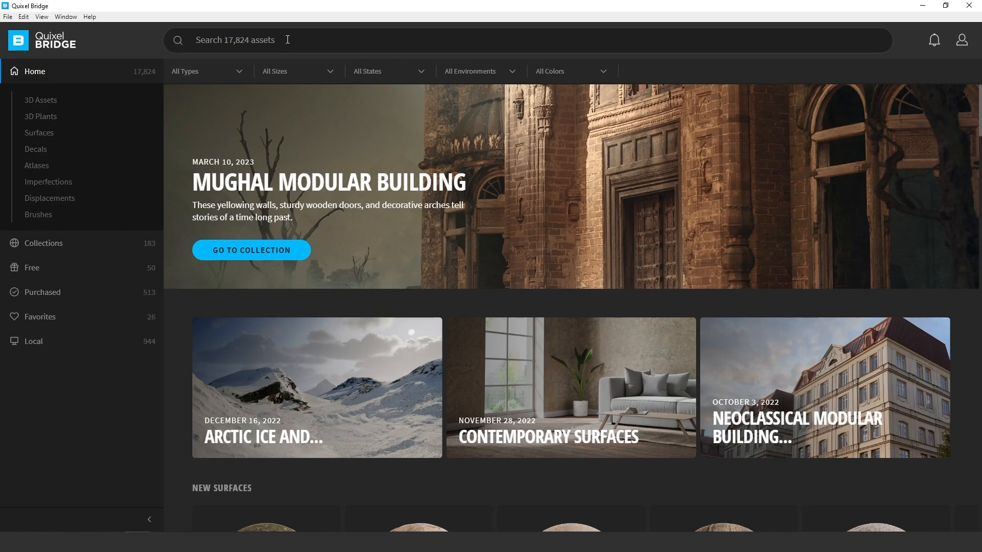
Step: Switch to Quixel Bridge and browse the surface categories to the Gravel collection
left_click_drag(317, 6, 290, 34)
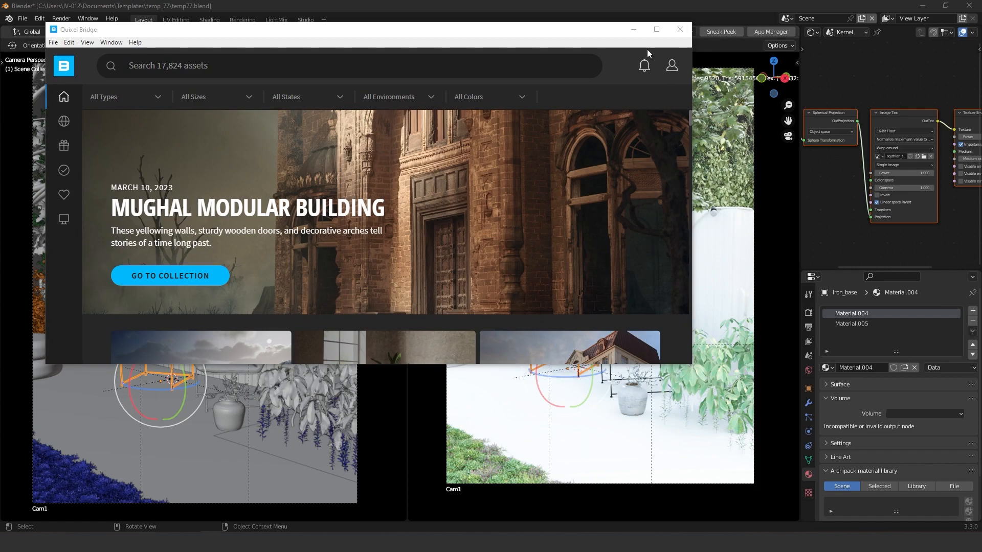
left_click(657, 29)
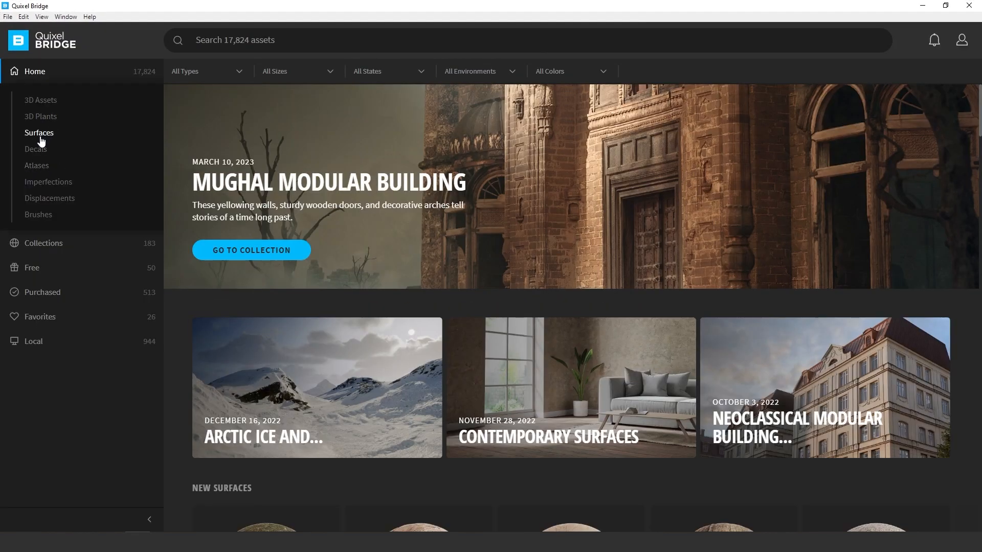
left_click(41, 134)
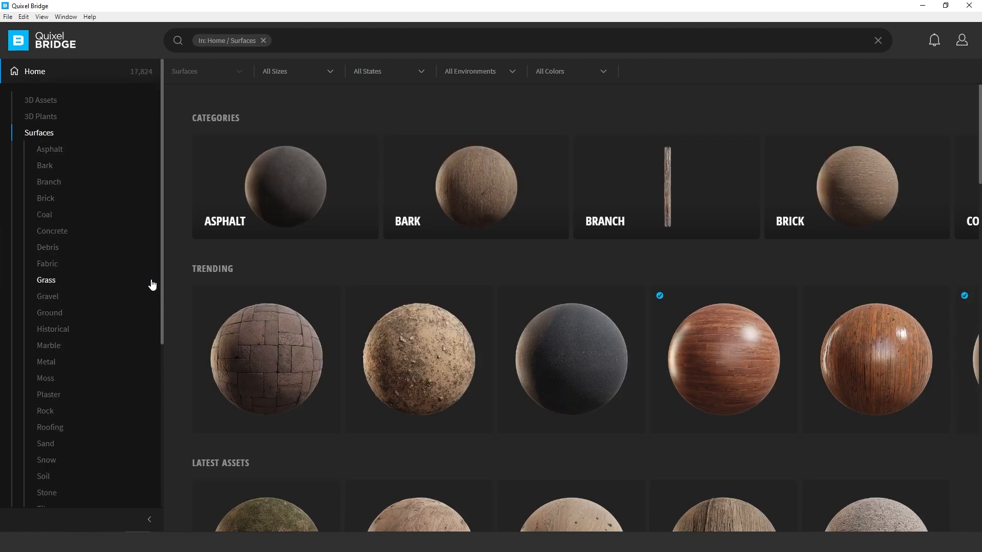
left_click(49, 412)
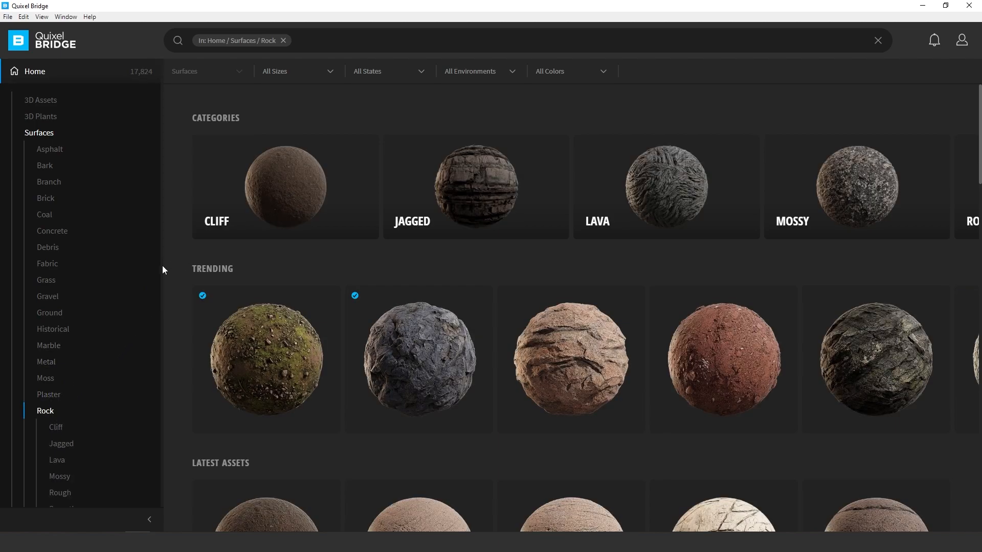
left_click_drag(163, 267, 165, 306)
left_click(51, 231)
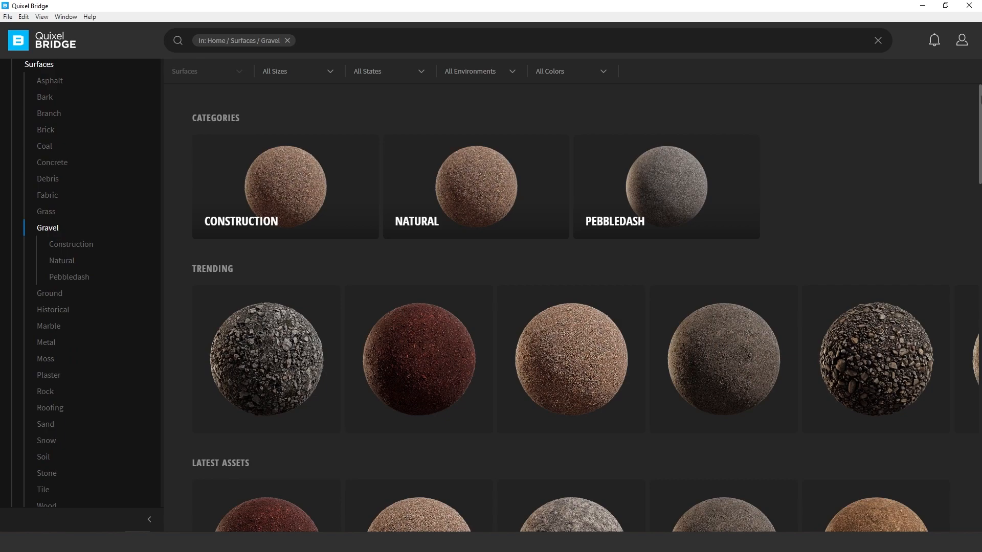
Step: Find the fine grey Gravel Ground material among the gravel surfaces and start downloading it
scroll(970, 171, "down", 10)
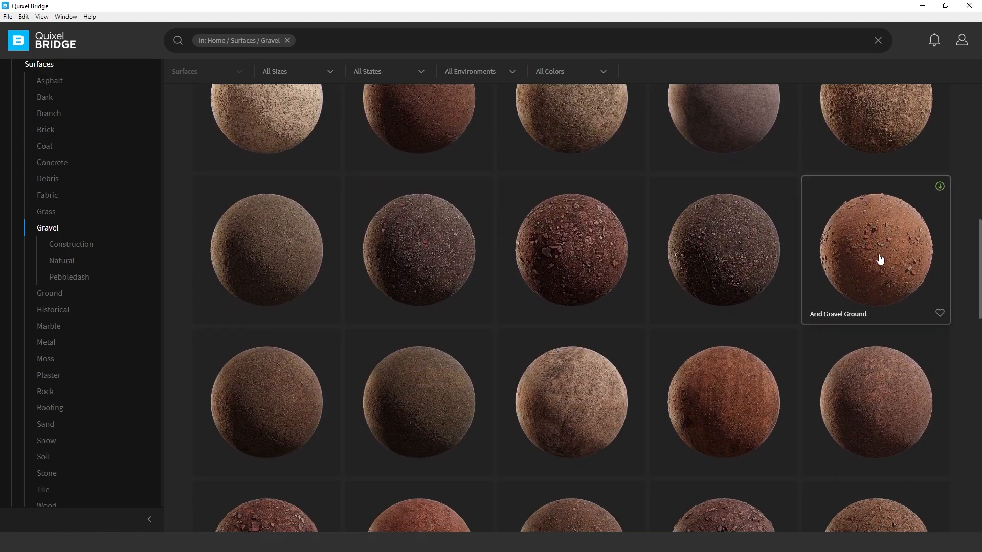
scroll(771, 302, "down", 8)
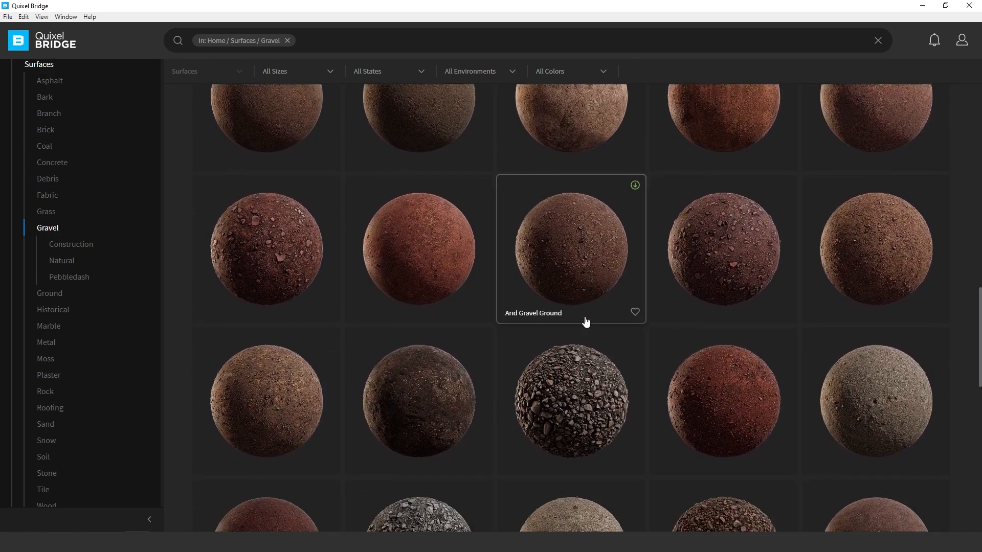
scroll(585, 322, "down", 10)
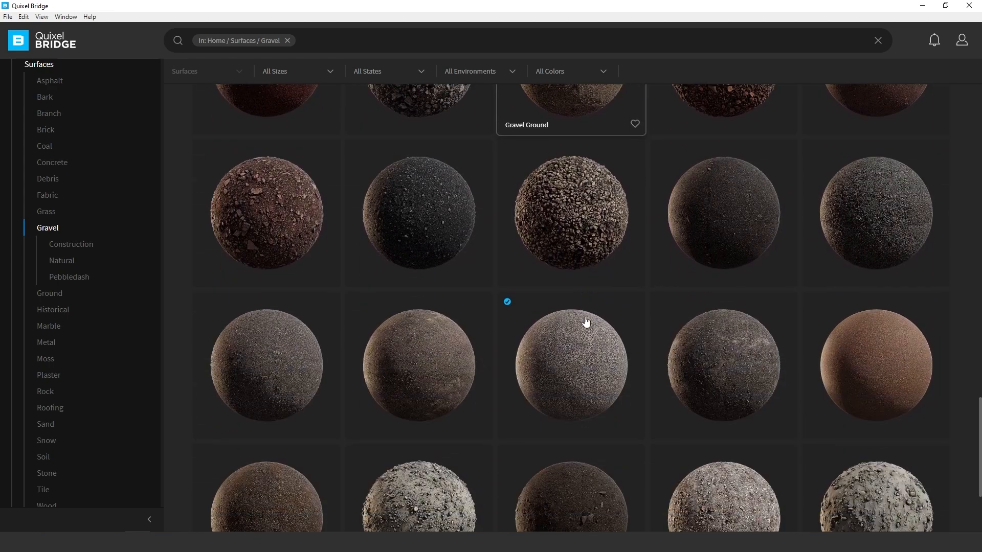
scroll(585, 323, "down", 10)
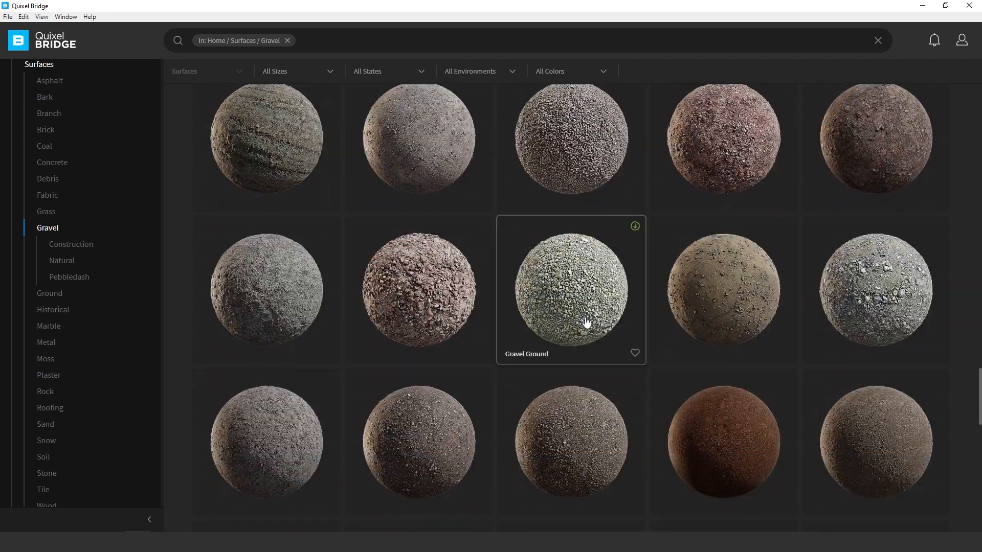
scroll(477, 231, "up", 3)
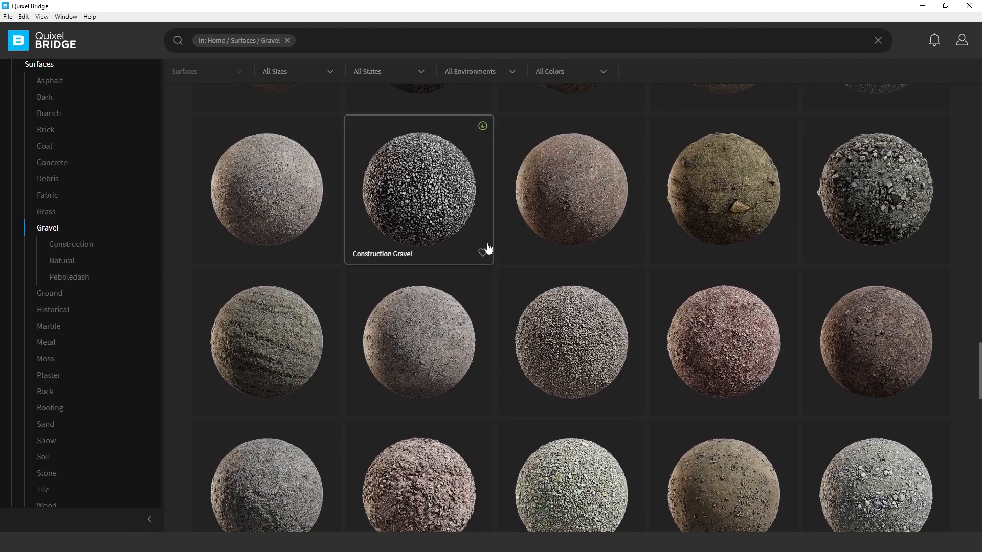
left_click(596, 339)
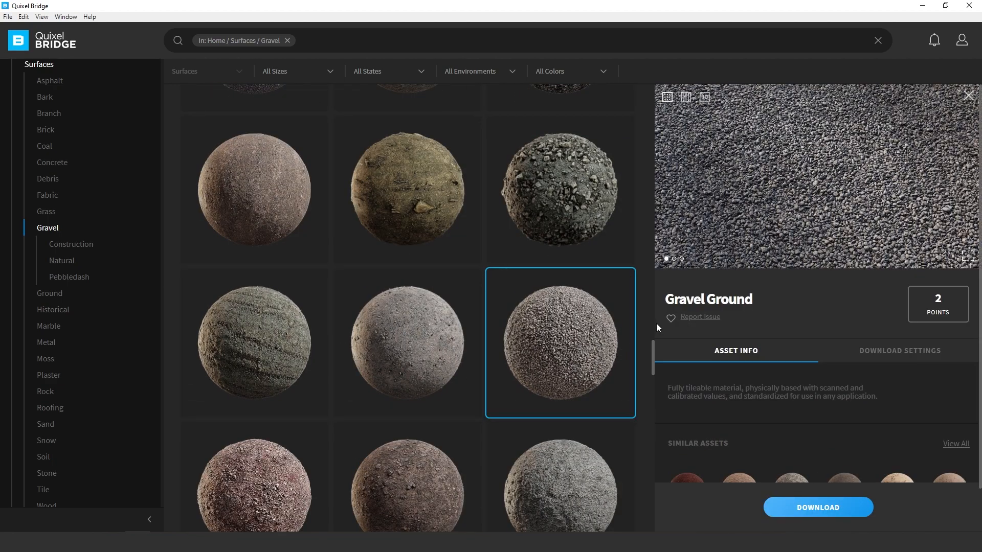
left_click(625, 278)
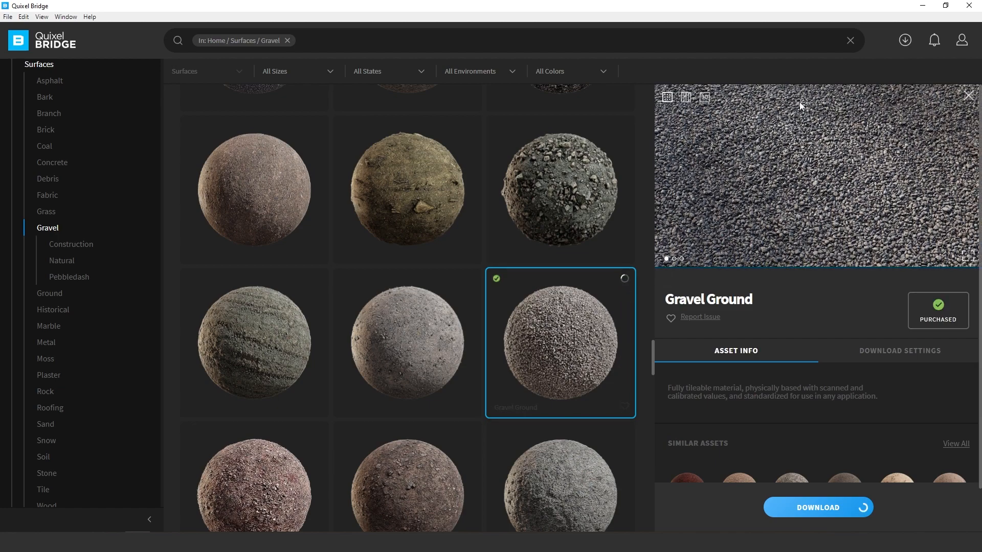
left_click_drag(759, 6, 588, 176)
double_click(588, 173)
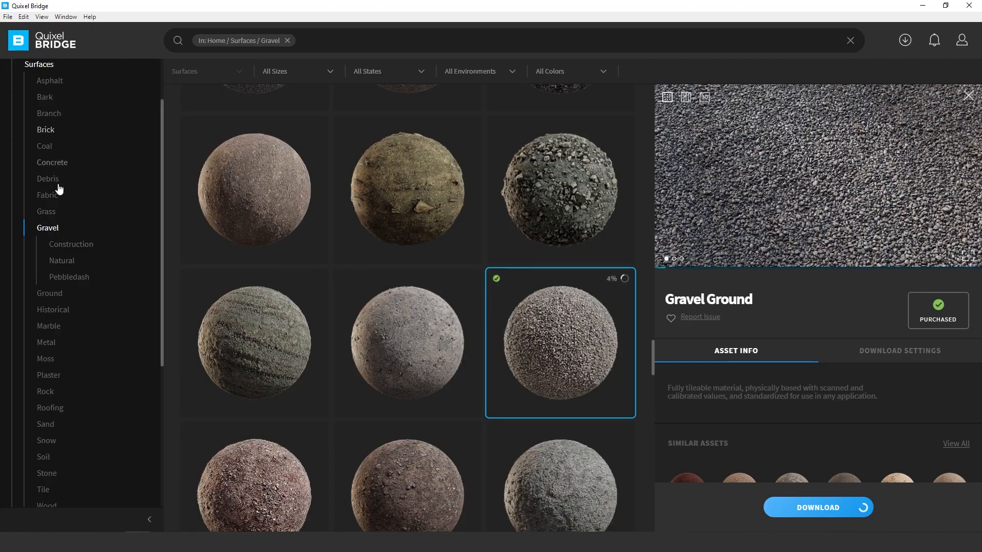
Step: Browse the Soil surfaces and preview two Forest Mulch materials as ground candidates
left_click(45, 462)
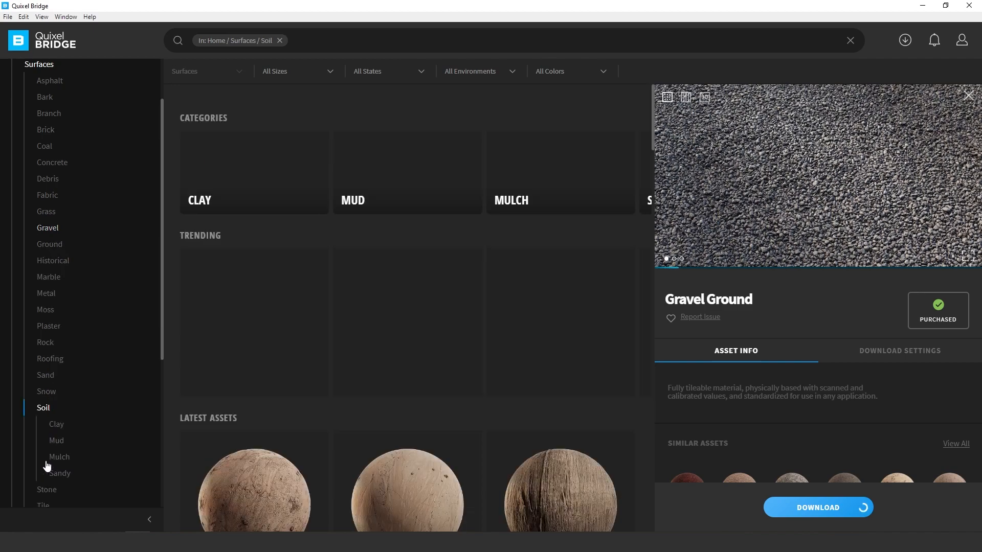
scroll(522, 389, "down", 4)
scroll(522, 389, "down", 8)
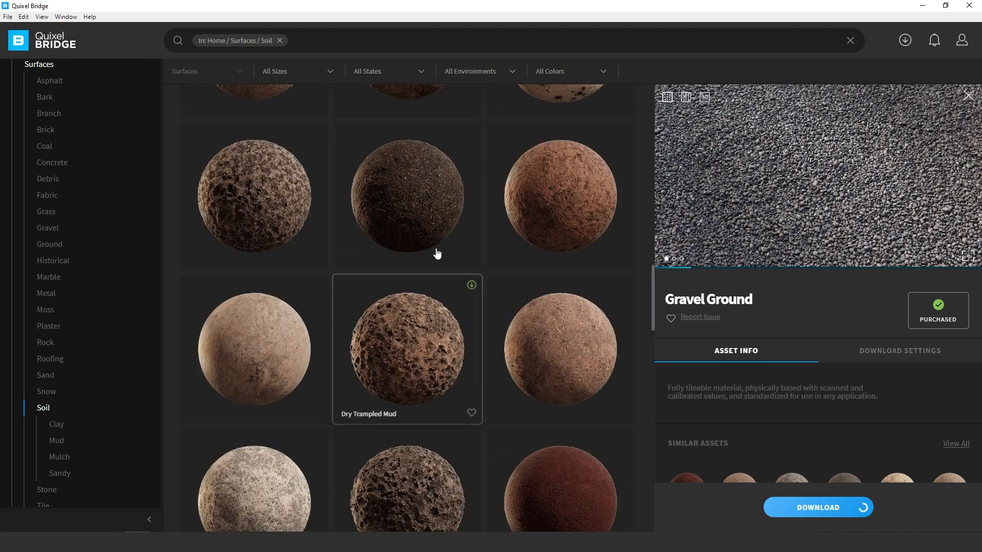
left_click(427, 196)
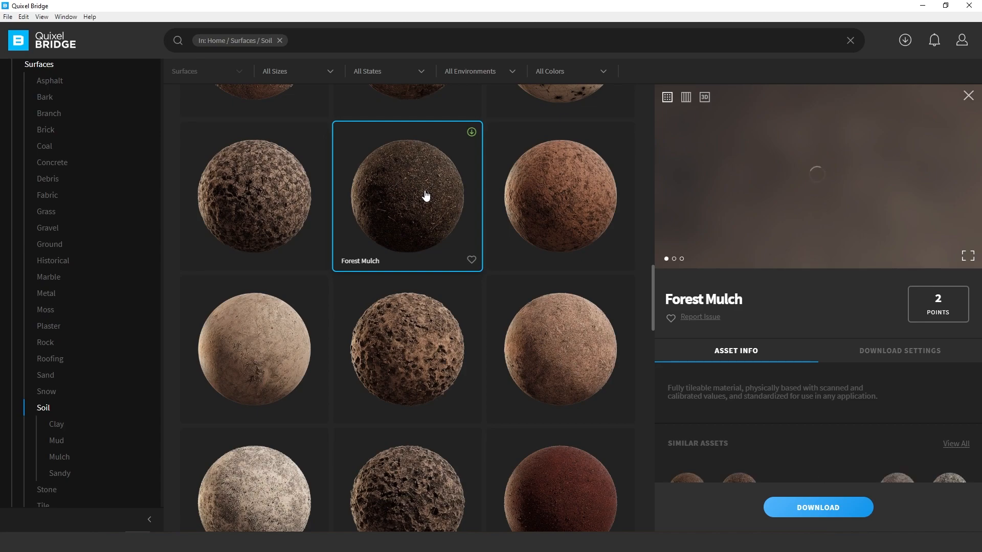
scroll(424, 202, "down", 2)
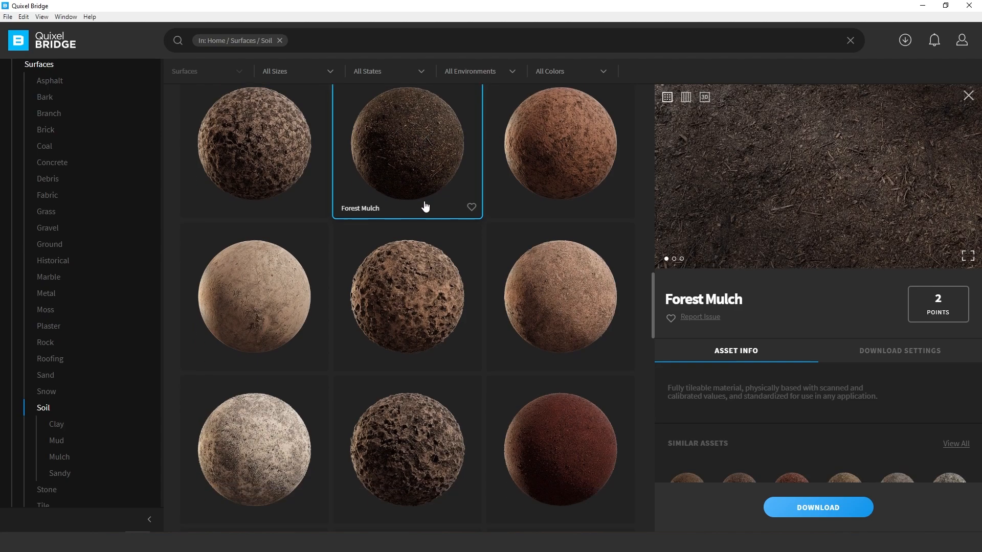
scroll(441, 276, "down", 5)
scroll(441, 276, "down", 10)
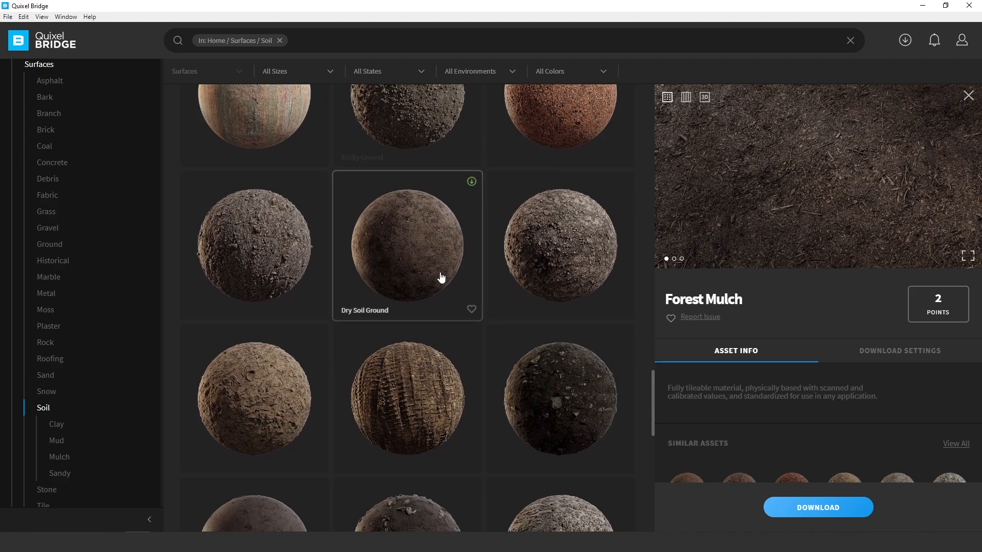
scroll(439, 279, "down", 3)
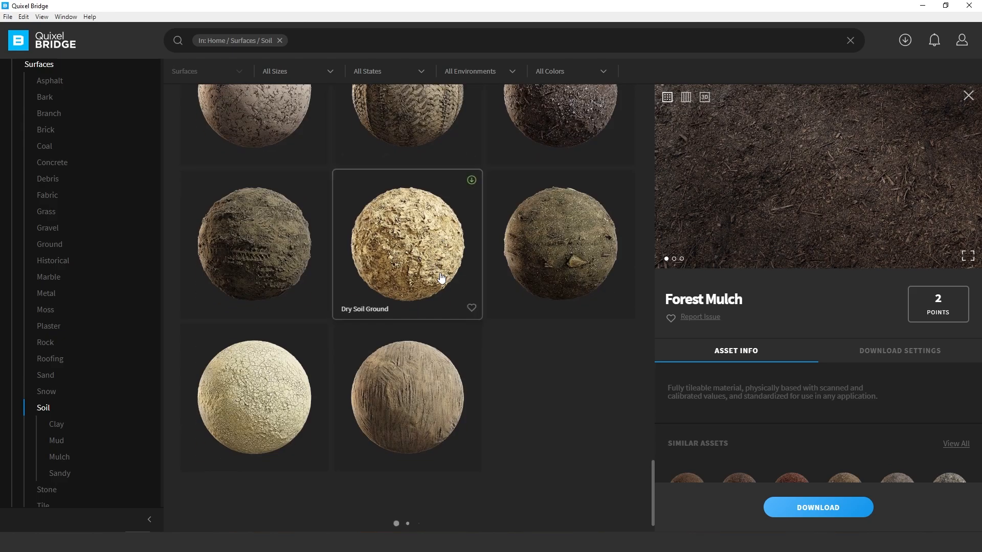
scroll(512, 269, "up", 4)
left_click(592, 239)
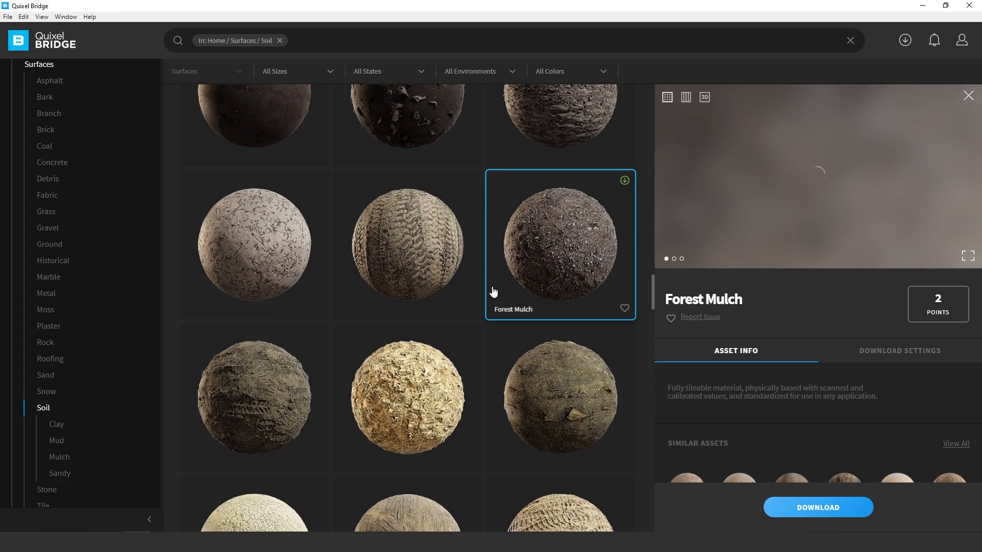
Step: Browse further through the Soil surfaces and preview the dark Potting Soil and the Rocky Soil Ground above it
scroll(529, 321, "down", 10)
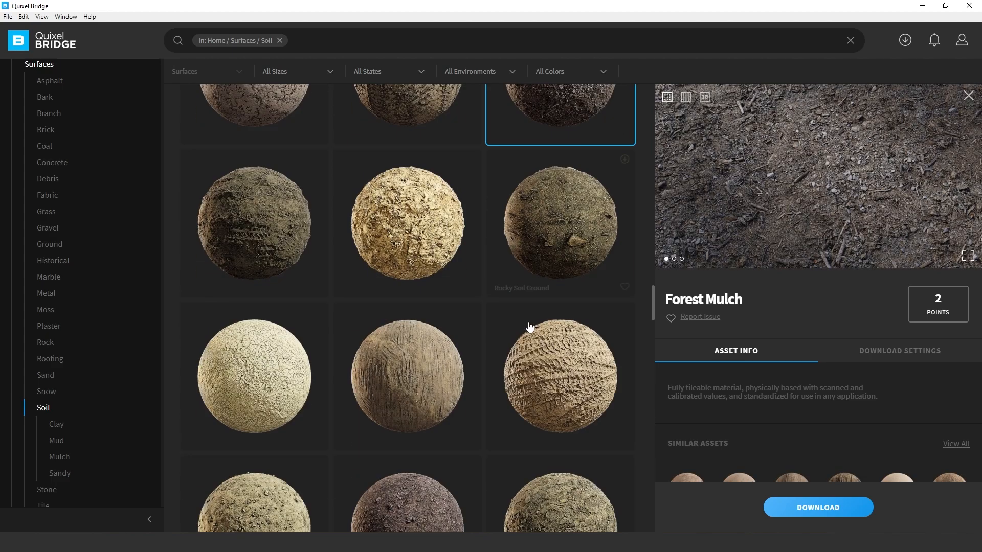
left_click(432, 313)
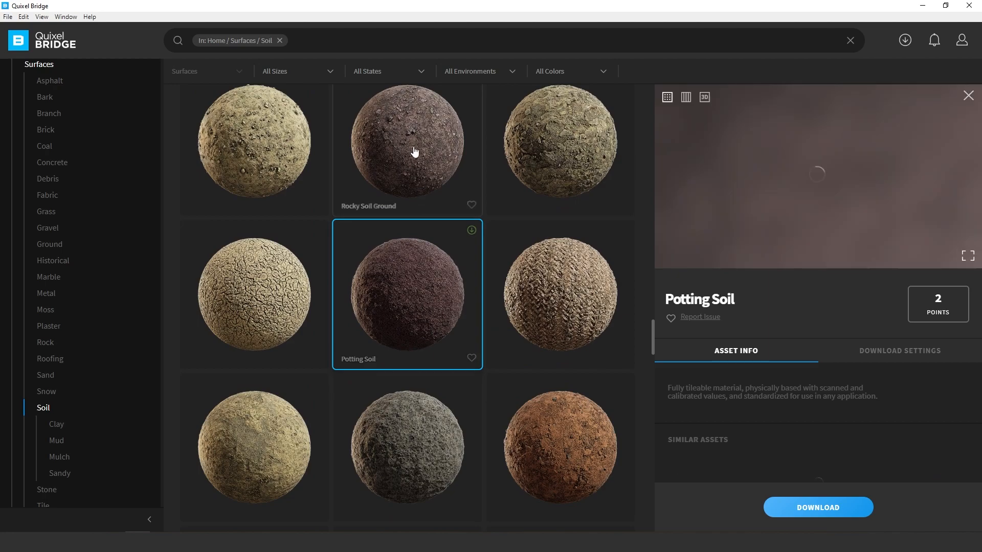
left_click(434, 165)
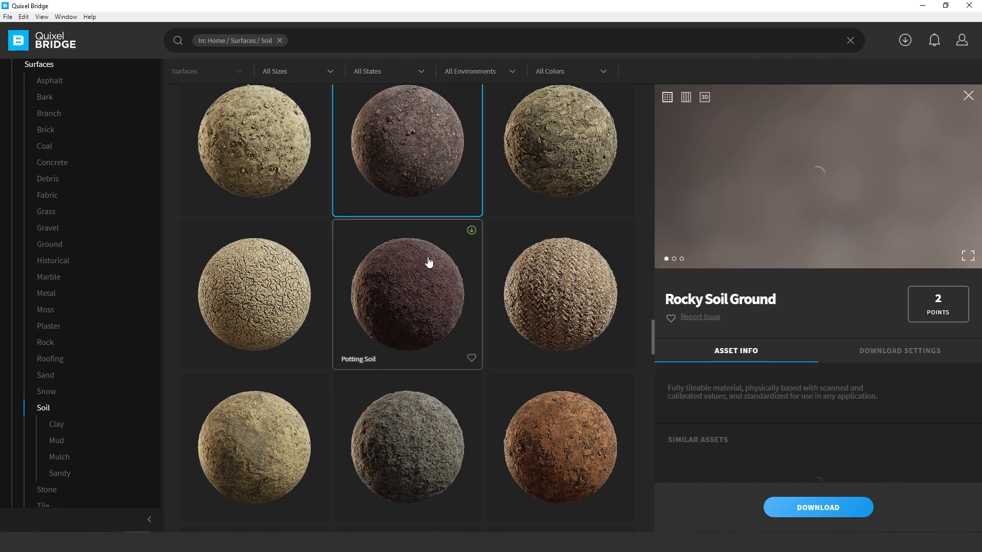
Step: Compare the brown Forest Mulch and the darker Forest Mulch beside it in the Soil surfaces
scroll(404, 308, "down", 3)
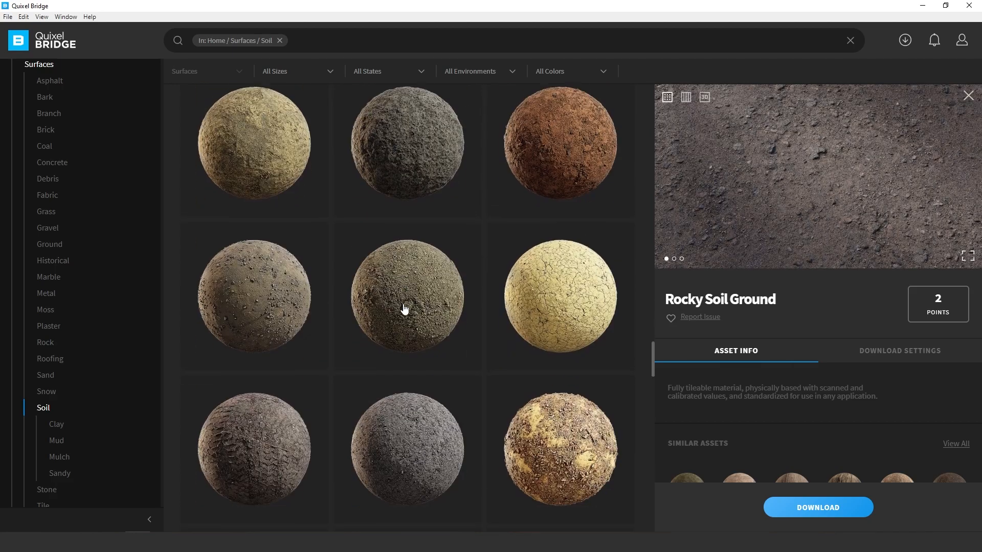
scroll(406, 307, "down", 3)
left_click(408, 455)
scroll(466, 456, "down", 3)
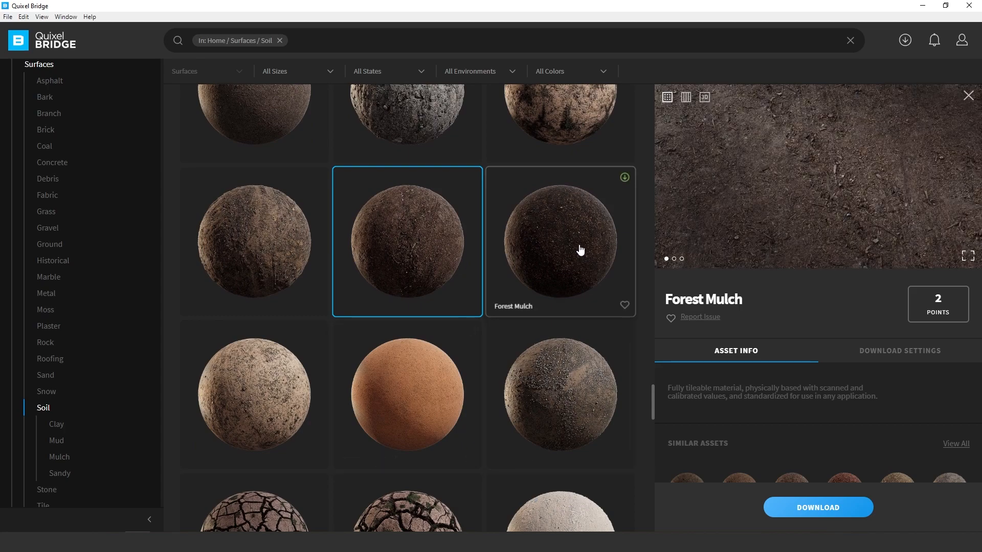
left_click(586, 228)
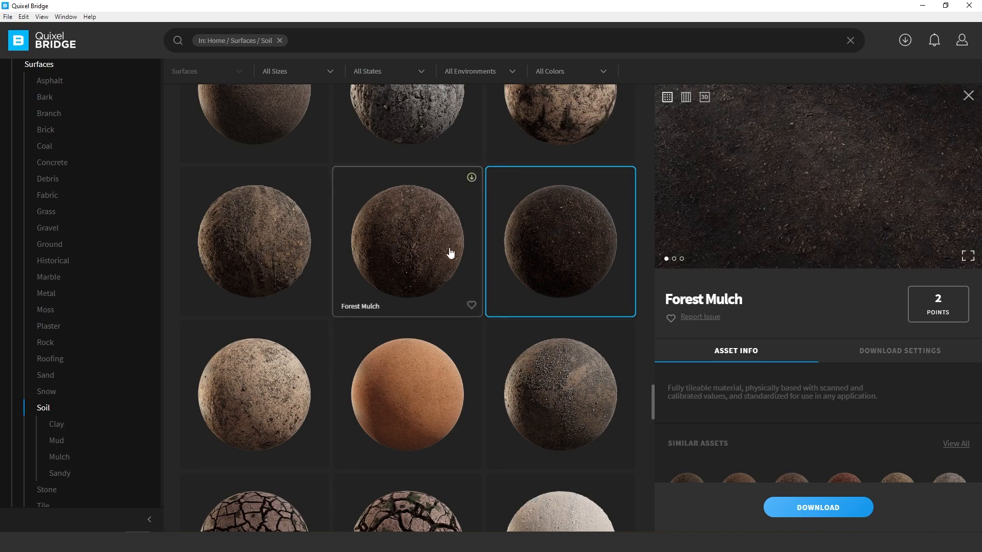
Step: Look past the cracked mud soils for a rockier candidate and preview Mossy Rocky Ground
scroll(438, 391, "down", 5)
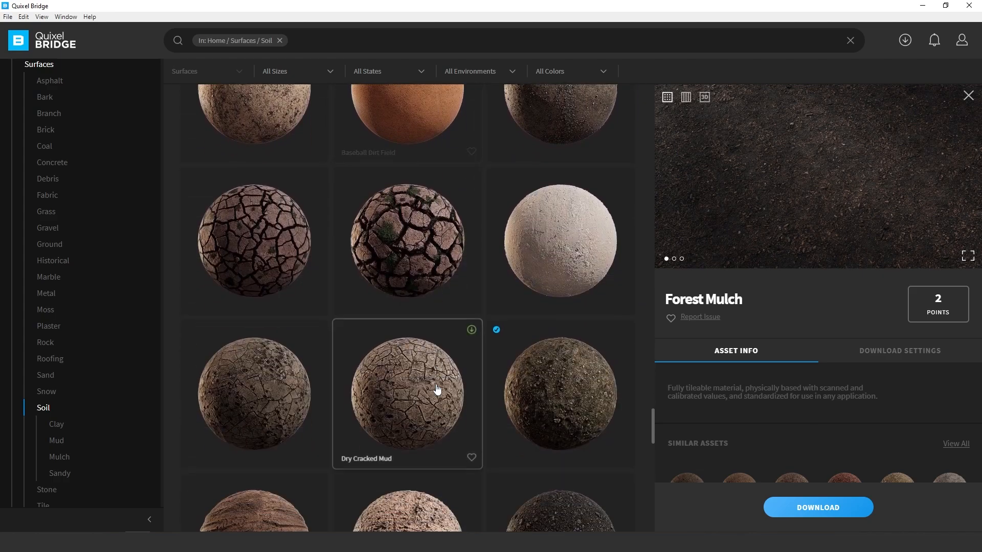
scroll(437, 390, "down", 4)
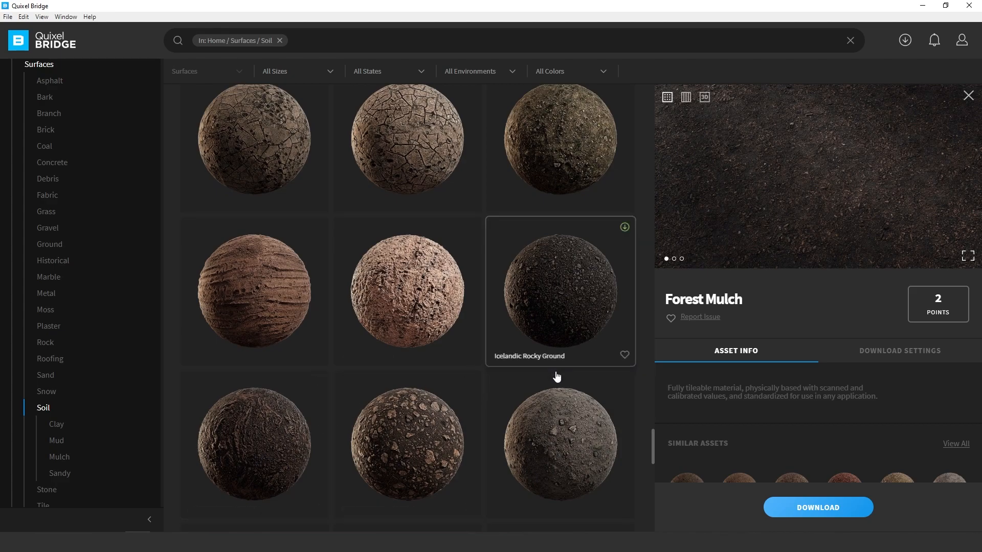
scroll(560, 388, "down", 3)
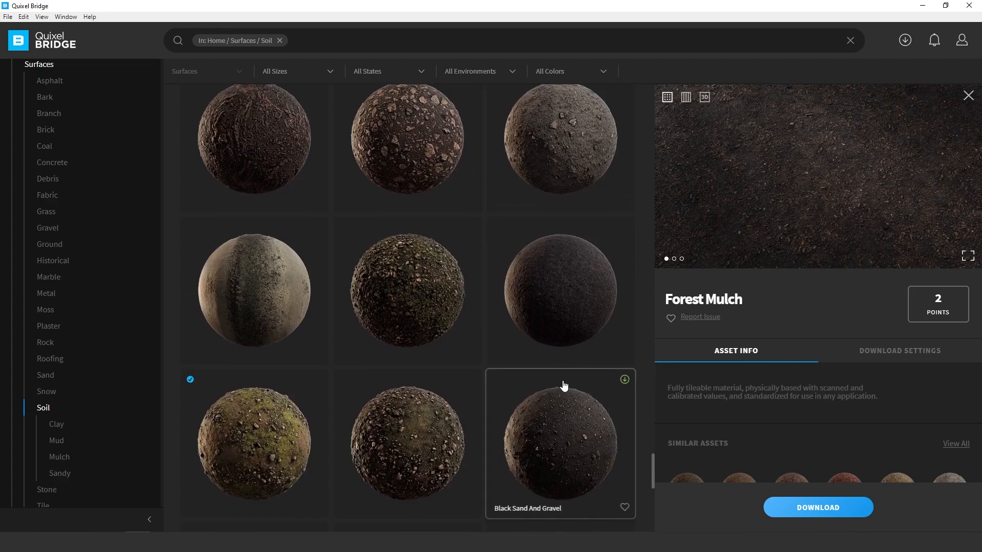
left_click(421, 271)
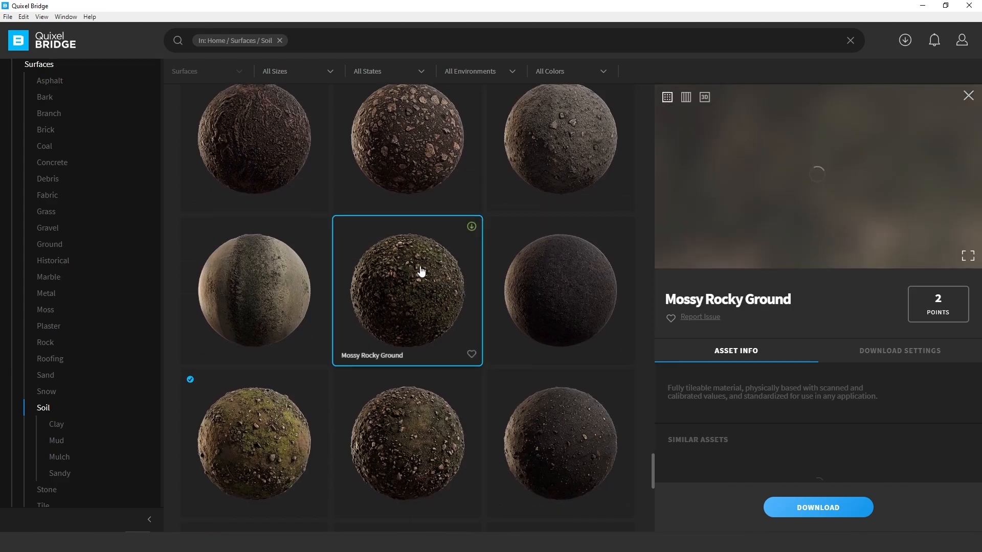
scroll(480, 404, "down", 2)
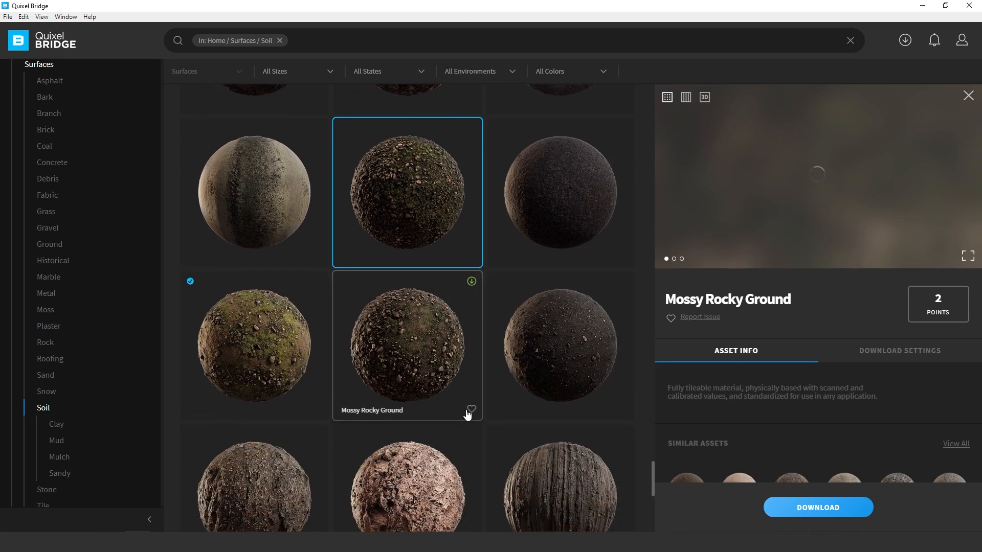
Step: Browse the remaining Soil surfaces for a richer brown earth and preview the coarse brown Potting Soil
scroll(468, 414, "down", 8)
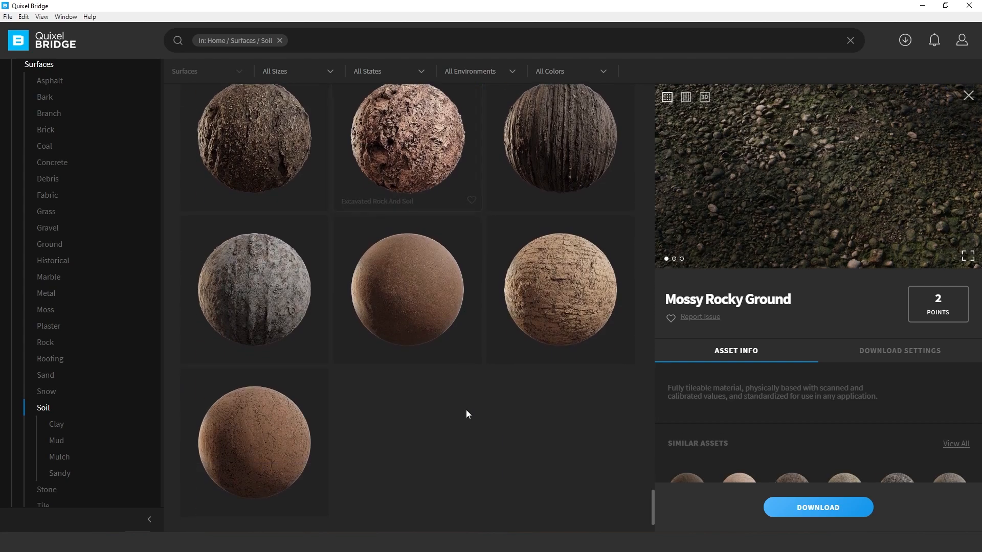
scroll(467, 414, "down", 10)
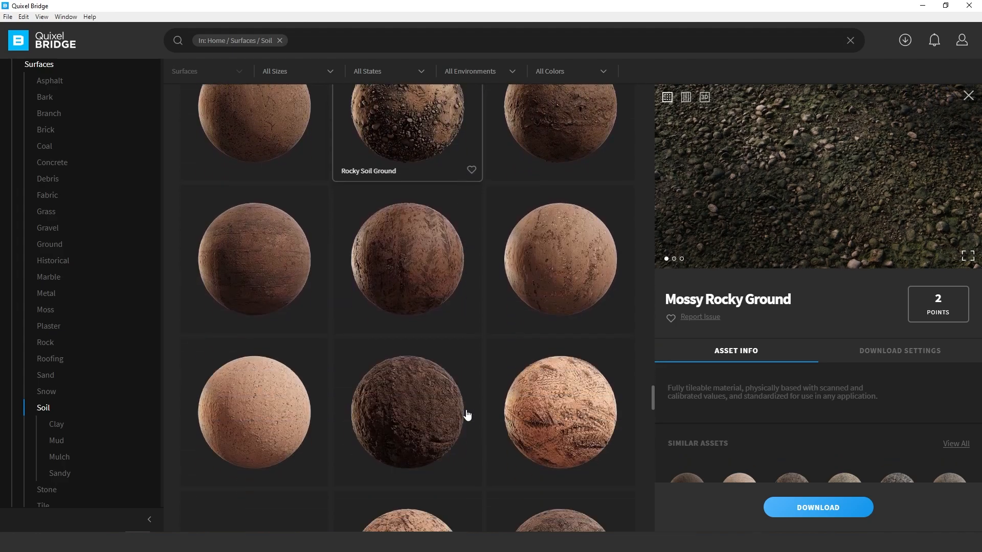
scroll(467, 414, "down", 10)
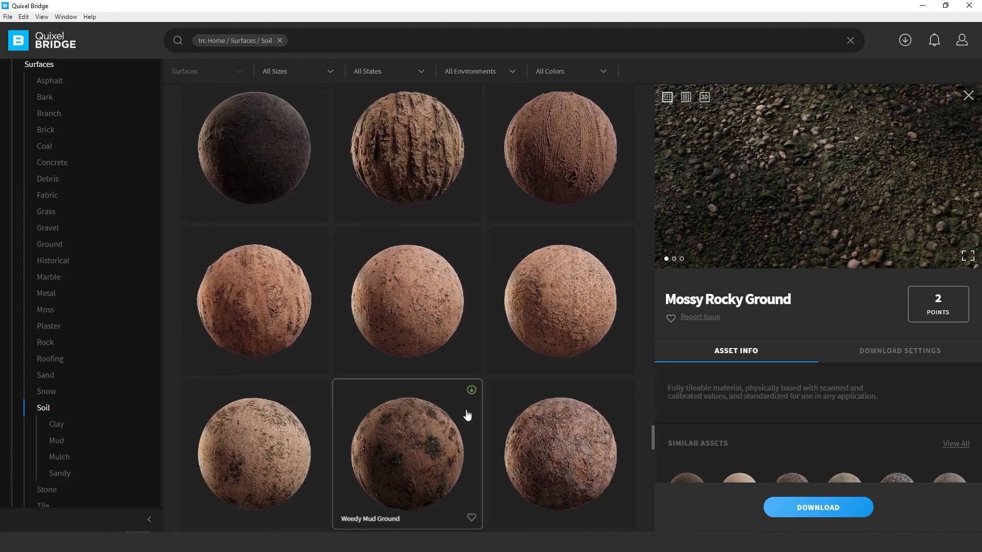
scroll(467, 415, "down", 5)
scroll(467, 416, "up", 5)
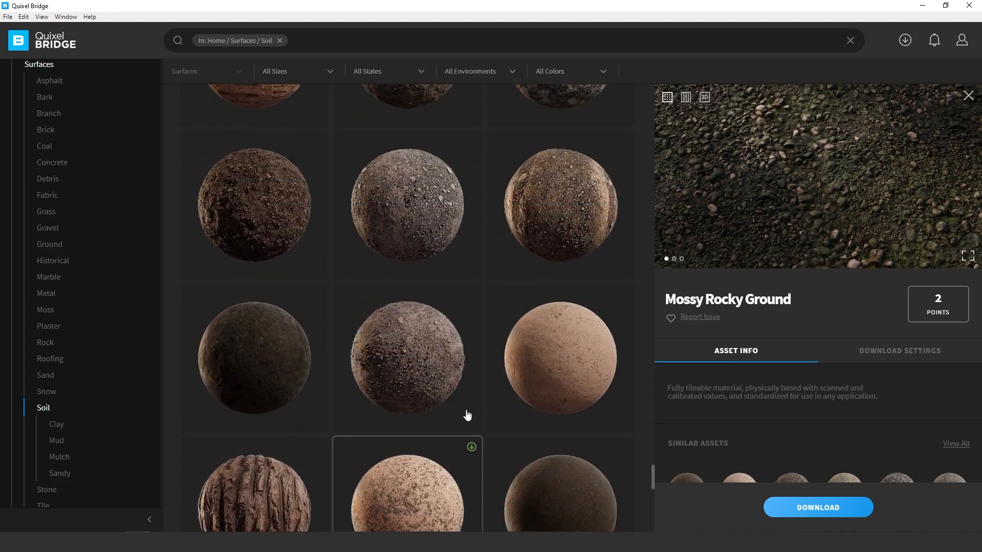
left_click(286, 306)
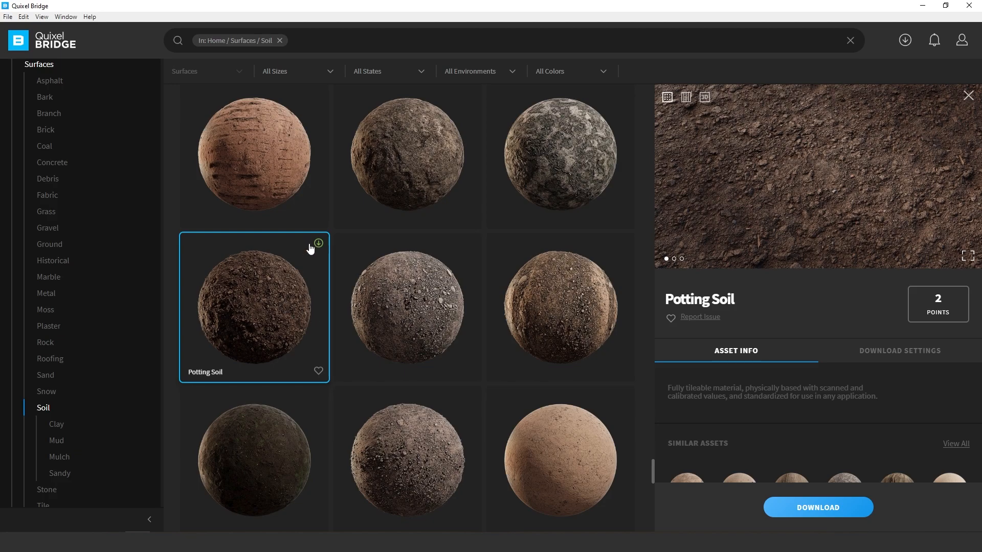
Step: Find the already downloaded dark Forest Mulch material among the Soil surfaces and open its file location
scroll(473, 376, "down", 5)
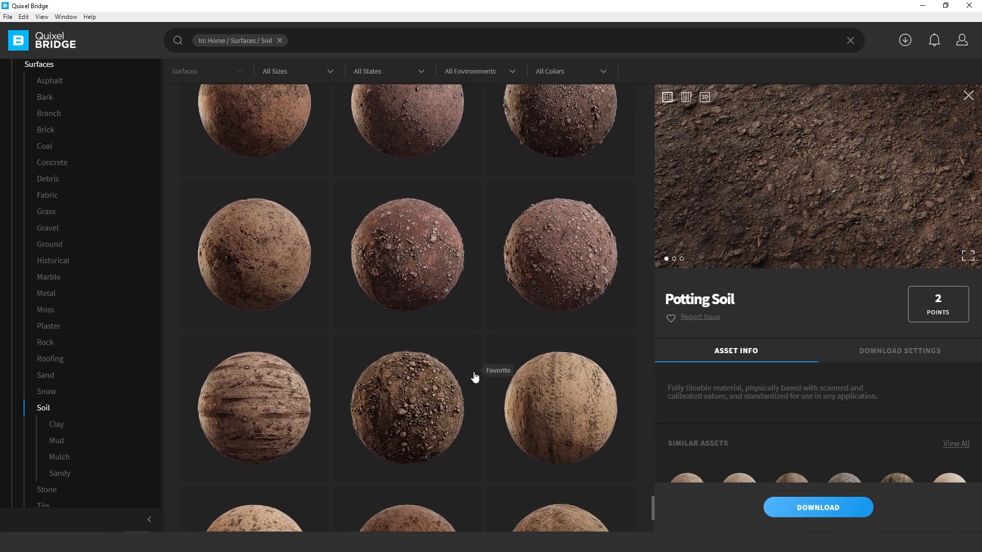
scroll(475, 377, "down", 10)
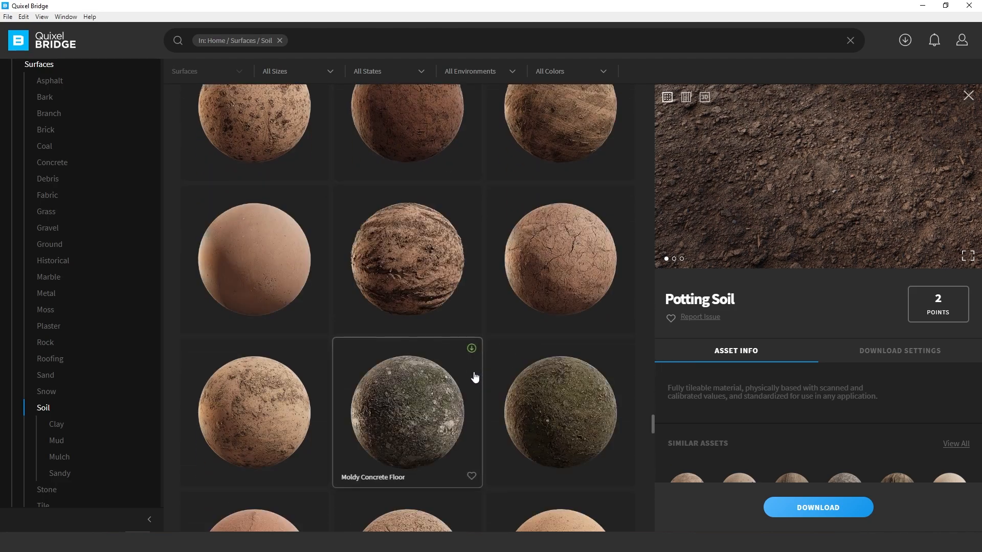
scroll(475, 377, "down", 5)
scroll(474, 377, "down", 5)
scroll(475, 377, "down", 3)
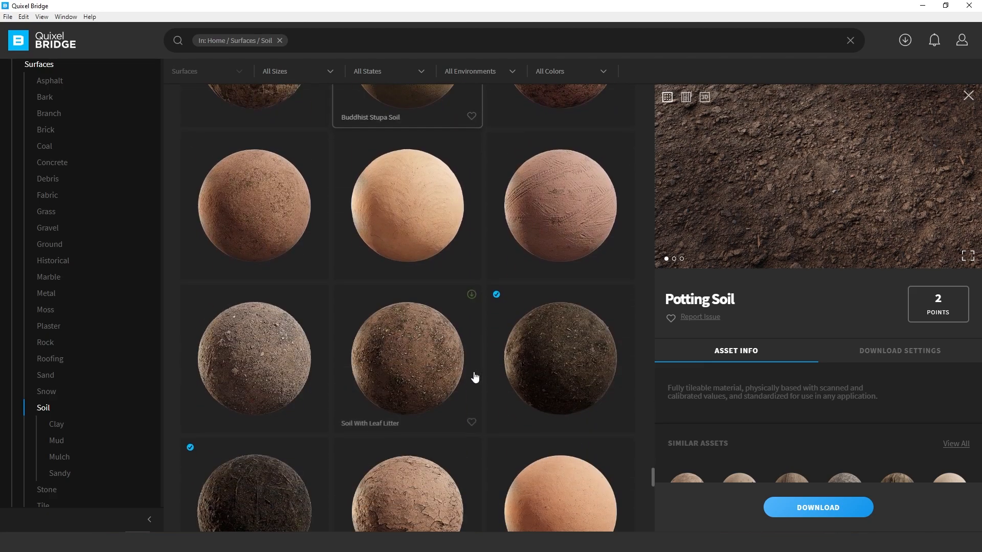
scroll(474, 376, "down", 6)
scroll(474, 376, "up", 1)
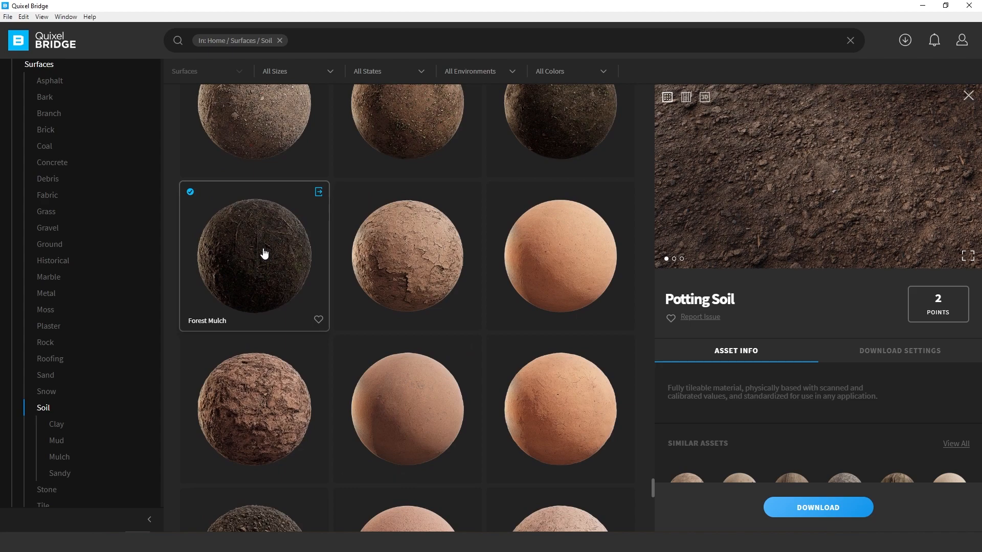
left_click(264, 254)
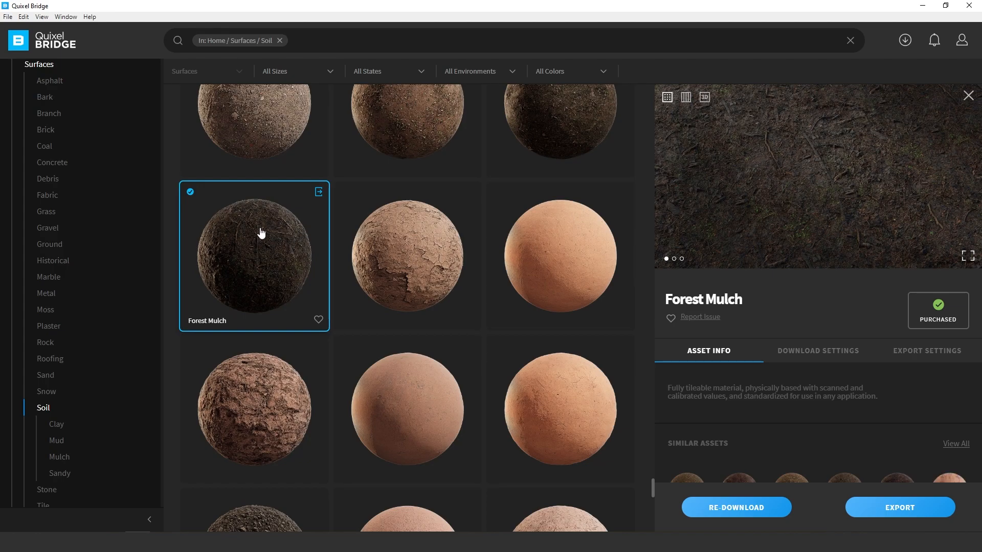
right_click(260, 230)
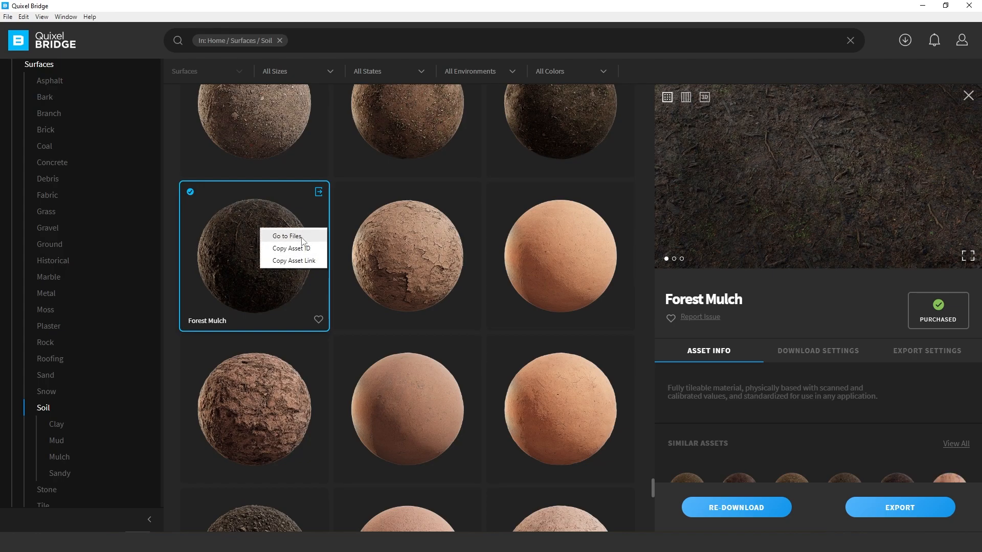
left_click(302, 239)
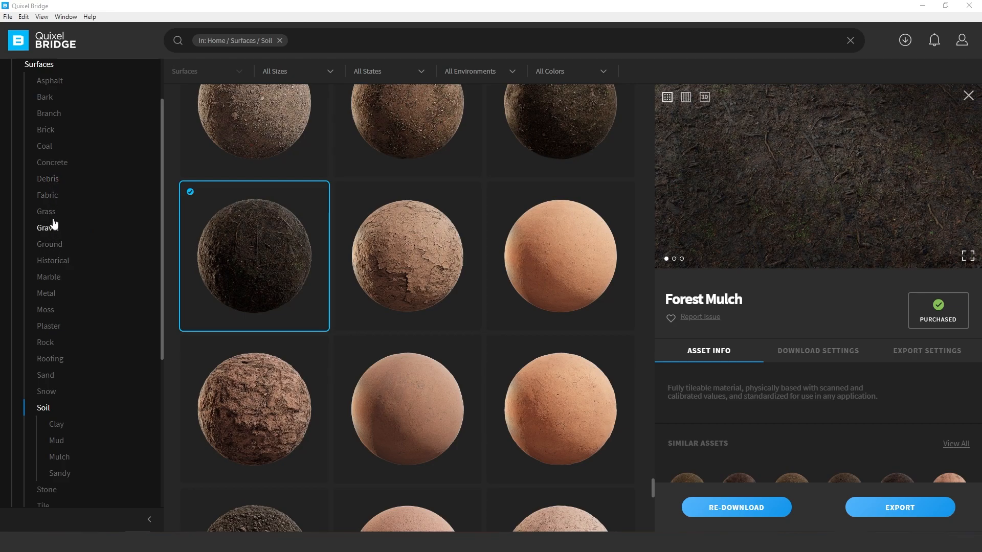
Step: Return to the Gravel collection and preview the already downloaded Pebbledash Concrete Floor material
scroll(64, 258, "up", 1)
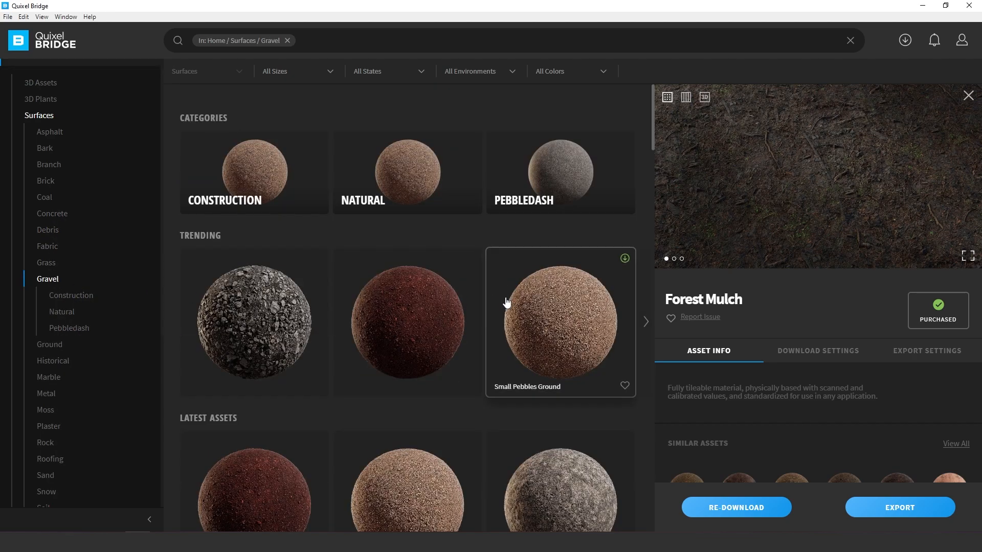
scroll(519, 327, "down", 5)
scroll(521, 327, "down", 5)
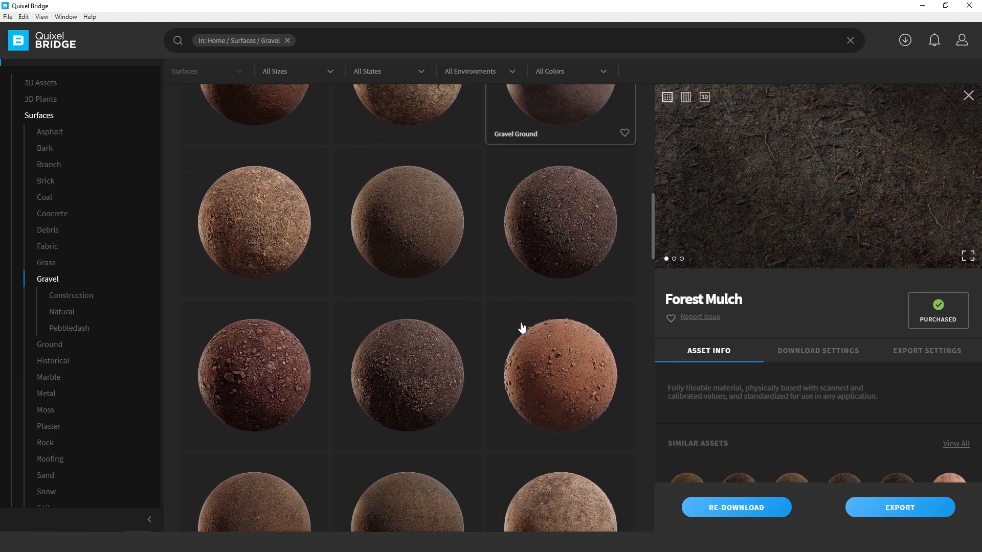
scroll(522, 327, "down", 8)
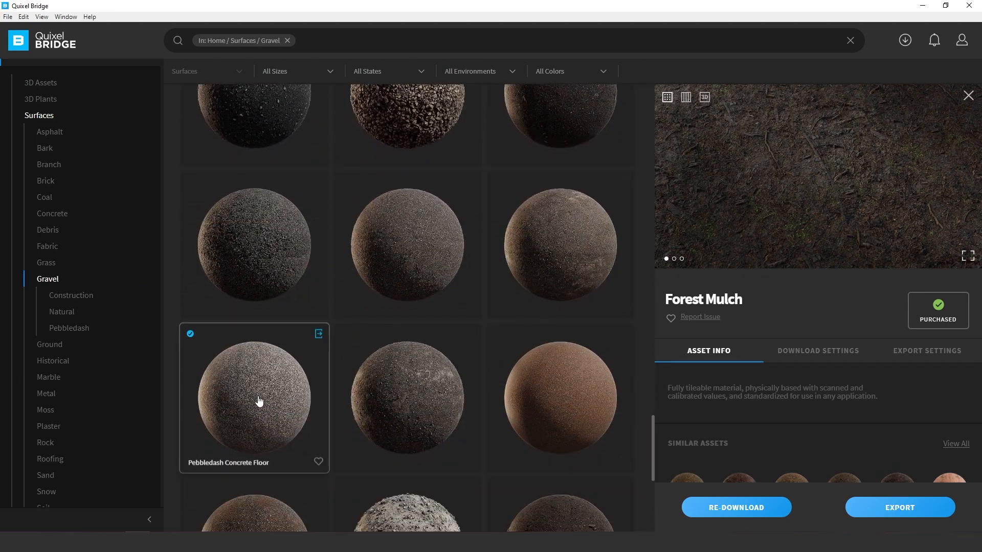
left_click(259, 400)
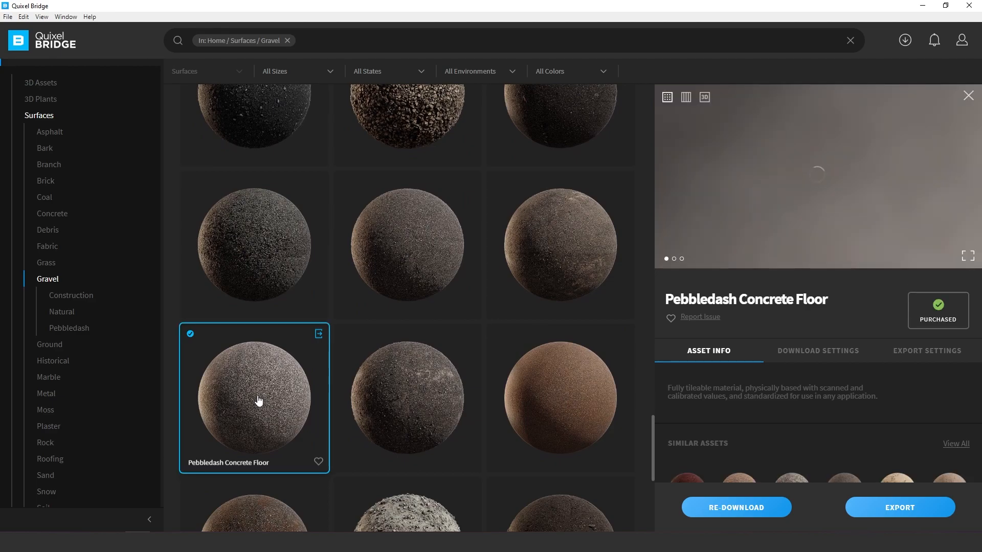
Step: Locate the Gravel Ground material that is being downloaded among the Gravel surfaces and check its progress
scroll(428, 395, "down", 10)
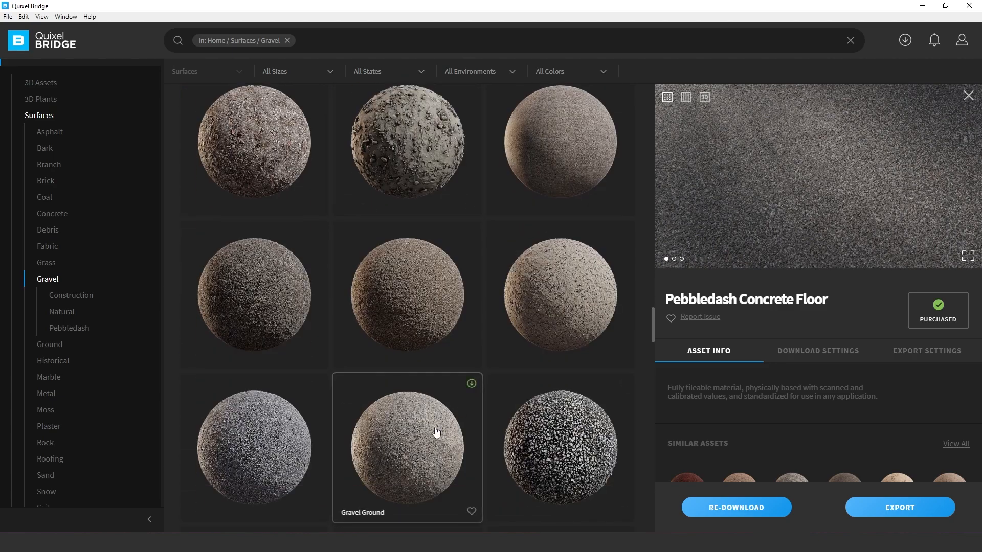
scroll(442, 414, "down", 3)
scroll(442, 414, "down", 1)
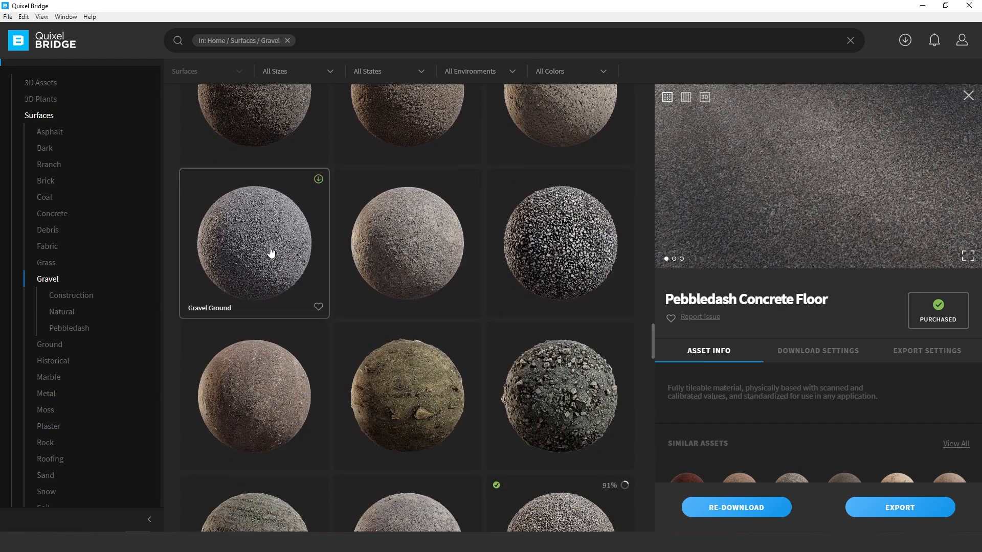
scroll(271, 253, "down", 7)
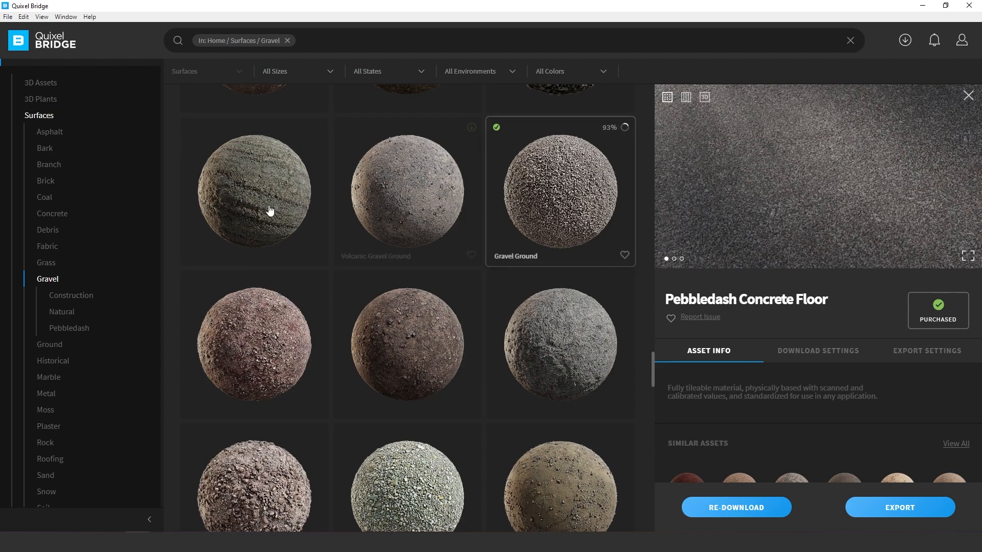
Step: Close the open AR and Cloudy folder windows
left_click(238, 531)
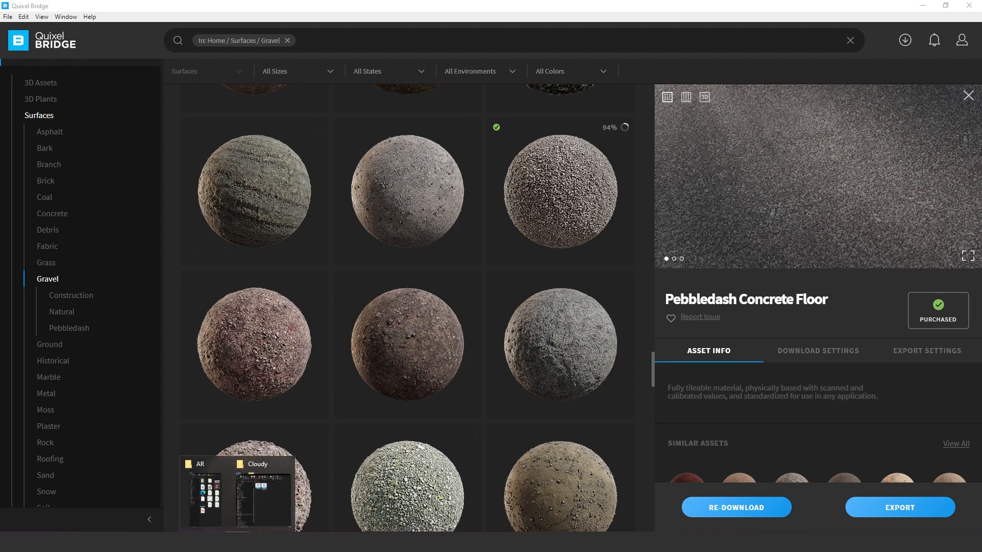
left_click(225, 465)
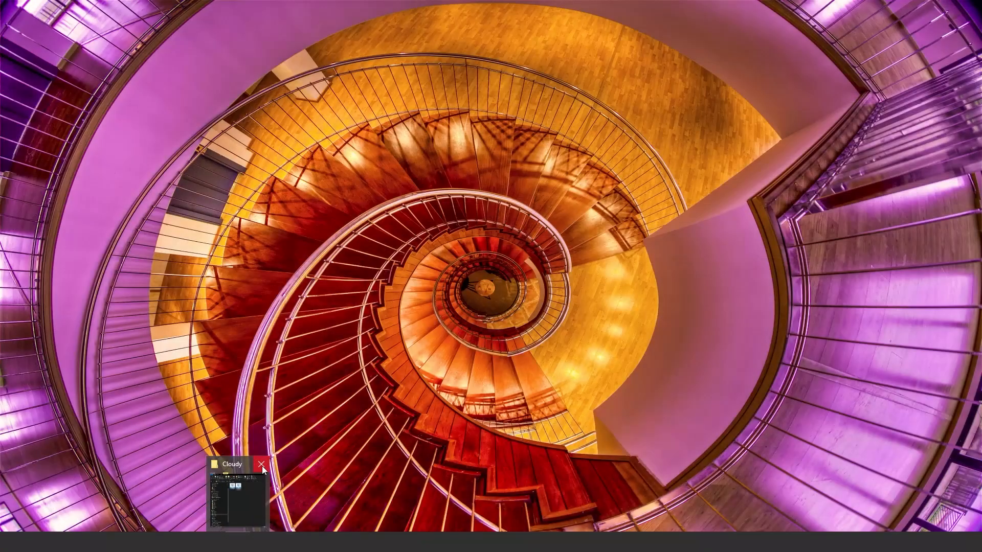
left_click(262, 465)
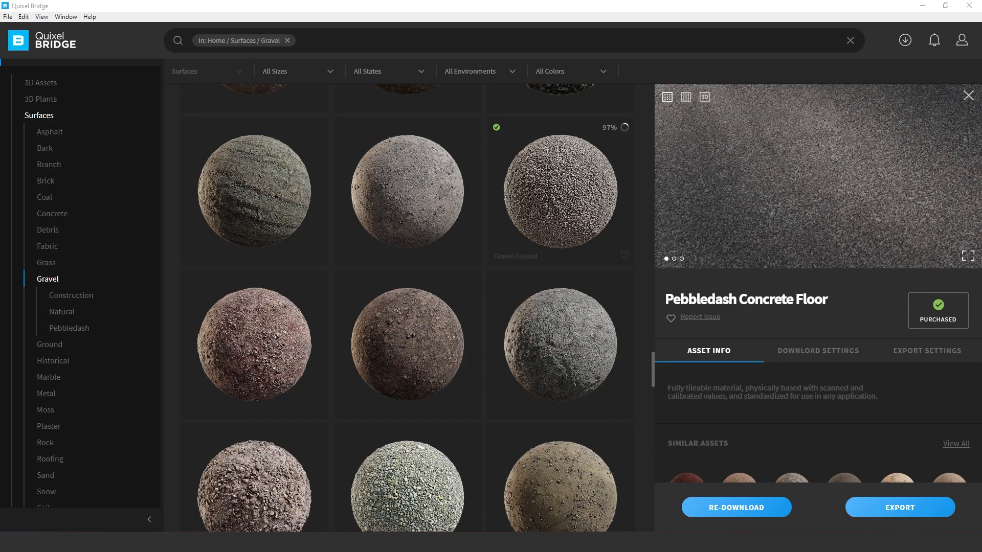
Step: Open the file location of the downloaded Gravel Ground material
right_click(575, 185)
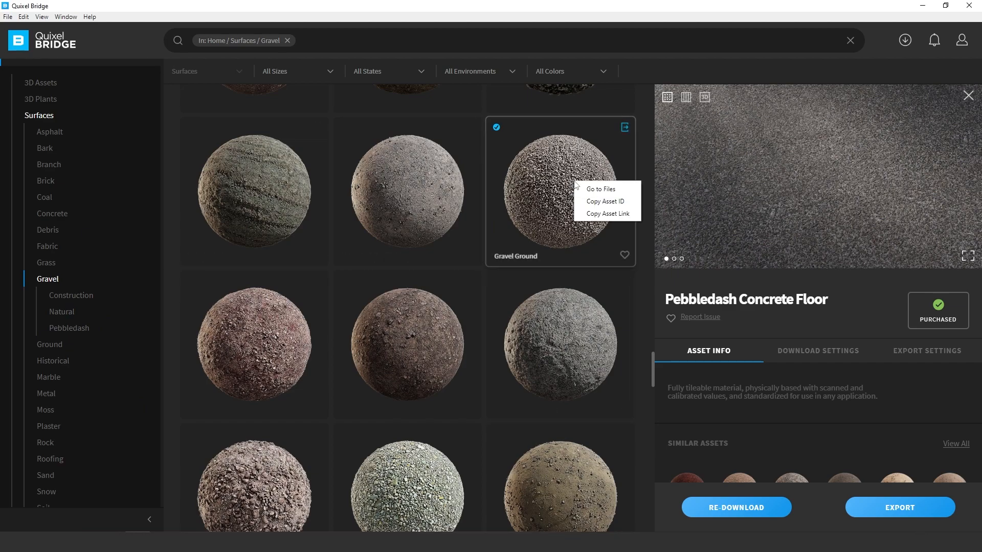
left_click(602, 195)
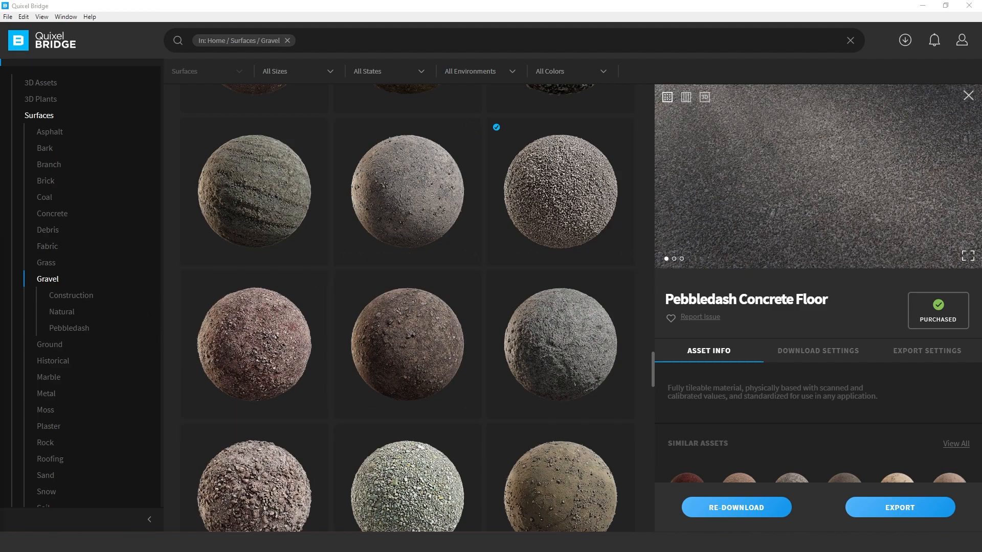
Step: Switch to Blender, select the patio ground plane and set the node editor to object shading
left_click_drag(0, 250, 471, 216)
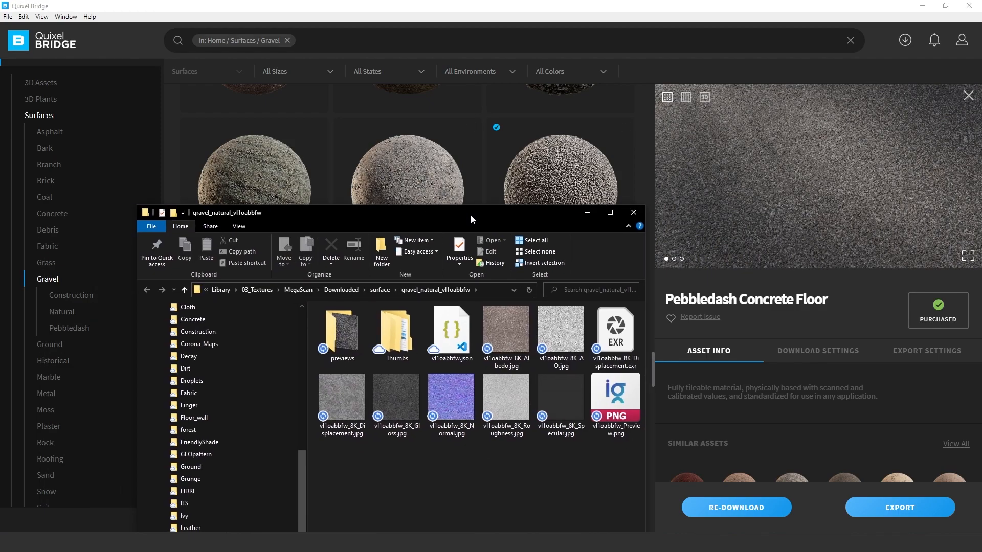
left_click(922, 5)
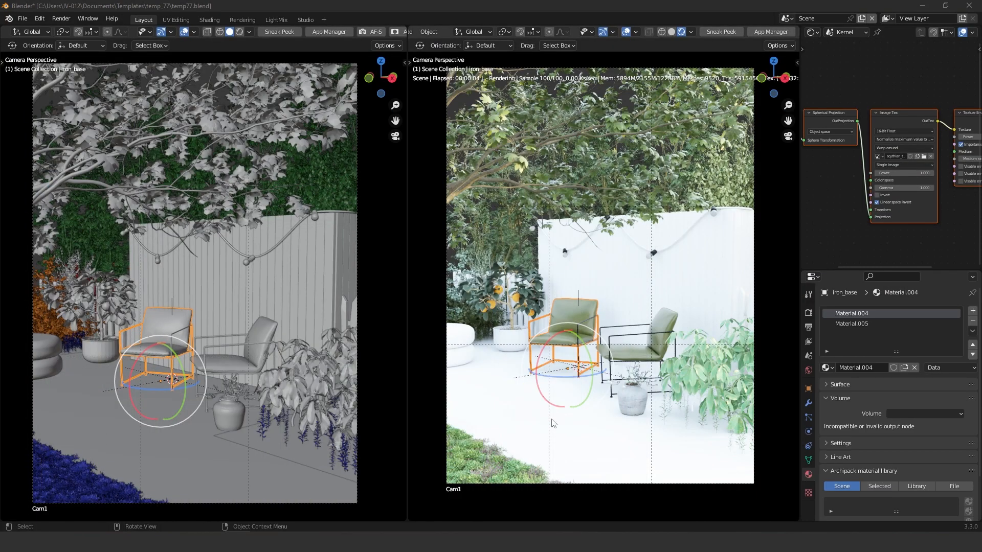
left_click(552, 424)
left_click(847, 32)
left_click(844, 44)
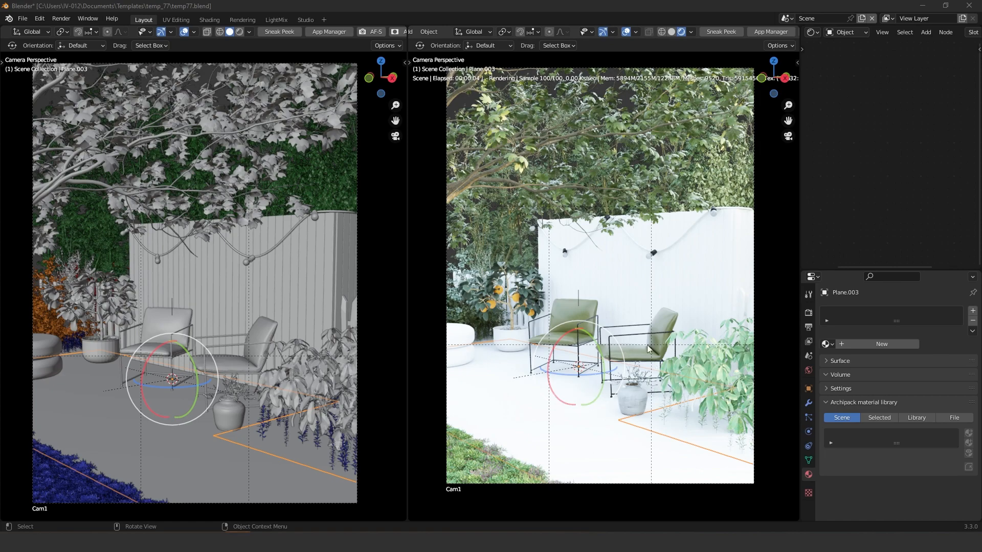
Step: Put the patio ground plane under the chairs into Edit Mode
left_click(570, 339)
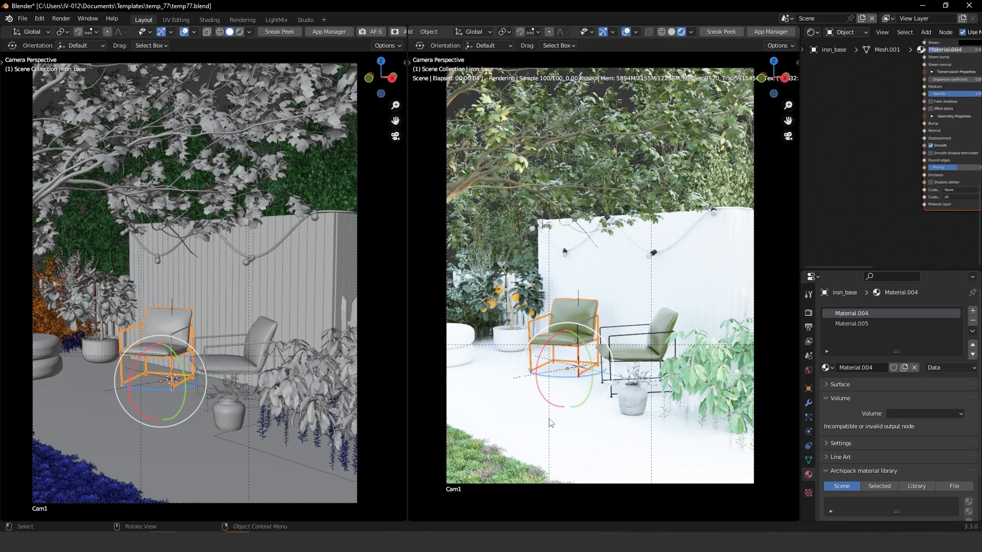
key("Tab")
key("Tab")
left_click(576, 419)
key("Tab")
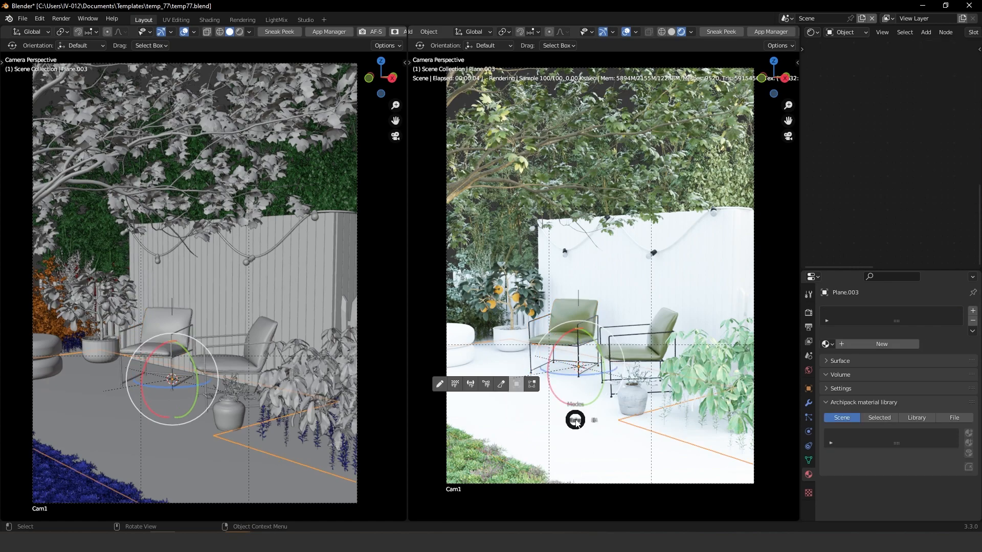
left_click(641, 425)
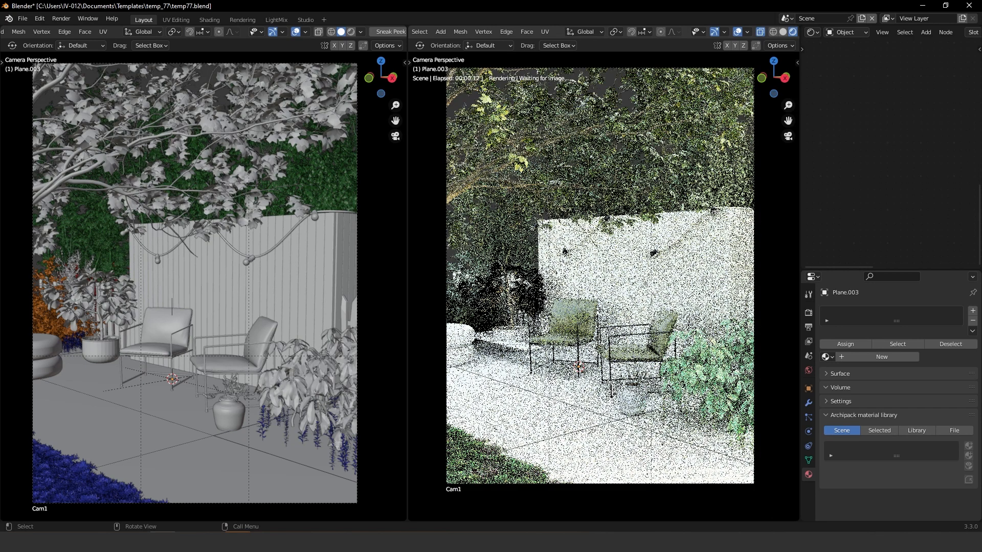
Step: Unwrap all faces of the ground plane with Smart UV Project at default settings and return to Object Mode
key("a")
key("u")
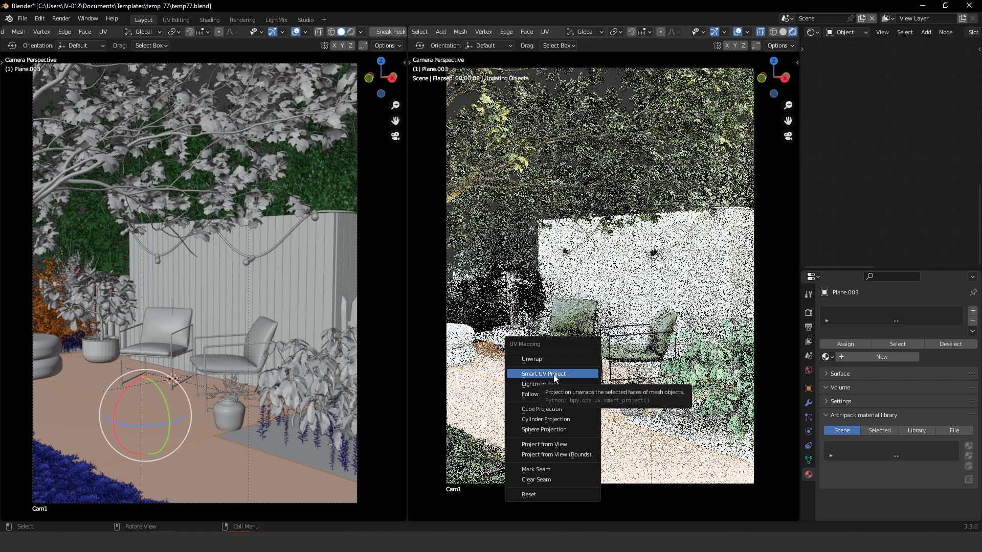
left_click(555, 378)
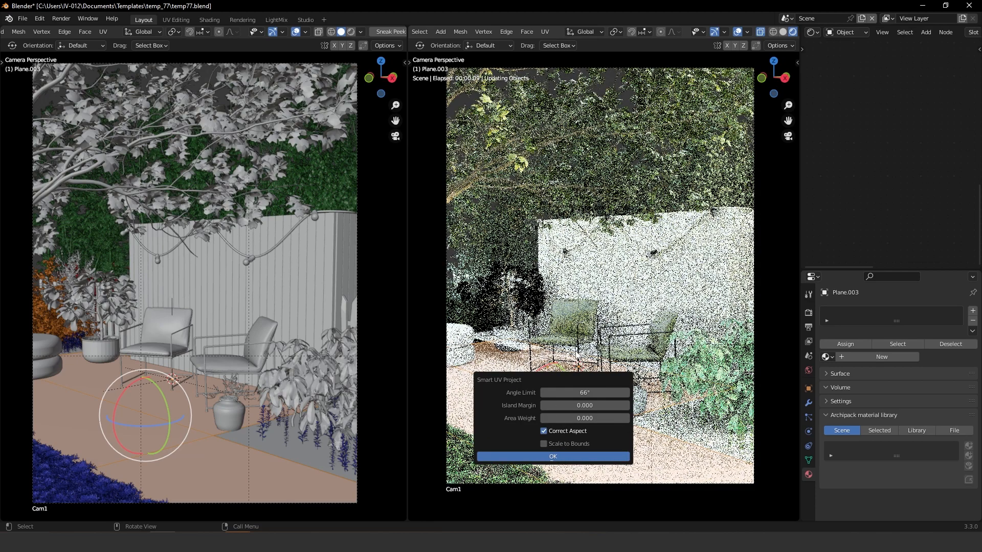
left_click(558, 455)
key("Tab")
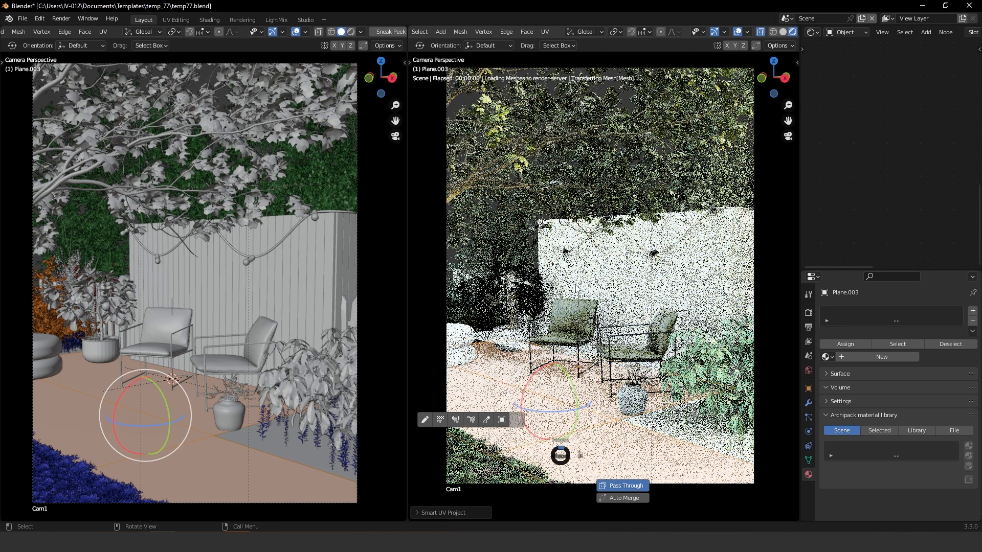
left_click(563, 396)
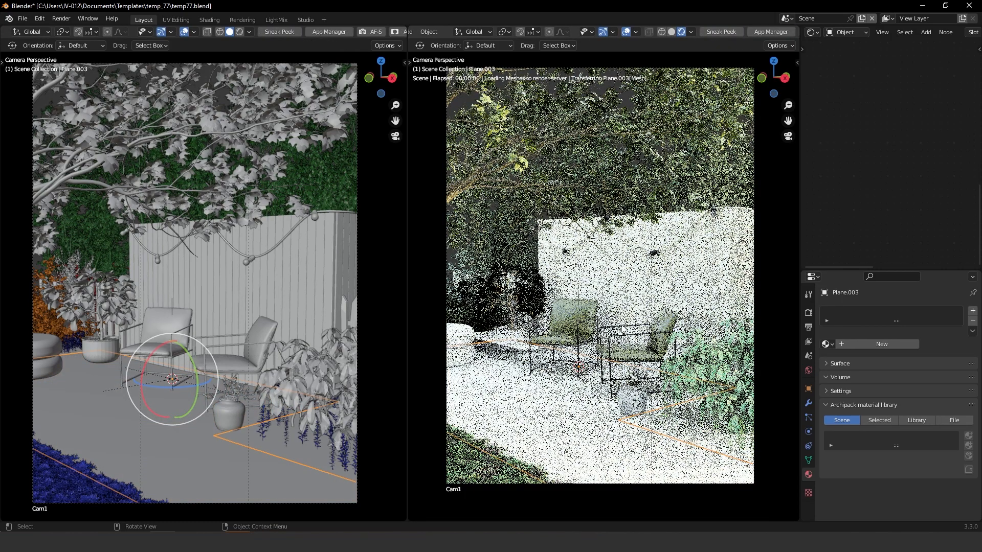
Step: Create a new material on the ground plane and bring its Universal material node into view
left_click(881, 345)
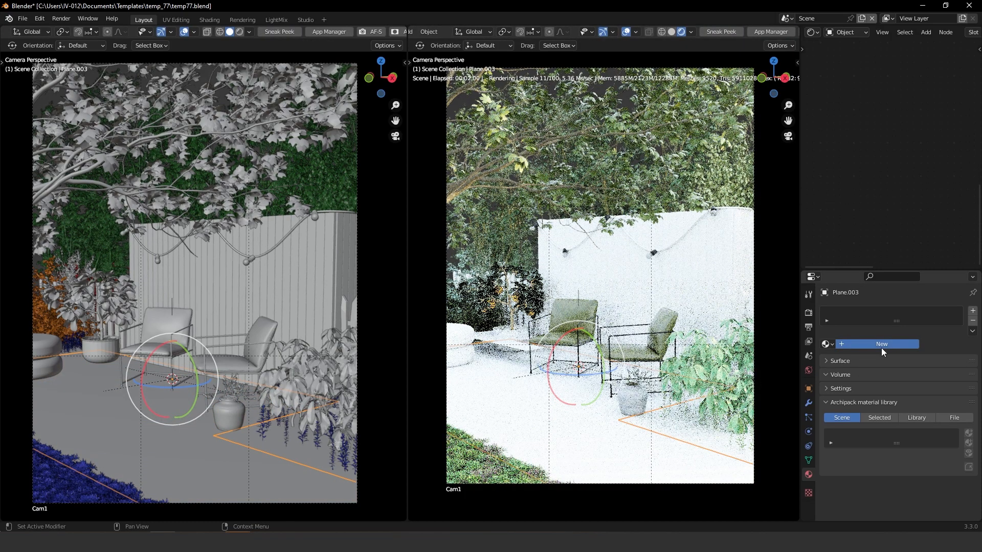
scroll(907, 205, "down", 4)
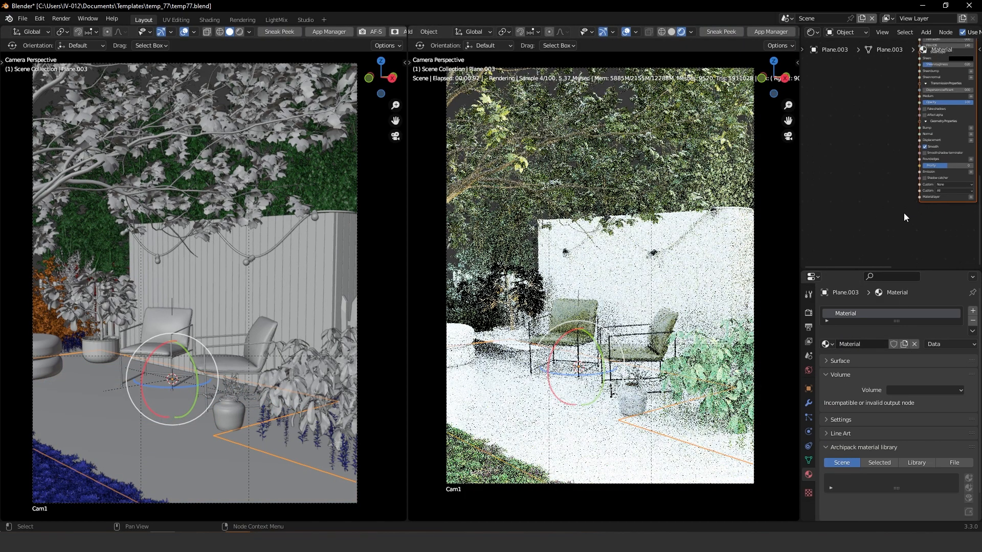
scroll(919, 104, "up", 4)
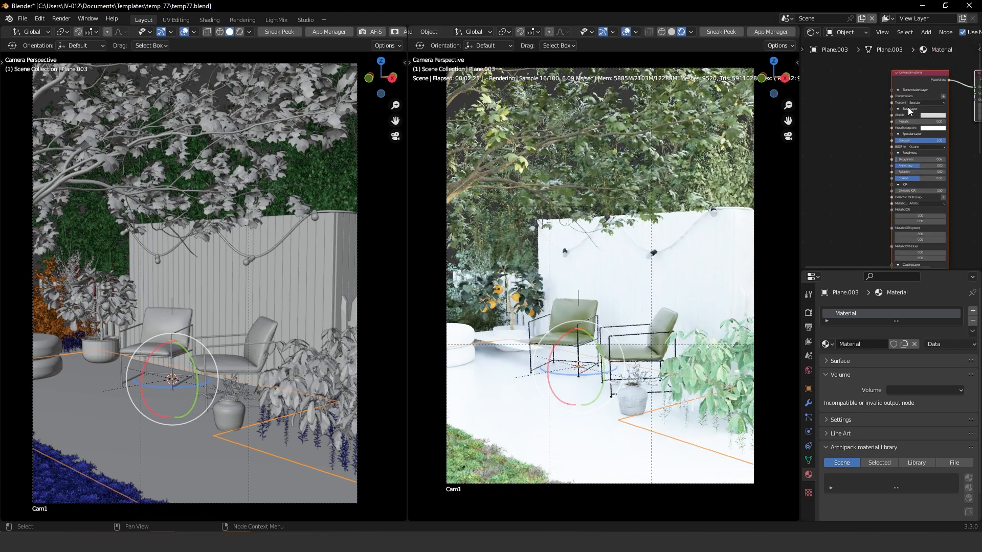
scroll(903, 129, "up", 2)
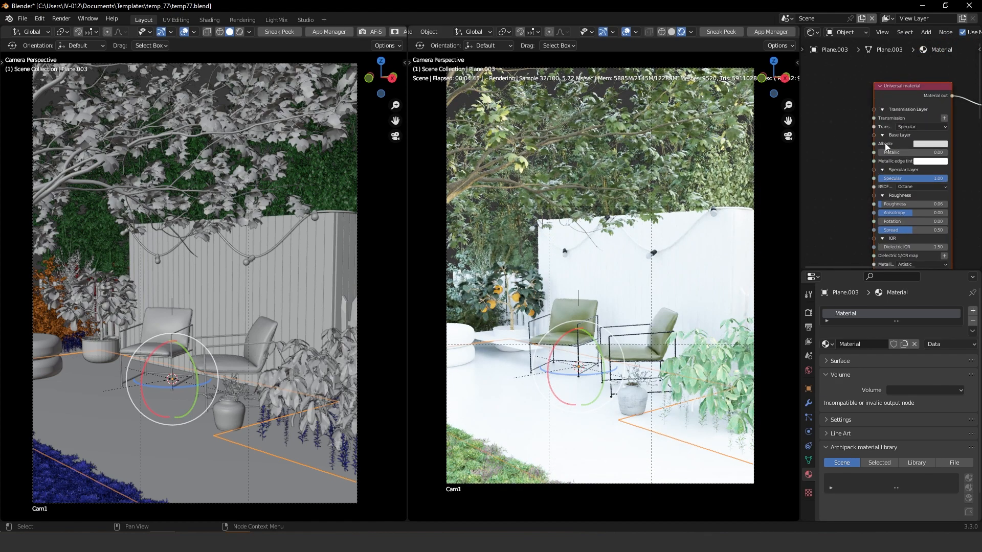
middle_click_drag(886, 147, 939, 129)
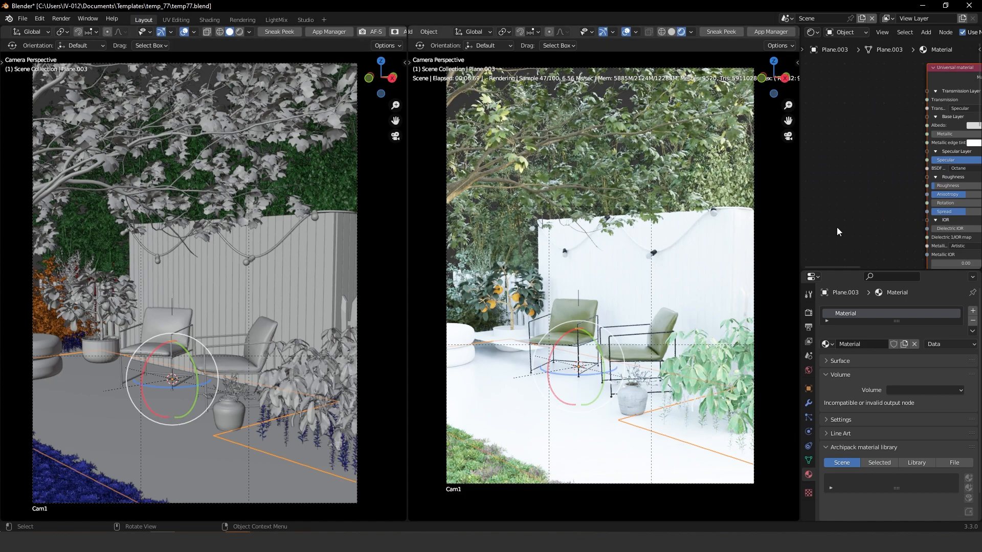
middle_click_drag(913, 167, 870, 188)
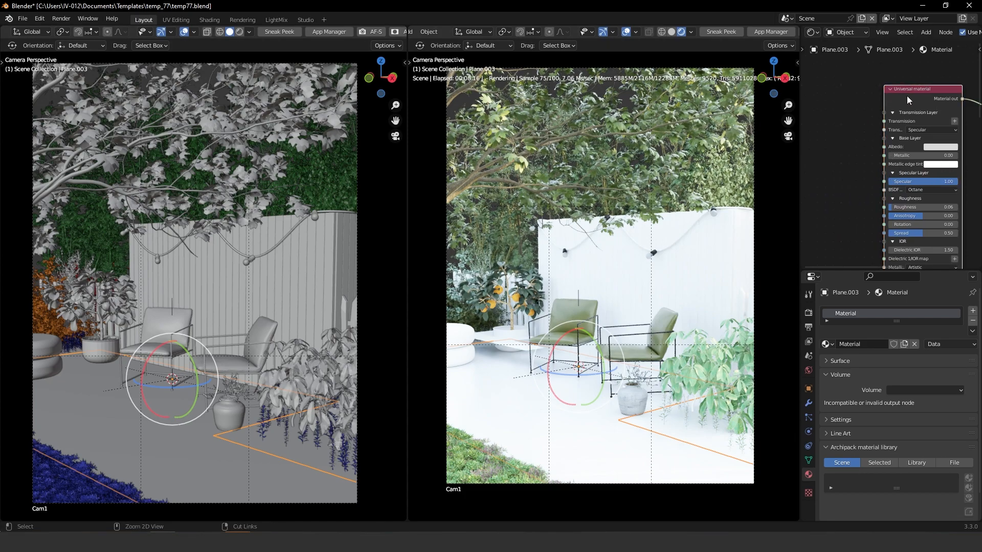
Step: Start Principled Texture Setup for the Universal material and browse to the gravel_natural_vl1oabbfw folder in a maximized file view
key("ctrl+shift+t")
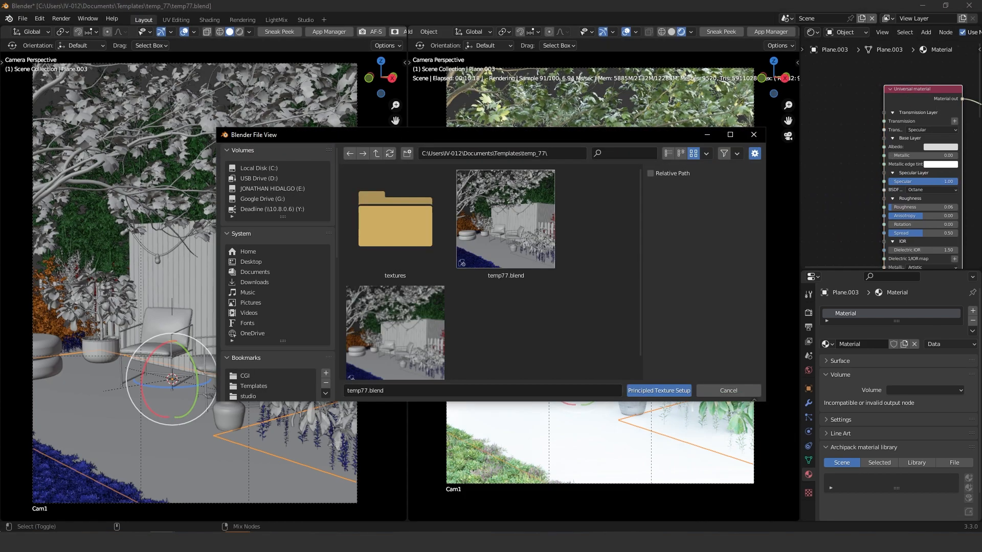
left_click(572, 154)
key("ctrl+v")
key("Return")
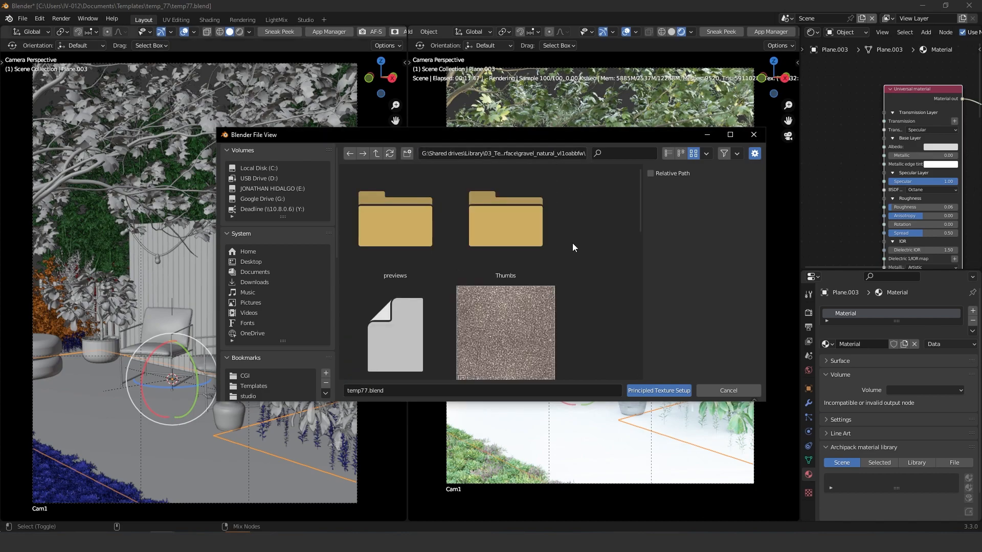
scroll(507, 324, "down", 1)
left_click(728, 134)
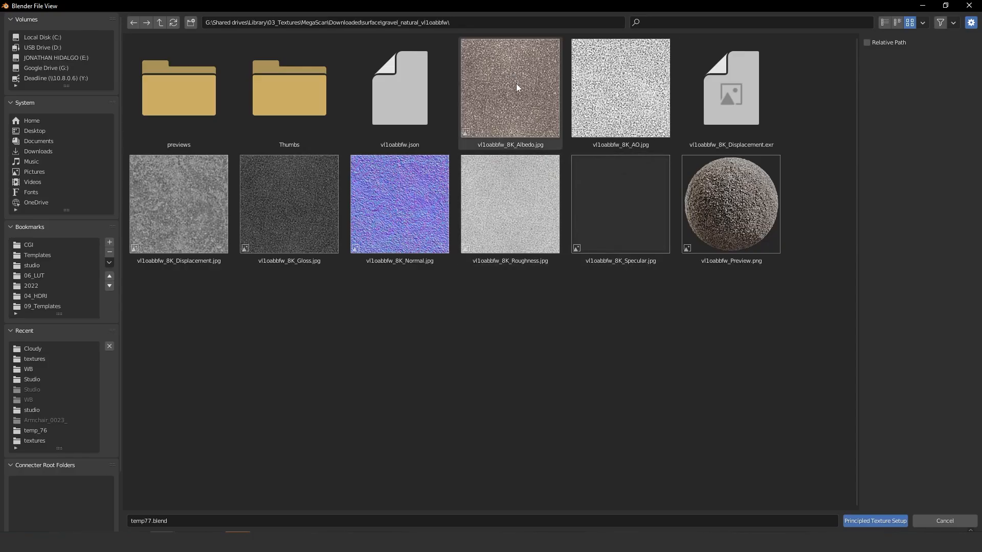
Step: Load the gravel's 8K Albedo, Displacement JPG, Normal, Roughness and Specular maps into the ground material
left_click(516, 84)
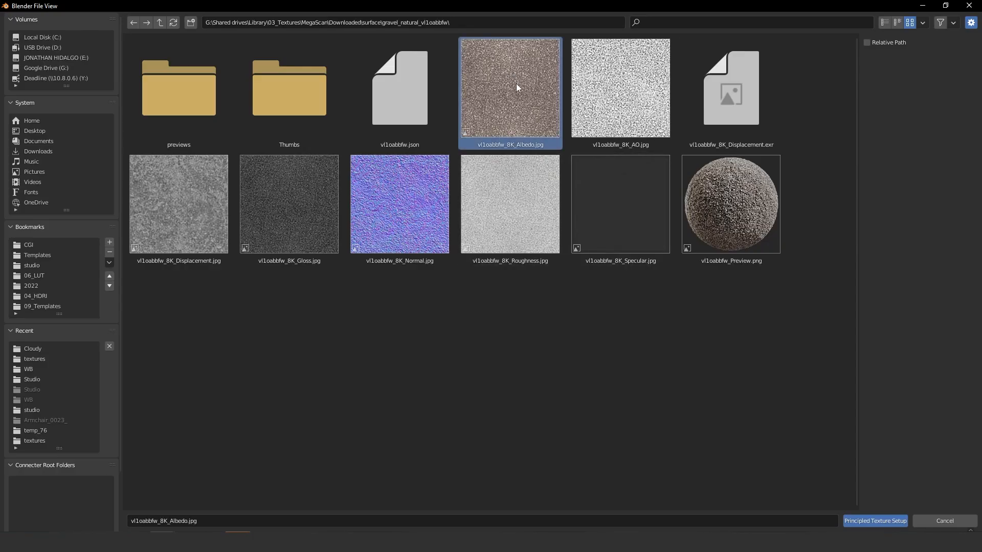
left_click(185, 199, "ctrl")
left_click(384, 213, "ctrl")
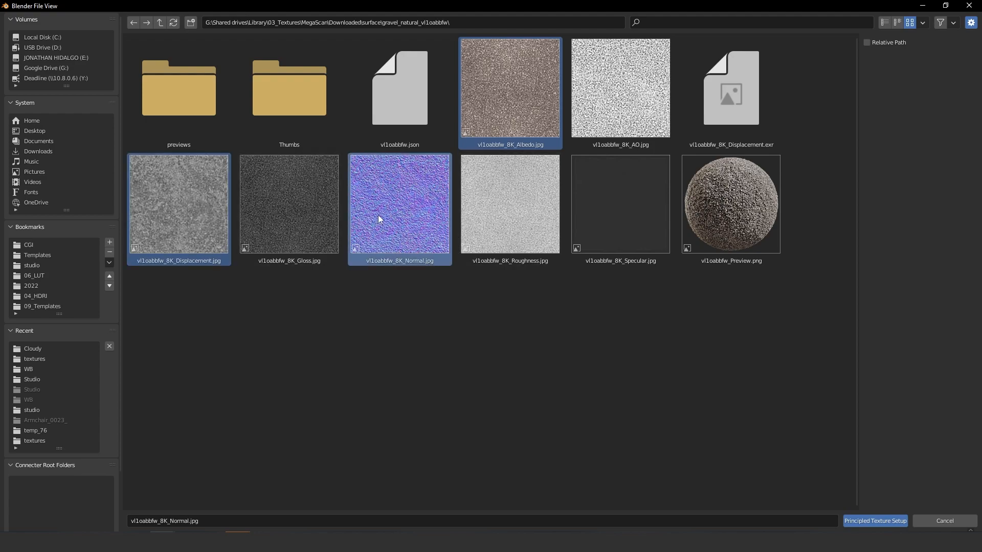
left_click(521, 190, "ctrl")
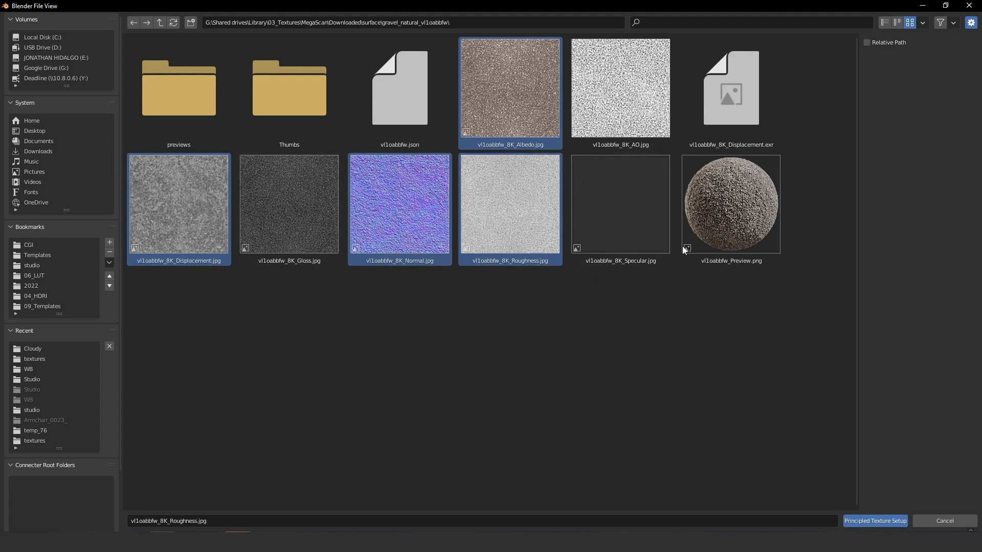
left_click(641, 186, "ctrl")
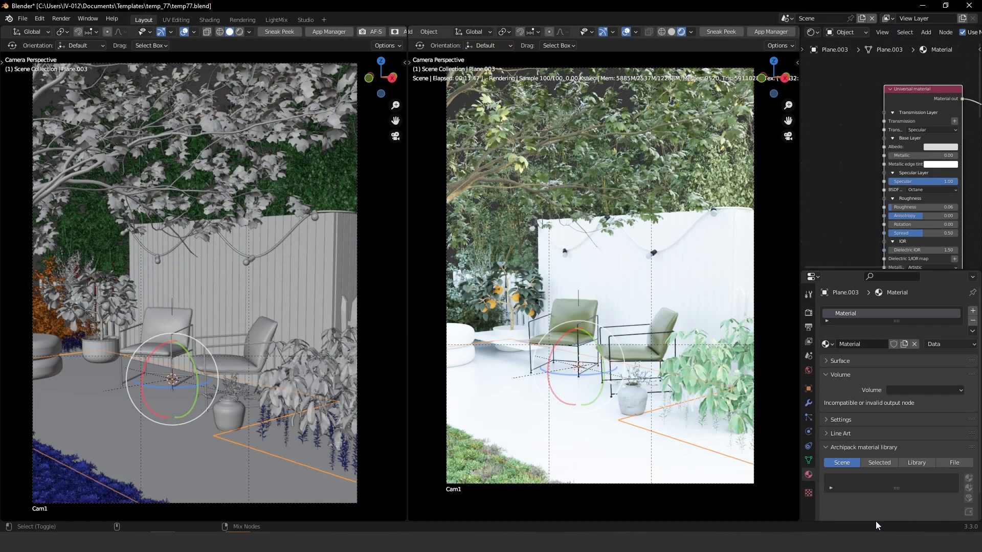
left_click(876, 522)
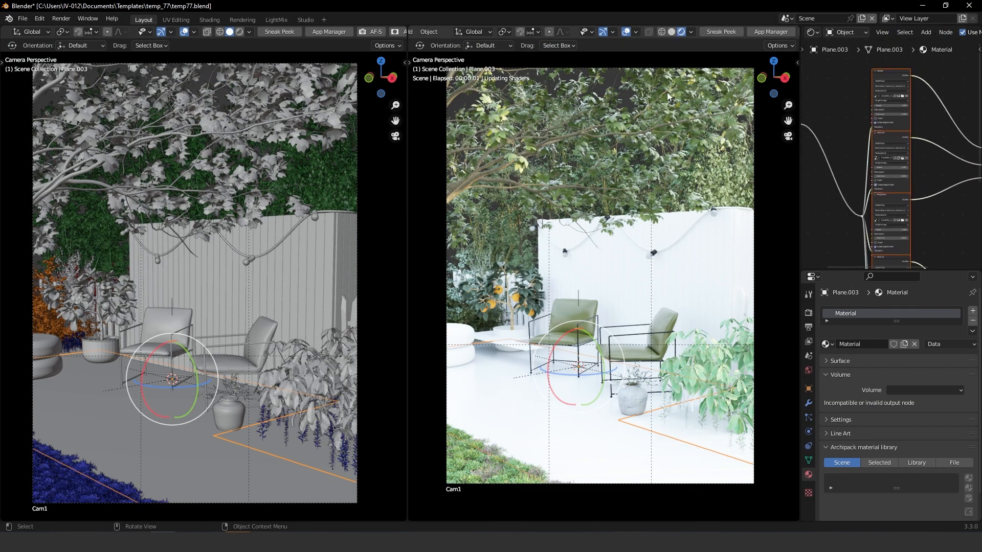
Step: Set the height of the ground material's Texture displacement node to 0.01
scroll(886, 183, "up", 5)
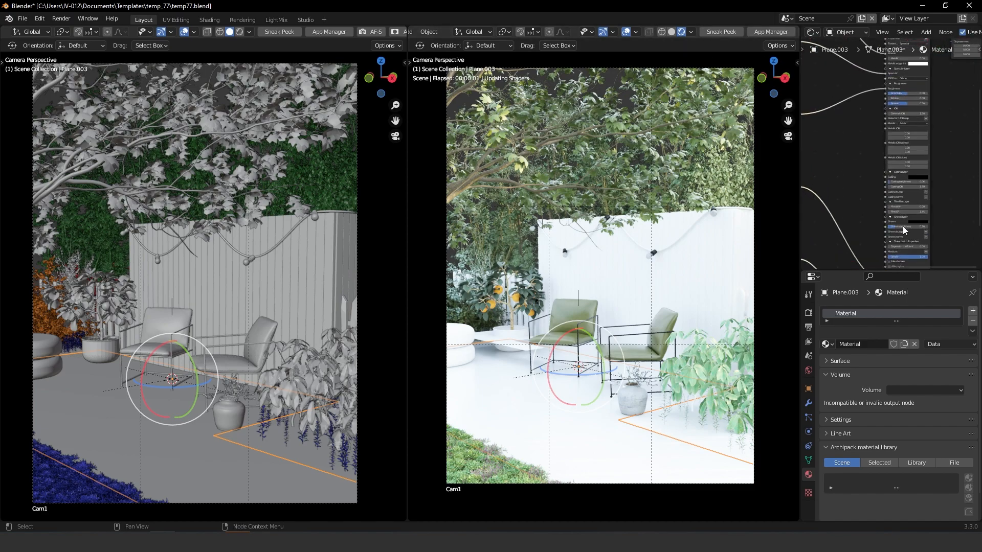
middle_click_drag(858, 180, 901, 178)
double_click(901, 178)
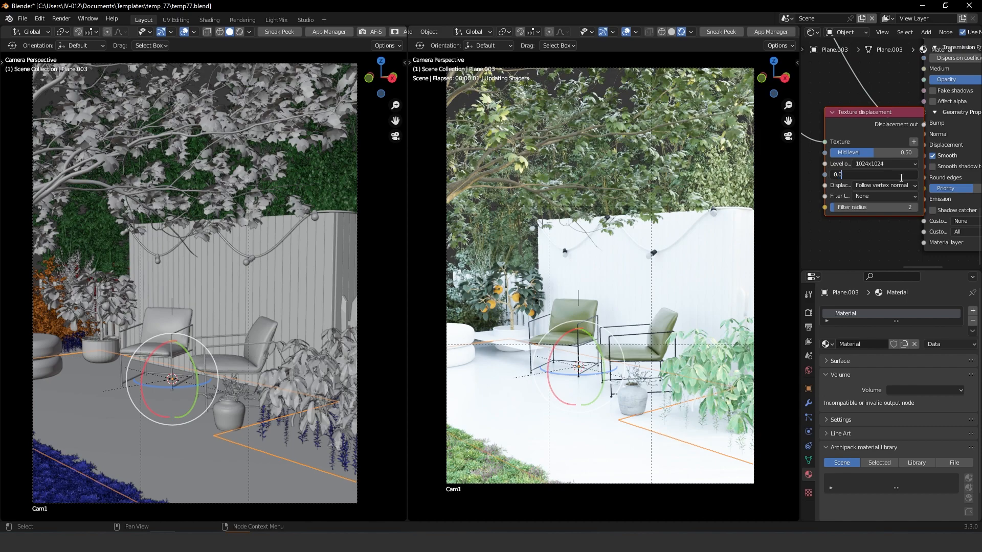
type("0.01")
key("Return")
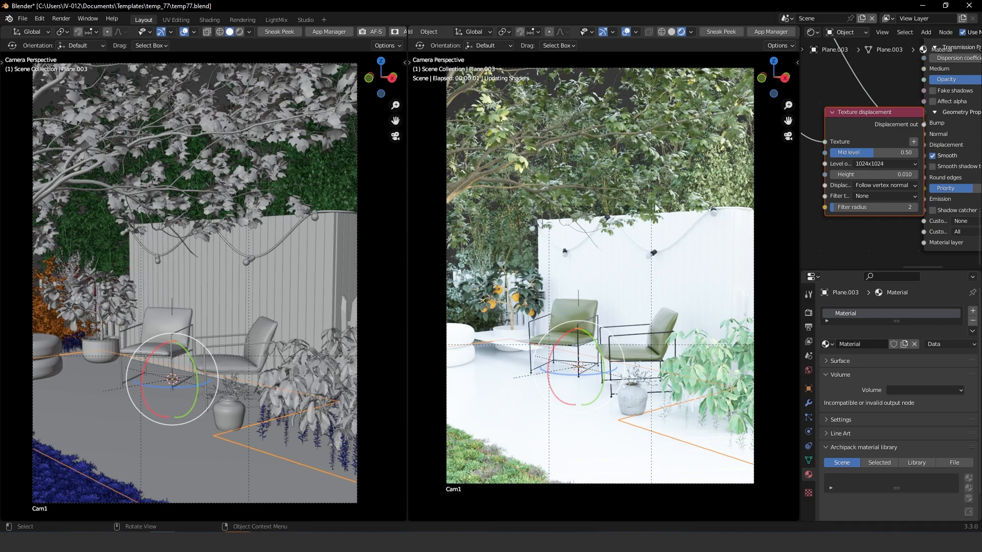
Step: Isolate the ground plane in local view and inspect its gravel surface from an angle
key("KP_Divide")
middle_click_drag(634, 285, 626, 307)
scroll(626, 306, "up", 3)
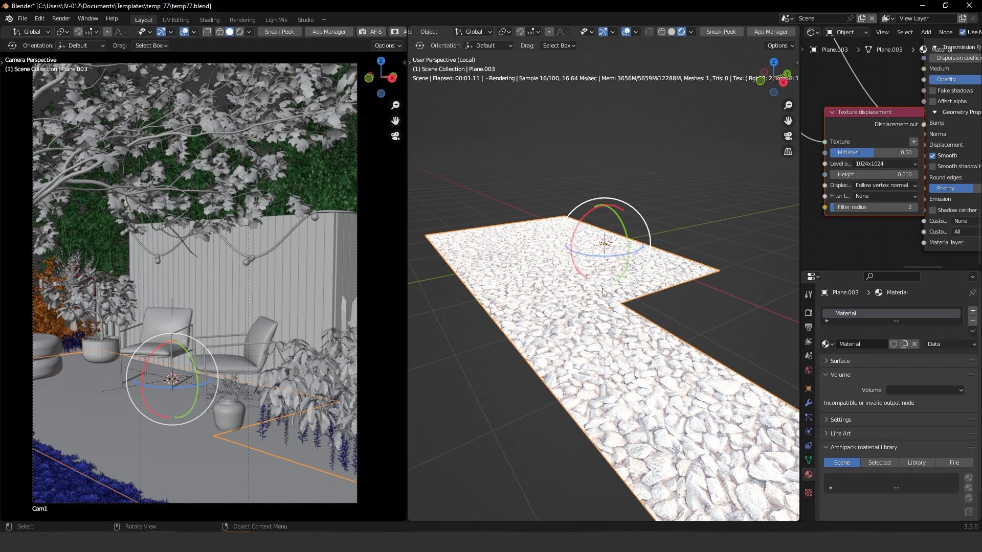
scroll(927, 130, "down", 2)
Step: Set all three scale values of the gravel's Transform value node to 0.10
middle_click_drag(923, 137, 981, 170)
middle_click_drag(806, 136, 914, 178)
scroll(795, 134, "down", 3)
mouse_move(890, 132)
middle_mouse_down()
mouse_move(898, 151)
mouse_move(916, 123)
mouse_move(798, 17)
middle_mouse_up()
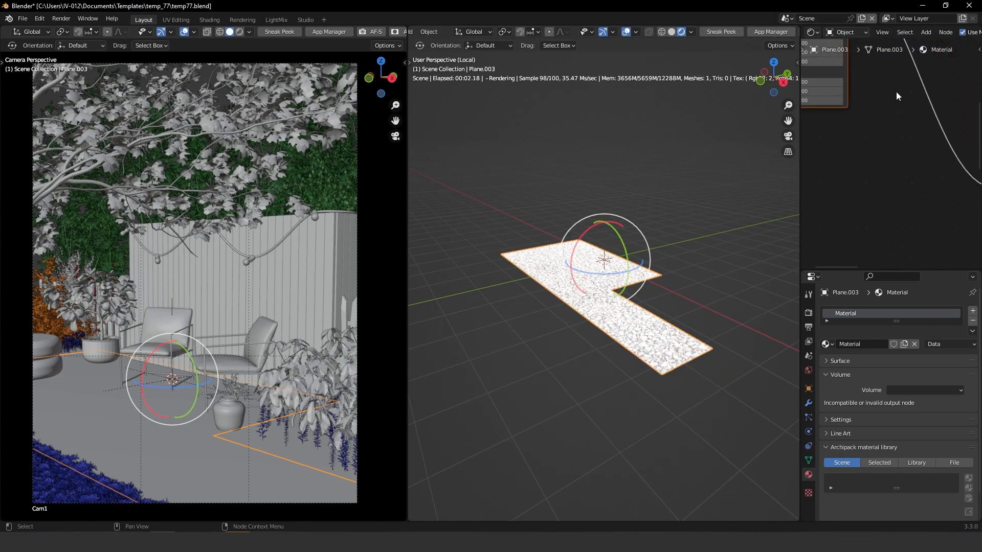
middle_click_drag(898, 93, 809, 195)
scroll(901, 159, "up", 2)
left_click(913, 158)
type("0.")
key("Return")
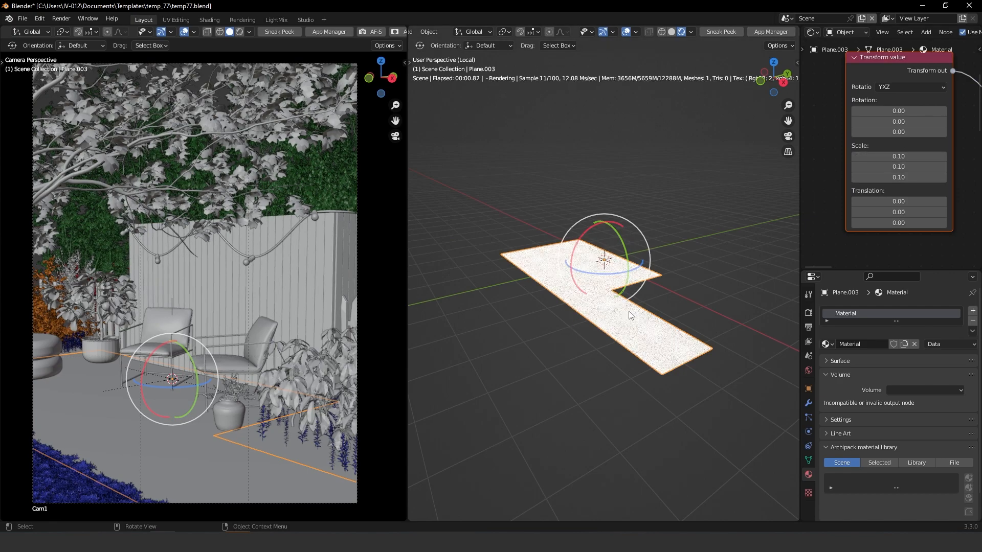
Step: Examine the size of the gravel stones on the isolated plane up close and through the scene camera
scroll(577, 325, "up", 4)
scroll(577, 326, "up", 4)
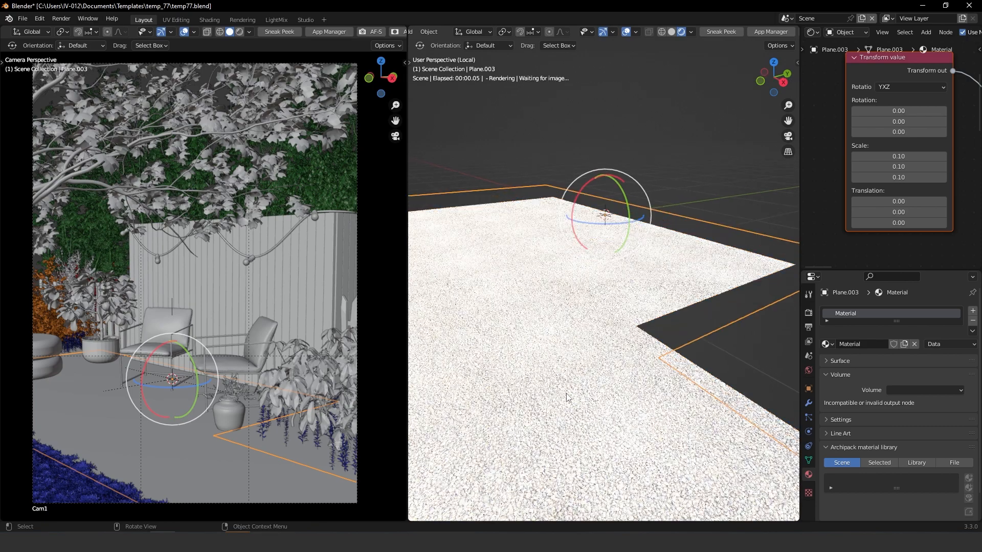
scroll(592, 412, "down", 5)
key("KP_0")
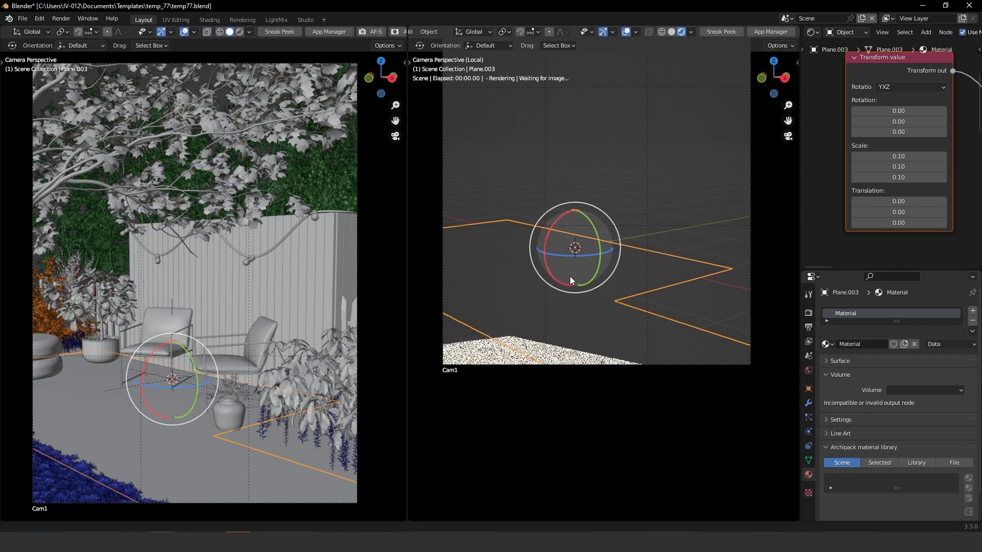
scroll(571, 280, "up", 7)
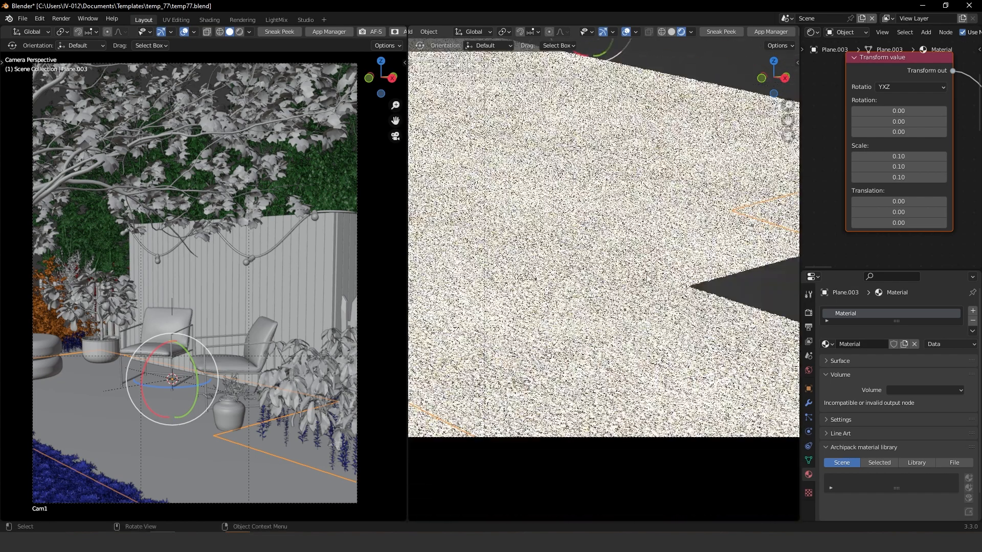
scroll(653, 274, "up", 4)
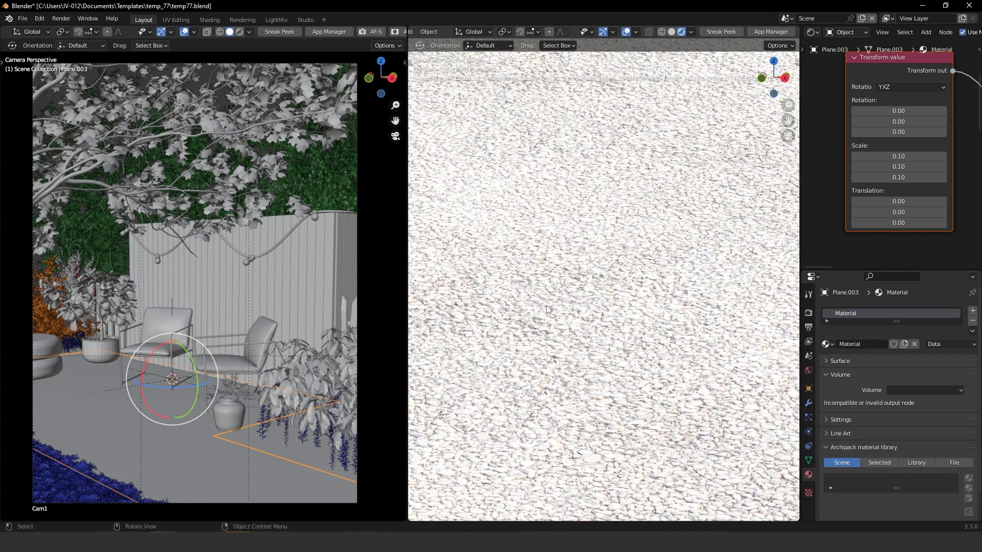
scroll(846, 202, "down", 6)
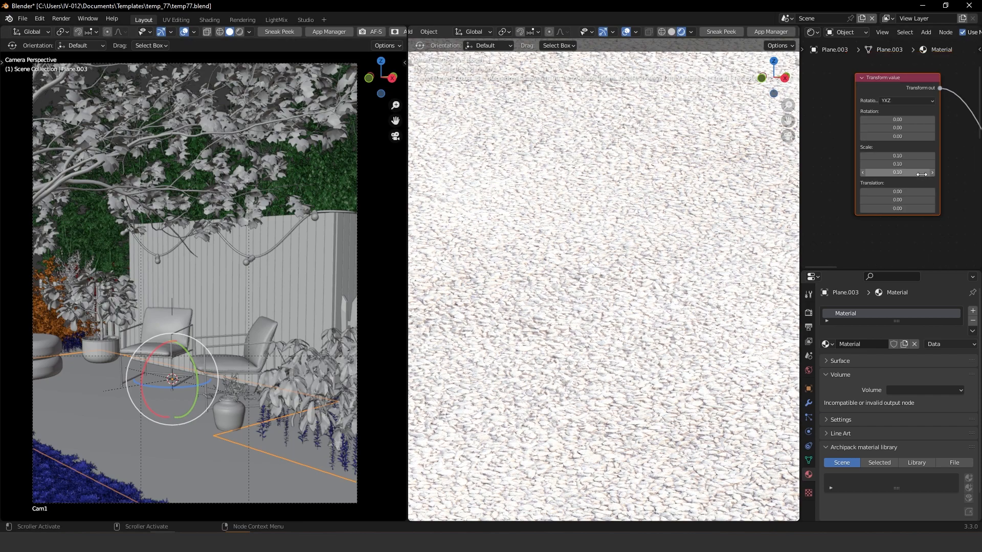
Step: Check the image name assigned to the gravel material's Albedo texture node
middle_click_drag(846, 202, 720, 159)
scroll(897, 176, "up", 5)
middle_click_drag(845, 194, 941, 168)
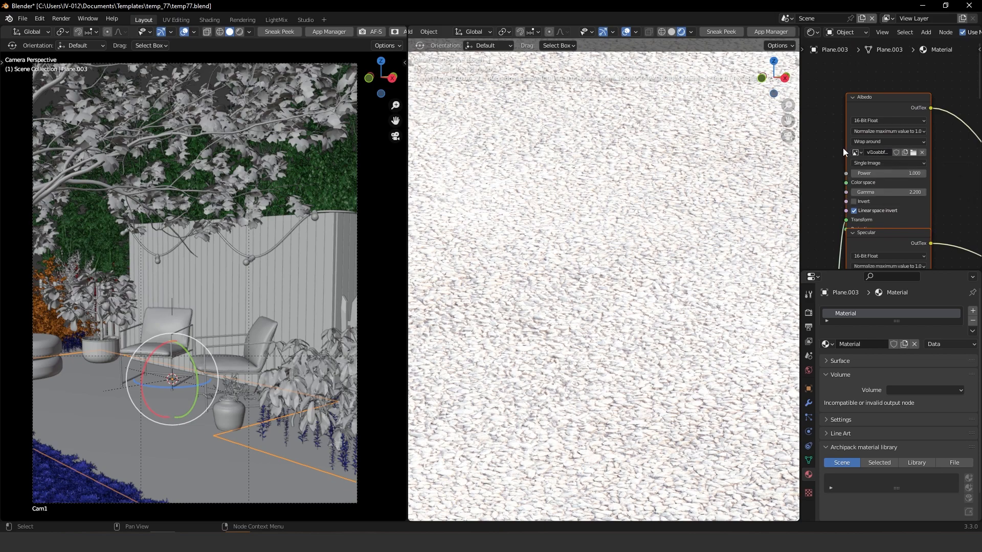
double_click(889, 153)
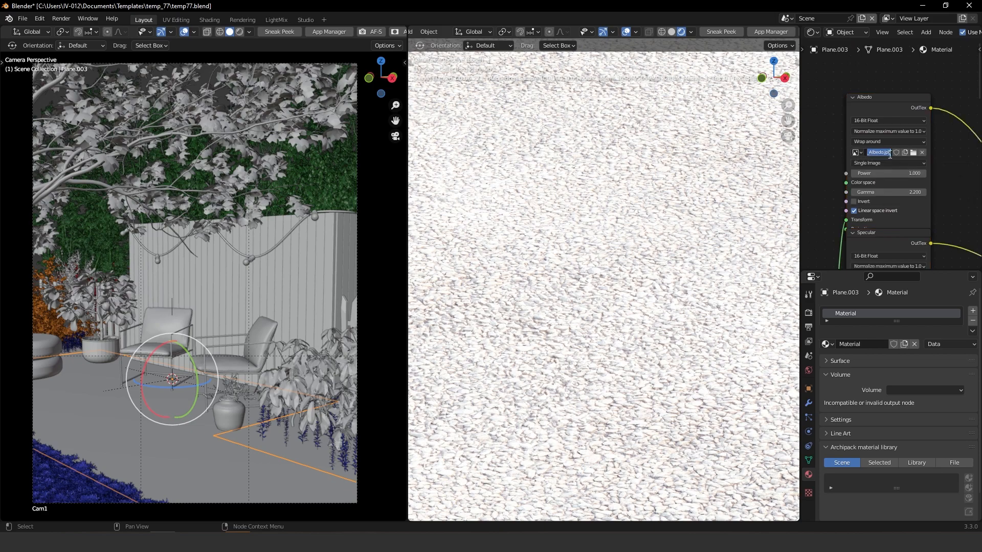
key("alt+Tab")
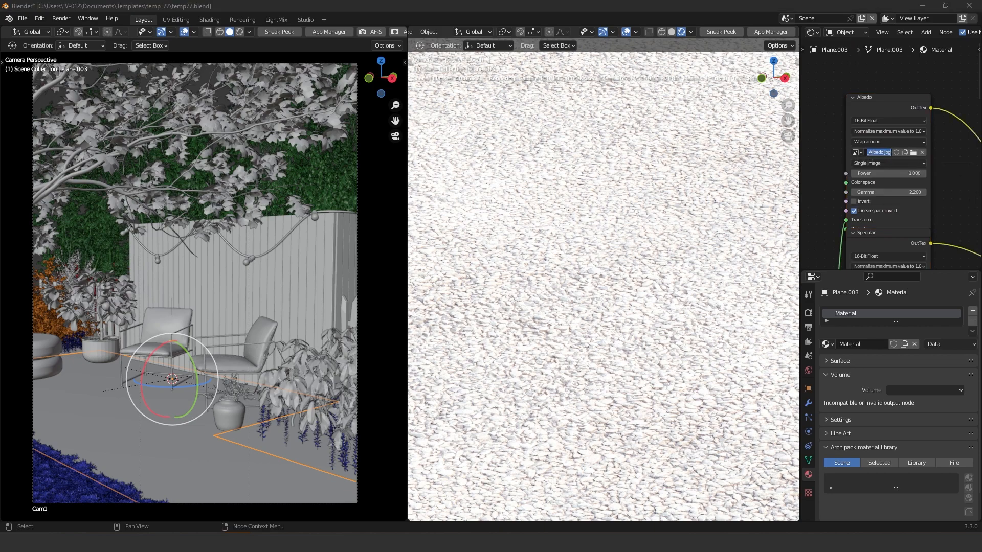
left_click(938, 147)
Step: Bring the whole scene back from local view and look closely at the gravel through the scene camera
middle_click_drag(517, 237, 542, 240)
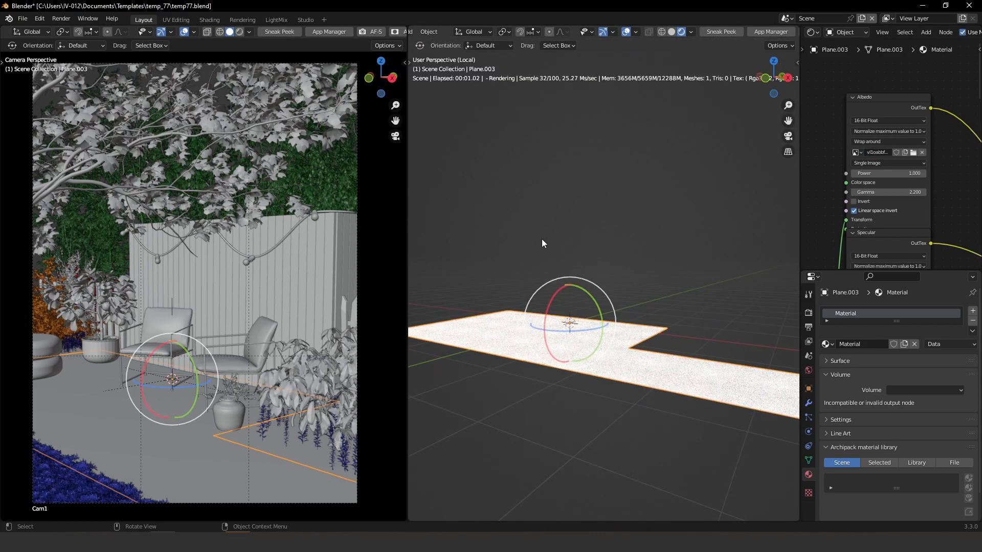
key("KP_Divide")
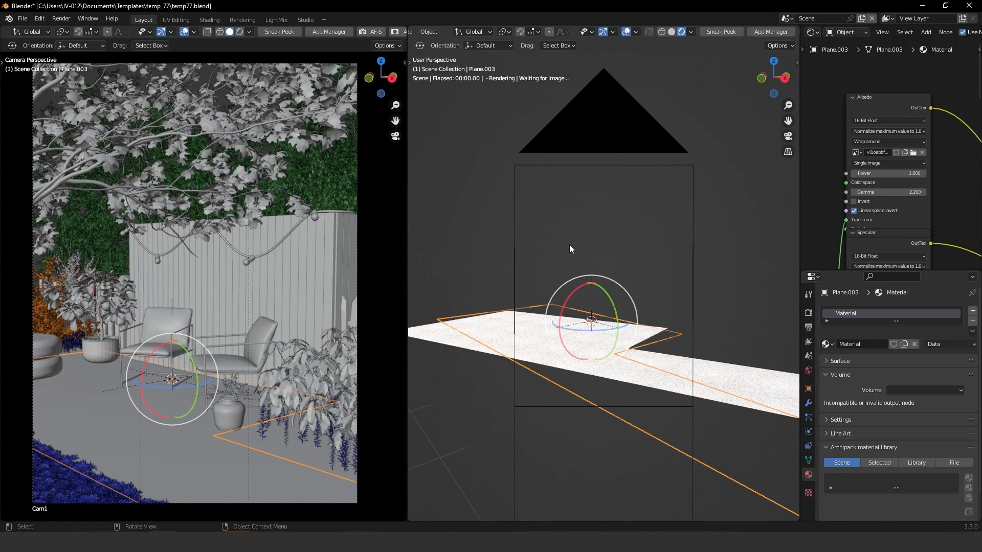
key("KP_0")
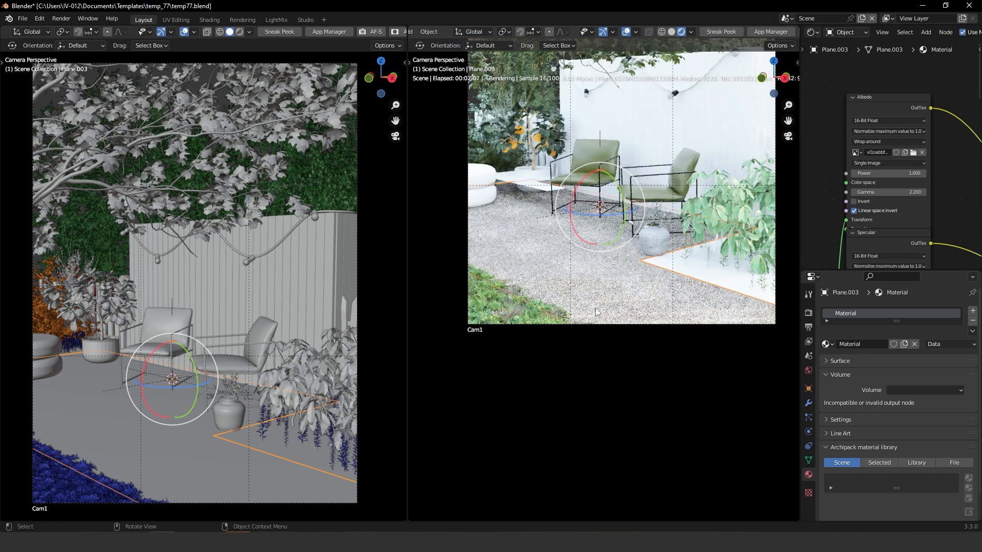
scroll(612, 295, "up", 4)
scroll(612, 295, "up", 6)
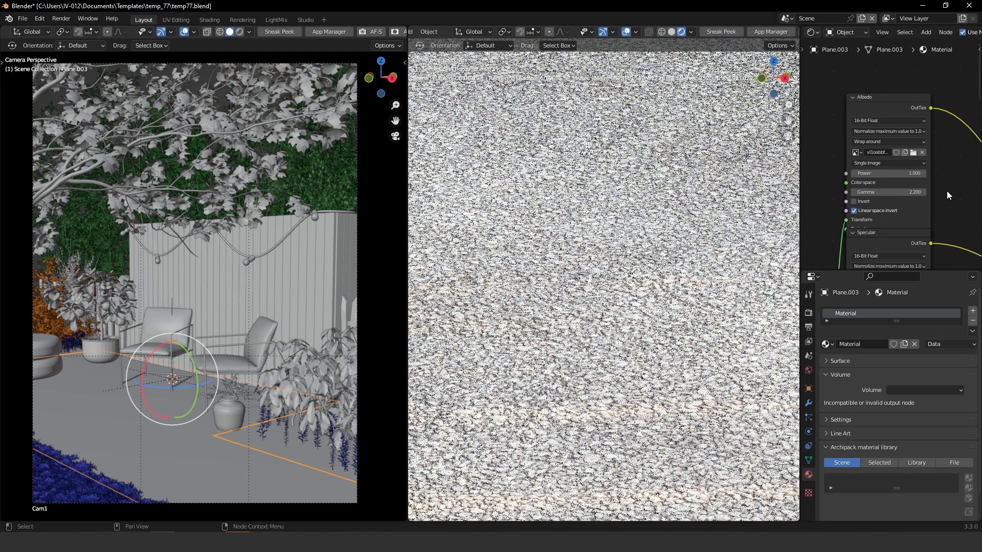
Step: Set the level of detail of the gravel's Texture displacement node to 4096x4096
scroll(946, 191, "down", 3)
scroll(914, 161, "down", 5)
middle_click_drag(946, 192, 870, 111)
middle_click_drag(906, 220, 955, 120)
scroll(925, 164, "up", 6)
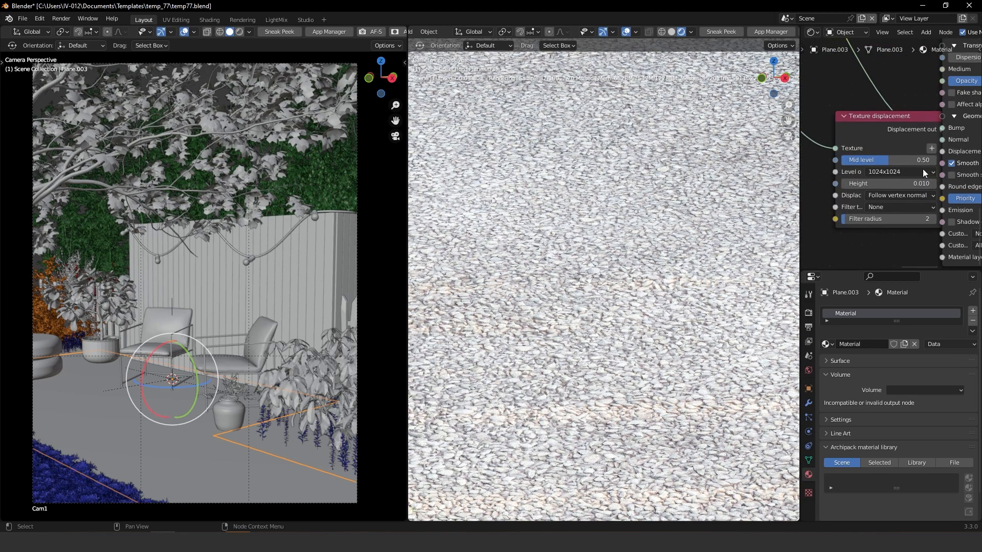
left_click(903, 177)
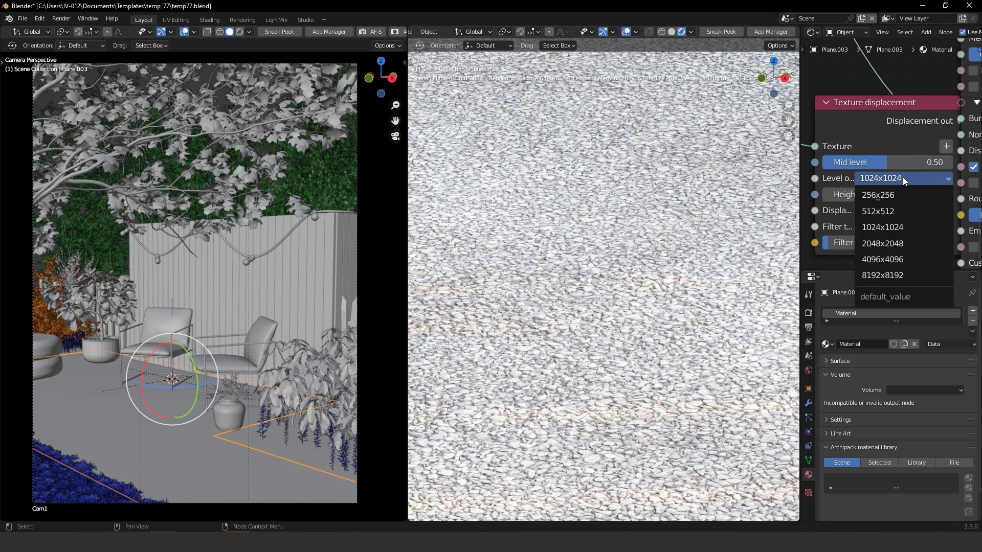
left_click(894, 259)
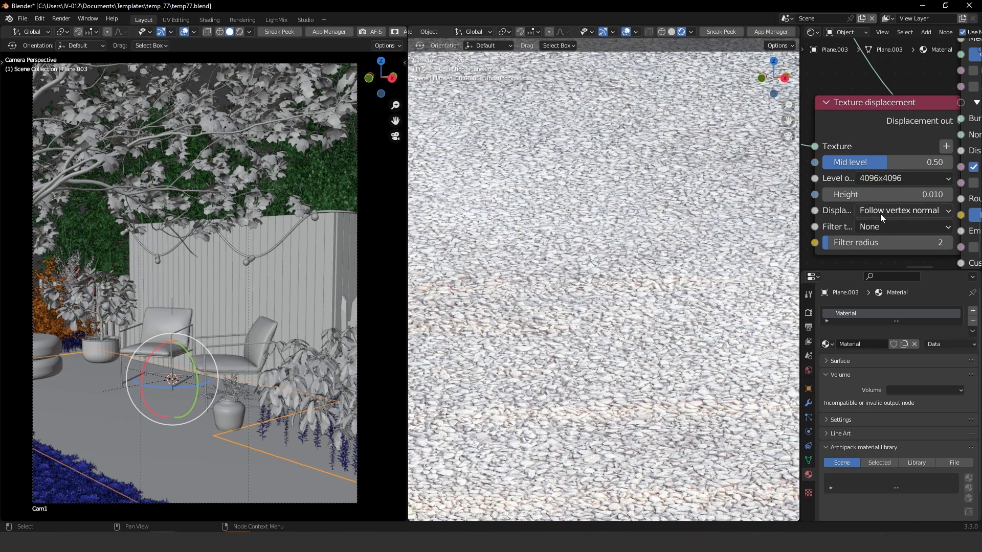
Step: Set the Texture displacement height to 0.005 and check the gravel through the scene camera from near and far
left_click(879, 197)
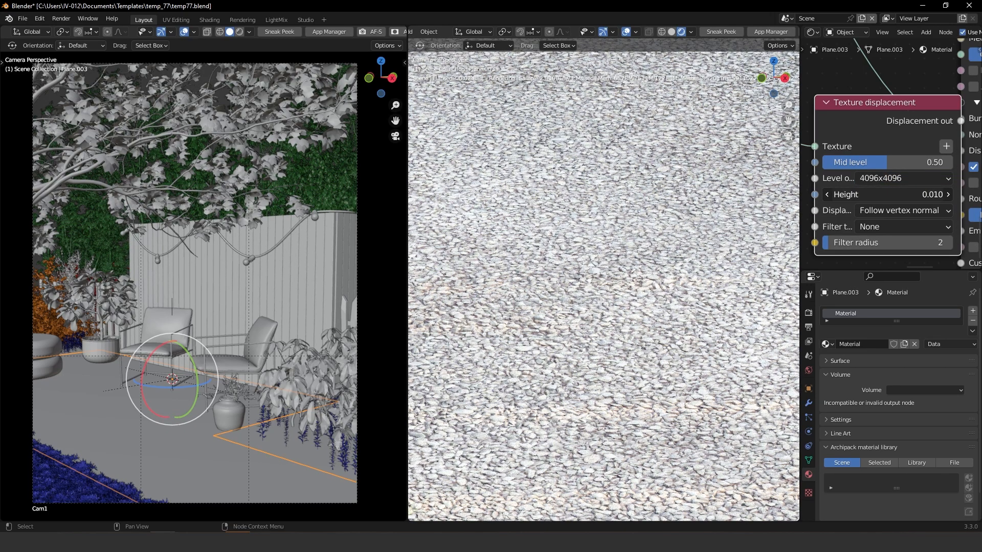
left_click(877, 193)
key("BackSpace")
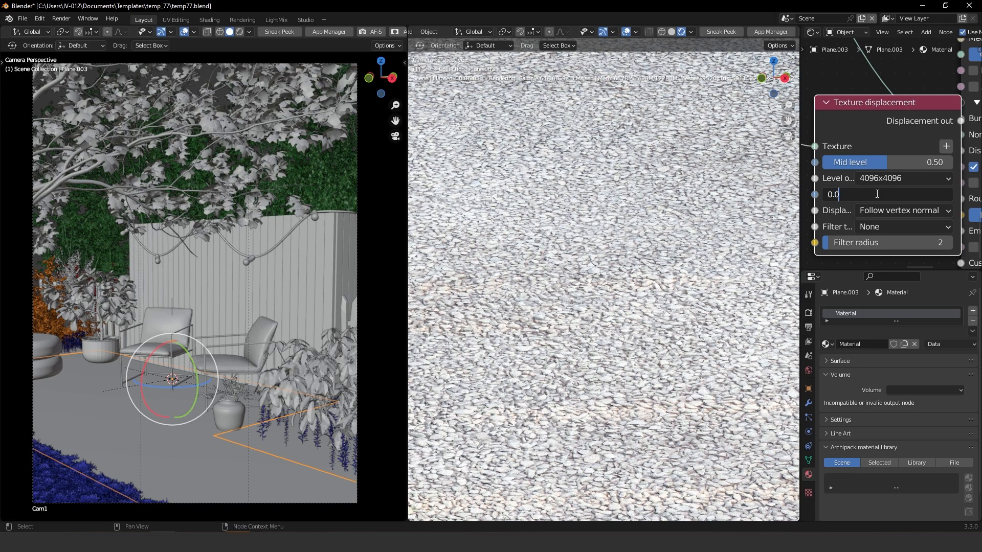
type("05")
key("Return")
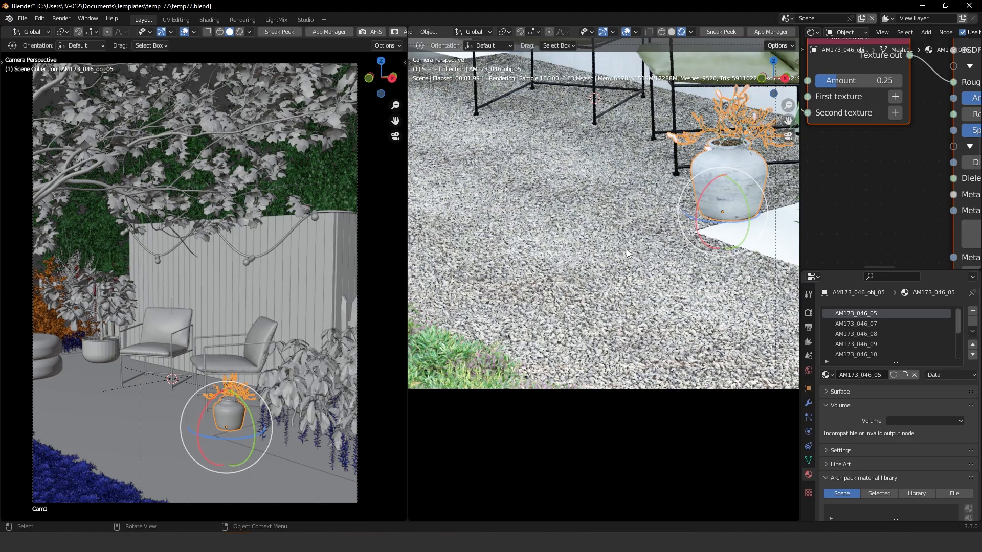
scroll(628, 246, "down", 1)
scroll(628, 245, "down", 3)
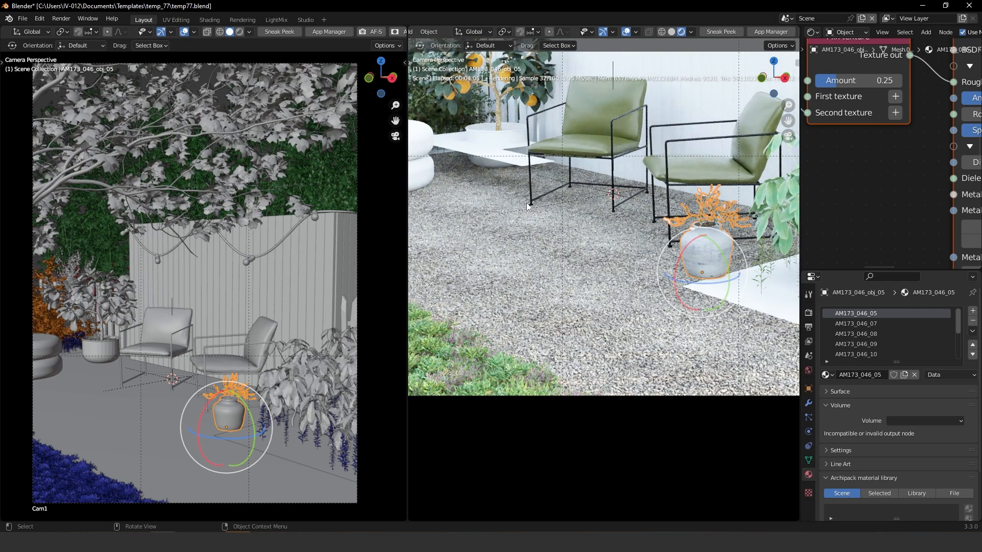
scroll(580, 200, "down", 3)
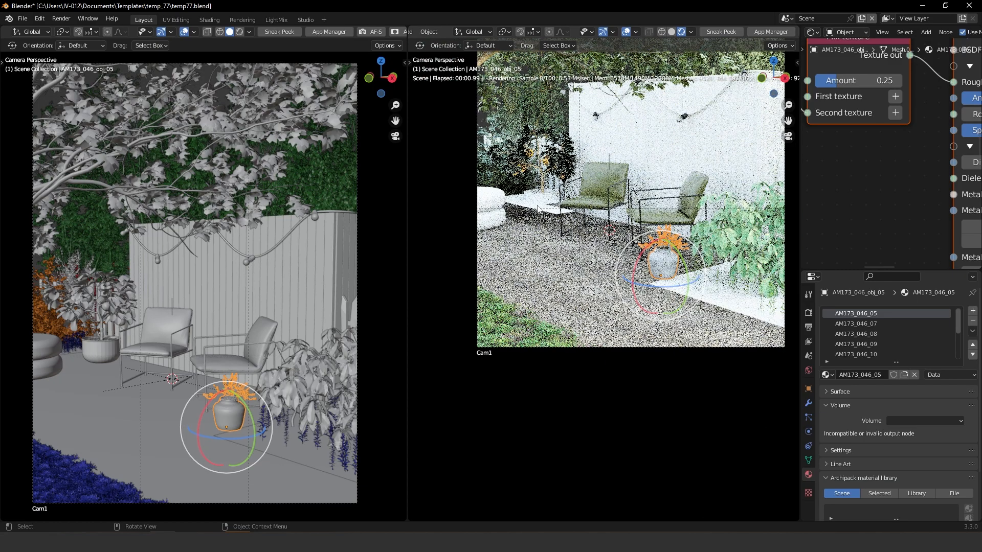
left_click(523, 209)
scroll(519, 207, "up", 4)
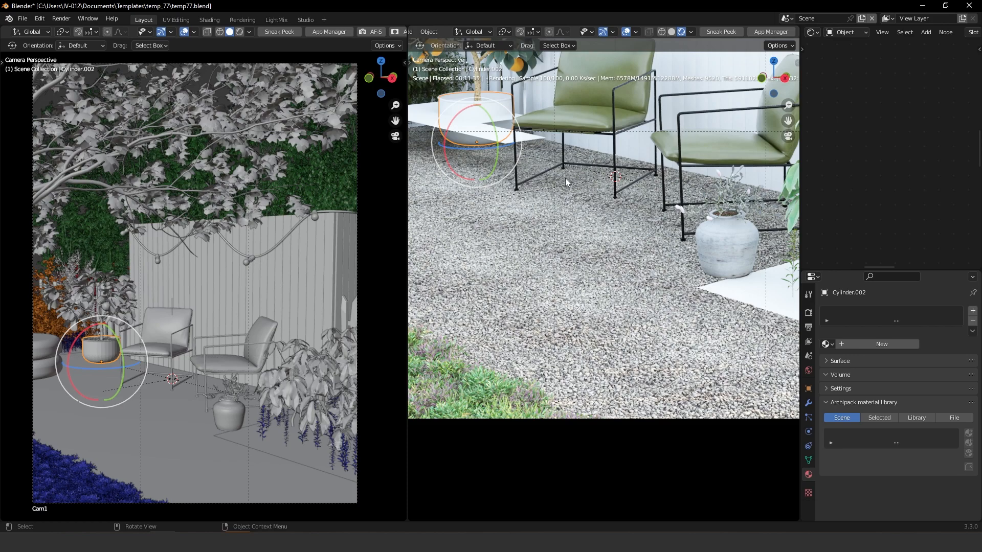
Step: Switch the rendered camera viewport to solid shading and run the Clear command
left_click(671, 31)
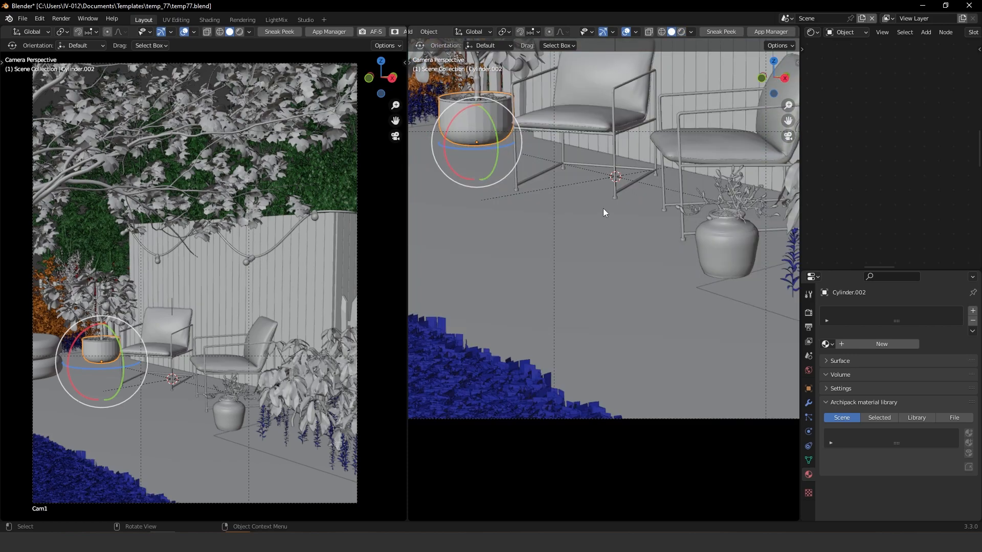
key("q")
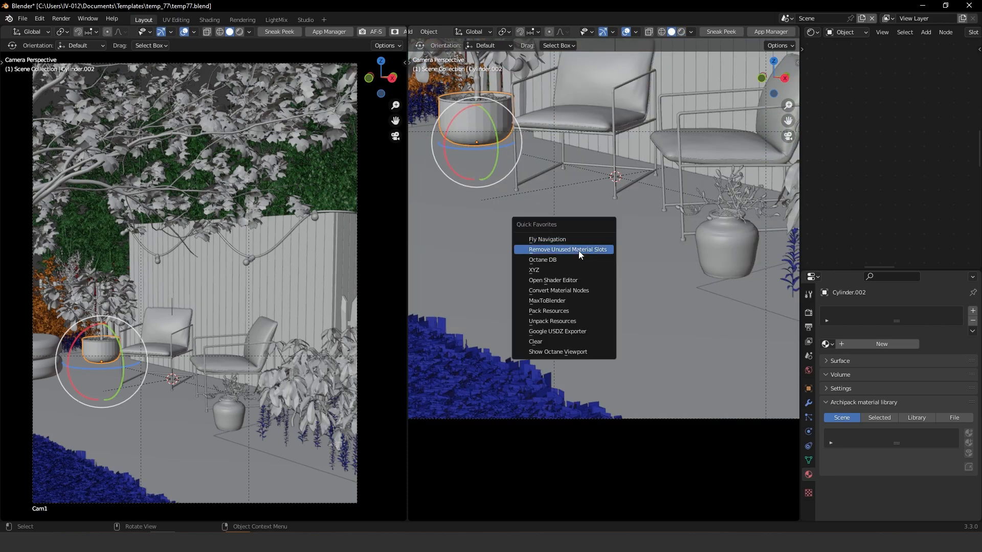
left_click(567, 342)
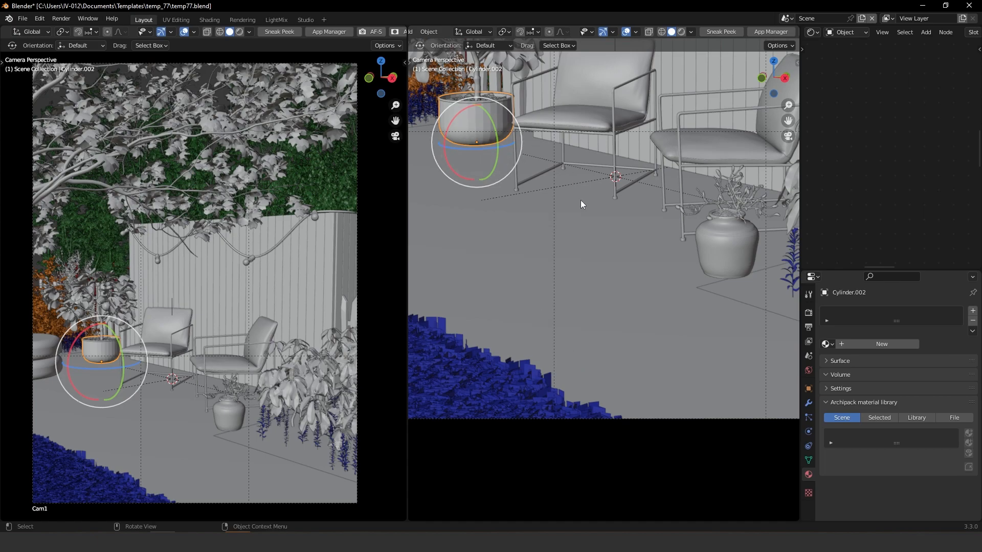
Step: Select the planting bed plane beside the vase and inspect it in isolation and within the full scene
left_click(756, 293)
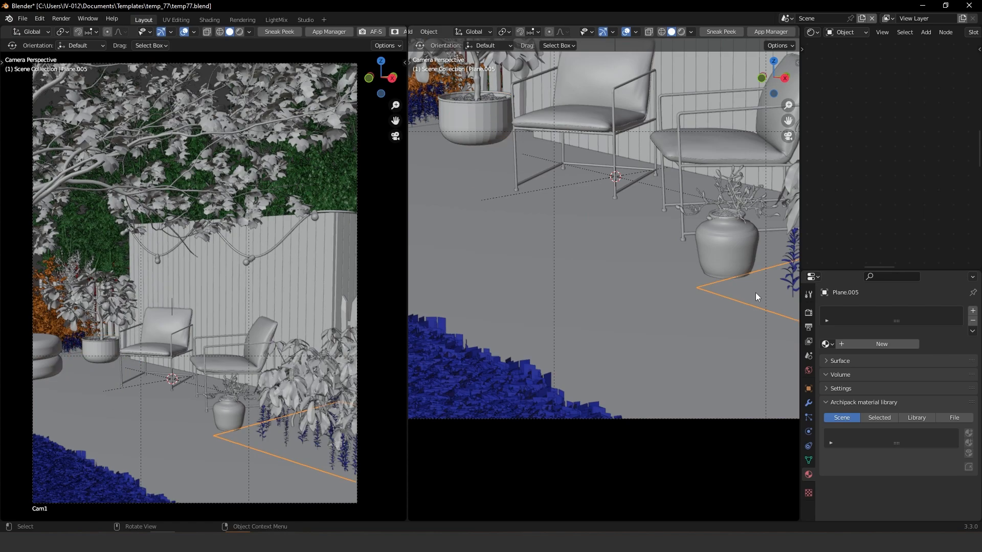
key("KP_Divide")
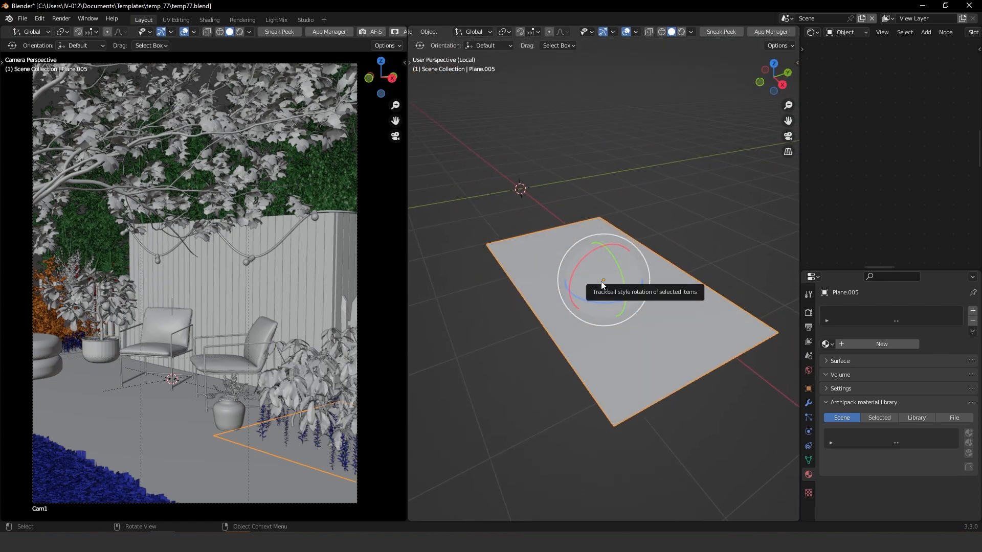
key("KP_Divide")
middle_click_drag(689, 269, 588, 297)
middle_click_drag(539, 276, 566, 342)
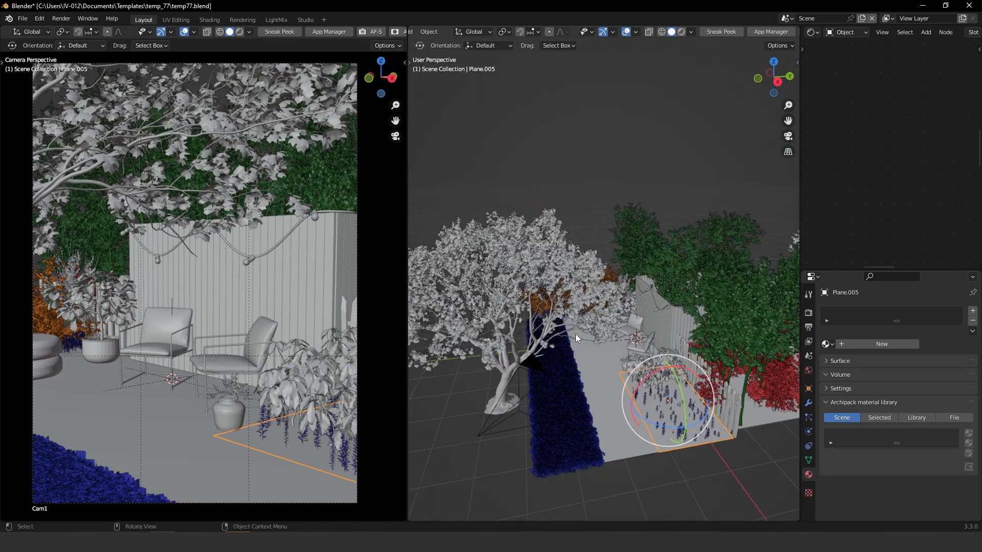
Step: Unwrap the planting bed plane with Smart UV Project at a 66° angle limit and return to object mode
key("ctrl+Tab")
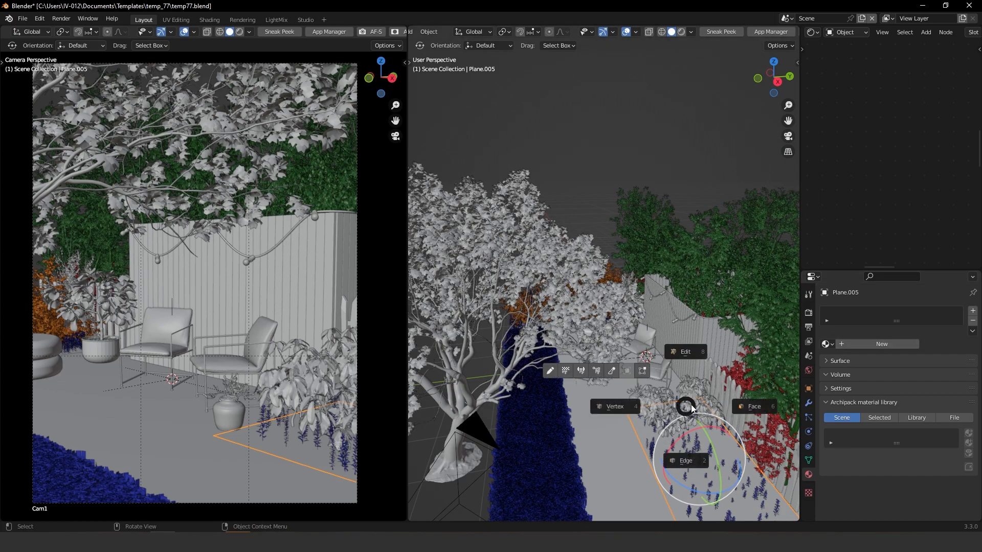
left_click(699, 422)
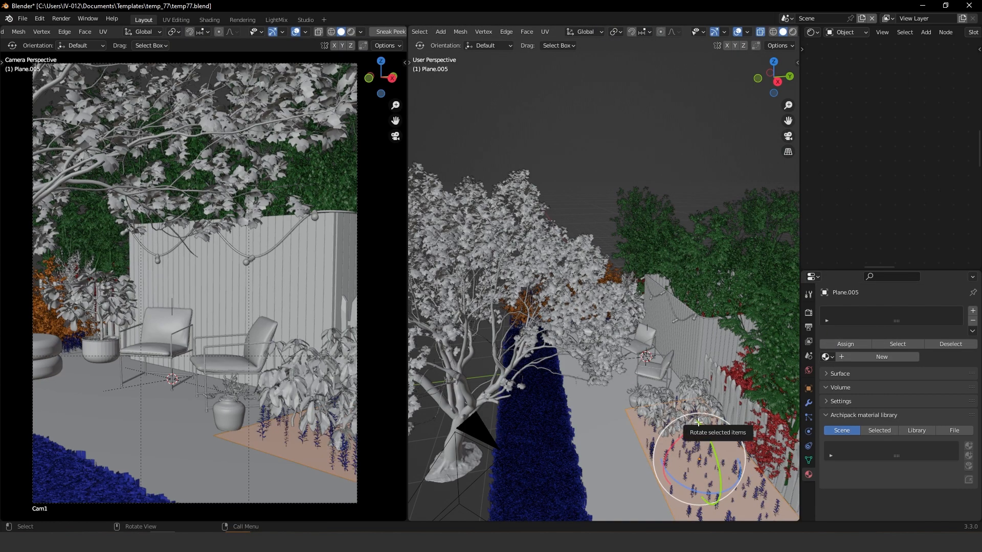
key("u")
left_click(672, 397)
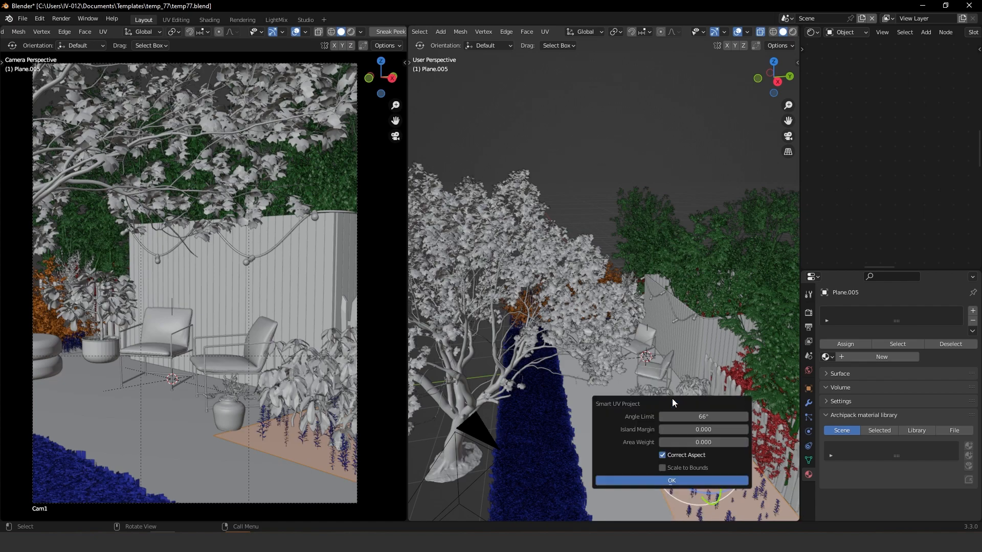
left_click(672, 485)
key("ctrl+Tab")
left_click(664, 324)
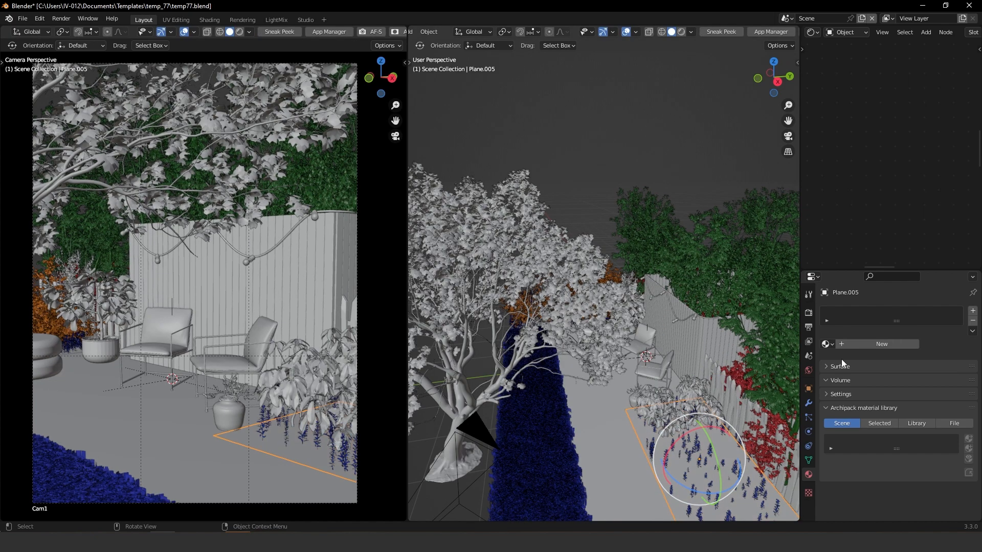
Step: Create a new material on the planting bed plane and locate its Universal material node
left_click(879, 344)
scroll(919, 164, "down", 3)
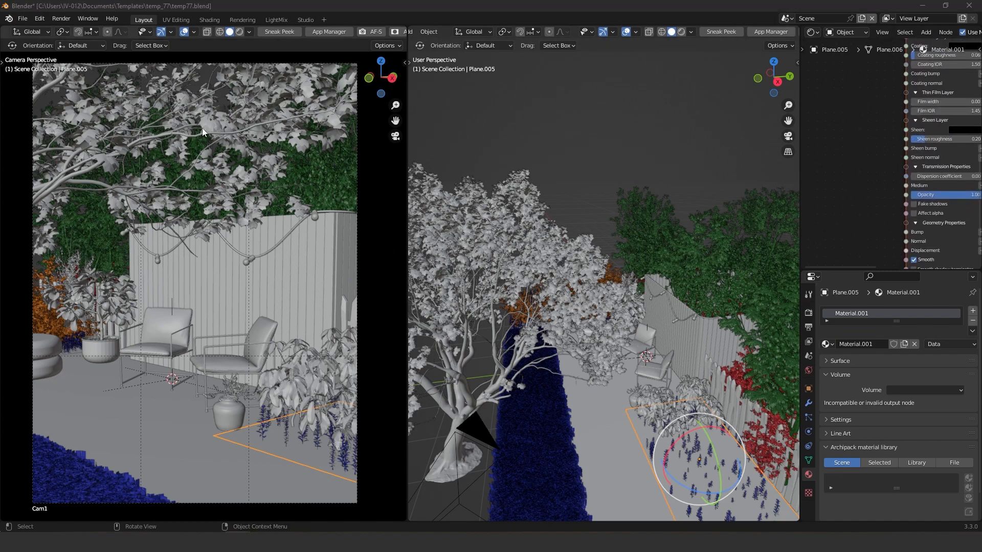
middle_click_drag(951, 82, 913, 268)
middle_click_drag(920, 80, 932, 270)
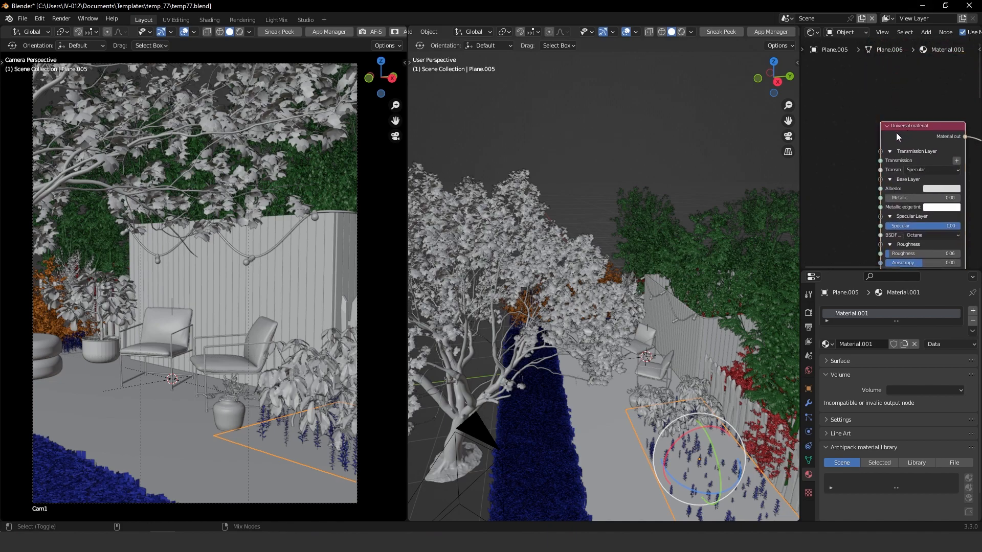
Step: Start Principled Texture Setup on the Universal material node and open the ground_Forest_tjmnaerdy folder
key("ctrl+shift+t")
left_click(539, 153)
key("ctrl+v")
key("Return")
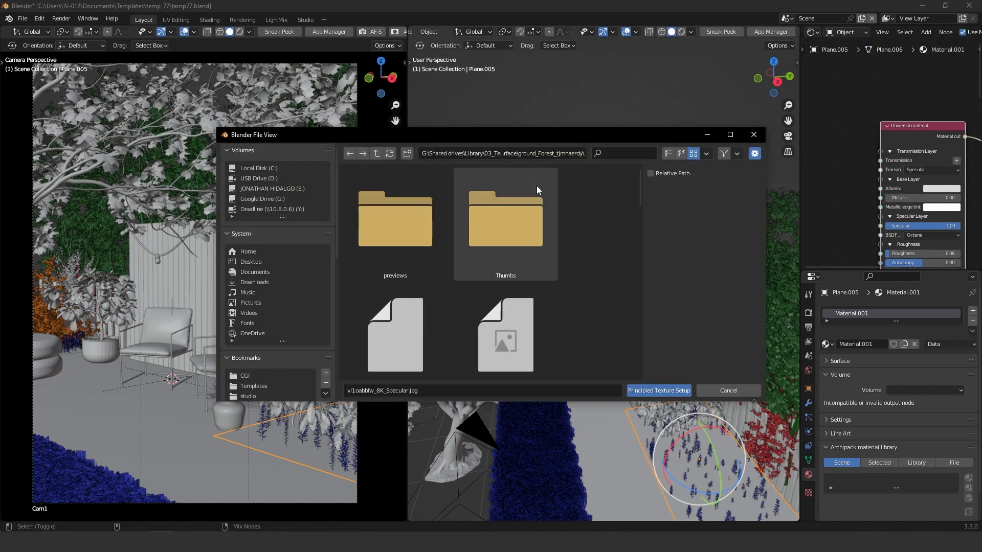
Step: Examine the ground_Forest_tjmnaerdy texture files in the texture browser and in a File Explorer window
scroll(583, 179, "down", 2)
scroll(541, 263, "down", 2)
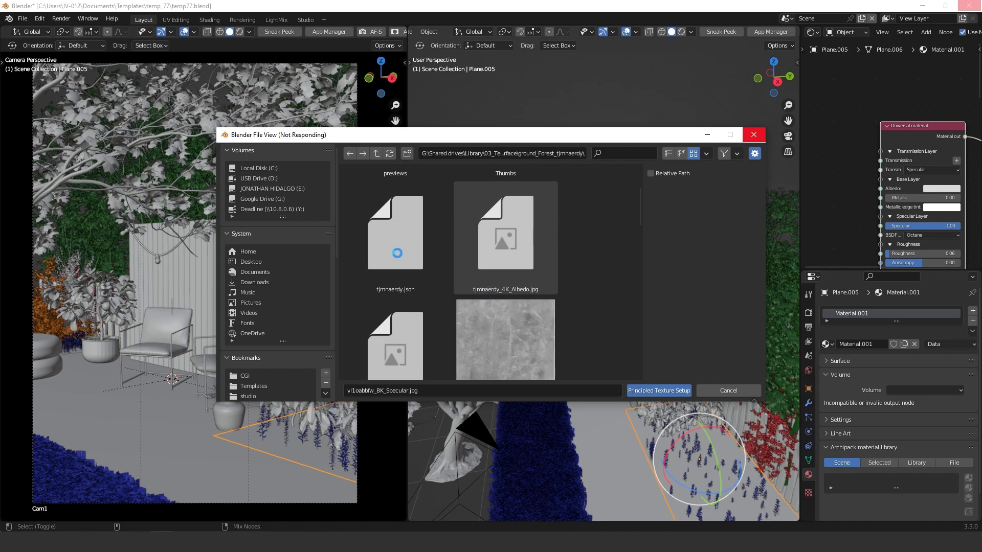
left_click_drag(0, 48, 500, 47)
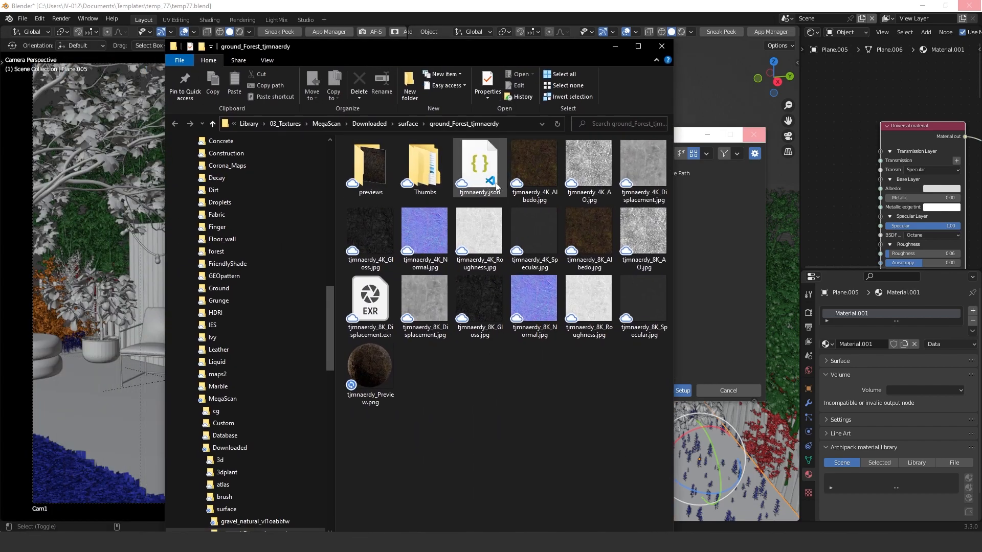
left_click_drag(526, 45, 0, 134)
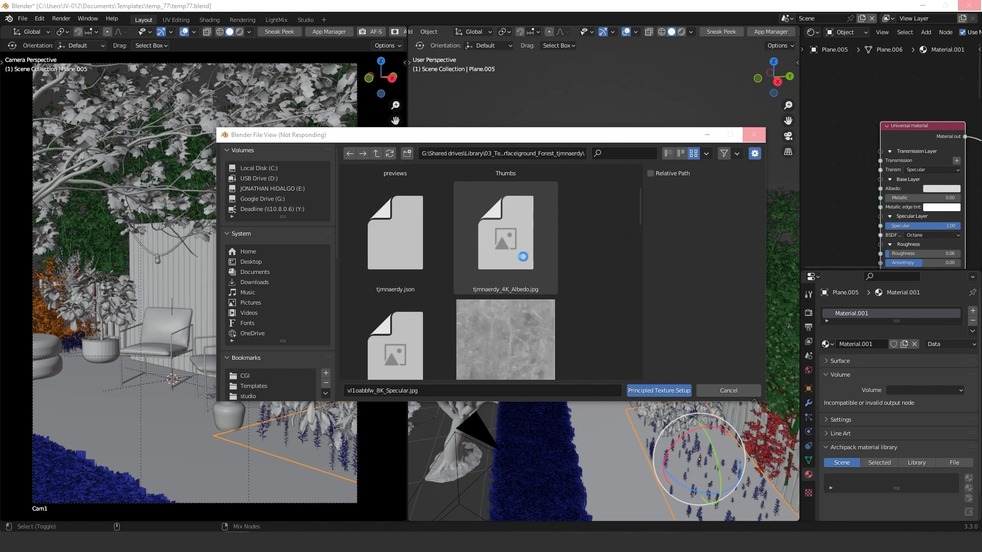
Step: Load the 4K Albedo, Displacement, Normal, Roughness and Specular maps of tjmnaerdy into the Universal material through Principled Texture Setup
scroll(476, 261, "down", 8)
left_click(475, 262)
scroll(553, 268, "up", 5)
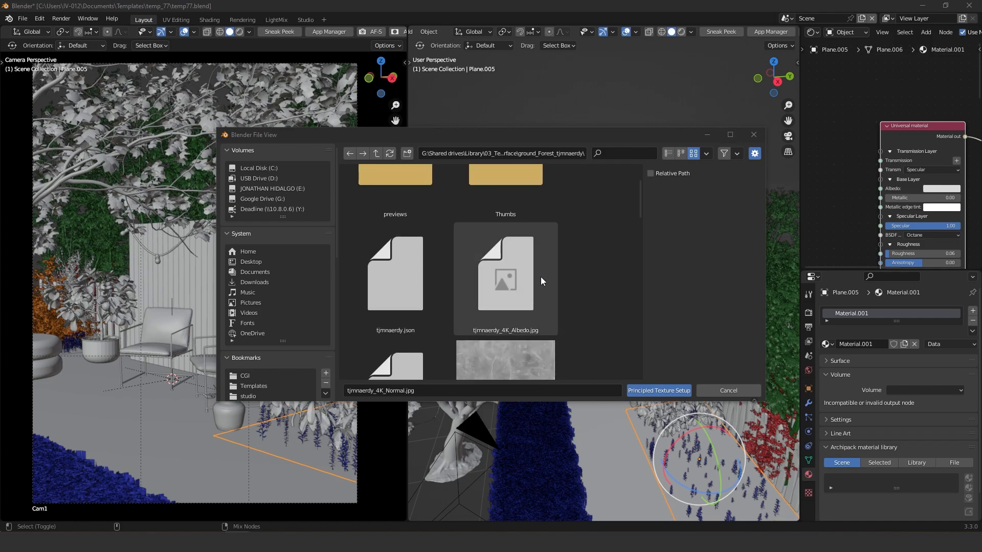
left_click(731, 134)
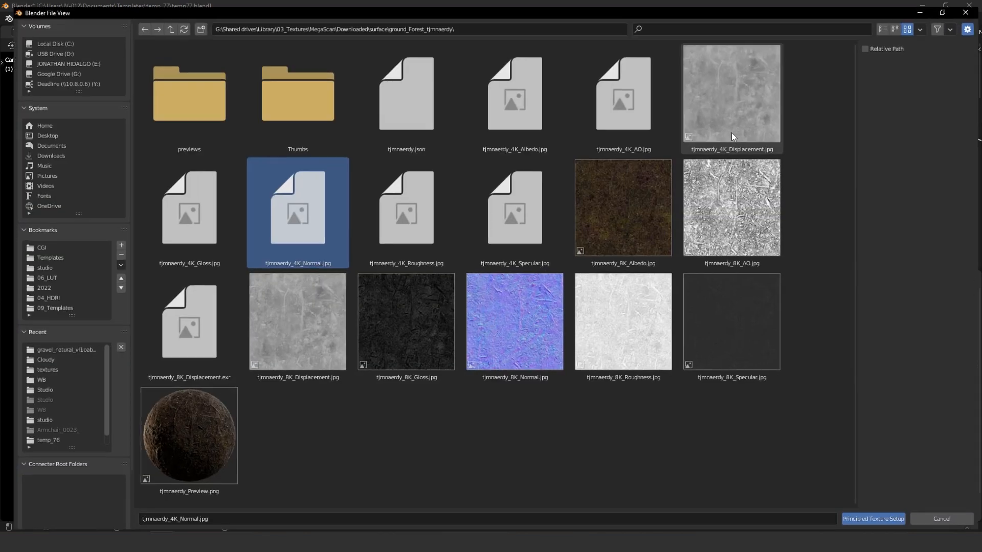
left_click(529, 104)
left_click(736, 100, "shift")
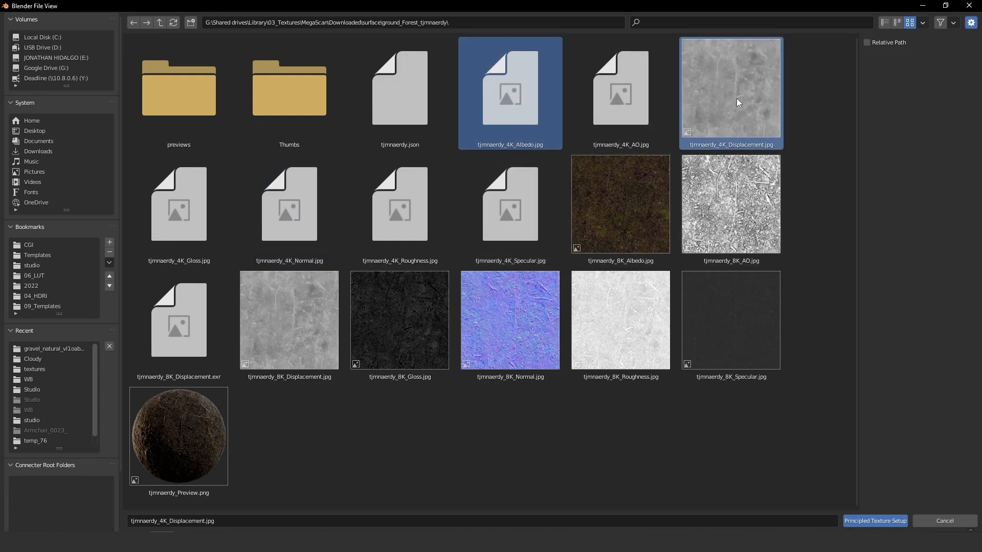
left_click(313, 212, "shift")
left_click(439, 208, "shift")
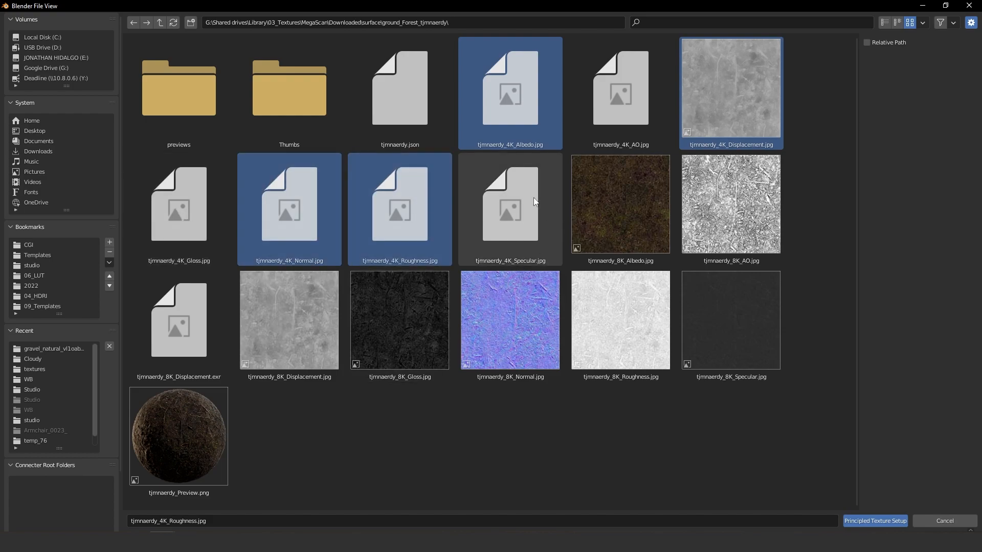
left_click(520, 197, "shift")
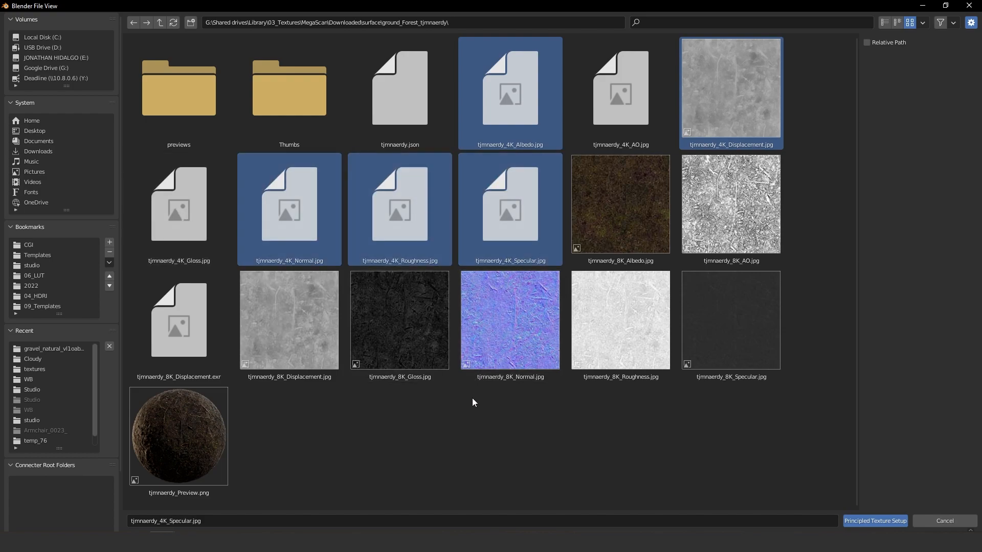
left_click(891, 518)
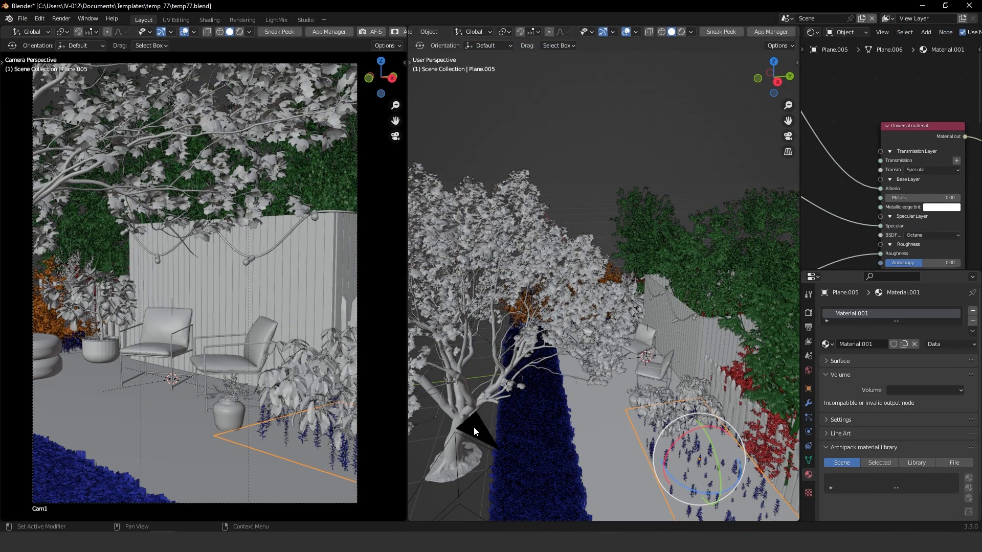
Step: Isolate the planting bed plane in local view and switch that viewport to rendered shading
middle_click_drag(680, 439, 695, 431)
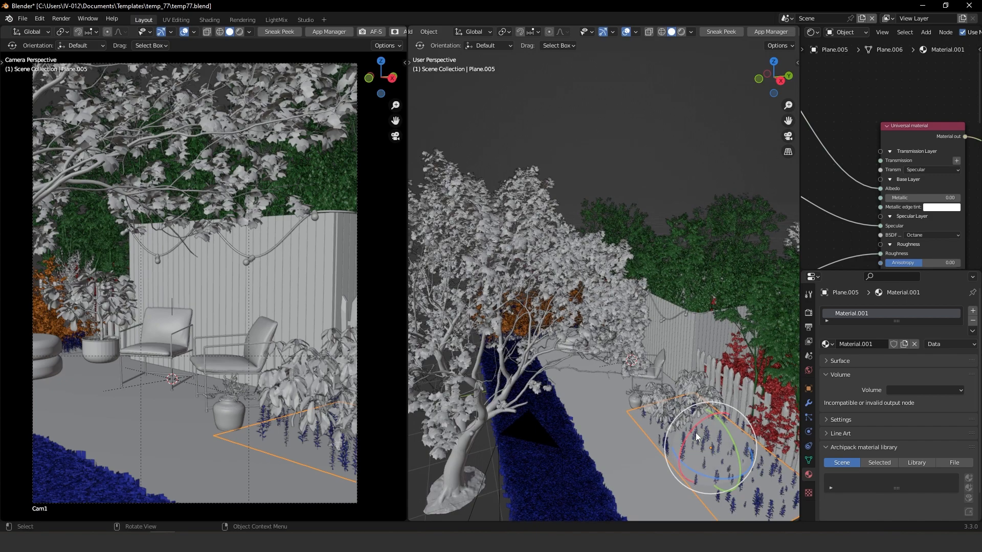
key("KP_Divide")
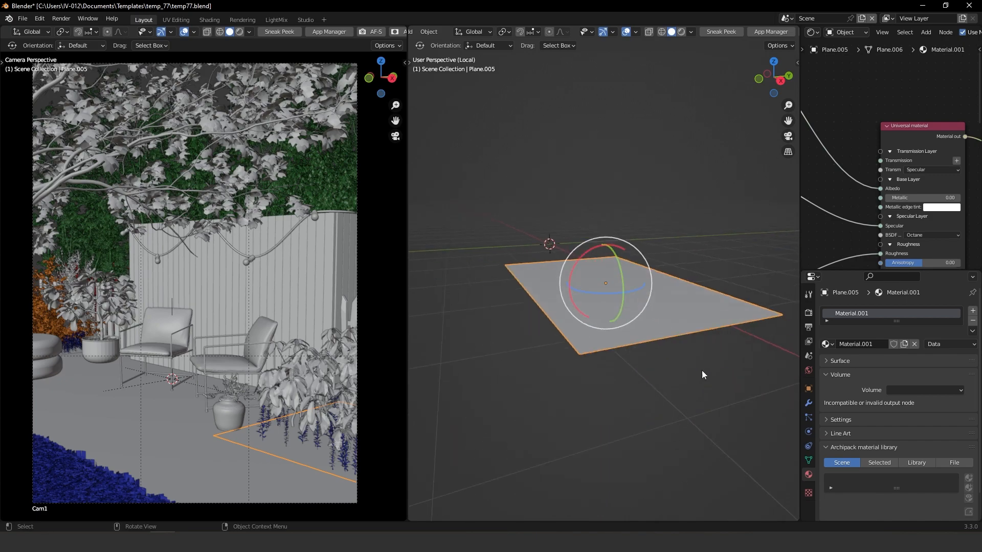
middle_click_drag(655, 246, 682, 60)
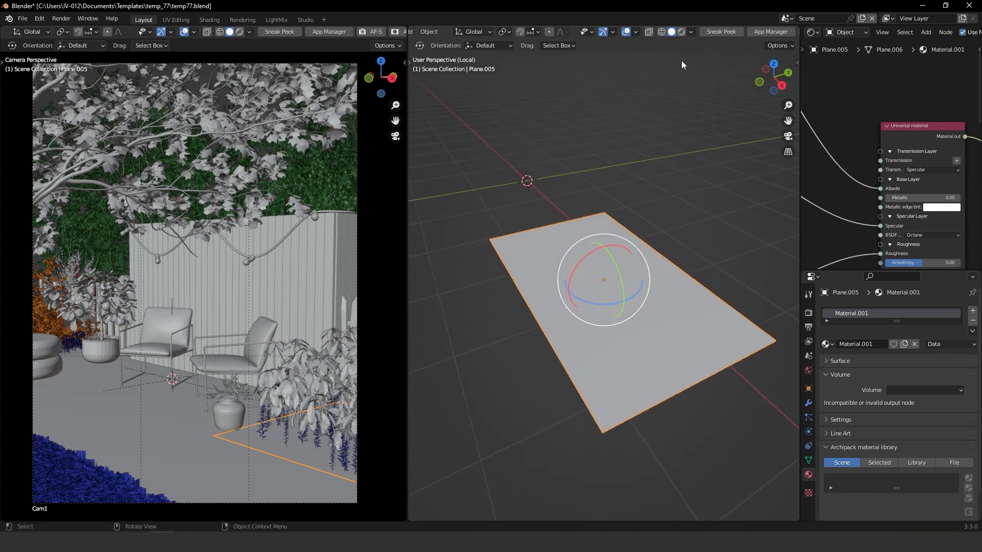
left_click(682, 32)
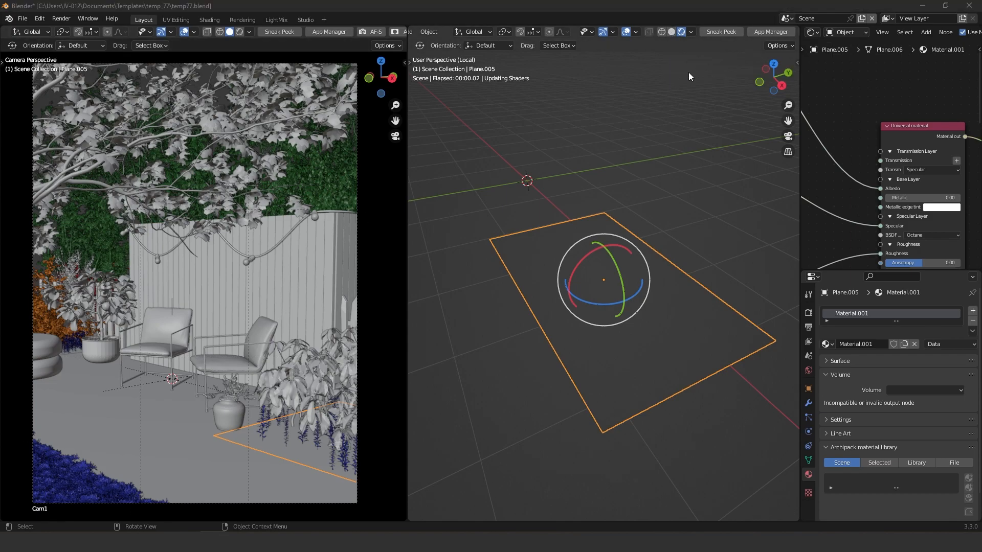
middle_click_drag(629, 153, 627, 158)
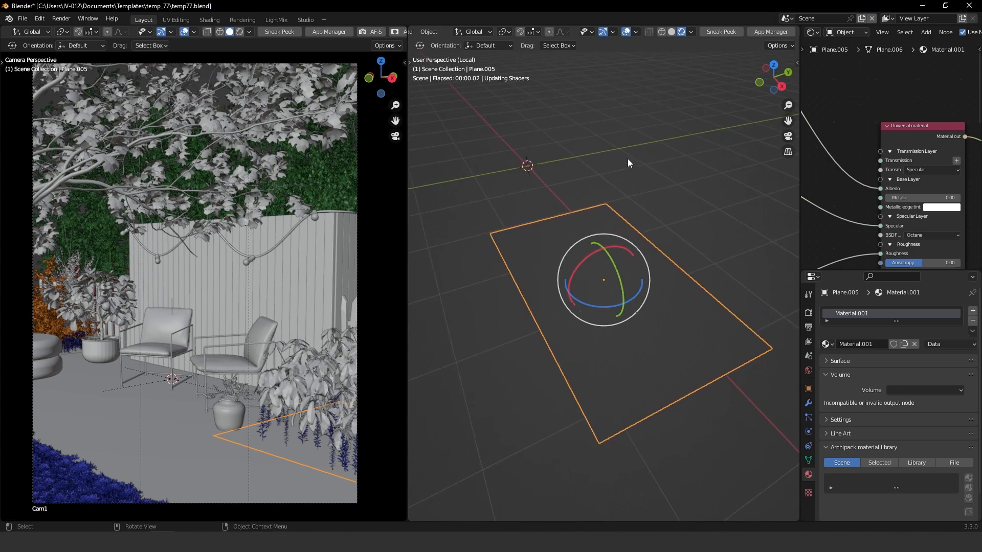
Step: Set the Texture displacement node's height to 0.01 and inspect the forest ground in the render
scroll(859, 154, "down", 7)
middle_click_drag(851, 159, 941, 180)
middle_click_drag(857, 194, 941, 131)
middle_click_drag(947, 218, 864, 138)
middle_click_drag(912, 208, 829, 92)
scroll(848, 174, "up", 4)
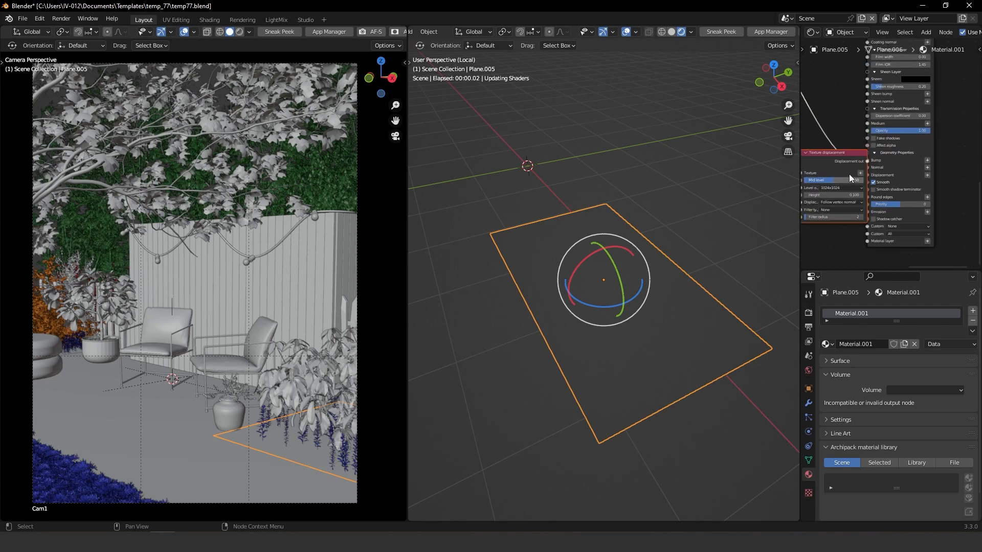
middle_click_drag(856, 172, 875, 159)
scroll(850, 184, "up", 2)
double_click(849, 182)
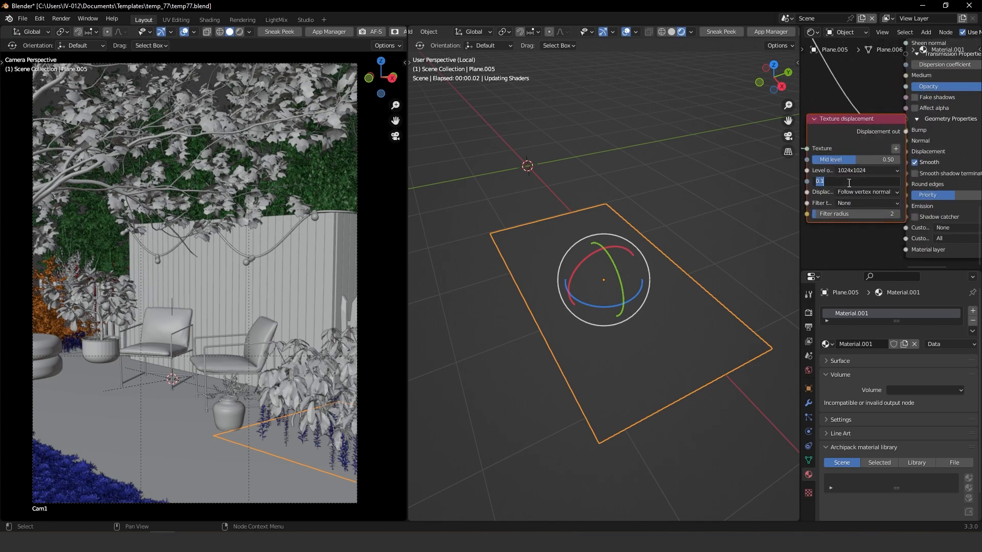
type("0.01")
key("Return")
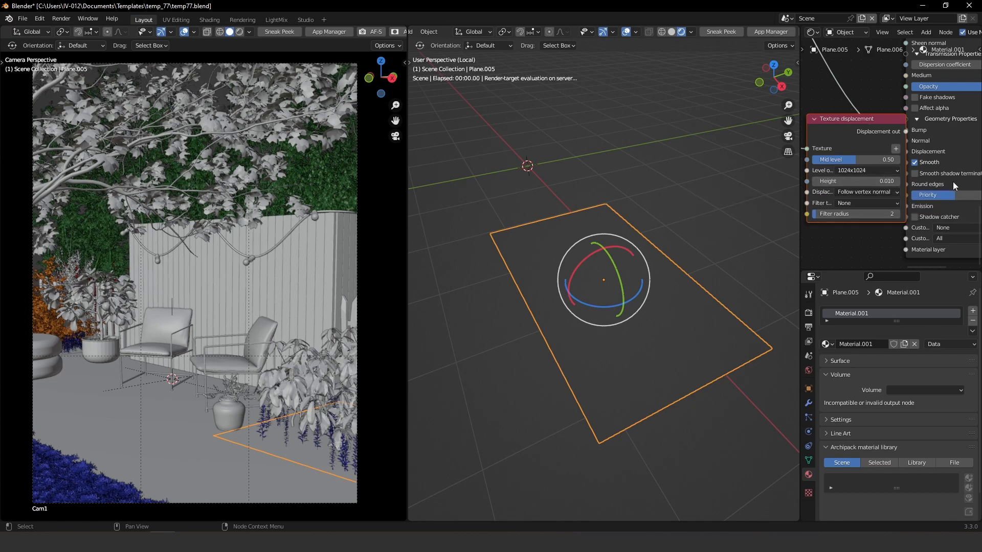
scroll(643, 337, "up", 2)
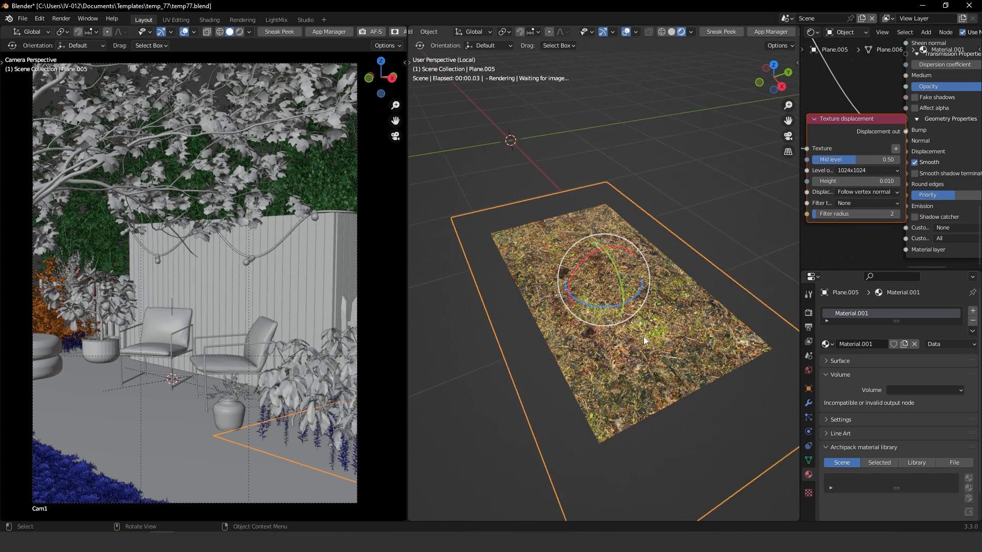
scroll(643, 336, "up", 2)
Step: Set all three scale values of the forest ground's Transform value node to 0.1
scroll(879, 137, "down", 3)
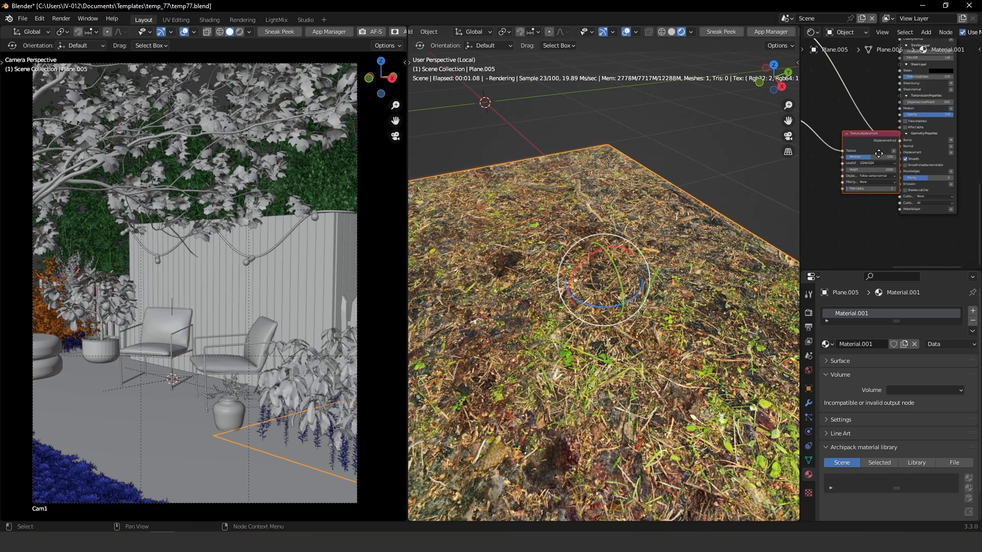
middle_click_drag(879, 154, 951, 216)
scroll(952, 216, "down", 2)
scroll(930, 178, "down", 2)
middle_click_drag(914, 171, 809, 241)
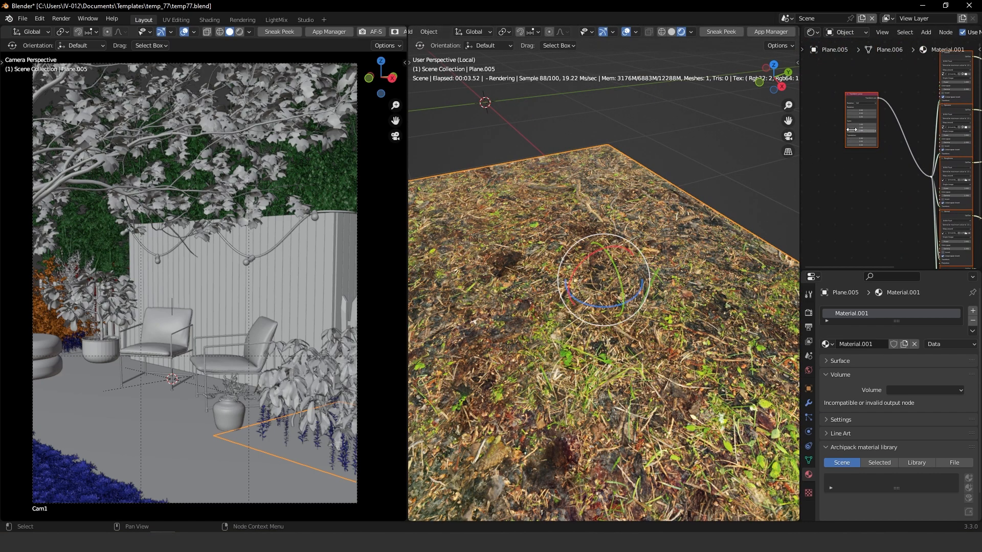
scroll(851, 129, "up", 5)
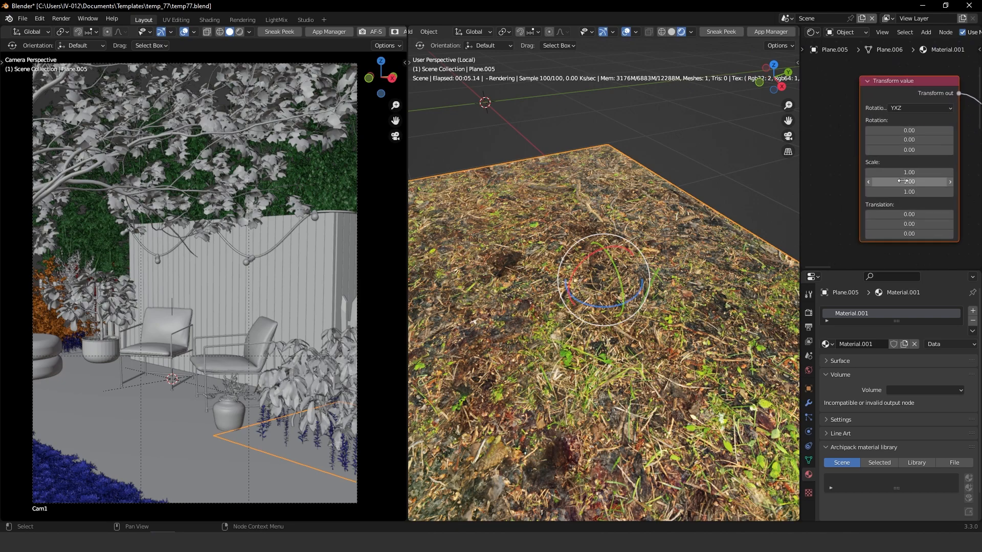
left_click_drag(901, 174, 900, 192)
type("0.1")
key("Return")
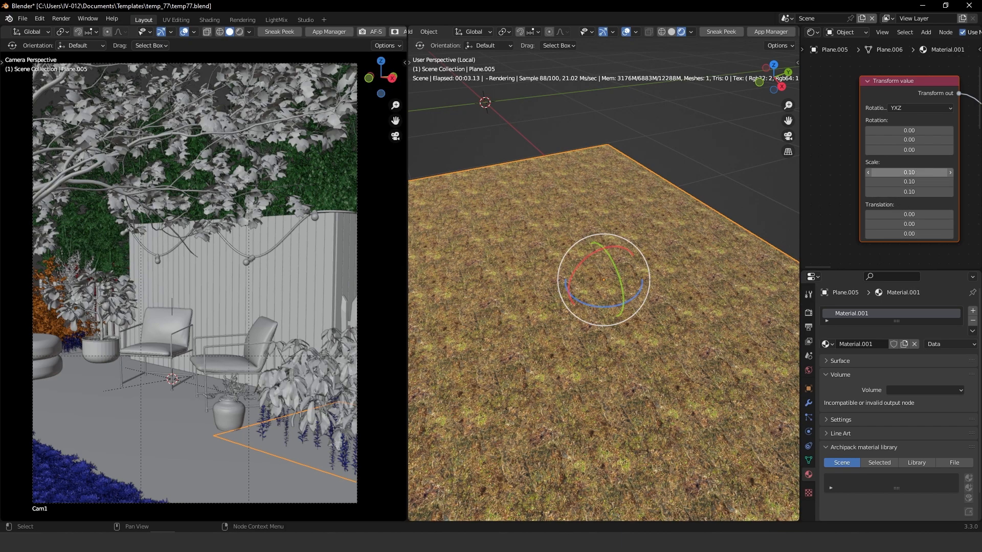
Step: Set the forest ground's texture scale to 0.4 on all three axes and check the tiling up close
left_click_drag(913, 172, 913, 192)
type("0.")
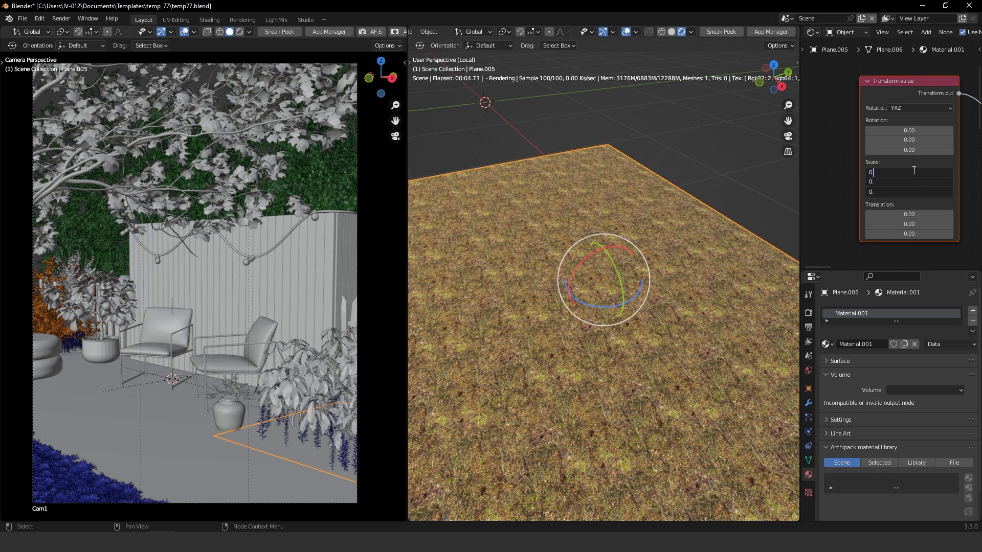
type("4")
key("Return")
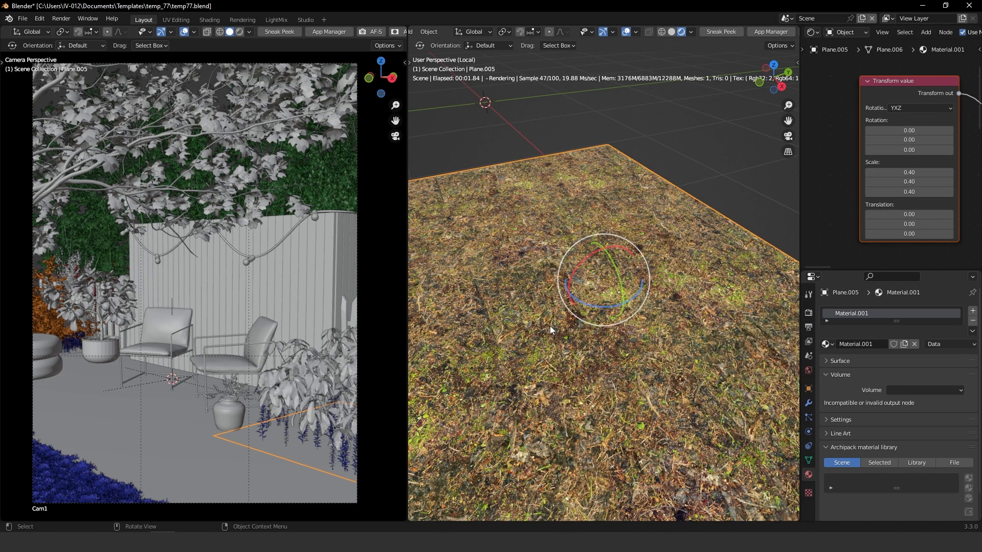
scroll(550, 326, "down", 3)
scroll(629, 289, "up", 5)
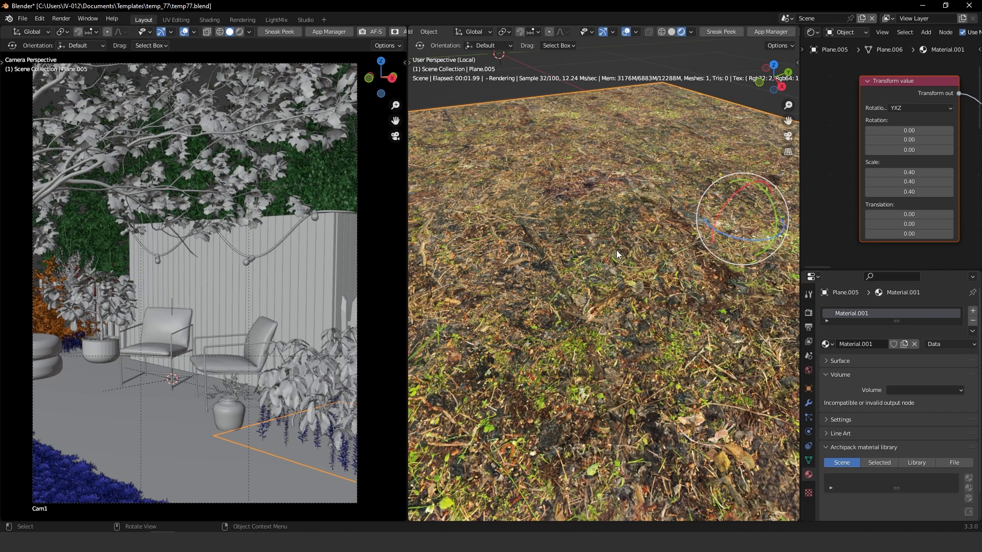
Step: Bring back the full scene in the rendered camera view and reselect the planting bed plane
key("KP_Divide")
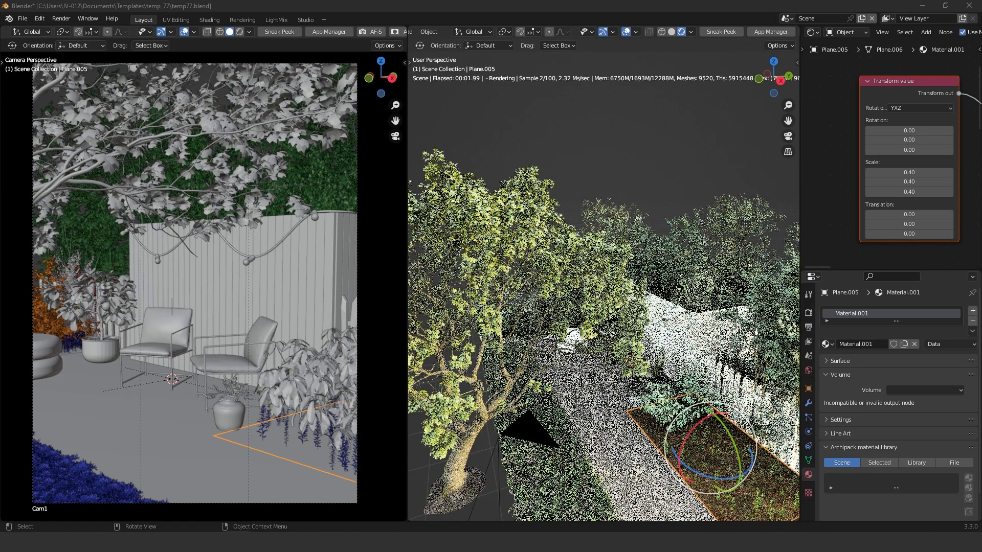
key("KP_0")
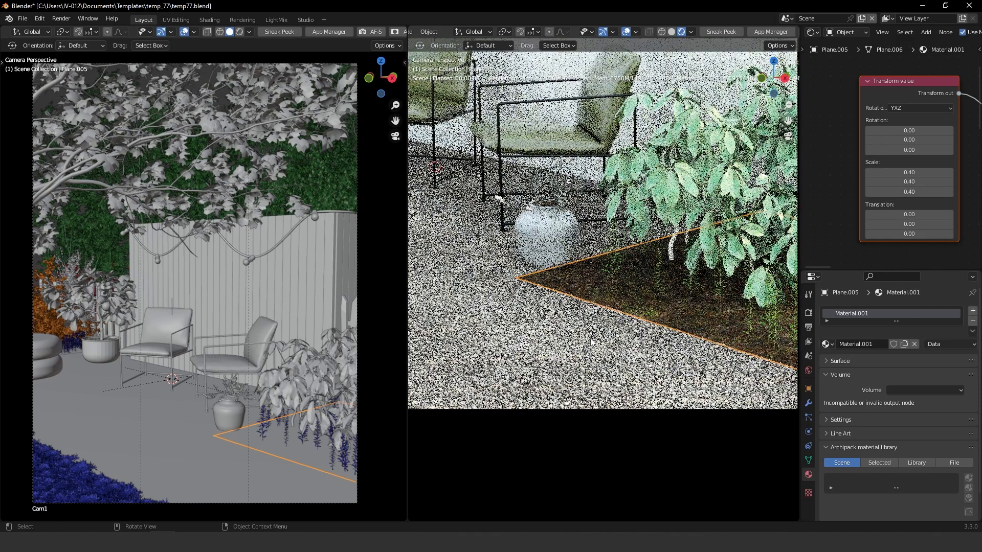
left_click(591, 342)
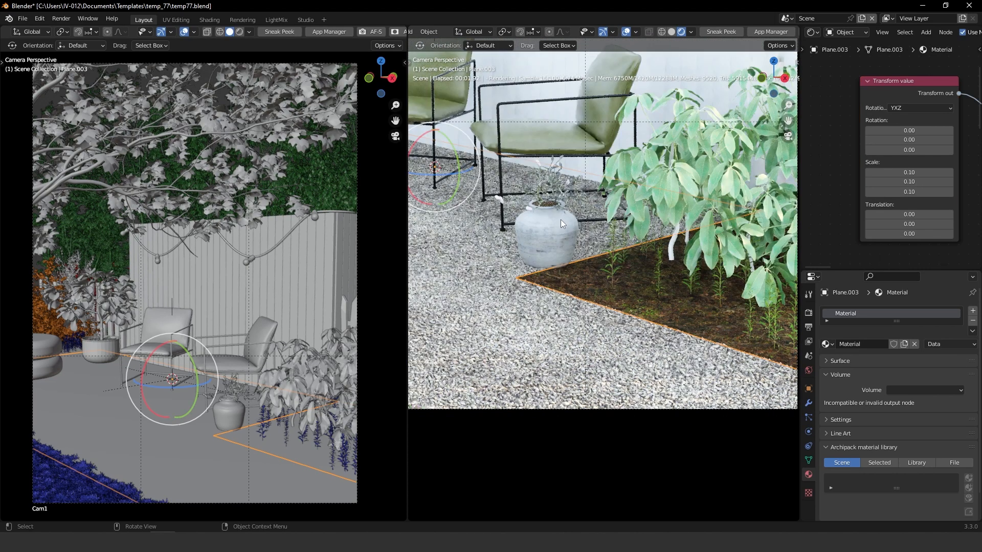
left_click(546, 235)
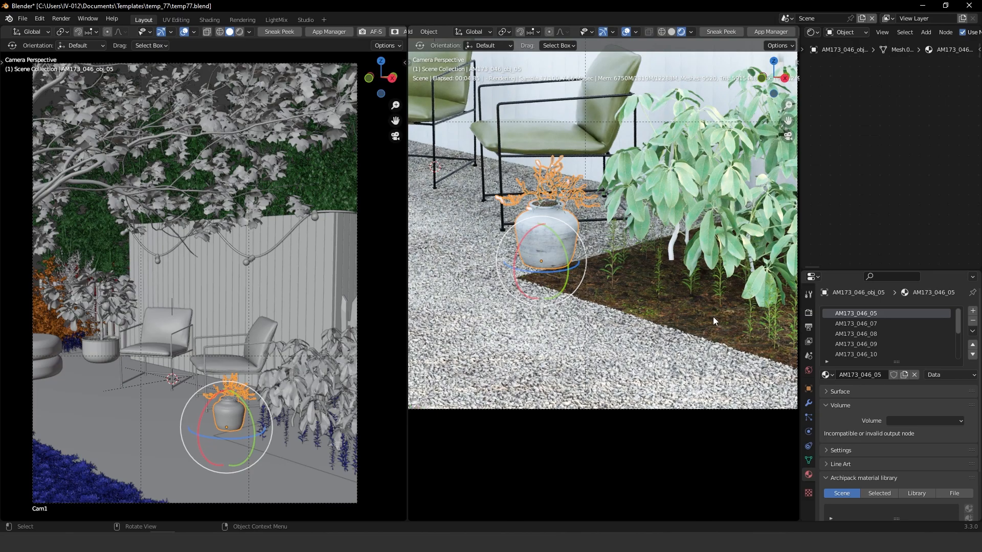
left_click(683, 313)
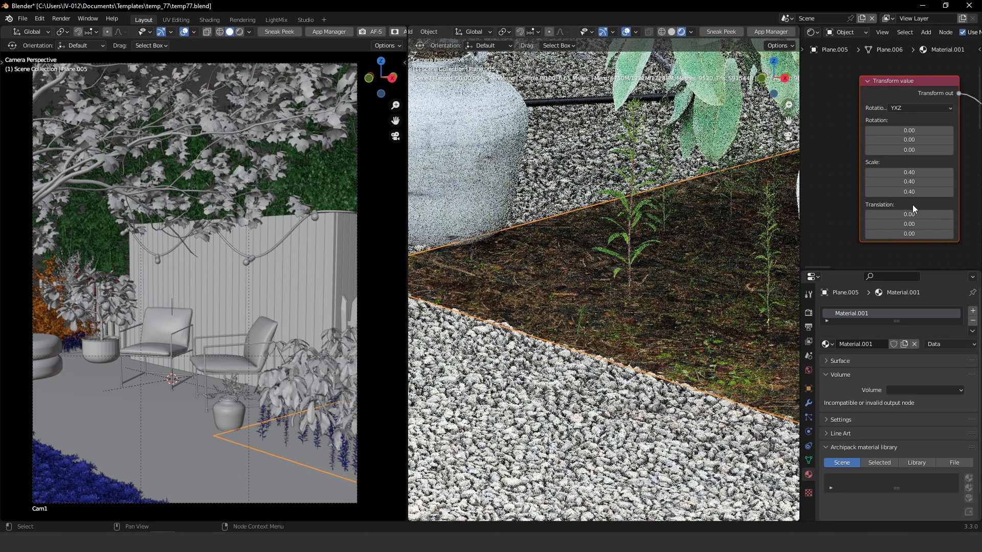
Step: Try texture displacement heights of 0.05 and 0.09 on the planting bed's forest ground material
middle_click_drag(914, 206, 834, 134)
middle_click_drag(879, 207, 857, 115)
scroll(927, 233, "up", 5)
middle_click_drag(928, 236, 860, 137)
middle_click_drag(868, 191, 912, 193)
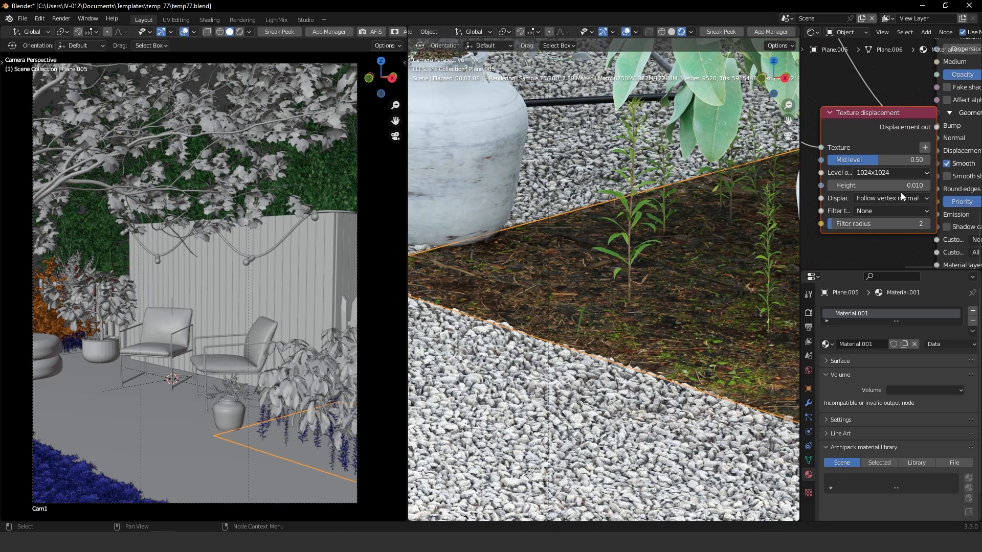
double_click(897, 190)
key("BackSpace")
type("5")
key("Return")
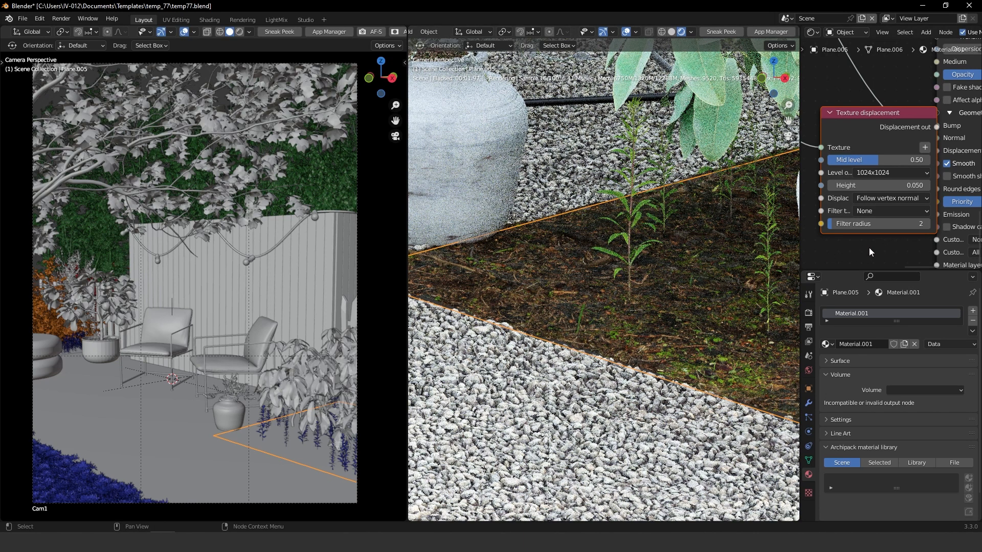
left_click(910, 186)
type("0.09")
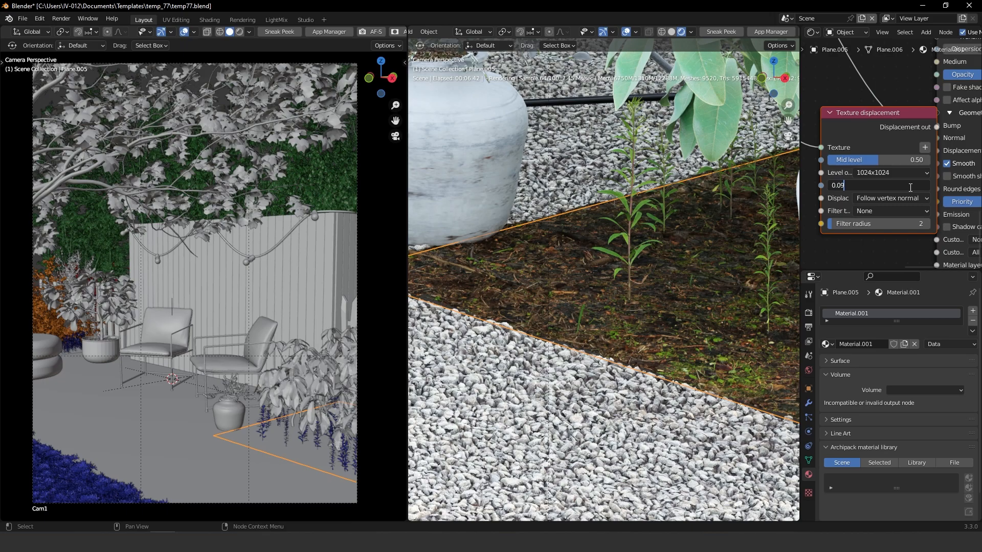
key("Return")
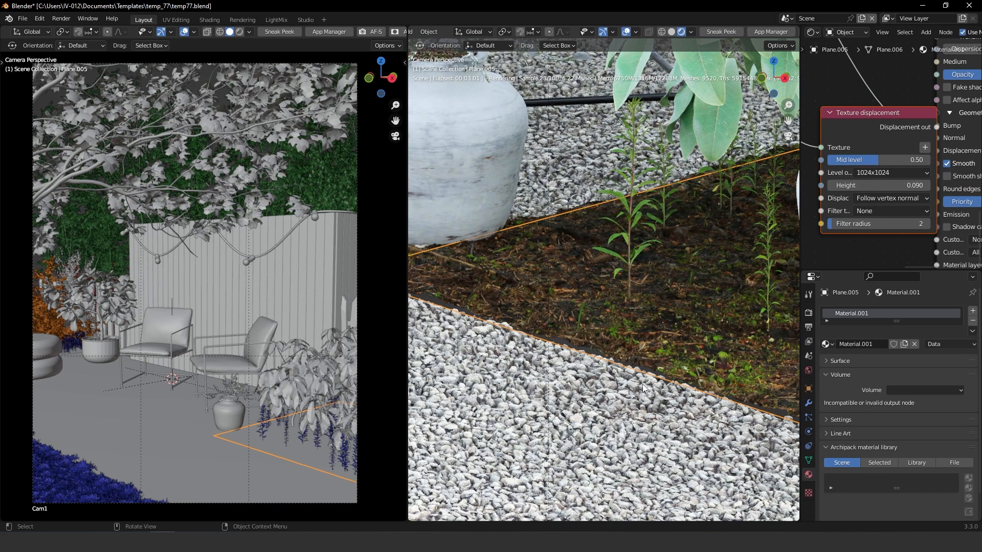
Step: Set the forest ground's texture displacement height to 0.1 and its mid level to 0.59
left_click(896, 186)
type("0.1")
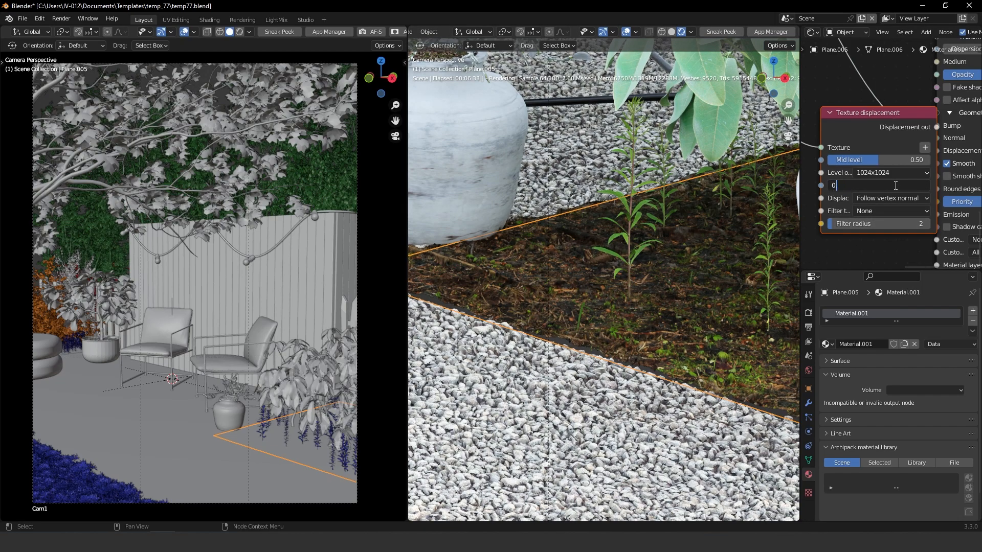
key("Return")
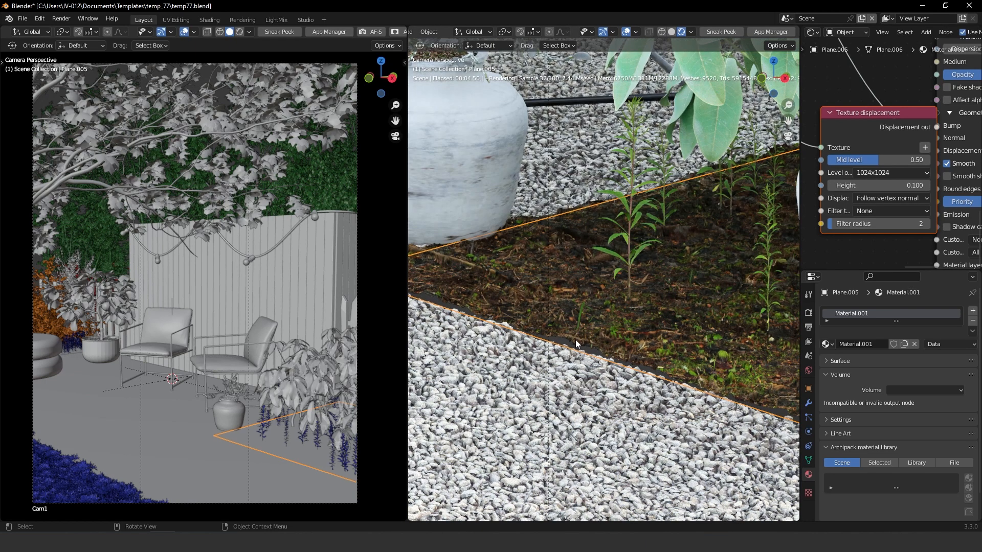
mouse_move(886, 159)
left_mouse_down()
mouse_move(868, 160)
mouse_move(898, 159)
left_mouse_up()
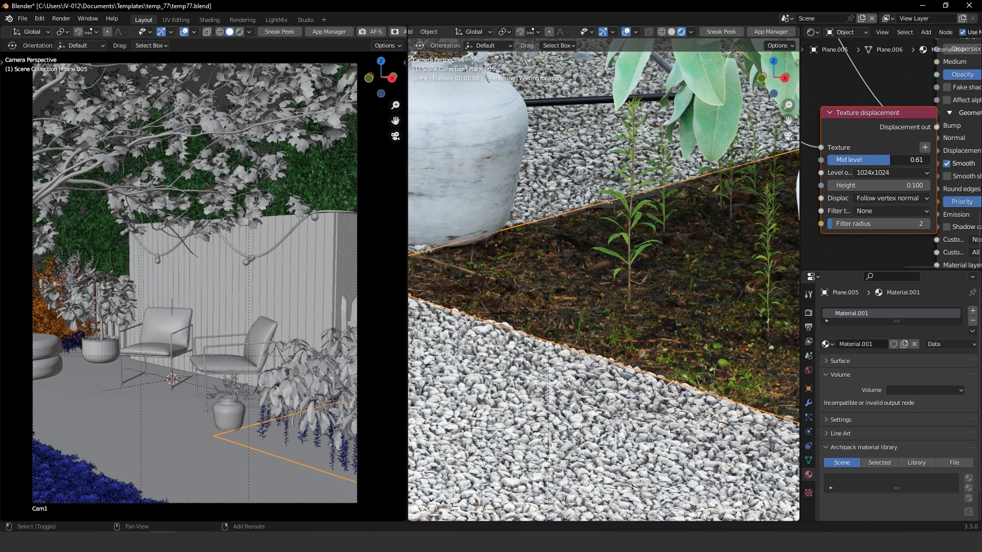
left_click_drag(898, 159, 893, 160)
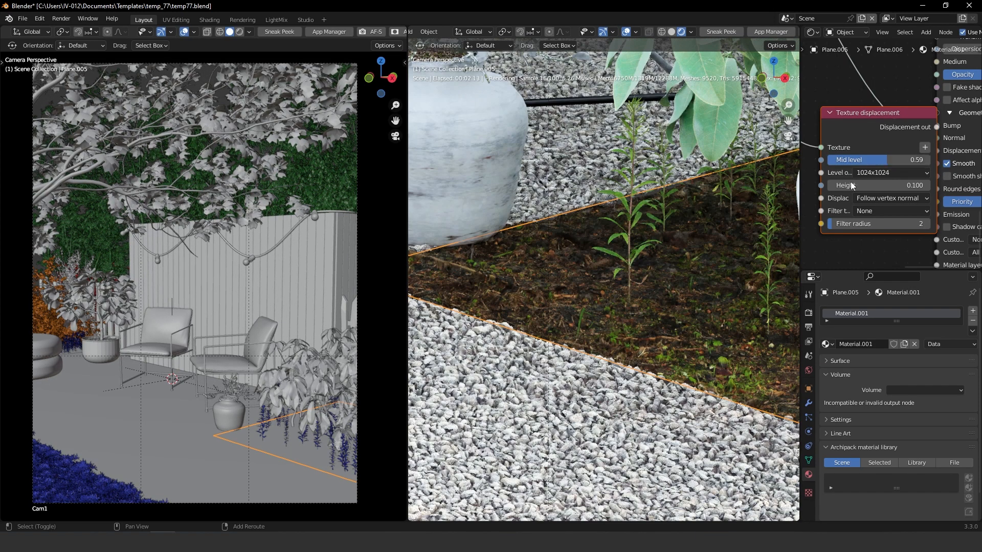
Step: Bring the whole patio back into the rendered camera view to check the gravel and the planting bed together
left_click(673, 254)
scroll(665, 260, "down", 5)
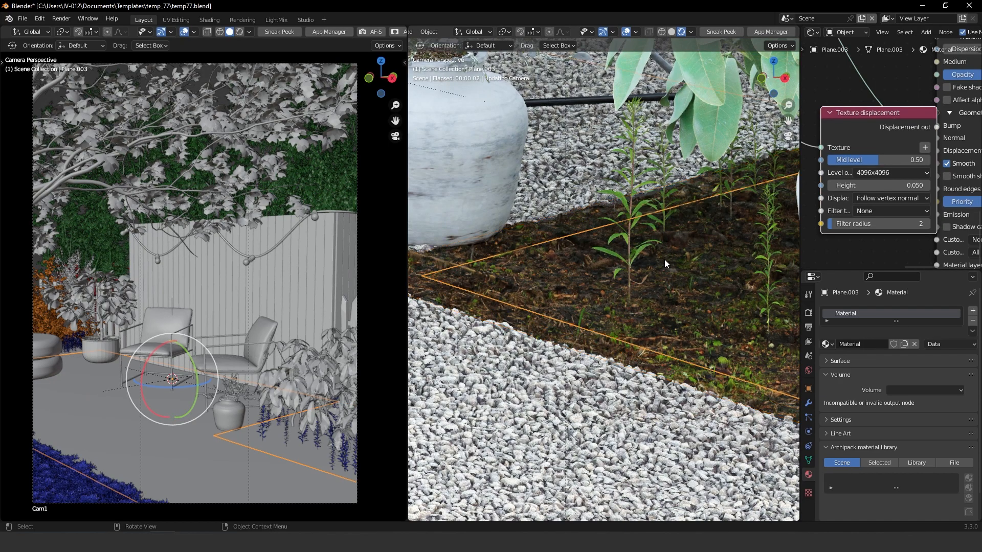
scroll(664, 259, "down", 4)
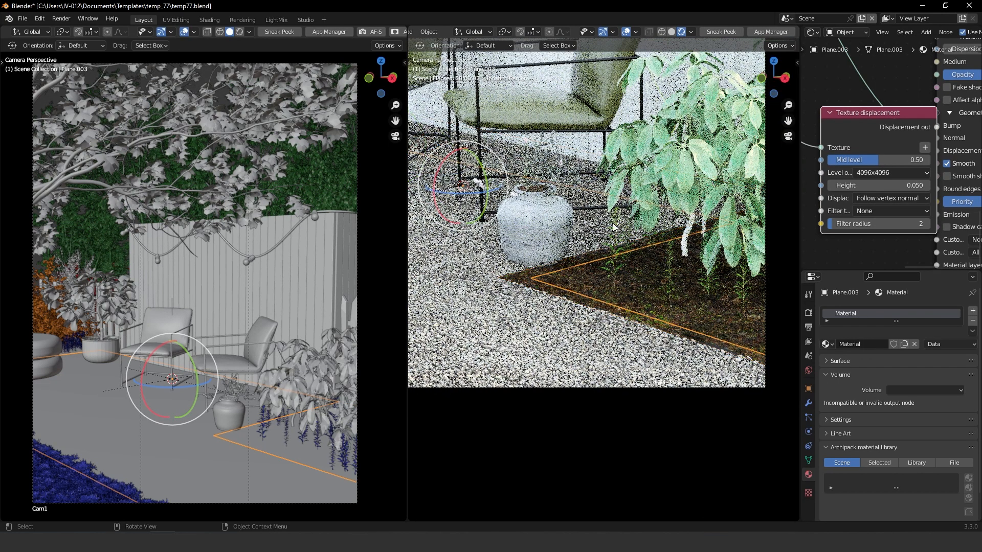
scroll(596, 259, "up", 1)
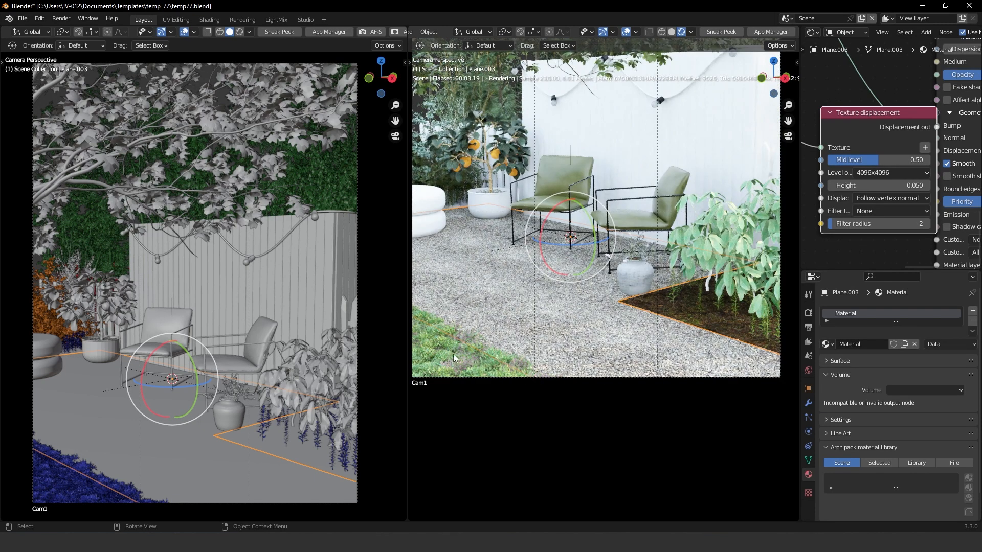
Step: Switch to solid shading with an overhead view of the garden and rename the planting bed plane's material as soil
left_click(671, 33)
mouse_move(636, 131)
middle_mouse_down()
mouse_move(605, 216)
mouse_move(628, 274)
mouse_move(569, 377)
middle_mouse_up()
left_click(569, 376)
middle_click_drag(601, 300, 549, 179)
left_click(579, 189)
left_click(749, 296)
left_click(636, 341)
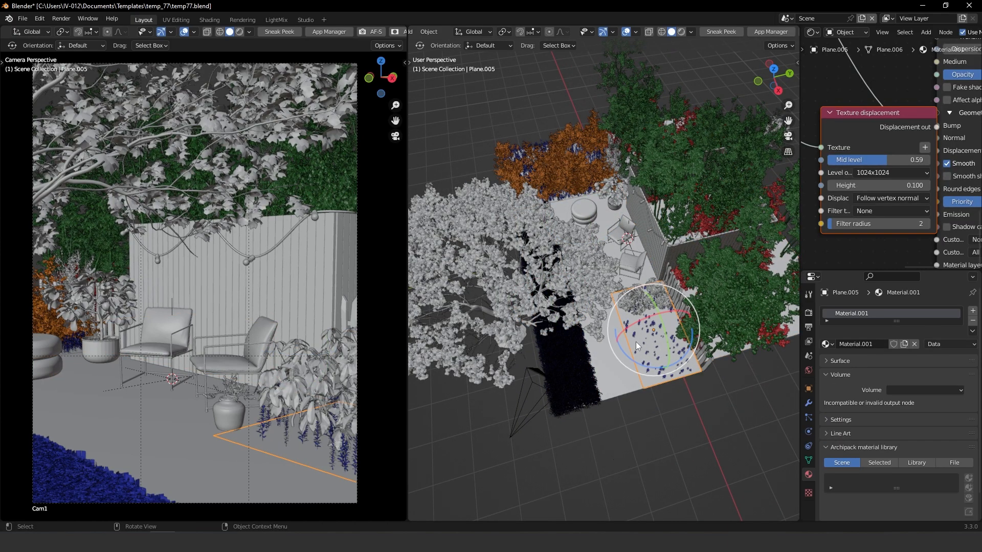
type("soil")
key("Return")
left_click(560, 396)
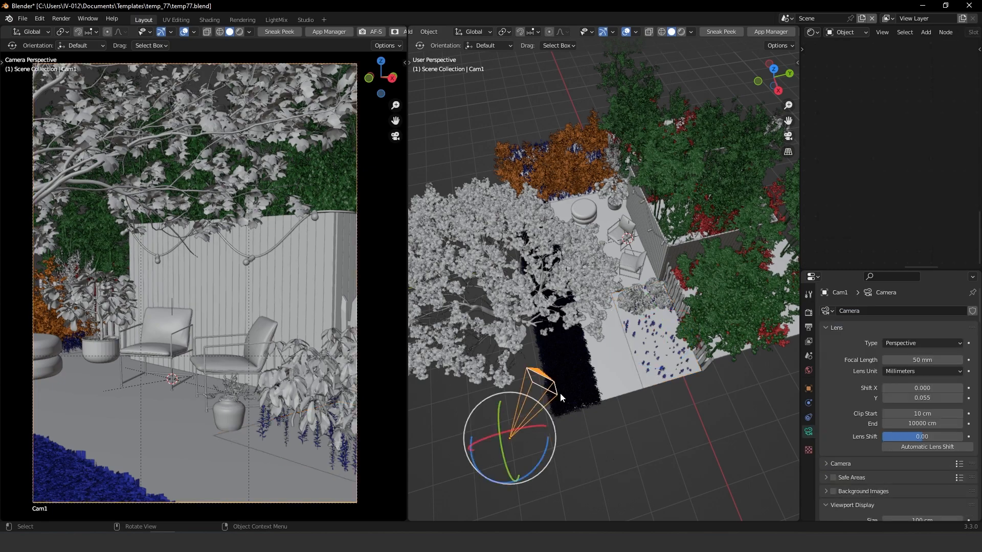
left_click(575, 370)
key("Tab")
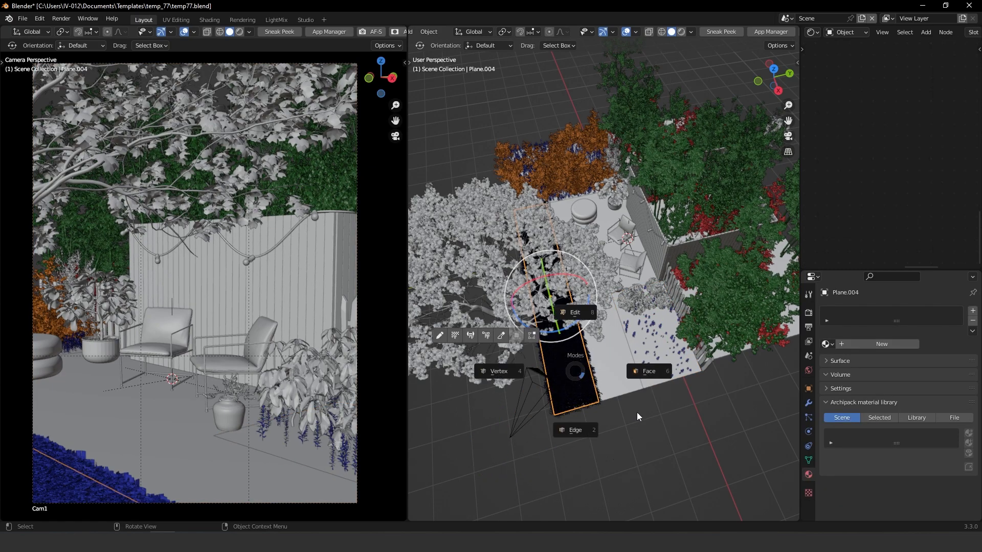
left_click(632, 372)
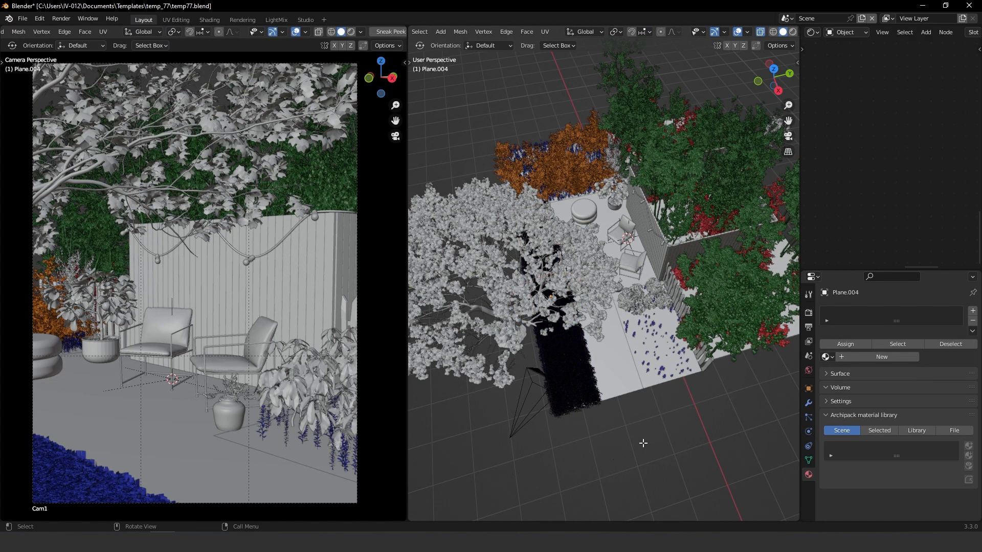
key("ctrl+Tab")
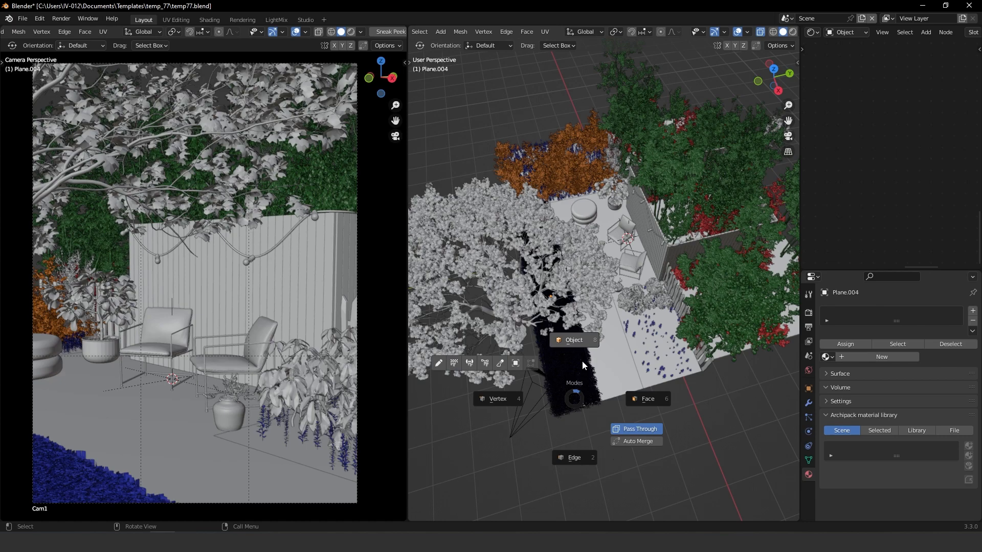
left_click(581, 364)
left_click(603, 422)
Step: Unwrap the lawn plane under the dark grass with Smart UV Project at its default settings and return to Object Mode
left_click(581, 396)
key("Tab")
left_click(636, 391)
key("ctrl+Tab")
left_click(638, 389)
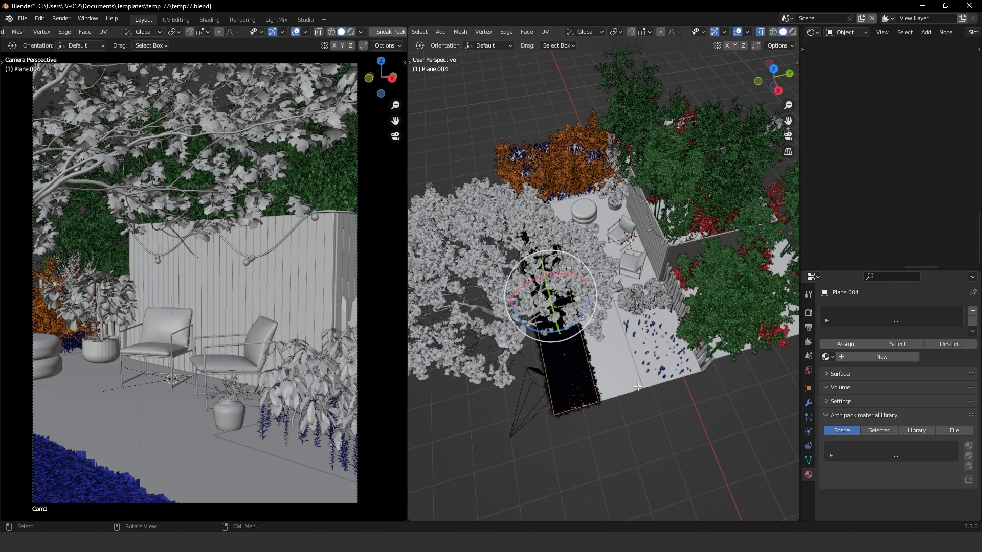
key("u")
left_click(629, 385)
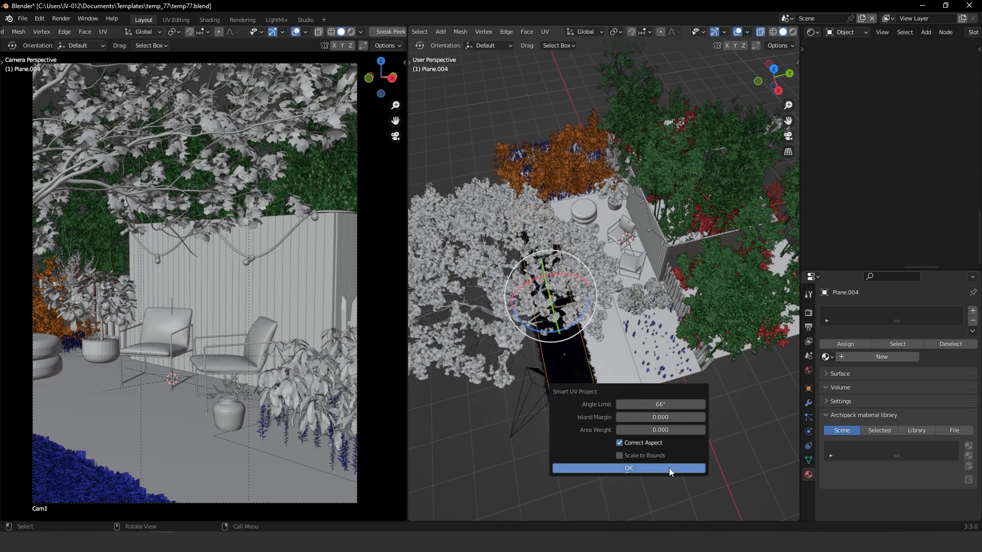
left_click(670, 468)
key("u")
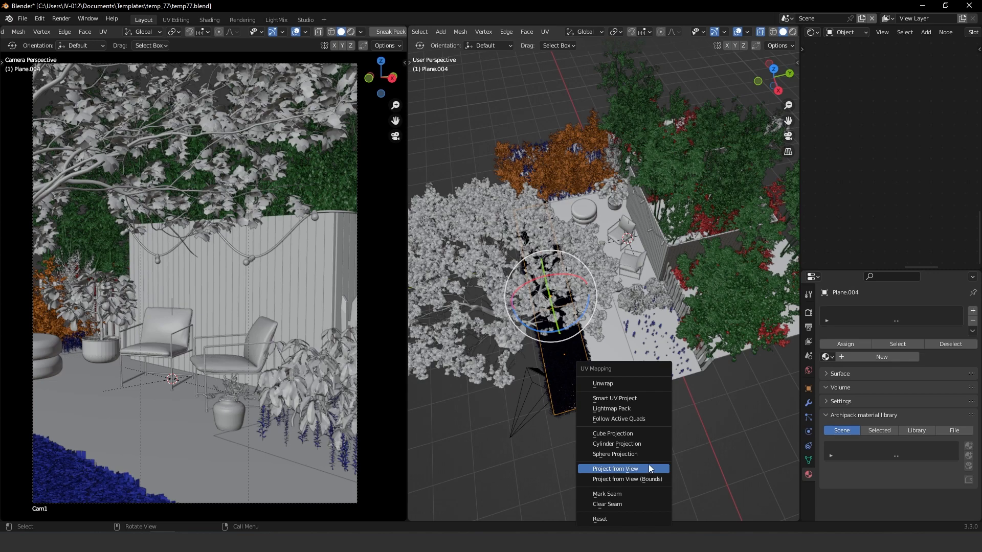
left_click(632, 398)
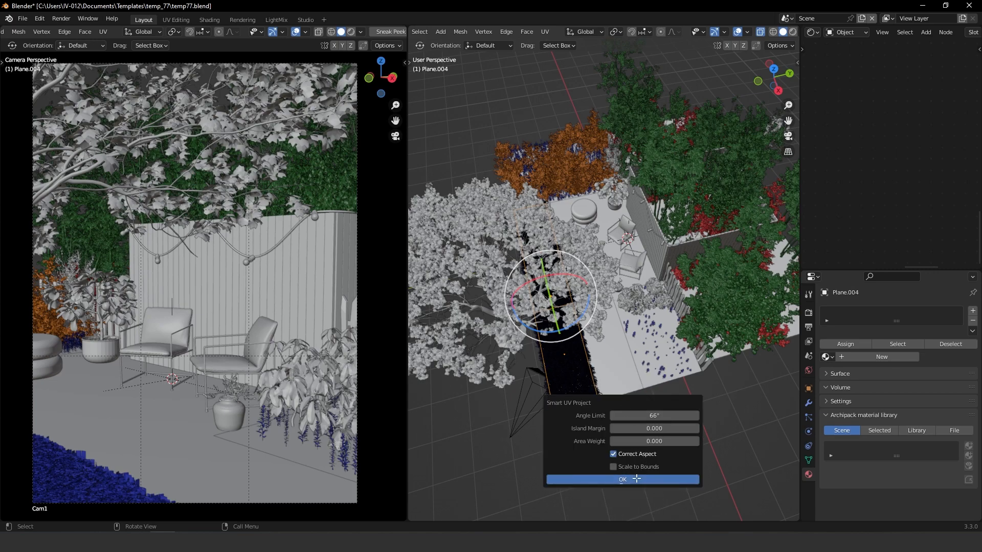
left_click(636, 479)
key("Tab")
left_click(586, 195)
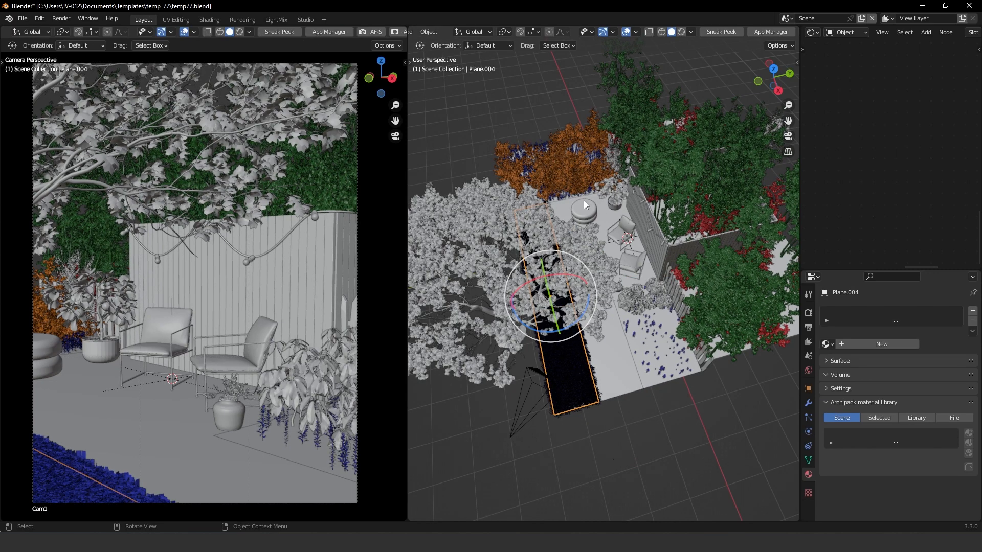
Step: Assign the existing soil material to the lawn plane
left_click(825, 344)
type("so")
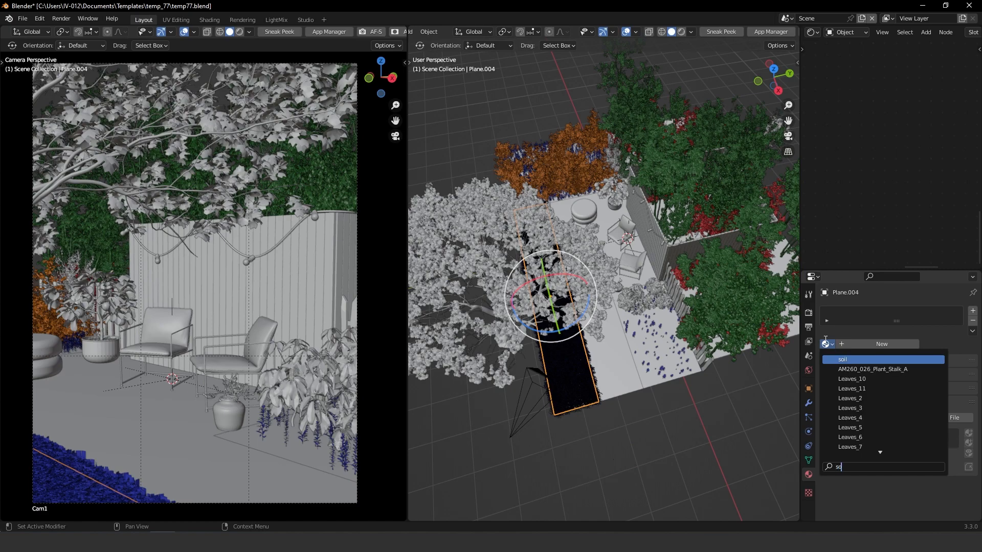
left_click(842, 359)
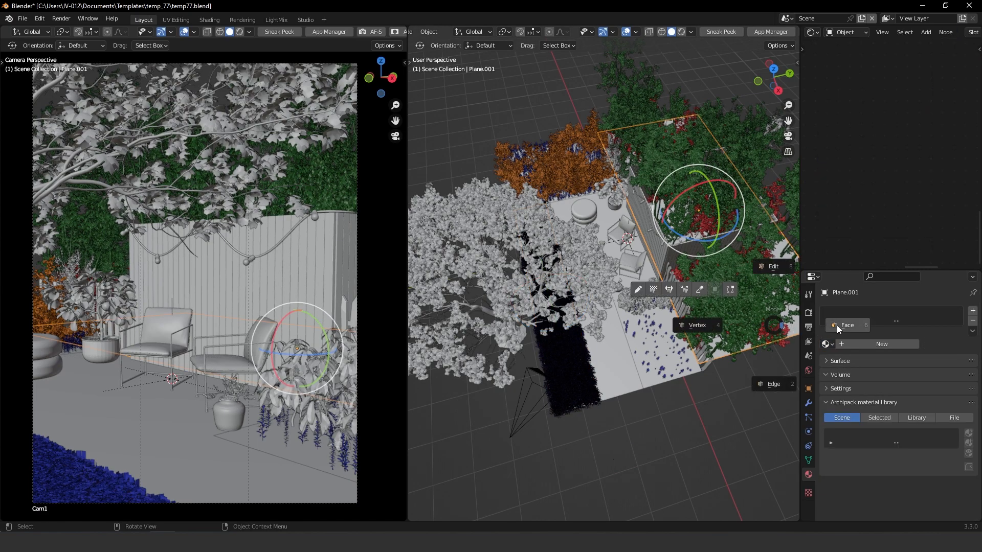
Step: Unwrap the ground plane under the green trees with Smart UV Project and assign it the soil material
key("Tab")
key("u")
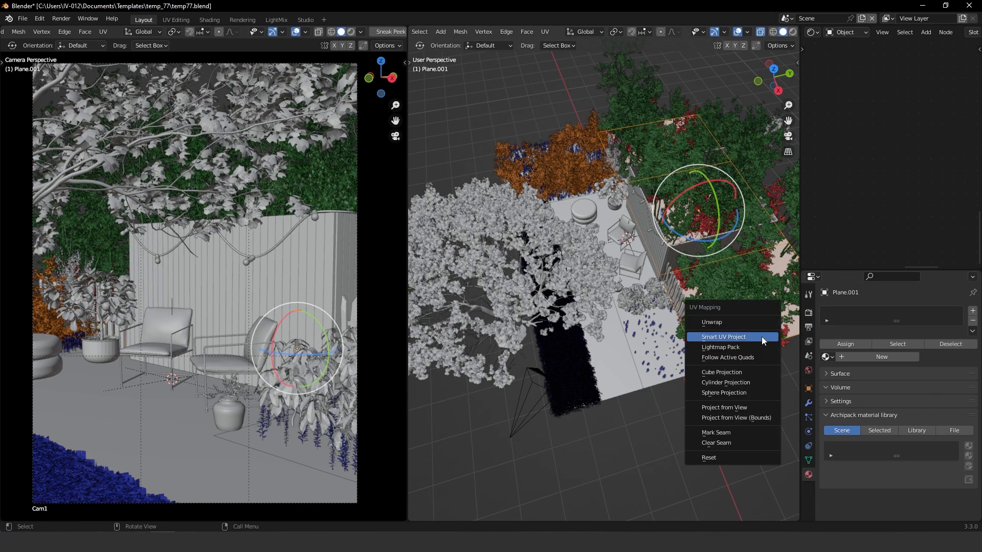
left_click(762, 337)
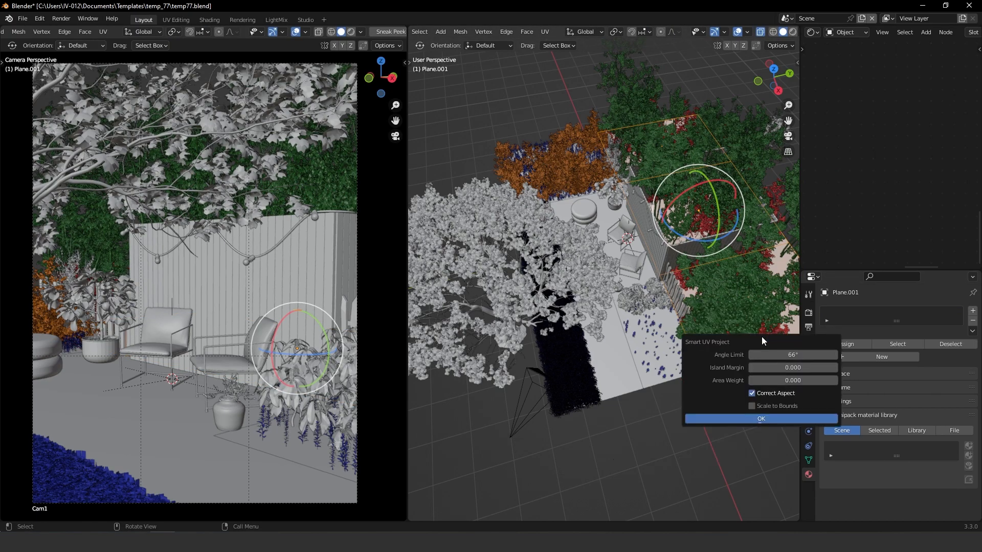
left_click(753, 419)
key("Tab")
left_click(826, 344)
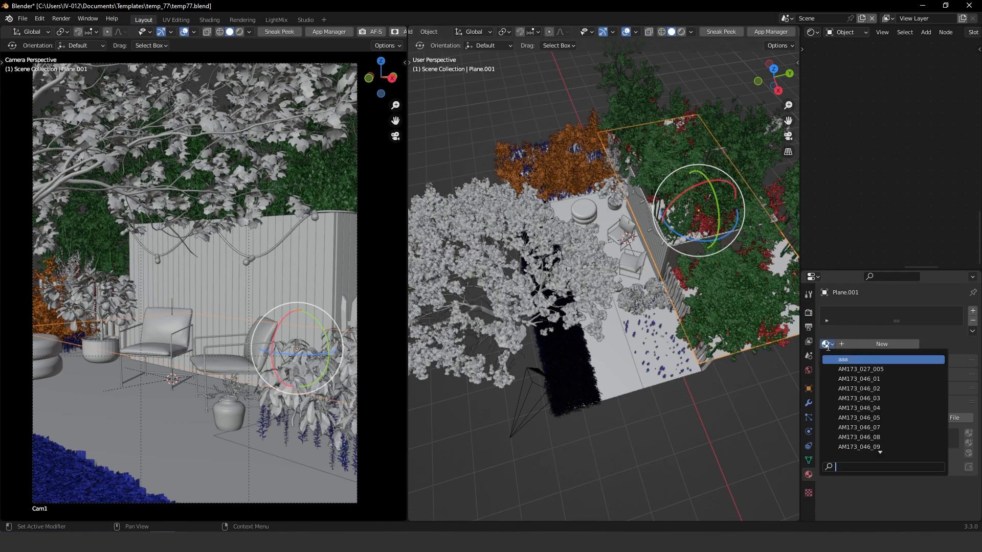
type("soi")
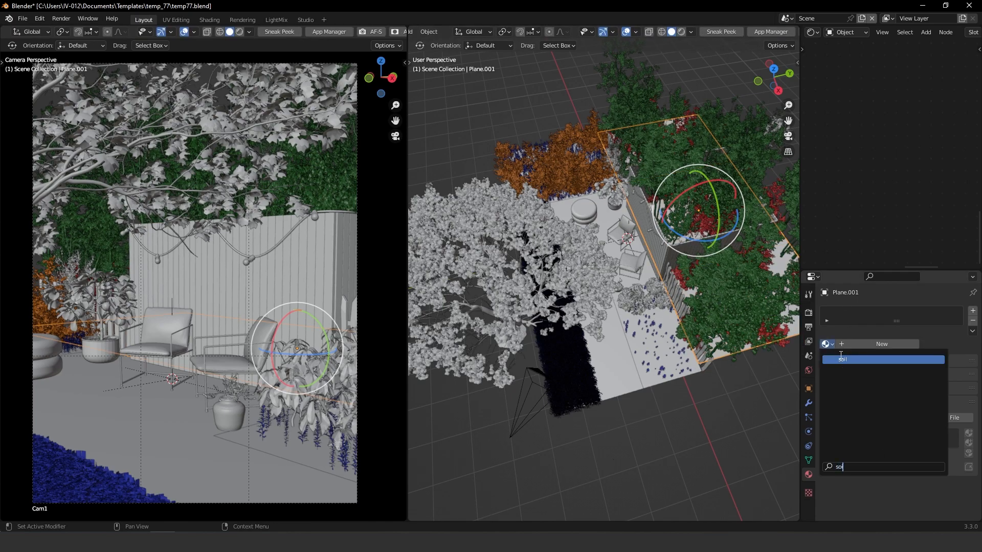
left_click(840, 359)
Step: Unwrap the ground plane under the orange shrubs with Smart UV Project and assign it the soil material
left_click(579, 170)
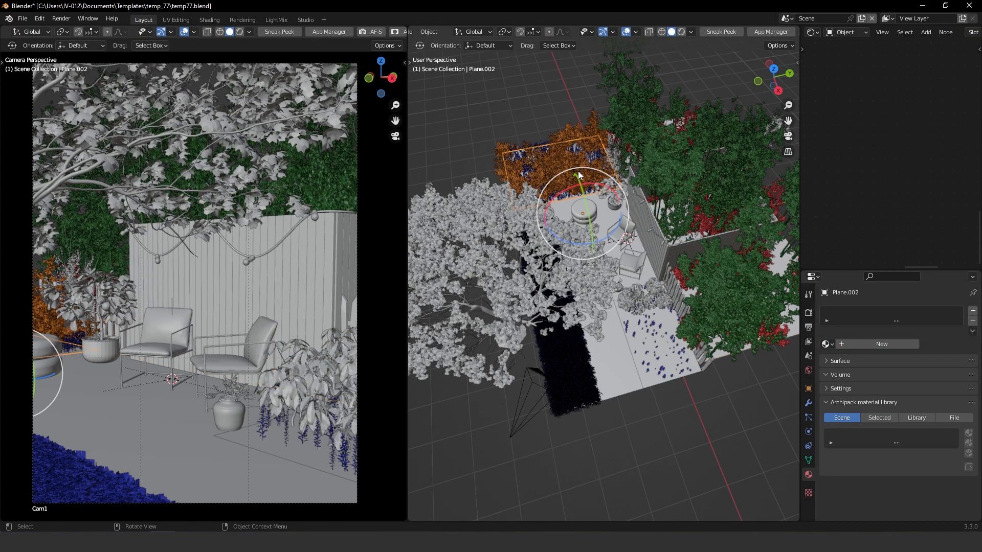
key("Tab")
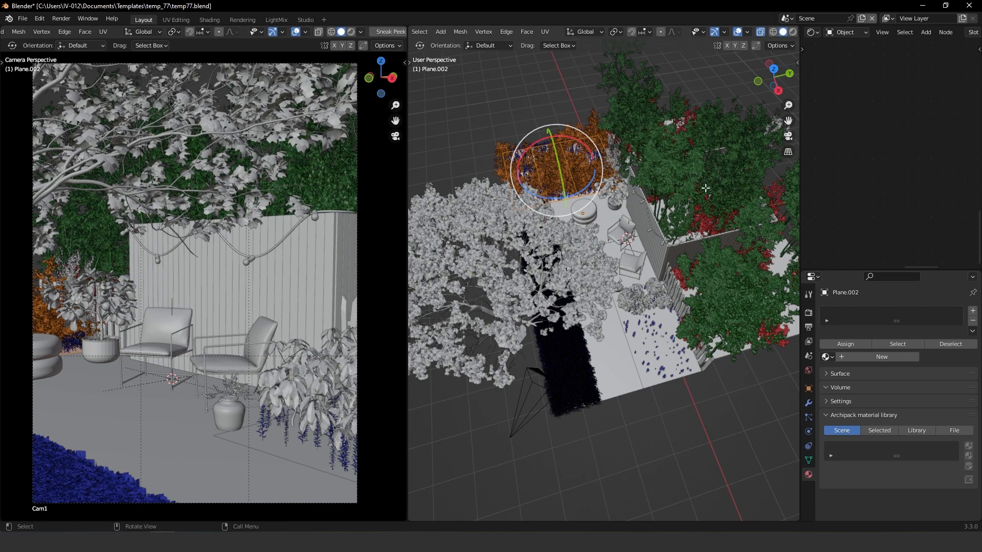
key("u")
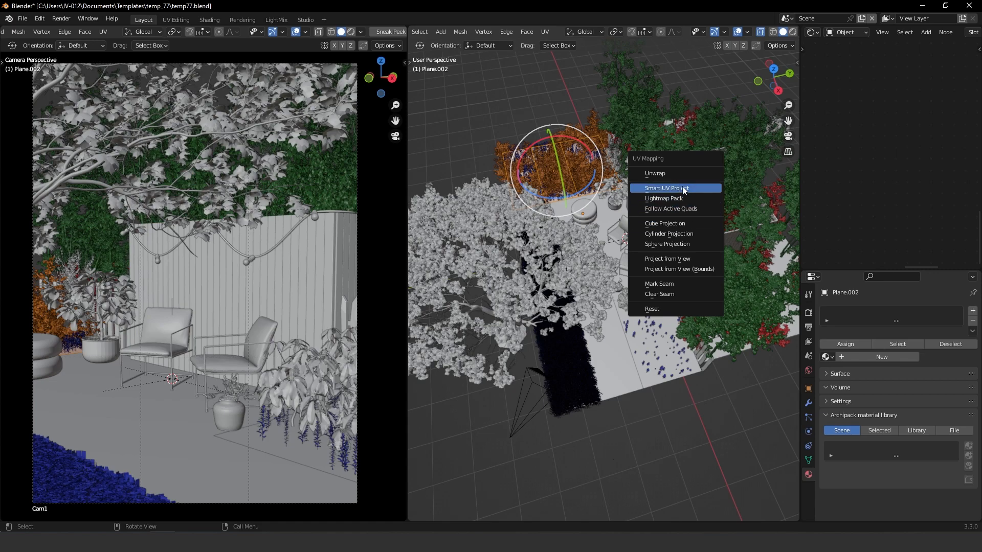
left_click(682, 187)
left_click(701, 262)
key("ctrl+Tab")
left_click(705, 147)
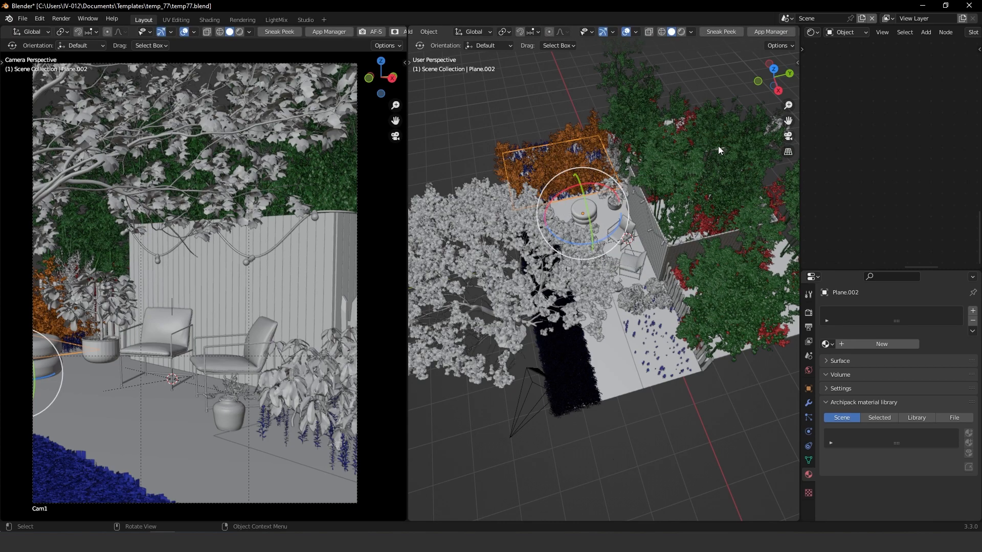
left_click(826, 343)
type("soi")
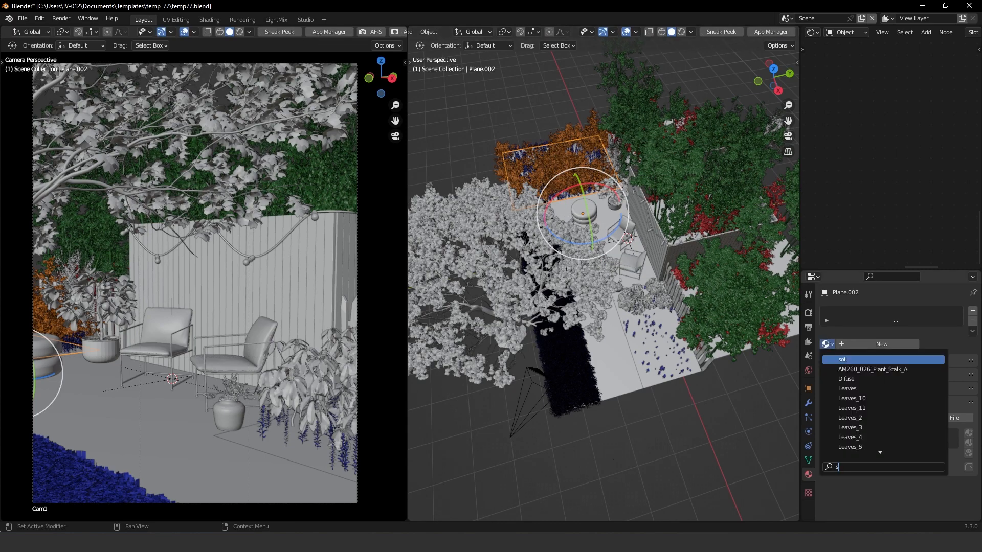
key("Return")
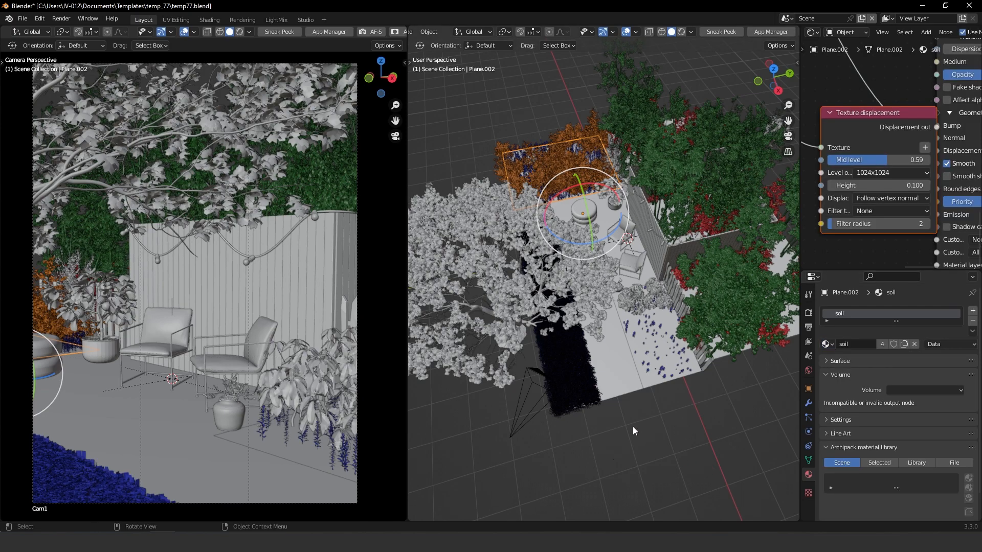
Step: Return to the Cam1 camera view and save the scene file
key("KP_0")
left_click(22, 18)
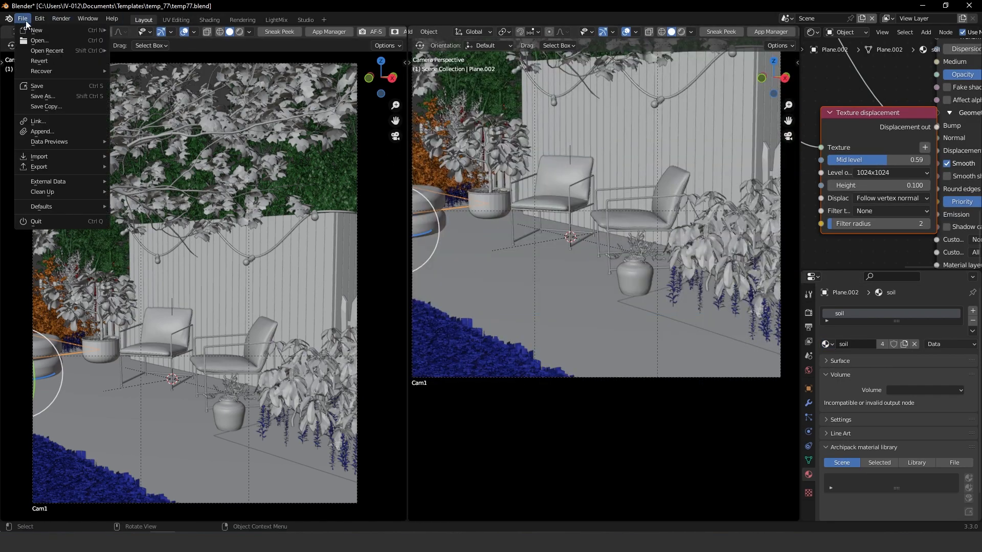
left_click(26, 87)
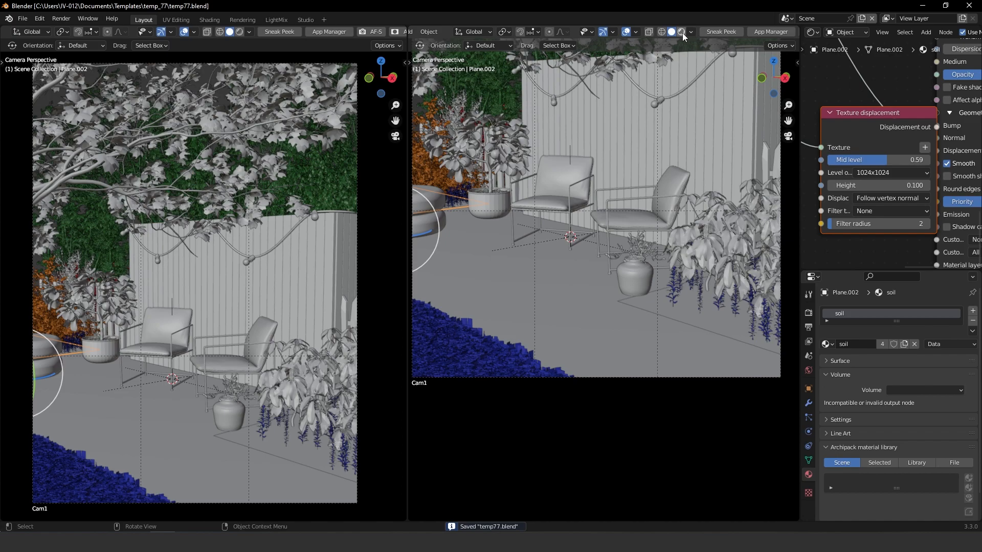
Step: Render the camera view in the viewport and examine the full frame with the new ground materials
left_click(682, 32)
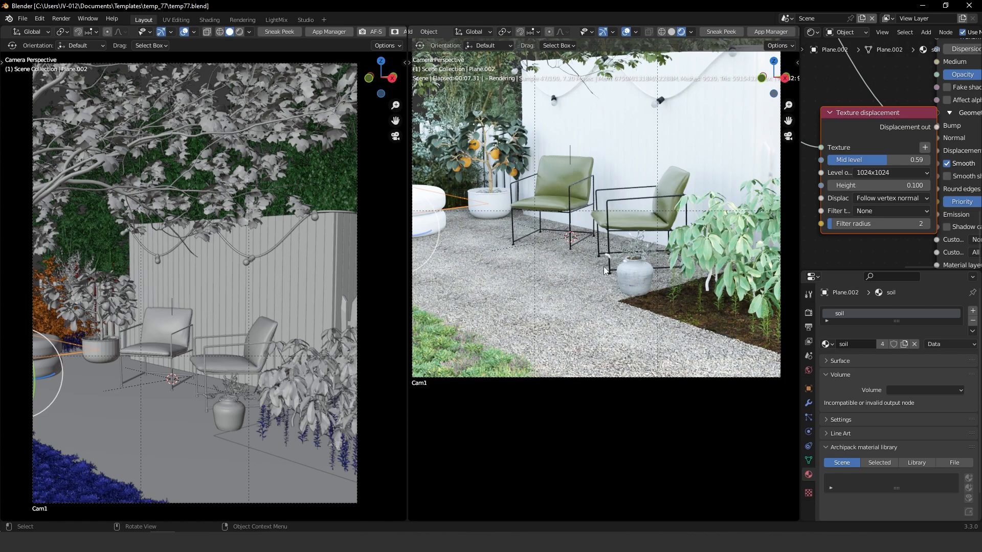
scroll(625, 239, "down", 3)
middle_click_drag(644, 239, 651, 307, "shift")
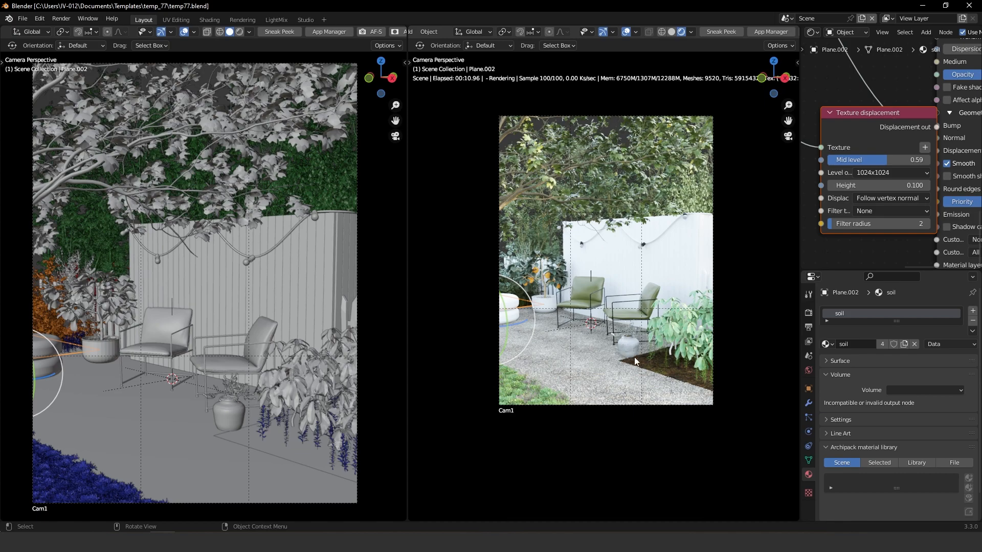
scroll(613, 241, "up", 1)
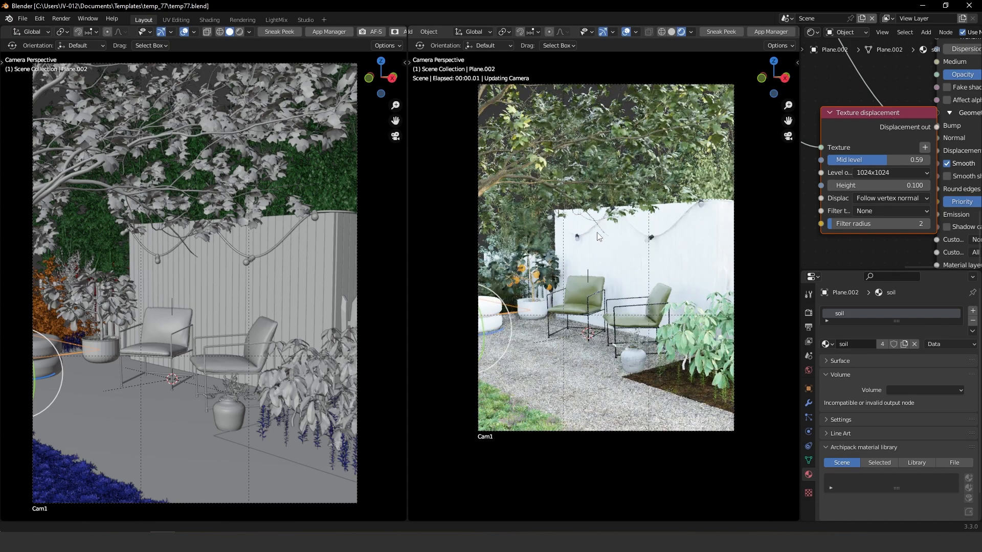
middle_click_drag(599, 219, 597, 243, "shift")
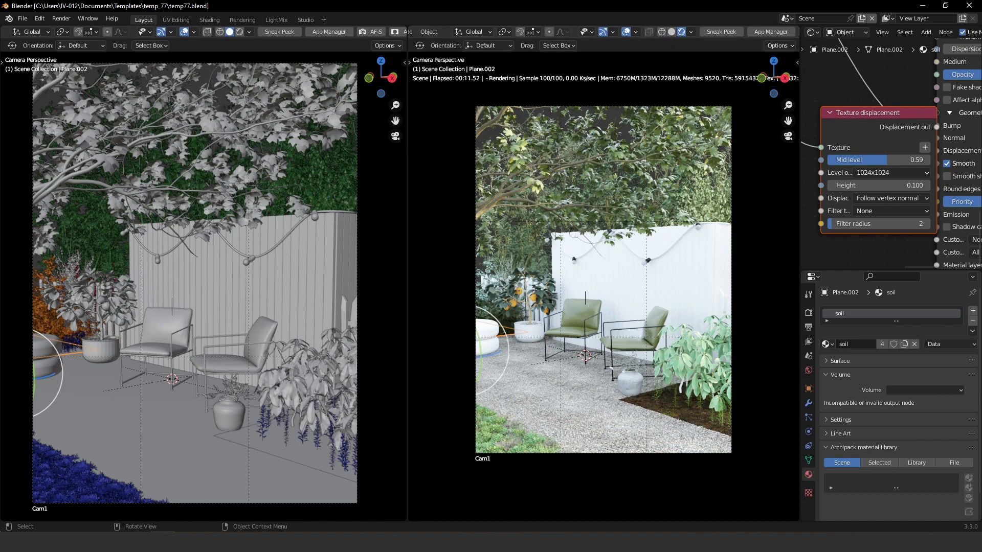
Step: Switch to Quixel Bridge and browse the Board category of the wood surfaces
left_click(693, 268)
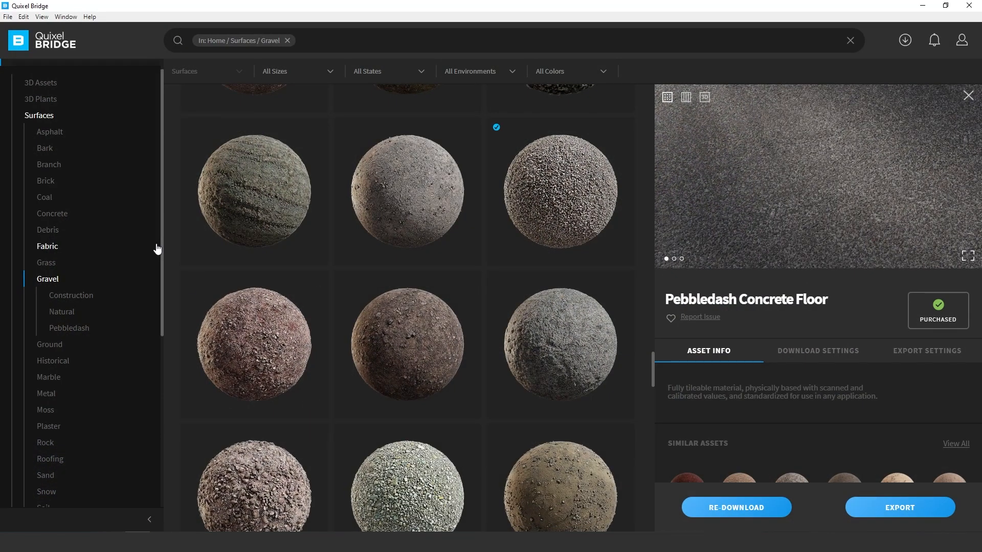
scroll(88, 366, "down", 4)
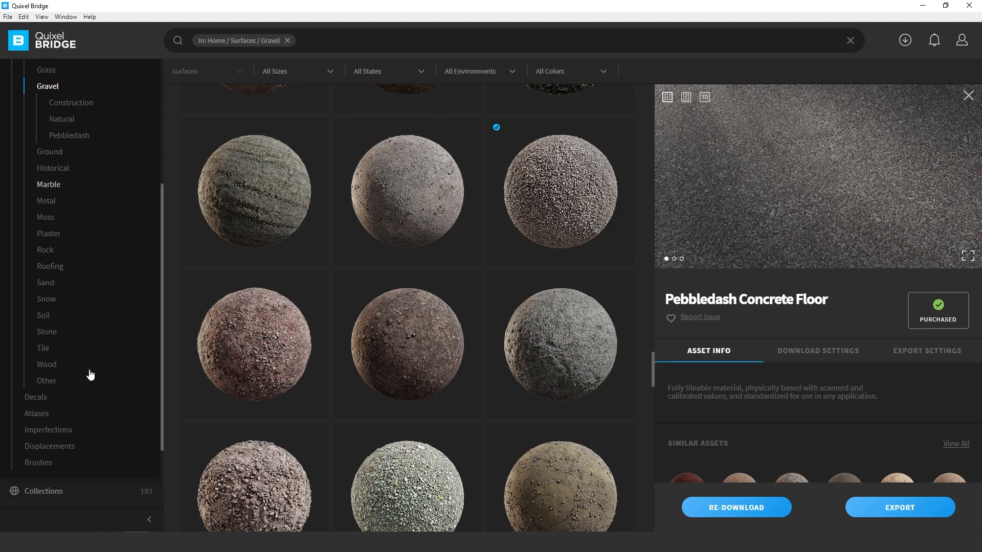
left_click(47, 355)
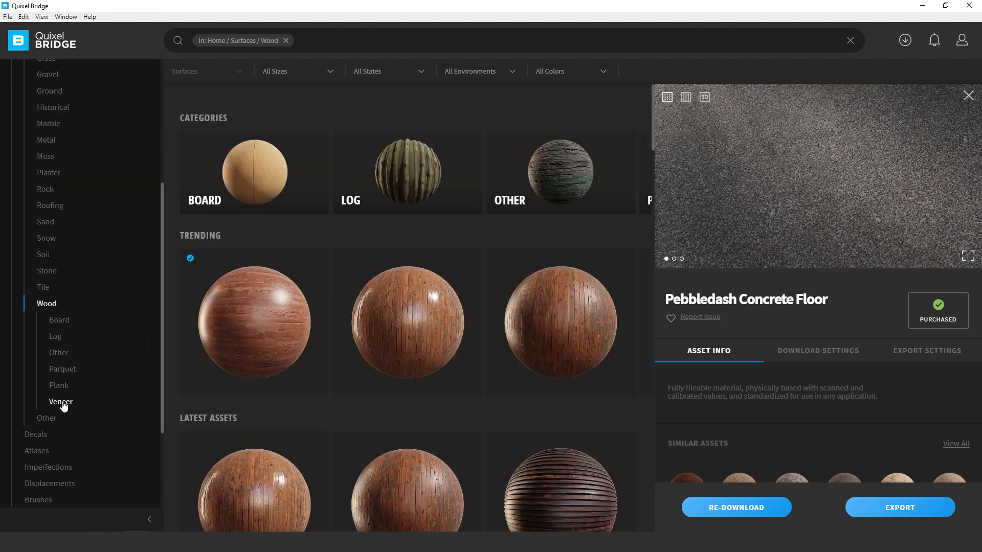
left_click(59, 320)
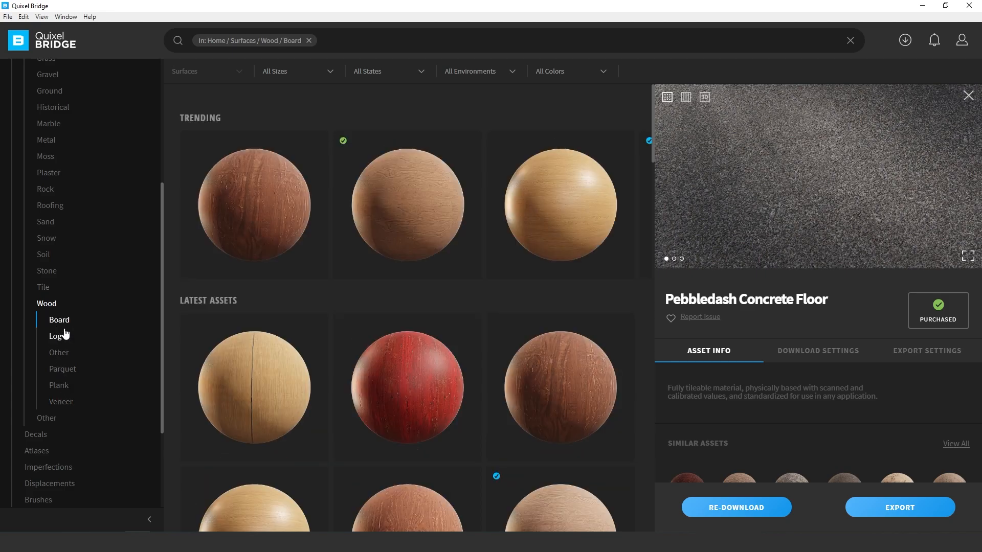
Step: Look through the wood Board surfaces and download the Old Plywood material
scroll(435, 342, "down", 10)
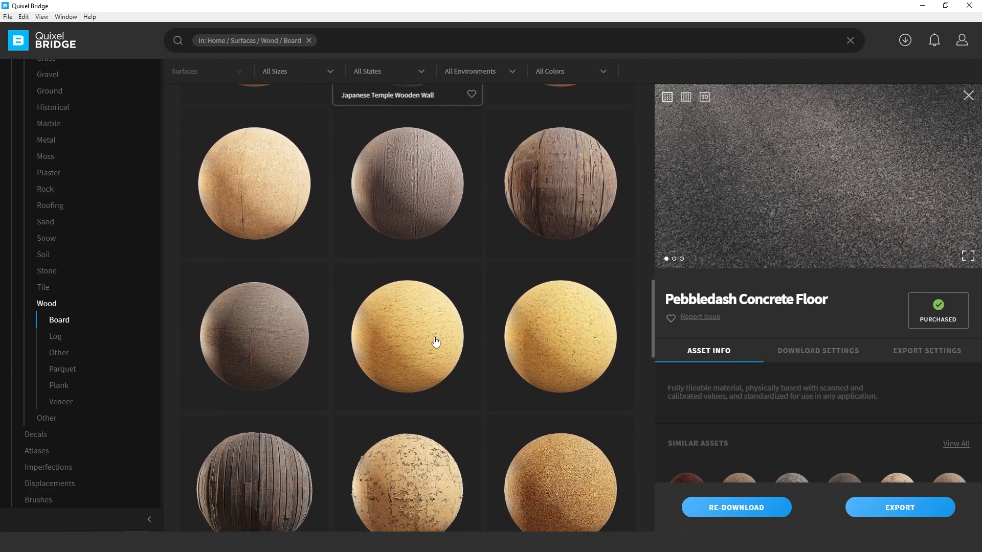
scroll(435, 342, "up", 10)
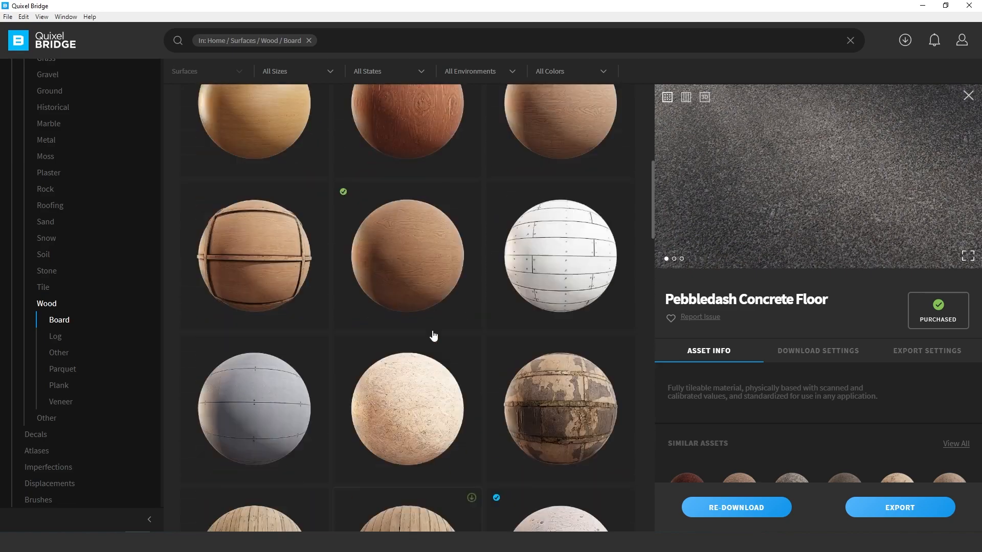
scroll(434, 336, "up", 1)
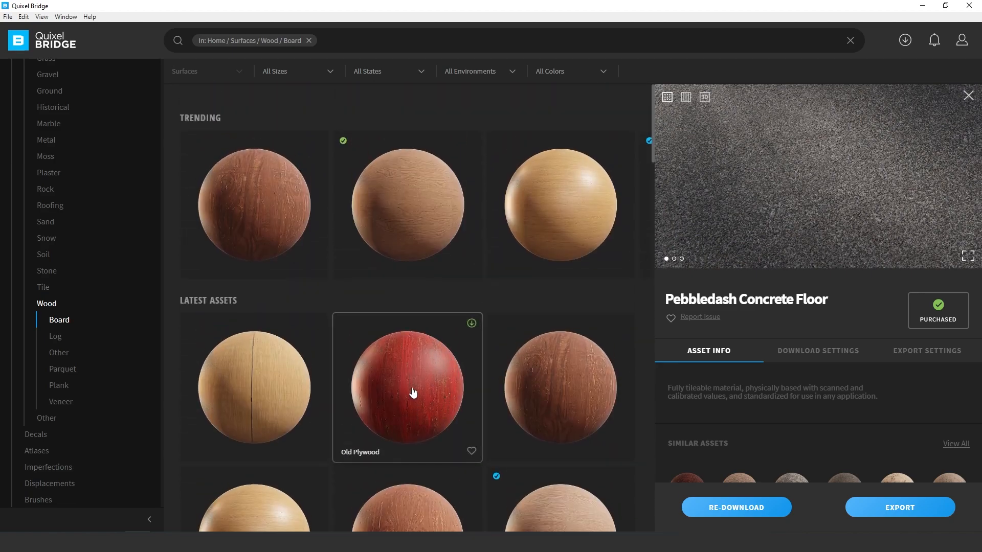
left_click(472, 324)
Step: Find the Japanese Temple Wooden Wall surface in the Board category, preview it and download it
scroll(394, 307, "down", 10)
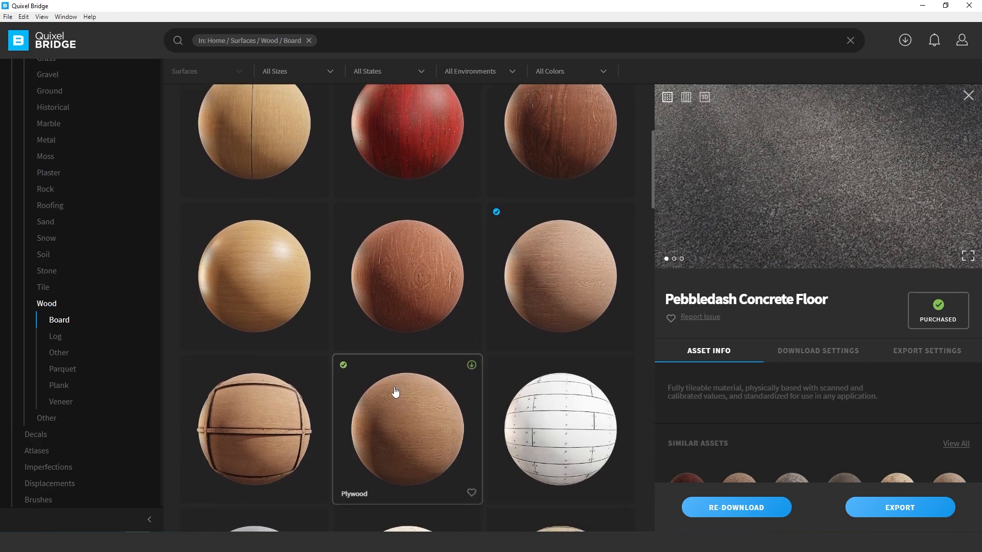
scroll(393, 386, "down", 1)
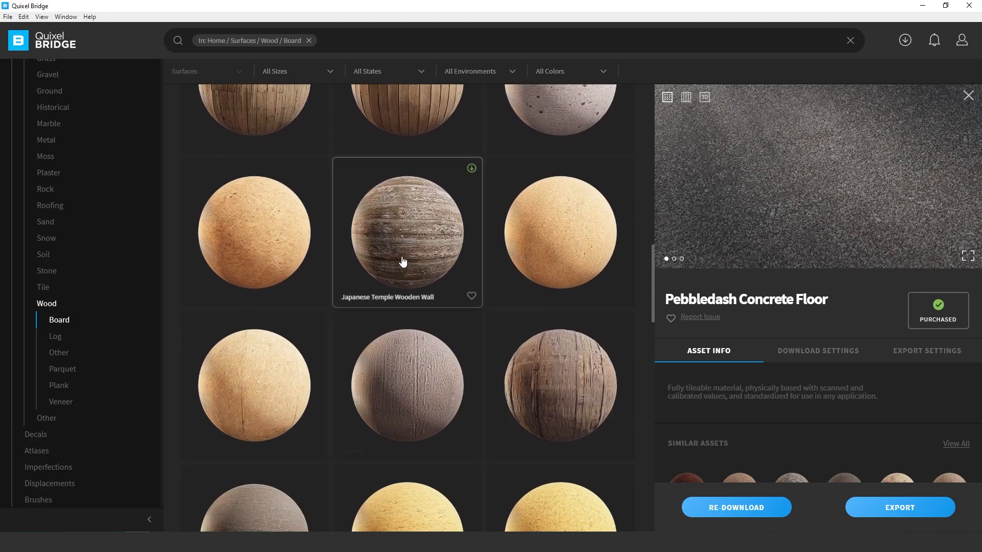
left_click(413, 233)
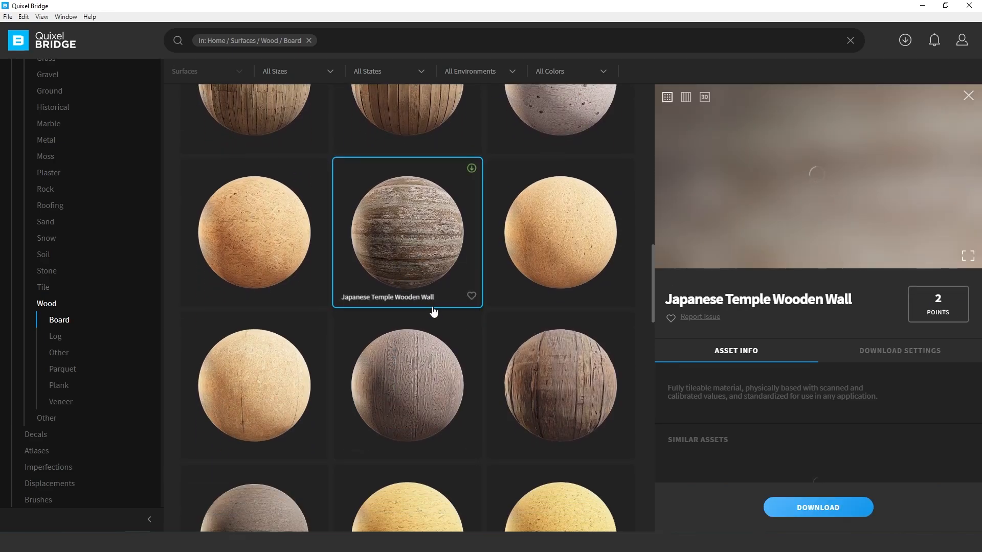
scroll(437, 350, "down", 3)
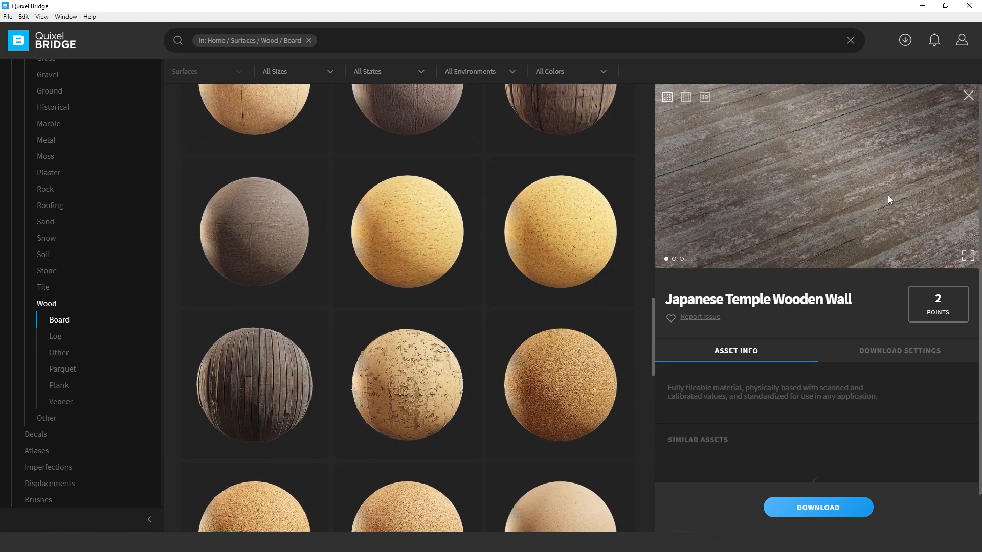
scroll(438, 241, "up", 3)
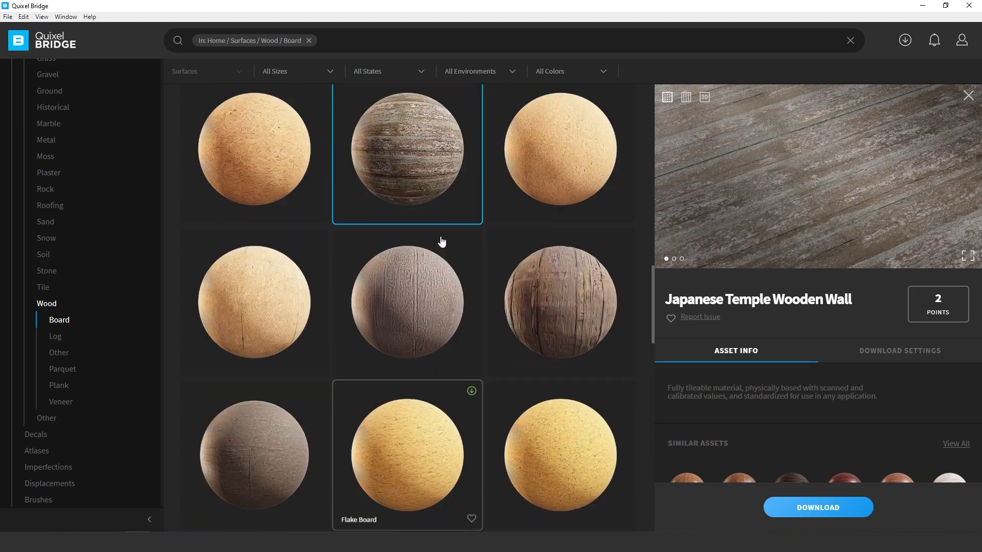
left_click(472, 117)
Step: Look through the remaining Board surfaces and the Other wood category, previewing the Old Rotten Wood material
scroll(439, 340, "down", 3)
scroll(440, 369, "up", 5)
scroll(440, 368, "down", 12)
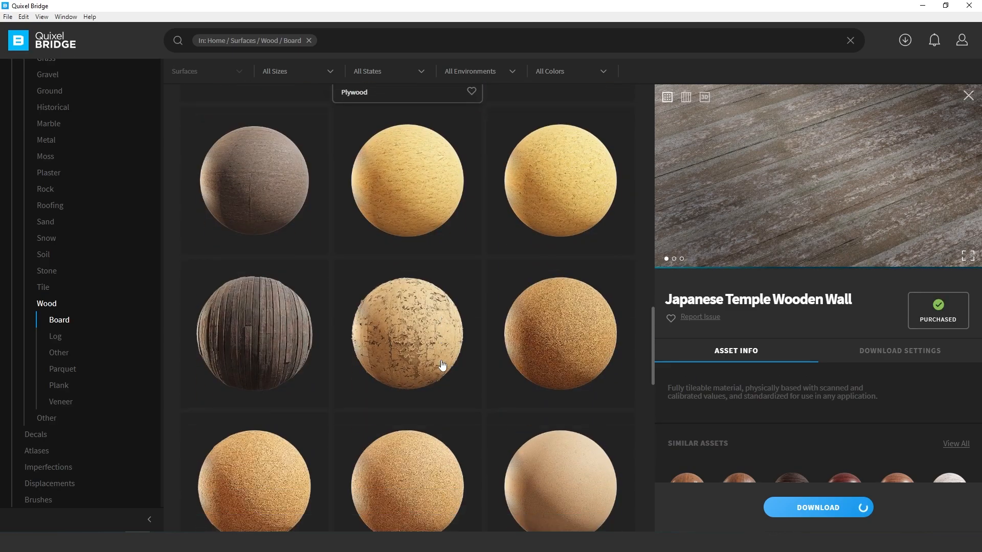
scroll(441, 372, "down", 5)
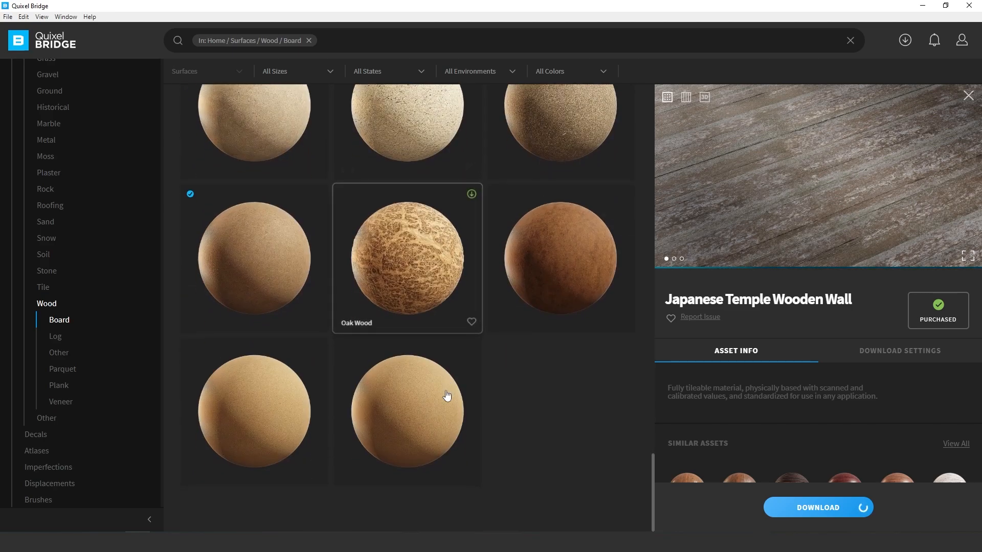
left_click(59, 353)
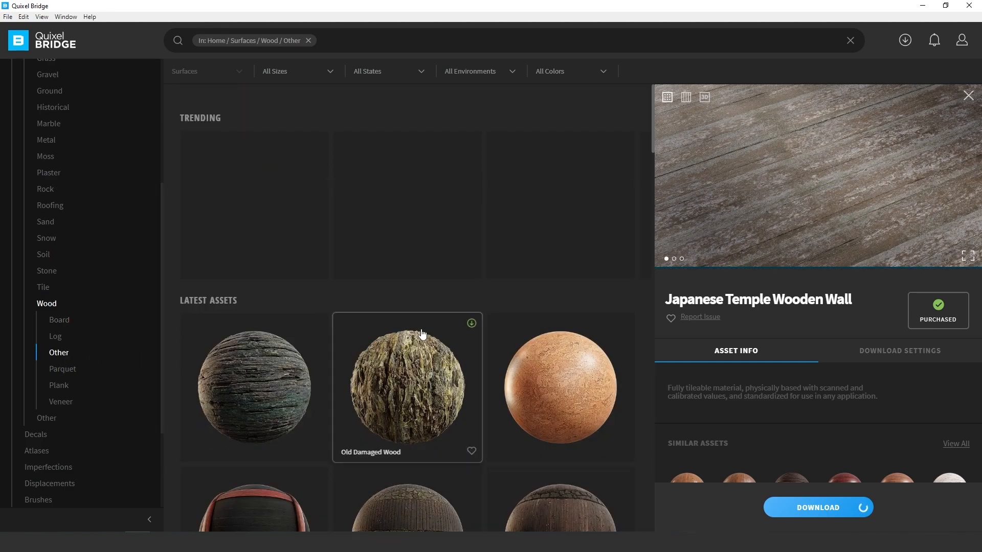
scroll(421, 333, "down", 5)
scroll(228, 284, "up", 3)
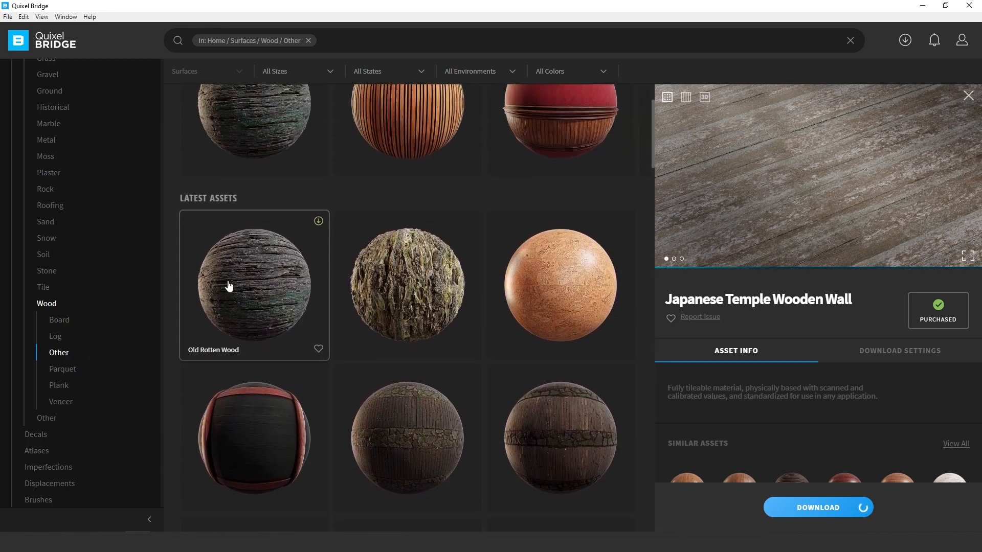
left_click(229, 286)
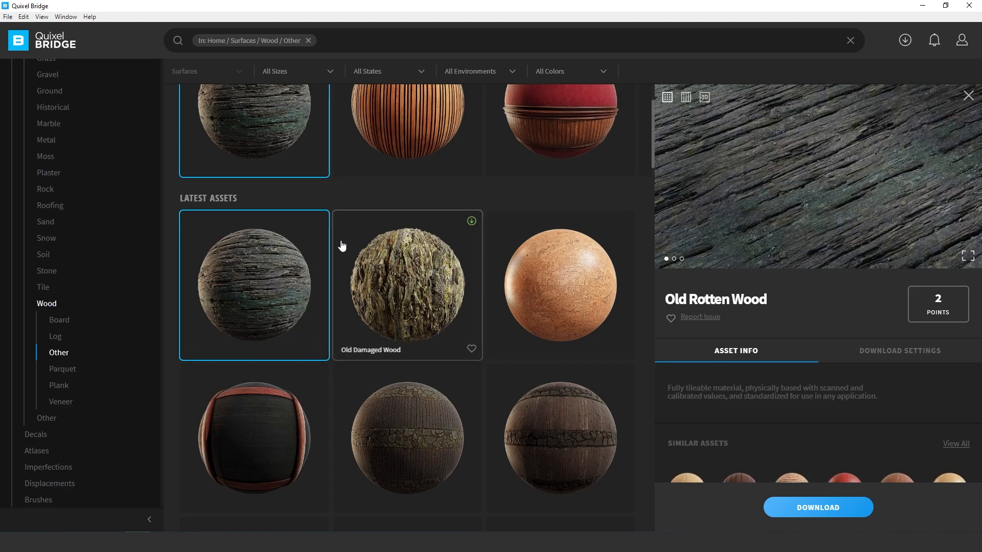
scroll(423, 322, "down", 5)
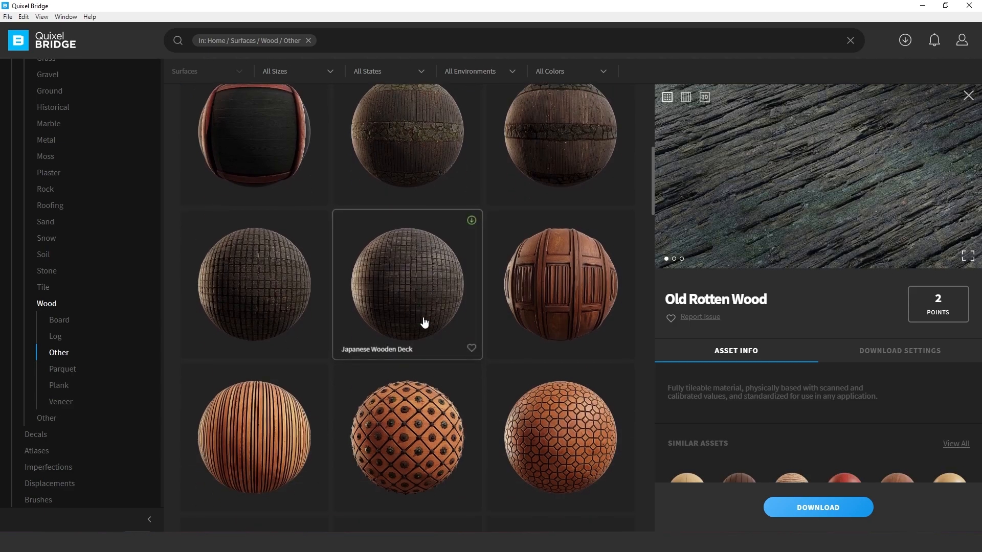
scroll(423, 321, "down", 15)
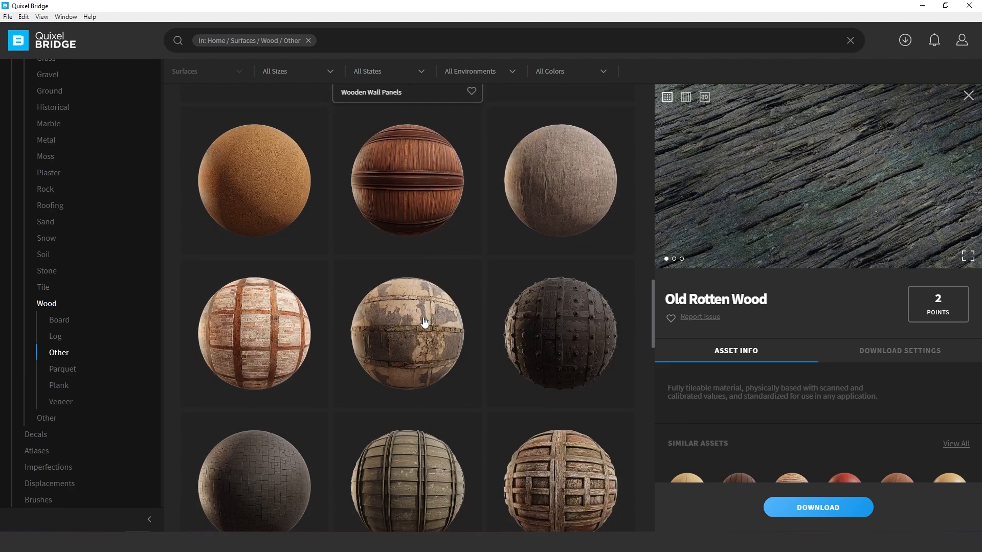
scroll(423, 321, "down", 10)
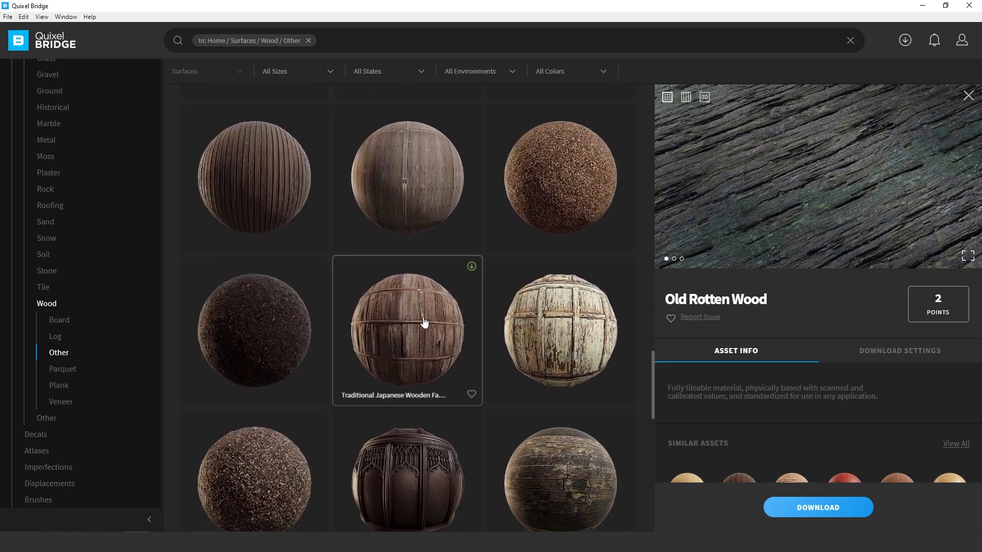
scroll(423, 321, "down", 10)
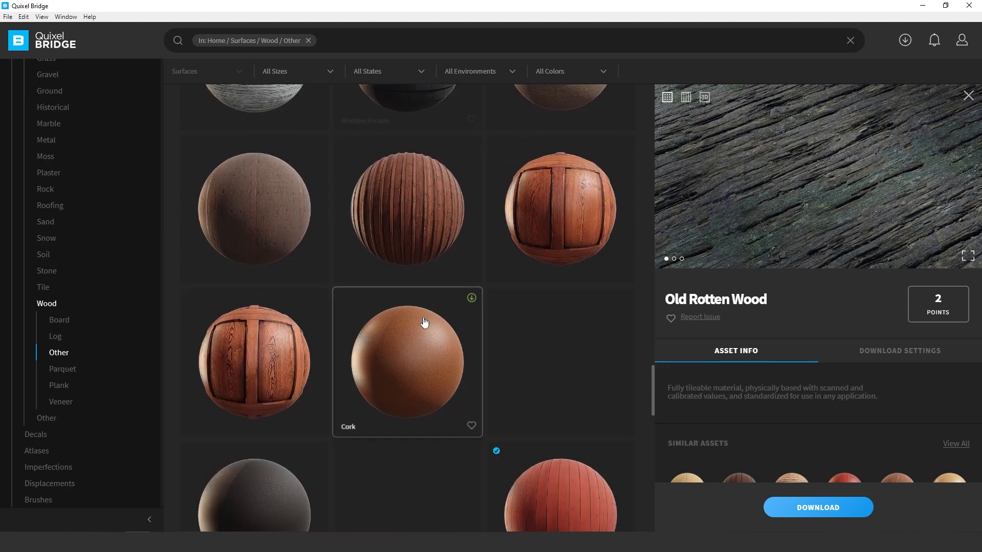
scroll(423, 321, "down", 10)
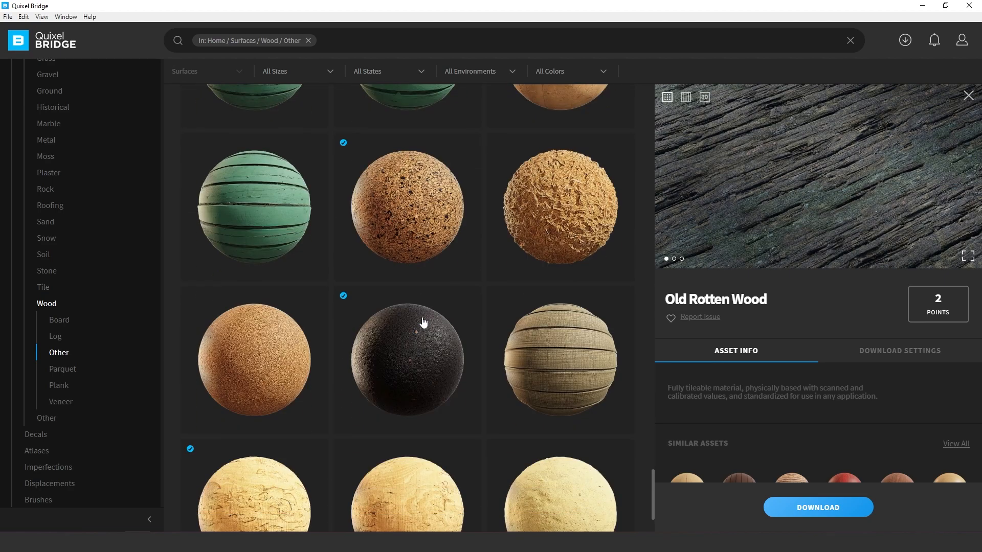
scroll(423, 321, "down", 2)
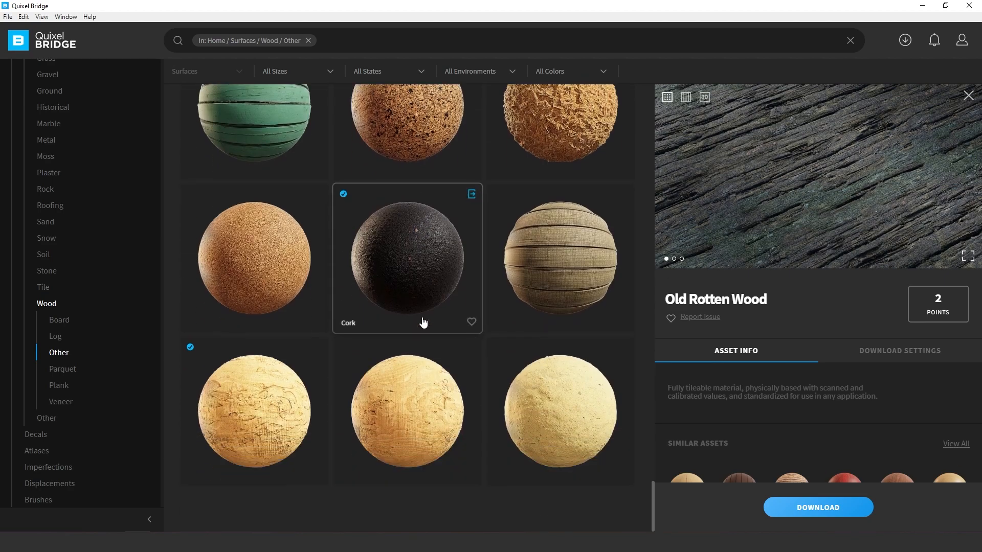
scroll(423, 321, "up", 5)
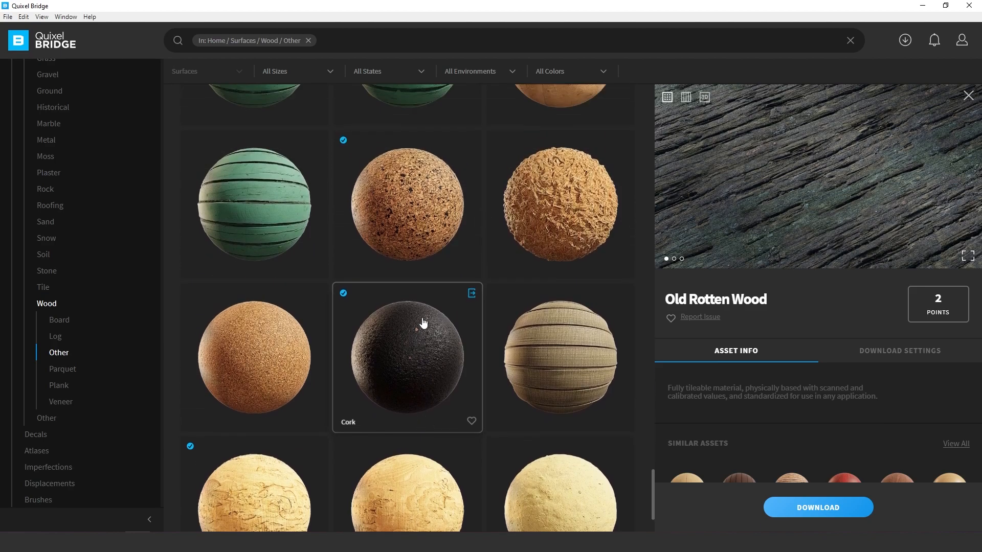
scroll(423, 321, "up", 10)
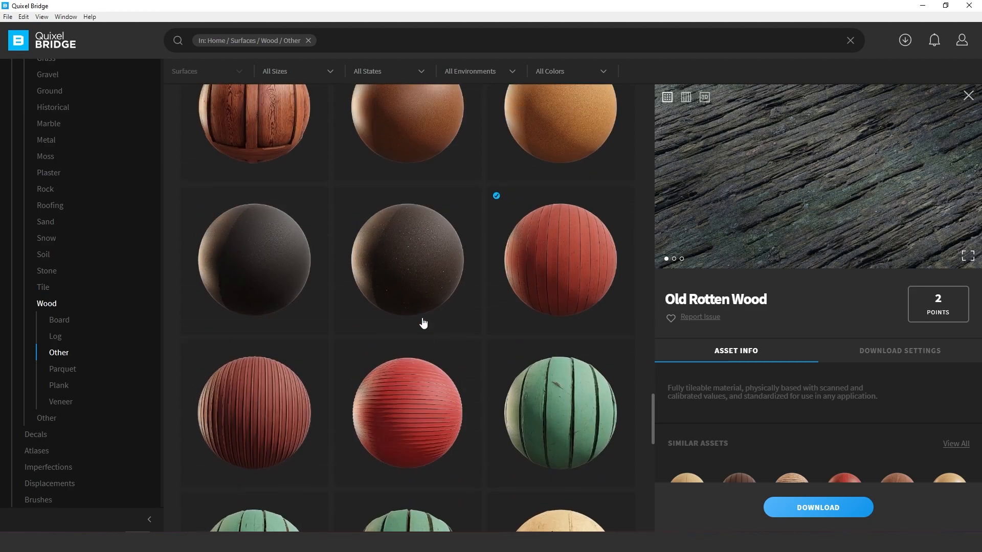
Step: Browse the Plank category of the wood surfaces and preview the Mossy Wooden Planks material
left_click(58, 385)
scroll(482, 369, "down", 1)
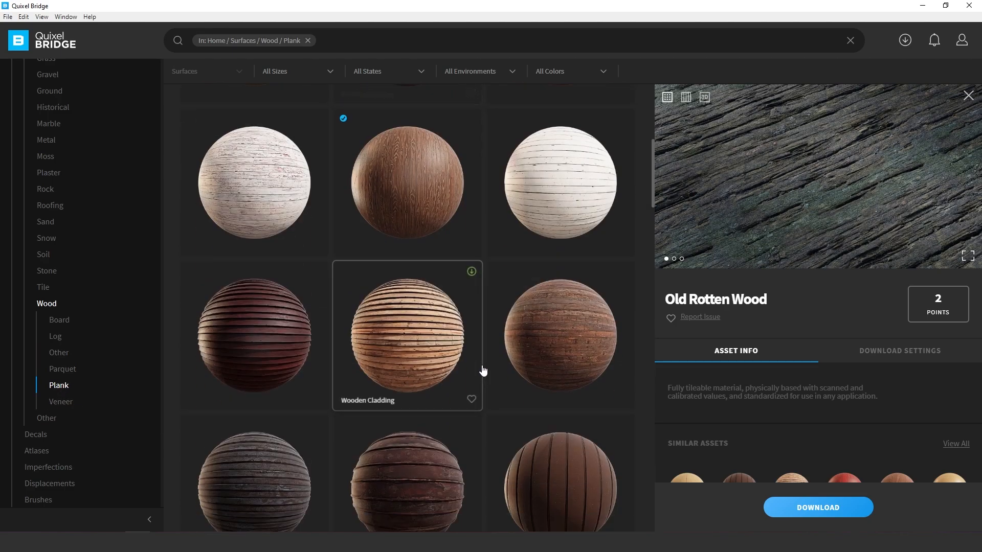
scroll(483, 369, "down", 10)
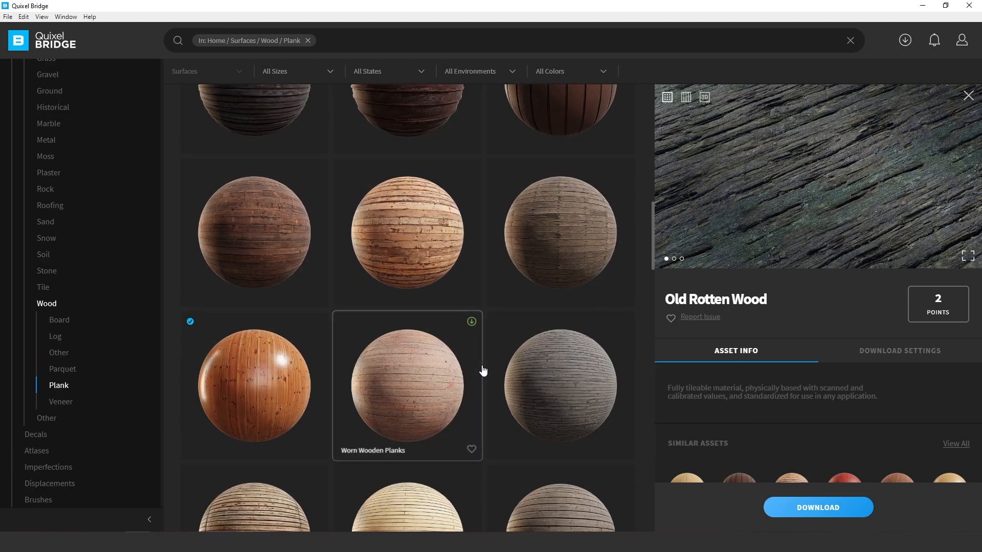
scroll(483, 369, "down", 10)
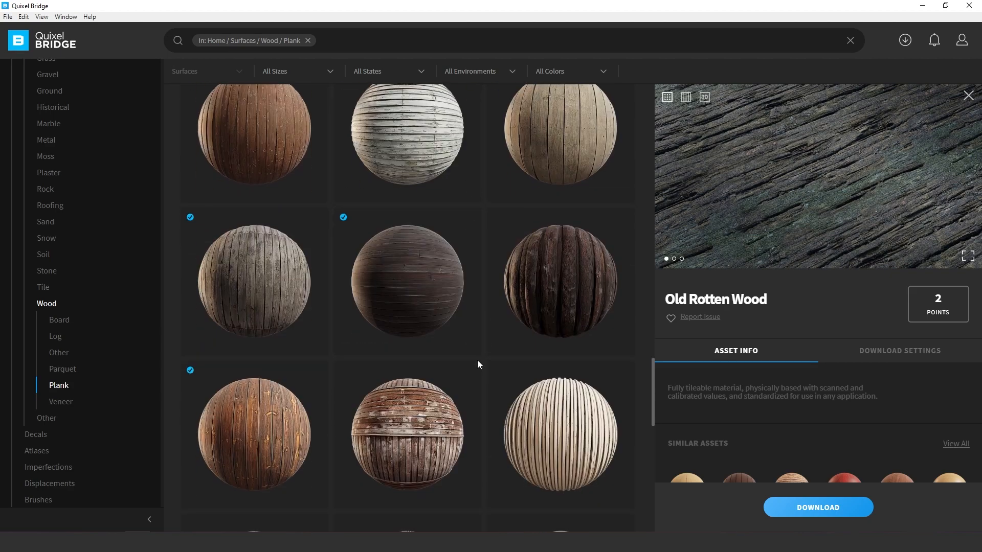
scroll(478, 365, "up", 10)
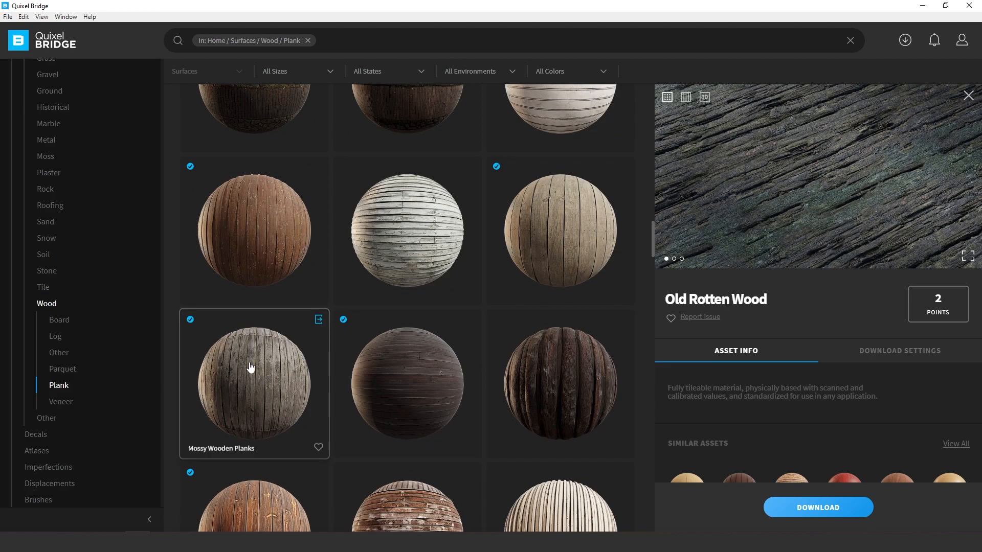
left_click(258, 369)
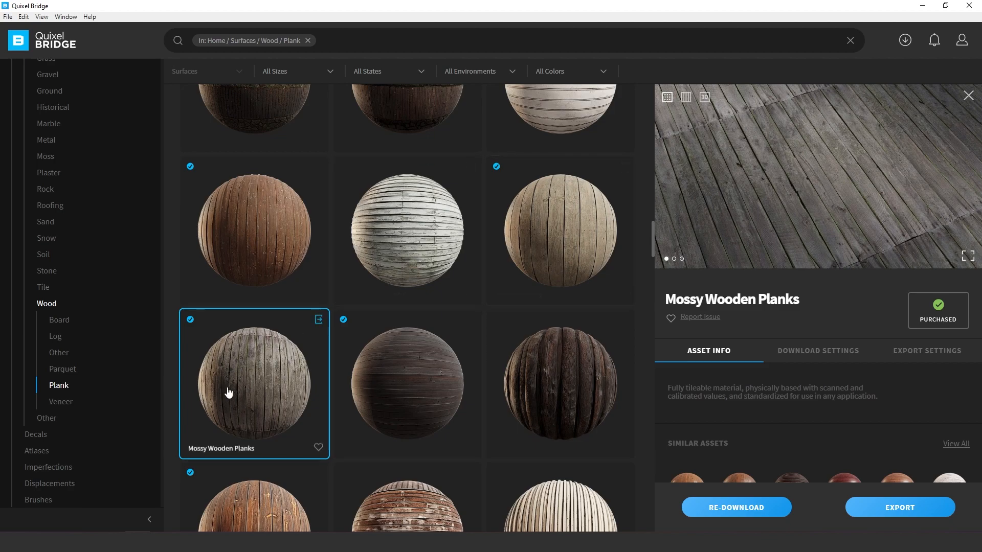
Step: Return to the Board category and open the file folder of the Old Plywood material
left_click(68, 328)
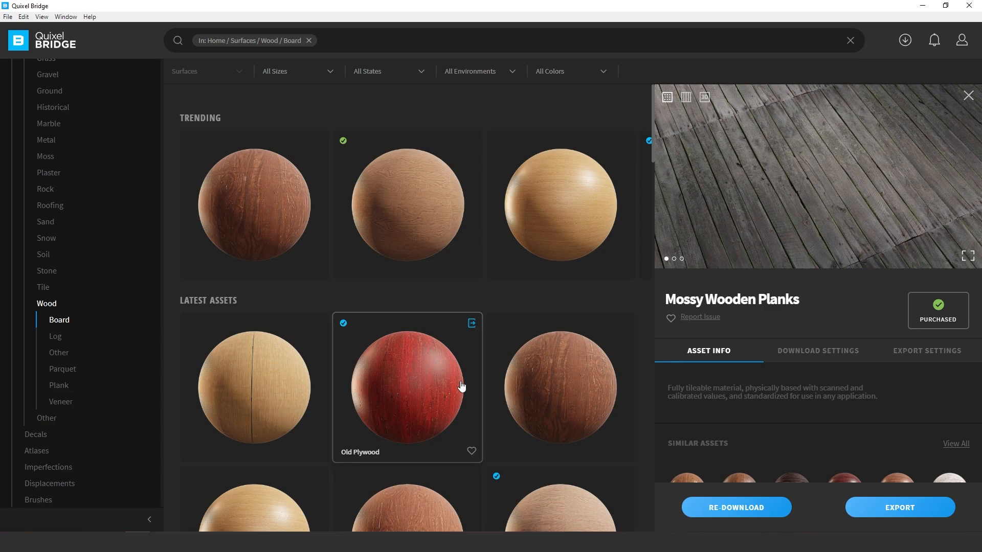
right_click(406, 362)
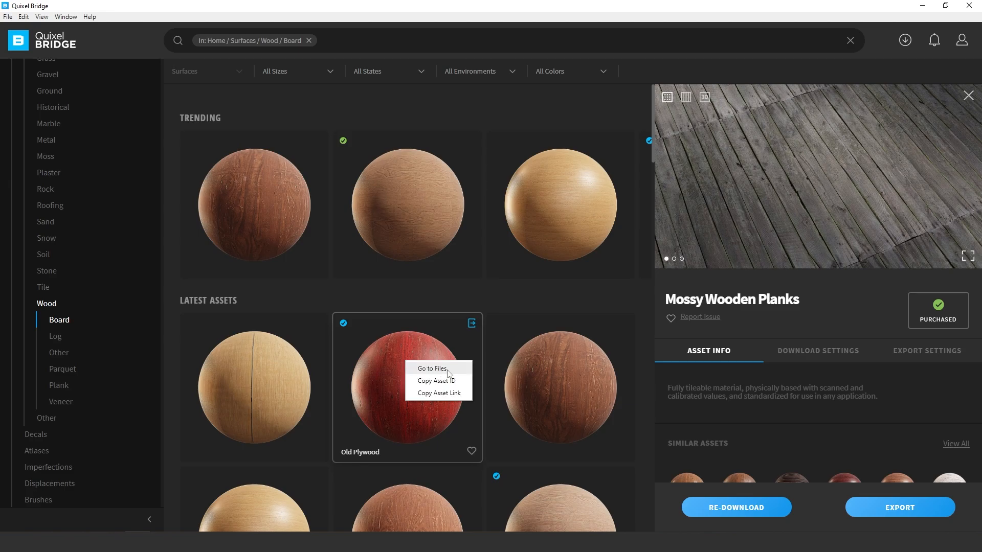
left_click(447, 369)
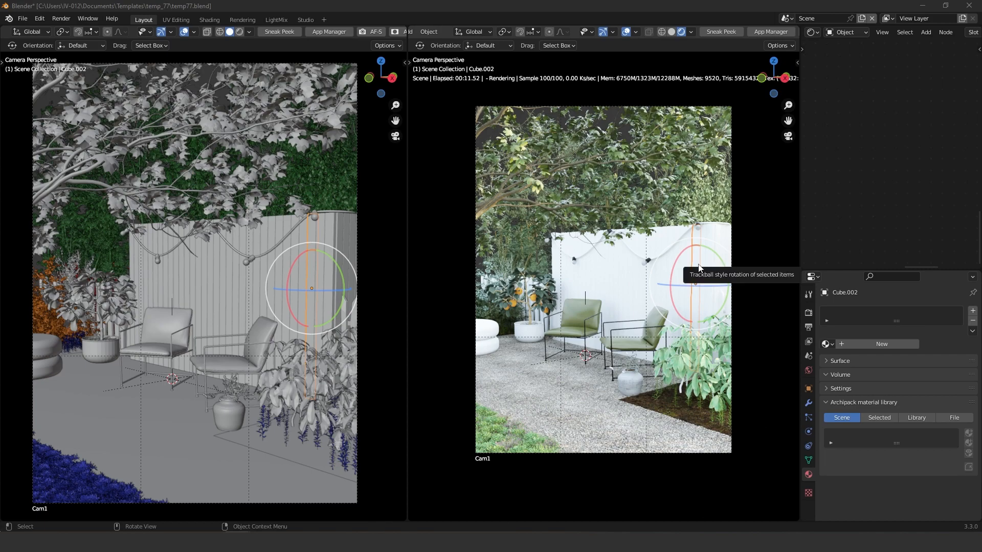
Step: Switch to Blender and create a new material for the selected fence board
left_click(879, 345)
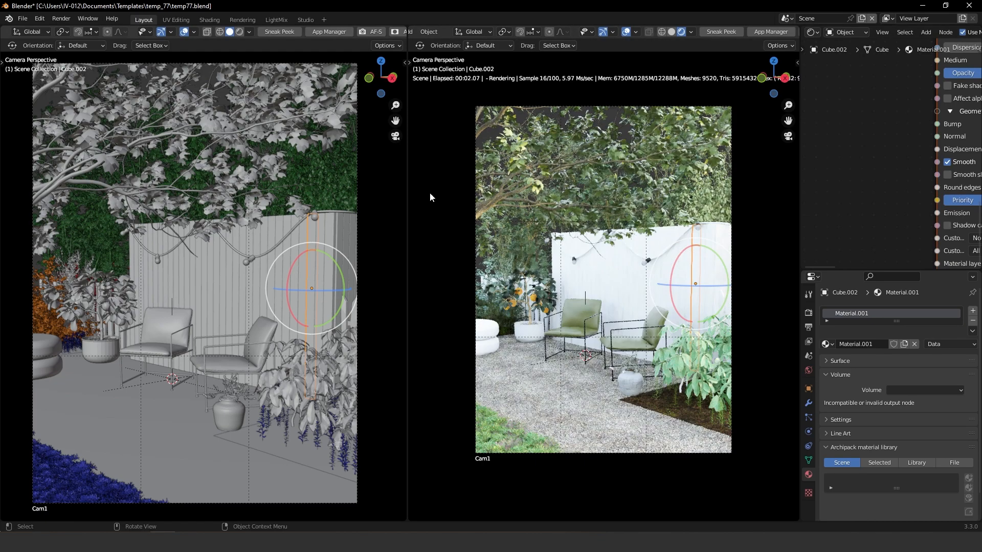
scroll(927, 130, "down", 6)
middle_click_drag(931, 103, 892, 182)
middle_click_drag(889, 79, 885, 159)
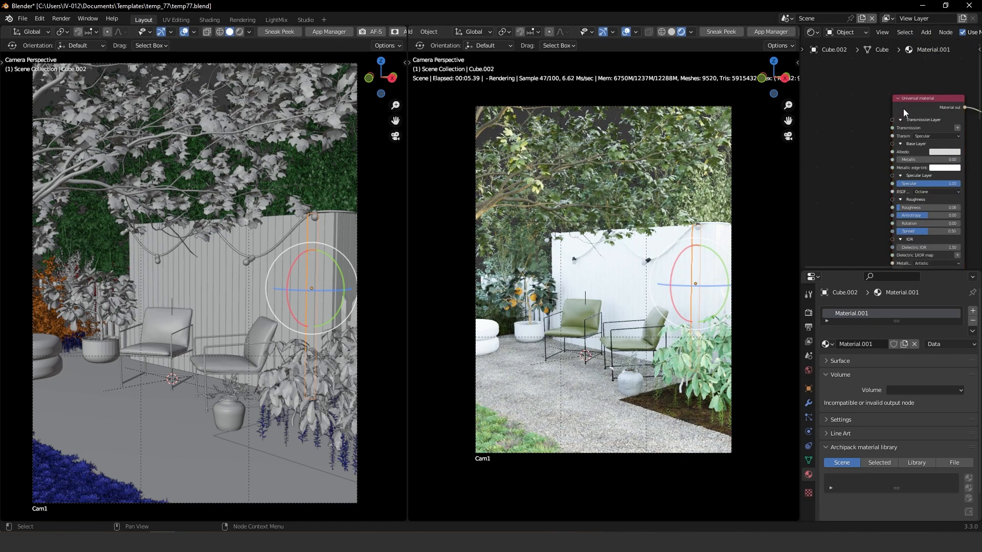
Step: Start a Principled Texture Setup for the Universal material and open the Old Plywood wood_board texture folder
key("ctrl+shift+t")
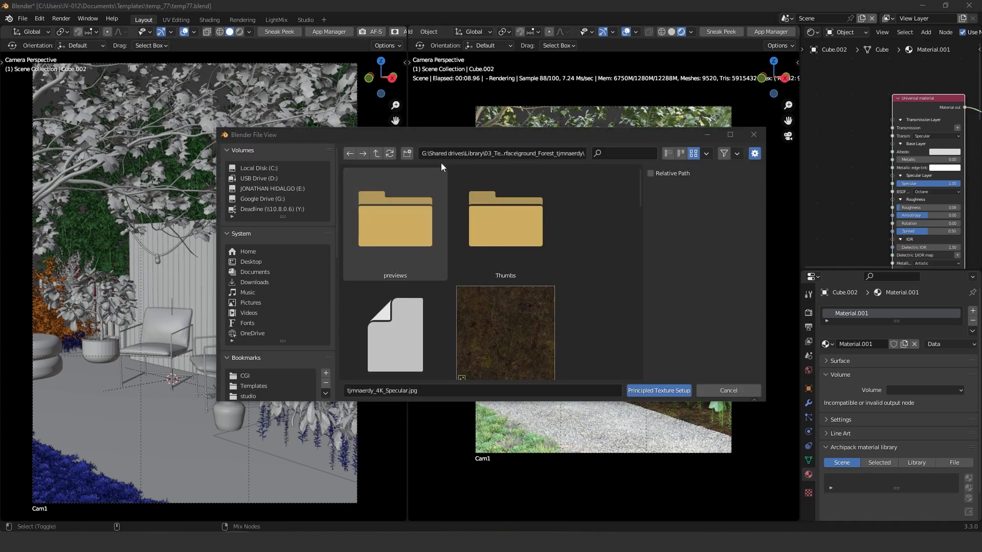
left_click(488, 152)
key("ctrl+v")
key("Return")
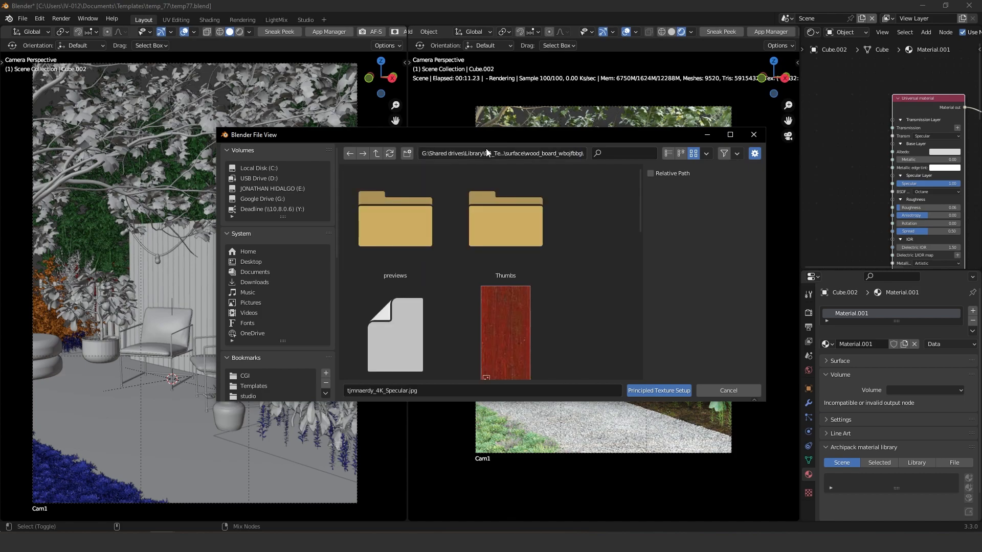
Step: Load the 8K Albedo, Displacement, Normal, Roughness and Specular JPG maps of the Old Plywood into the board's material
scroll(542, 297, "down", 4)
left_click(511, 245)
scroll(510, 242, "down", 6)
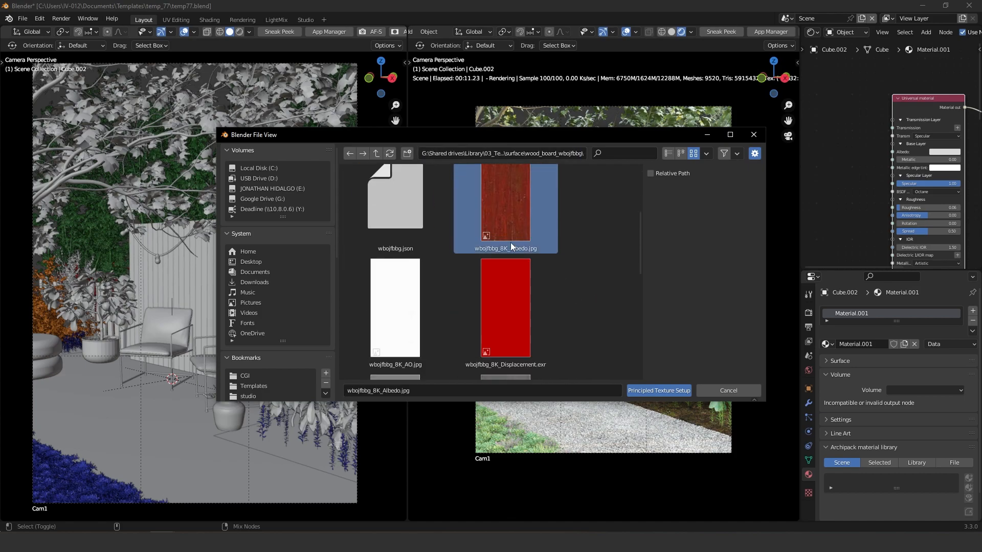
scroll(419, 302, "down", 2)
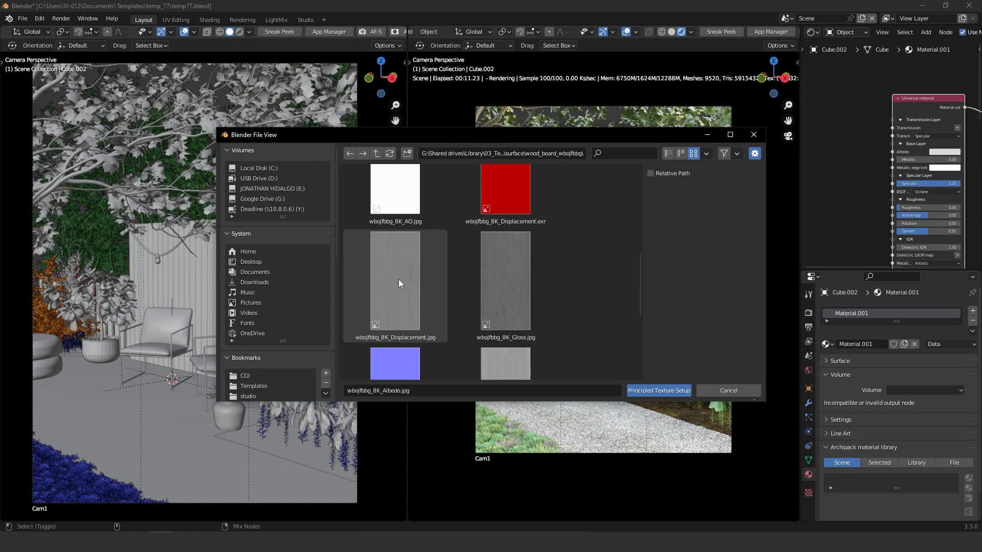
left_click(398, 279)
scroll(461, 302, "down", 4)
left_click(409, 254)
left_click(493, 247, "ctrl")
scroll(427, 303, "down", 2)
left_click(404, 283, "ctrl")
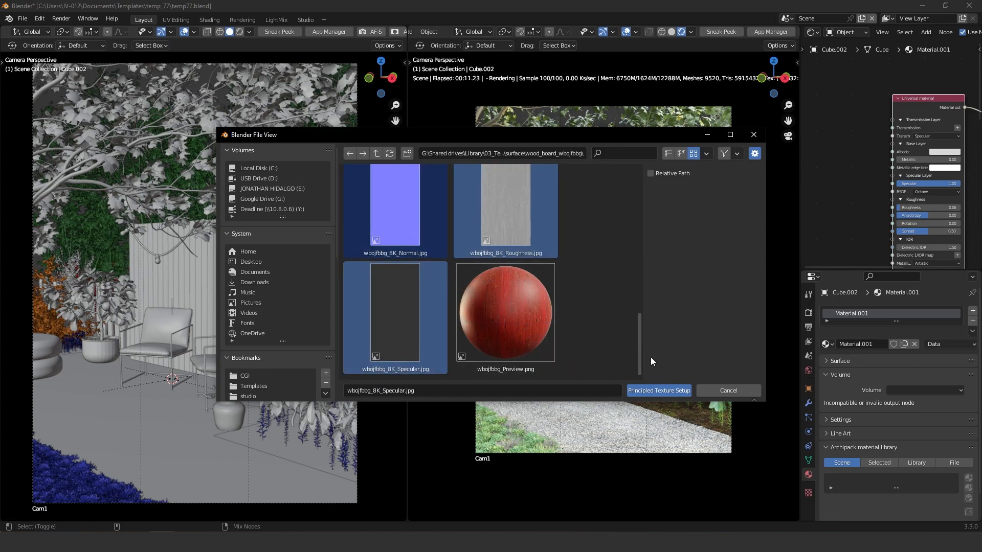
left_click(663, 391)
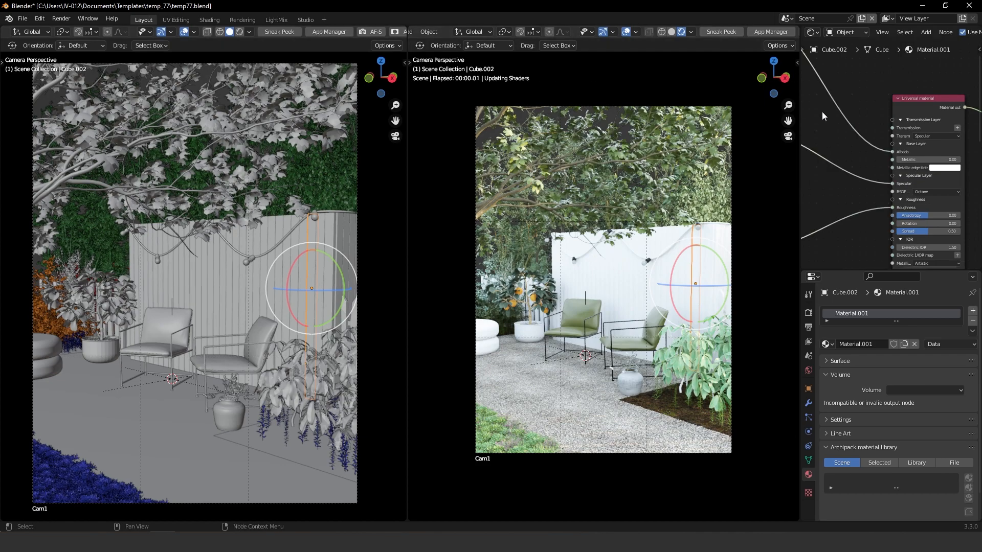
Step: Locate the Texture displacement node and isolate the fence board in local view, framing its upper end
scroll(914, 171, "down", 8)
middle_click_drag(898, 256, 931, 188)
scroll(870, 145, "up", 8)
left_click(891, 183)
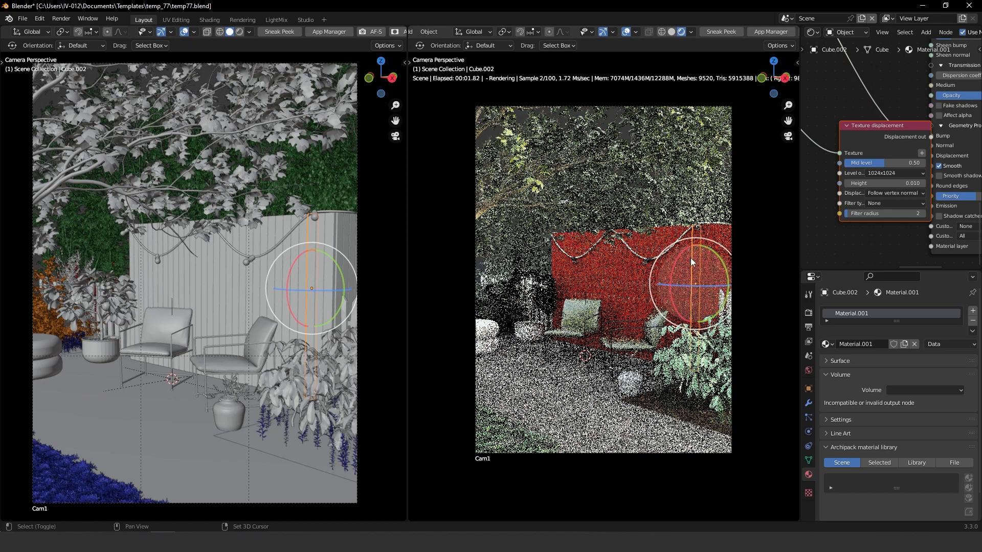
scroll(701, 264, "up", 5)
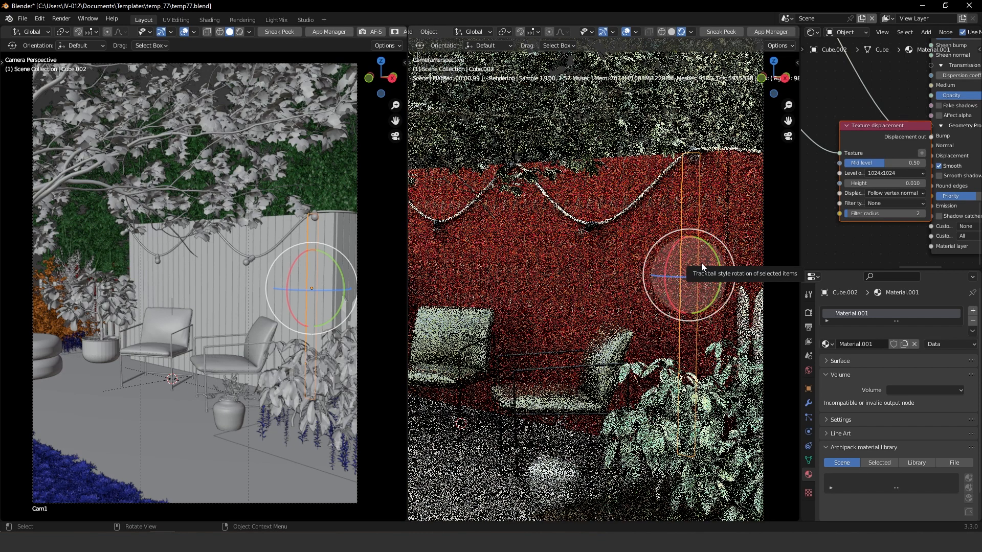
middle_click_drag(701, 262, 623, 263)
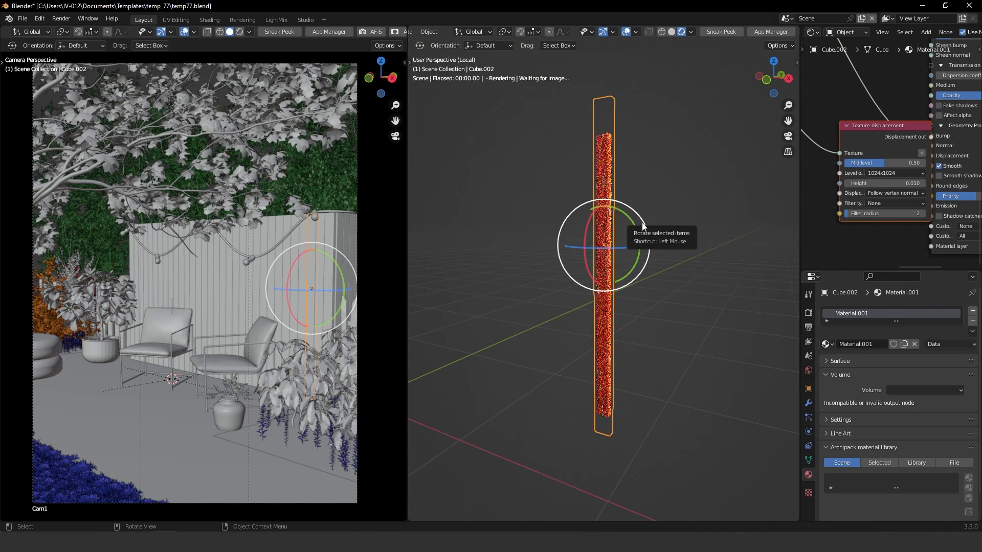
scroll(643, 225, "up", 5)
middle_click_drag(624, 207, 639, 350, "shift")
middle_click_drag(631, 181, 629, 308, "shift")
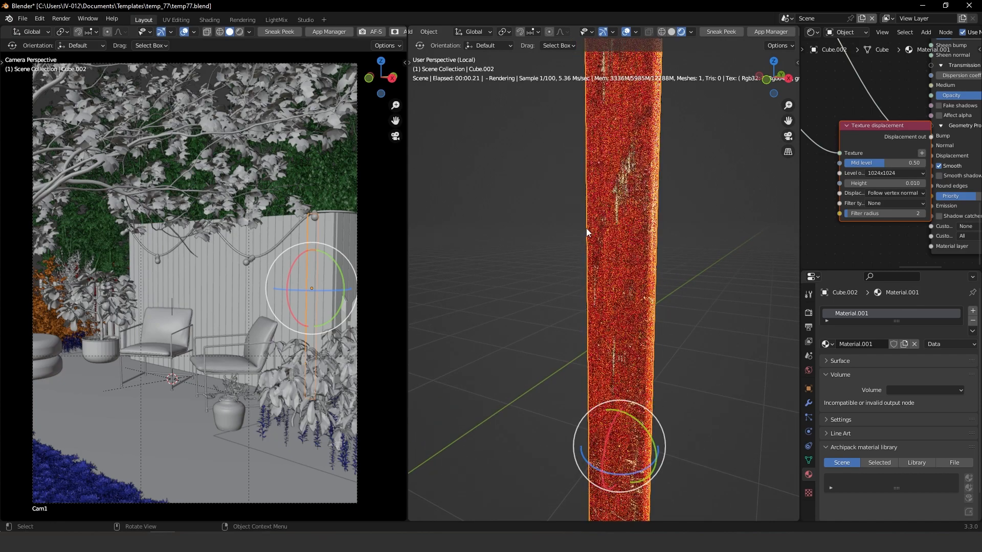
middle_click_drag(639, 161, 640, 319, "shift")
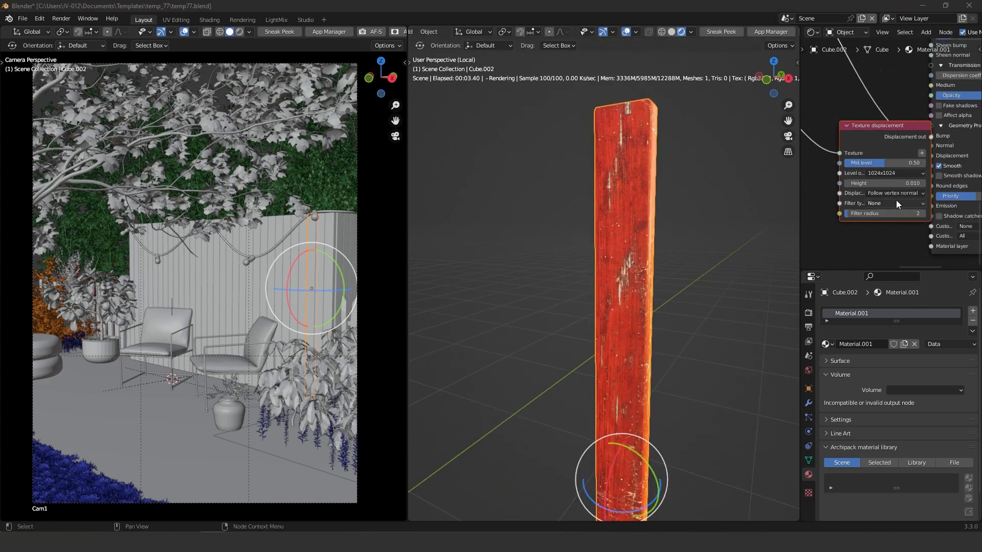
Step: Set the Texture displacement height to 0.100 and inspect the relief on the board's surface up close
scroll(896, 201, "up", 3)
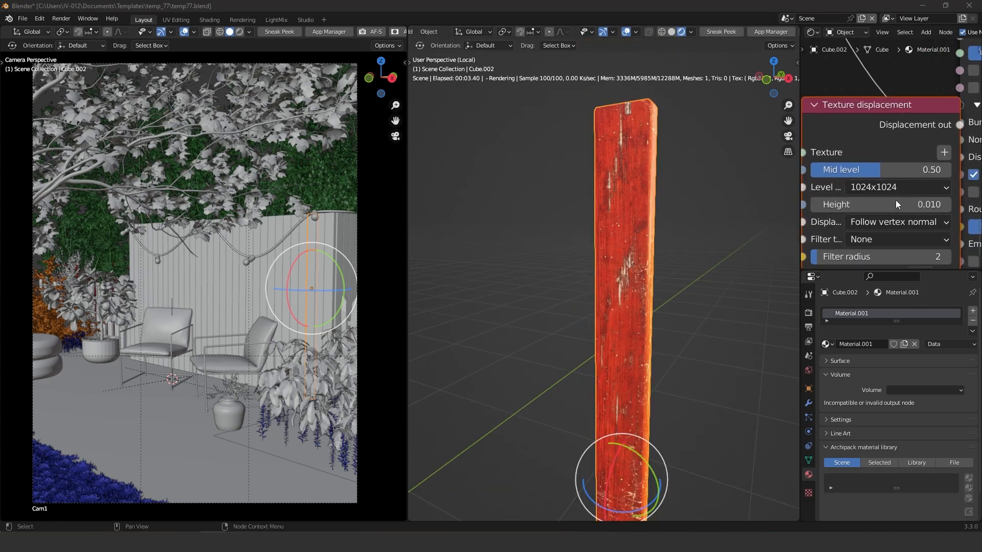
left_click(897, 204)
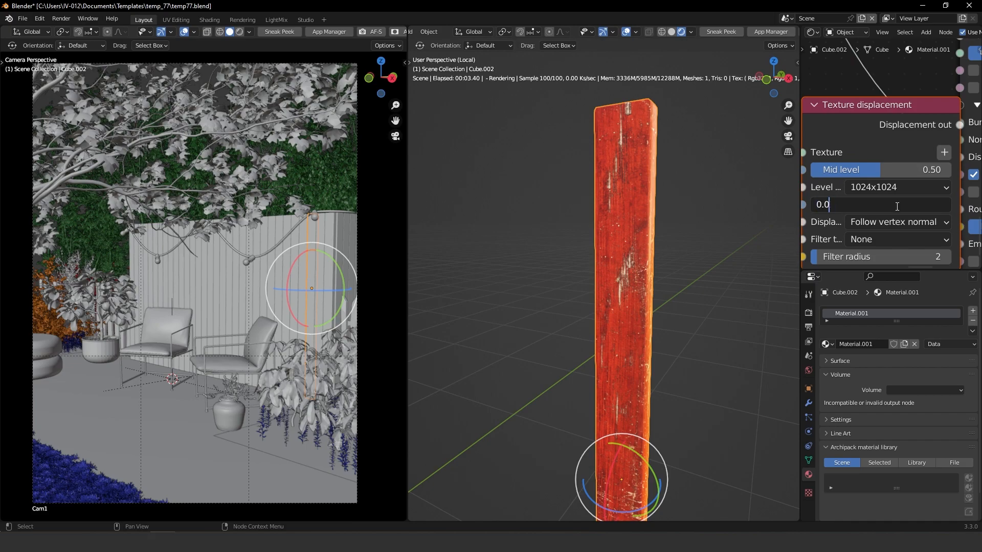
key("Return")
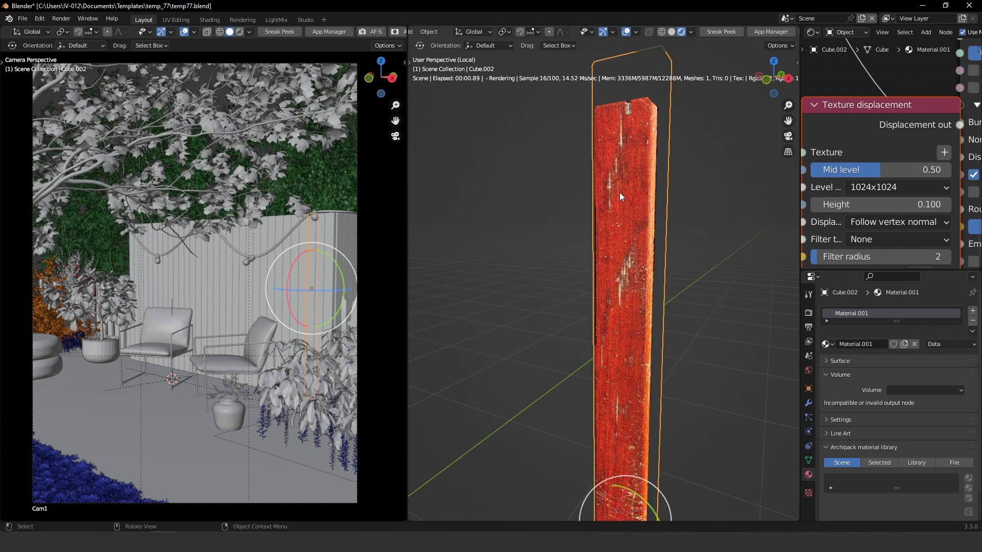
scroll(619, 192, "up", 5)
middle_click_drag(588, 377, 585, 384, "shift")
middle_click_drag(628, 255, 623, 311, "shift")
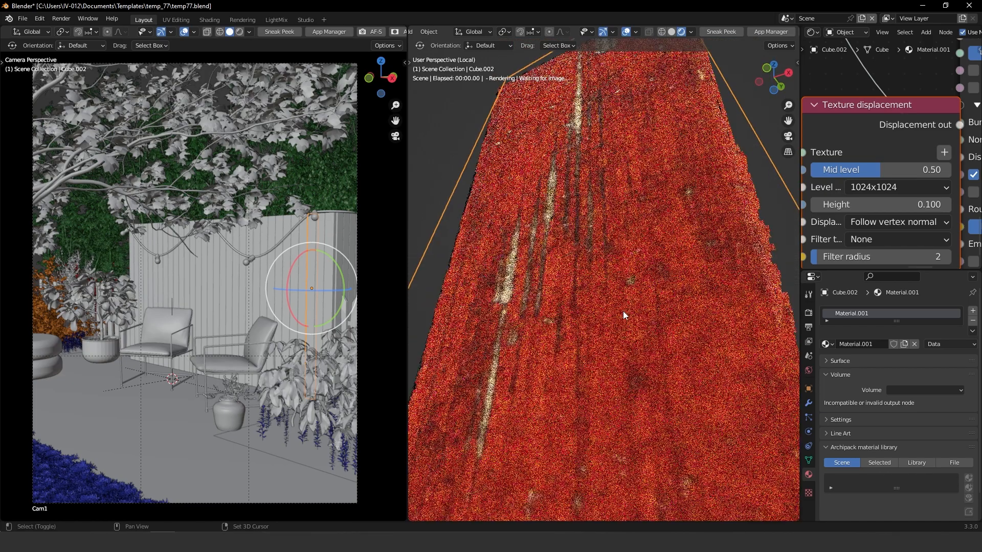
Step: Try a level of detail of 4096x4096 on the Texture displacement node
left_click(915, 188)
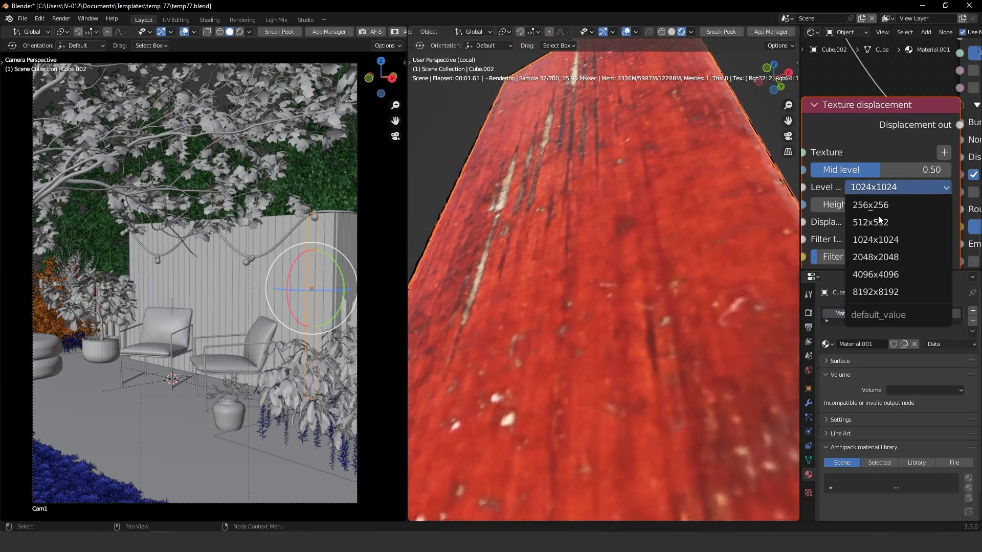
left_click(894, 276)
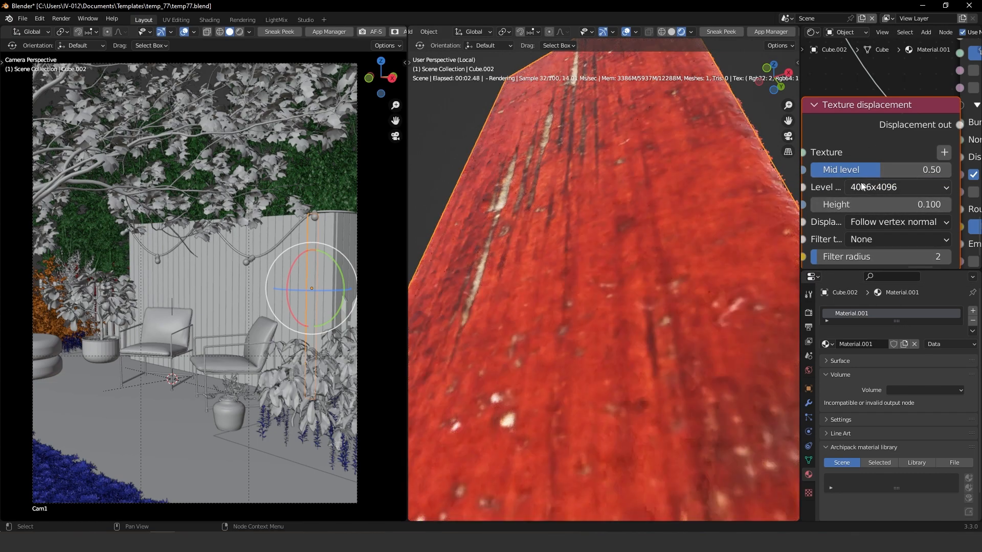
middle_click_drag(884, 184, 927, 169)
scroll(622, 263, "down", 5)
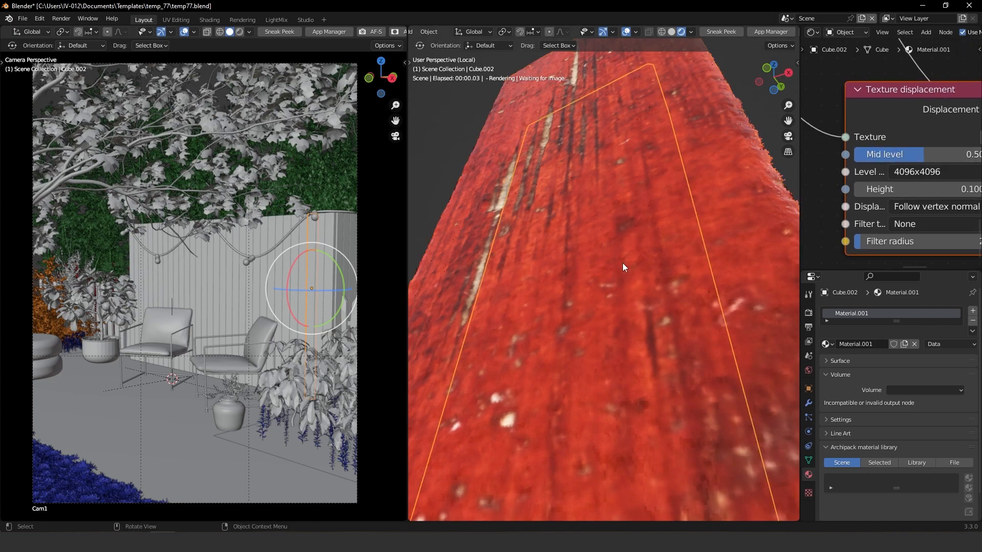
Step: Set the Texture displacement's level of detail to 8192x8192 and check the result on the board
left_click(932, 173)
left_click(892, 277)
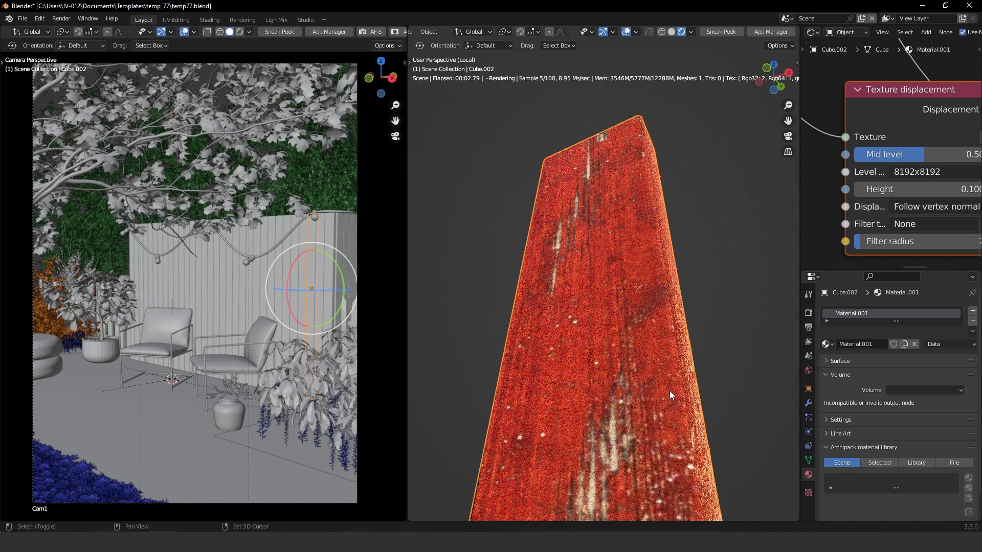
scroll(685, 358, "up", 2)
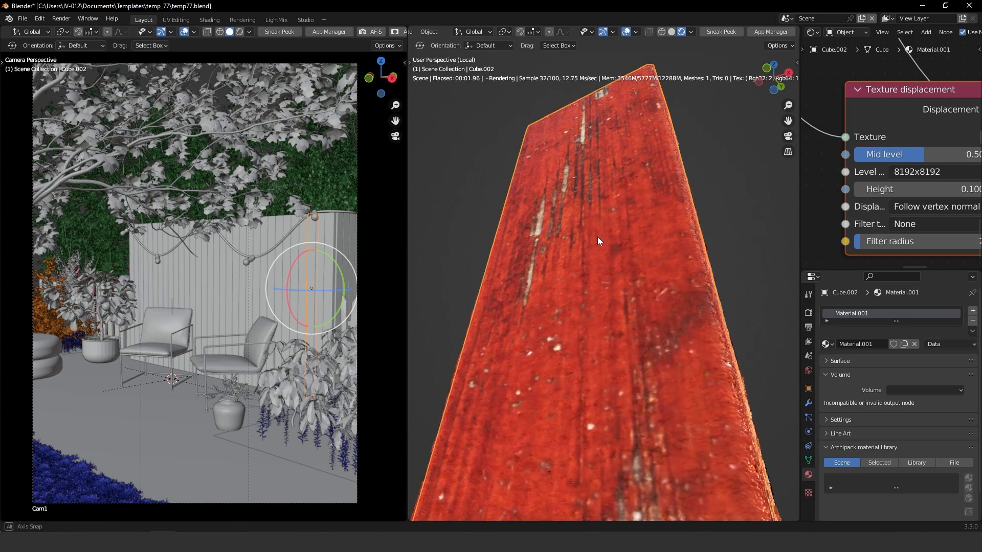
scroll(597, 237, "down", 6)
middle_click_drag(618, 345, 604, 284, "shift")
scroll(929, 210, "down", 2)
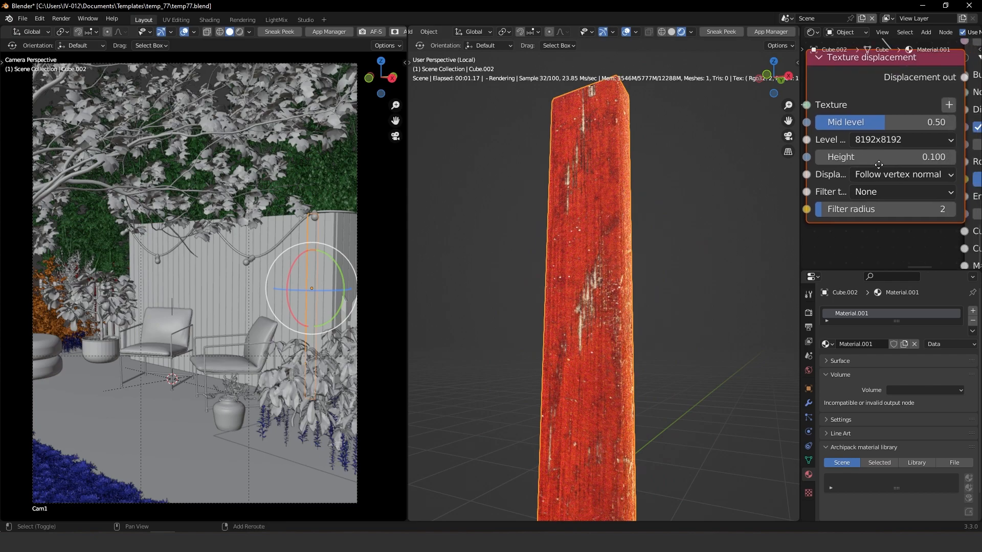
Step: Insert a Color correction node between the albedo texture and the Universal material's albedo input
scroll(903, 132, "down", 3)
scroll(901, 138, "down", 2)
middle_click_drag(895, 134, 885, 248)
scroll(902, 184, "down", 6)
middle_click_drag(864, 61, 862, 213)
middle_click_drag(863, 110, 869, 181)
left_click(876, 127)
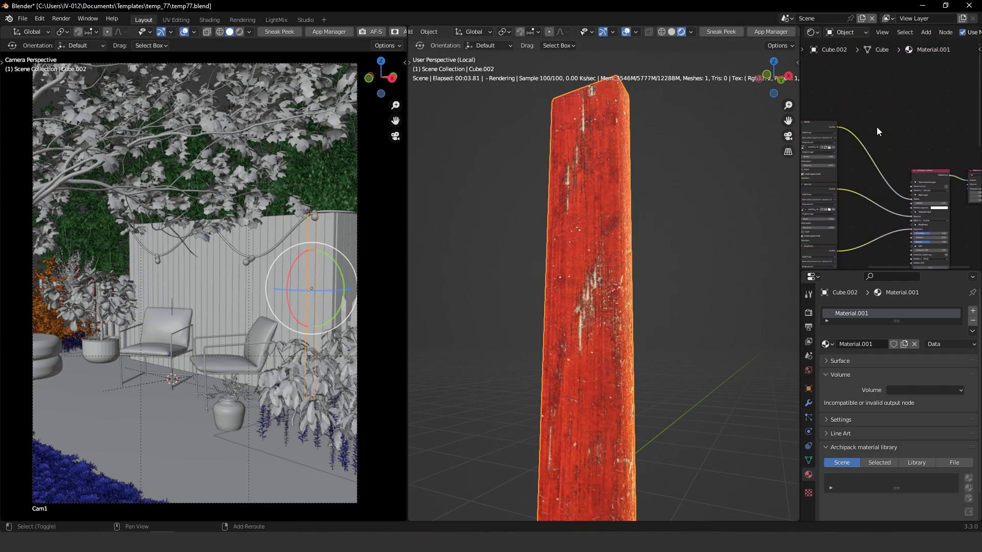
key("ctrl+f")
type("color")
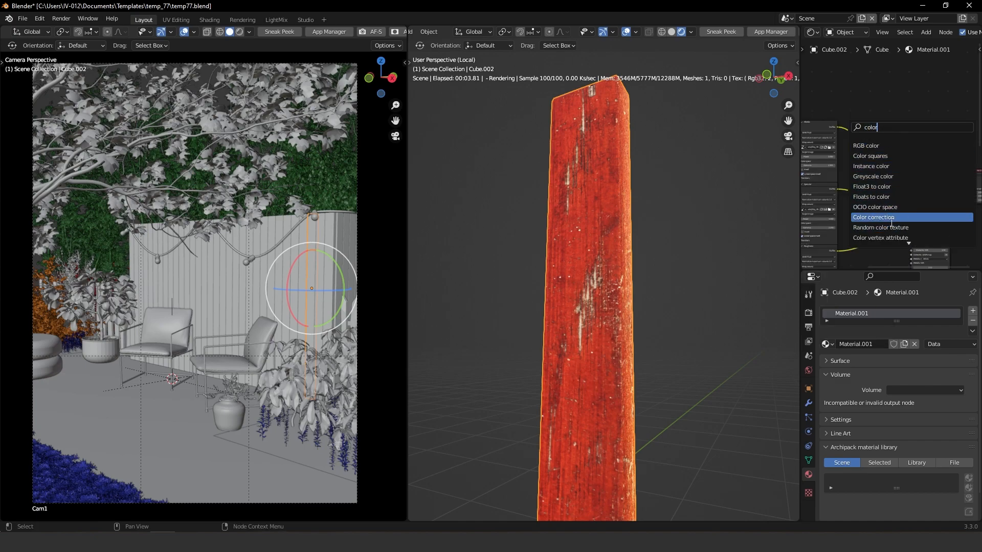
key("Return")
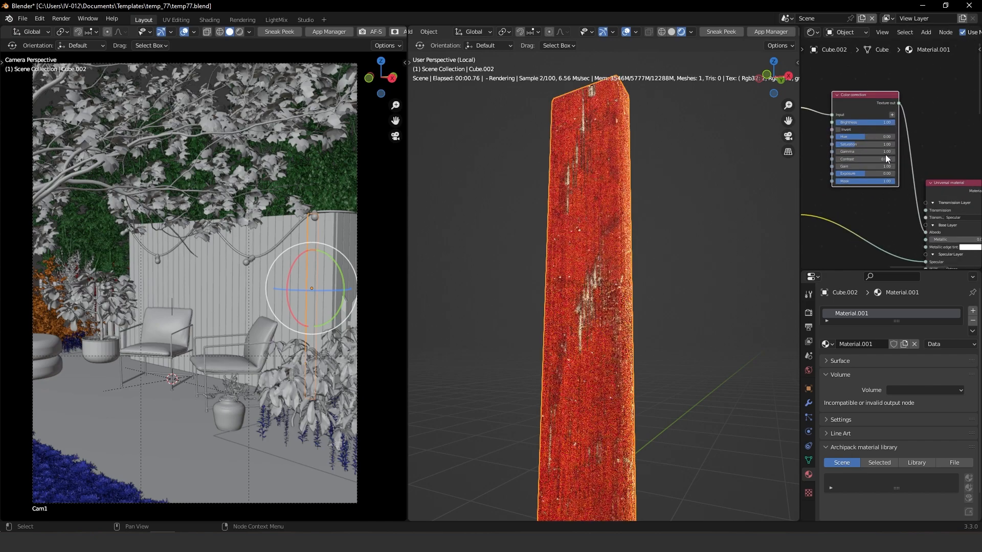
Step: Turn the plywood green in the Color correction node with hue 0.47, saturation 0.66 and exposure -2.09
middle_click_drag(829, 159, 876, 161)
scroll(899, 136, "up", 2)
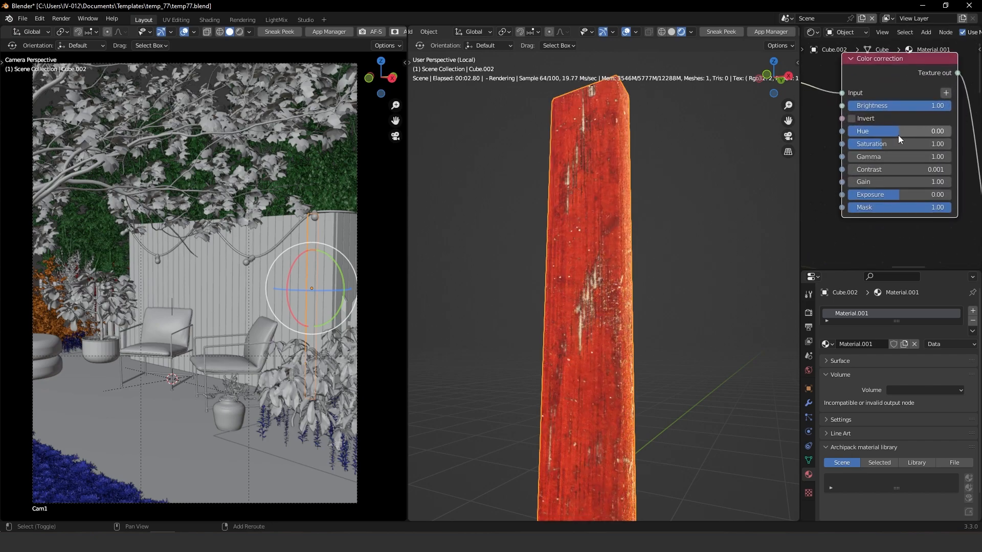
left_click_drag(898, 135, 875, 132)
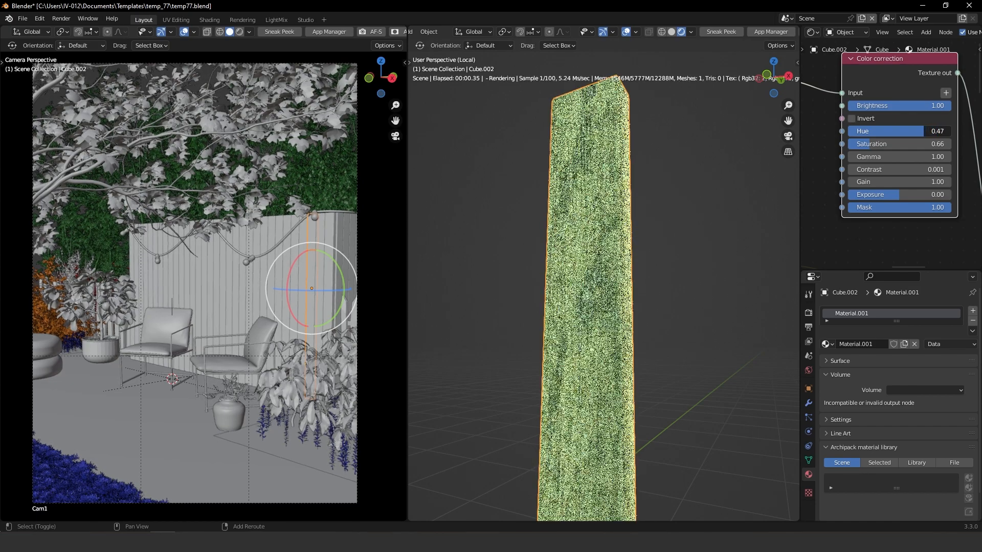
left_click_drag(899, 194, 888, 195)
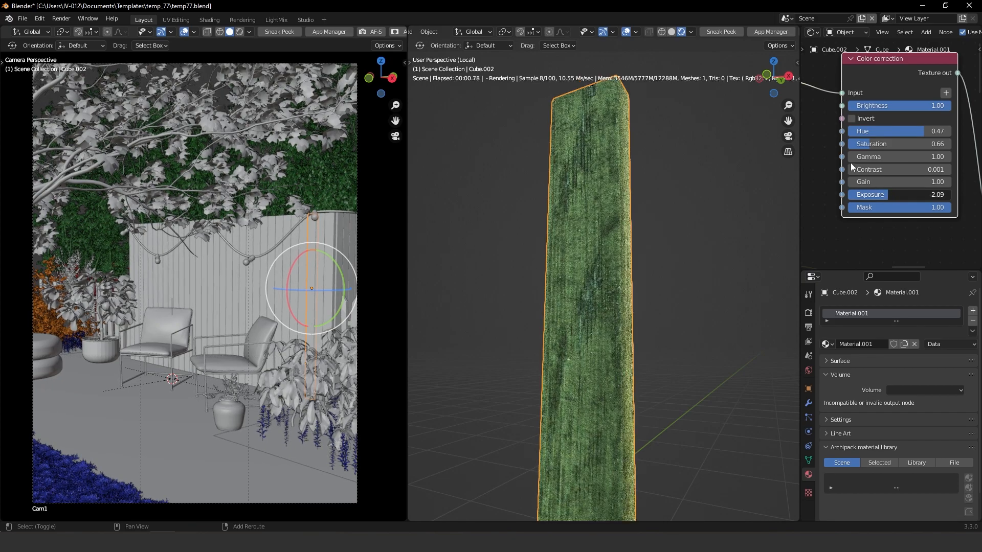
Step: Refine the green plywood colour by setting gamma to 1.26 and lowering saturation to 0.34
left_click_drag(888, 143, 911, 156)
scroll(640, 284, "down", 6)
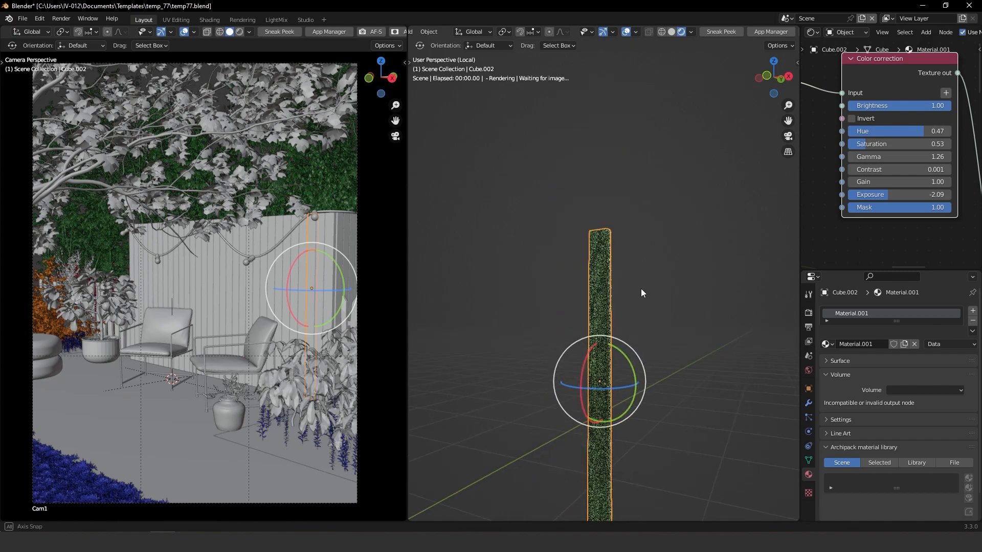
mouse_move(907, 143)
left_mouse_down()
mouse_move(896, 144)
mouse_move(907, 143)
left_mouse_up()
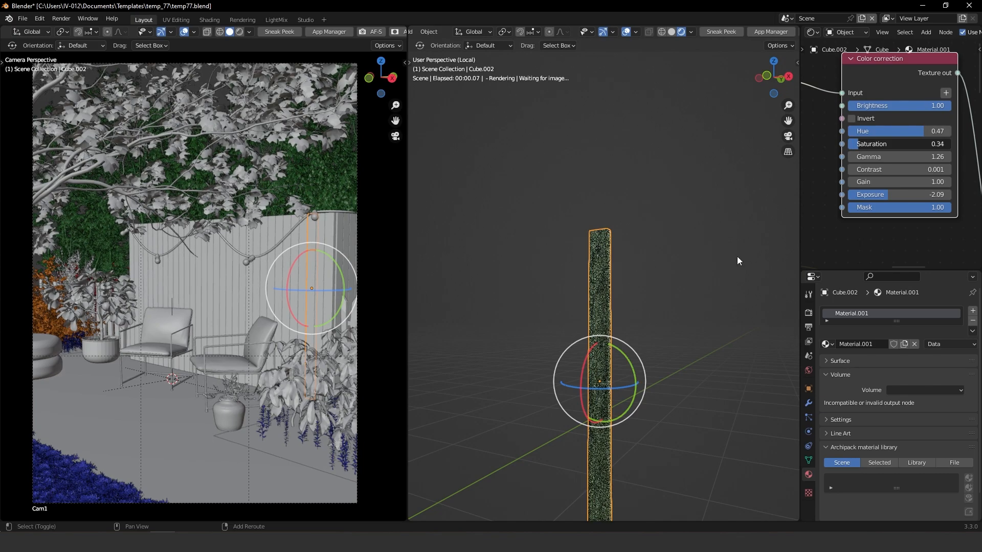
Step: Deselect the board, leave local view and examine the green plywood fence in the full camera render
left_click(737, 258)
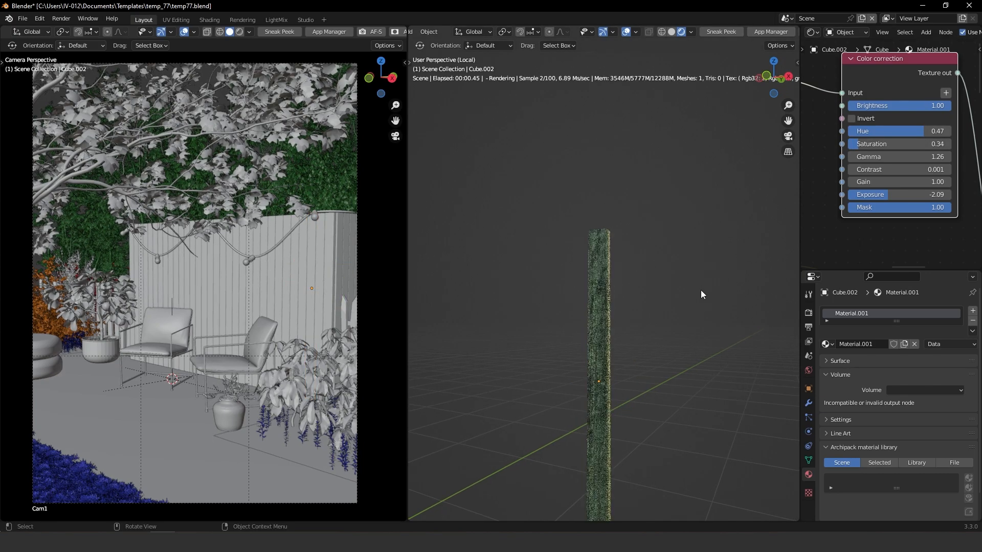
key("KP_Divide")
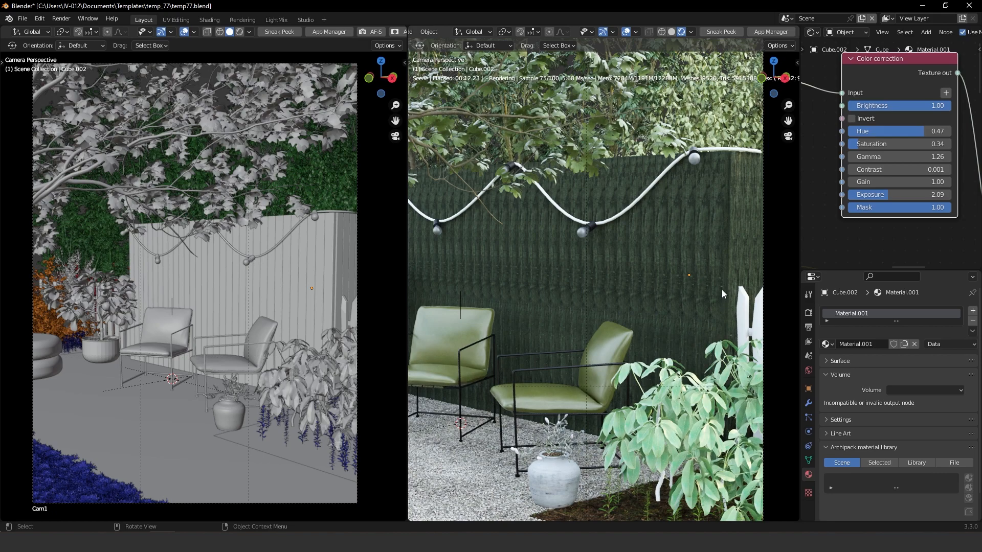
scroll(729, 216, "up", 6)
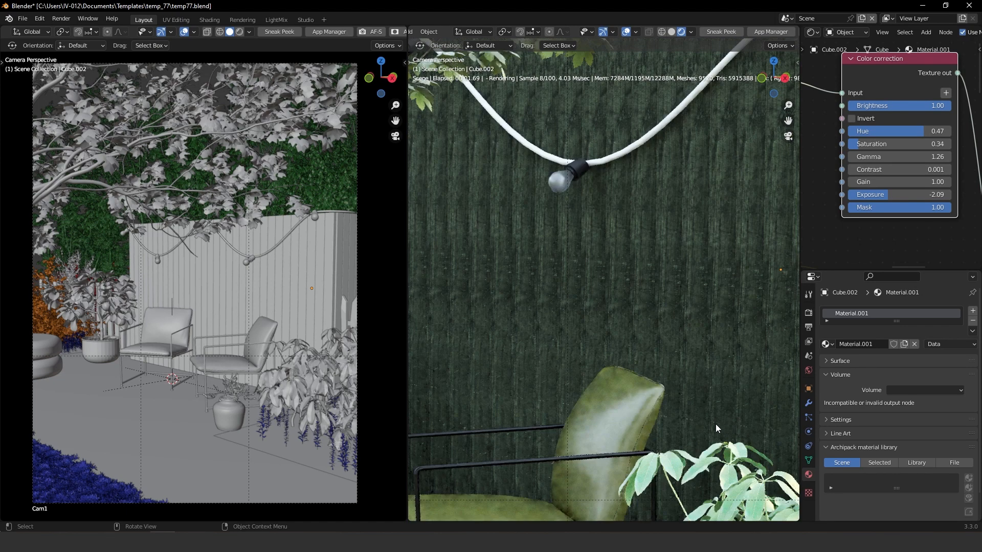
scroll(693, 404, "down", 6)
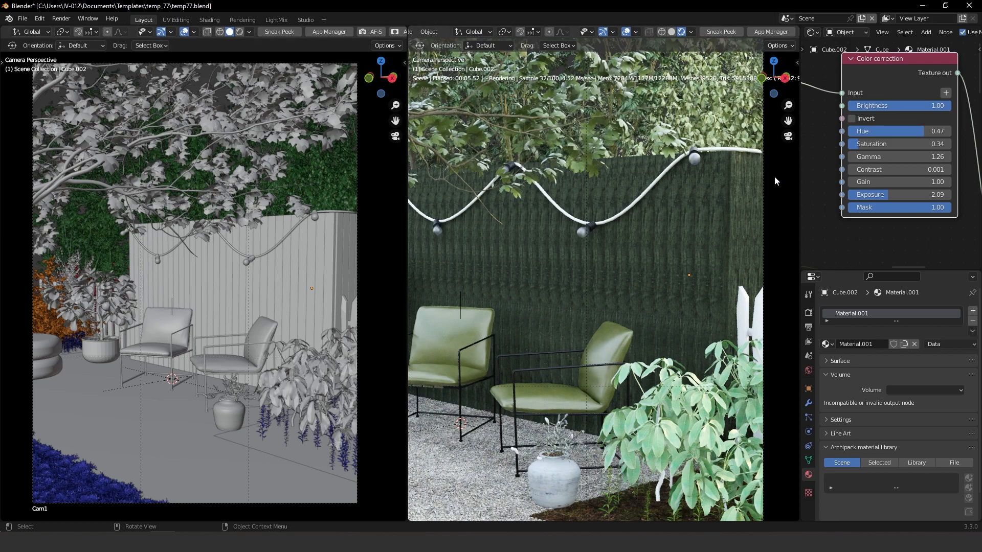
left_click(698, 214)
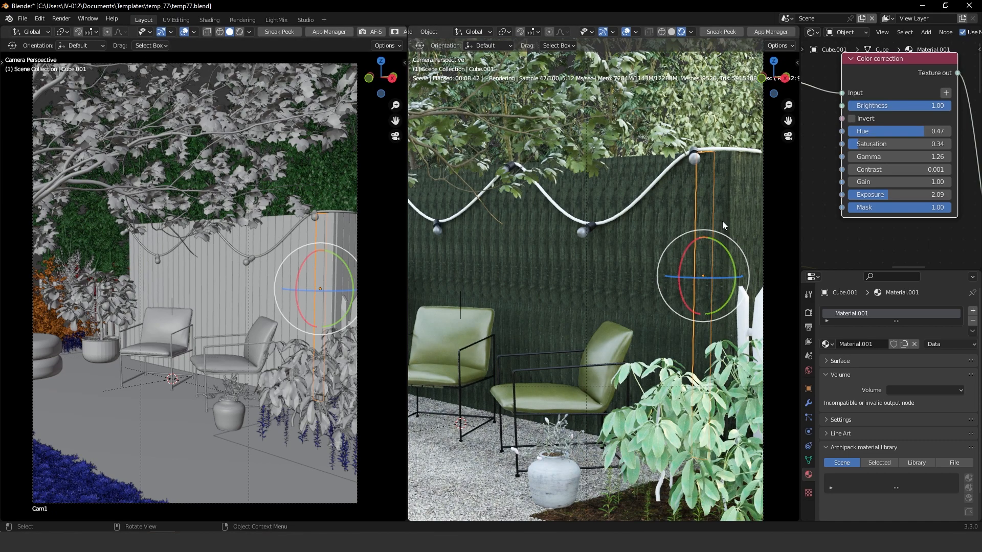
key("ctrl+Tab")
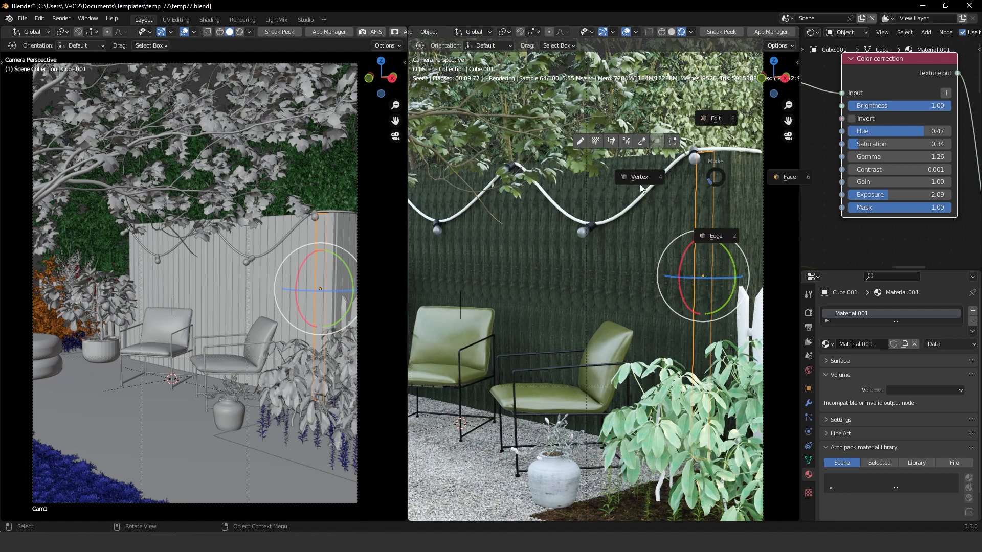
left_click(668, 164)
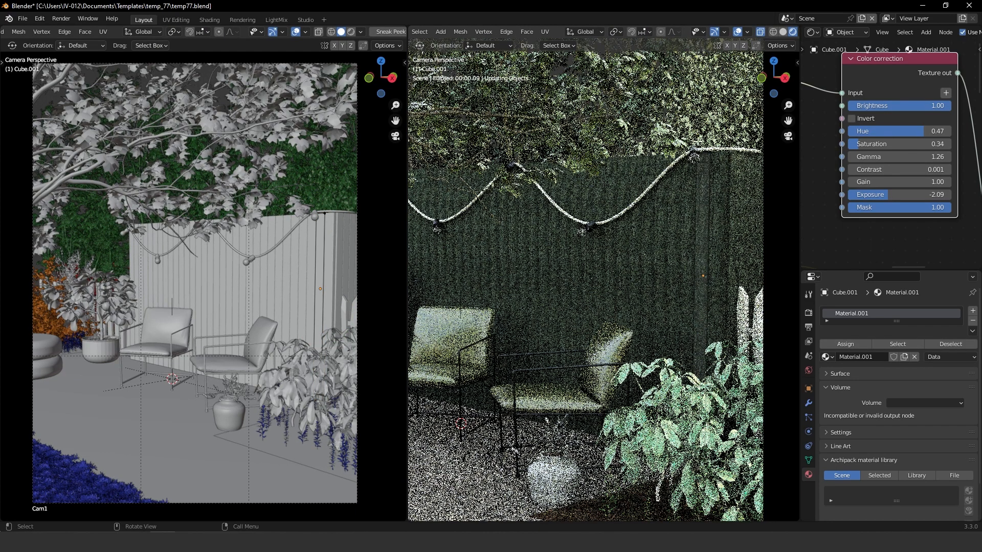
key("ctrl+Tab")
left_click(634, 158)
key("b")
left_click_drag(734, 183, 722, 179)
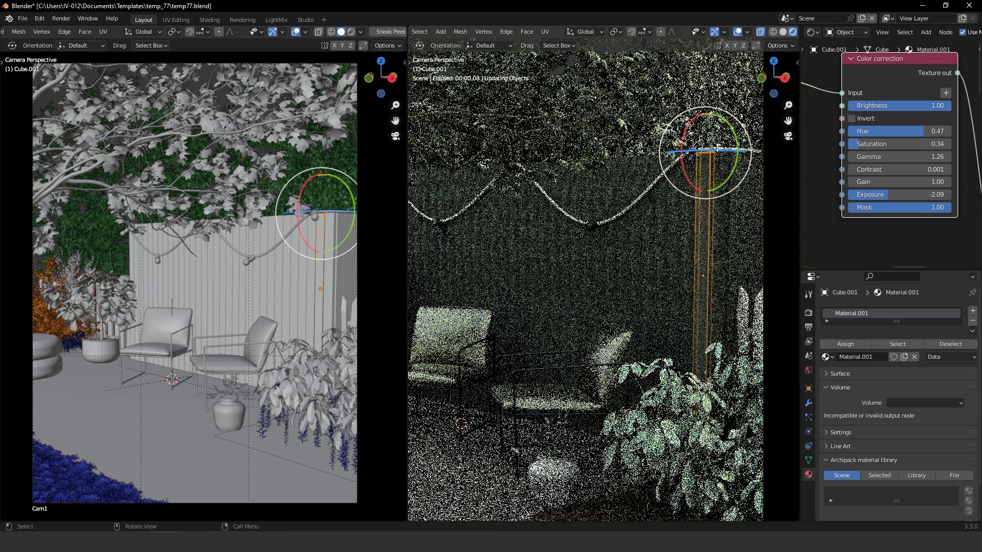
key("g")
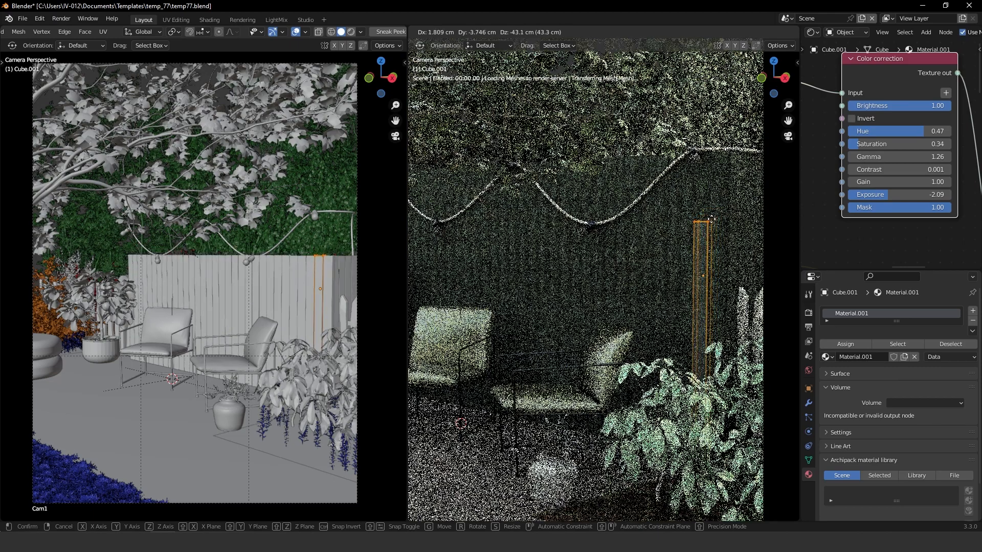
right_click(708, 226)
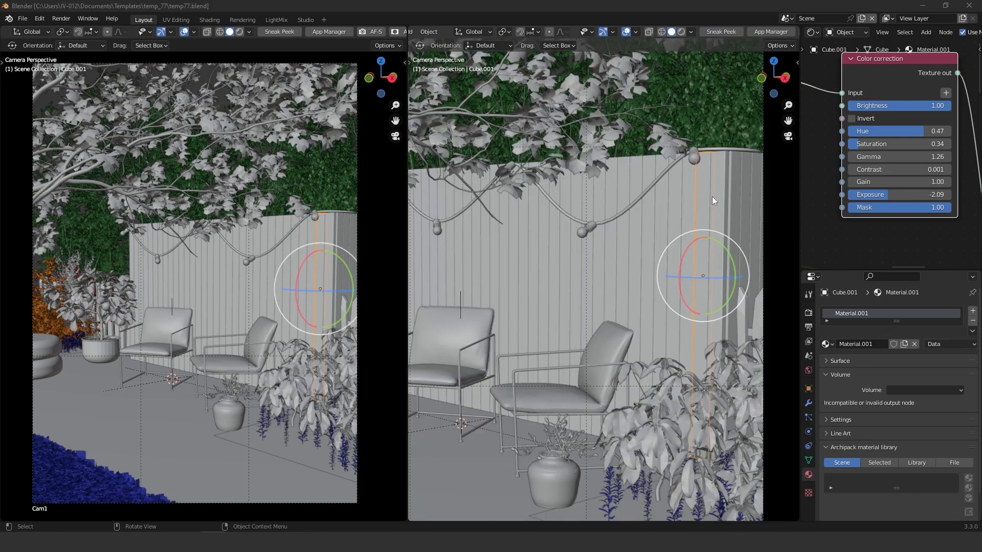
Step: Replace the second camera viewport with an Outliner and hide the Scatter5 Geonode collection
left_click(718, 206)
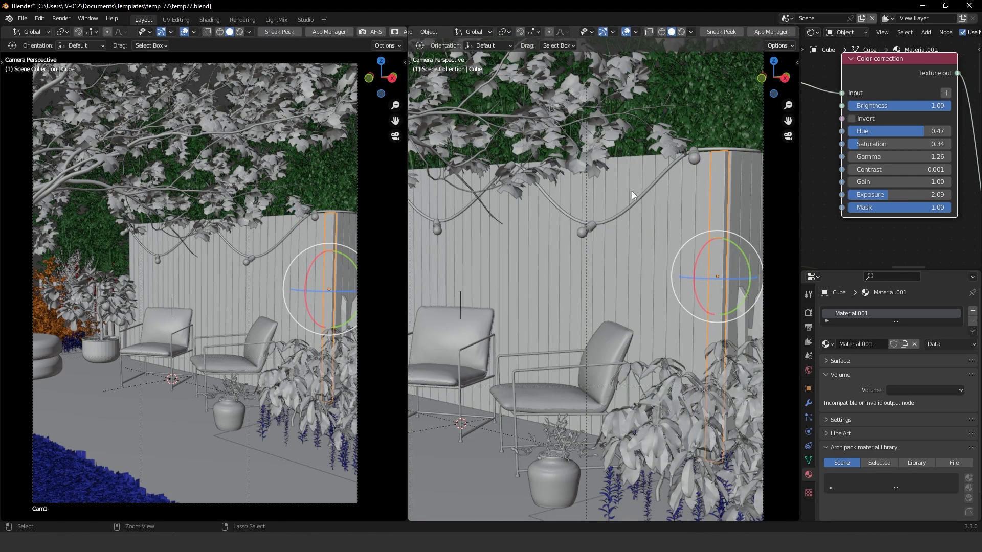
scroll(631, 186, "down", 1)
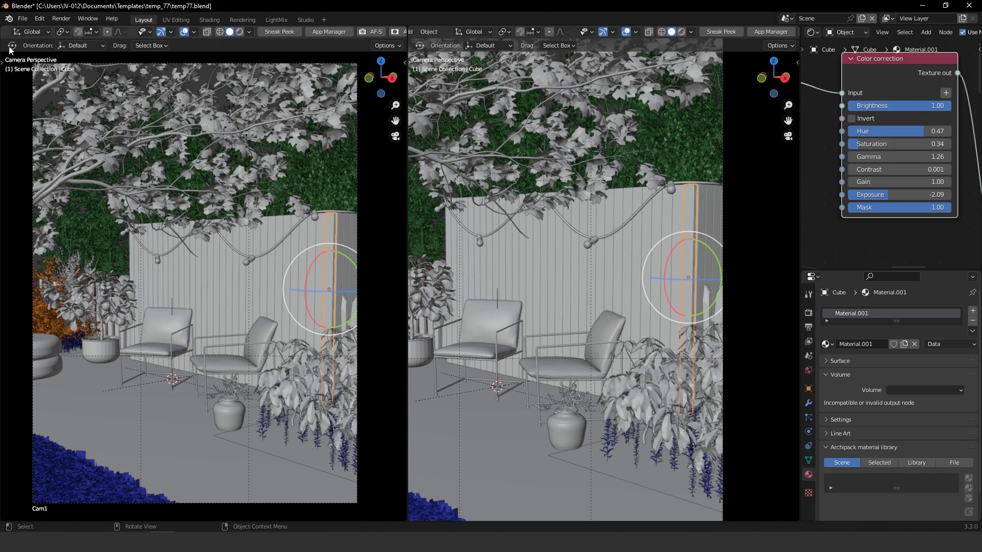
scroll(24, 32, "left", 5)
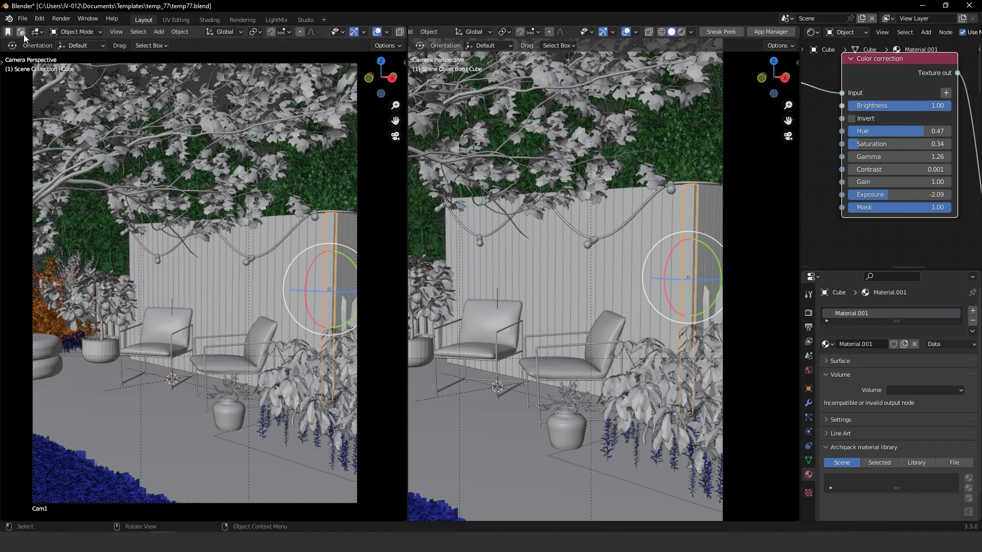
left_click(36, 32)
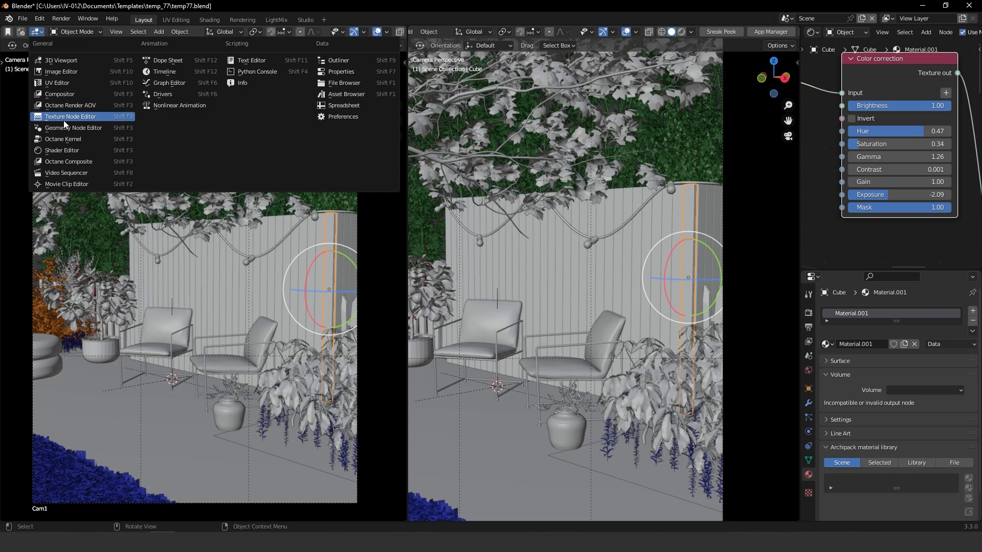
left_click(339, 61)
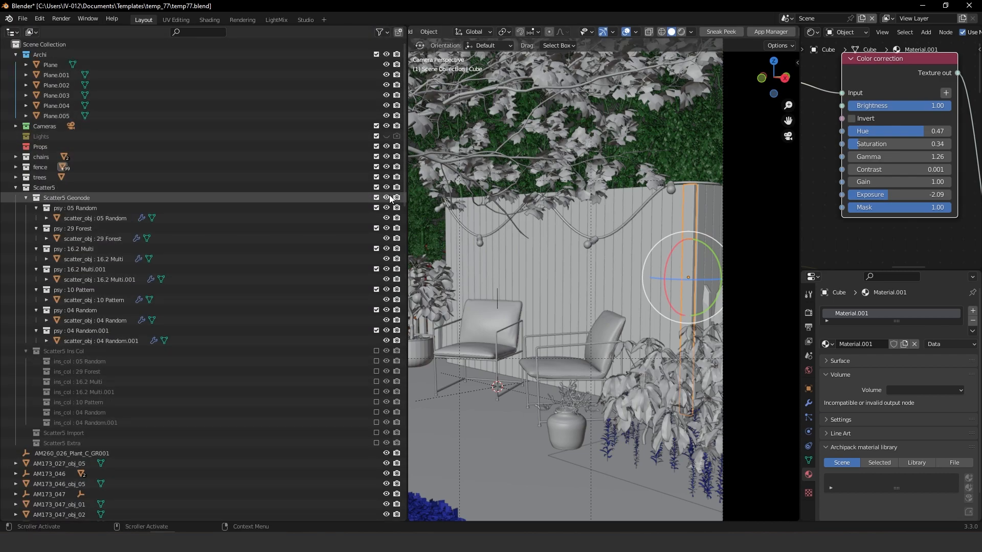
Step: Hide the overhanging tree and the backdrop plane that obstruct the tall board fence
middle_click_drag(537, 219, 598, 237)
scroll(597, 237, "down", 3)
left_click(501, 199)
key("h")
middle_click_drag(662, 242, 633, 174)
key("b")
left_click_drag(605, 144, 747, 294)
key("h")
key("b")
left_click_drag(580, 230, 655, 338)
key("h")
Step: Hide the foliage and branches of the potted tree in front of the fence
mouse_move(495, 311)
middle_mouse_down()
mouse_move(590, 296)
mouse_move(554, 370)
mouse_move(585, 300)
mouse_move(483, 312)
middle_mouse_up()
left_click(478, 321)
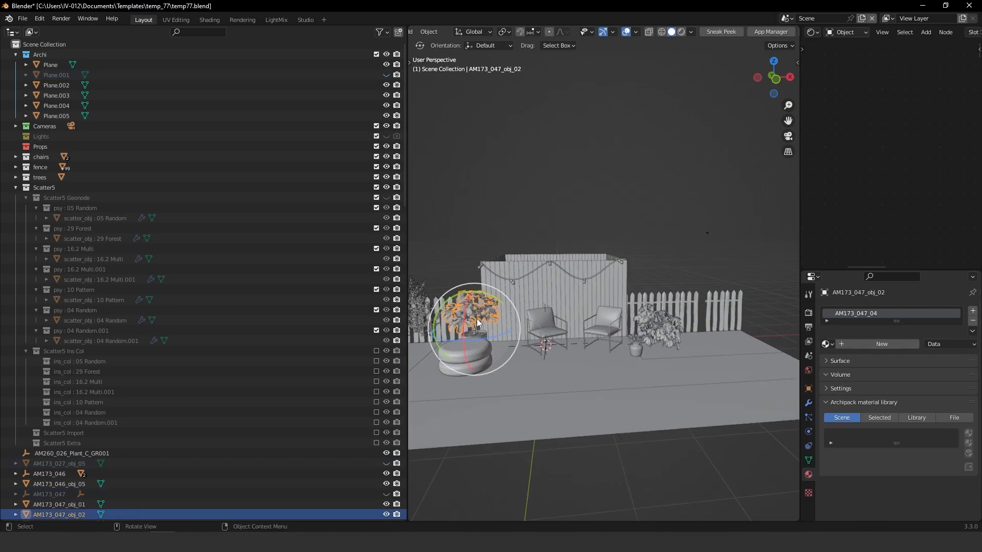
key("h")
middle_click_drag(508, 304, 481, 262)
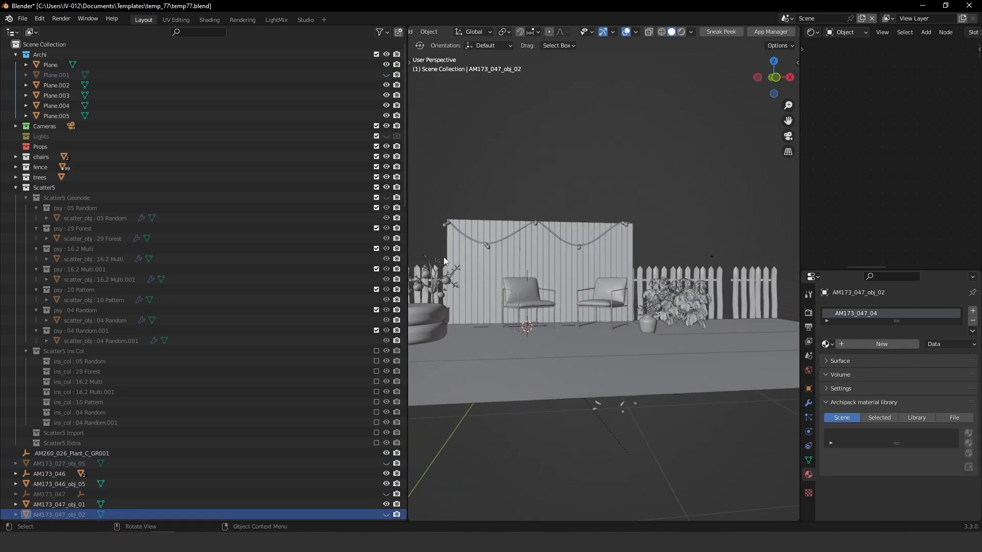
left_click(437, 282)
key("h")
Step: Select all boards of the tall fence and join them into a single object
key("b")
left_click_drag(548, 263, 642, 269)
middle_click_drag(643, 269, 578, 283)
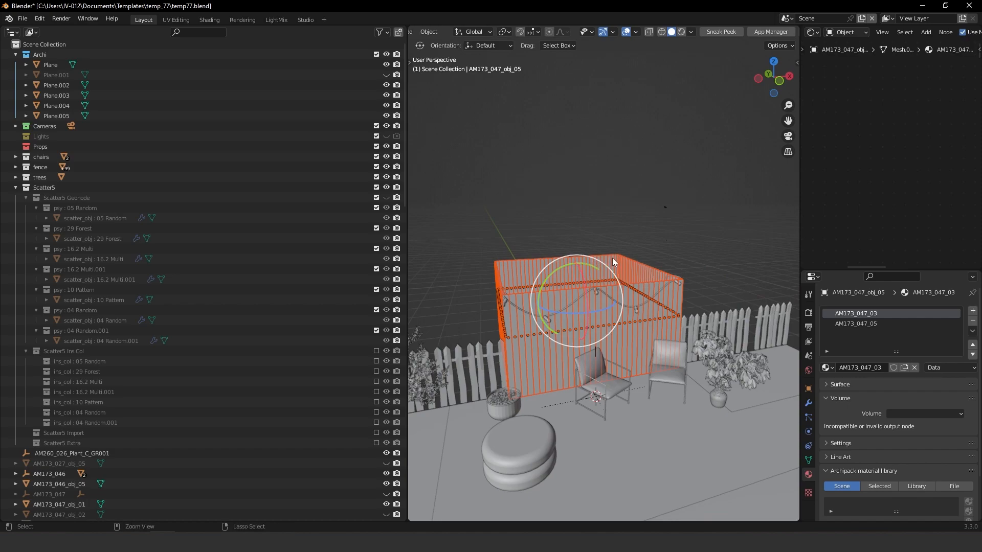
left_click(633, 299, "ctrl")
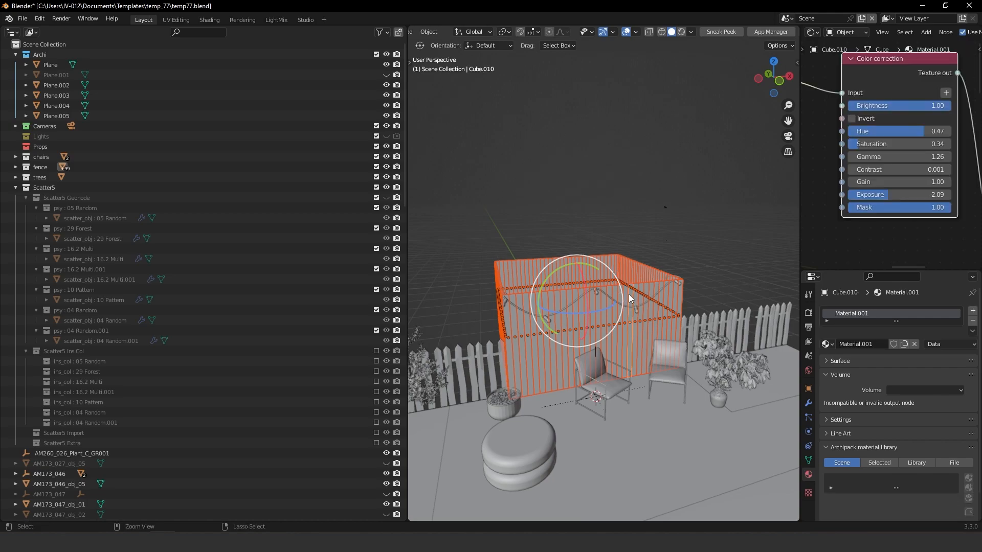
middle_click_drag(625, 302, 560, 305)
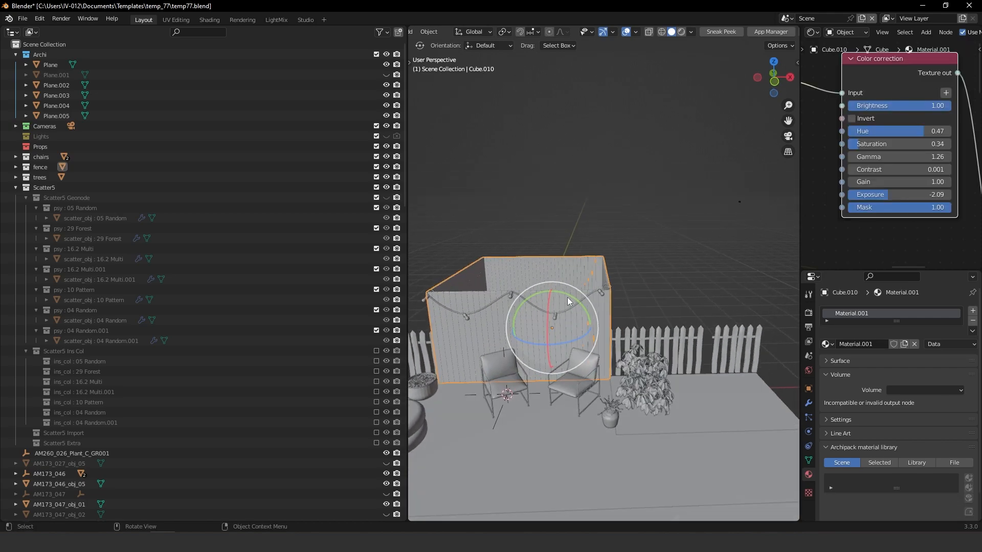
key("g")
right_click(567, 205)
Step: Unwrap the whole joined fence mesh with Smart UV Project at its default settings and return to Object Mode
key("Tab")
left_click(650, 243)
key("a")
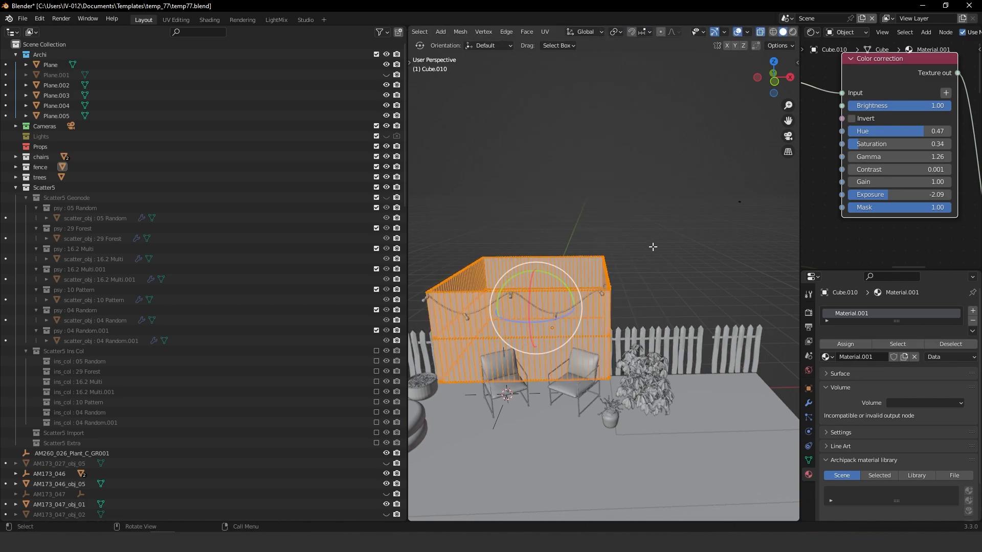
key("u")
left_click(611, 247)
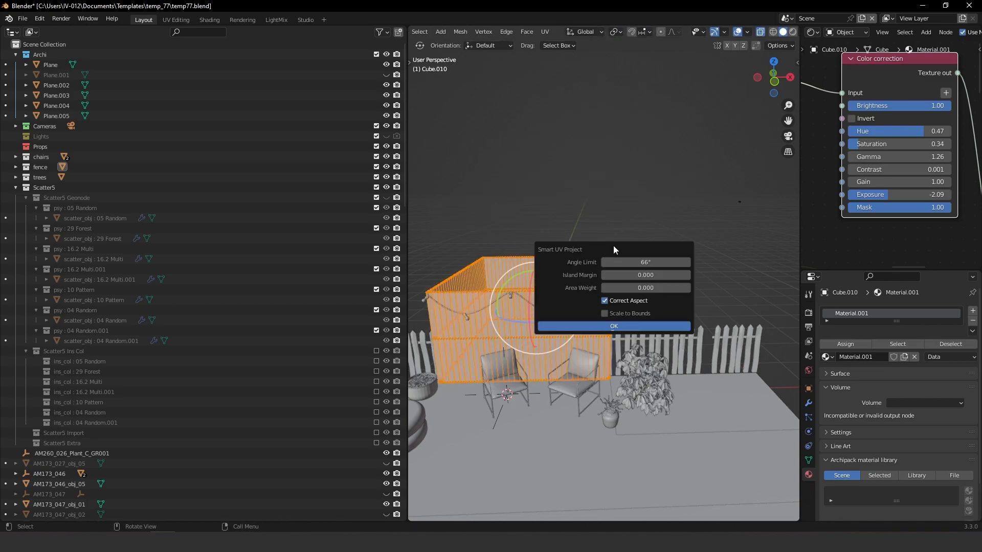
left_click(620, 323)
middle_click_drag(612, 296, 605, 301)
key("Tab")
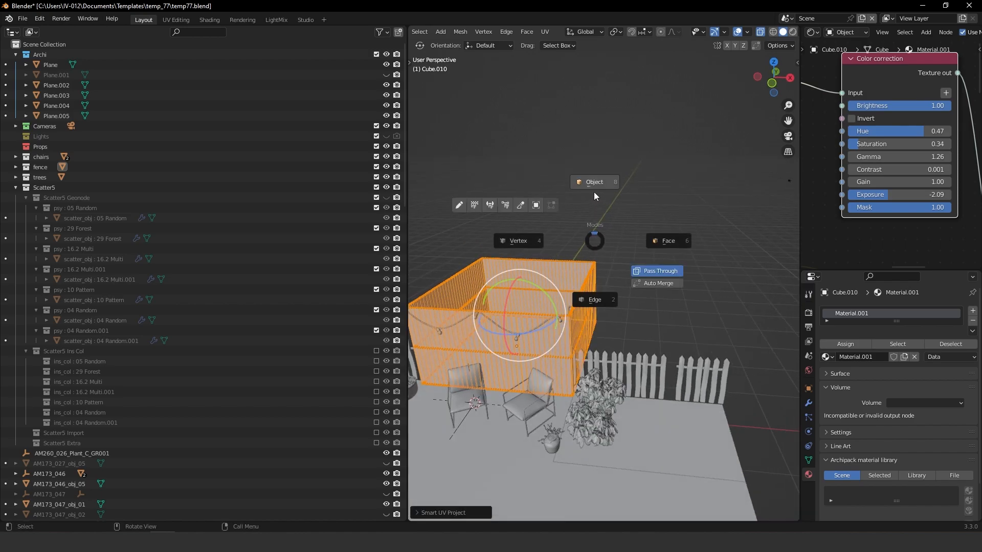
left_click(593, 189)
Step: Unhide all objects and the Scatter5 Geonode collection, and return to the rendered camera view
middle_click_drag(618, 237, 607, 239)
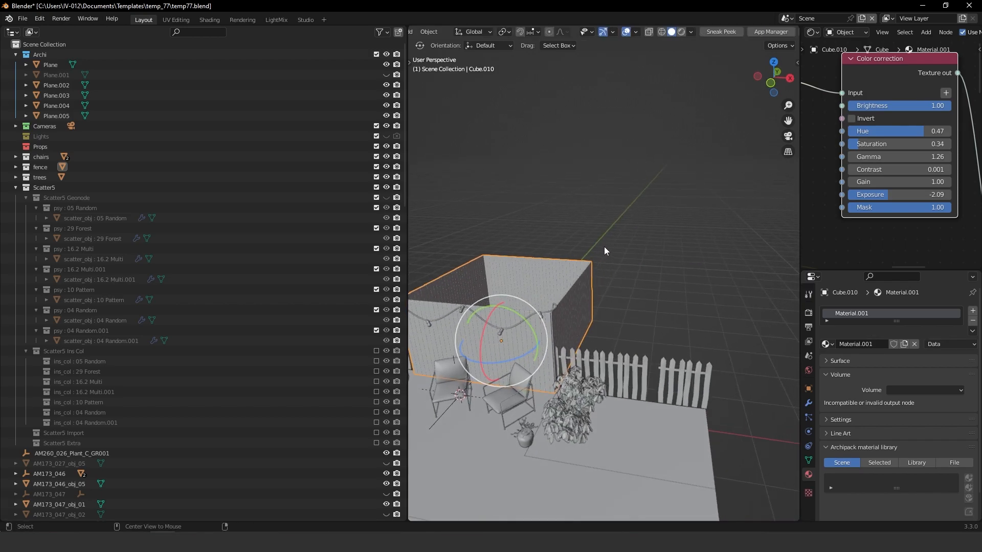
key("alt+h")
key("KP_0")
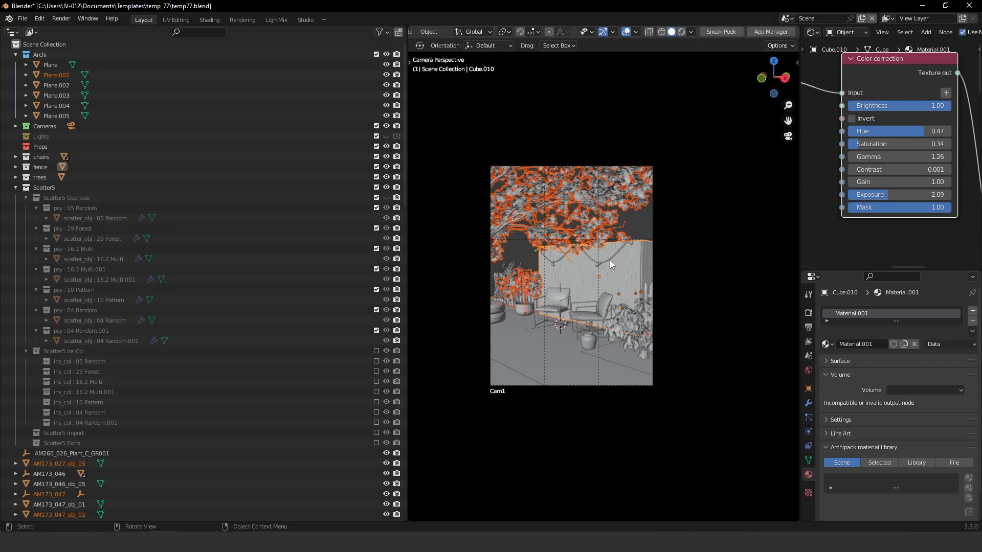
scroll(609, 276, "up", 3)
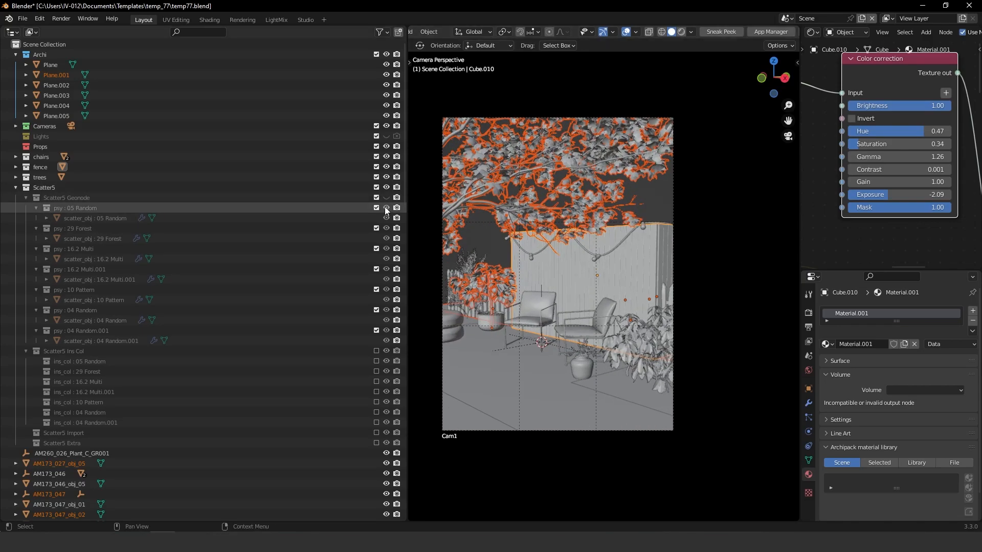
left_click(386, 197)
scroll(640, 237, "up", 2)
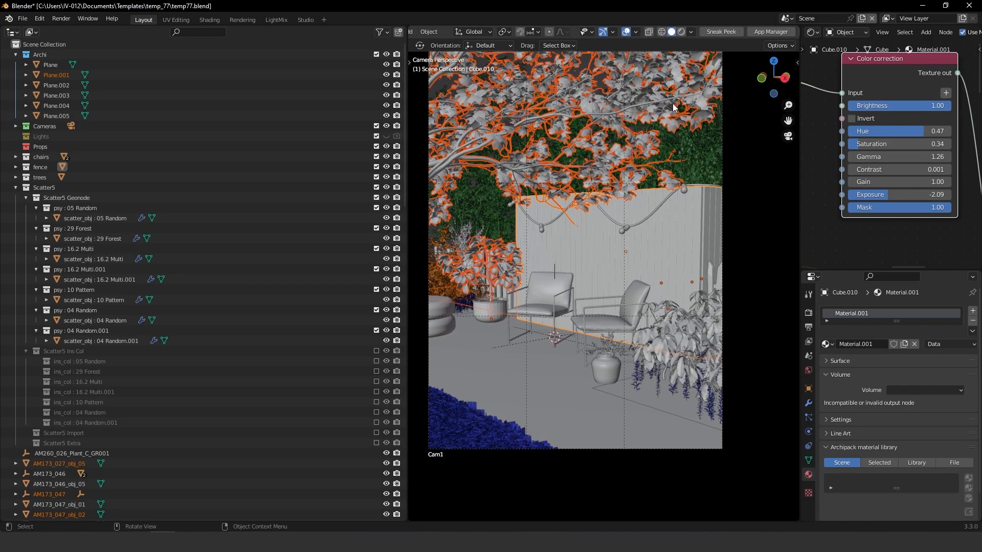
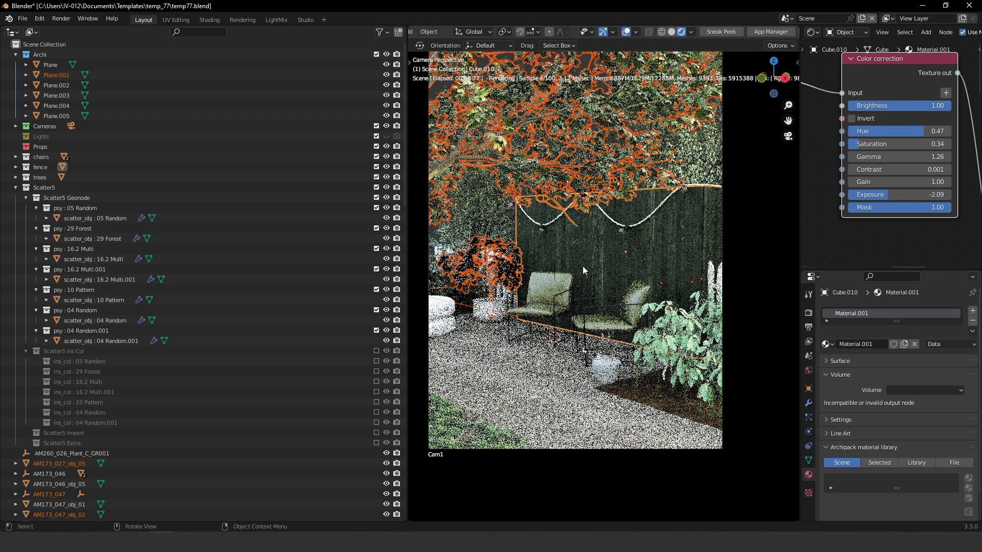
left_click(636, 301)
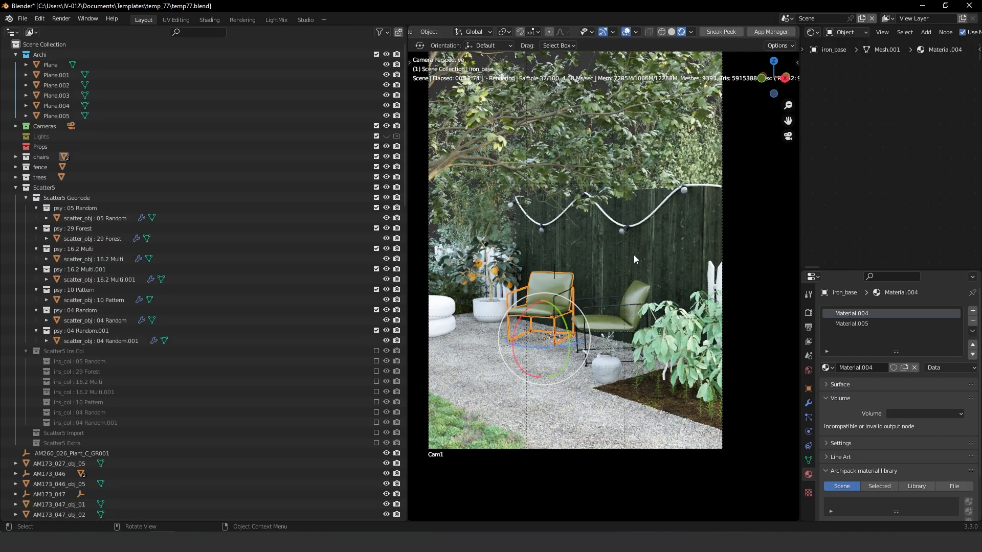
Step: Scale the tall fence's plywood texture to 0.1 on all axes in its Transform value node
scroll(665, 210, "up", 4)
scroll(665, 210, "up", 6)
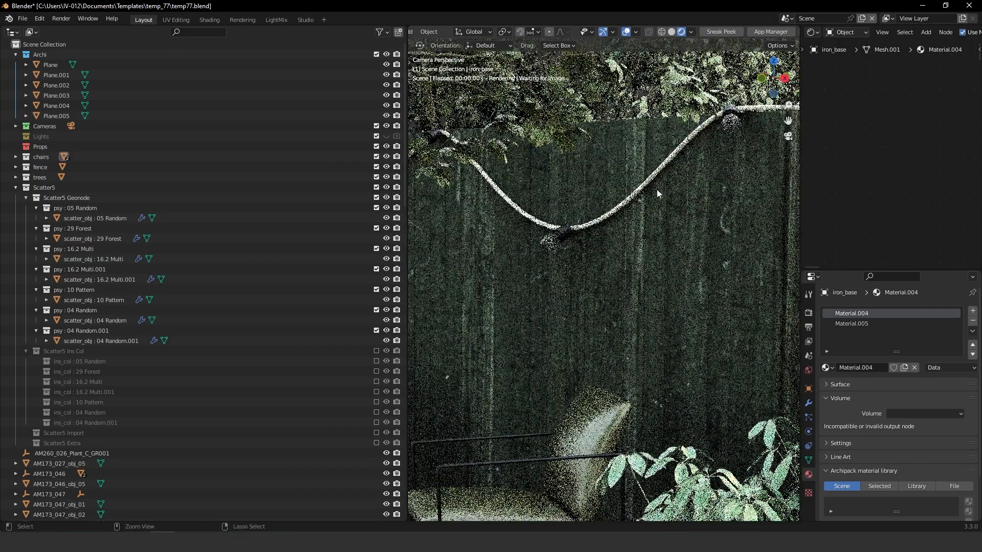
scroll(670, 215, "up", 3)
scroll(661, 238, "down", 4)
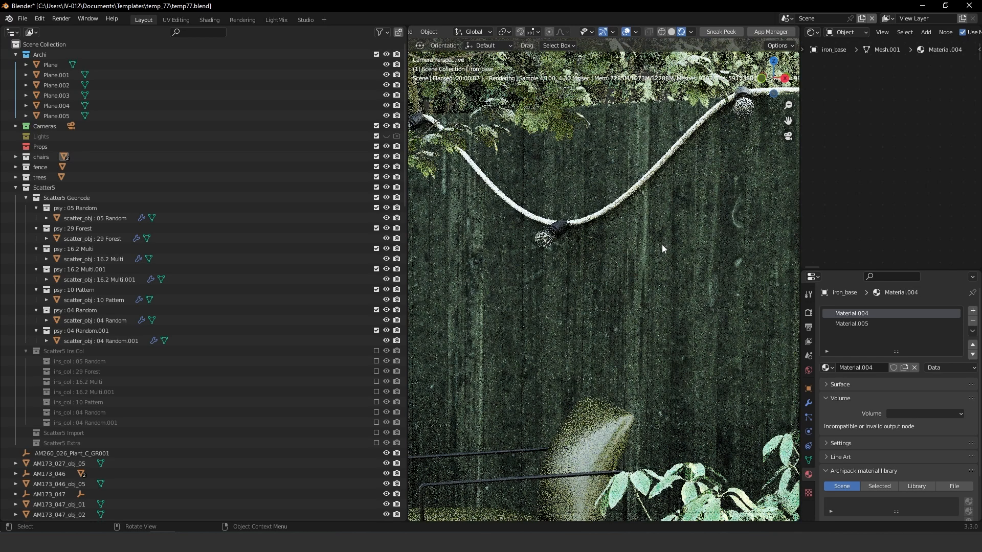
left_click(662, 251)
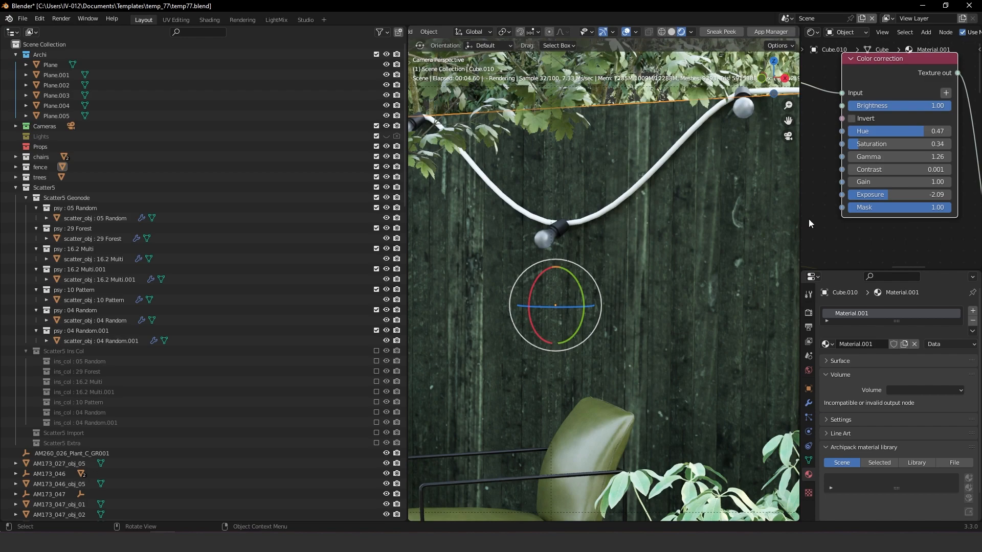
scroll(947, 152, "down", 4)
middle_click_drag(946, 152, 980, 133)
middle_click_drag(813, 163, 924, 163)
scroll(880, 163, "up", 4)
scroll(859, 176, "up", 2)
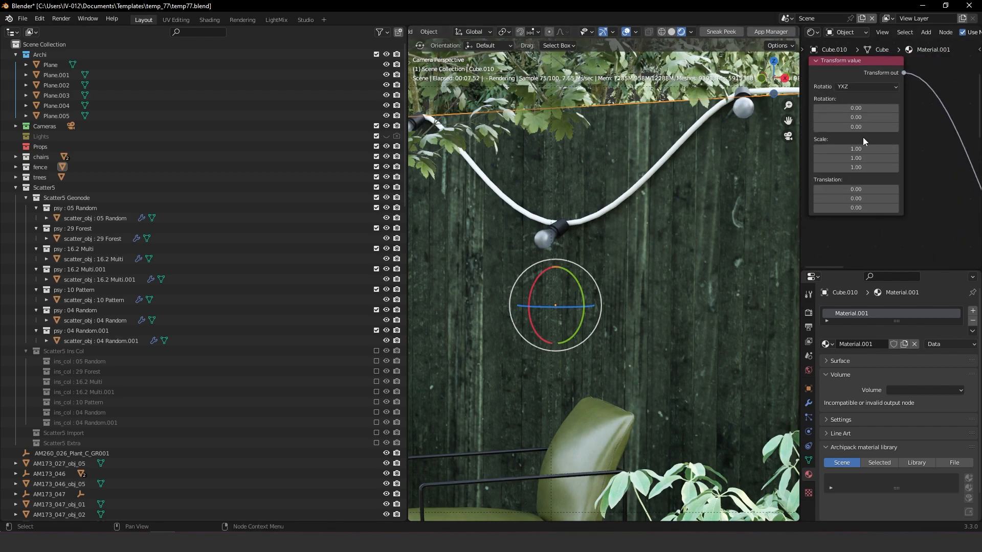
left_click_drag(861, 178, 859, 180)
type("0.1")
key("Return")
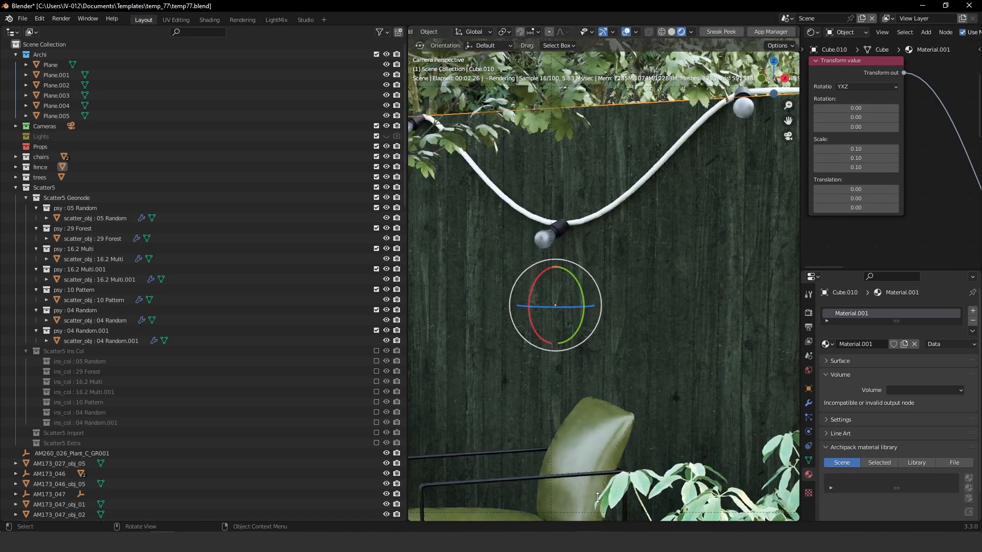
Step: Select a white picket at the garden's edge and switch the viewport to solid shading
middle_click_drag(617, 228, 575, 284, "ctrl")
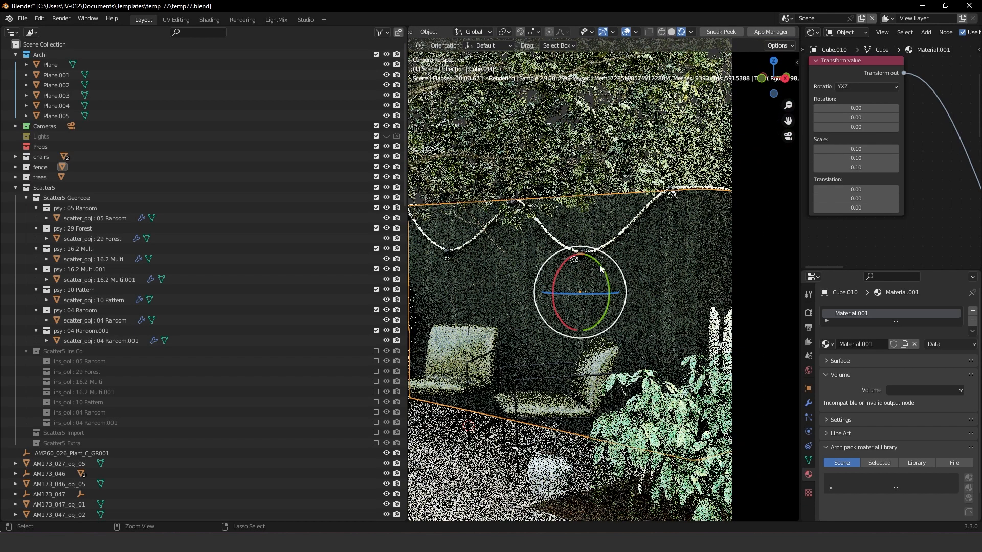
middle_click_drag(636, 283, 694, 275, "shift")
middle_click_drag(722, 212, 720, 230, "ctrl")
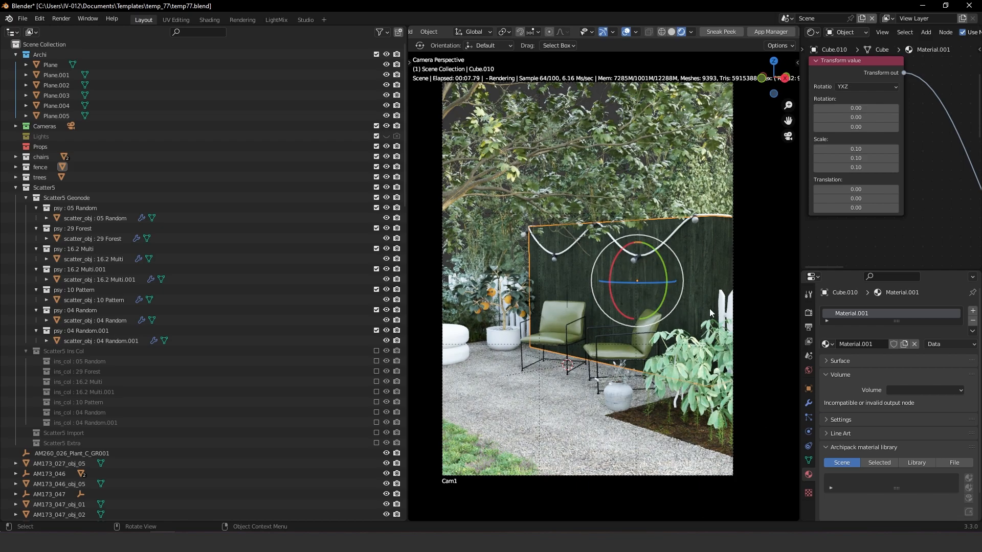
left_click(725, 309)
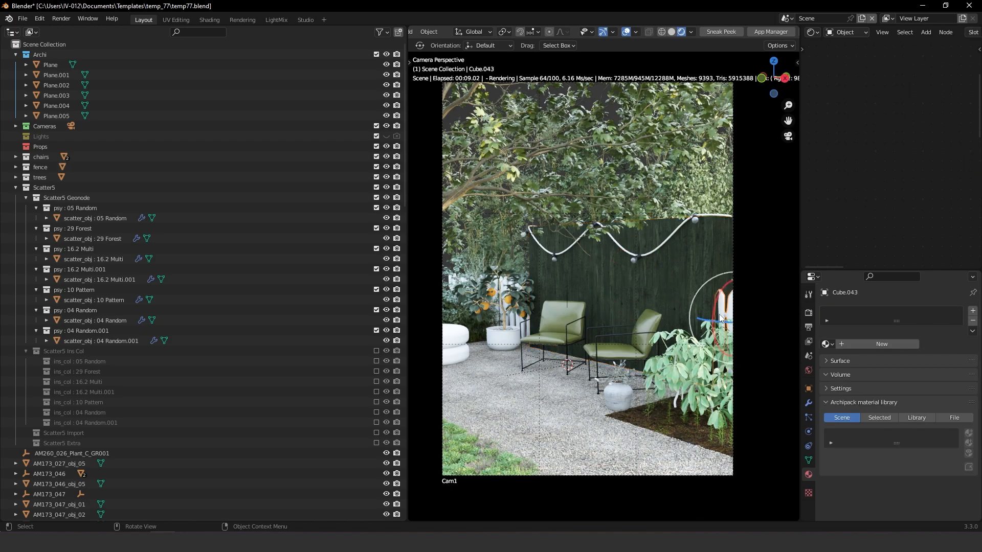
left_click(672, 32)
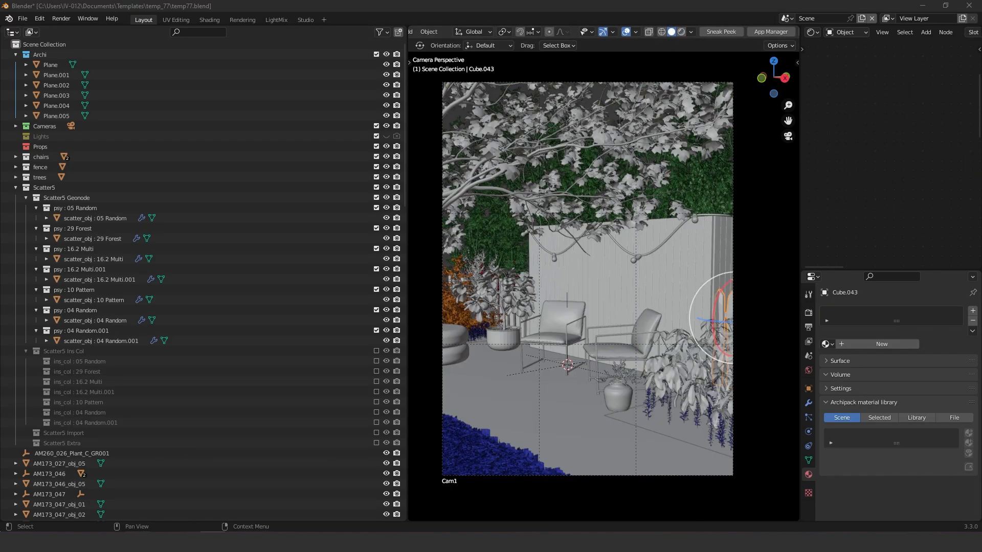
Step: Switch to Quixel Bridge and browse the Surfaces / Wood / Plank category for the Mossy Wooden Planks material
left_click(138, 532)
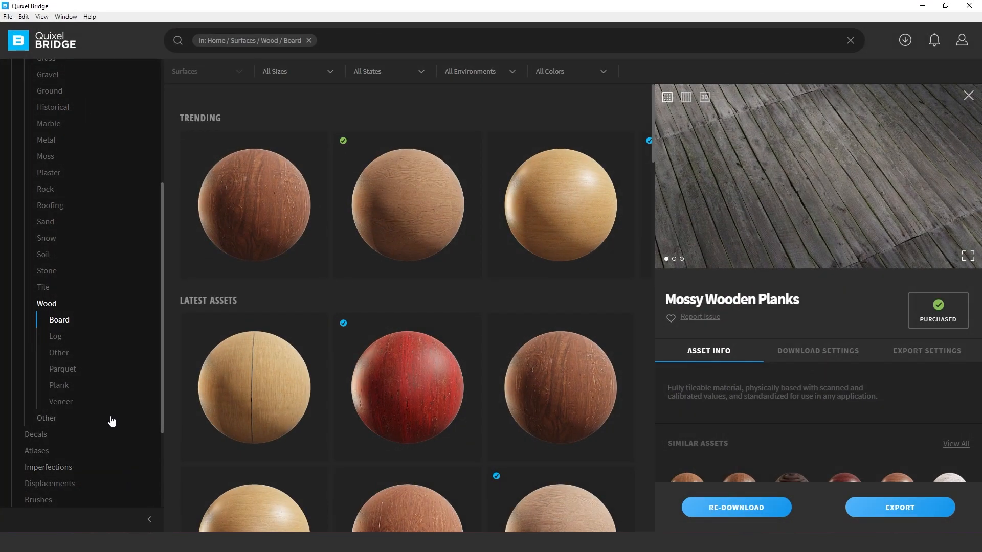
left_click(59, 386)
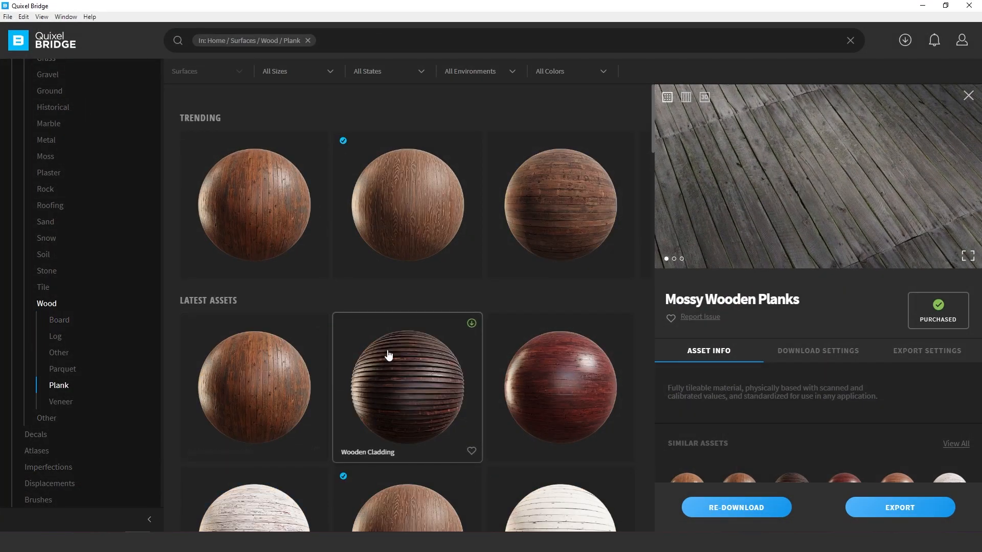
scroll(473, 393, "down", 12)
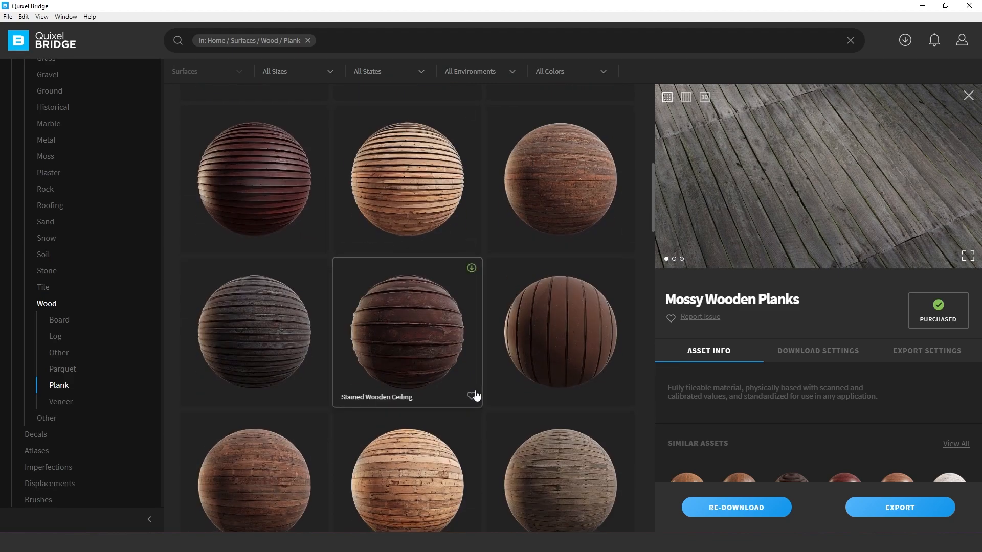
scroll(476, 396, "down", 6)
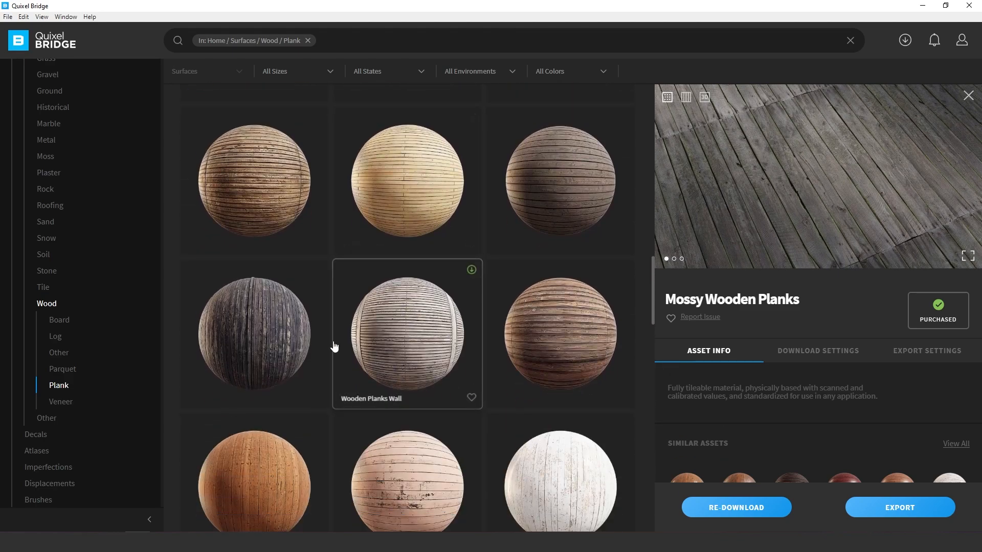
scroll(417, 340, "down", 8)
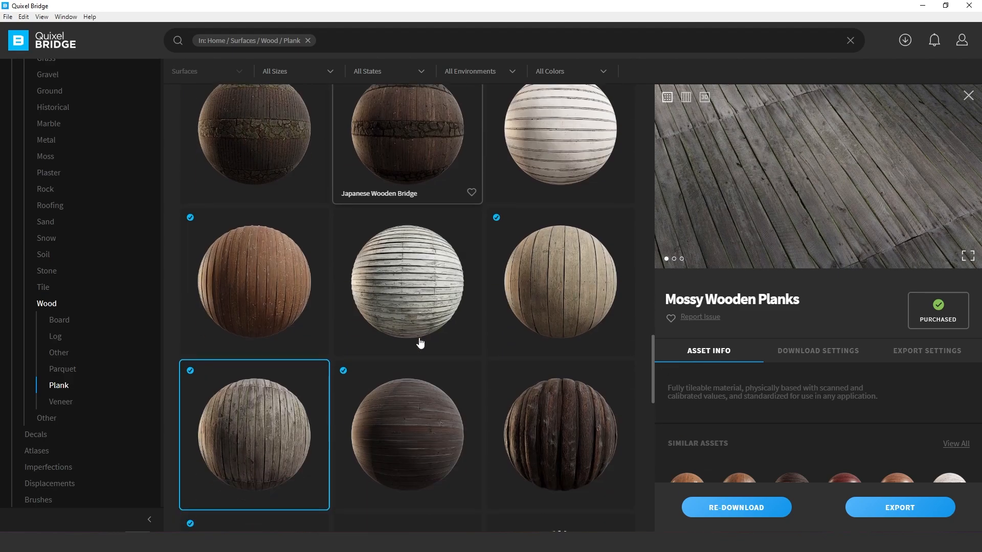
scroll(420, 343, "up", 2)
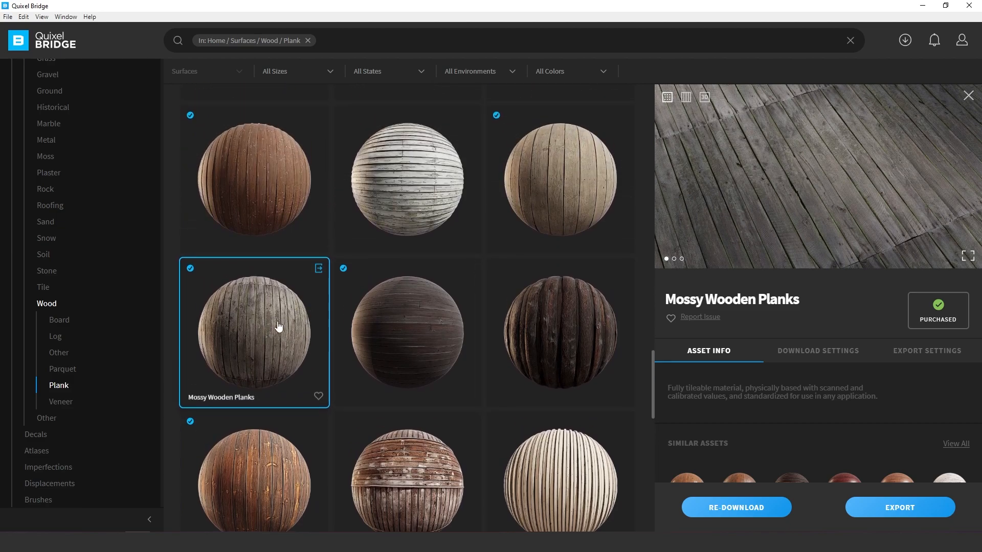
Step: Go to the downloaded files of the Mossy Wooden Planks surface and return to Blender
right_click(279, 326)
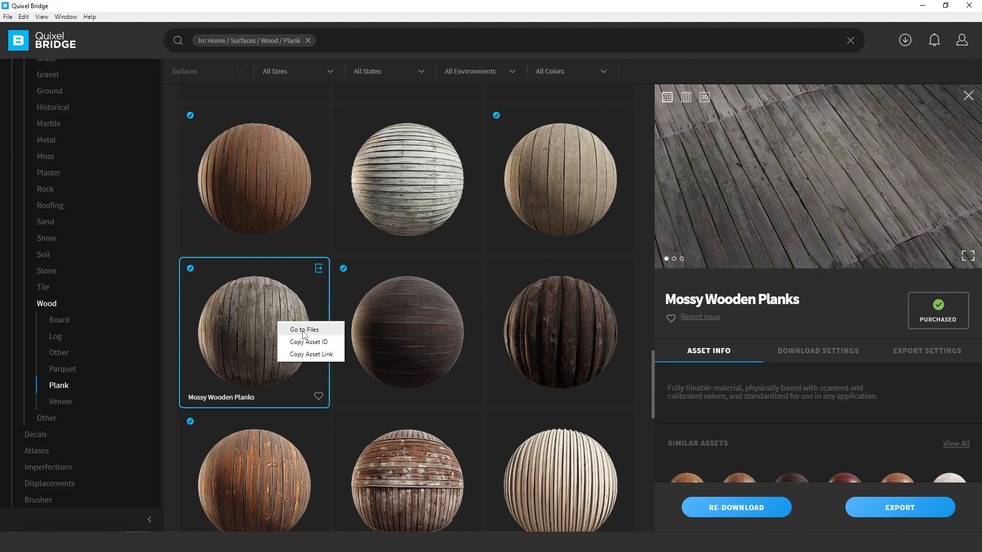
left_click(304, 331)
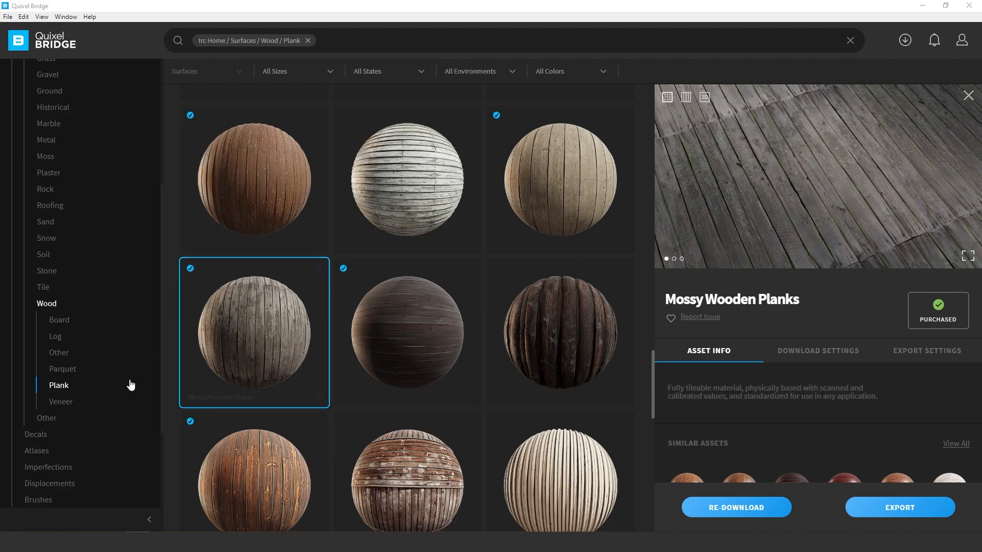
scroll(393, 358, "down", 3)
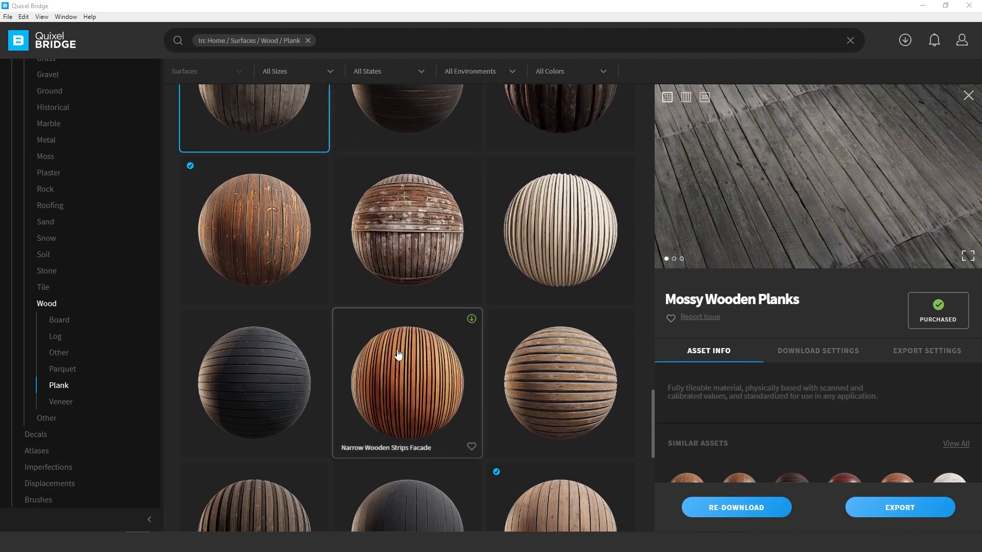
scroll(400, 353, "up", 3)
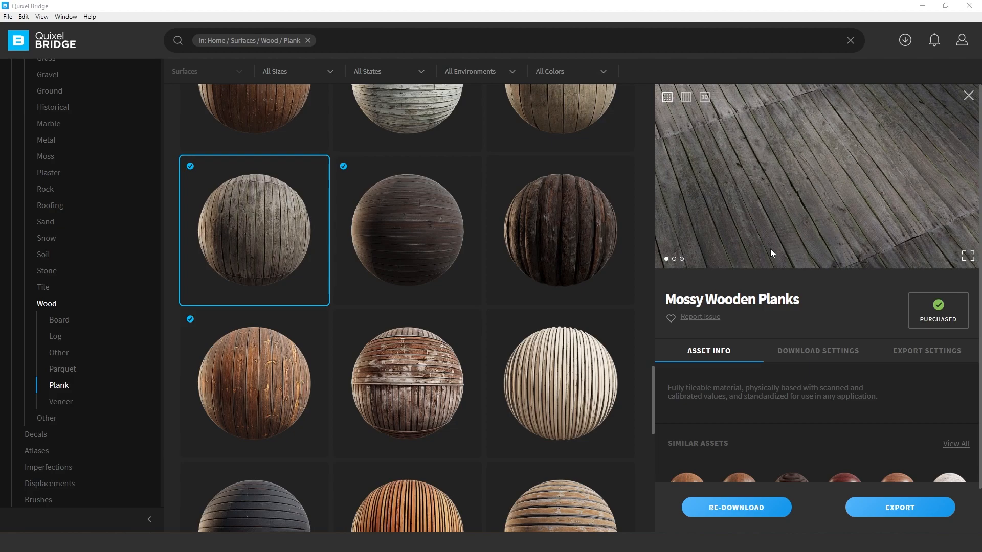
left_click(922, 6)
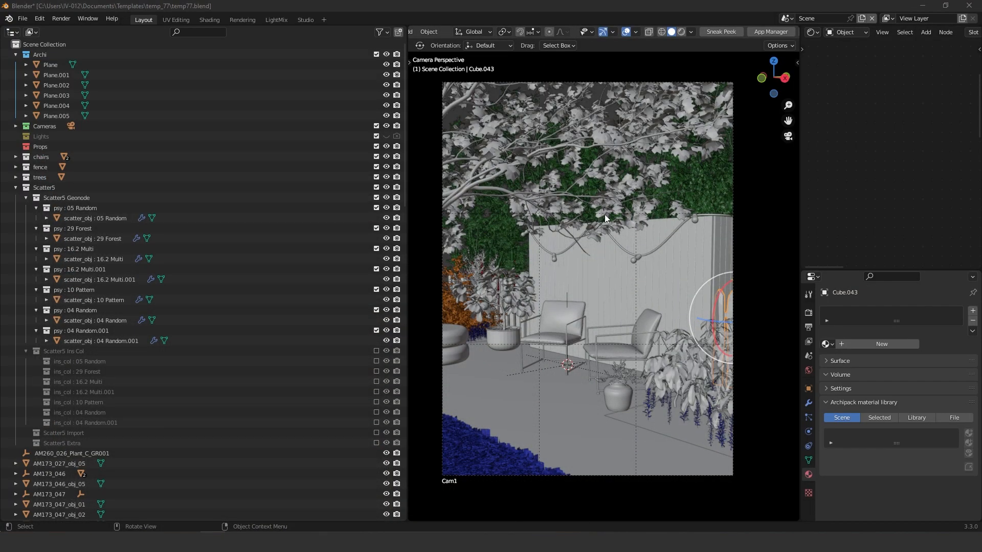
Step: Isolate the picket fence piece Cube.043 in local view and enter Edit Mode
middle_click_drag(614, 205, 624, 295)
scroll(654, 289, "up", 3)
middle_click_drag(731, 300, 570, 240, "shift")
scroll(588, 225, "up", 4)
middle_click_drag(602, 211, 536, 271)
key("KP_Divide")
key("Tab")
Step: Separate the fence picket with the widest gap from the other two into its own object and select it in Object Mode
left_click(736, 200)
middle_click_drag(676, 206, 714, 138)
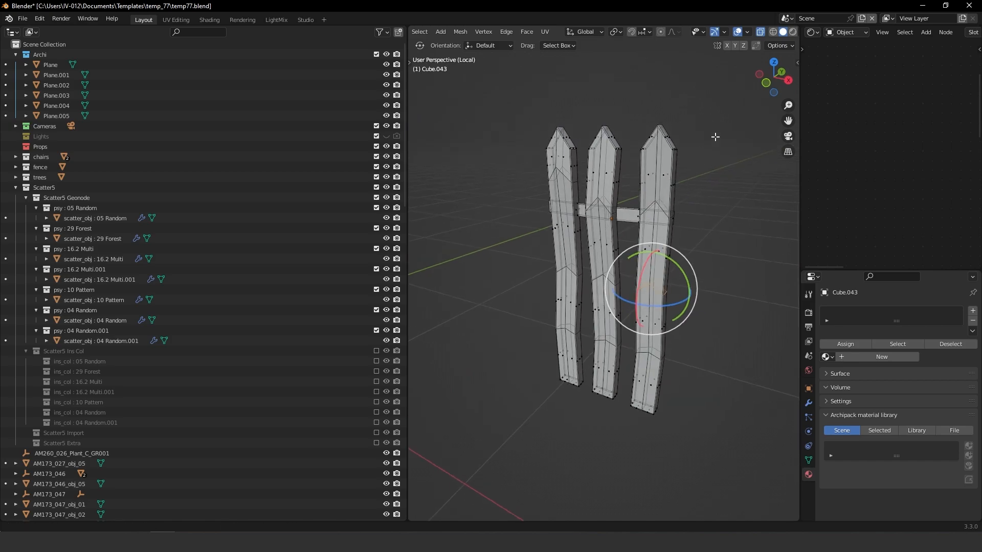
scroll(714, 138, "up", 4)
middle_click_drag(678, 177, 642, 197)
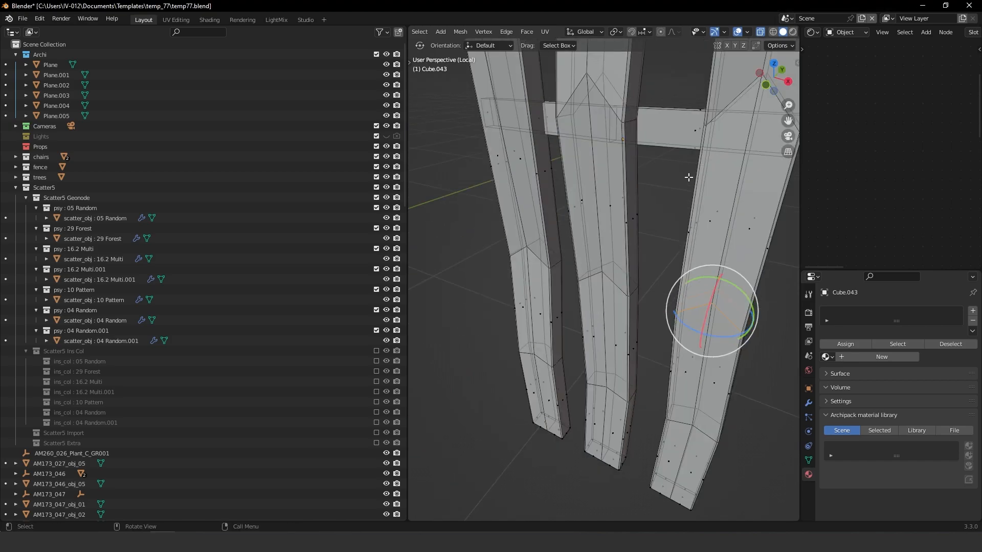
scroll(644, 224, "down", 5)
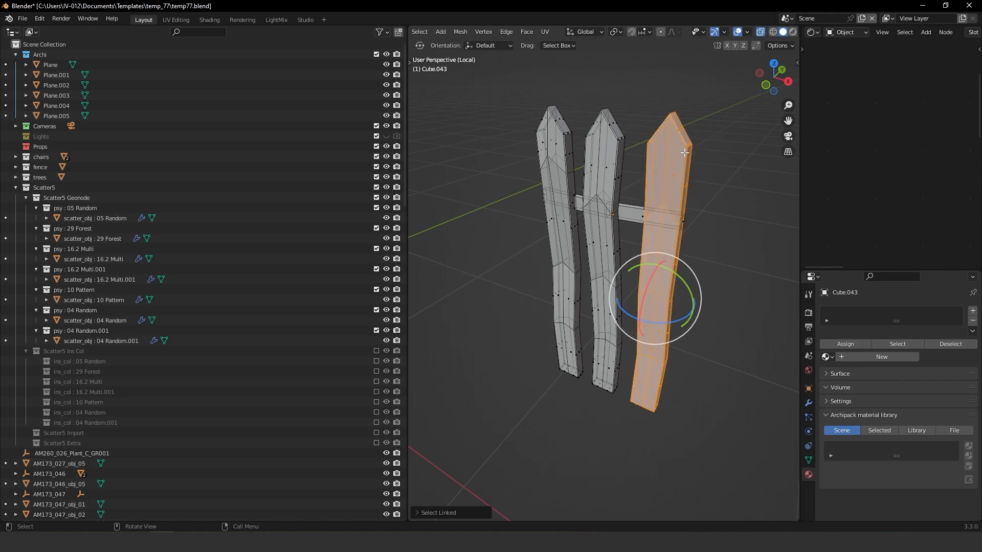
key("p")
left_click(652, 157)
key("Tab")
left_click(666, 83)
left_click(696, 93)
left_click(674, 171)
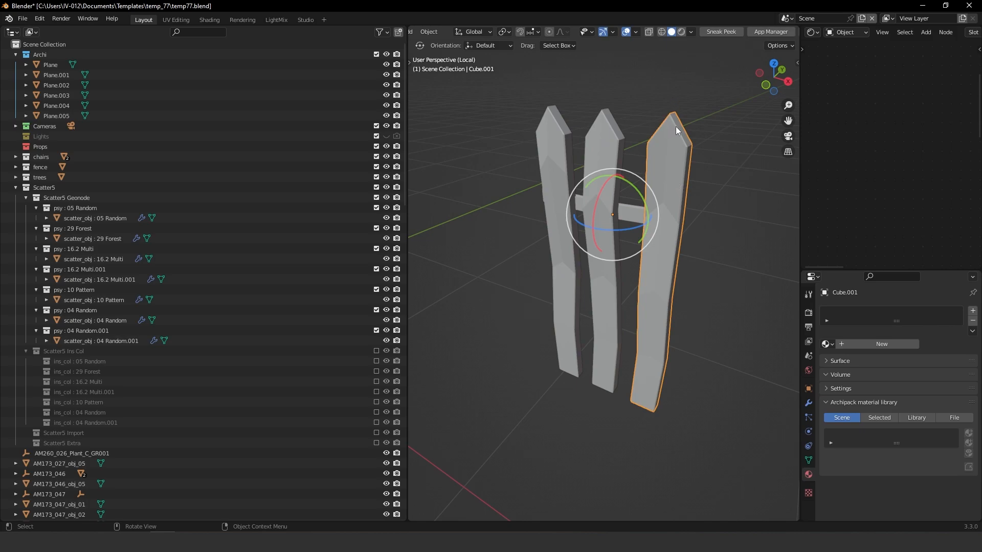
Step: Create a new material for the separated picket
scroll(698, 144, "down", 2)
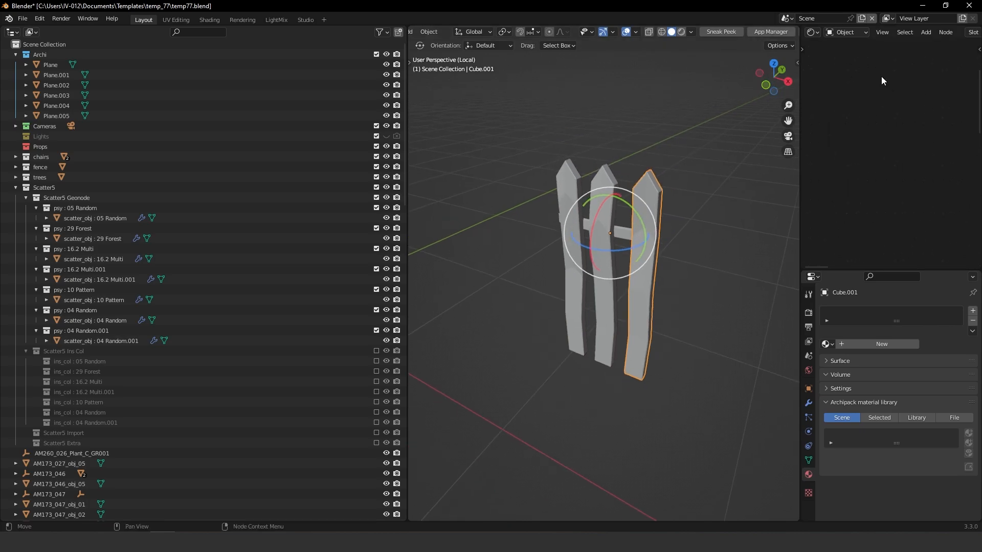
left_click(872, 345)
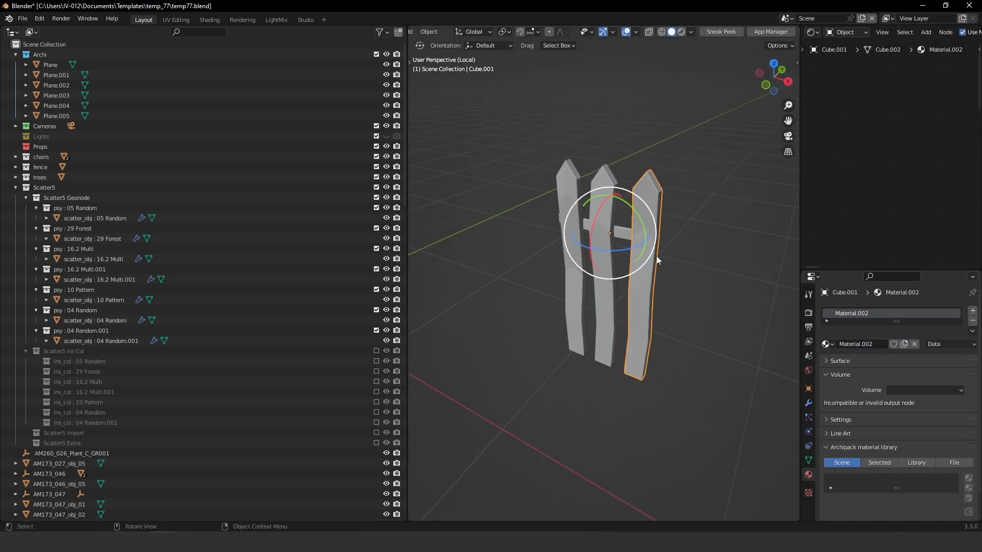
Step: Change the Outliner area to the UV Editor, check the separated picket's UV layout in Edit Mode, and return to Object Mode
left_click(11, 32)
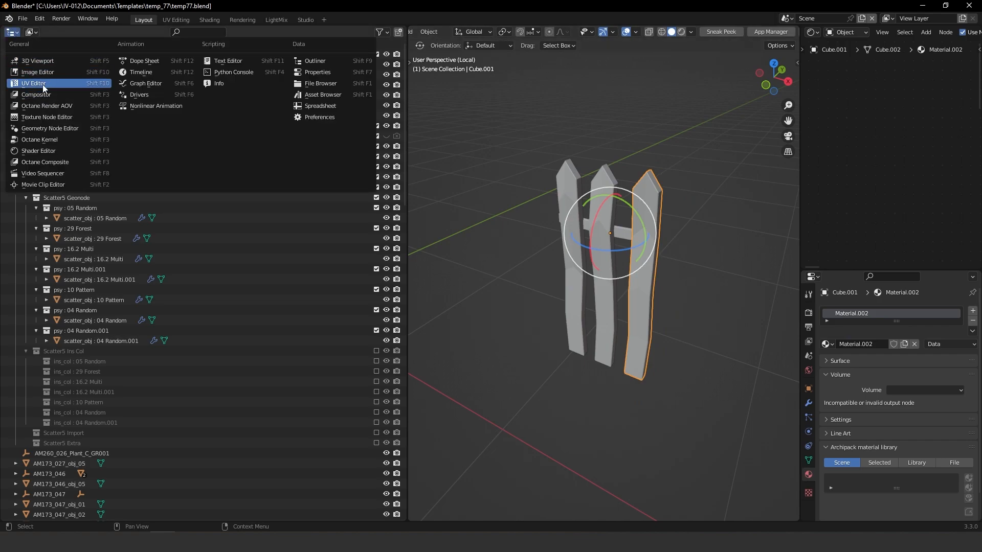
left_click(61, 106)
key("Tab")
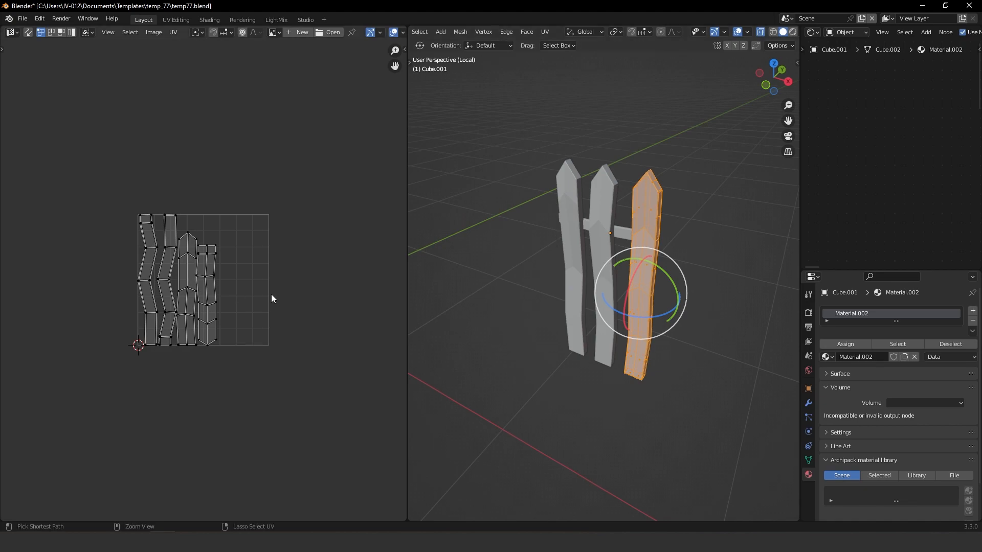
scroll(128, 265, "up", 2)
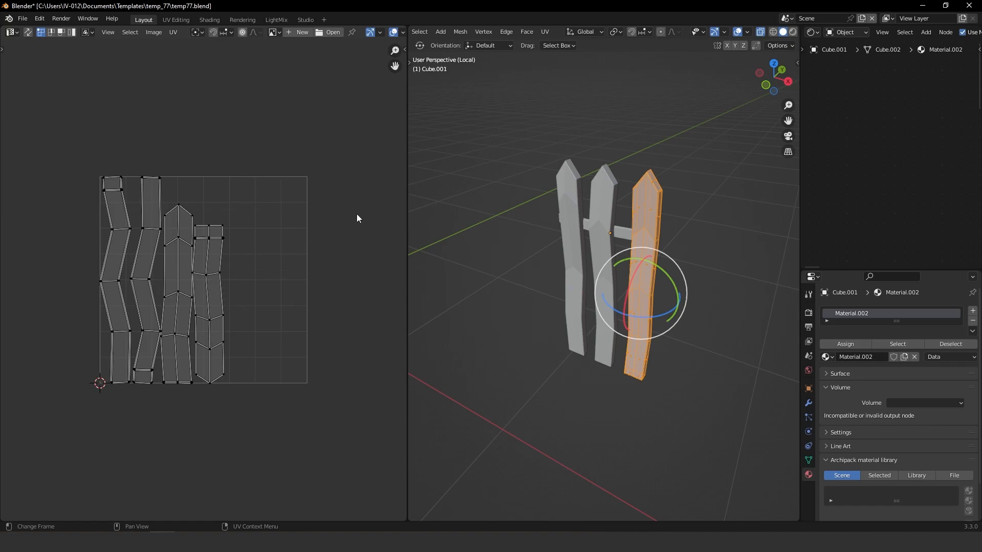
key("Tab")
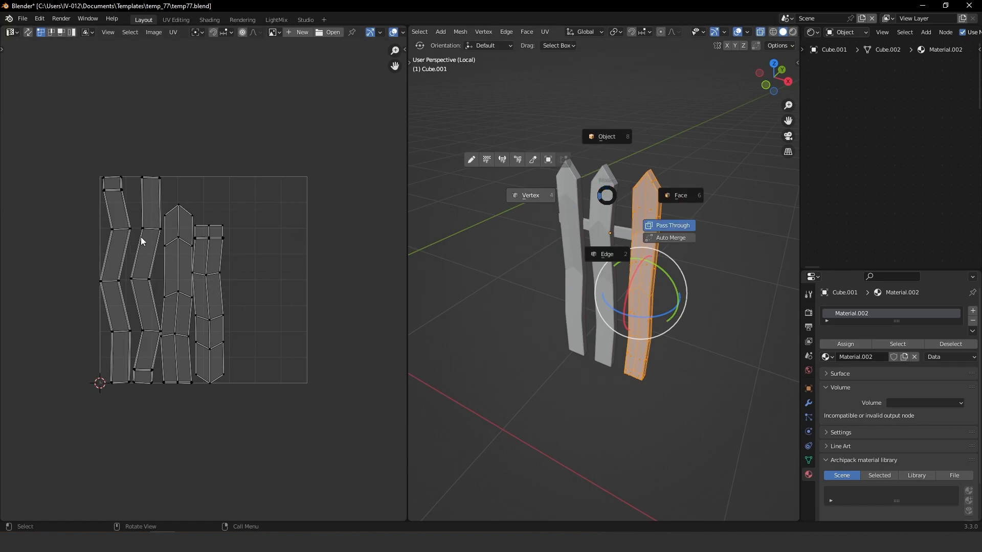
left_click(606, 136)
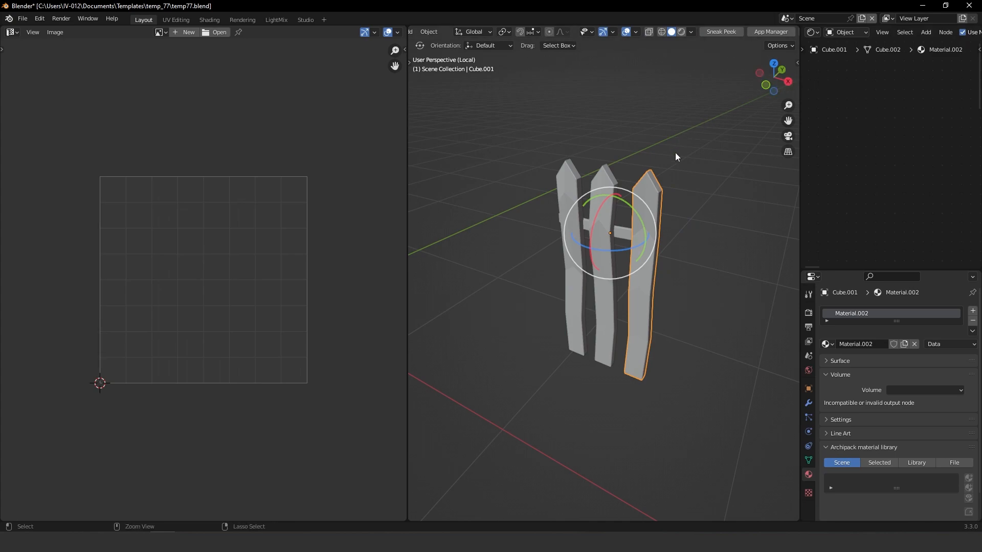
Step: Start Principled Texture Setup on the picket's material node and go to the wood_plank_ulxqccdaw texture folder
scroll(677, 146, "down", 2)
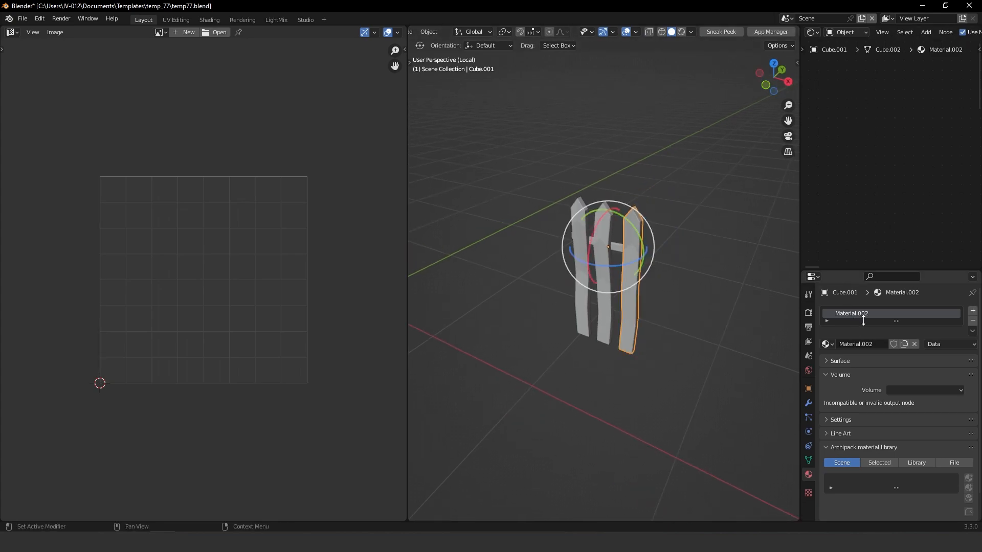
key("Home")
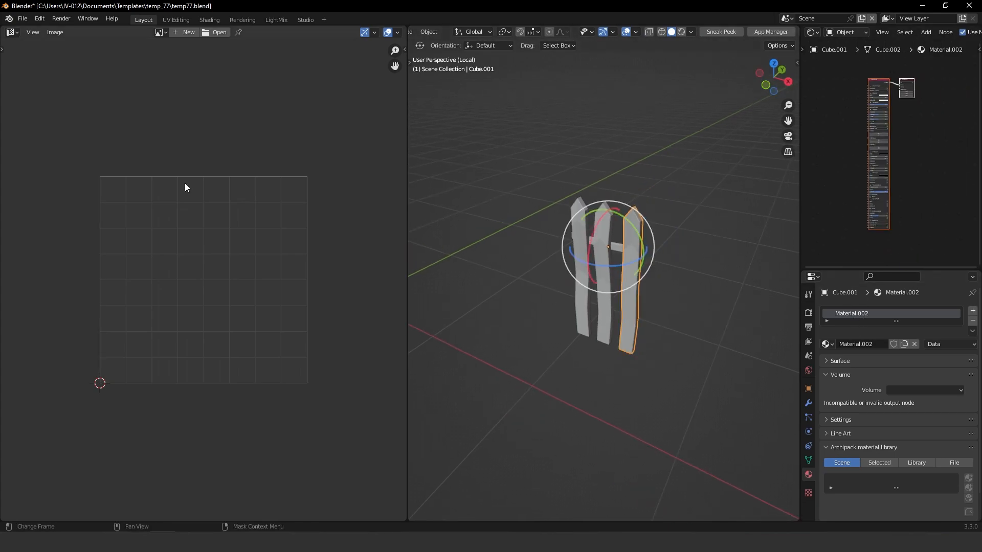
left_click(879, 82)
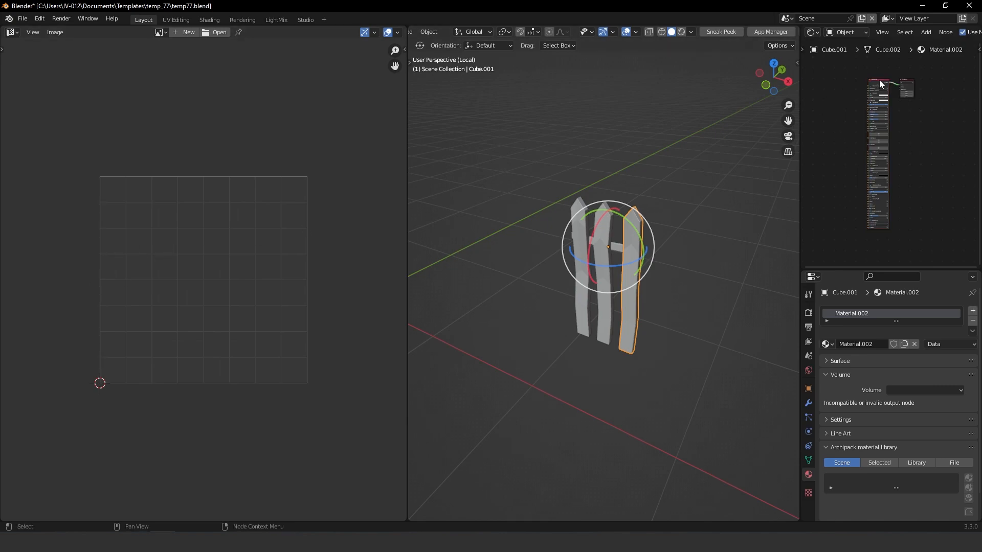
key("ctrl+shift+t")
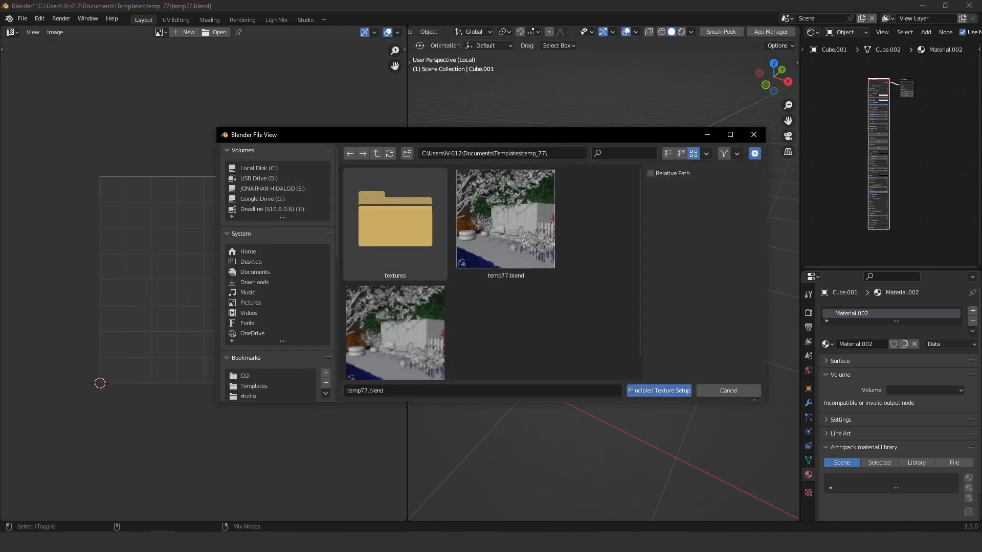
left_click(567, 158)
key("ctrl+v")
key("Return")
Step: Select the ulxqccdaw_4K_Albedo.jpg and ulxqccdaw_4K_Displacement.jpg maps for the texture setup
left_click(522, 321)
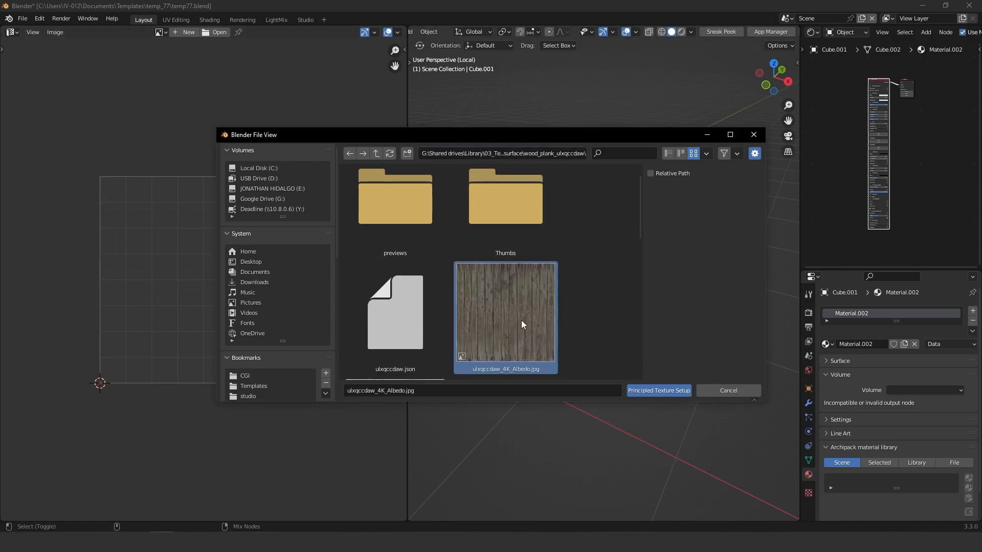
scroll(607, 342, "down", 3)
middle_click_drag(608, 338, 597, 233)
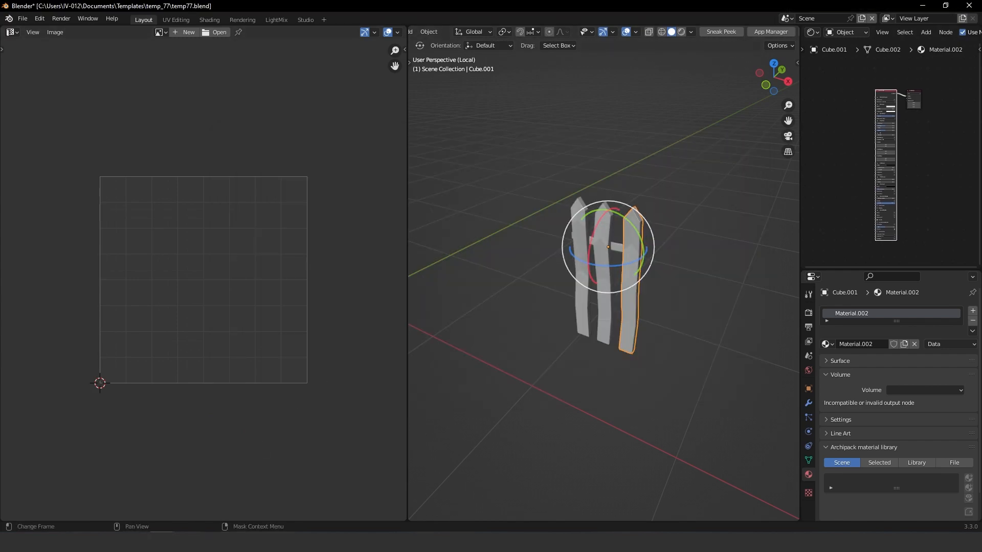
mouse_move(168, 542)
left_click(130, 500)
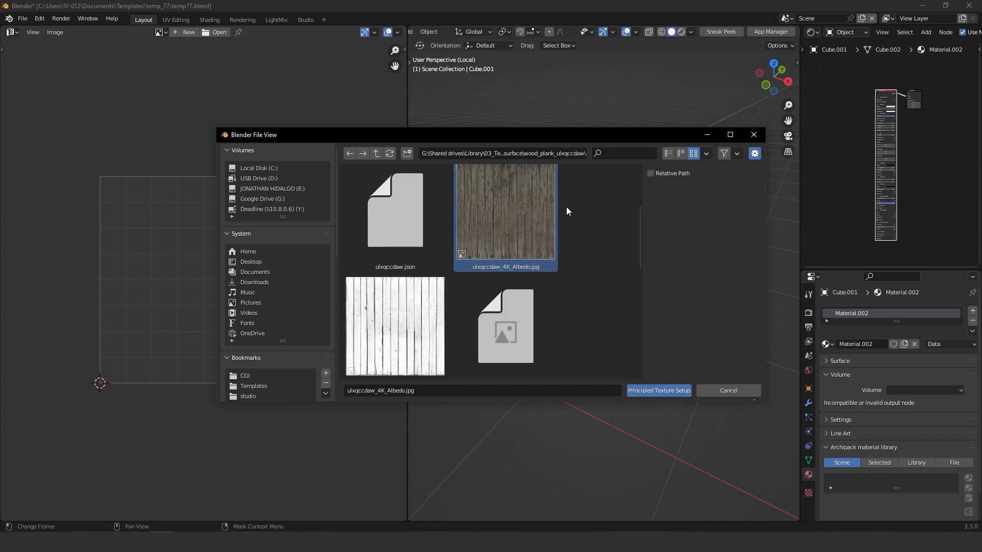
middle_click_drag(517, 279, 530, 284)
middle_click_drag(483, 316, 511, 163)
left_click(422, 280)
left_click(527, 286, "shift")
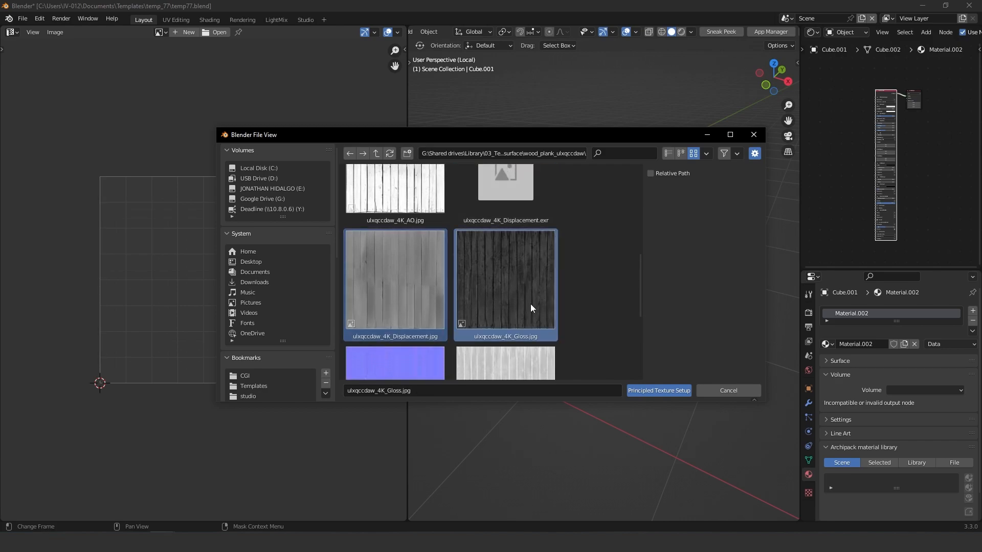
Step: Add the 4K Normal and Roughness maps to the selection without the Gloss map, and run the Principled Texture Setup
scroll(531, 276, "down", 3)
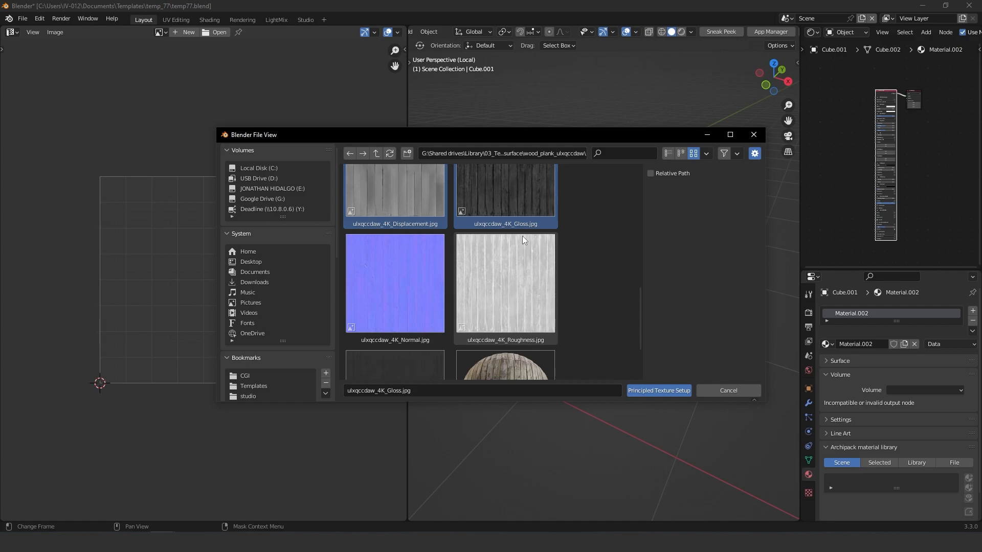
scroll(521, 235, "up", 5)
left_click(511, 223, "shift")
left_click(420, 330, "shift")
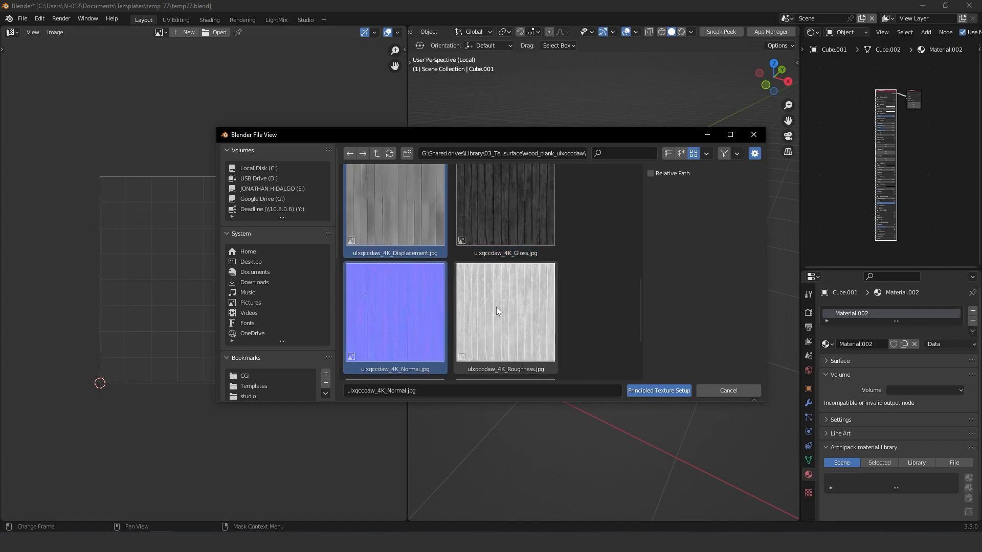
scroll(494, 315, "down", 2)
left_click(508, 244, "shift")
left_click(655, 390)
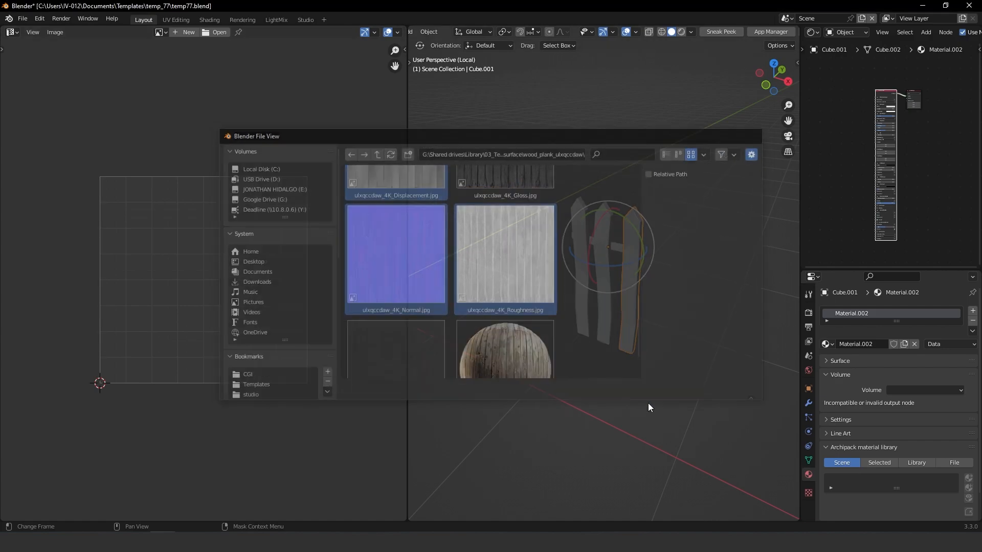
Step: Set the Height of the picket material's Texture displacement node to 0
scroll(855, 214, "up", 8)
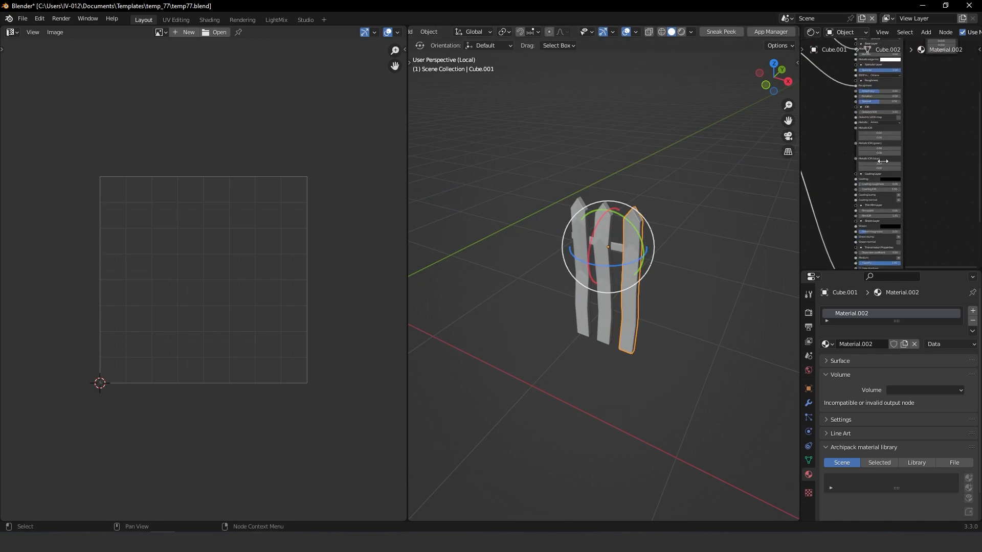
double_click(834, 220)
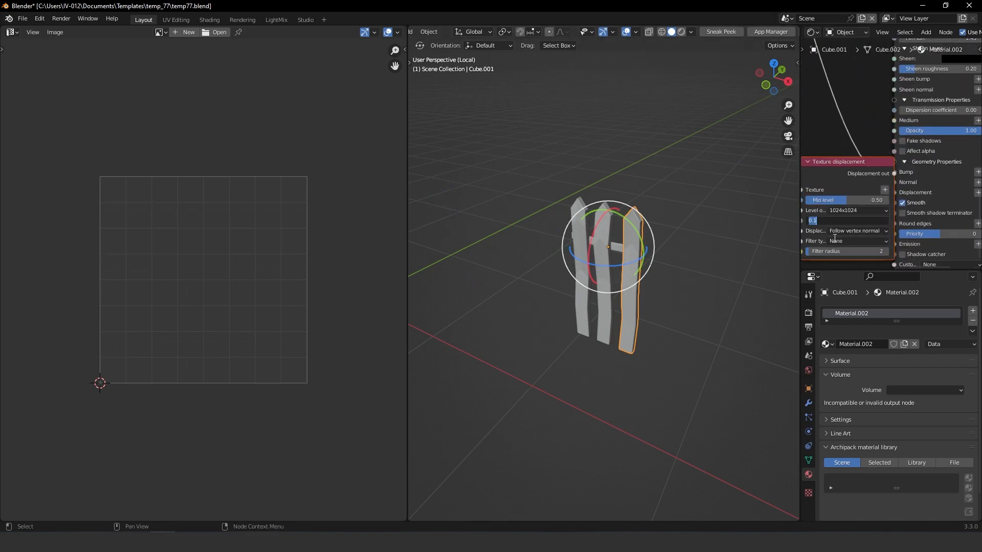
type("0")
key("Return")
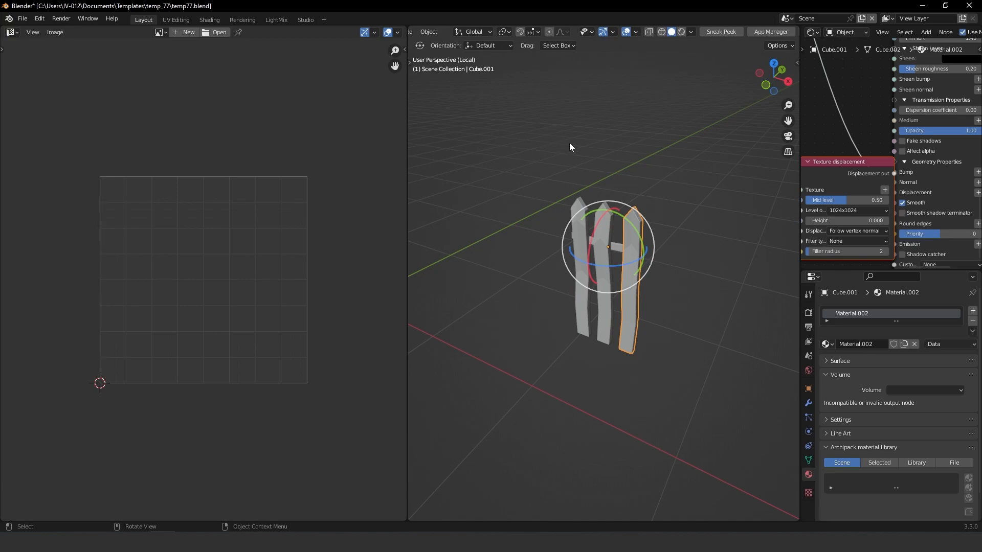
Step: Load ulxqccdaw_4K_Albedo.jpg from the wood_plank_ulxqccdaw folder as the UV Editor's background image
middle_click_drag(846, 59, 913, 245)
middle_click_drag(885, 64, 884, 93, "ctrl")
middle_click_drag(851, 116, 859, 98)
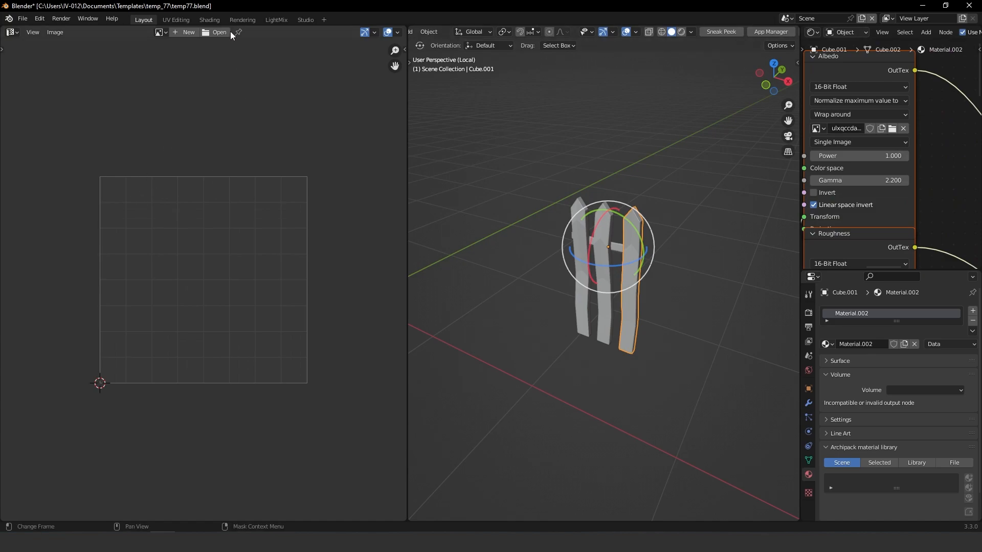
left_click(217, 33)
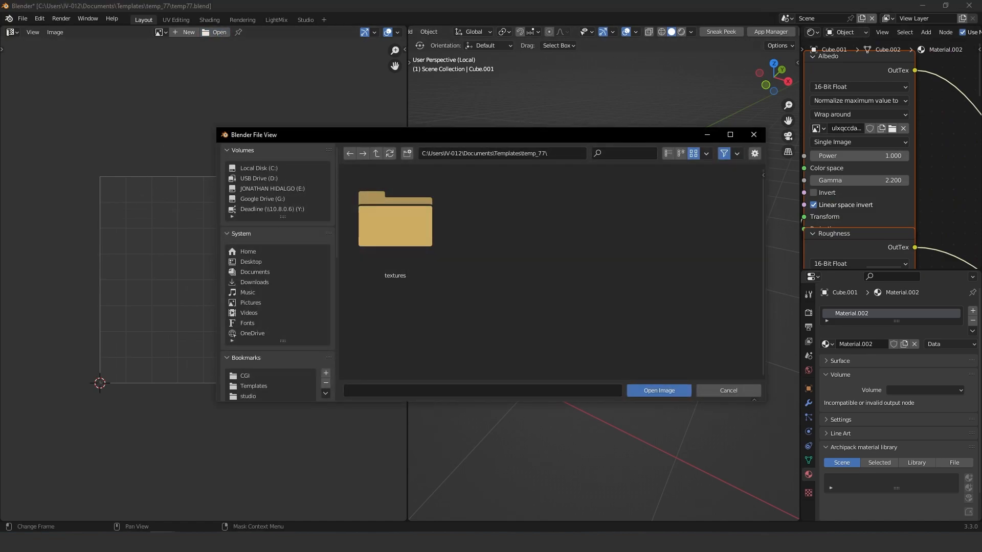
left_click(552, 152)
key("ctrl+v")
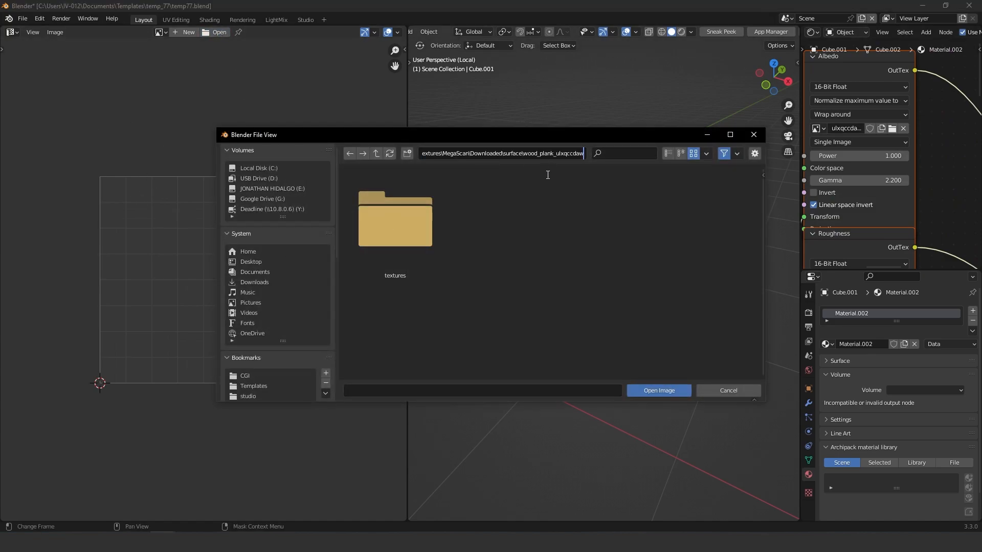
key("Return")
left_click(605, 209)
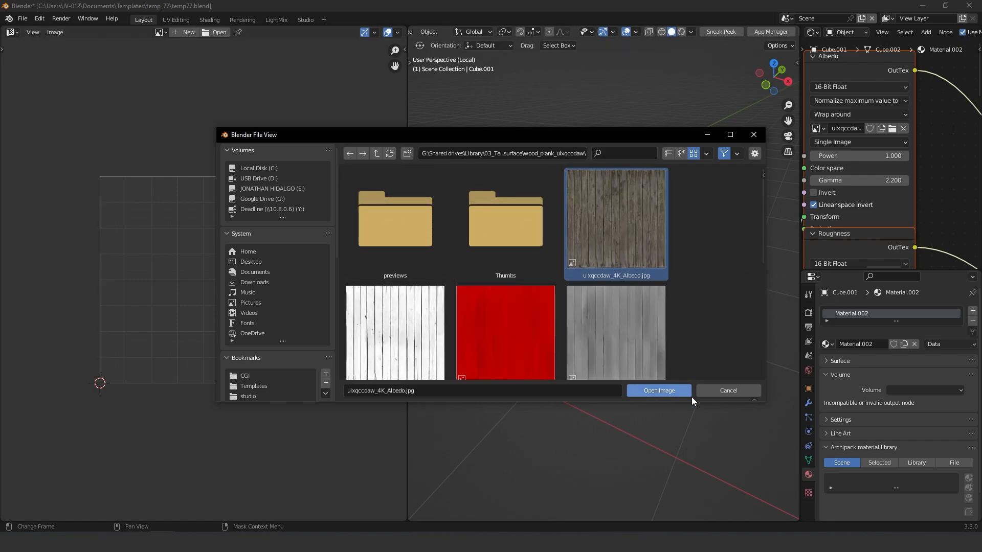
left_click(659, 391)
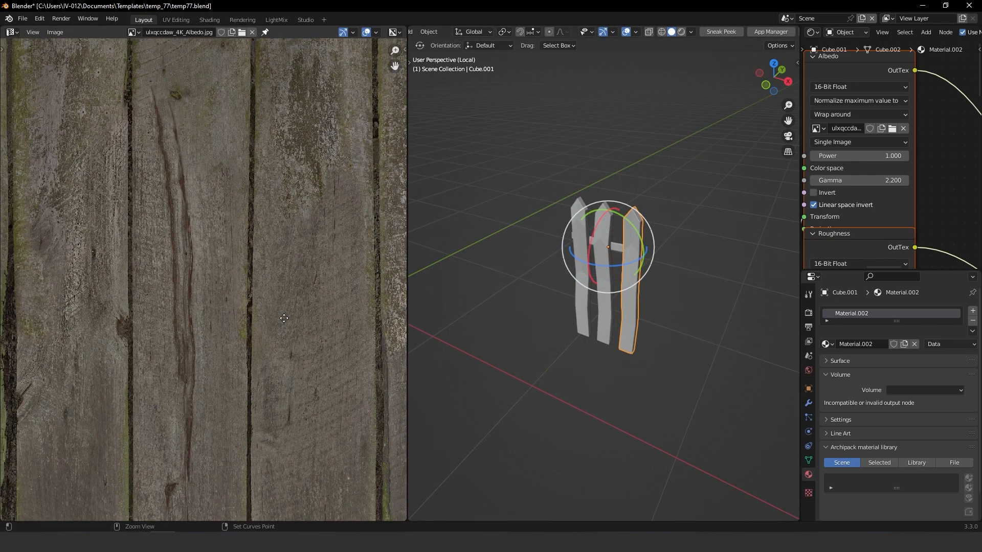
Step: Enter Edit Mode on the picket, select its leftmost UV island over the albedo image, and bring up the UV Toolkit tools
key("Tab")
left_click(720, 228)
scroll(279, 291, "down", 6)
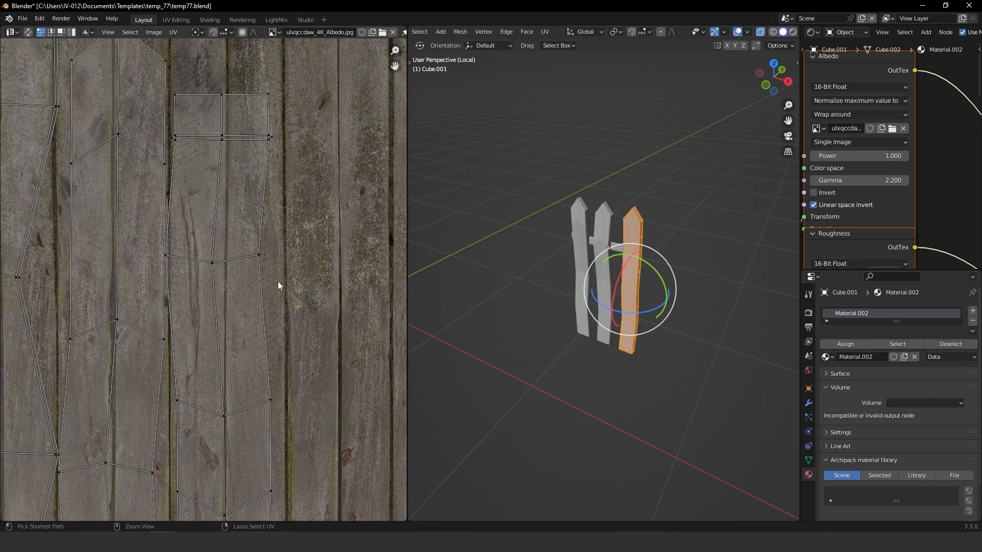
middle_click_drag(224, 327, 199, 272, "ctrl")
middle_click_drag(109, 179, 189, 193)
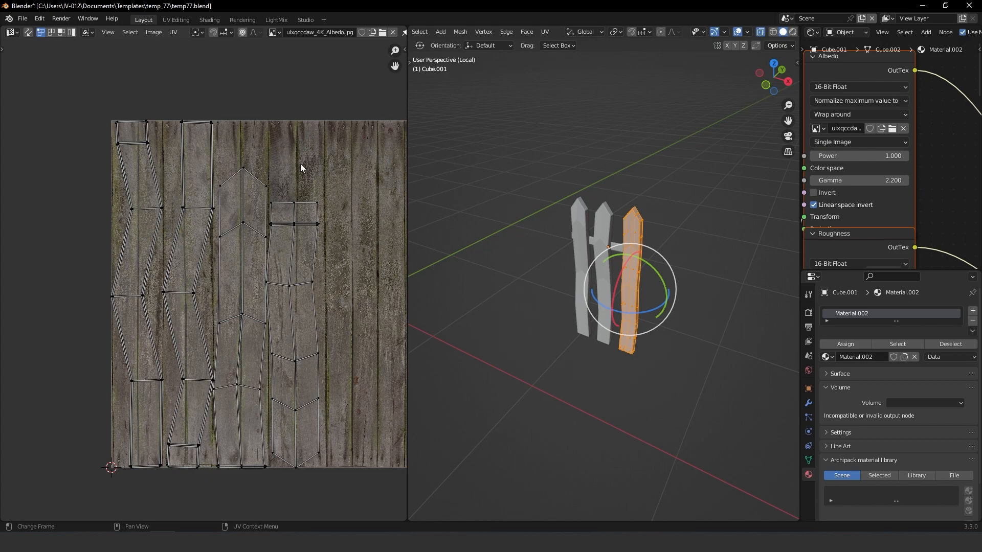
key("n")
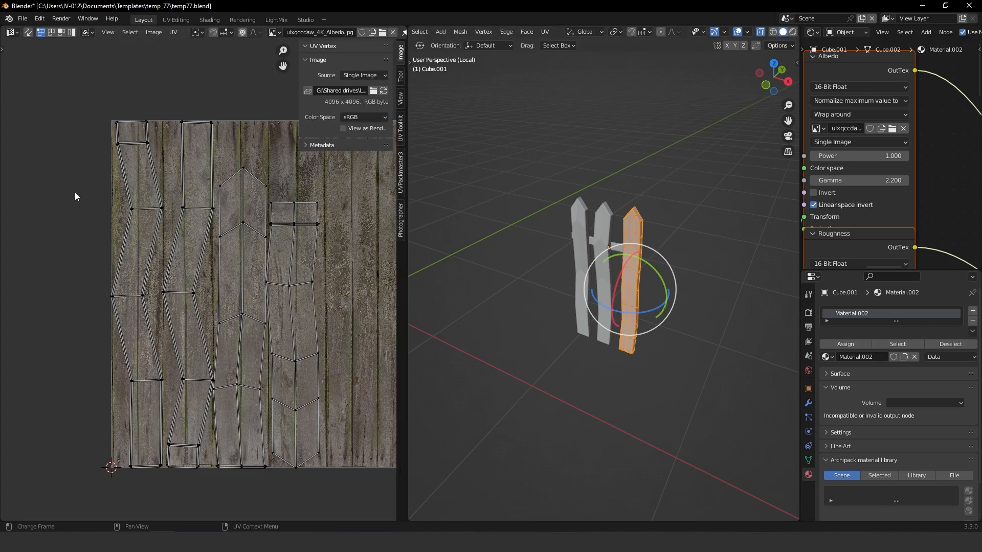
key("l")
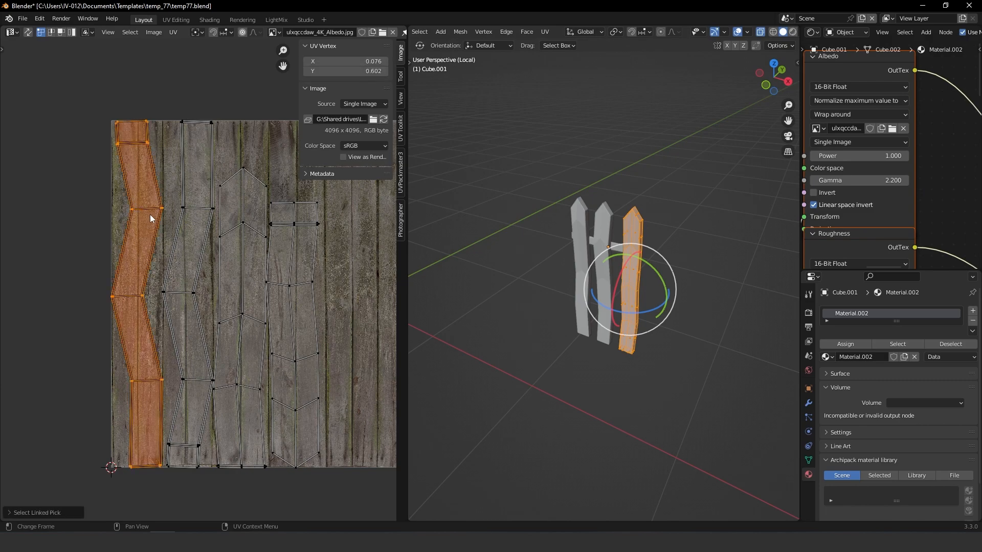
left_click(401, 134)
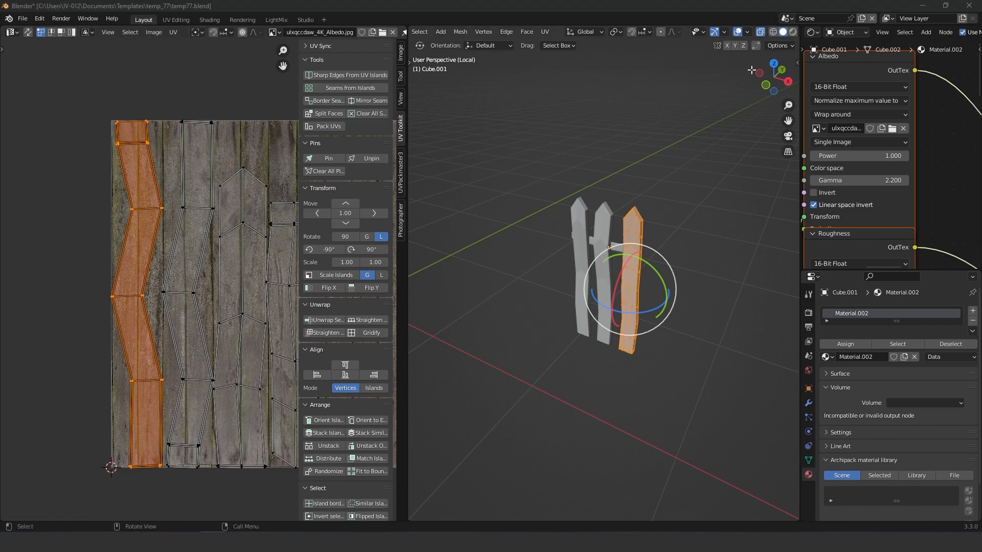
Step: Switch the 3D viewport to rendered shading with a close view of the picket
left_click(793, 32)
scroll(667, 209, "up", 5)
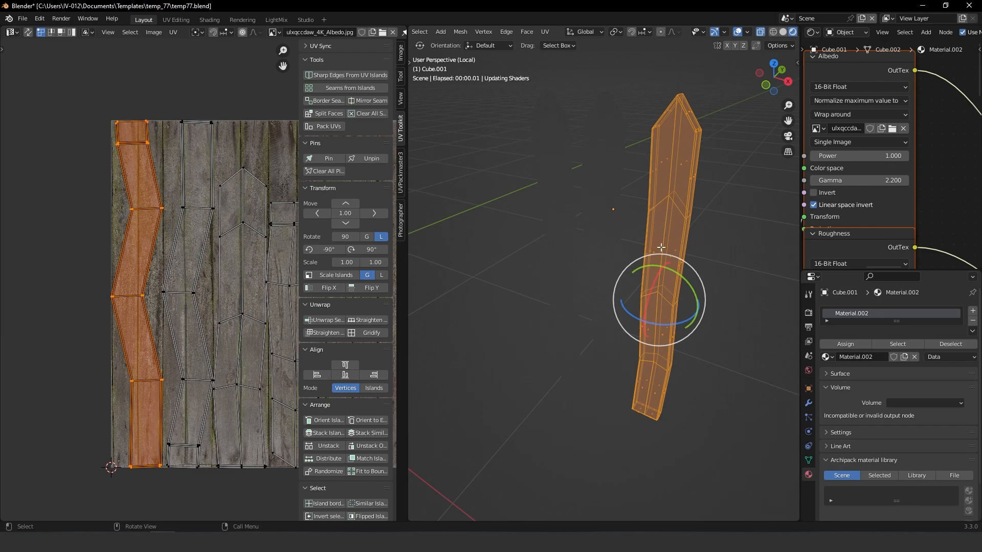
middle_click_drag(690, 227, 670, 230)
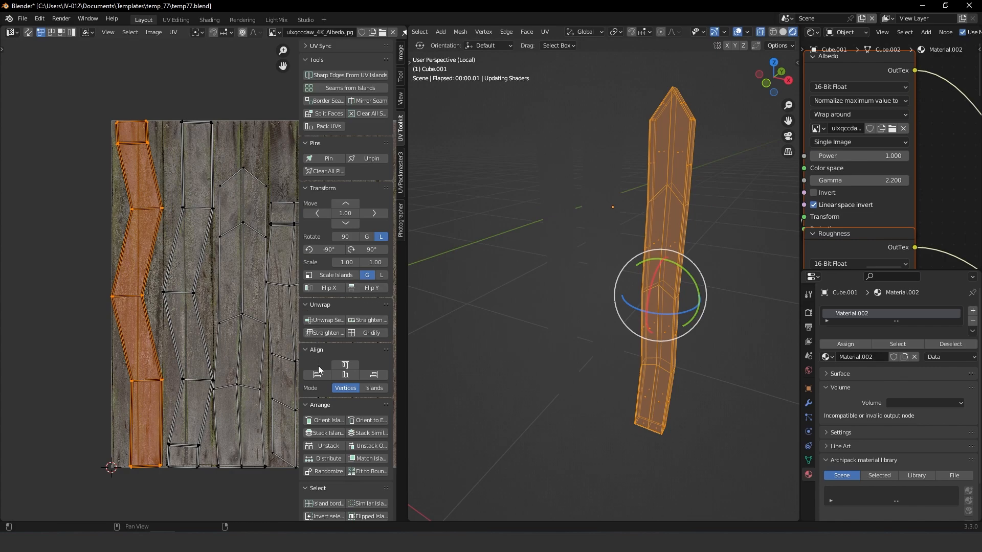
Step: Straighten the picket's two narrow UV islands one after the other with the UV Toolkit
left_click(326, 333)
scroll(189, 276, "down", 1)
scroll(182, 263, "up", 1)
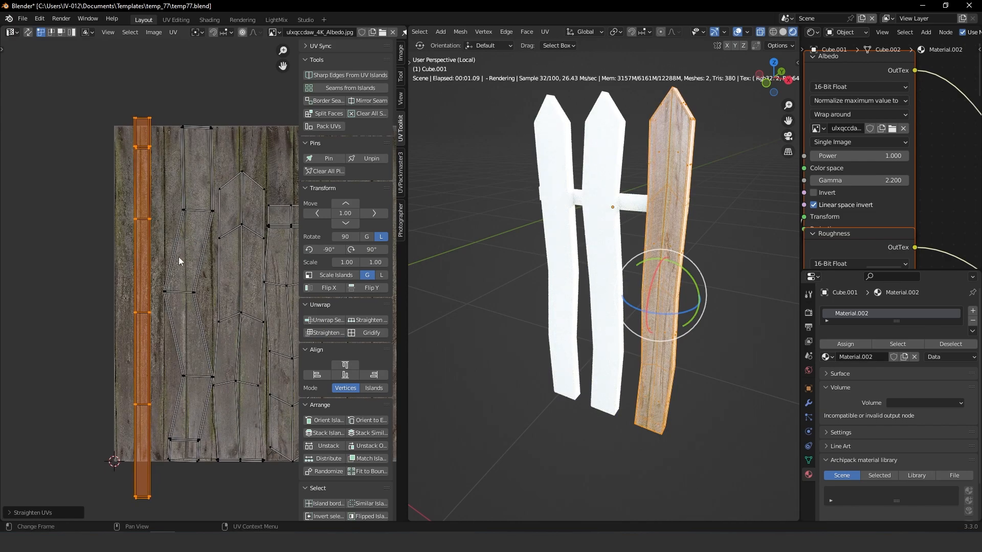
left_click(167, 209)
key("l")
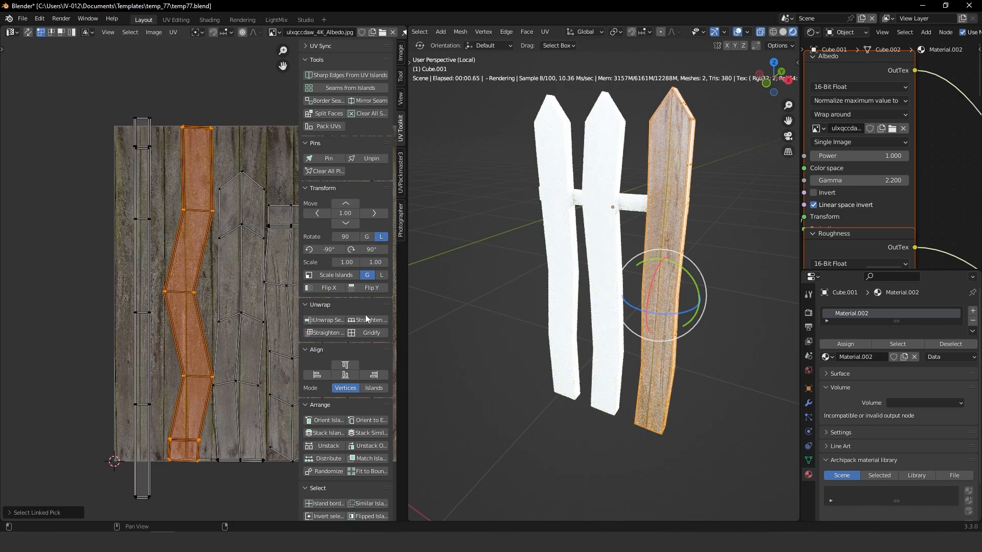
left_click(322, 333)
Step: Straighten the picket's two wide UV islands one after the other, and clear the UV selection
left_click(250, 230)
key("l")
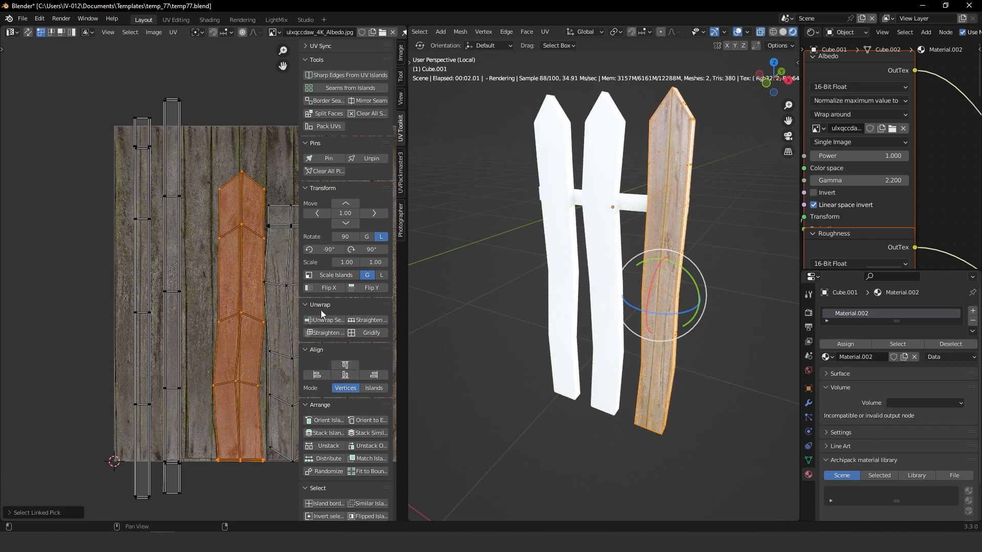
left_click(320, 332)
key("l")
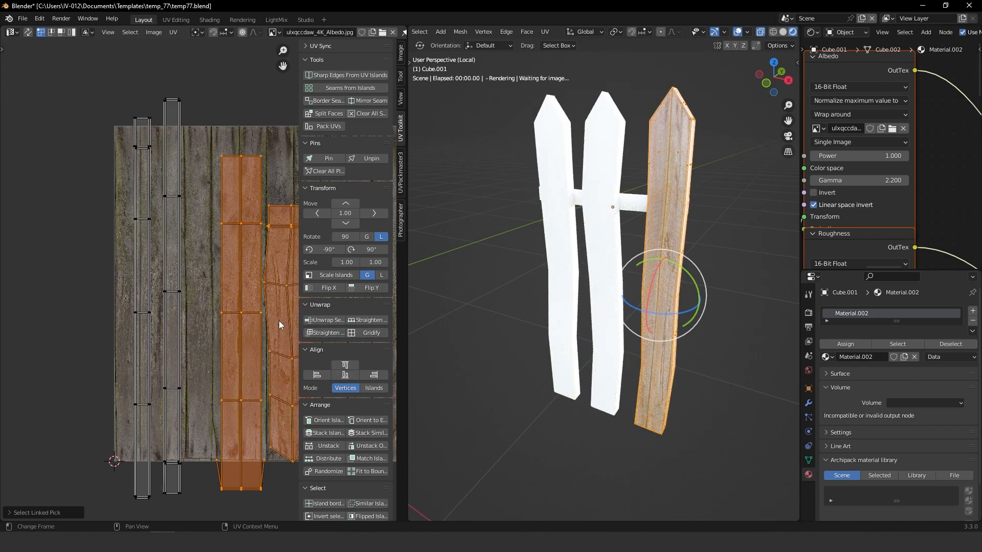
key("shift+l")
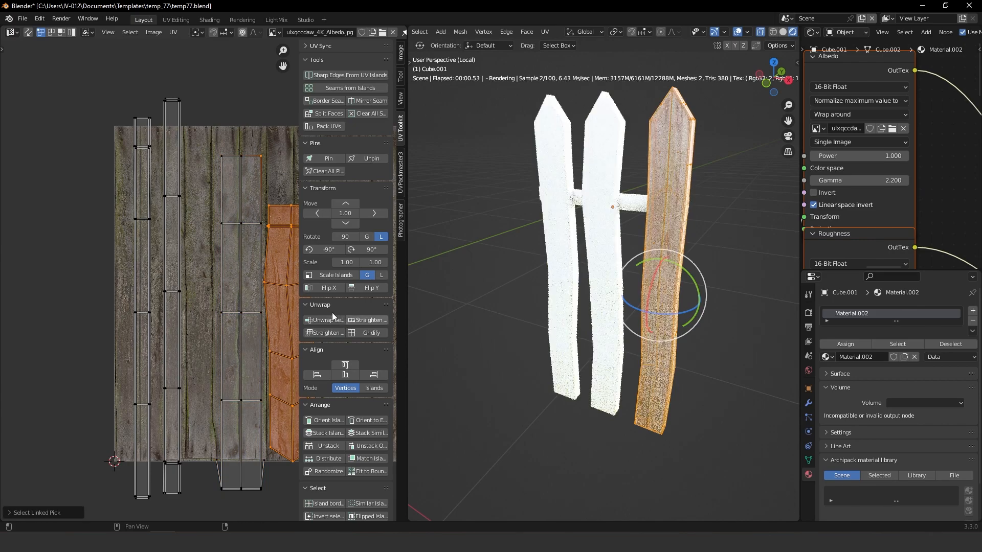
left_click(319, 333)
scroll(229, 317, "down", 2)
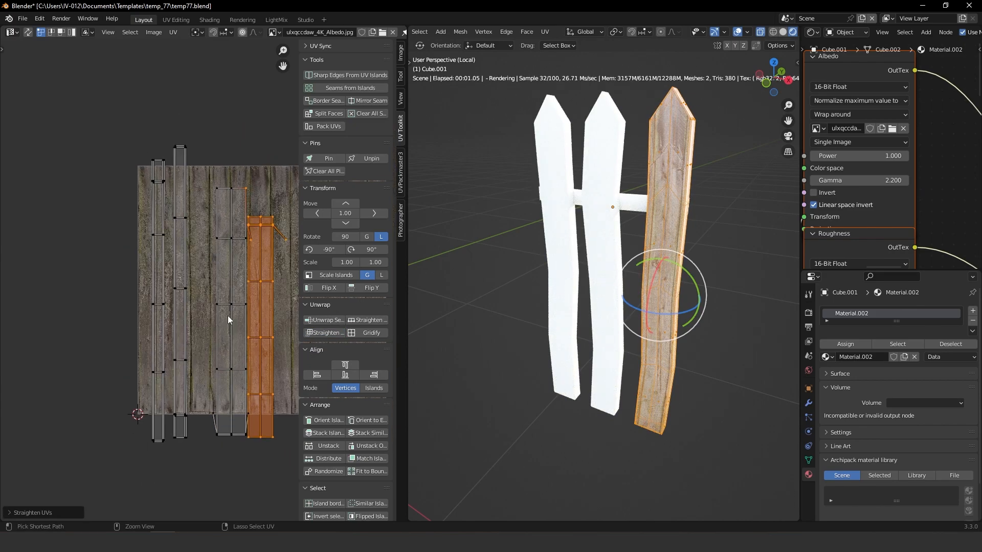
key("alt+a")
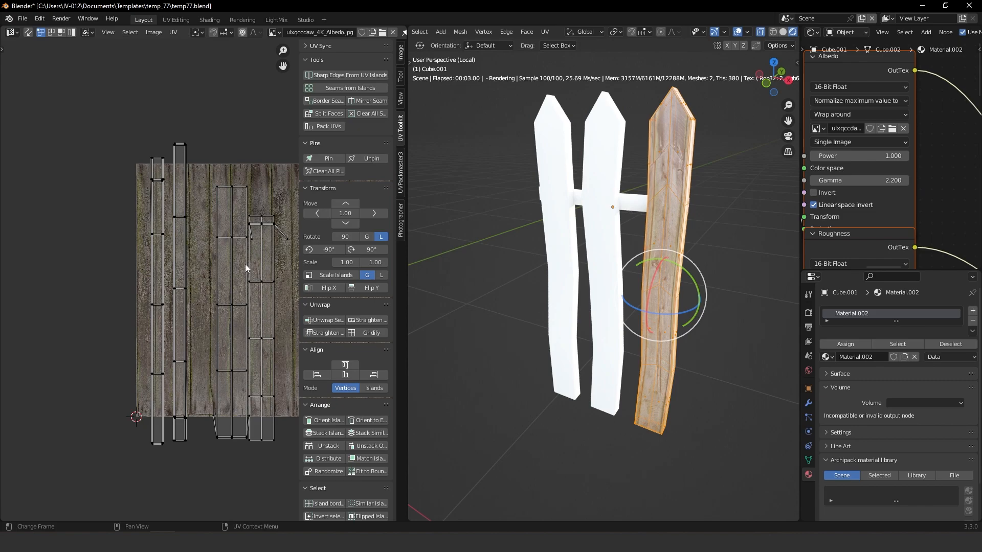
scroll(642, 165, "up", 1)
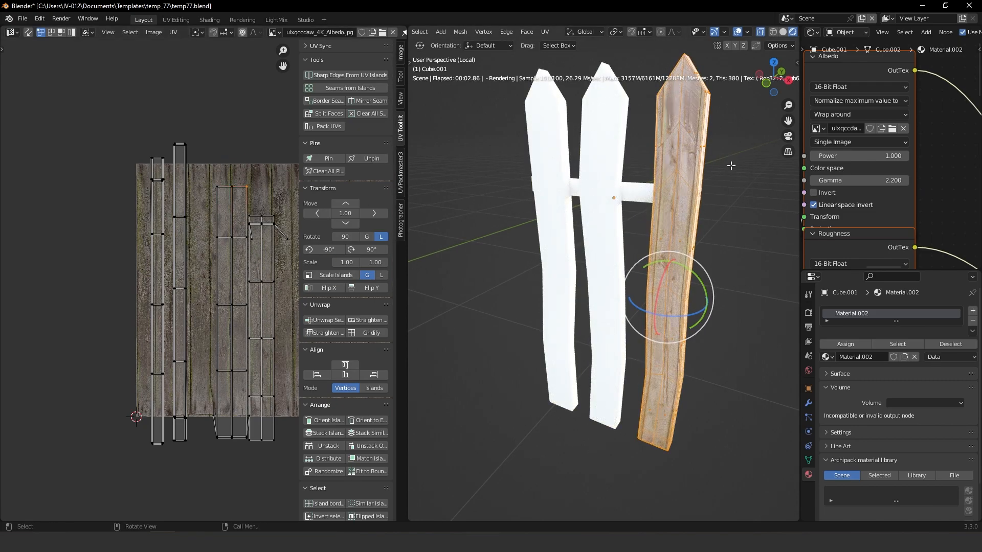
Step: Examine which UV island each side of the picket uses by selecting single faces on its front, back and edge
key("alt+a")
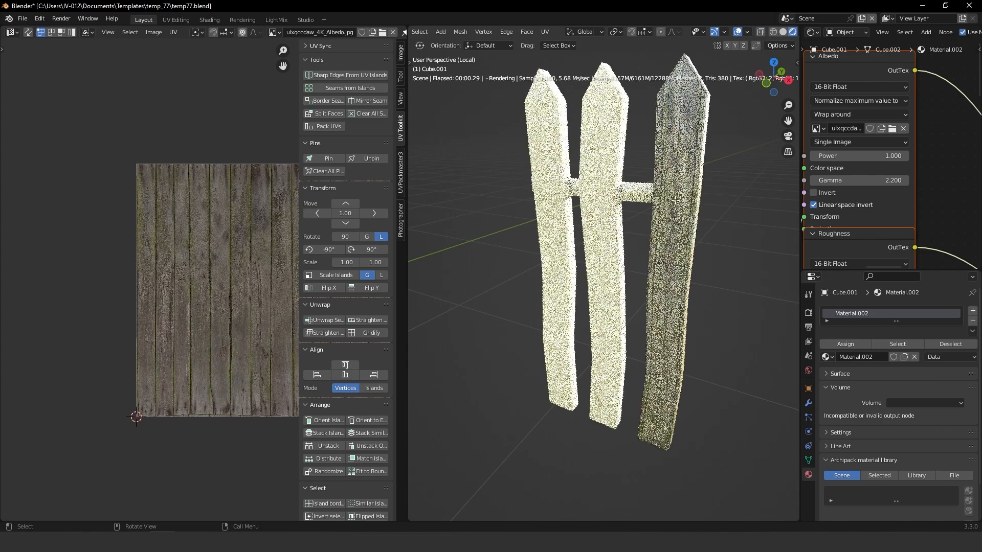
key("l")
mouse_move(710, 200)
middle_mouse_down()
mouse_move(537, 193)
mouse_move(703, 198)
middle_mouse_up()
left_click(745, 173)
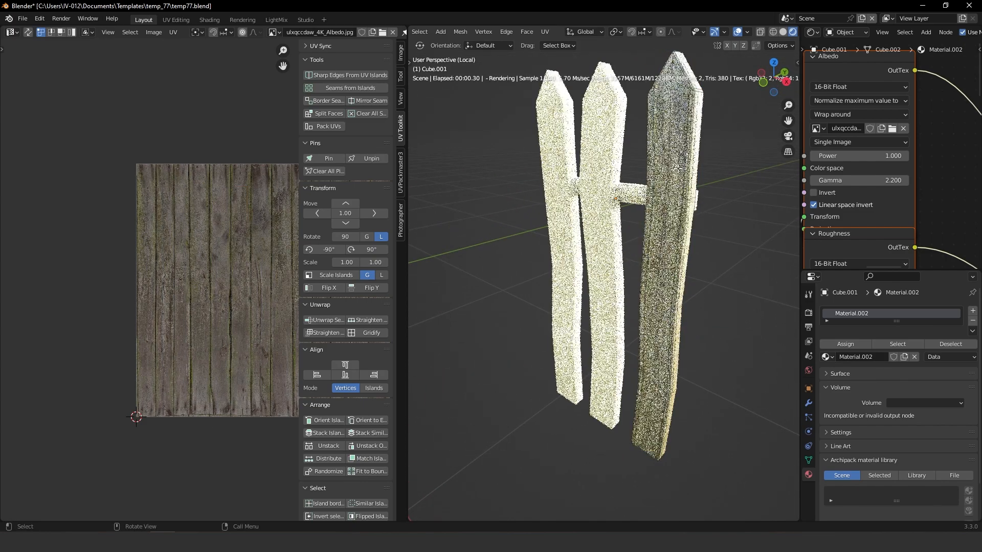
left_click(696, 141)
left_click(683, 144)
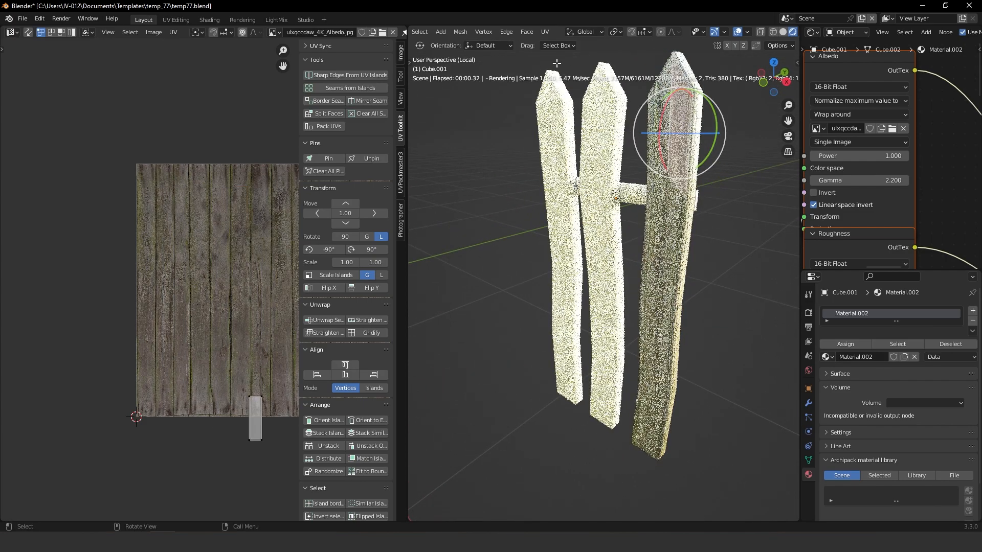
left_click(678, 226)
middle_click_drag(679, 225, 550, 171)
left_click(542, 148)
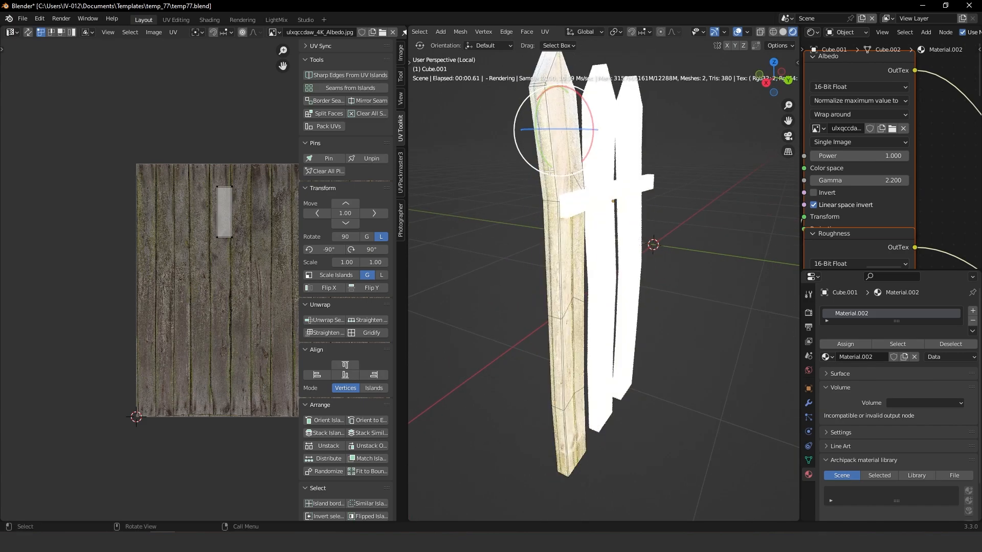
left_click(550, 171)
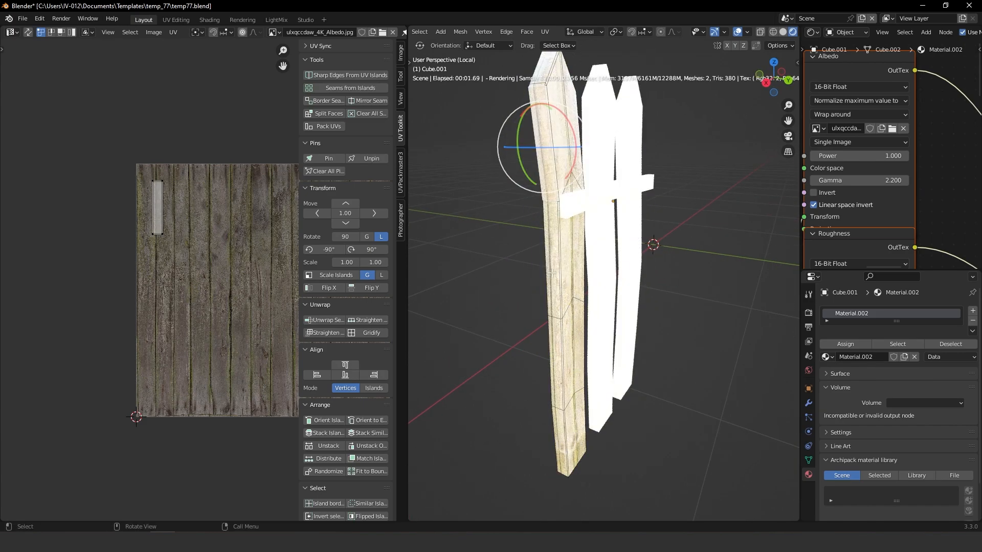
Step: Select the whole picket's linked faces, then scale down the two narrow UV islands and move them together within the plank image
key("ctrl+l")
left_click_drag(115, 120, 190, 420)
key("s")
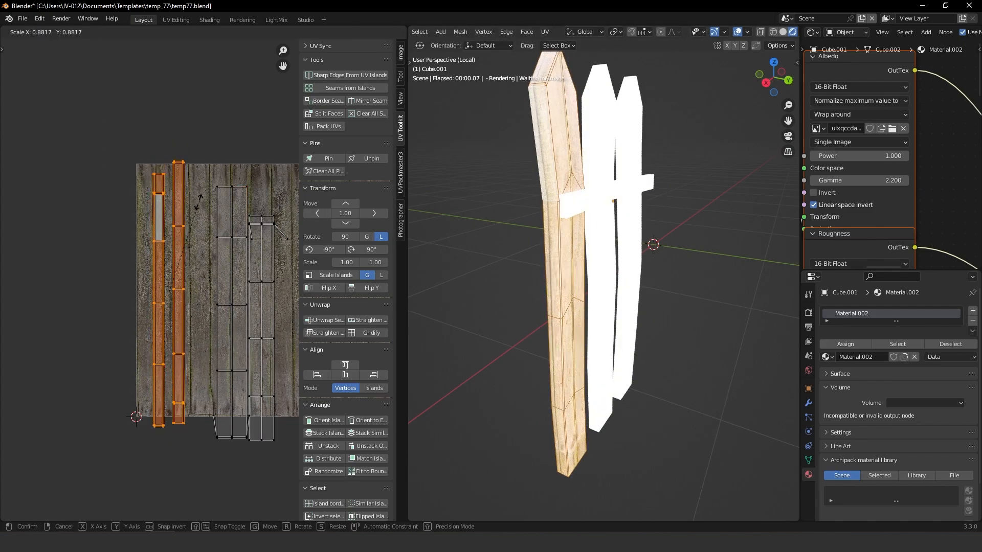
left_click(183, 217)
middle_click_drag(181, 211, 164, 186, "ctrl")
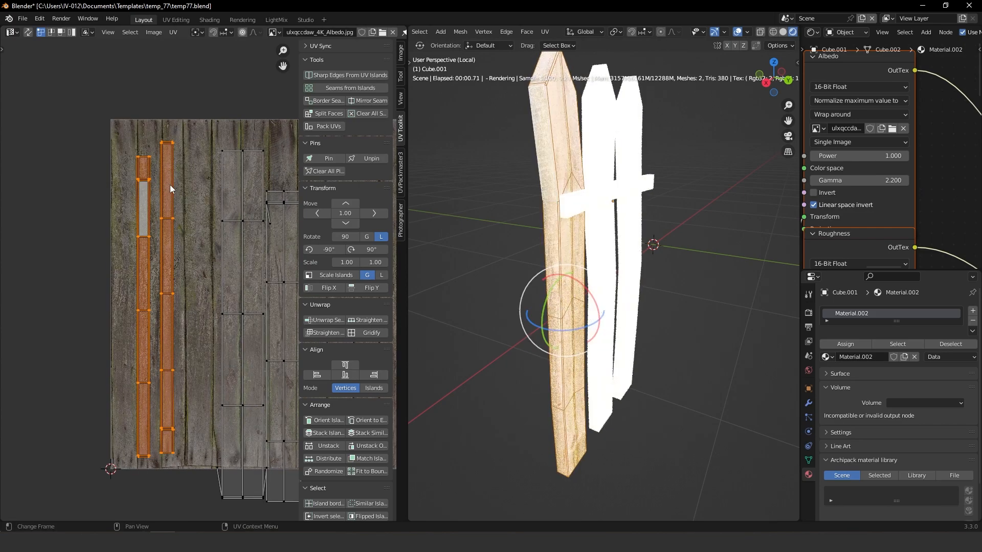
key("g")
left_click(182, 174)
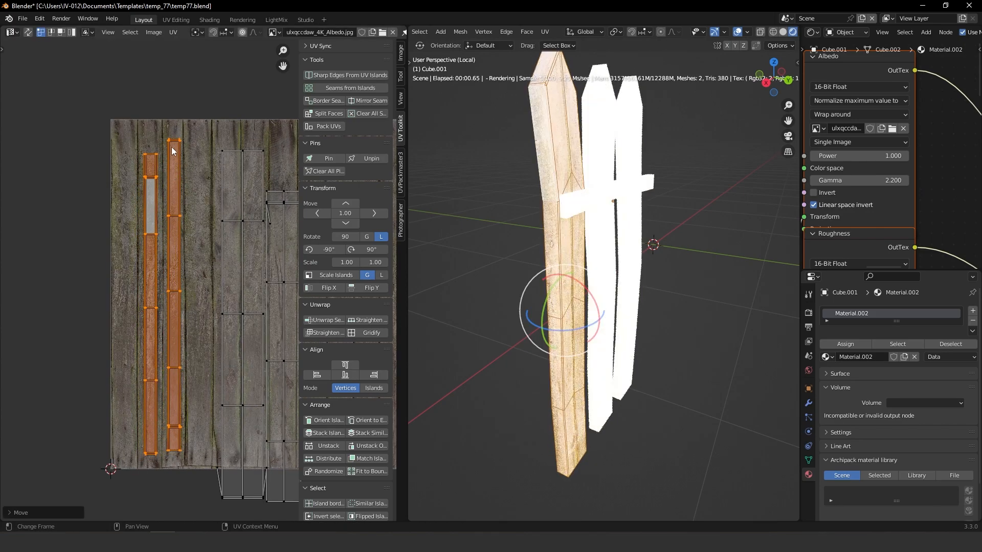
Step: Select the first wide UV island by itself and scale it down to about 0.7
middle_click_drag(217, 235, 188, 247)
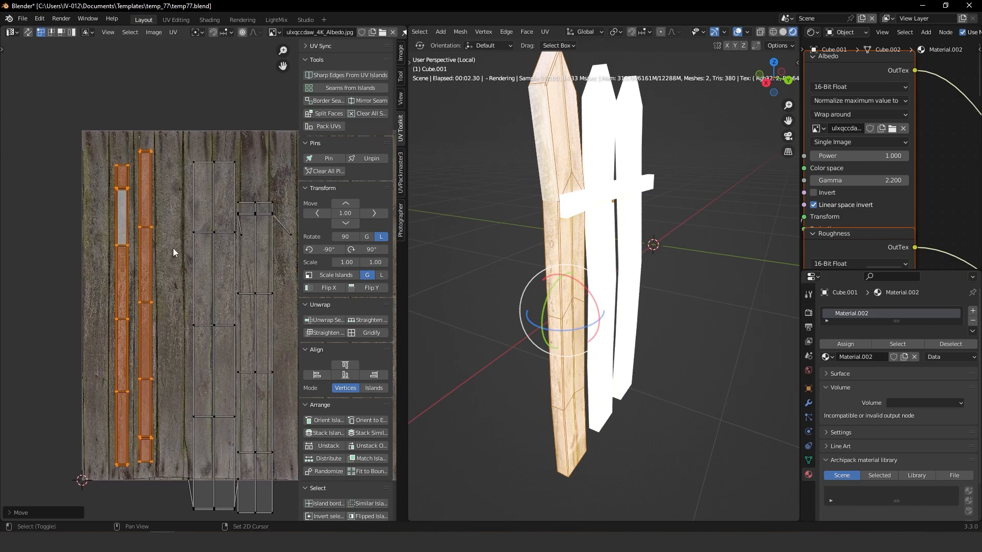
key("alt+a")
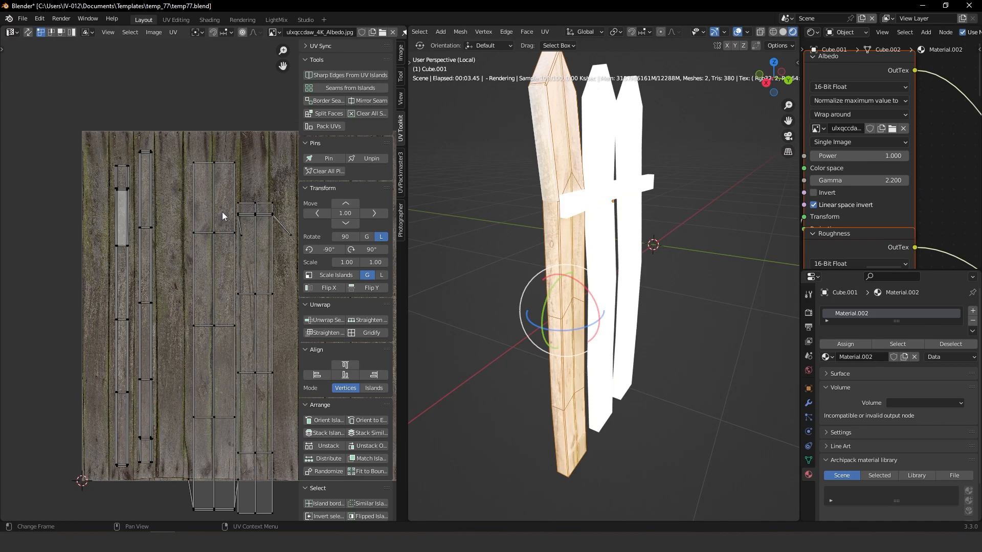
key("l")
key("s")
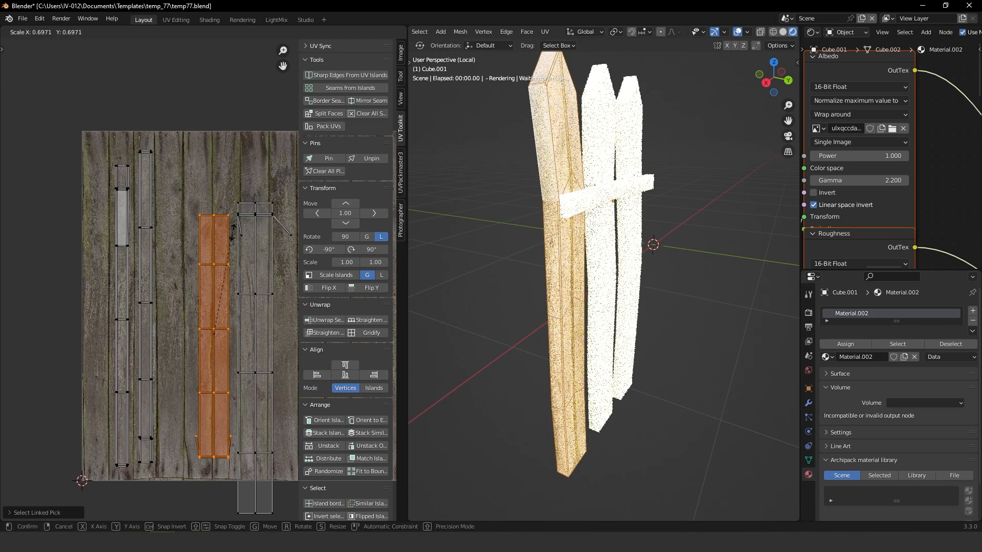
left_click(232, 229)
key("h")
key("alt+h")
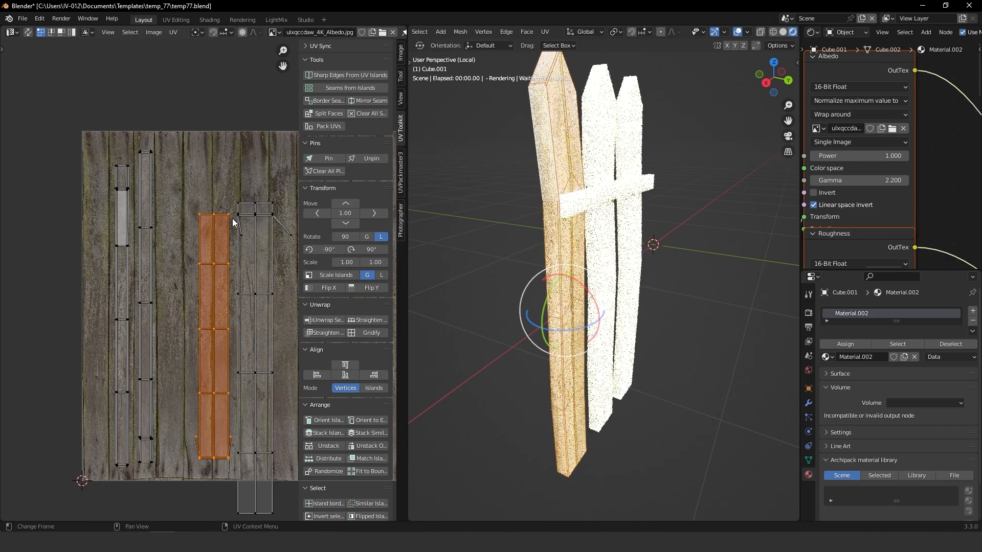
Step: Move the first wide UV island onto a neighbouring plank and scale it down slightly to fit within that plank
key("g")
left_click(223, 195)
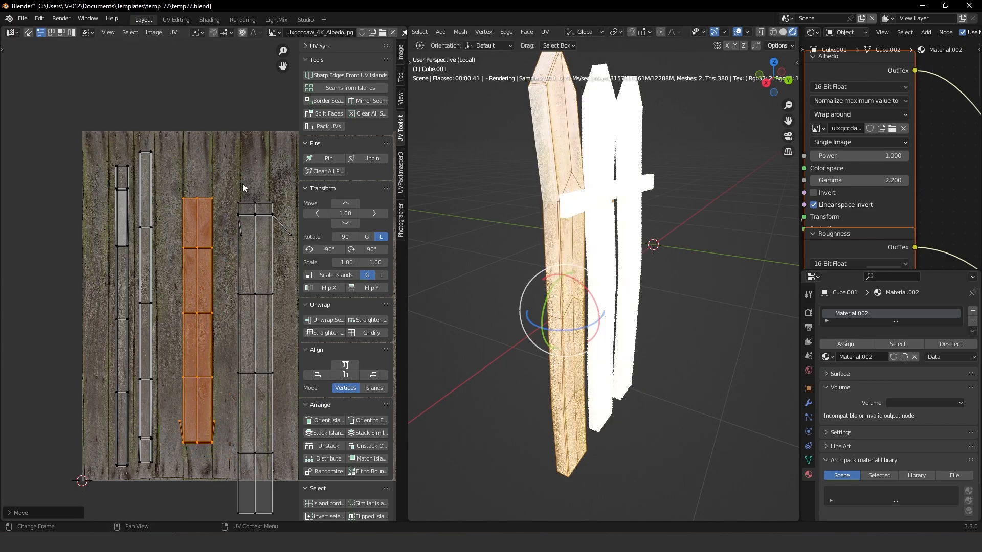
key("s")
left_click(232, 203)
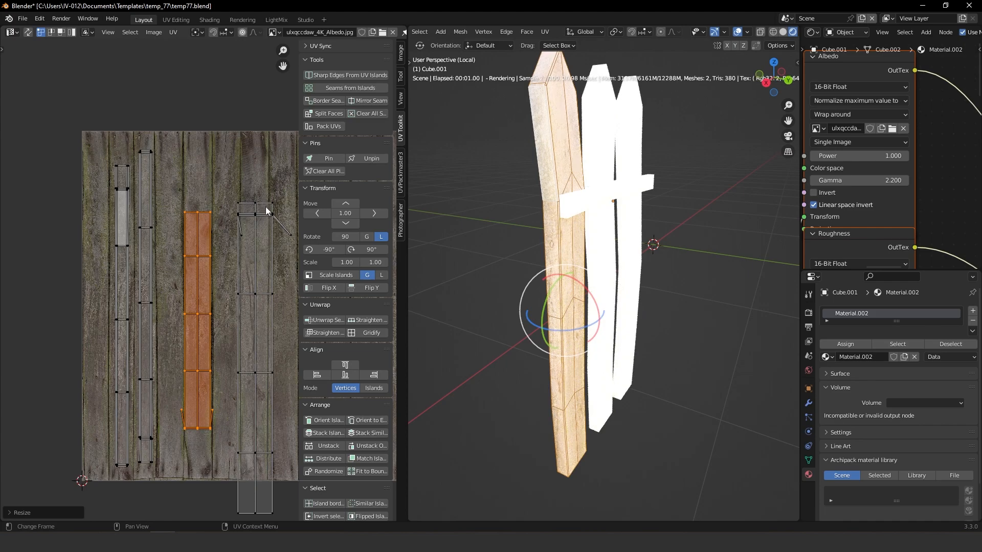
Step: Scale down the second wide UV island, move it onto a single plank, and return to Object Mode
left_click(256, 196)
key("l")
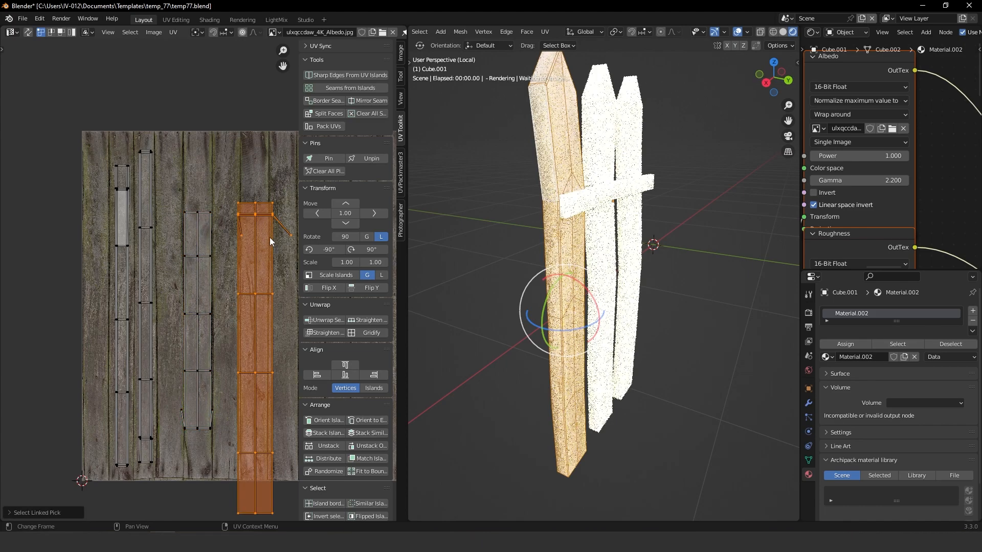
key("s")
left_click(277, 252)
key("g")
left_click(275, 215)
key("Tab")
left_click(624, 97)
Step: Separate the middle picket from the untextured fence mesh into its own object
middle_click_drag(623, 123, 678, 170)
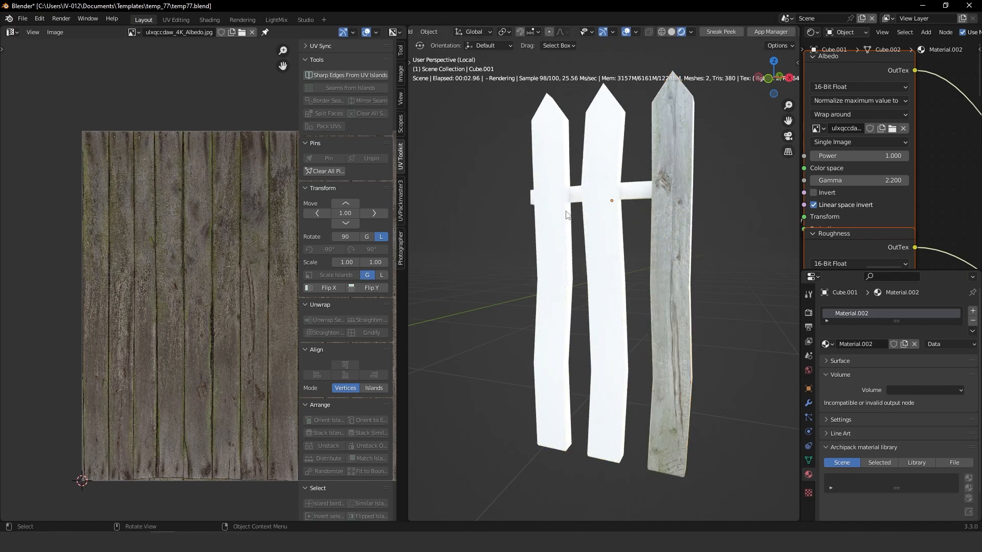
middle_click_drag(624, 200, 609, 207)
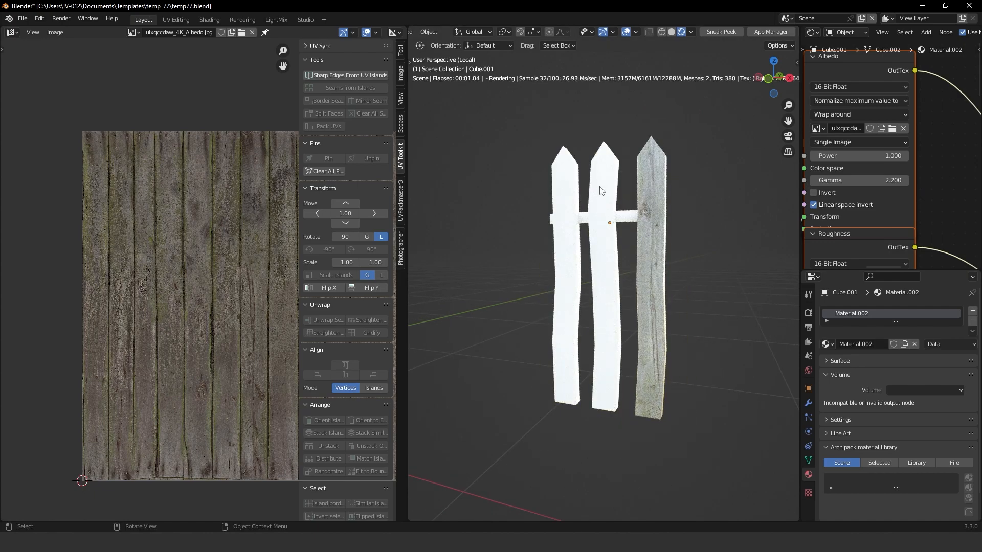
left_click(604, 199)
key("ctrl+Tab")
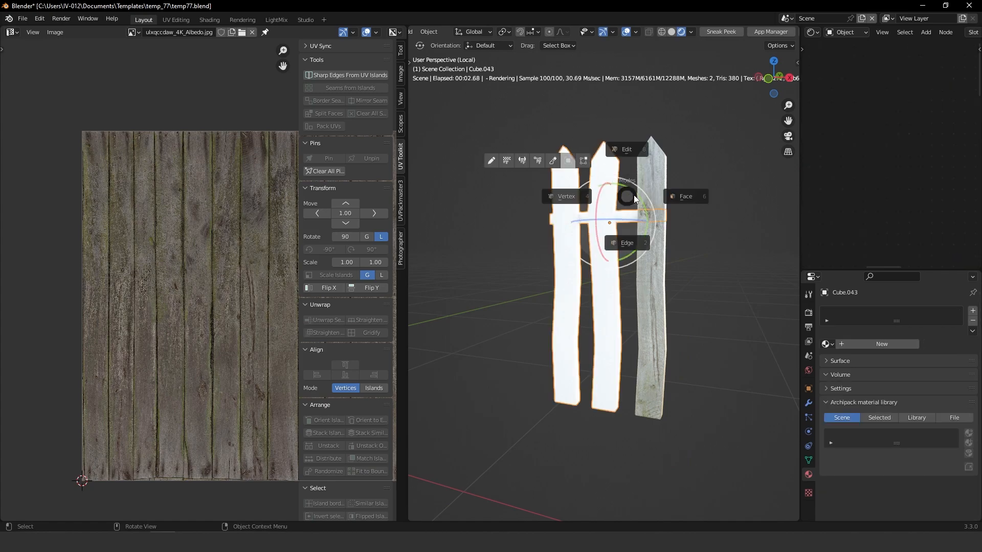
left_click(705, 189)
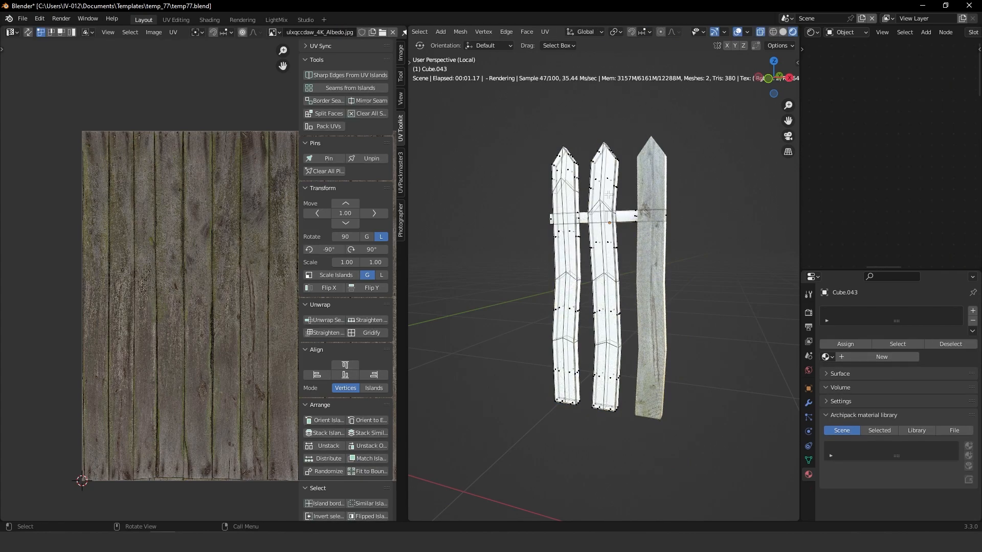
key("l")
key("p")
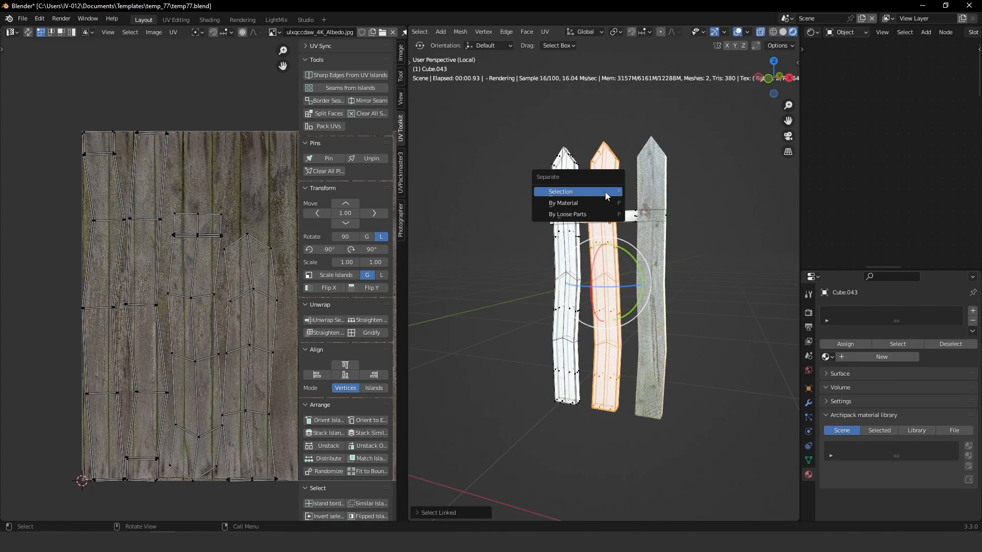
left_click(568, 192)
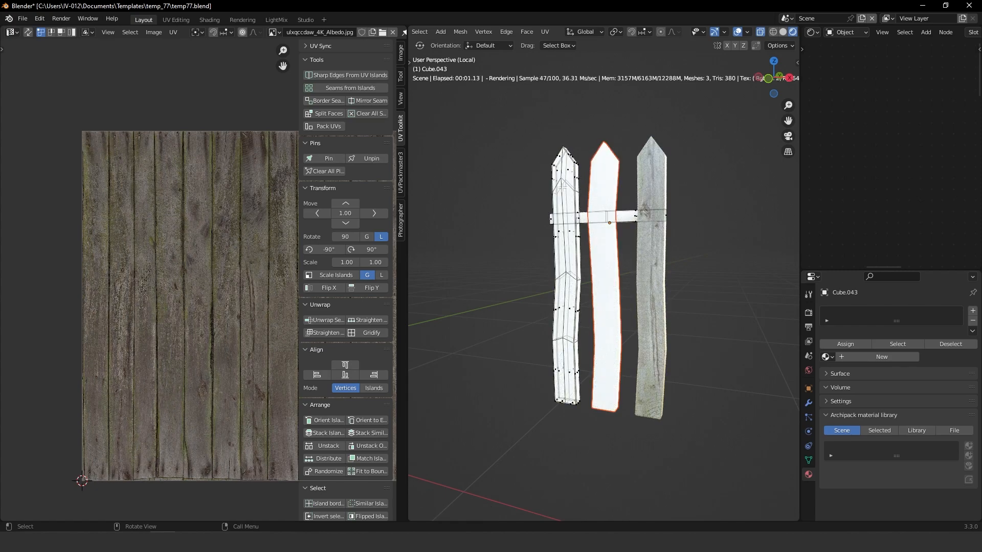
Step: Separate the other blank picket and the crossrail into their own objects, and return to Object Mode
key("l")
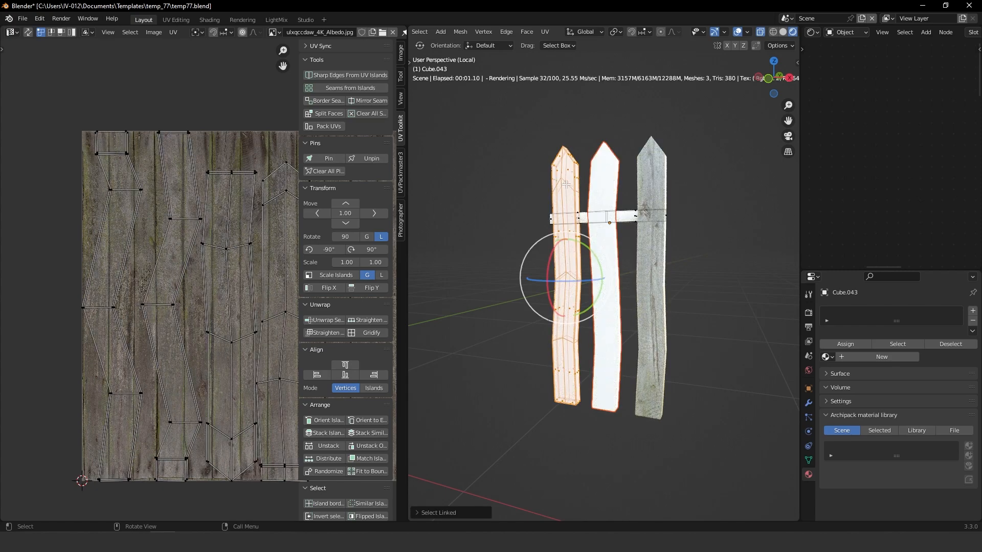
key("p")
left_click(565, 186)
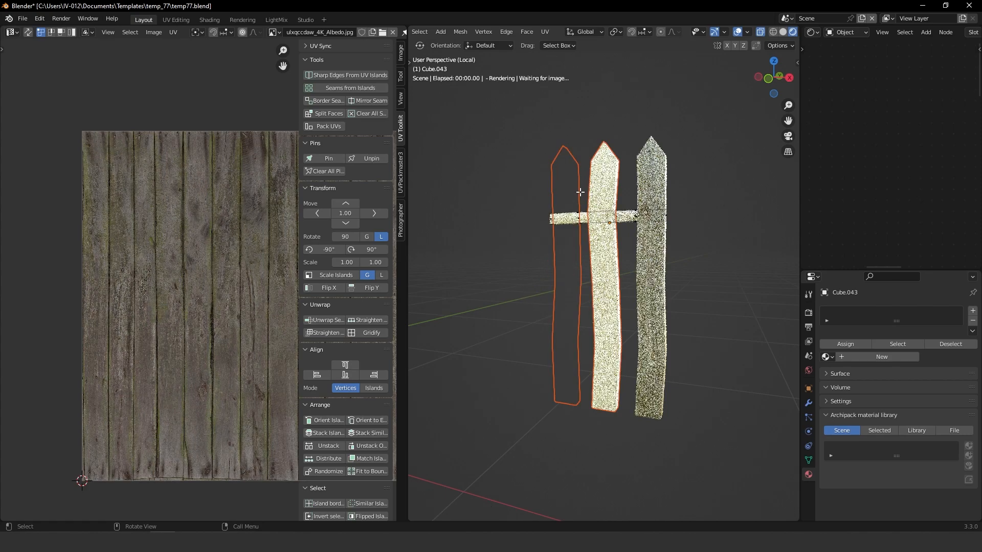
key("l")
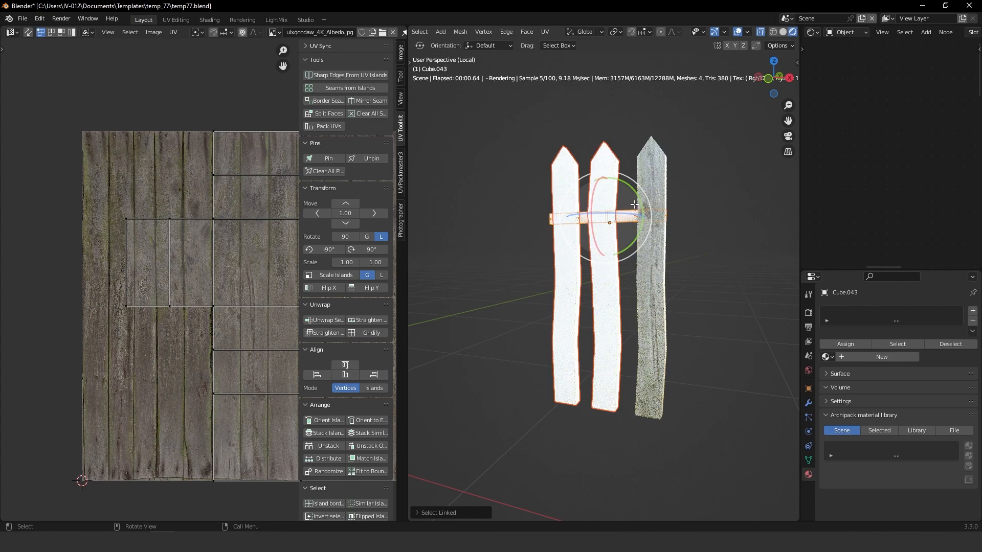
key("p")
left_click(609, 200)
key("Tab")
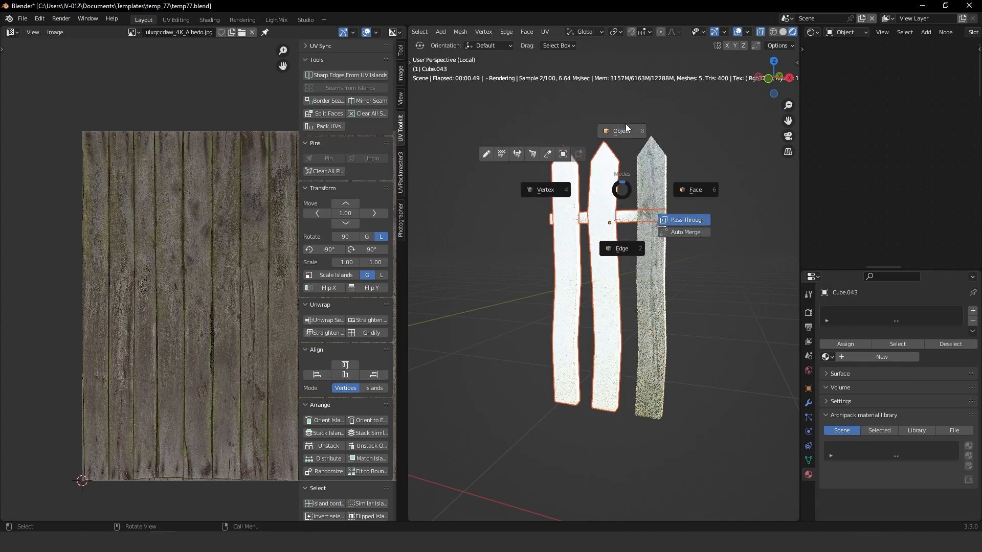
left_click(629, 132)
Step: Rename the textured picket's material to old_wood and apply it to the two blank pickets and the crossrail
left_click(662, 228)
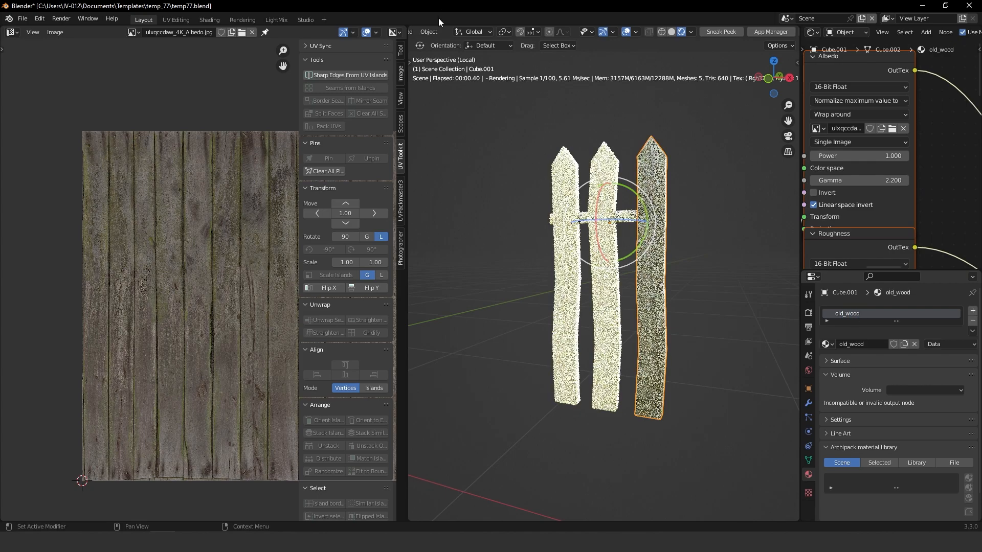
left_click(606, 212)
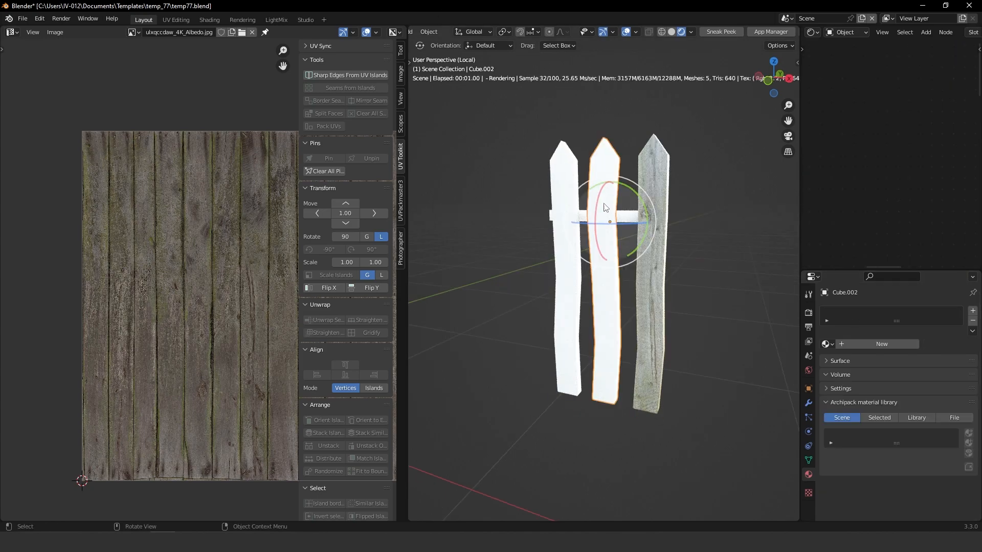
left_click(663, 188)
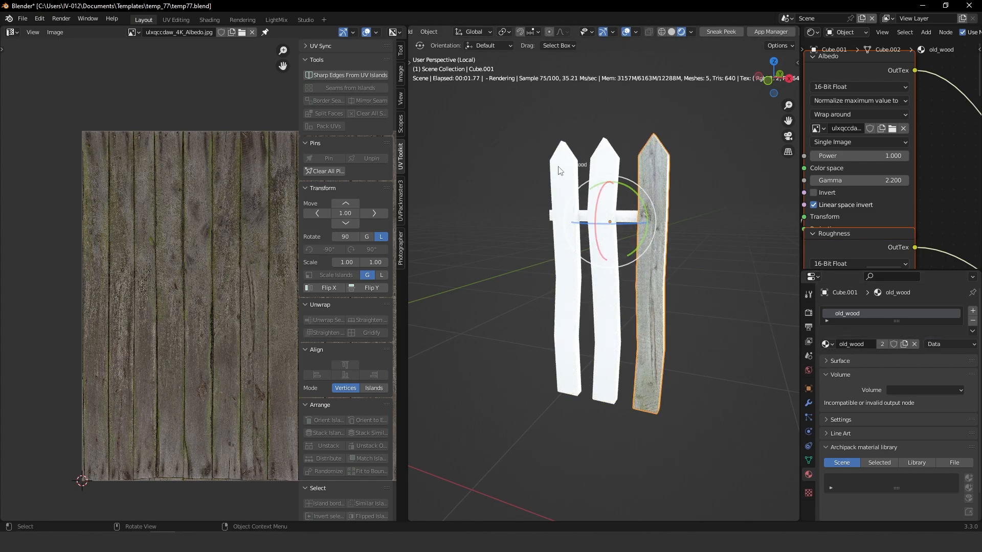
left_click_drag(841, 337, 611, 179)
left_click(614, 197)
scroll(871, 113, "down", 4)
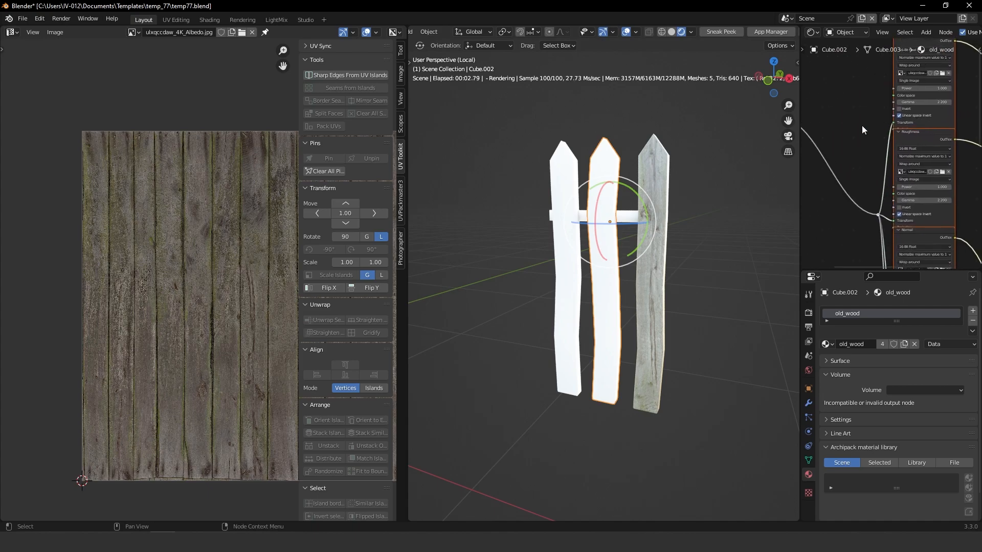
Step: Enter Edit Mode on the middle picket with everything selected, and straighten its two narrow UV islands one after the other
key("Tab")
key("a")
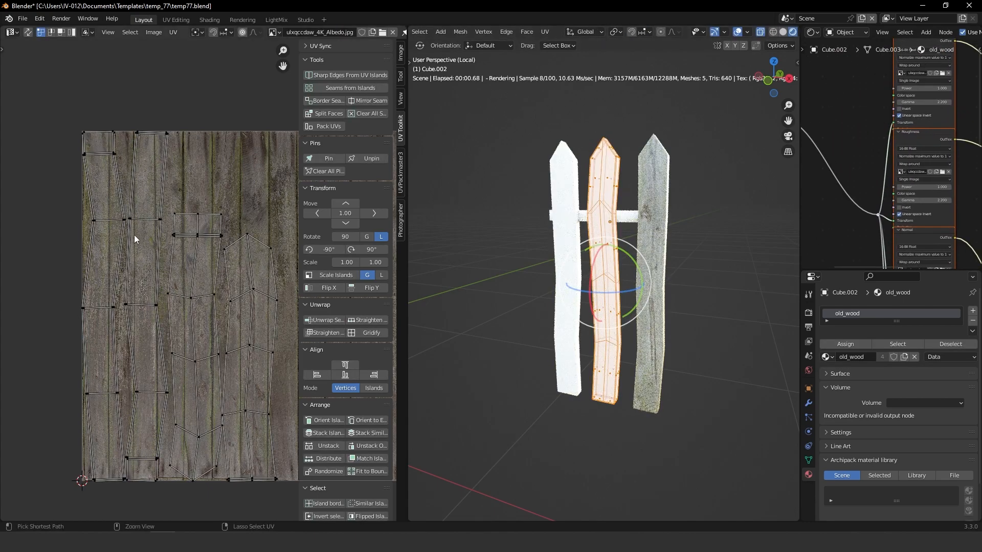
scroll(153, 273, "down", 1)
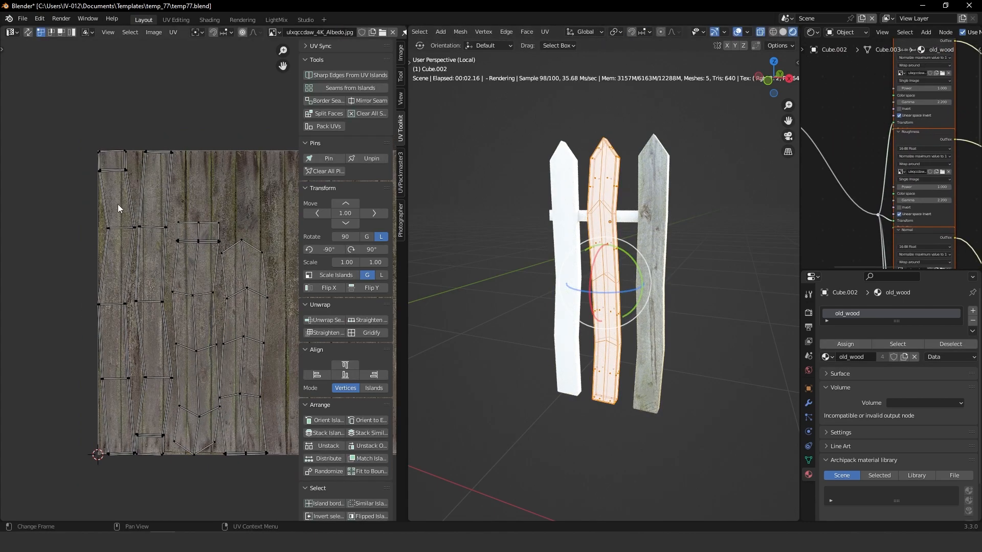
key("l")
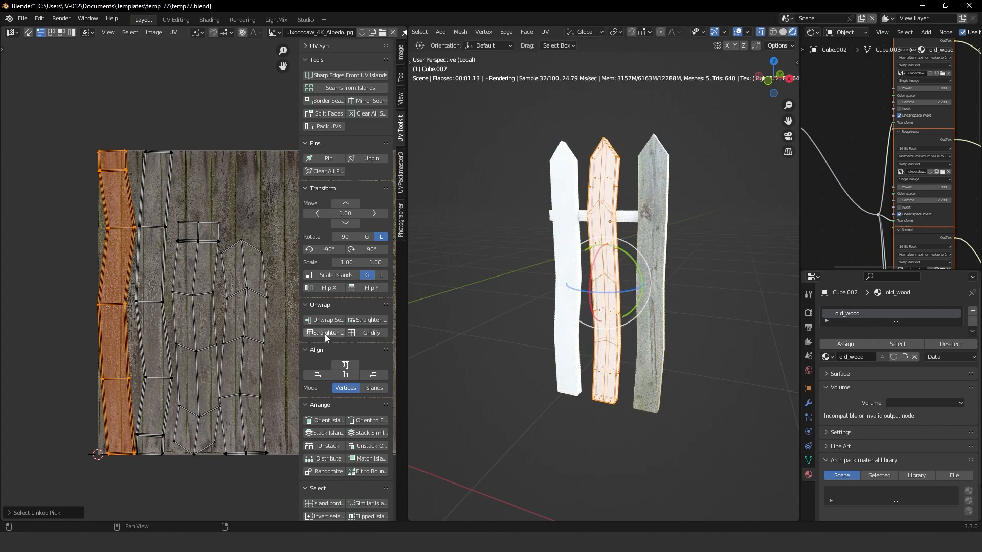
left_click(324, 334)
key("alt+a")
key("l")
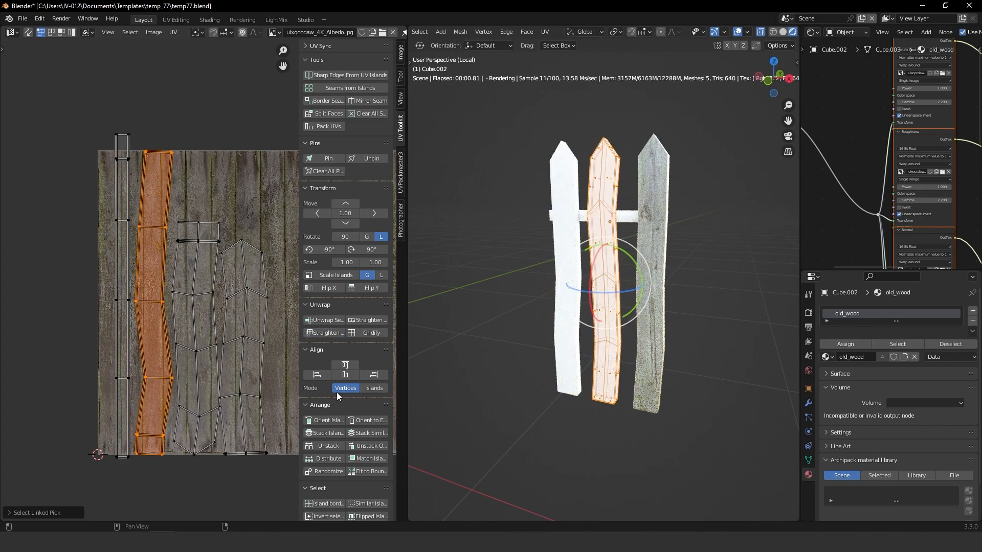
left_click(320, 333)
Step: Straighten the middle picket's two wide UV islands
key("alt+a")
key("l")
left_click(325, 336)
key("l")
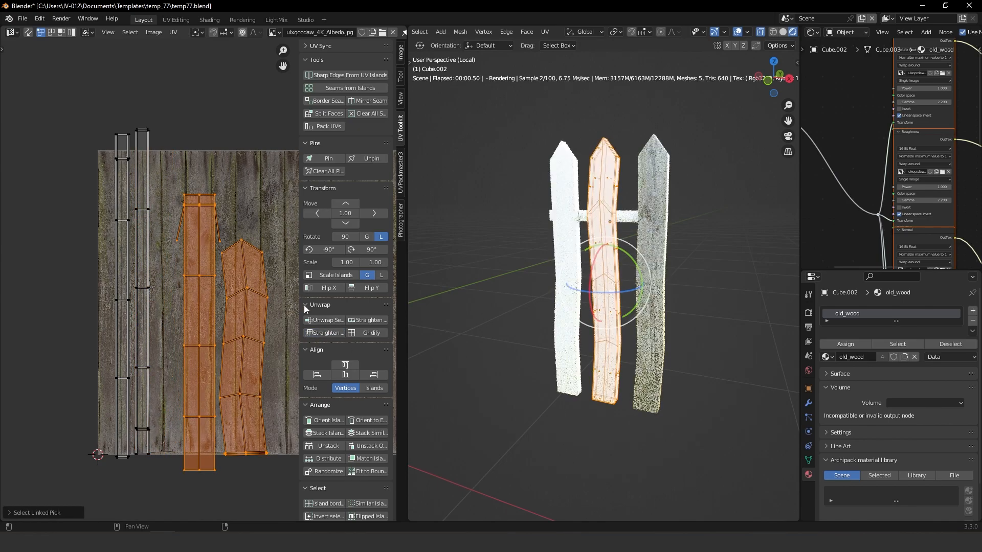
left_click(332, 332)
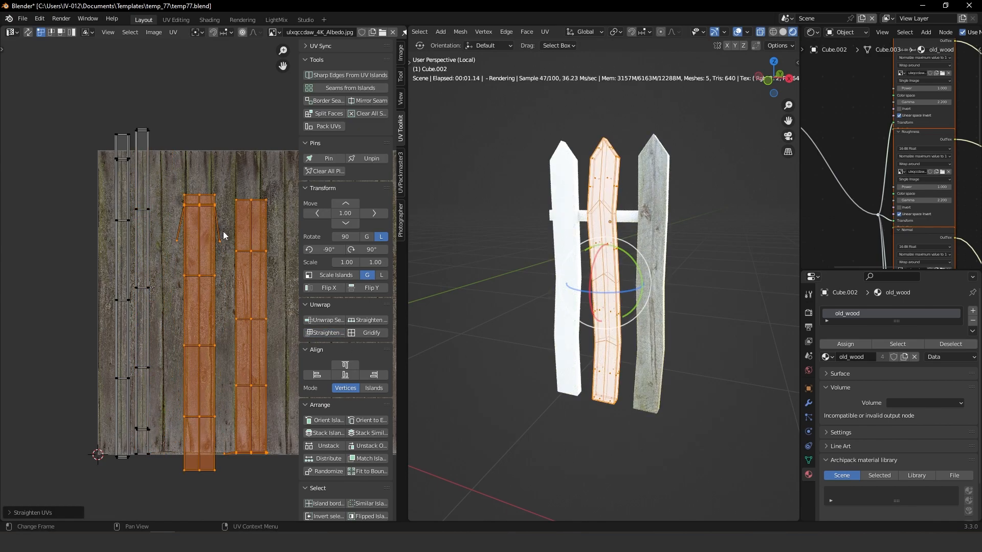
Step: Select all of the middle picket's UV islands, scale them down together, and move them towards the far-side planks of the image
key("a")
key("s")
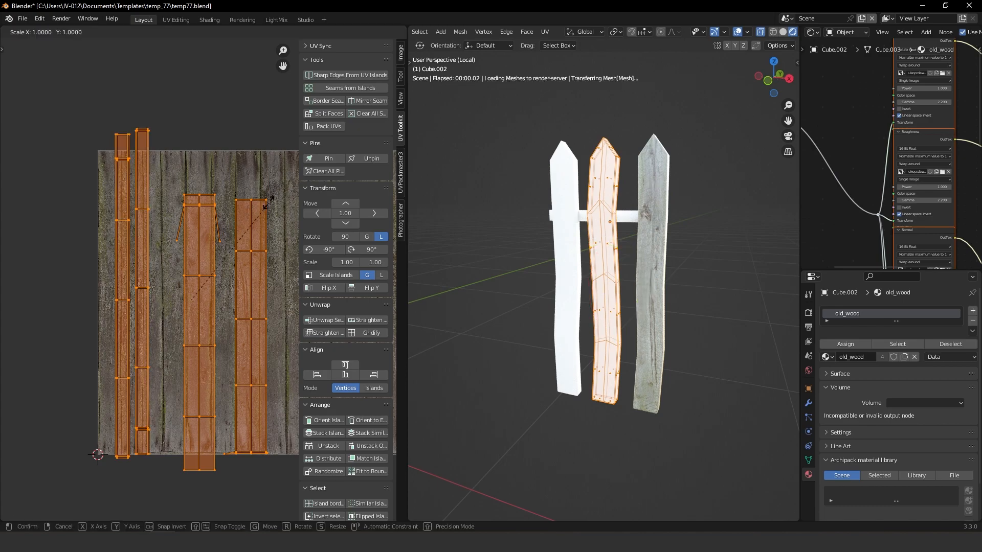
left_click(248, 230)
middle_click_drag(242, 259, 90, 305)
key("g")
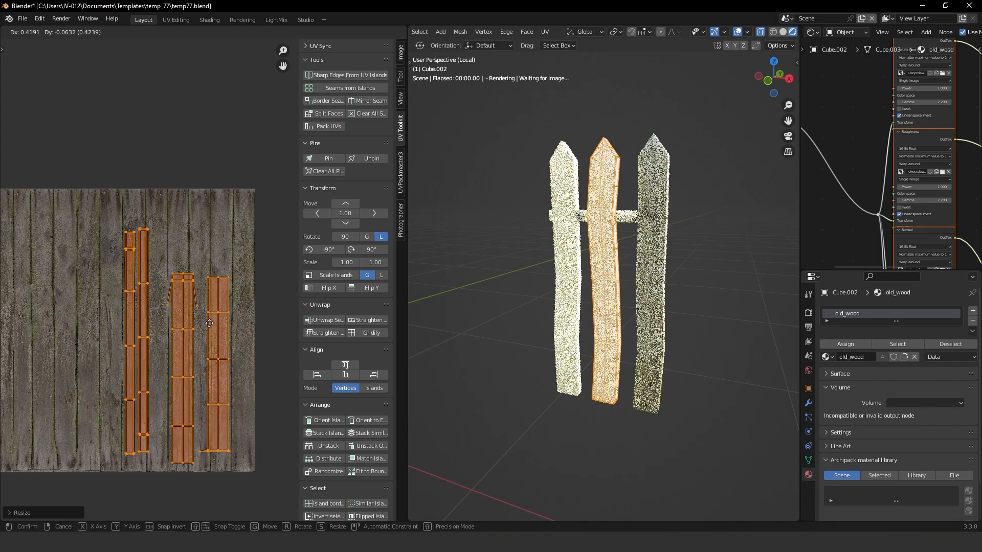
left_click(208, 321)
Step: Move the second narrow UV island by itself onto the adjacent plank, away from the first one
left_click(209, 232)
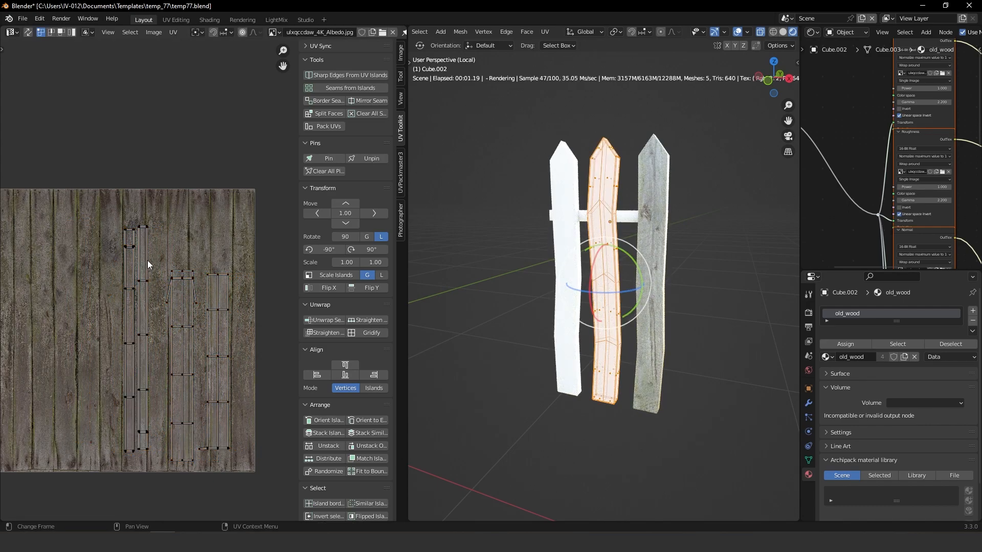
key("l")
key("g")
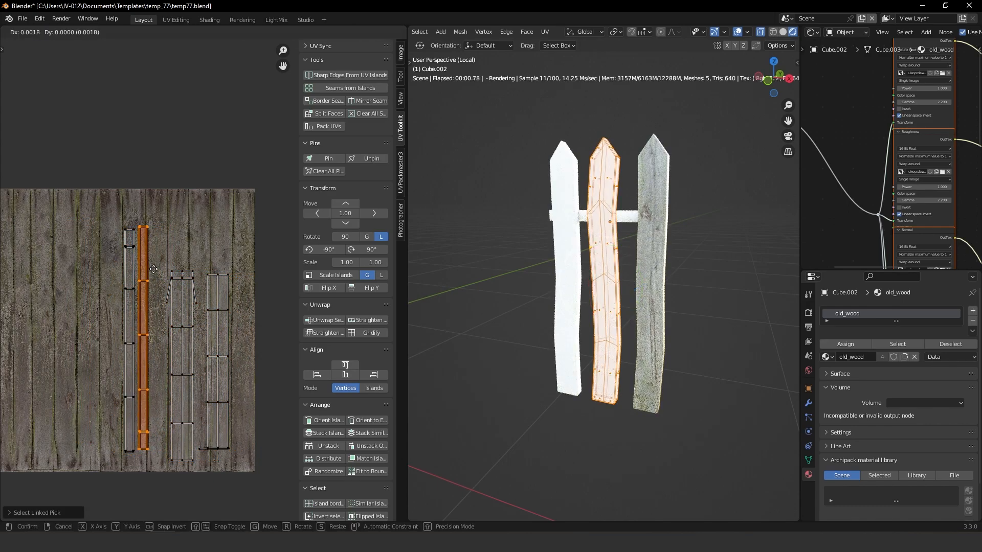
left_click(159, 276)
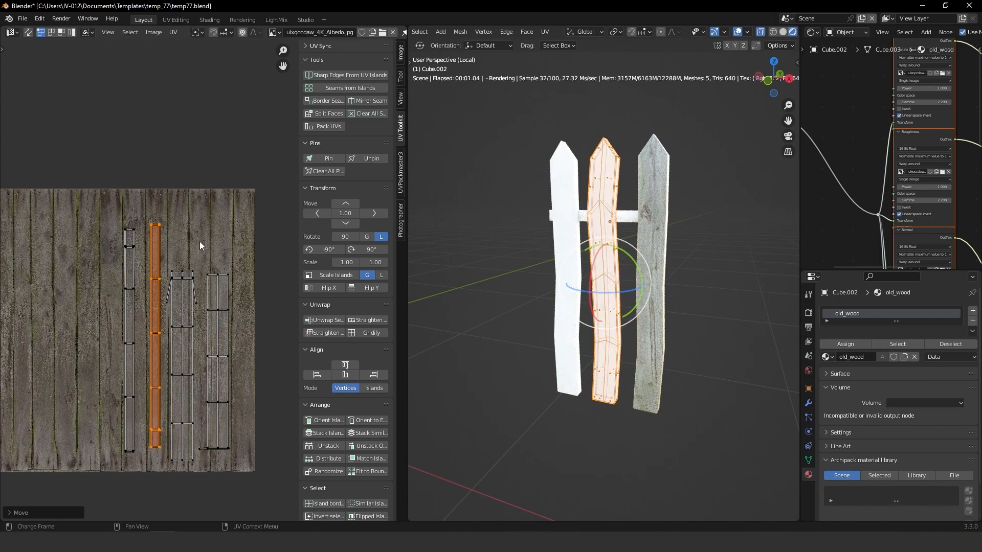
Step: Move the first wide UV island of the middle picket onto its own plank and scale it down to fit
key("l")
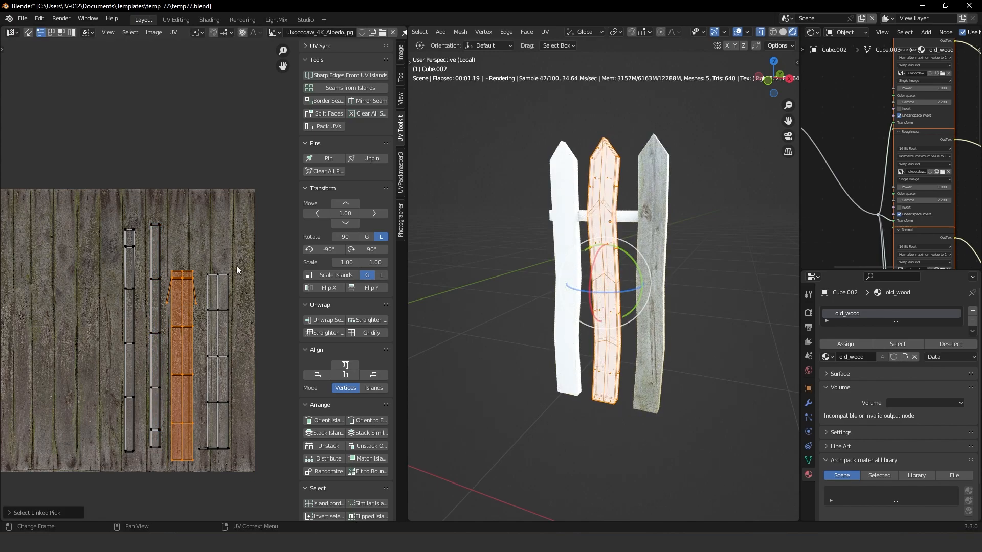
key("g")
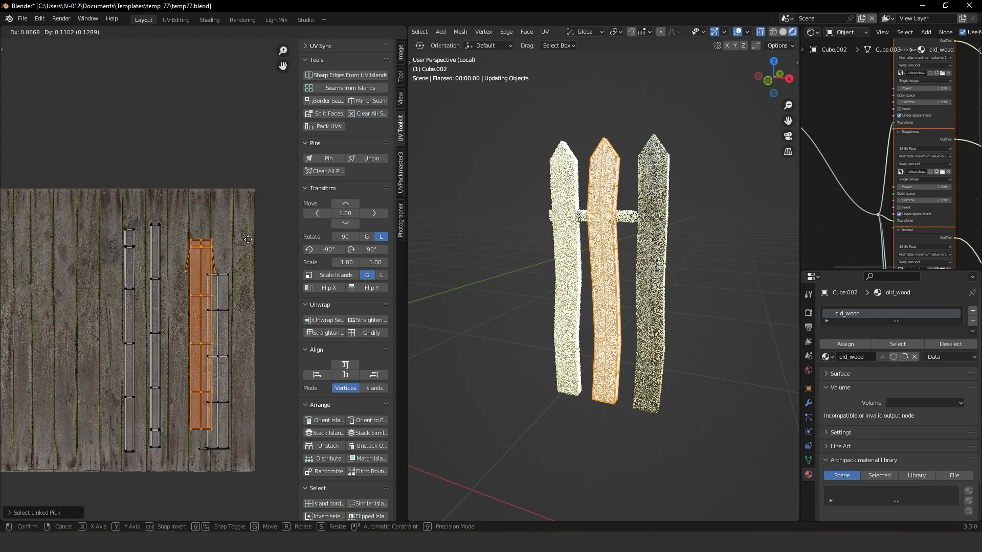
left_click(248, 240)
scroll(248, 238, "up", 1)
key("s")
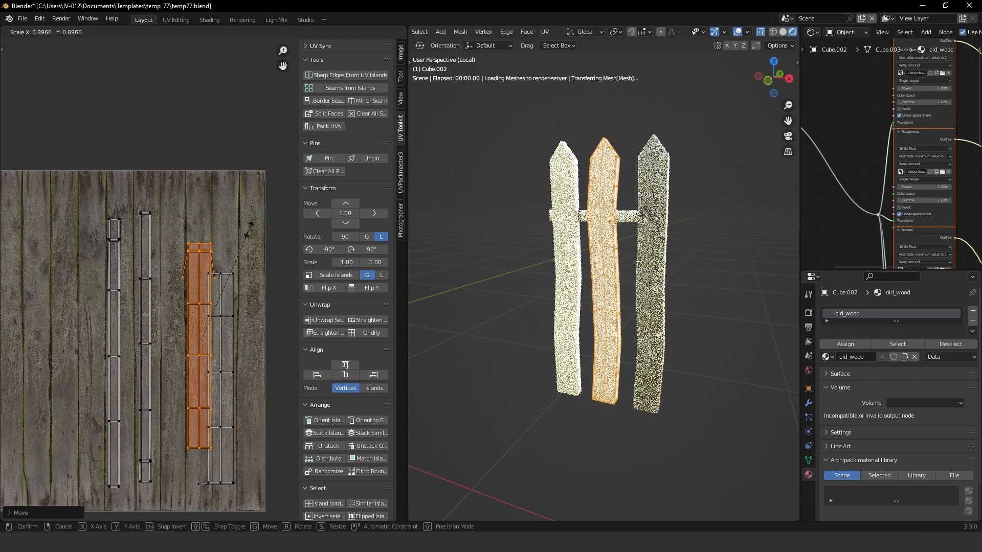
left_click(245, 232)
left_click(244, 231)
Step: Scale down the remaining wide UV island and move it onto the outermost plank at the image's edge
key("l")
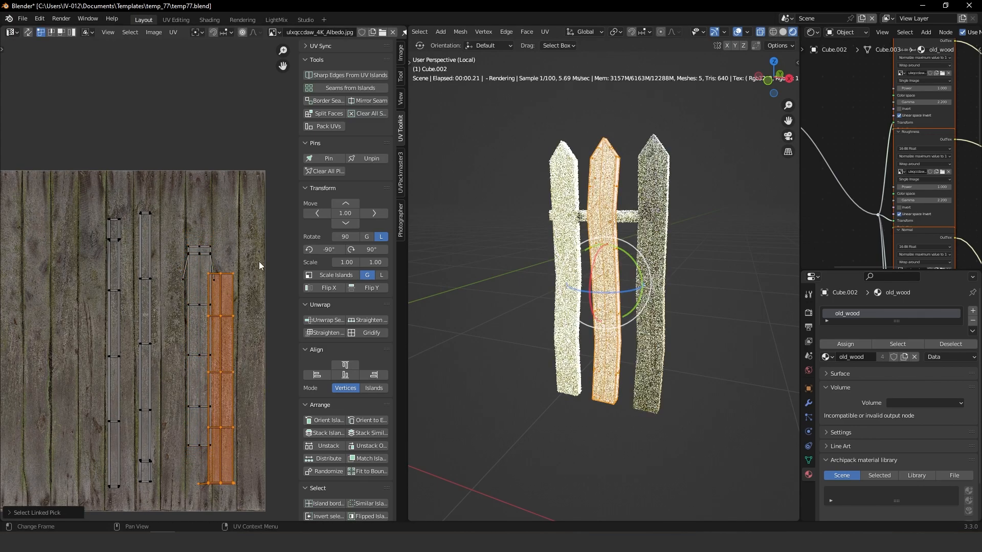
key("s")
left_click(225, 294)
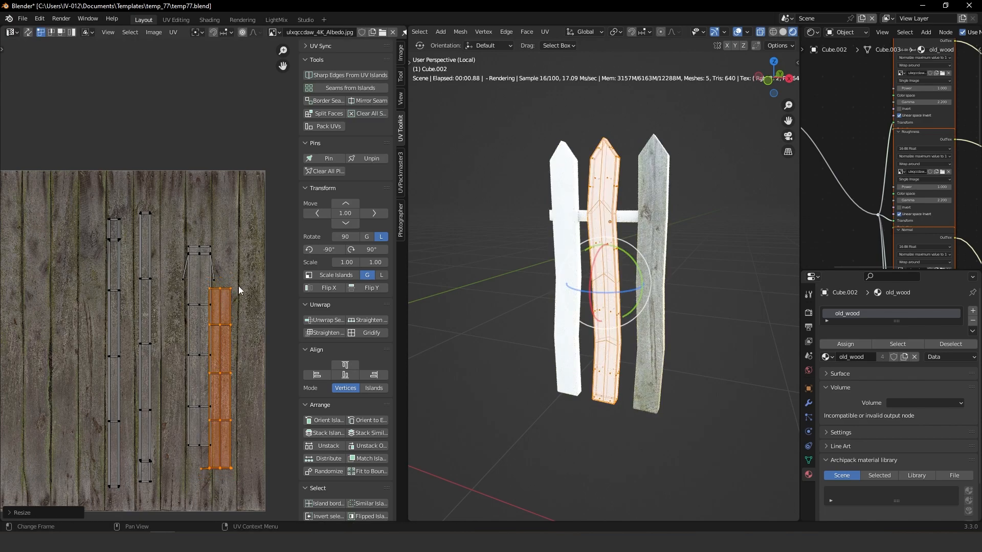
key("g")
left_click(277, 253)
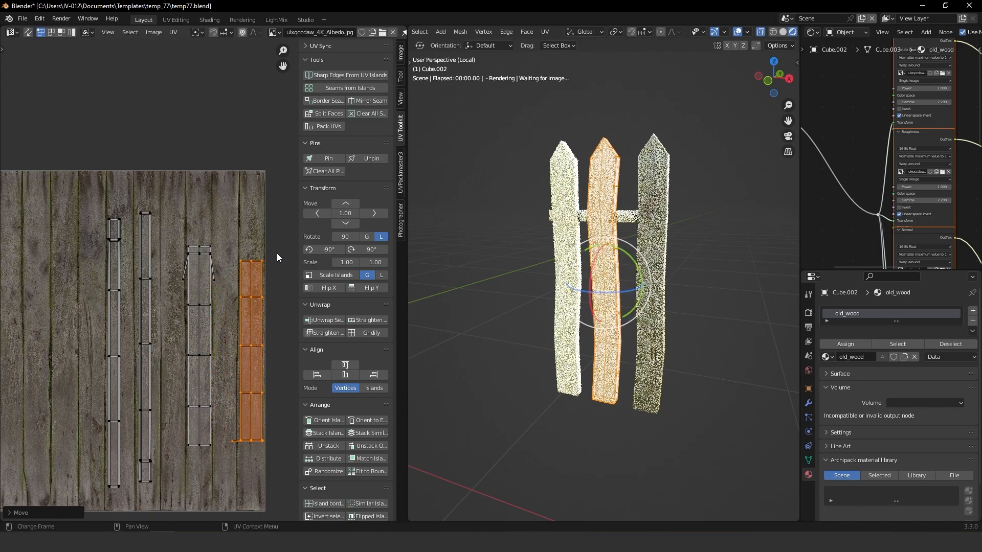
key("tab")
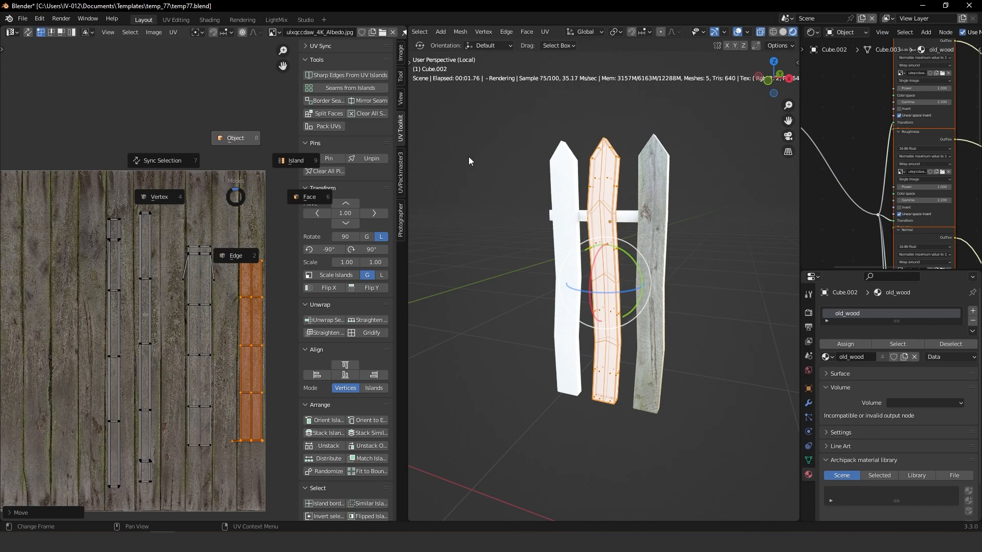
Step: Finish editing the middle picket's UVs, return to Object Mode and deselect its mesh
left_click(235, 138)
left_click(630, 105)
left_click(609, 219)
middle_click_drag(685, 55, 669, 62)
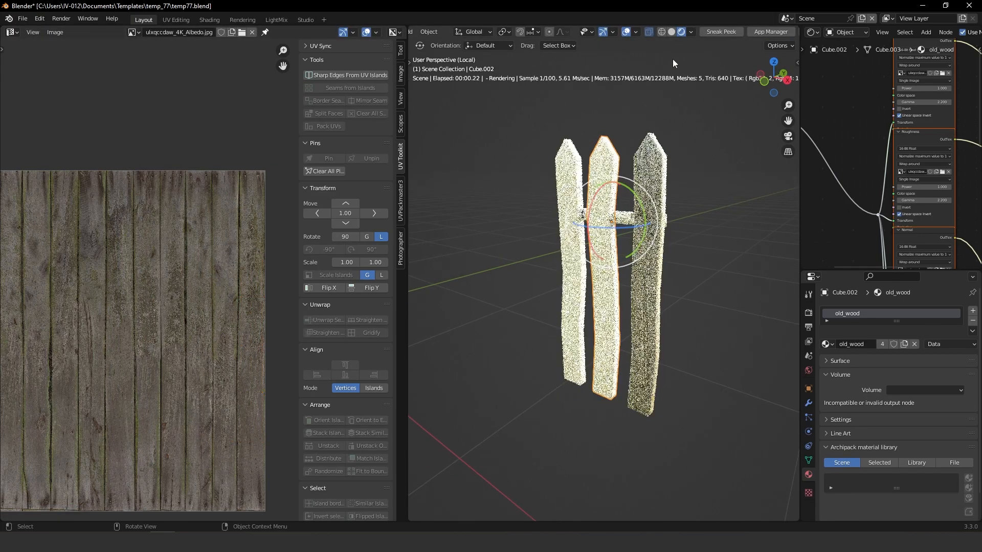
key("shift+h")
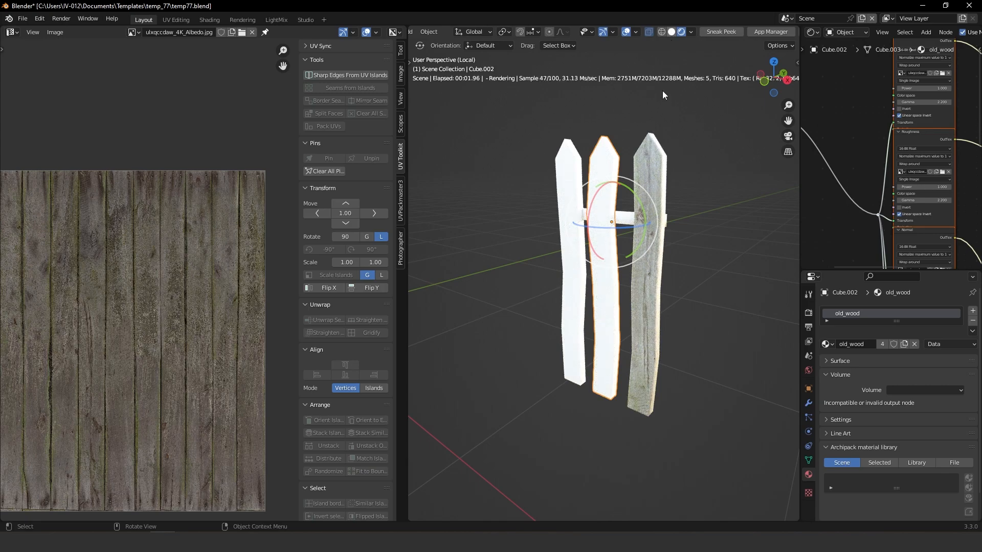
Step: Switch the viewport to solid shading, clear the loaded Octane resources and restore rendered shading
key("z")
key("q")
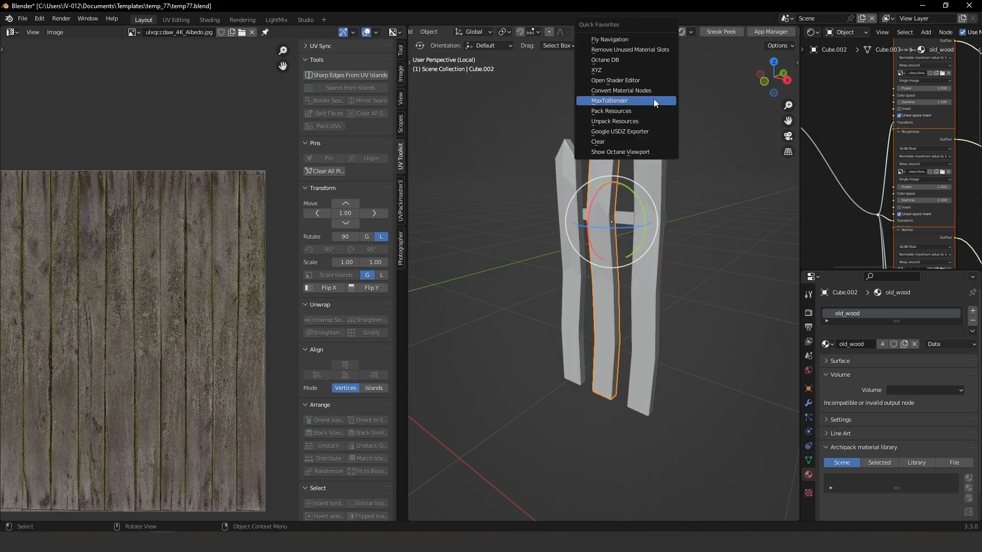
left_click(610, 142)
left_click(680, 31)
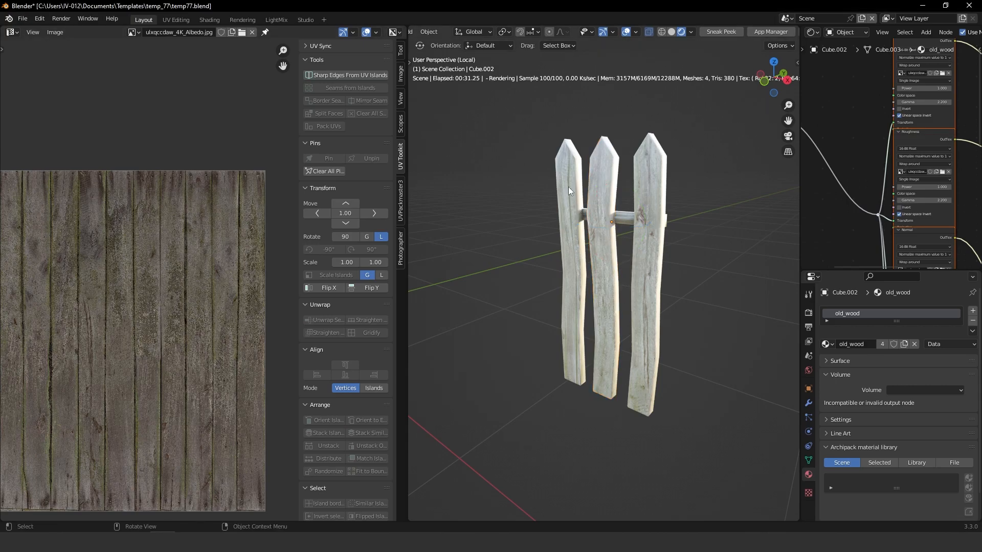
Step: Straighten all UV islands of the remaining untreated outer picket and scale them down together
key("Tab")
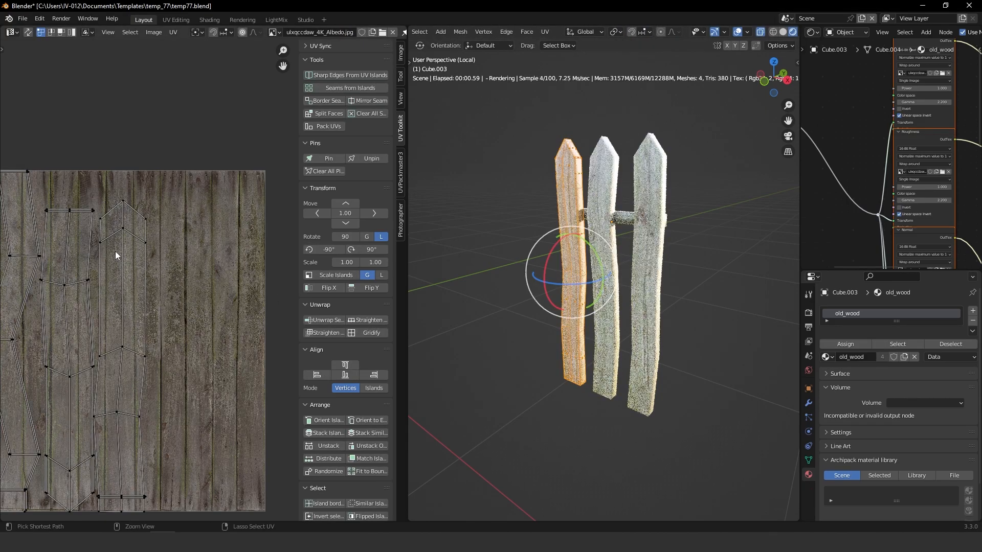
middle_click_drag(113, 311, 156, 308, "shift")
scroll(157, 302, "down", 1)
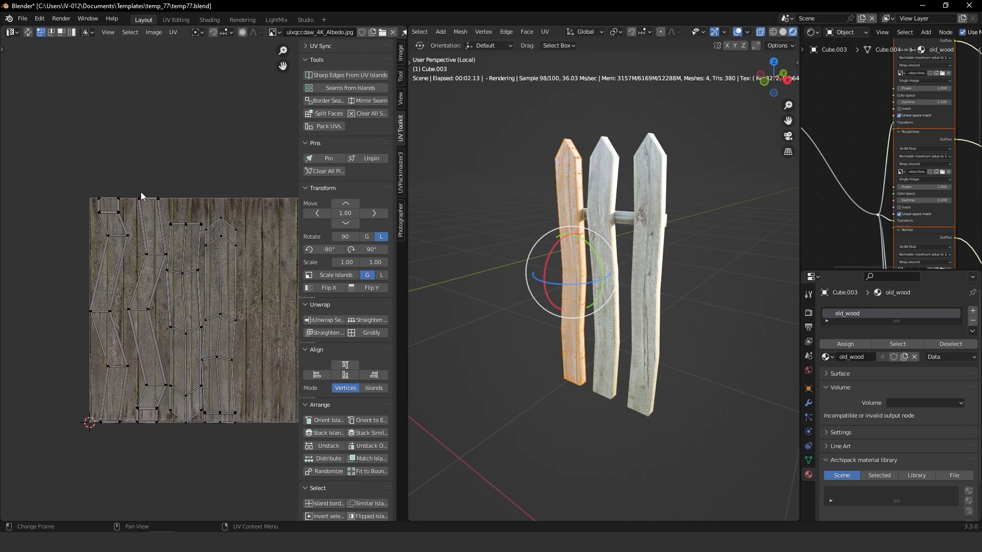
key("a")
left_click(359, 333)
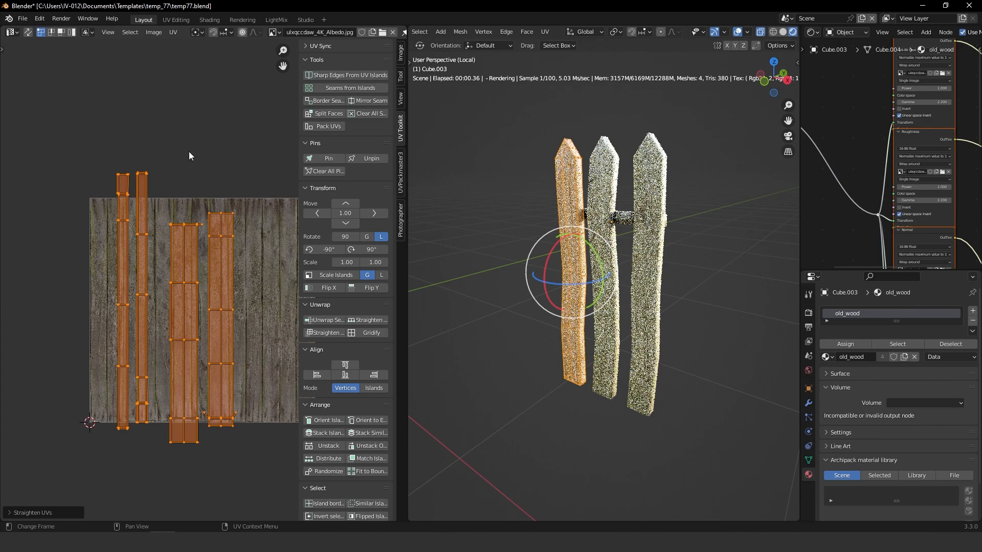
key("s")
left_click(214, 260)
middle_click_drag(179, 256, 156, 212, "ctrl")
Step: Move one narrow UV island of this picket onto the outermost plank at the image's near edge
left_click(161, 193)
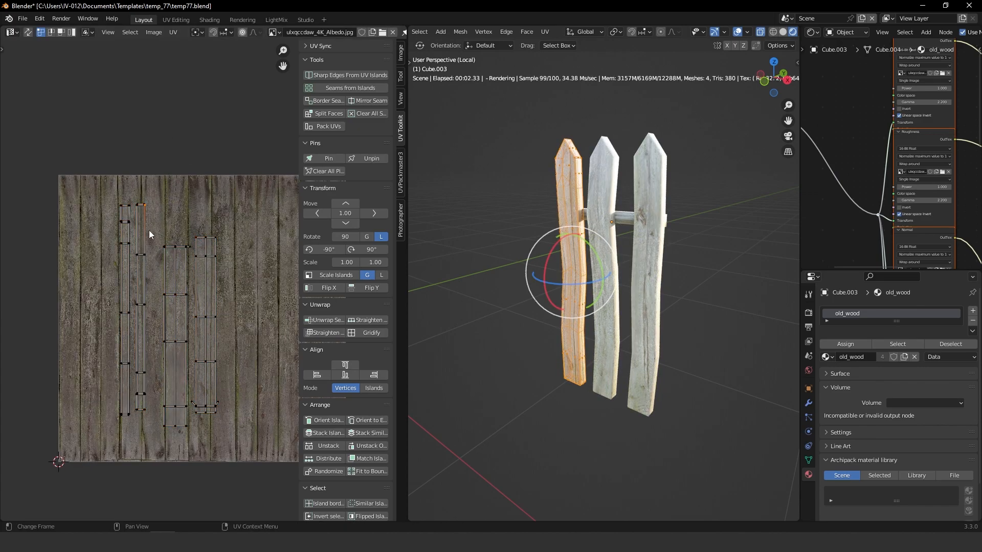
key("l")
key("g")
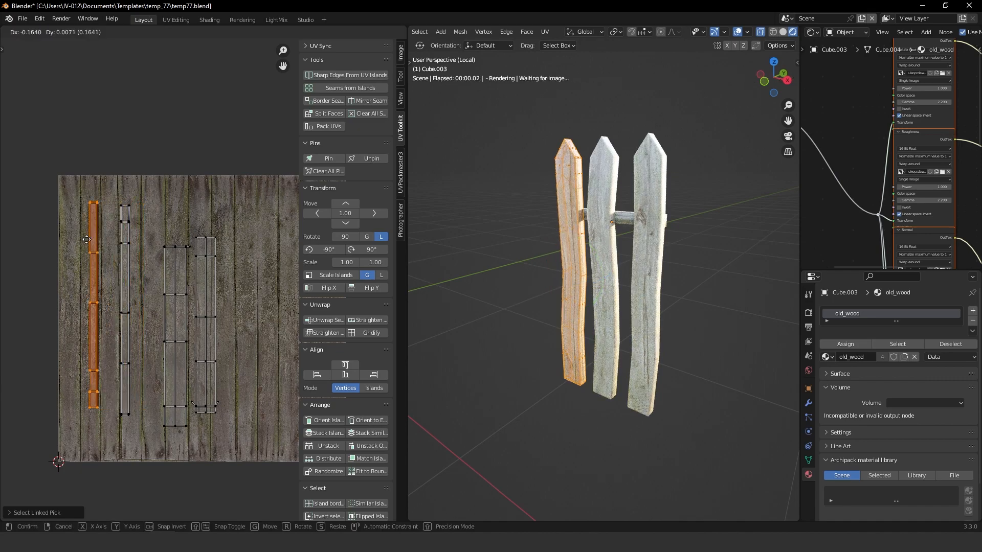
left_click(66, 242)
Step: Scale down the picket's first wide UV island and fit it within a single free plank near the image's lower edge
left_click(180, 200)
key("l")
key("s")
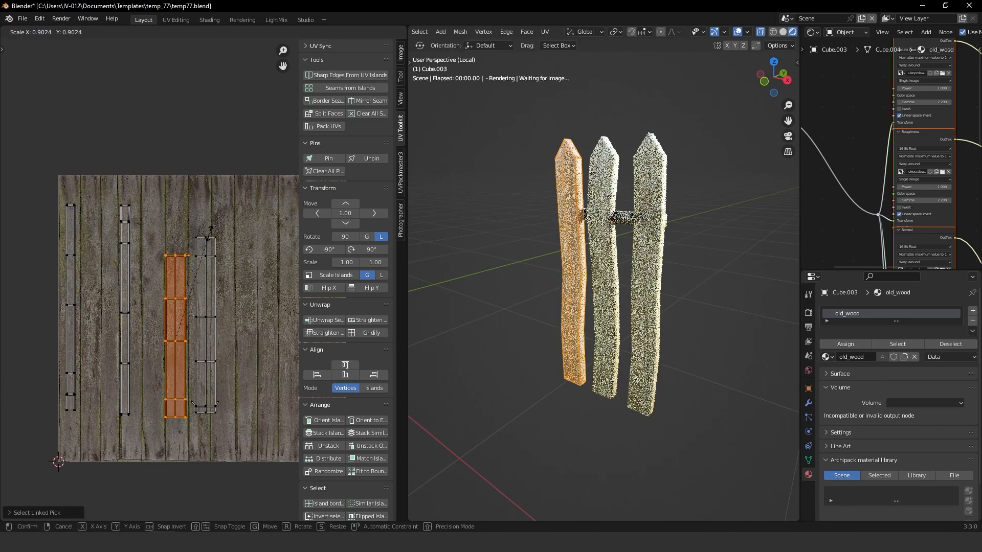
left_click(210, 233)
middle_click_drag(210, 288, 153, 290)
key("g")
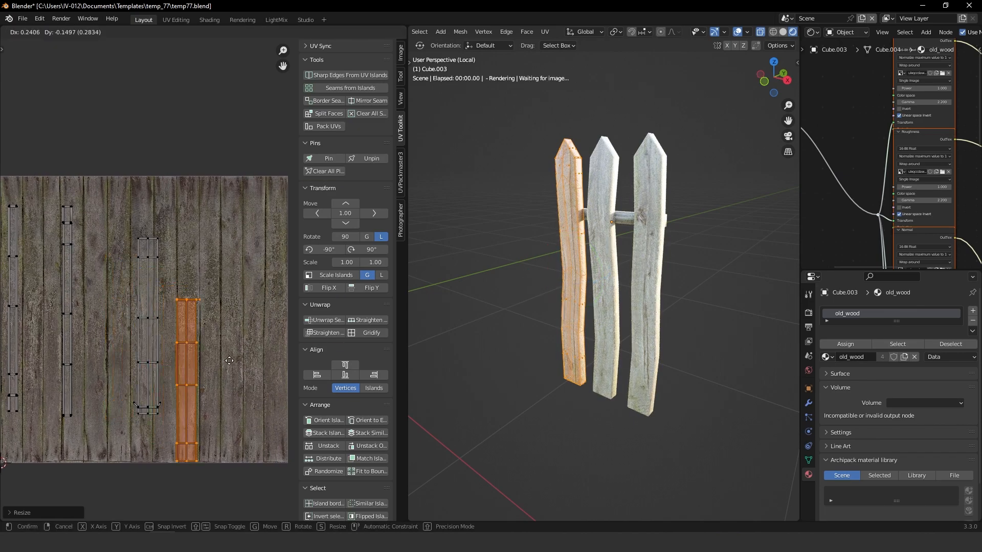
left_click(244, 367)
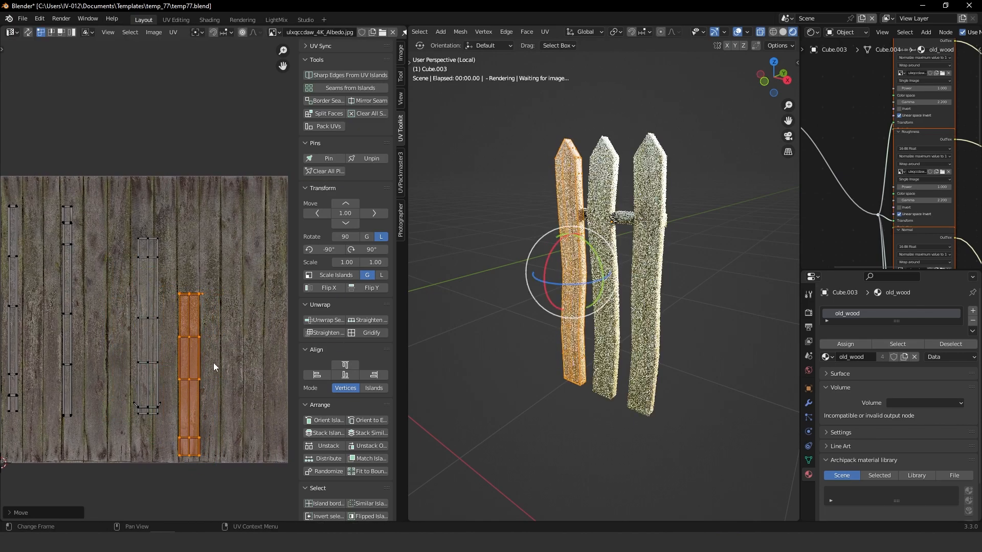
scroll(207, 331, "up", 2)
key("s")
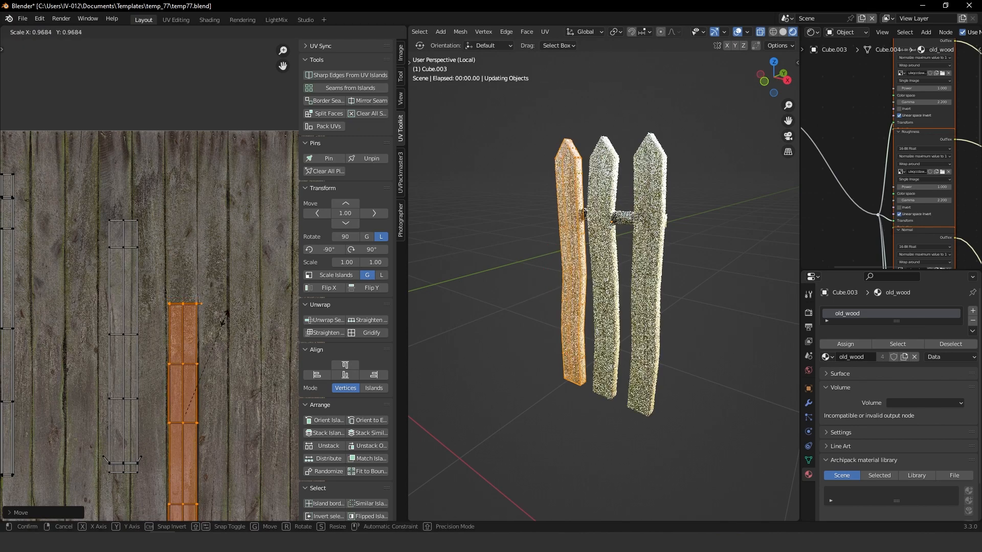
left_click(176, 309)
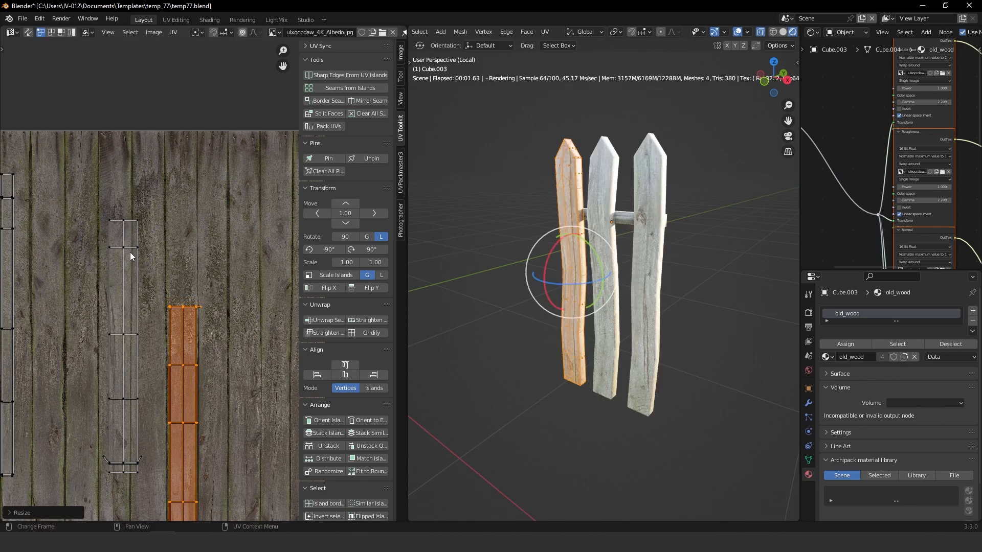
key("l")
key("s")
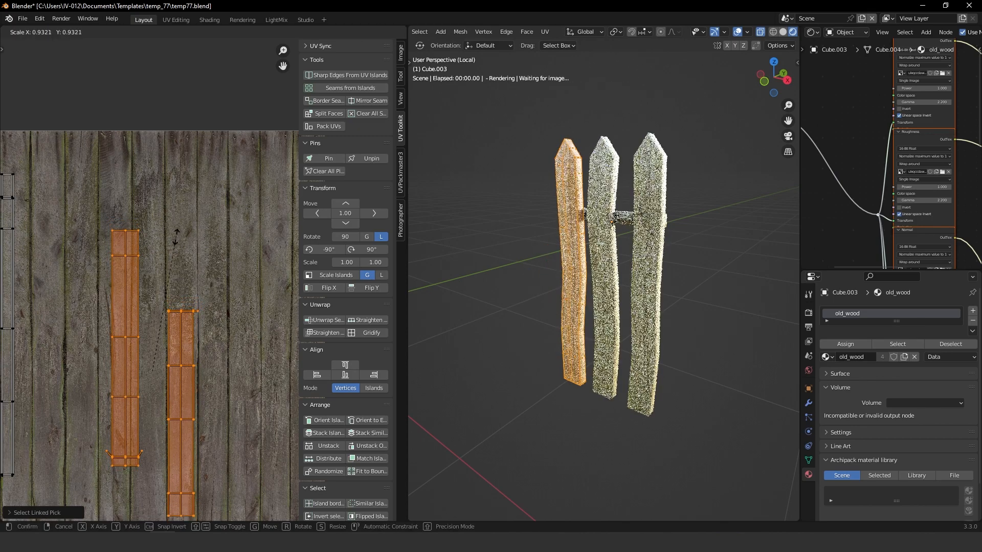
right_click(181, 243)
Step: Scale down the second wide UV island by itself, move it onto its own plank, and return the picket to Object Mode
left_click(186, 231)
key("l")
key("s")
left_click(177, 242)
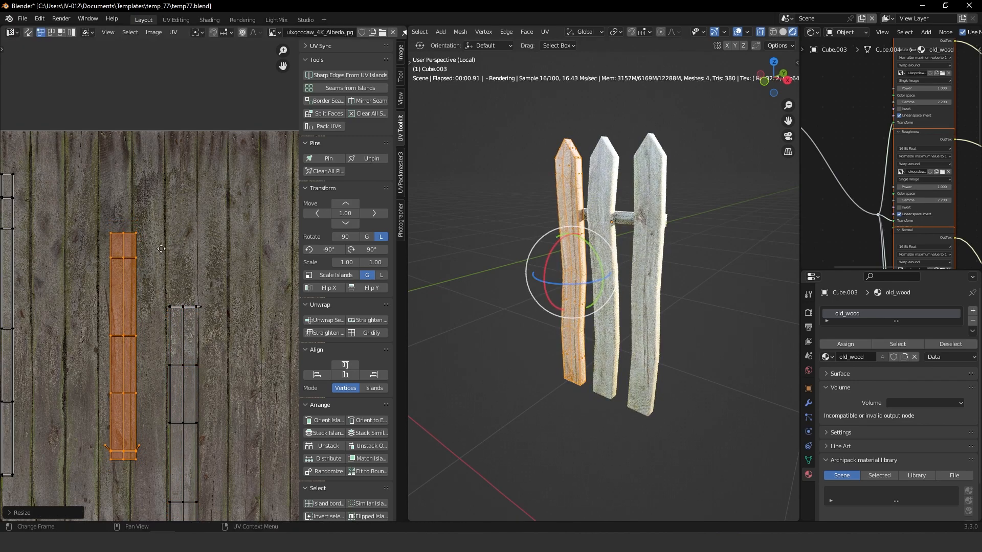
key("g")
left_click(120, 160)
key("Tab")
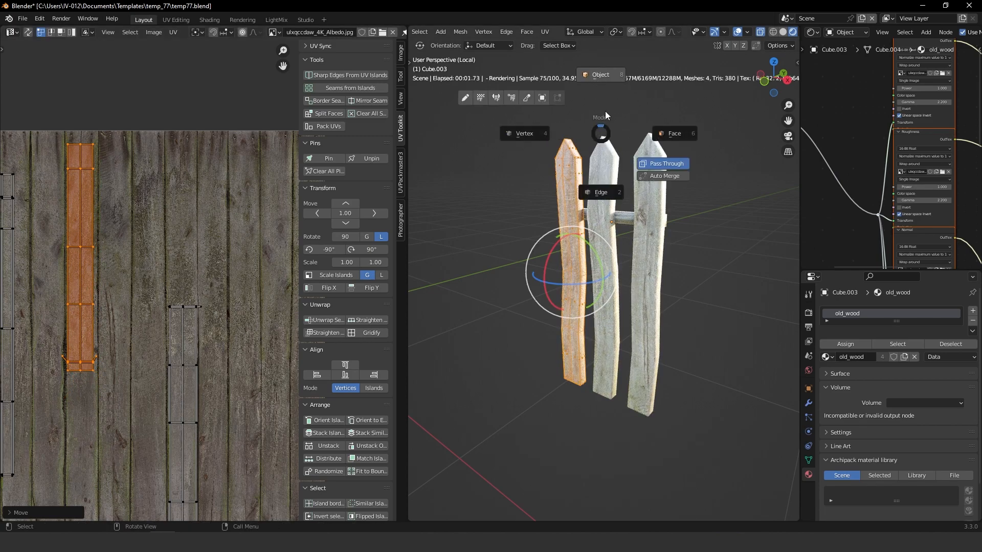
left_click(603, 98)
left_click(720, 218)
Step: Unwrap the fence's horizontal crossbar with Smart UV Project
left_click(629, 236)
key("Tab")
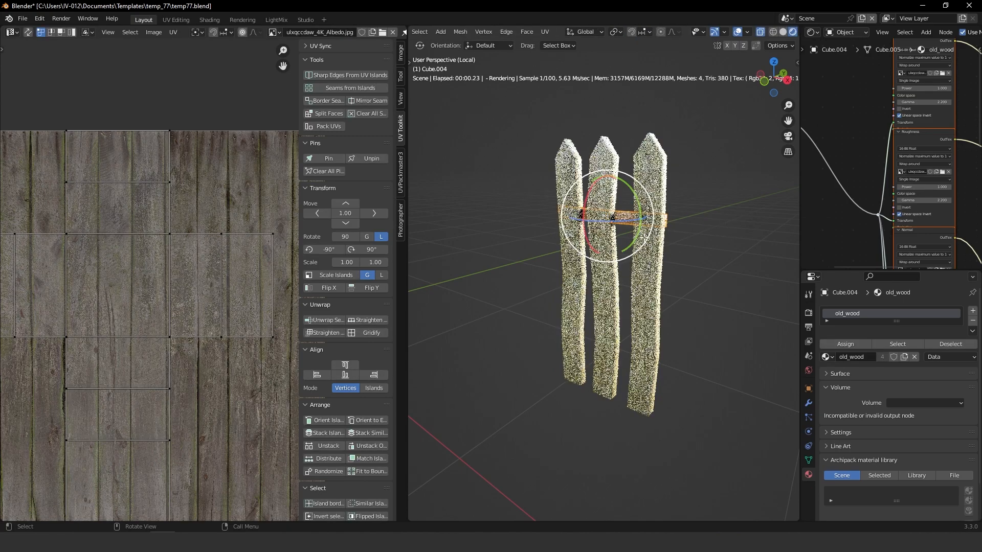
scroll(153, 307, "down", 3)
key("u")
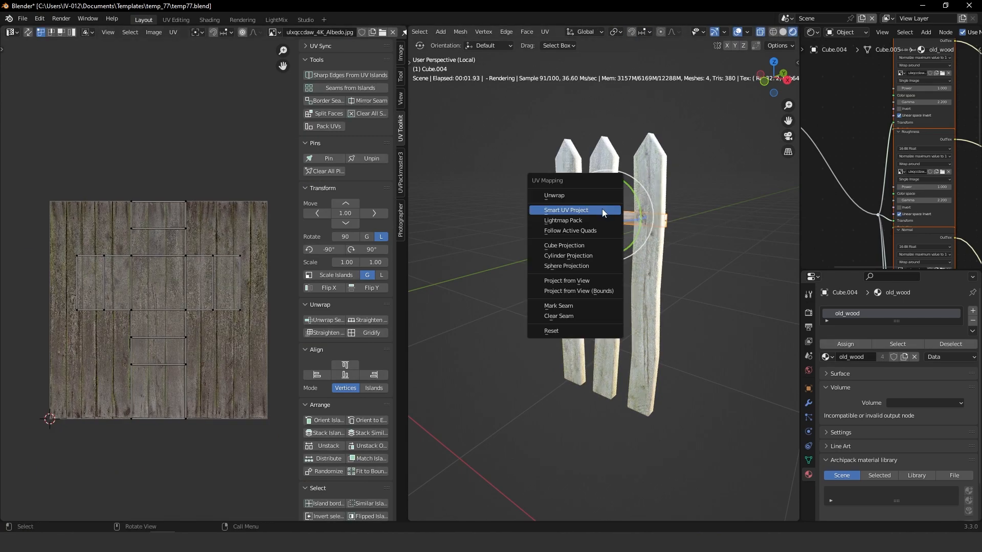
left_click(599, 210)
left_click(622, 294)
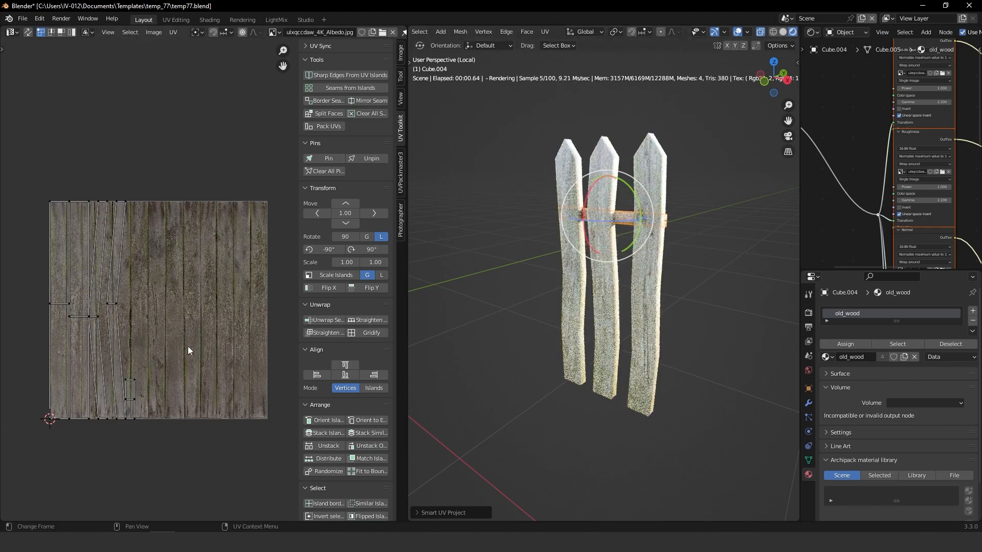
Step: Straighten all of the crossbar's UV islands and scale them down together
key("a")
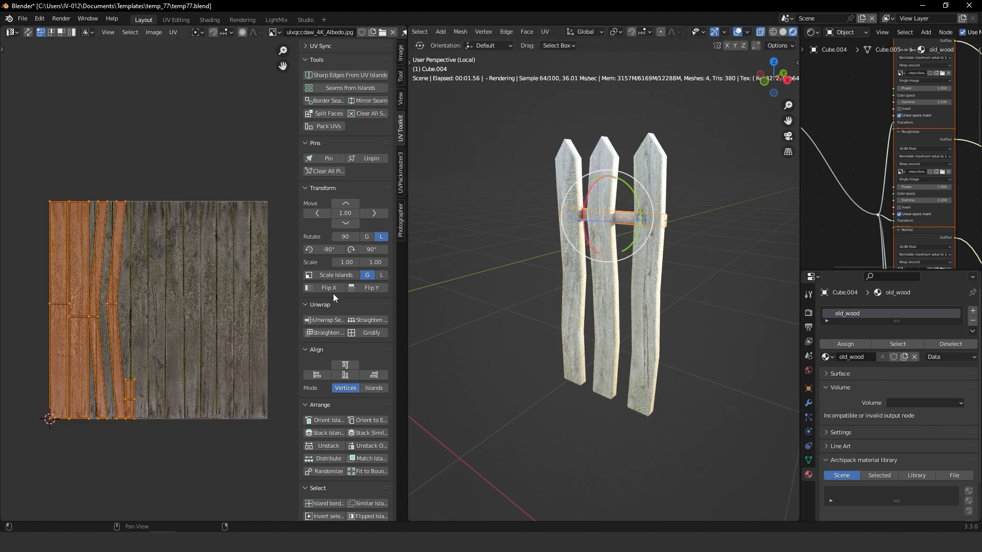
left_click(321, 320)
left_click(330, 334)
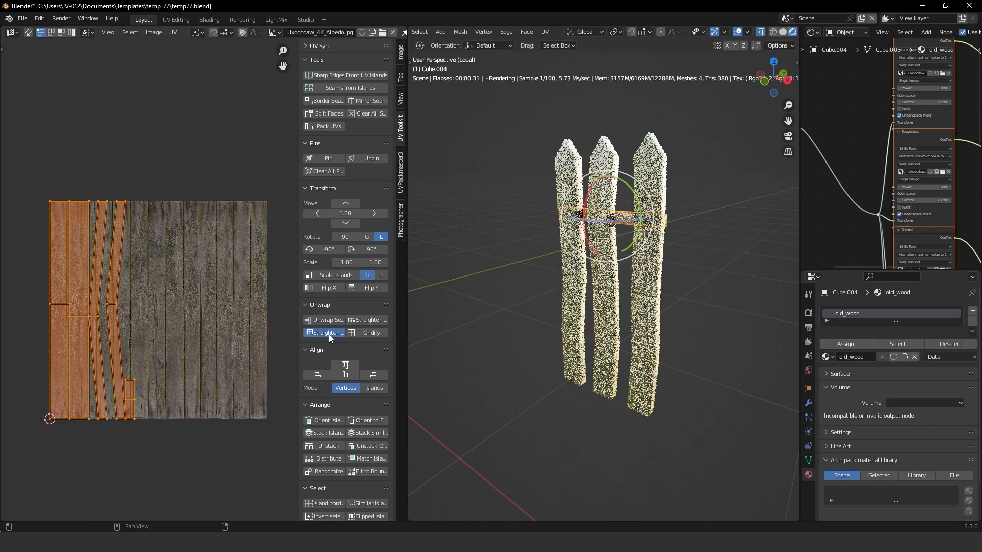
key("s")
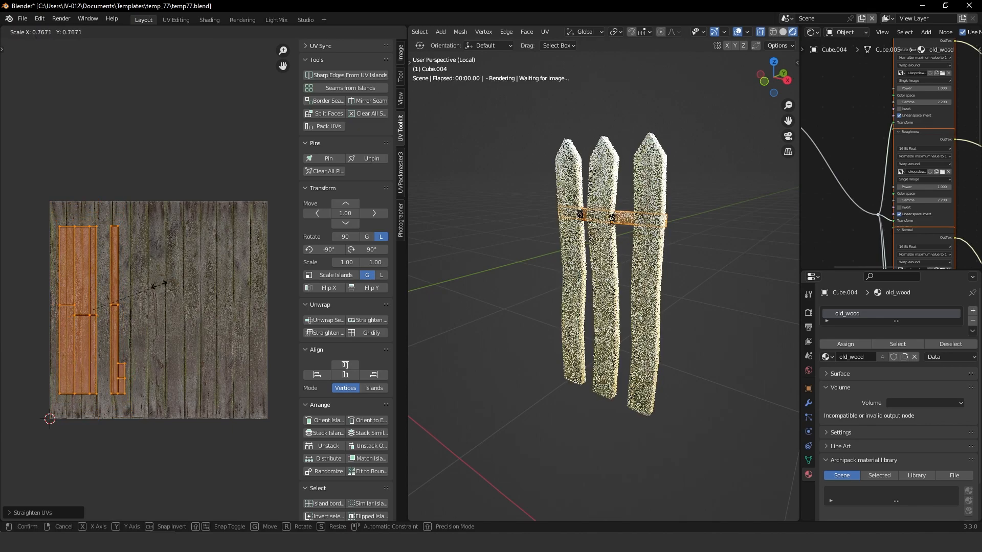
left_click(124, 290)
scroll(110, 271, "up", 1)
middle_click_drag(96, 251, 154, 251)
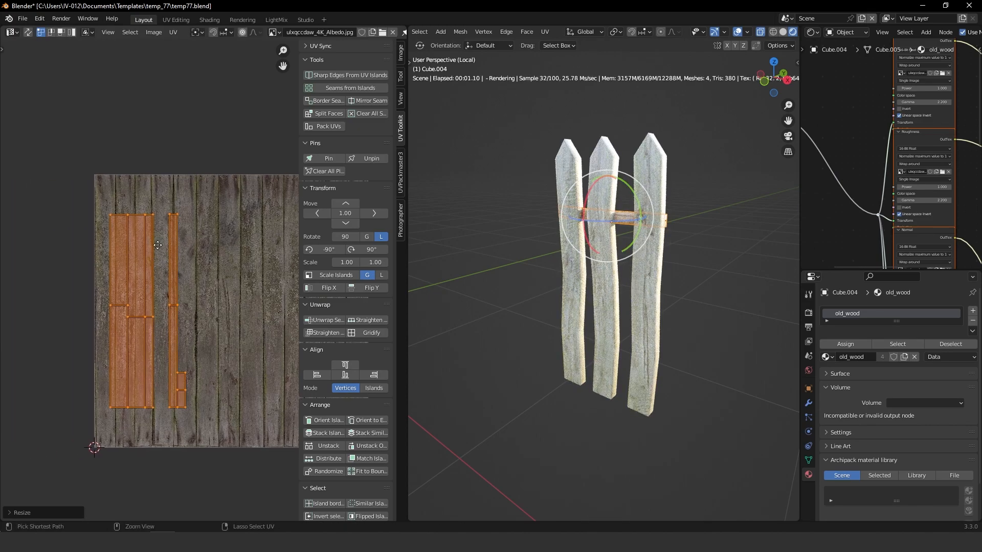
Step: Move the crossbar's two long narrow UV islands onto separate planks, away from the wide islands
scroll(154, 252, "up", 1)
left_click(178, 239)
key("l")
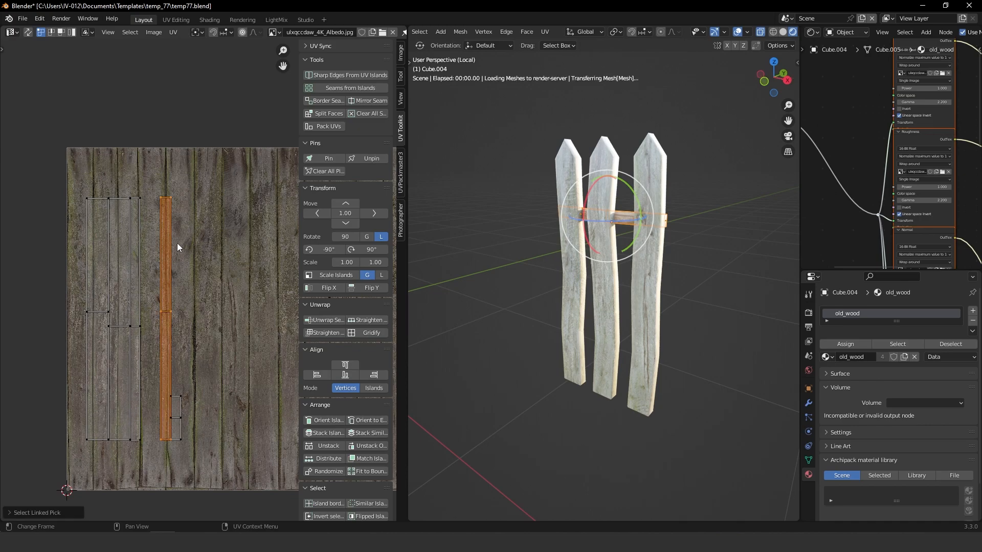
key("g")
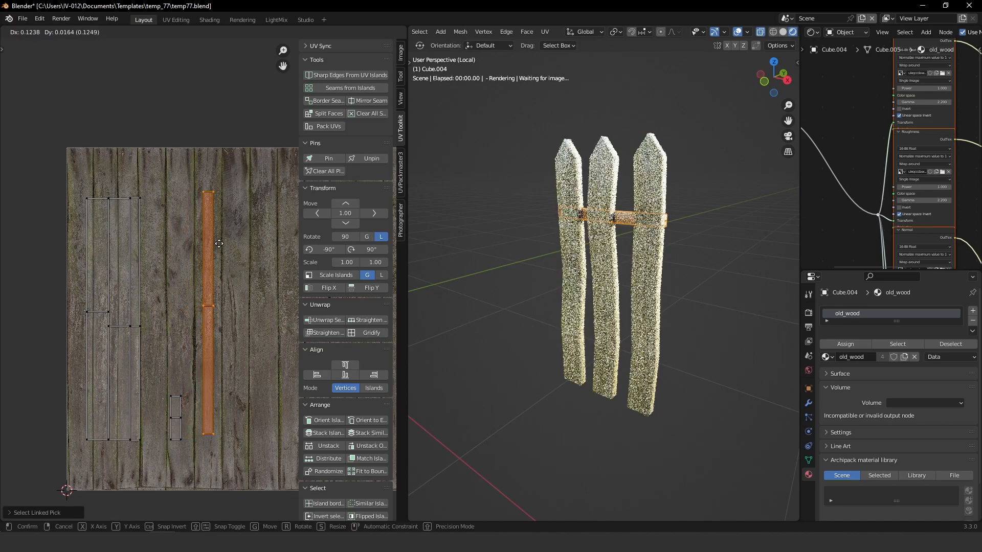
left_click(226, 248)
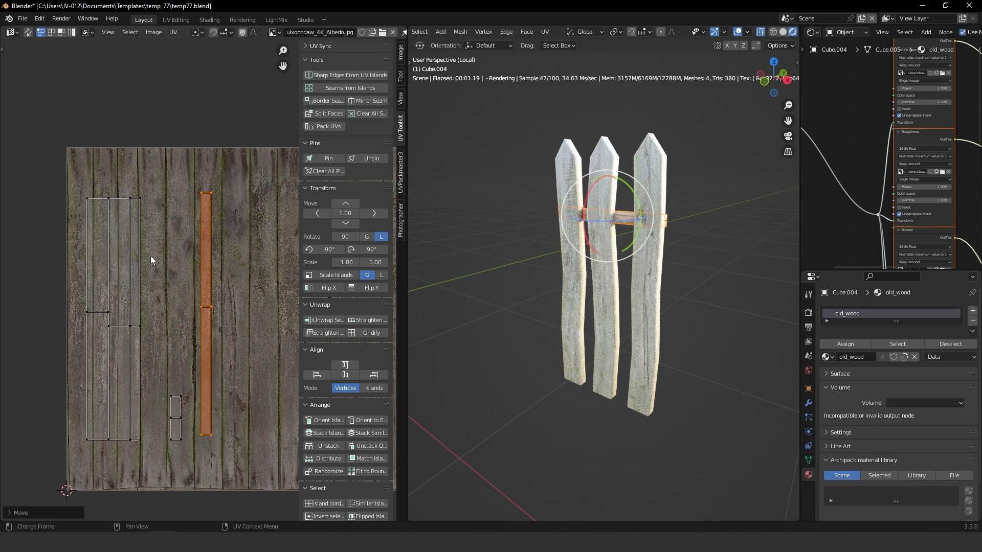
key("l")
key("g")
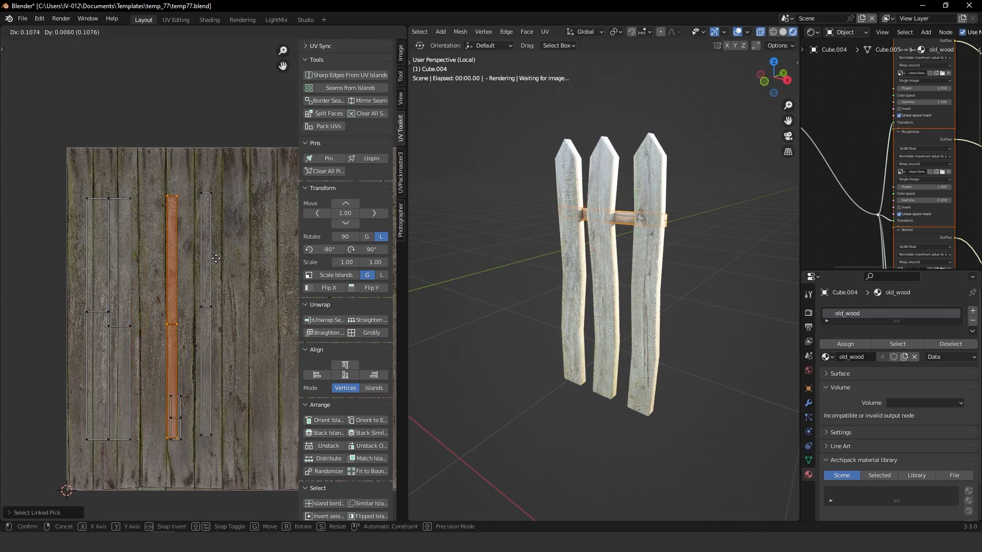
left_click(252, 255)
Step: Move the crossbar's inner wide UV island onto its own plank, clear of the other wide island
left_click(139, 257)
key("l")
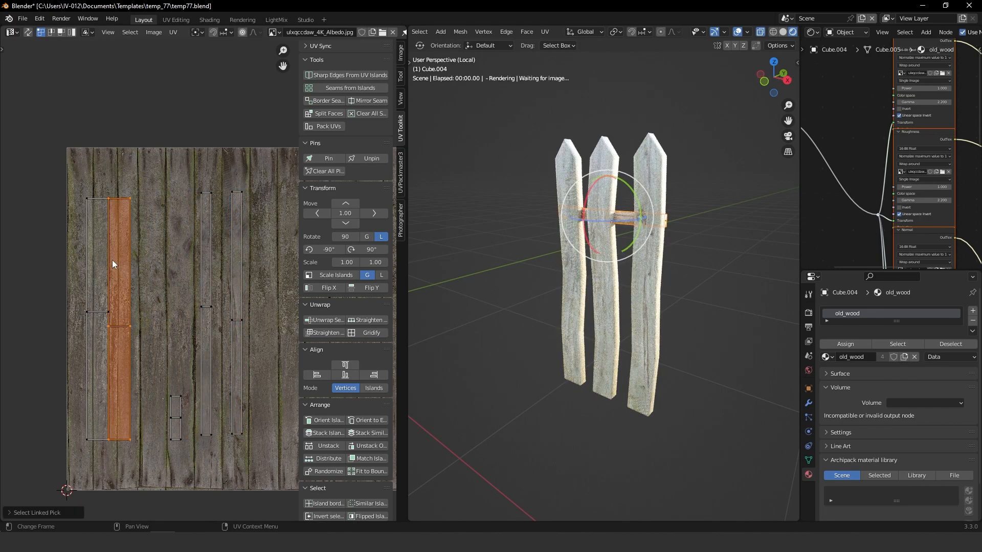
key("g")
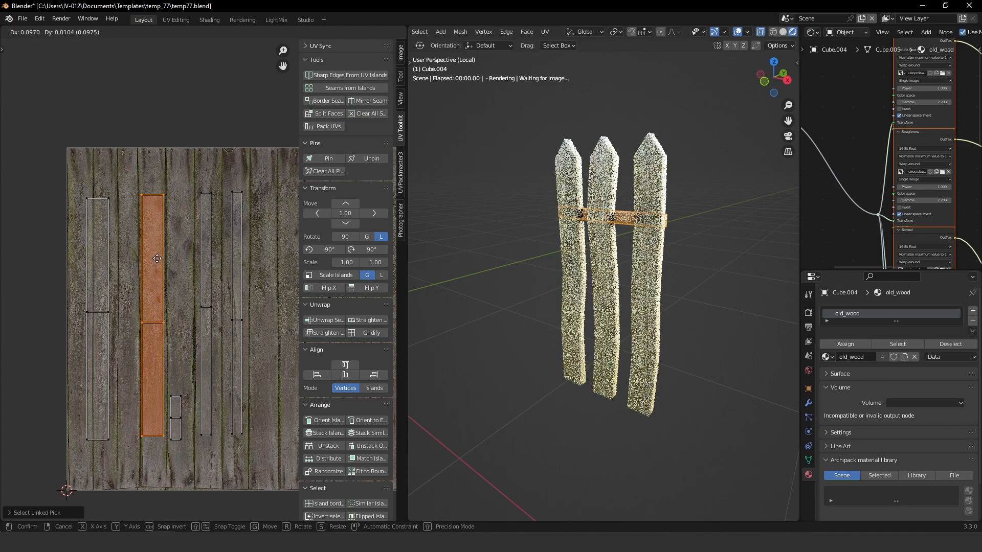
left_click(155, 258)
Step: Scale down the crossbar's last wide UV island, fit it to a plank, and return to Object Mode
left_click(116, 247)
key("l")
key("s")
left_click(117, 250)
key("g")
left_click(130, 247)
key("Tab")
left_click(590, 81)
left_click(713, 219)
Step: Set the old_wood Texture displacement node's height to 0.1 and its level of detail to 8192x8192
middle_click_drag(929, 234, 839, 148)
scroll(883, 187, "up", 3)
middle_click_drag(905, 174, 869, 56)
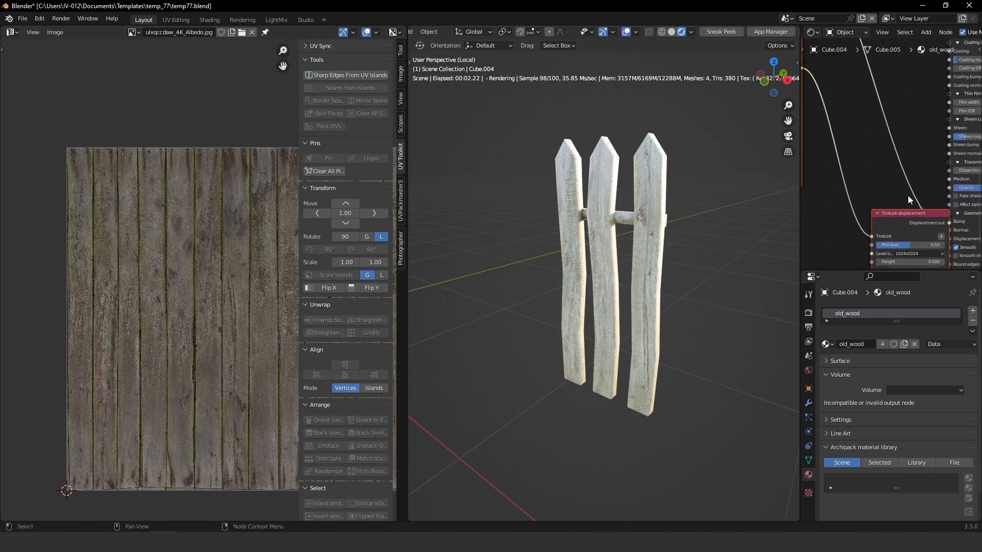
middle_click_drag(908, 197, 889, 124)
scroll(895, 168, "up", 2)
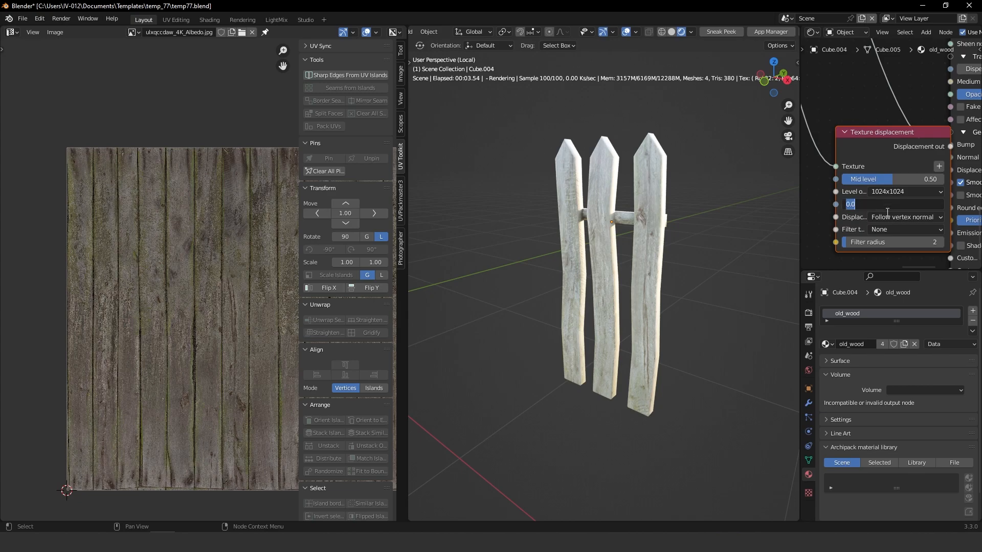
key("Return")
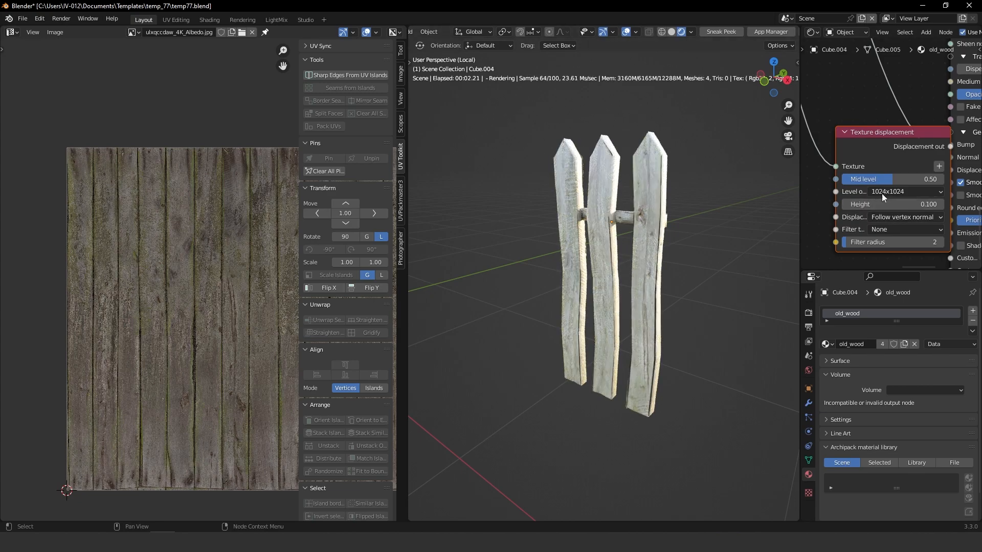
left_click(884, 193)
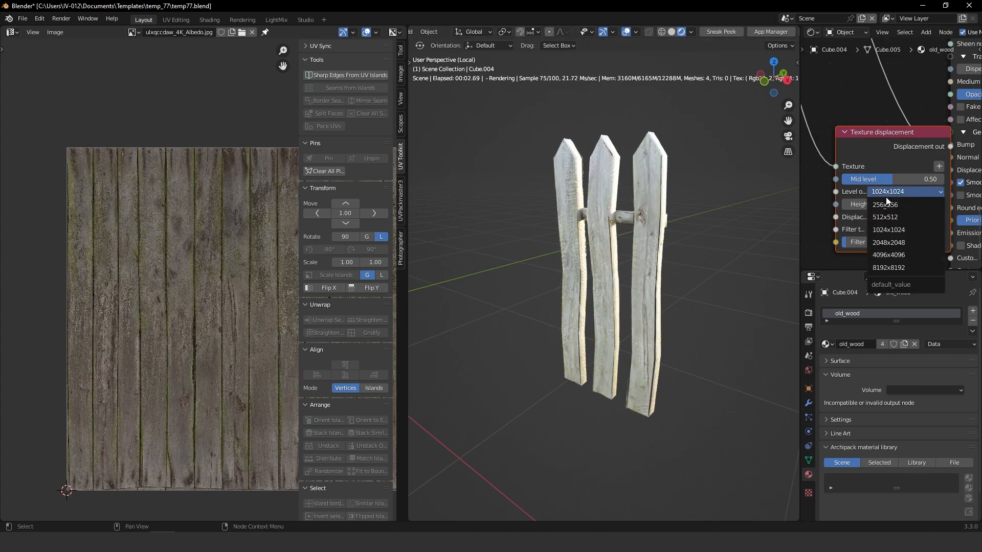
left_click(903, 269)
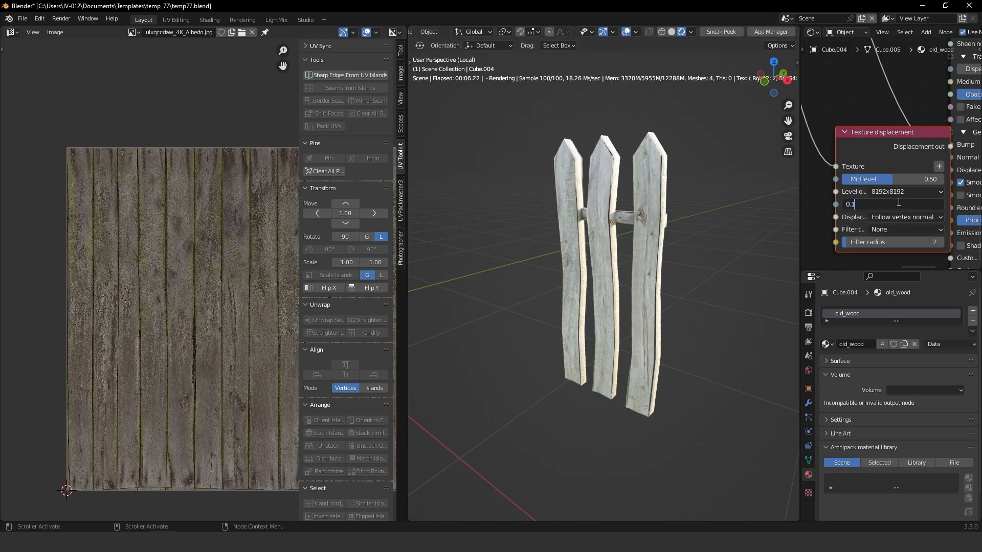
Step: Set the height of old_wood's Texture displacement node to 0.05
left_click(899, 203)
type("0.05")
key("Return")
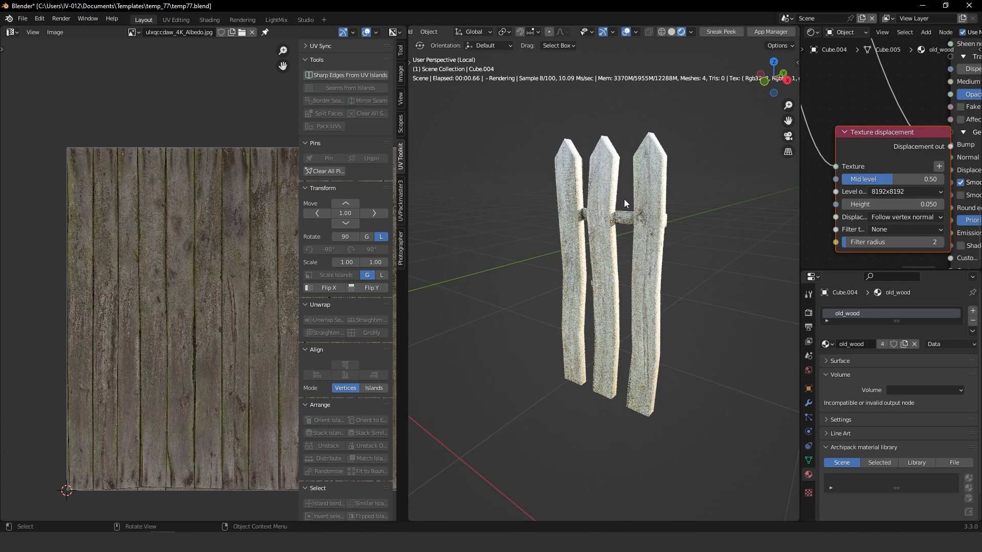
scroll(647, 163, "up", 5)
middle_click_drag(646, 162, 570, 263)
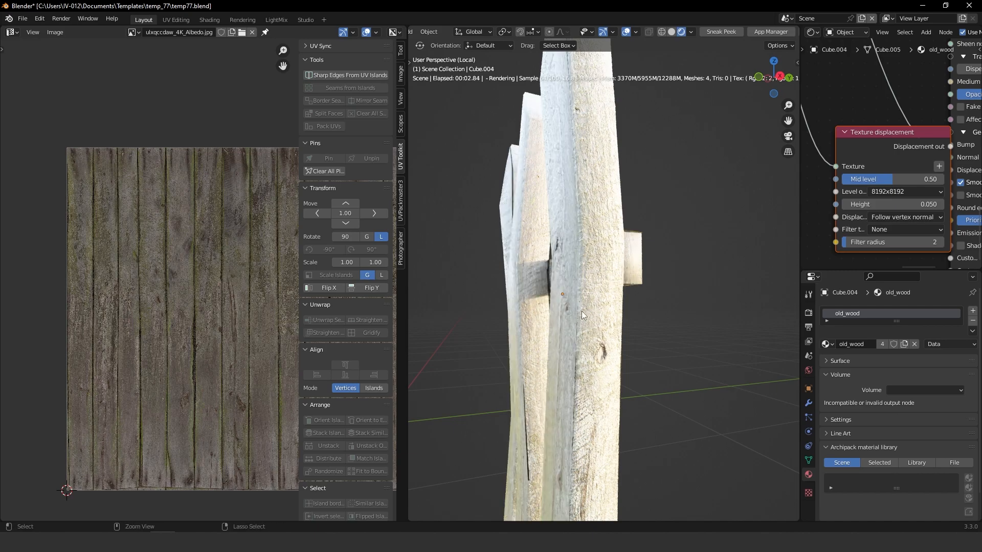
middle_click_drag(582, 311, 578, 394, "ctrl")
middle_click_drag(634, 355, 701, 376)
middle_click_drag(609, 266, 567, 390, "ctrl")
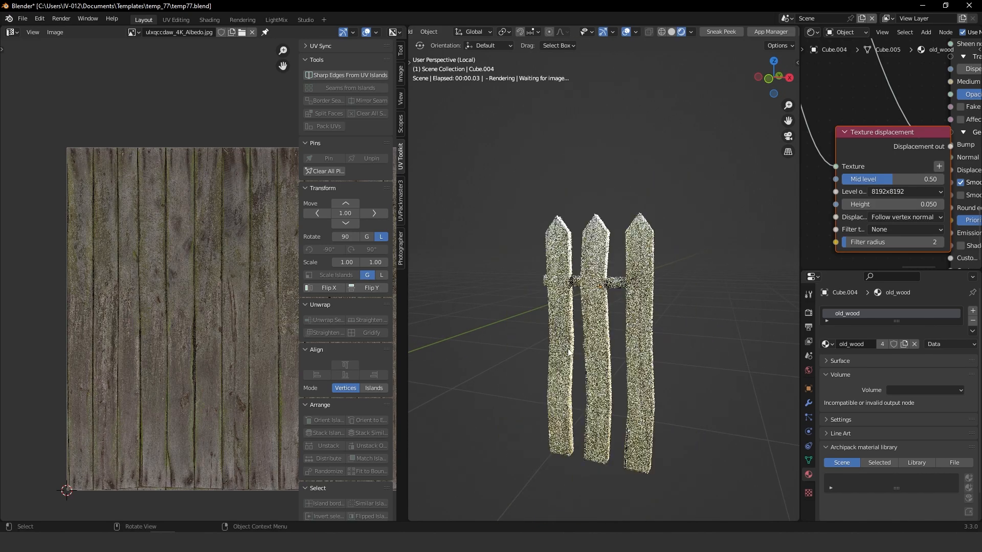
Step: Bring back the full garden scene in solid shading and join the crossbar and three pickets into one object
left_click(671, 32)
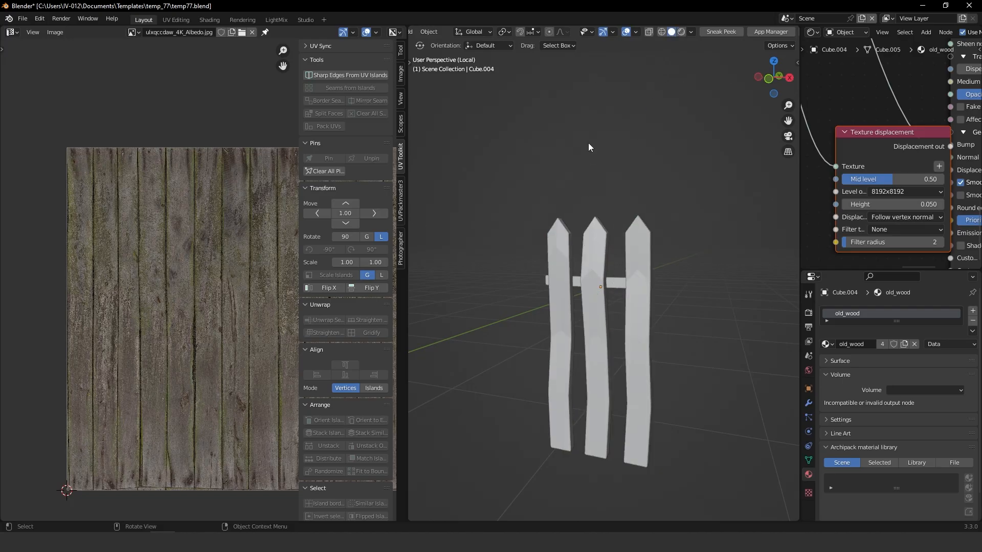
key("KP_Divide")
middle_click_drag(627, 270, 516, 211)
middle_click_drag(591, 258, 596, 238)
left_click(569, 326)
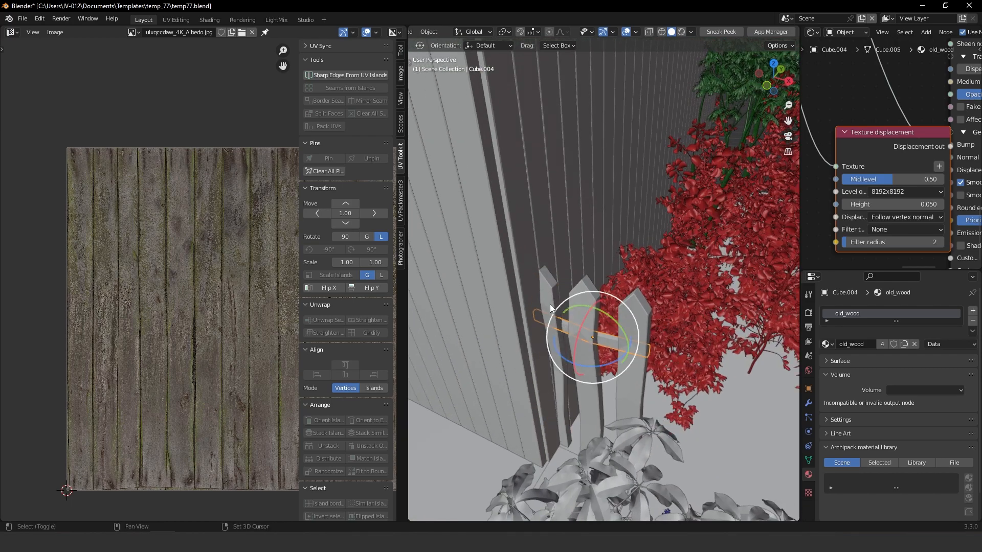
left_click(600, 303, "shift")
left_click(642, 331, "shift")
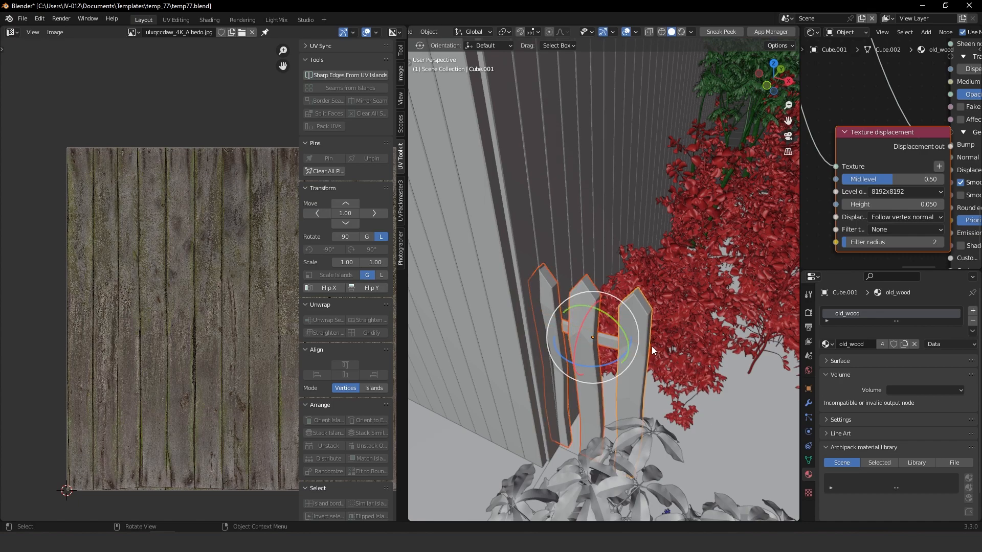
key("ctrl+j")
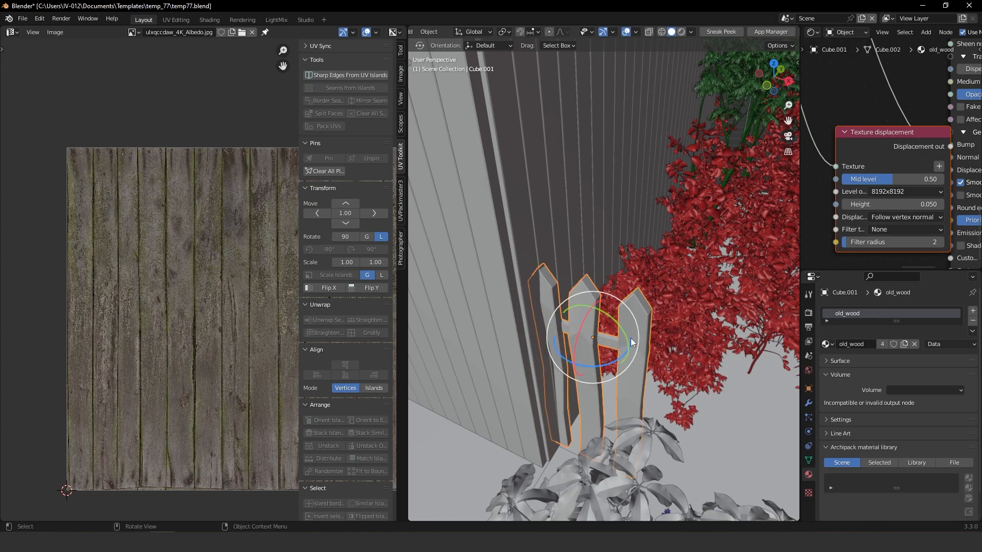
Step: Duplicate the joined fence section along the X axis and place the copy directly beside the original
key("ctrl+d")
left_click(613, 393)
scroll(608, 392, "down", 4)
middle_click_drag(607, 391, 559, 314)
middle_click_drag(426, 122, 472, 217)
key("t")
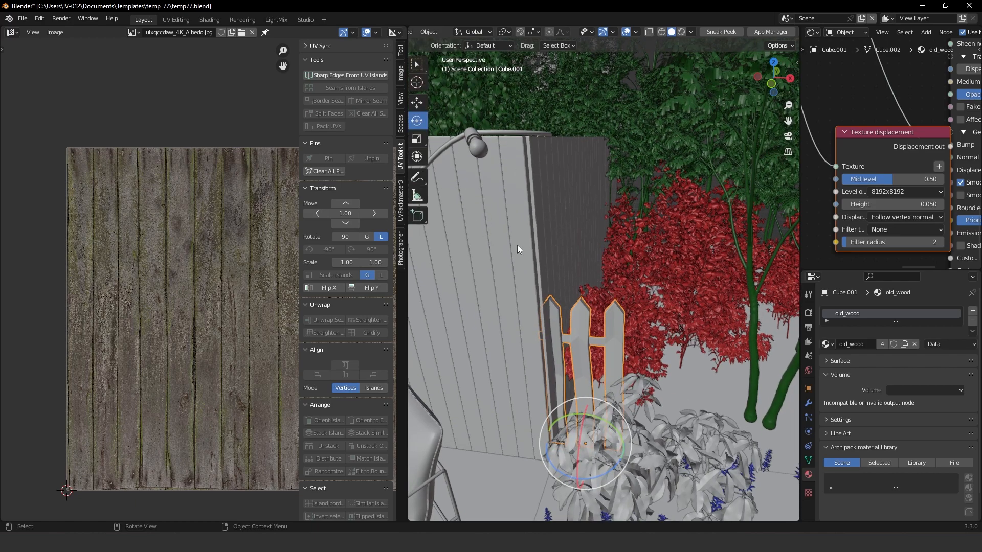
left_click(423, 105)
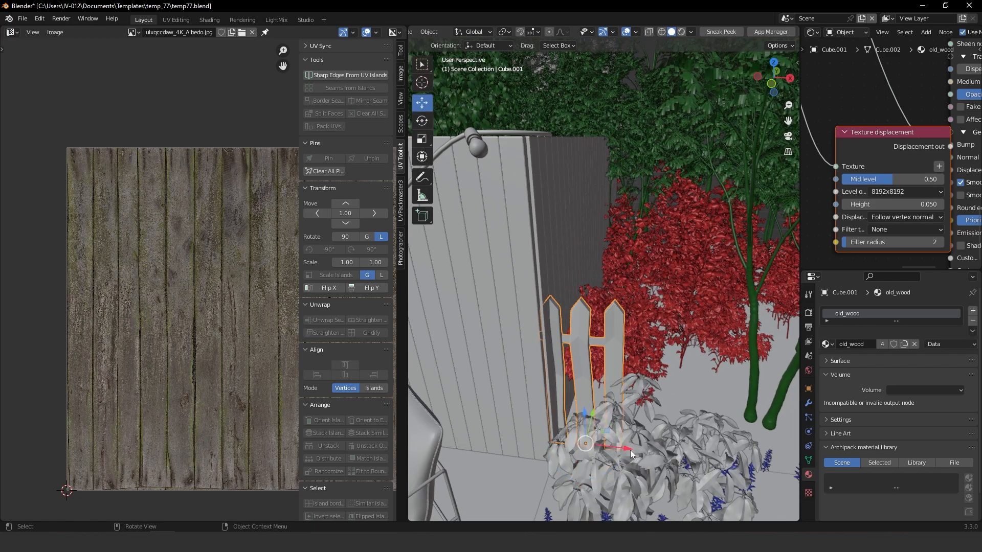
key("shift+d")
key("x")
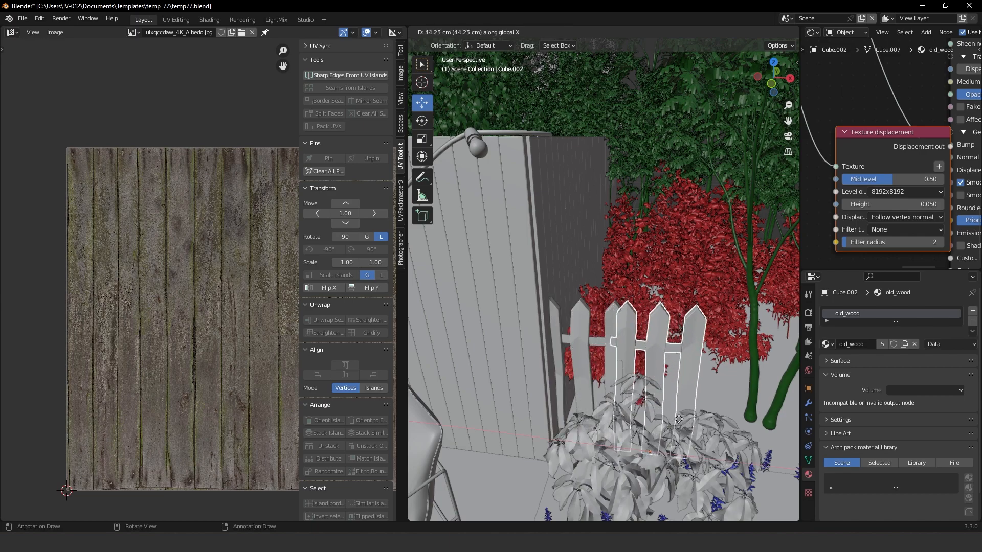
left_click(667, 433)
Step: Repeat the fence section duplication four more times to extend the picket row
middle_click_drag(669, 358, 577, 413)
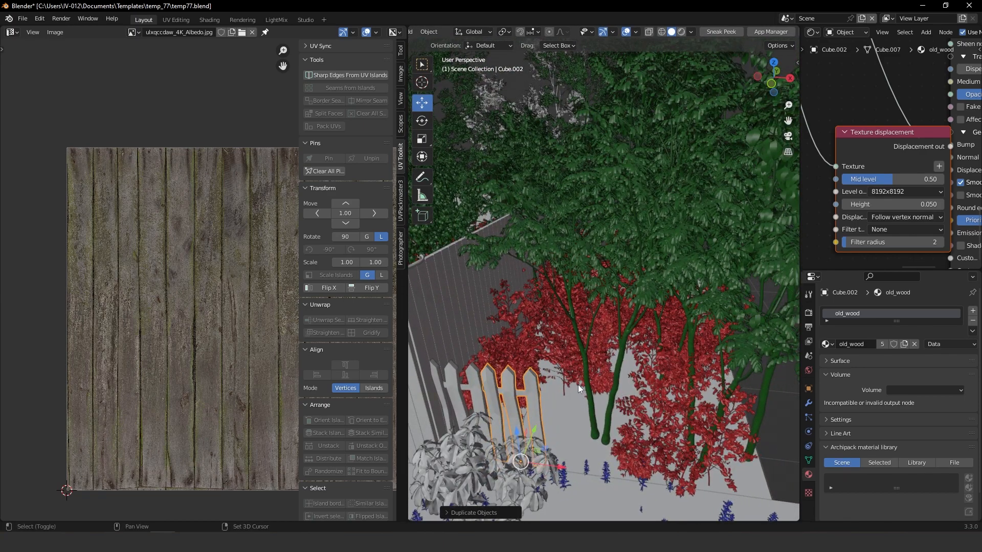
key("shift+r")
key("shift+r")
key("shift+r")
key("shift+r")
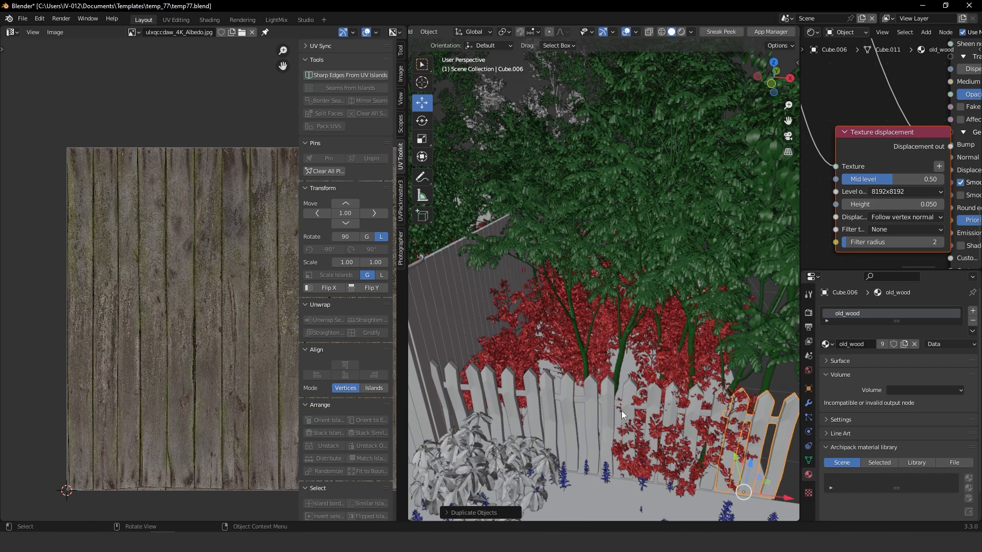
Step: Select all six fence sections, duplicate them, and place the copied row on the other side of the garden's back wall
left_click(655, 418, "shift")
left_click(625, 406, "shift")
left_click(602, 407, "shift")
left_click(601, 407, "shift")
left_click(573, 404, "shift")
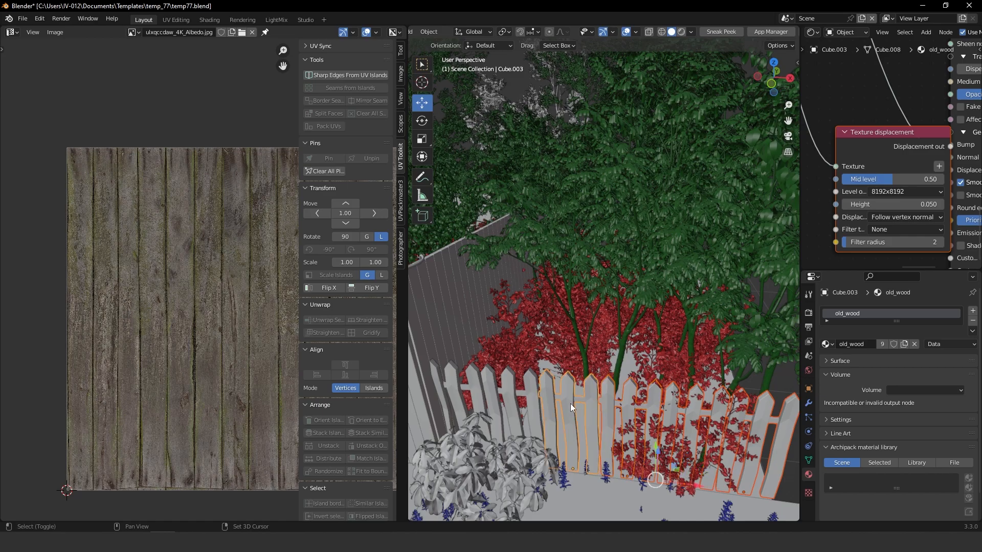
left_click(502, 393, "shift")
left_click(476, 388, "shift")
scroll(495, 350, "down", 4)
middle_click_drag(545, 355, 603, 357, "shift")
scroll(690, 350, "down", 2)
key("shift+d")
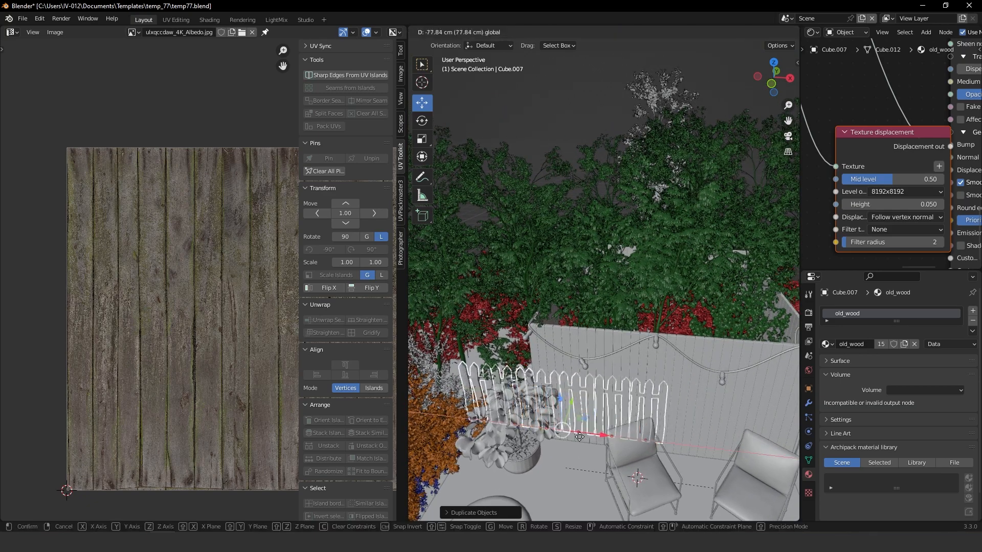
left_click(450, 412)
middle_click_drag(450, 412, 692, 369)
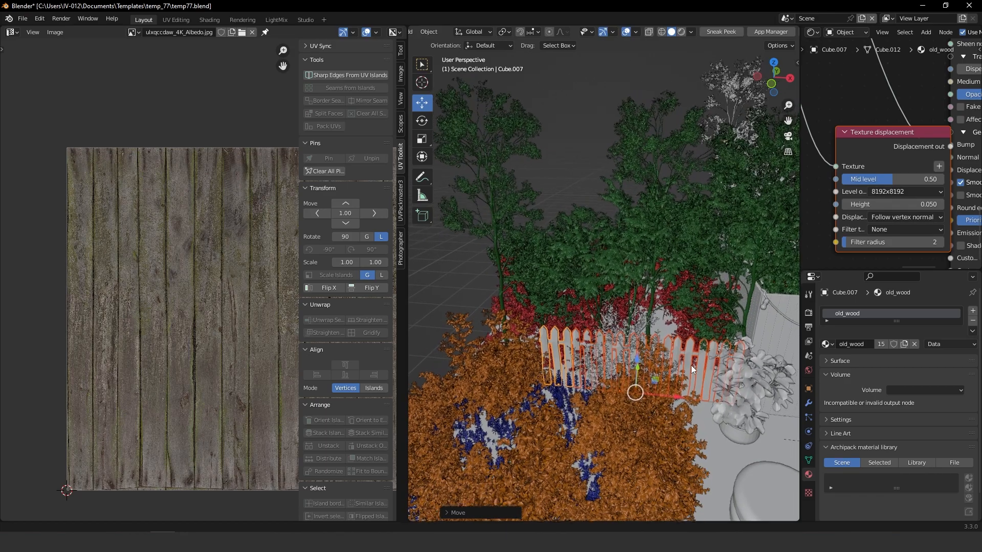
Step: Extend the copied fence row's outer end with three further copies of its end section along the X axis
left_click(556, 357)
middle_click_drag(590, 378, 586, 424)
key("shift+d")
key("x")
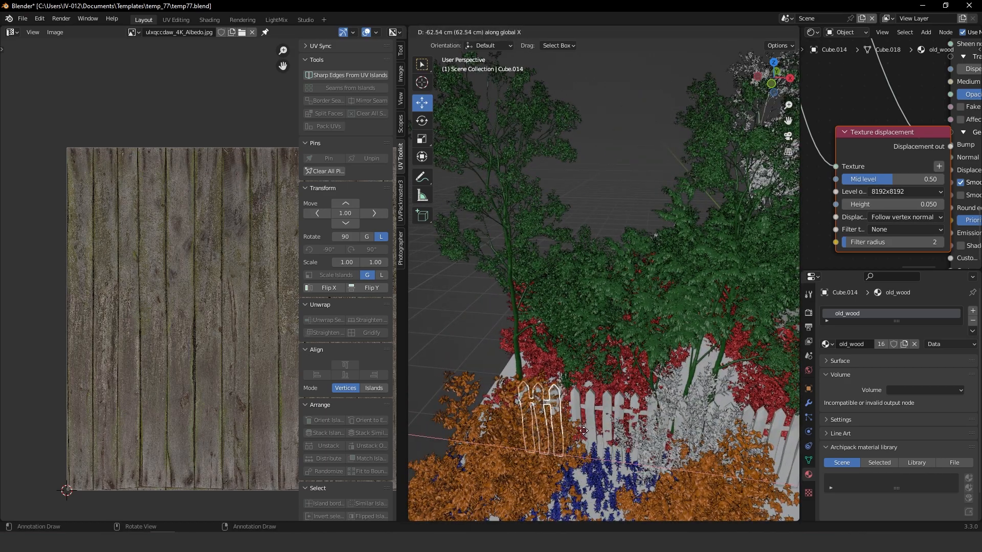
left_click(603, 433)
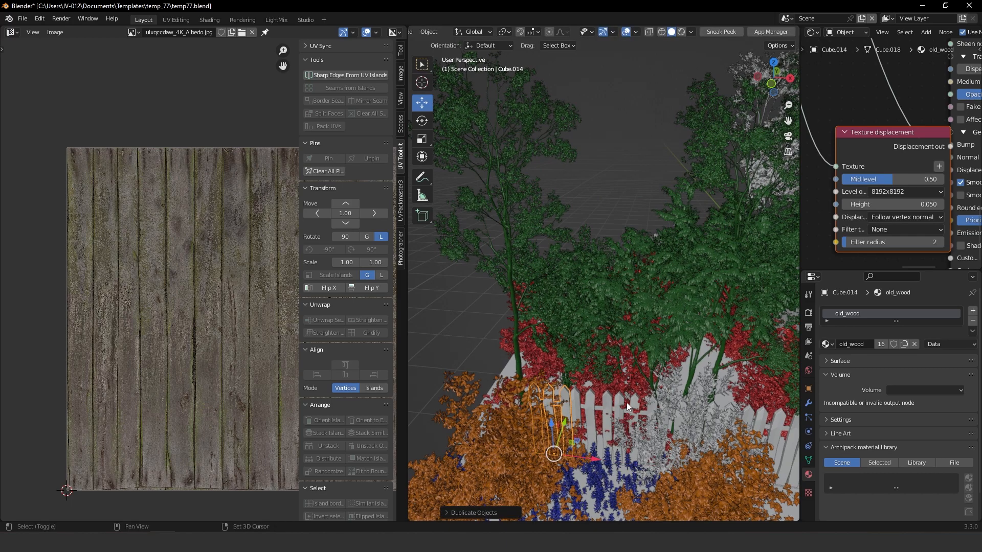
key("shift+d")
left_click(613, 440)
Step: Examine the picket fence and dark plank wall through the Cam1 camera in rendered shading
key("KP_0")
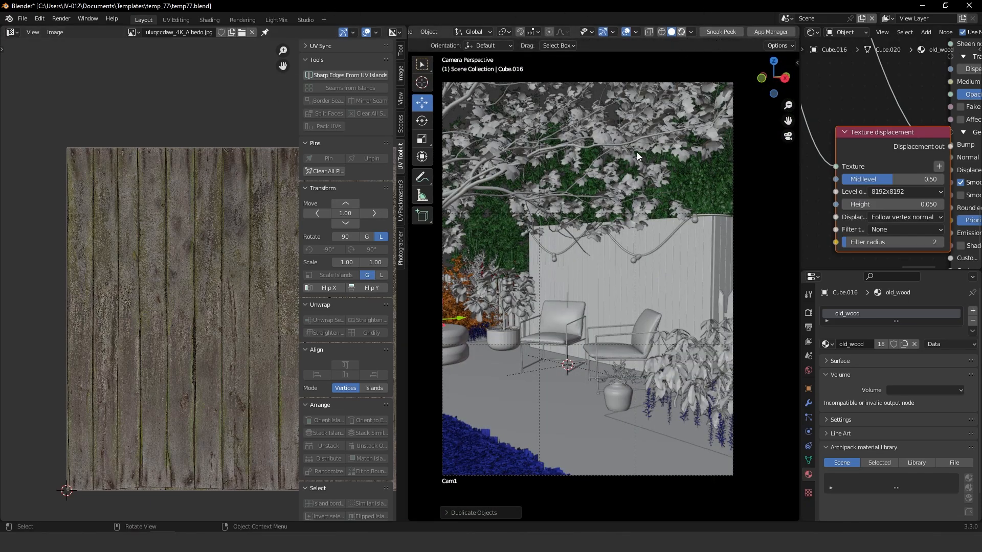
left_click(680, 32)
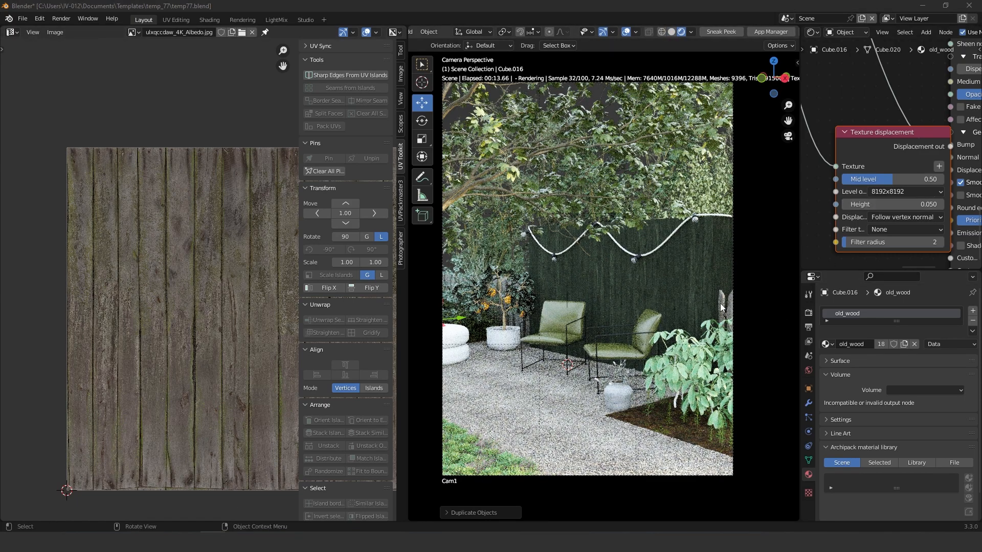
scroll(720, 302, "up", 2)
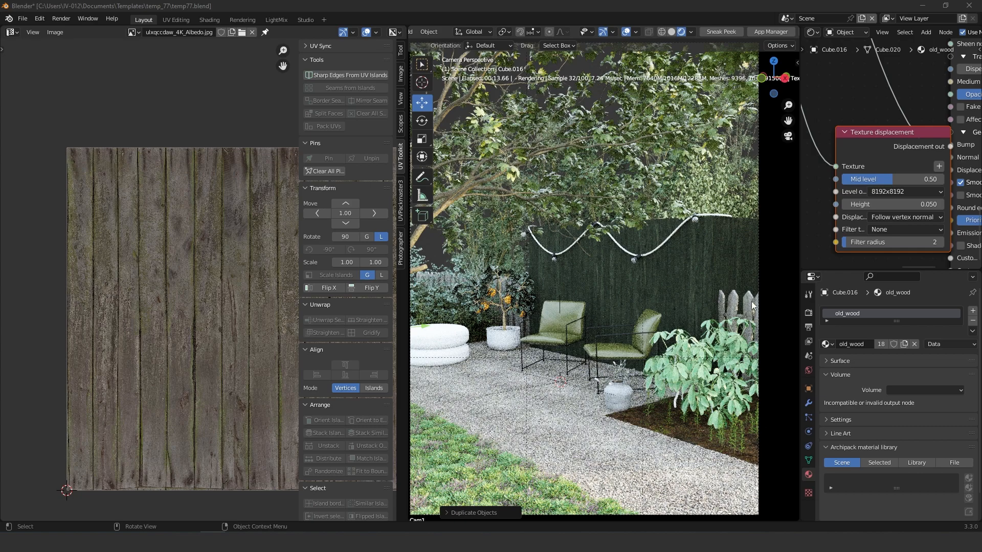
scroll(694, 303, "up", 4)
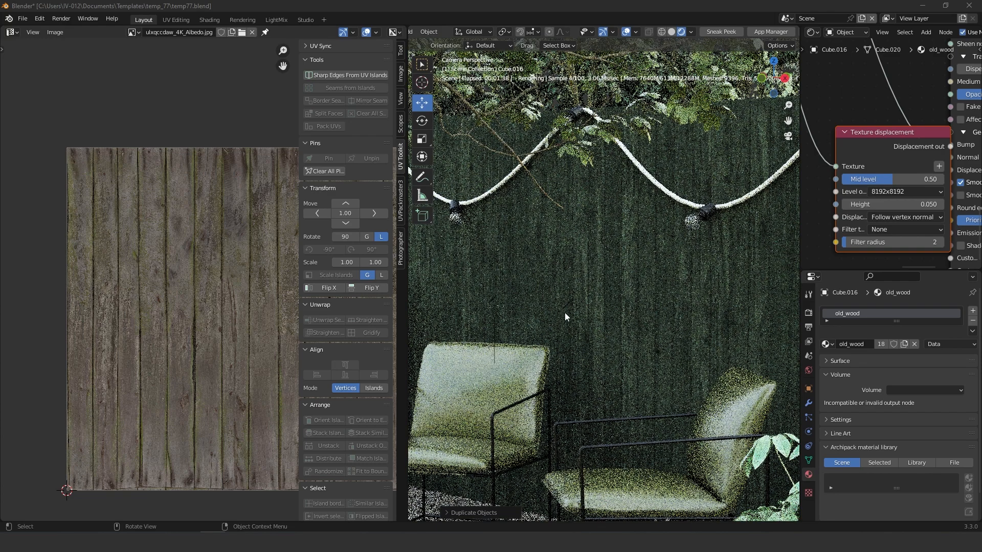
middle_click_drag(565, 312, 633, 306)
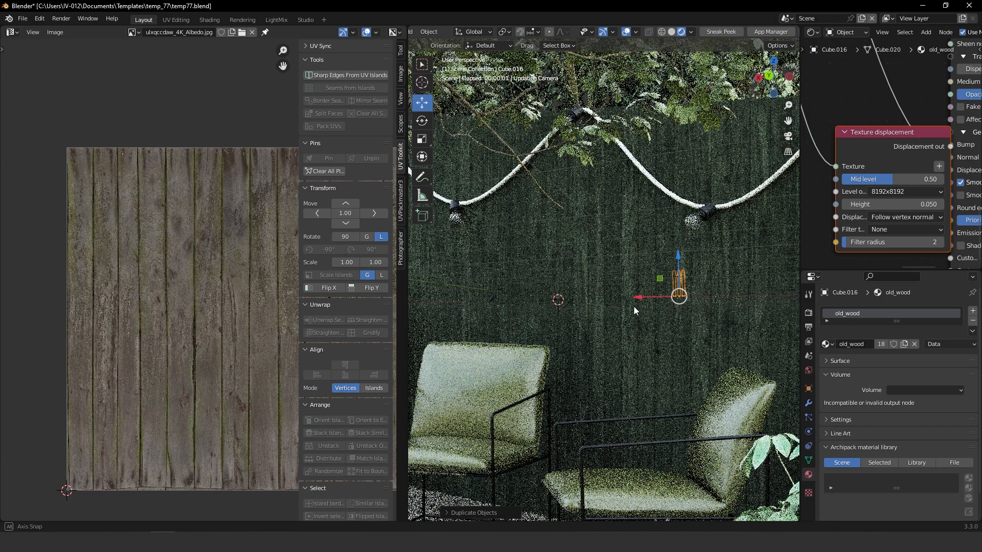
key("KP_0")
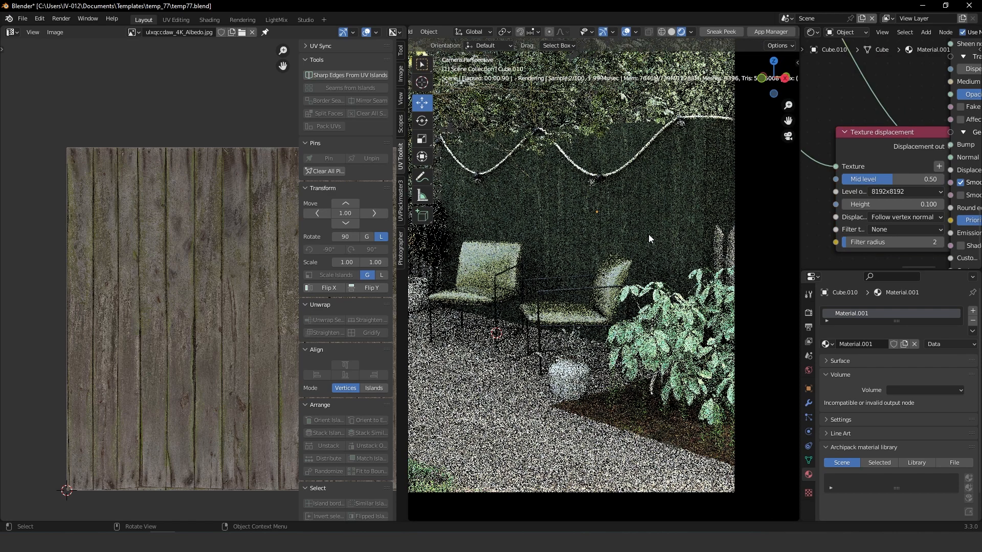
scroll(757, 243, "up", 3)
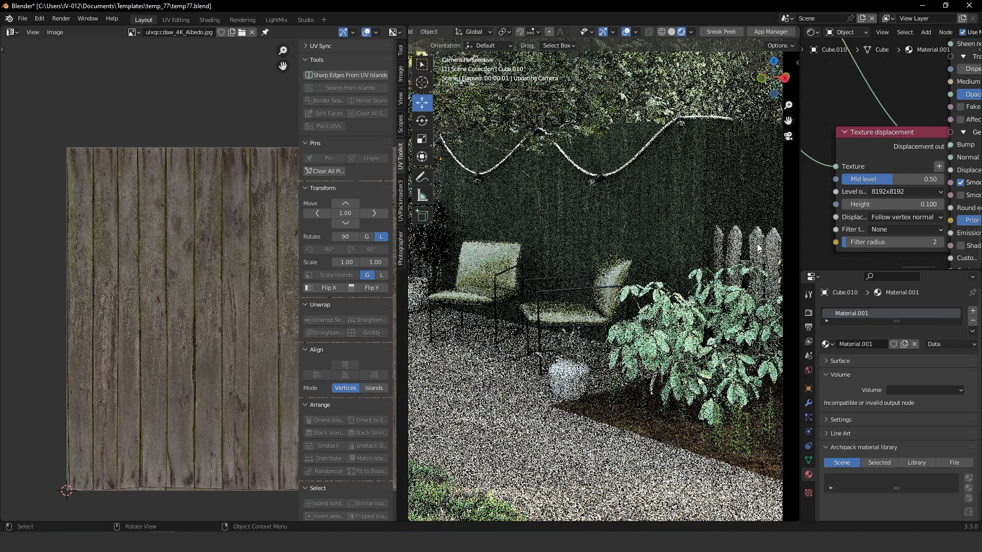
scroll(757, 248, "up", 5)
middle_click_drag(758, 248, 594, 234, "shift")
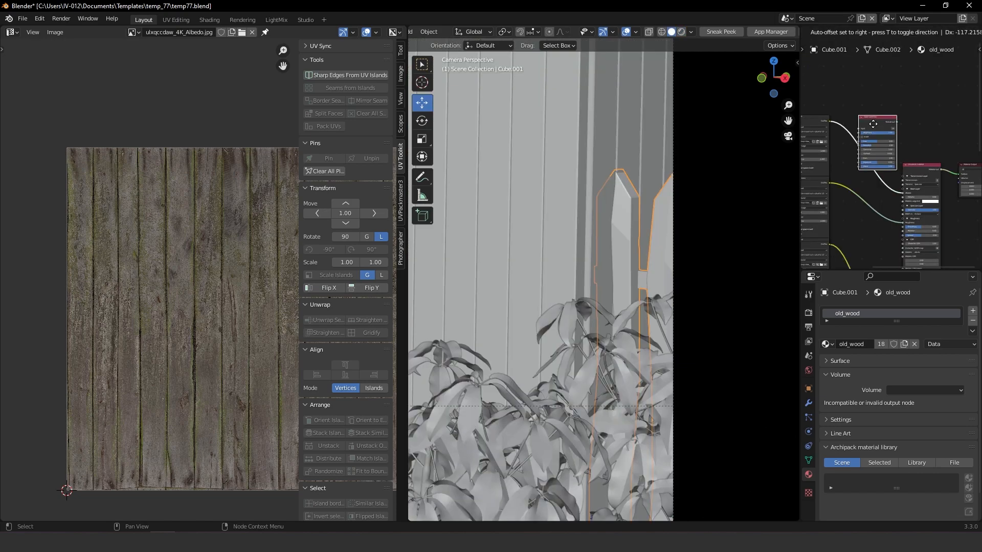
Step: Insert a Color correction node into the old_wood texture link and set its exposure to -2.24, ending in the full scene
left_click(873, 124)
scroll(864, 149, "up", 3)
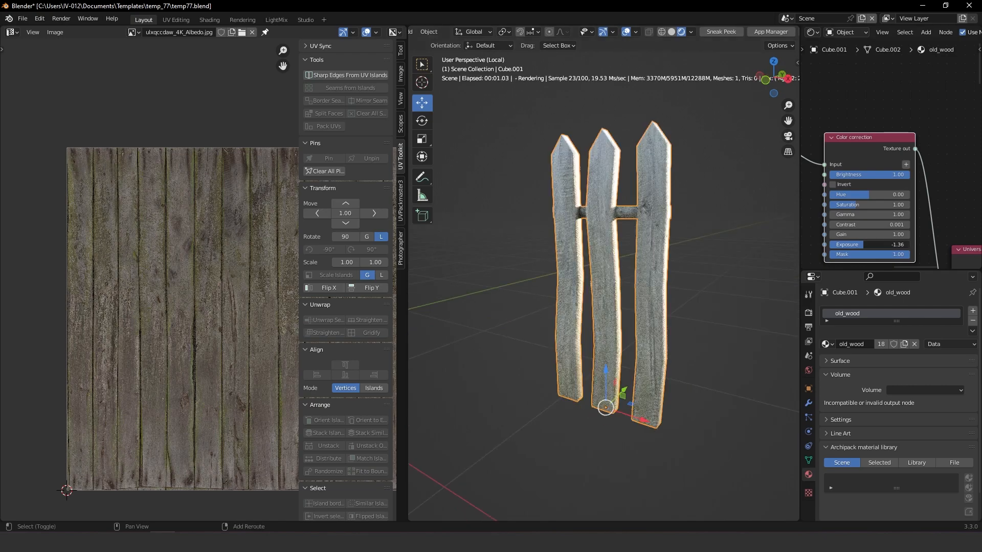
left_click_drag(862, 245, 859, 245)
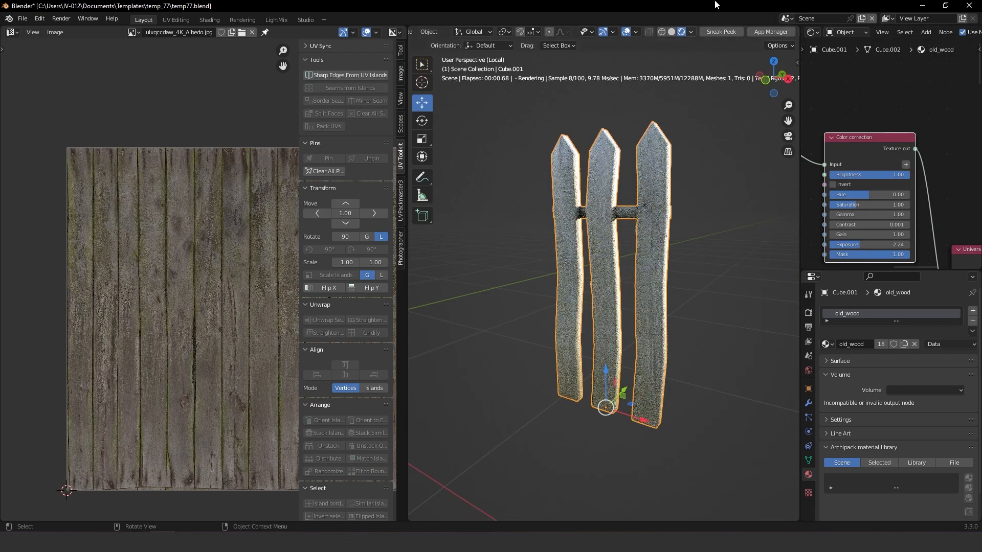
middle_click_drag(652, 154, 671, 159)
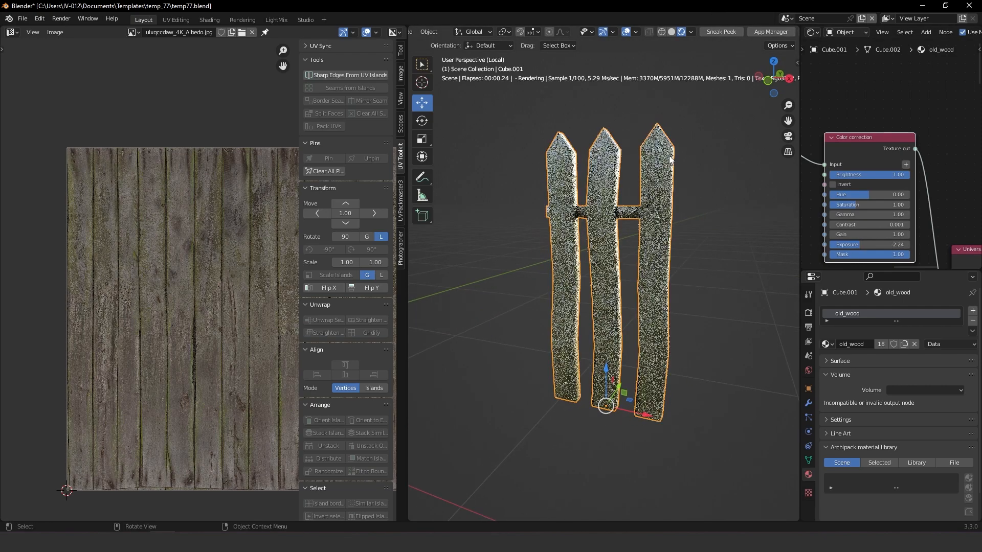
key("KP_Divide")
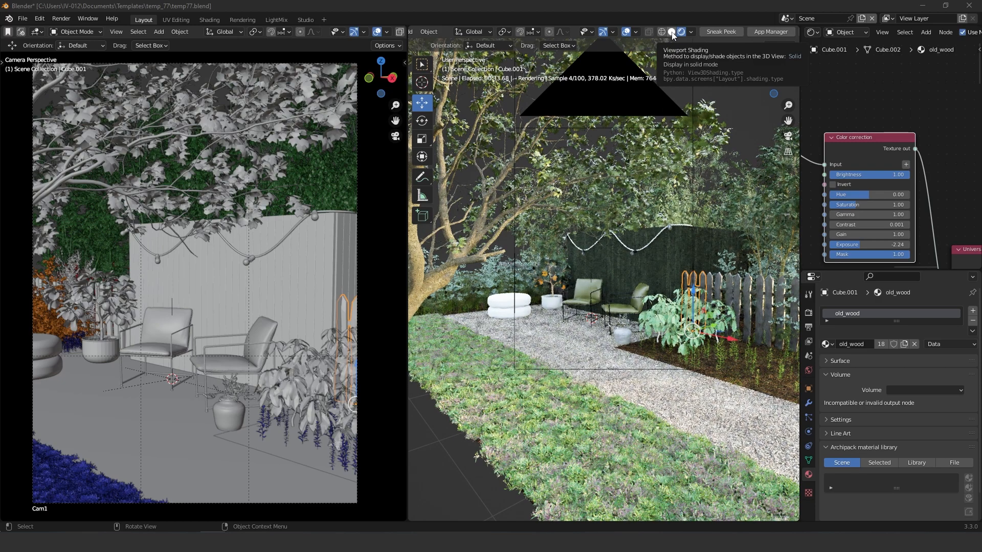
Step: Return to solid shading and set the level of detail of the back wall's Material.001 Texture displacement node to 4096x4096
left_click(671, 33)
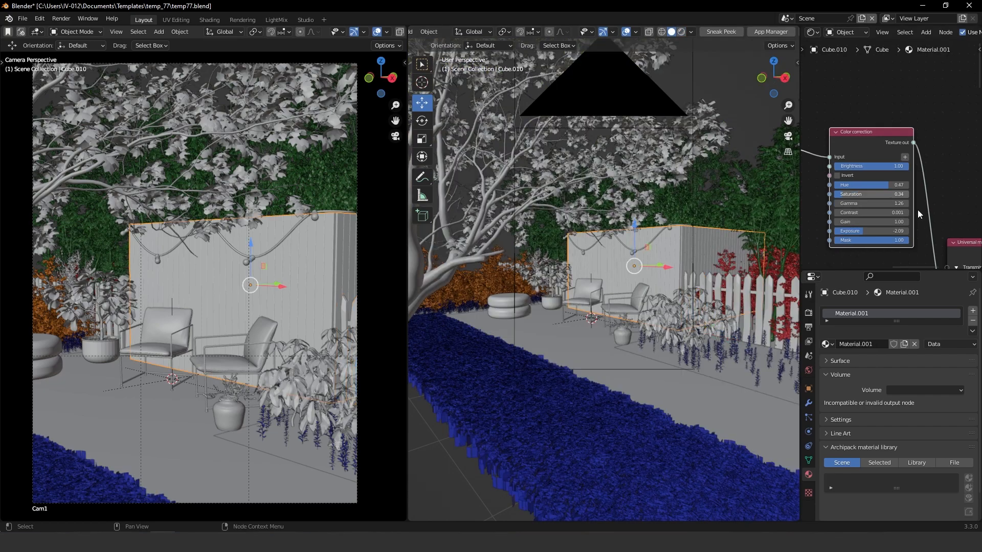
scroll(918, 210, "down", 4)
middle_click_drag(910, 215, 857, 90)
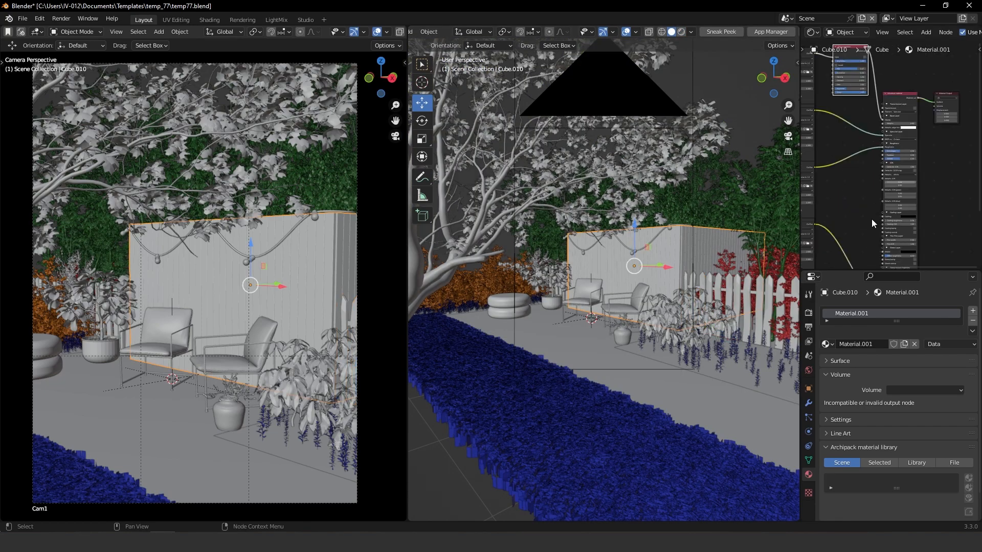
middle_click_drag(871, 218, 879, 121)
scroll(878, 153, "up", 5)
middle_click_drag(877, 171, 923, 171)
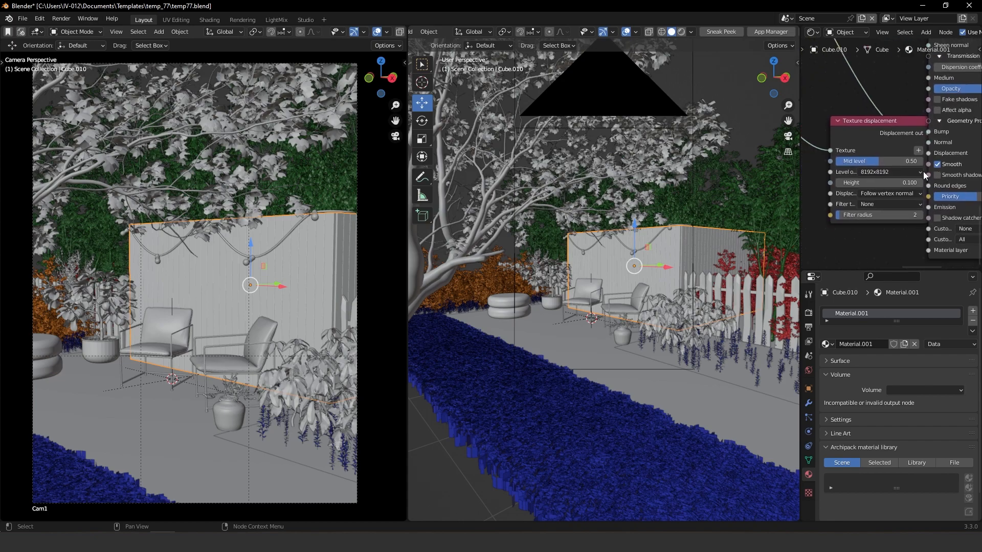
left_click(874, 172)
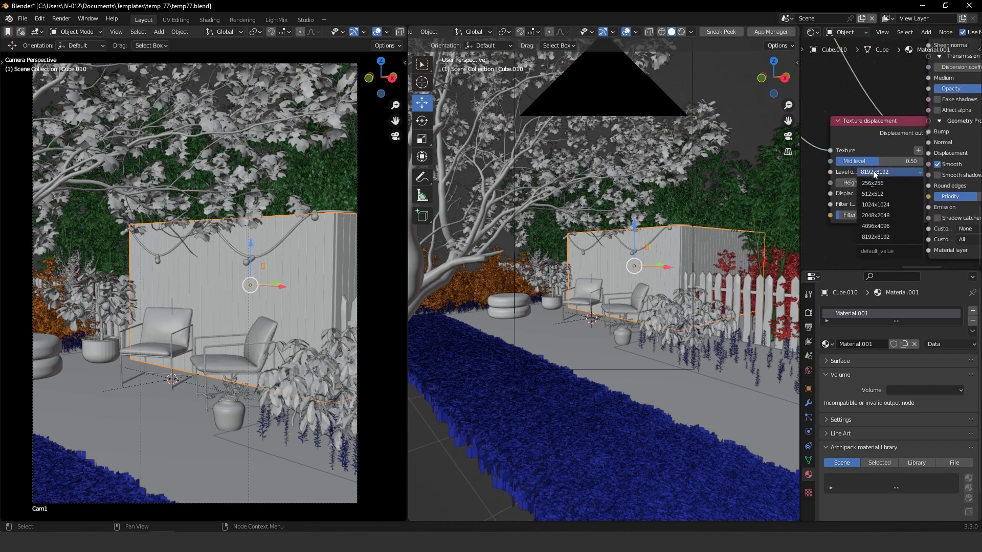
left_click(887, 226)
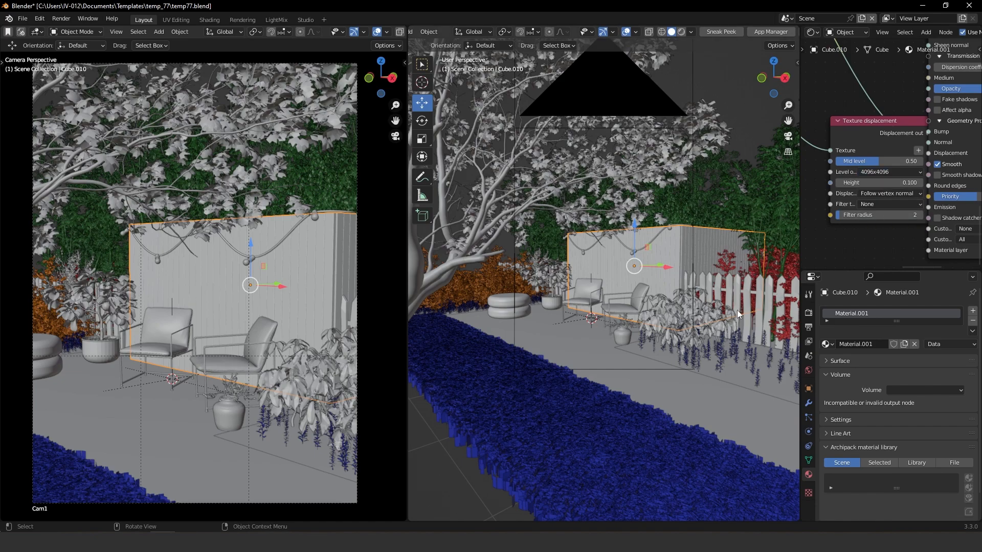
Step: Set the level of detail of the picket fence's old_wood Texture displacement node to 4096x4096
left_click(739, 281)
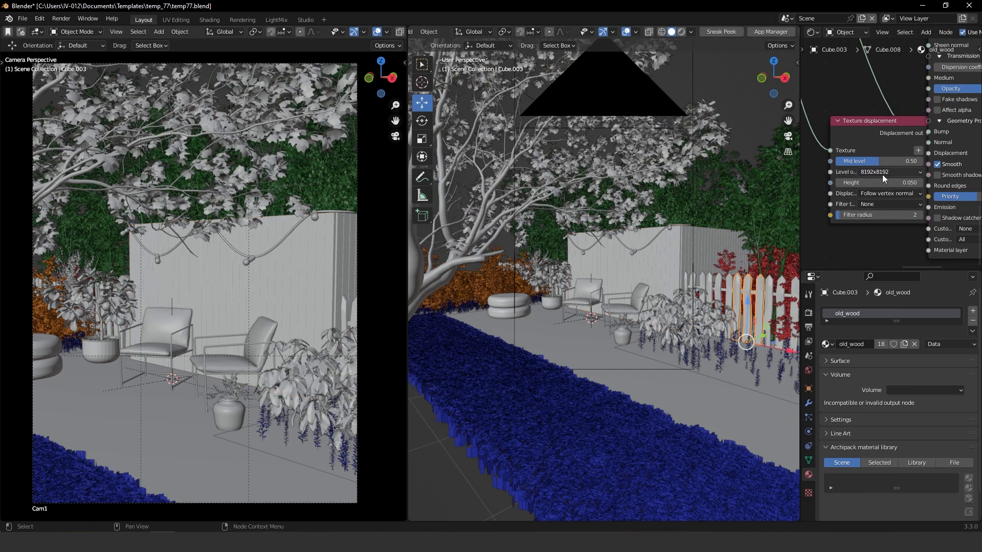
left_click(882, 174)
left_click(878, 226)
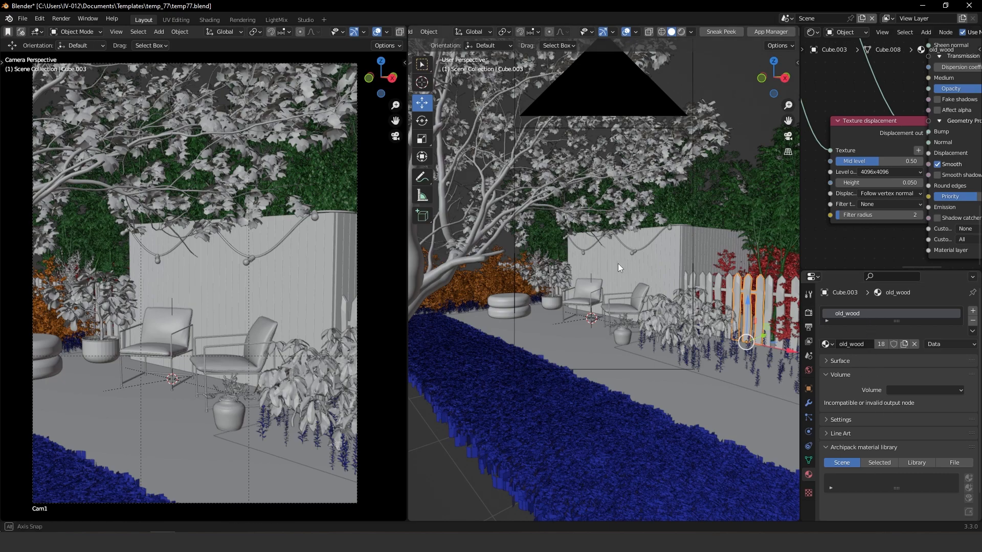
Step: Select all picket sections of the fence row beside the plank wall and shift them slightly outward along the X axis
middle_click_drag(620, 263, 620, 265)
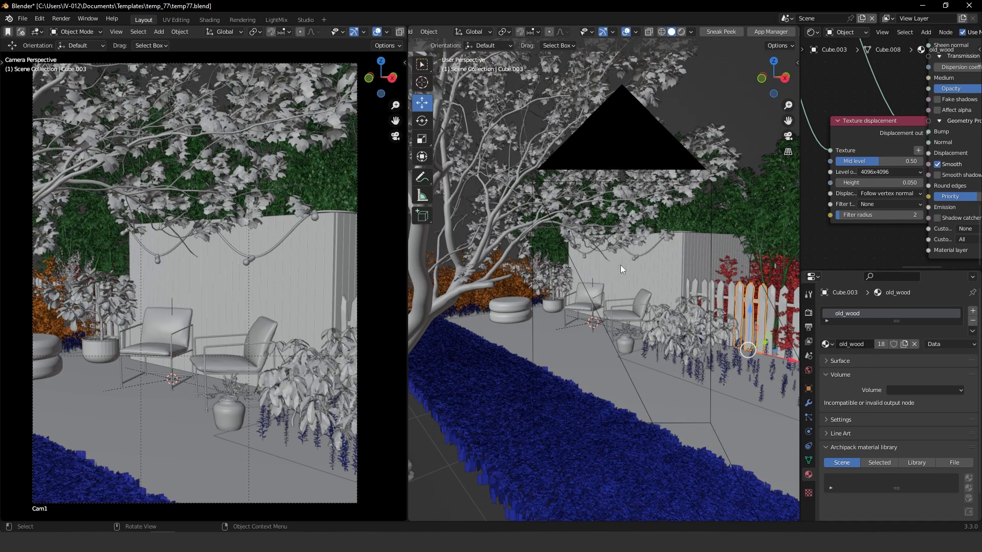
key("KP_0")
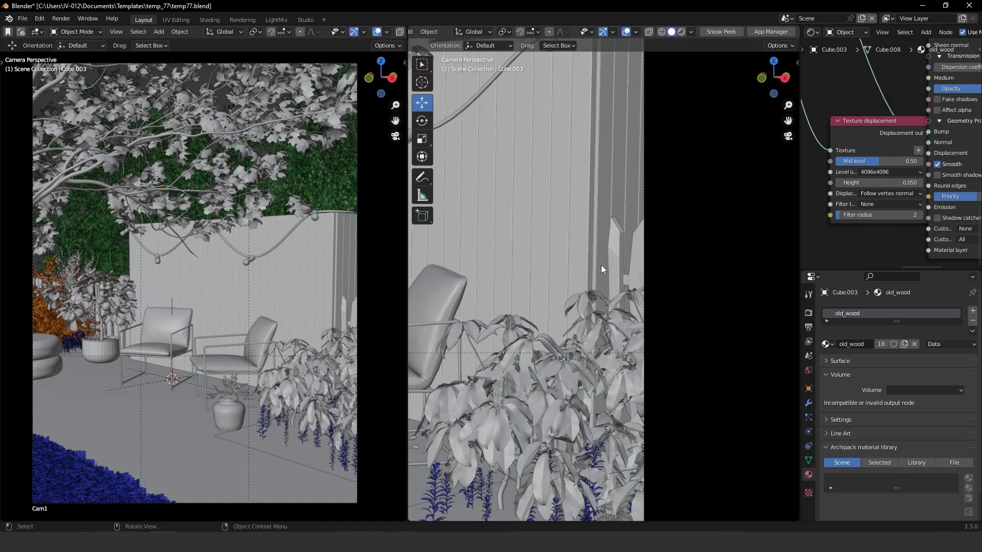
left_click(618, 249)
scroll(613, 248, "down", 2)
middle_click_drag(613, 248, 577, 265)
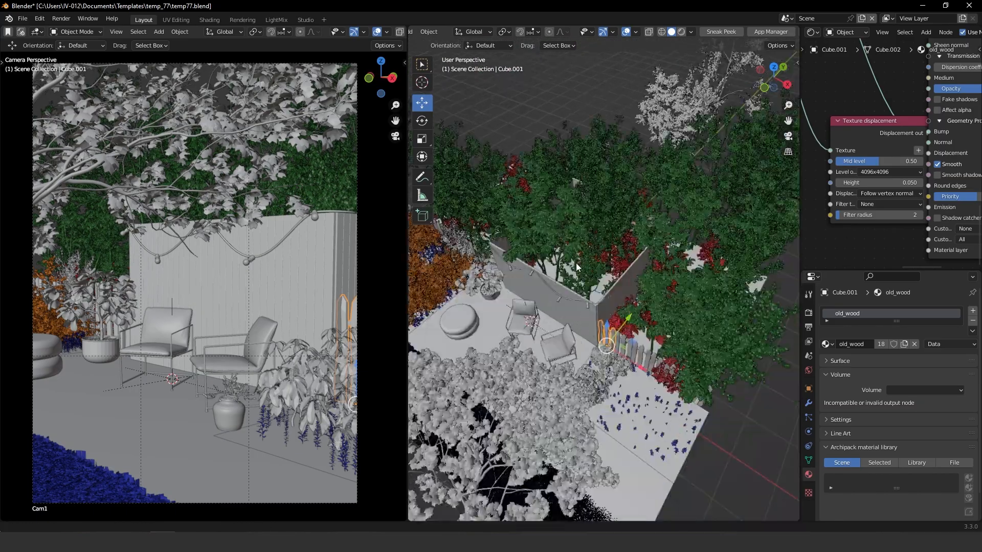
scroll(612, 365, "up", 4)
middle_click_drag(612, 365, 634, 298)
scroll(534, 311, "up", 3)
left_click(646, 265, "shift")
left_click(755, 286)
middle_click_drag(755, 286, 665, 277)
left_click(646, 262, "shift")
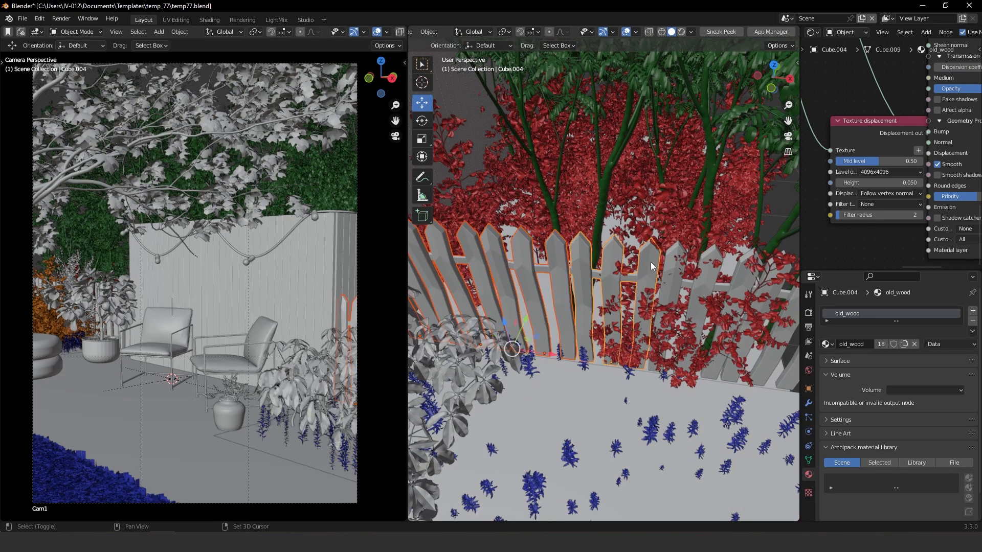
left_click(677, 271, "shift")
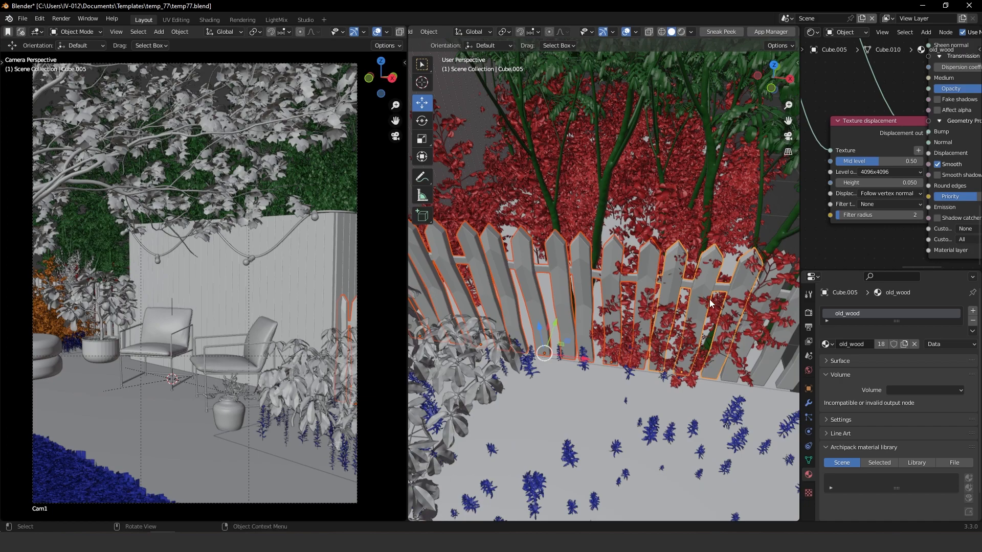
left_click(794, 305, "shift")
scroll(744, 298, "down", 3)
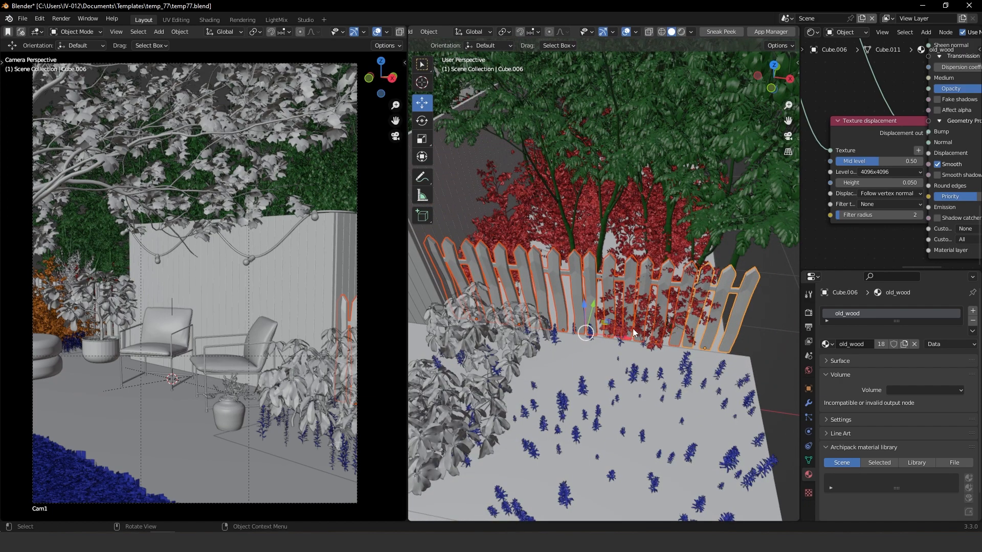
key("g")
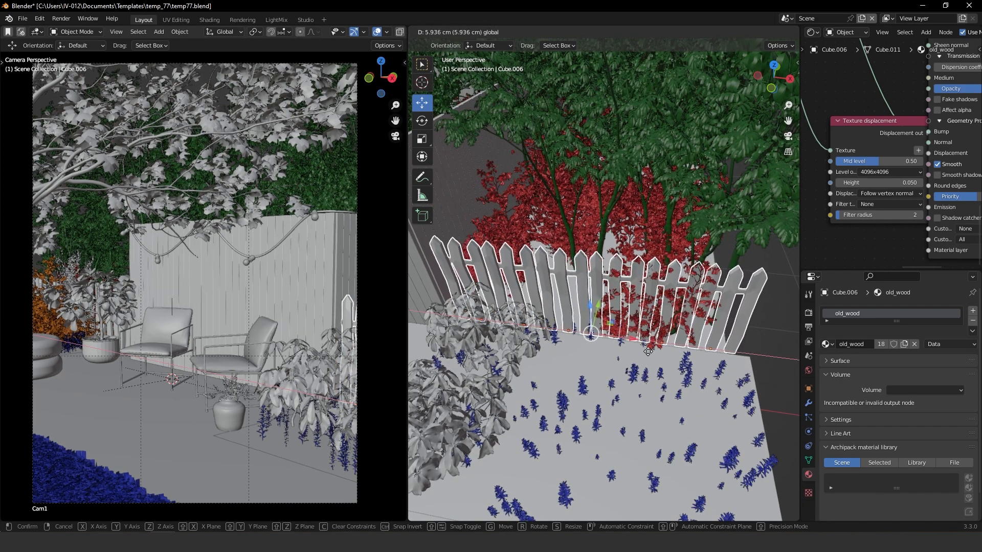
left_click(634, 427)
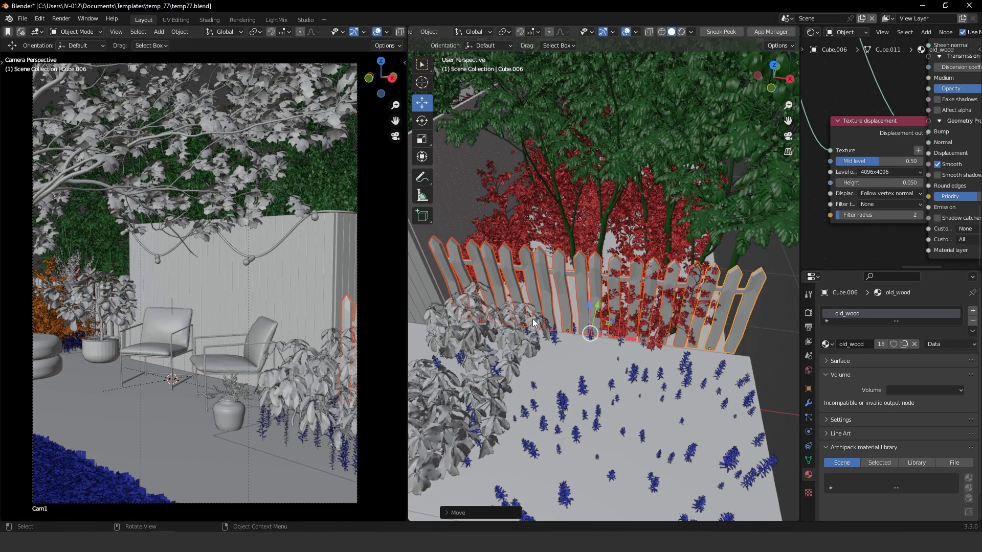
middle_click_drag(552, 243, 579, 295)
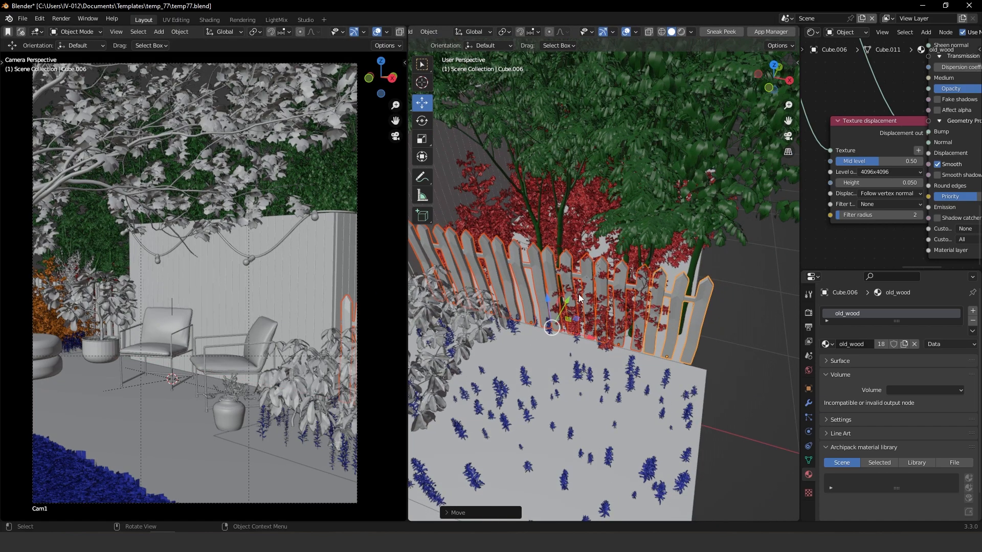
Step: Look through the Cam1 camera and select the upper round cushion of the stacked pouf
key("KP_0")
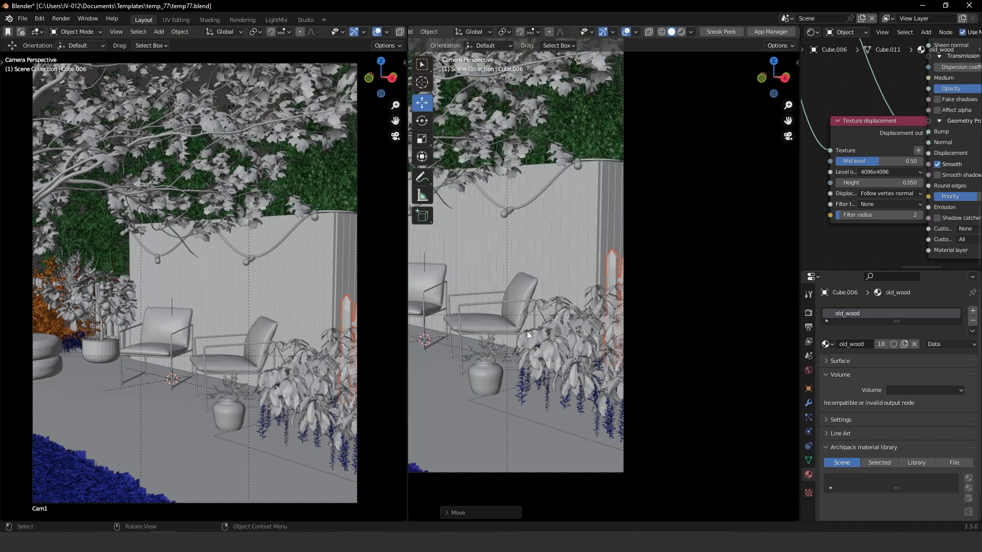
middle_click_drag(545, 300, 767, 293, "shift")
middle_click_drag(707, 273, 658, 272, "shift")
scroll(598, 280, "up", 4)
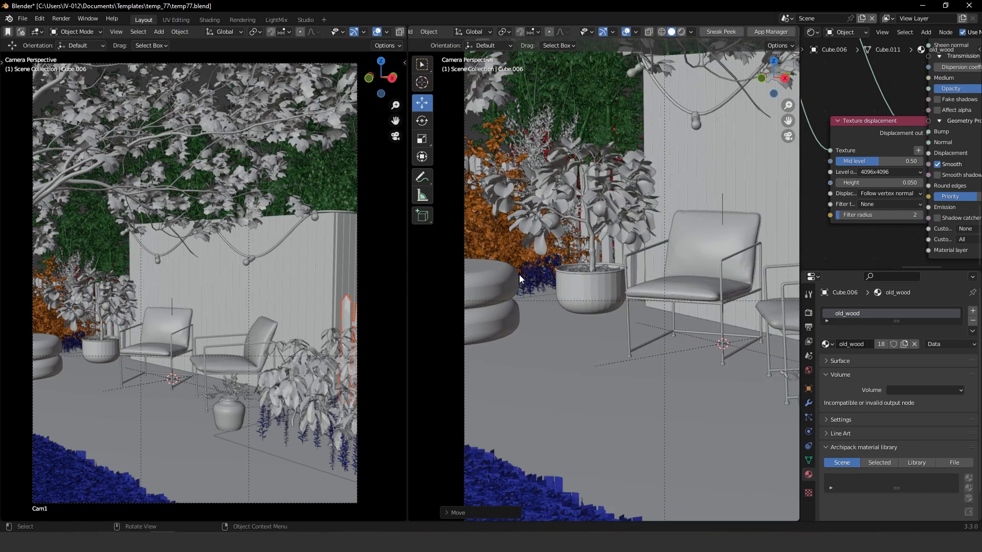
left_click(495, 325)
left_click(494, 321)
left_click(498, 285)
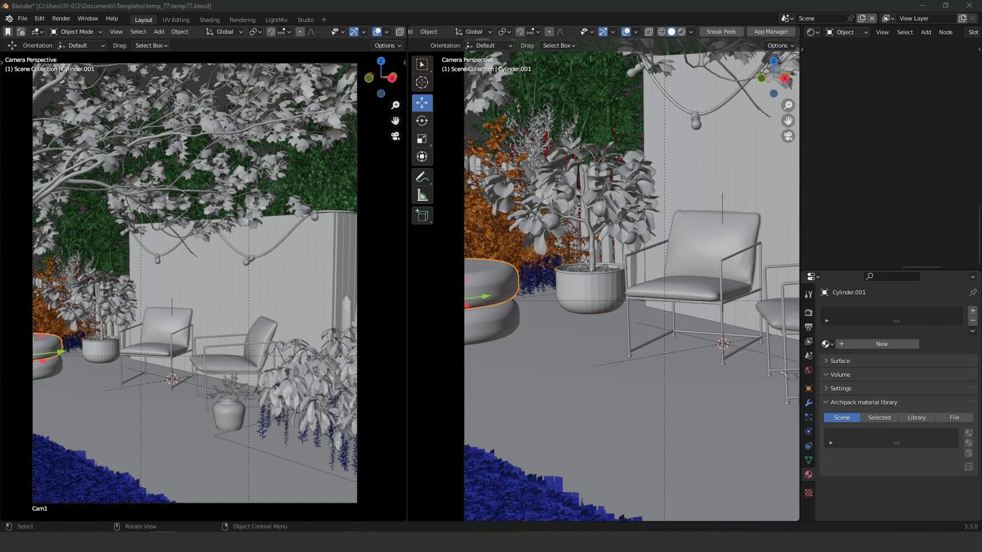
Step: Switch to textures.com in the browser and open the Jute Matting Zig Zag material from the Fabrics, Leather and Paper category
key("alt+Tab")
left_click(63, 6)
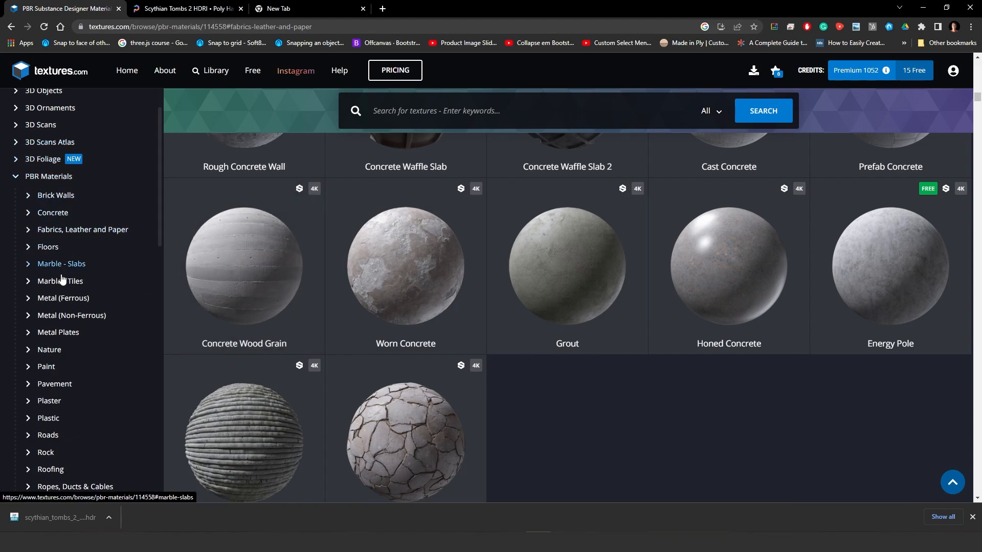
left_click(51, 229)
scroll(461, 393, "down", 15)
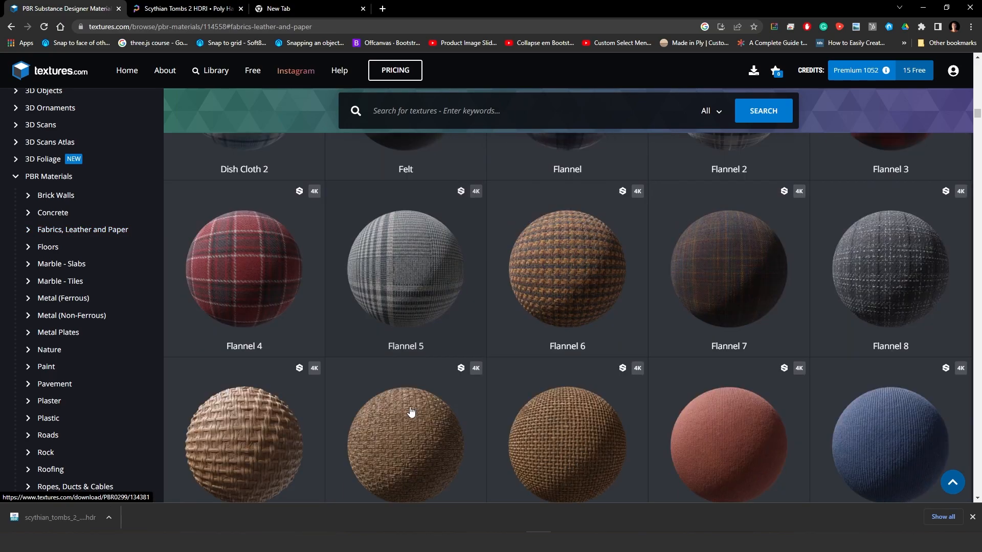
left_click(247, 244)
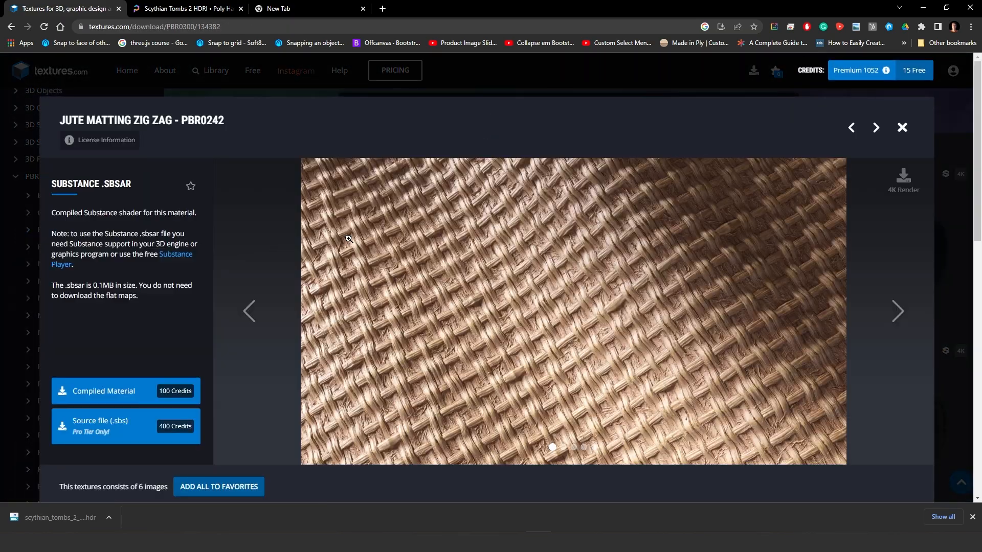
Step: Download the 1024x1024 albedo, normal and roughness maps of the Jute Matting Zig Zag material
scroll(443, 280, "down", 5)
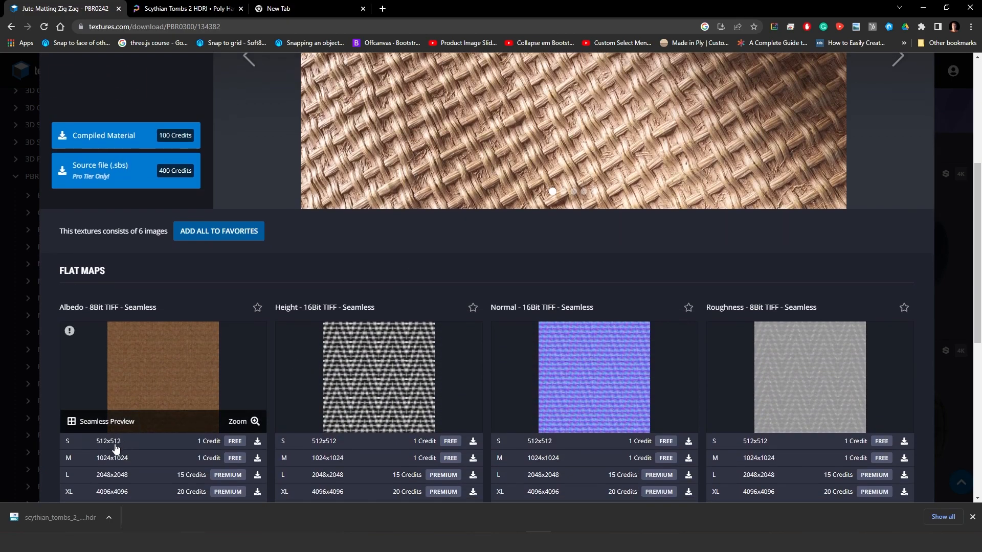
left_click(258, 459)
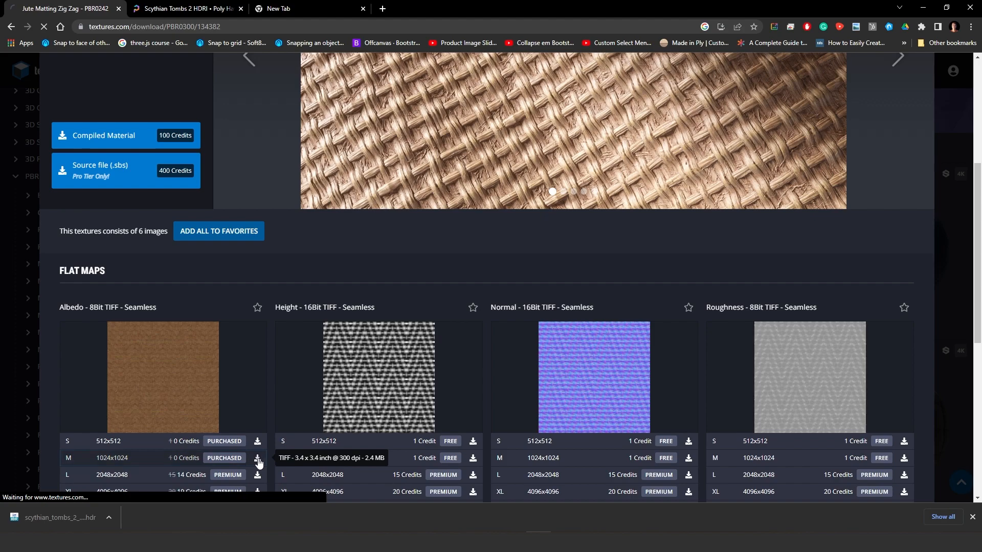
left_click(687, 459)
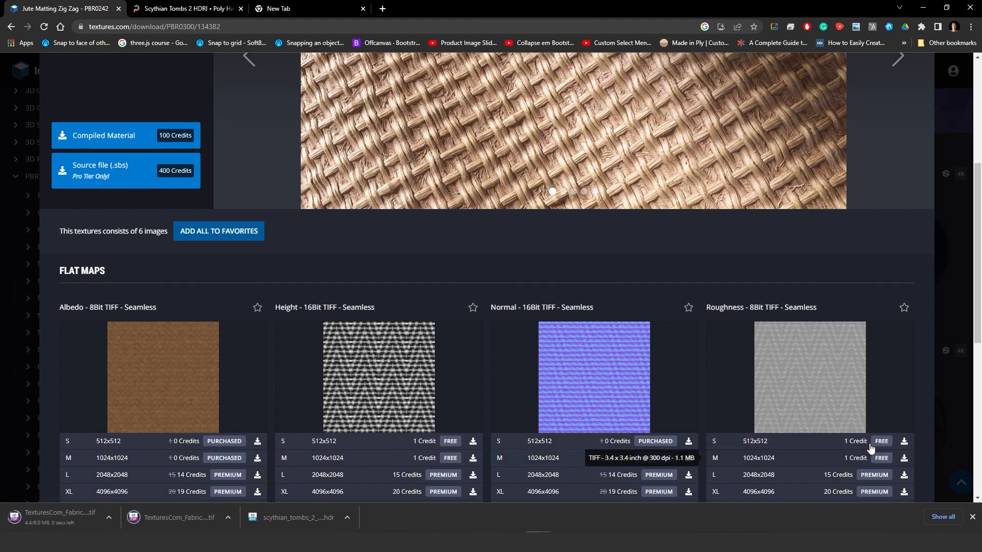
scroll(870, 443, "down", 6)
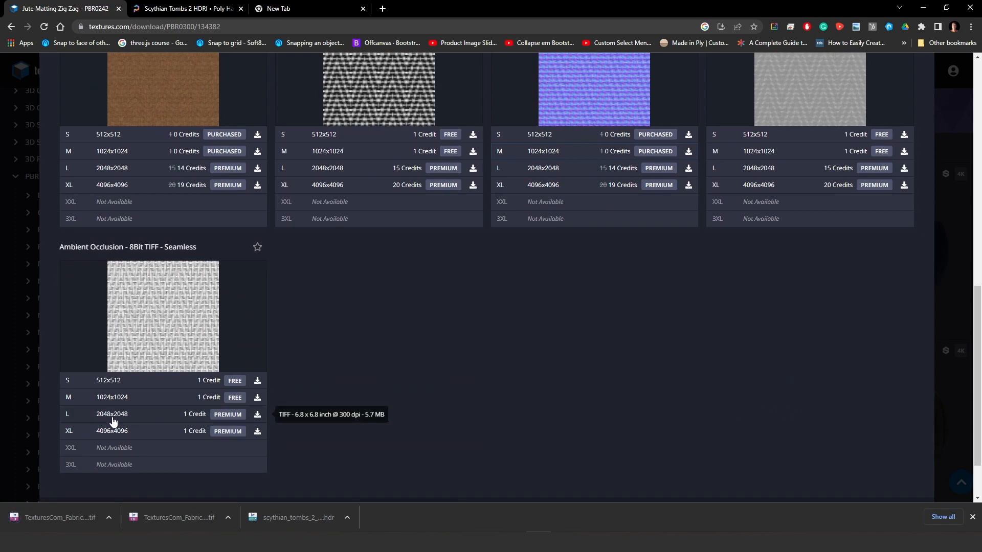
scroll(788, 283, "up", 3)
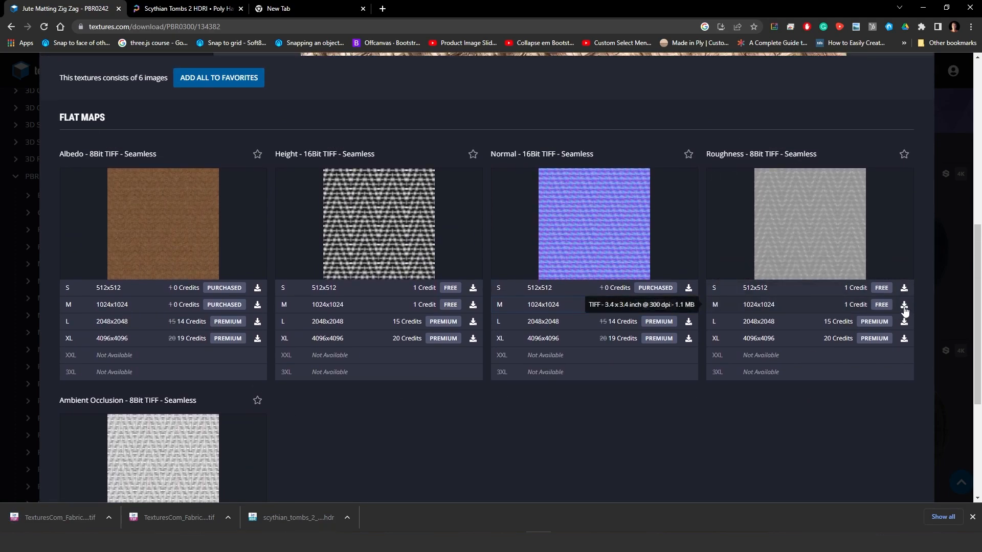
left_click(903, 307)
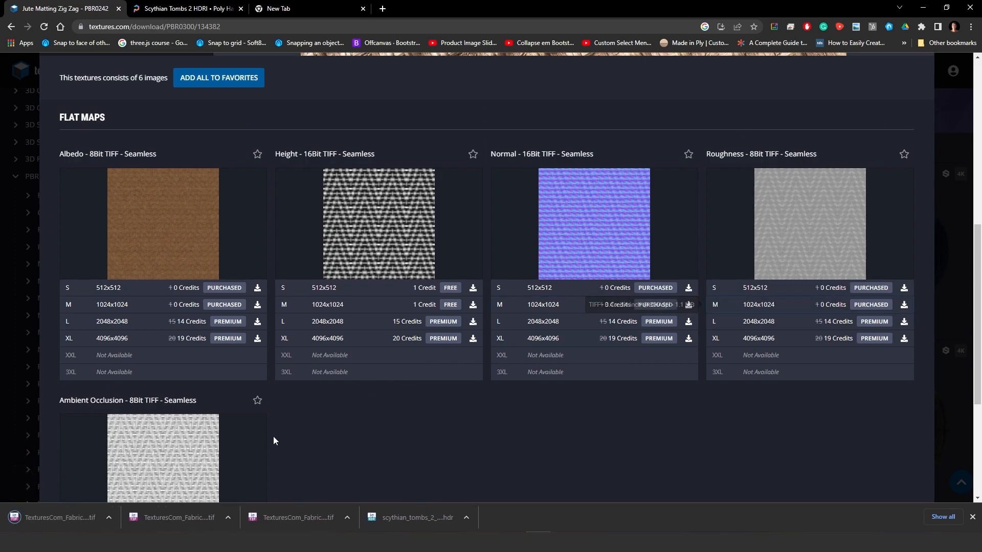
Step: Return to Blender, isolate the selected round cushion in local view and give it a new material
mouse_move(237, 542)
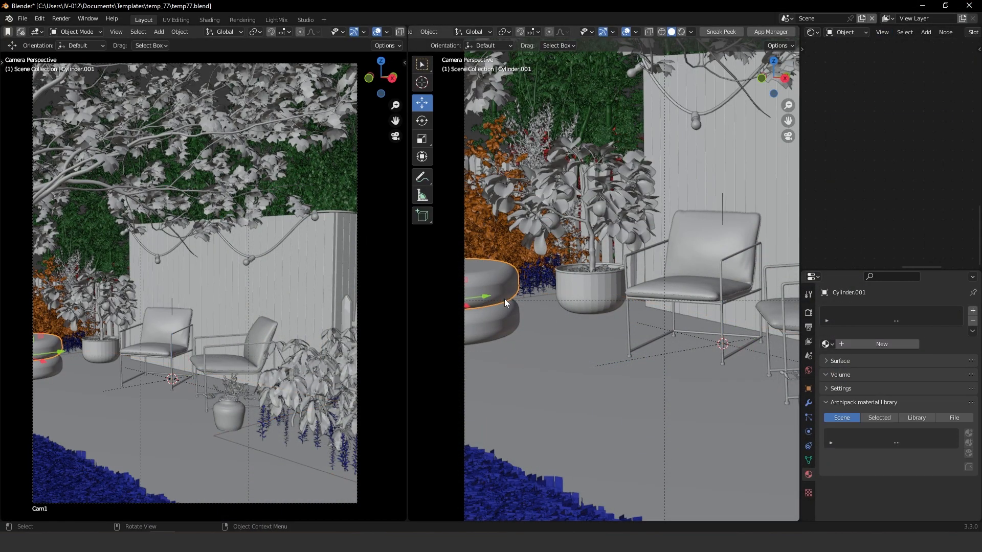
key("KP_Divide")
left_click(863, 345)
scroll(907, 184, "up", 5, "shift")
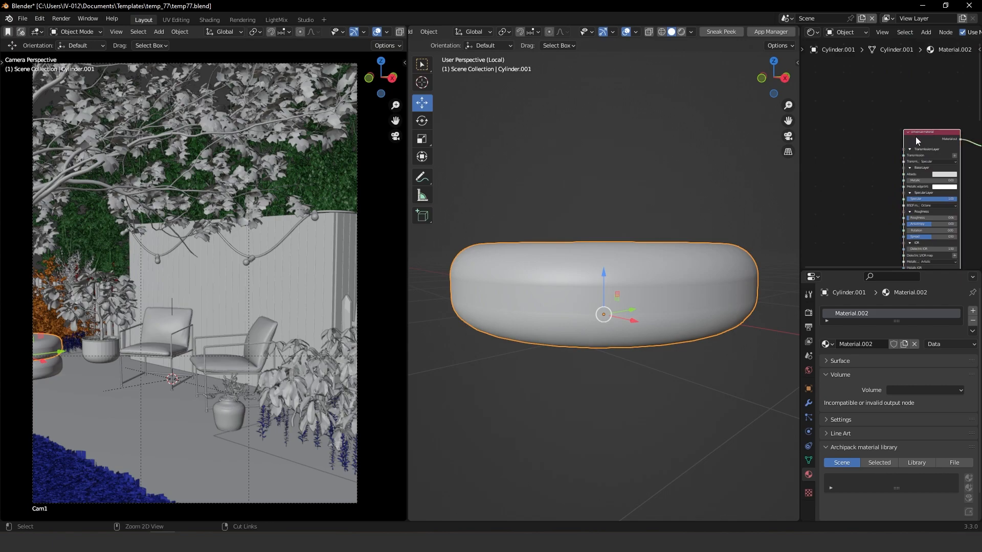
Step: Run Principled Texture Setup on the cushion's Universal material with the 1K JuteMatting albedo, normal and roughness TIFF files from Downloads
key("ctrl+shift+t")
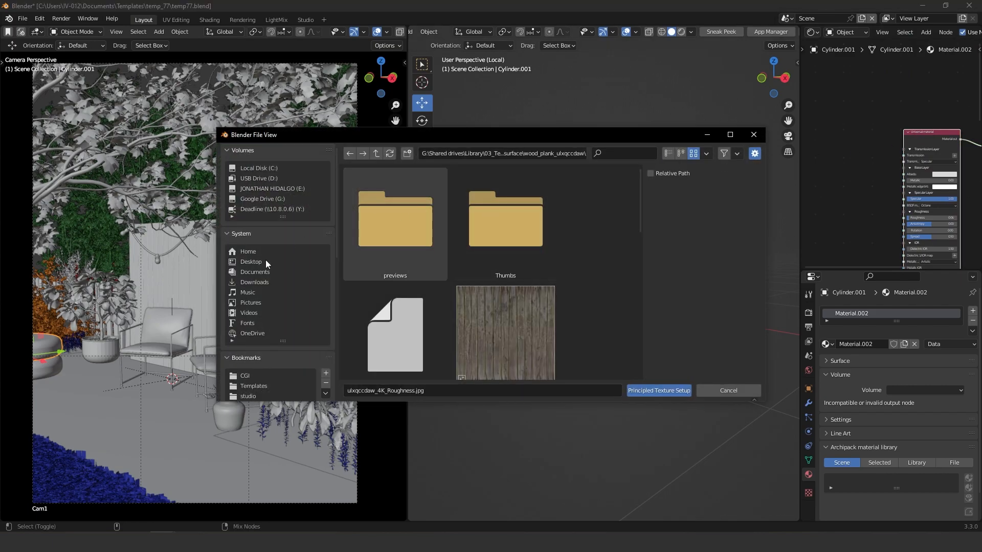
left_click(257, 282)
scroll(466, 259, "down", 3)
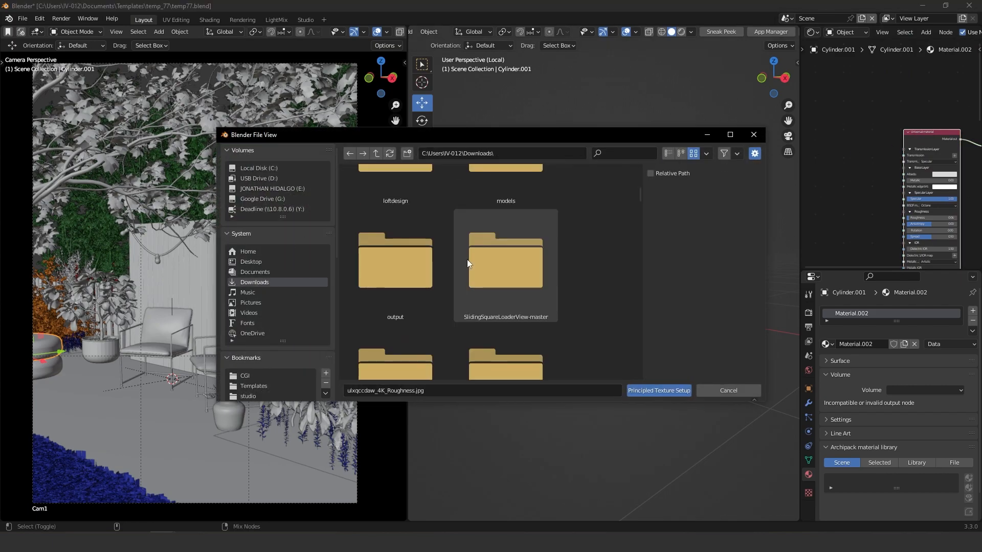
scroll(467, 259, "down", 3)
left_click(730, 134)
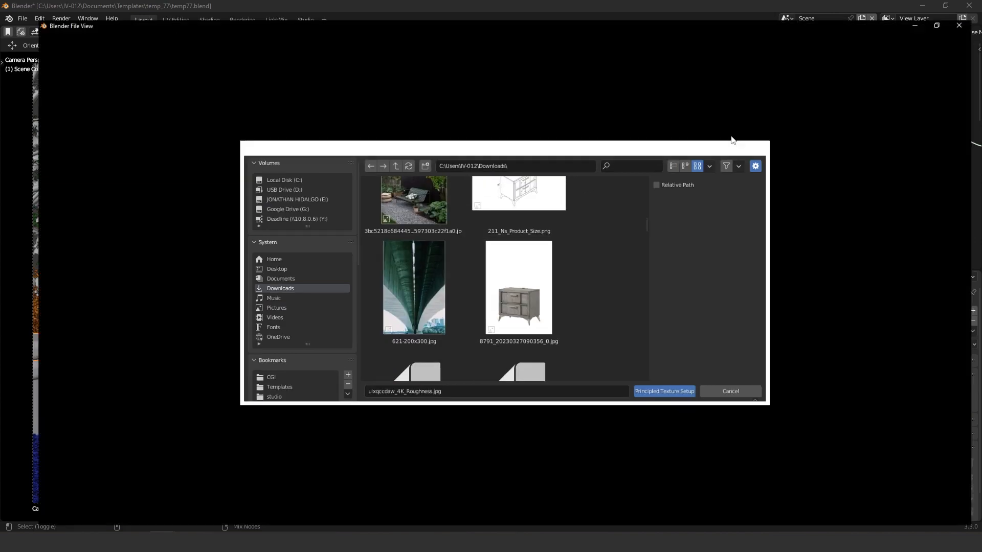
left_click(550, 258)
left_click(723, 250, "shift")
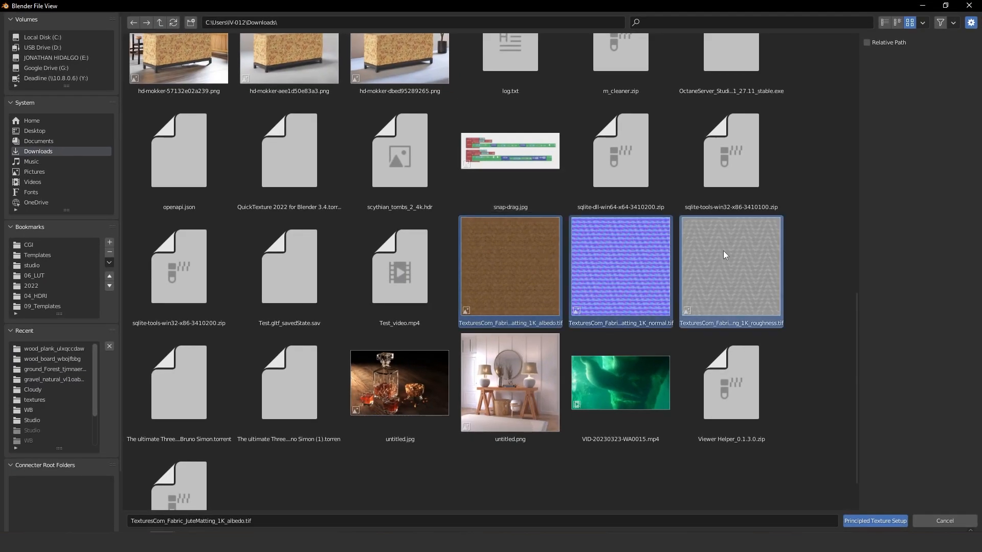
left_click(864, 520)
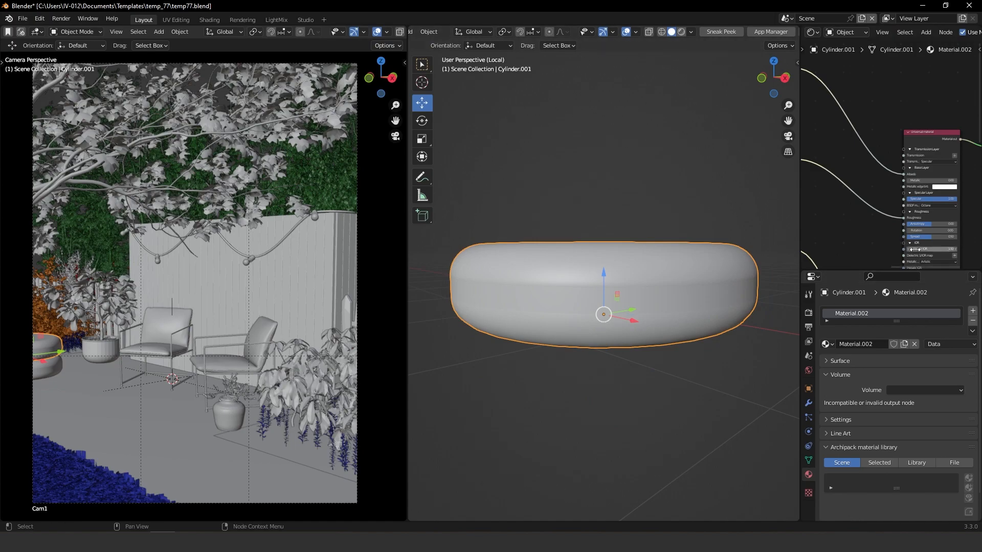
Step: Preview the cushion in rendered shading and set its Transform value node's scale to 0.1 on all three axes
middle_click_drag(861, 193, 935, 205)
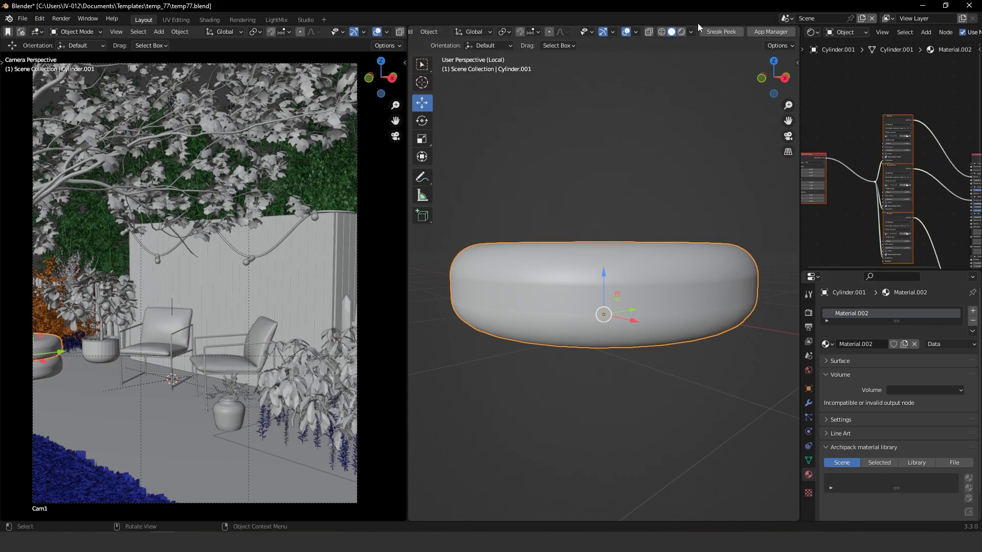
left_click(681, 32)
middle_click_drag(877, 151, 892, 160)
middle_click_drag(641, 255, 635, 281)
scroll(634, 304, "up", 3)
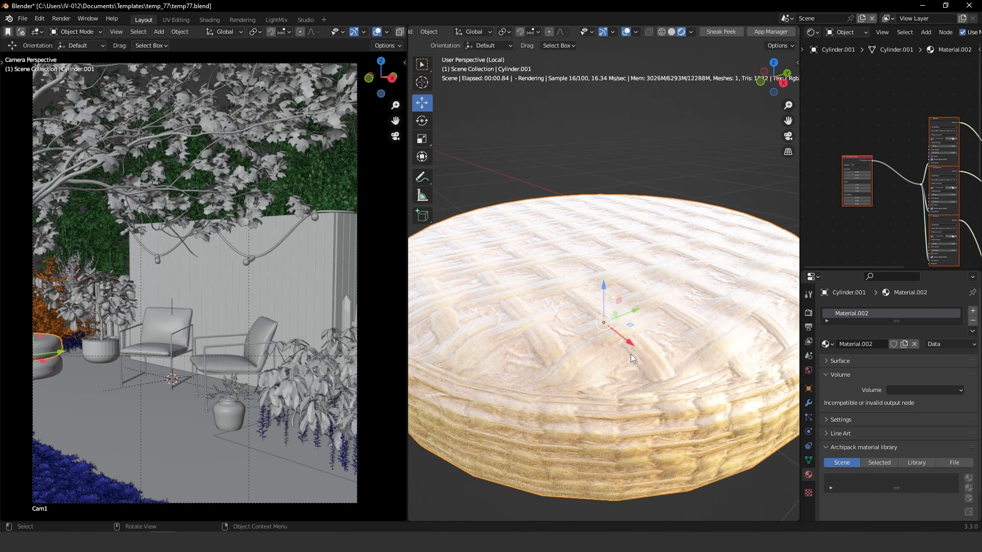
scroll(858, 170, "up", 4)
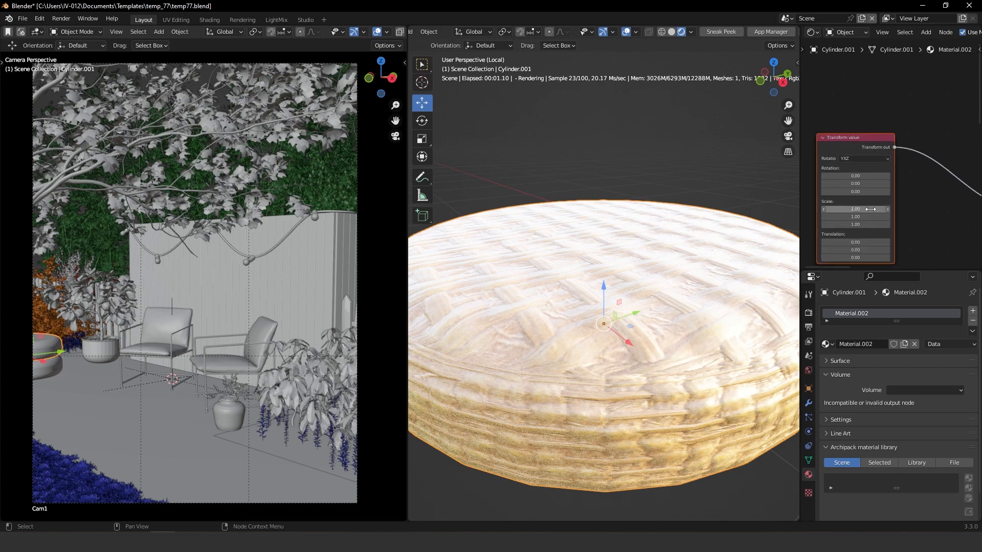
left_click_drag(855, 209, 862, 224)
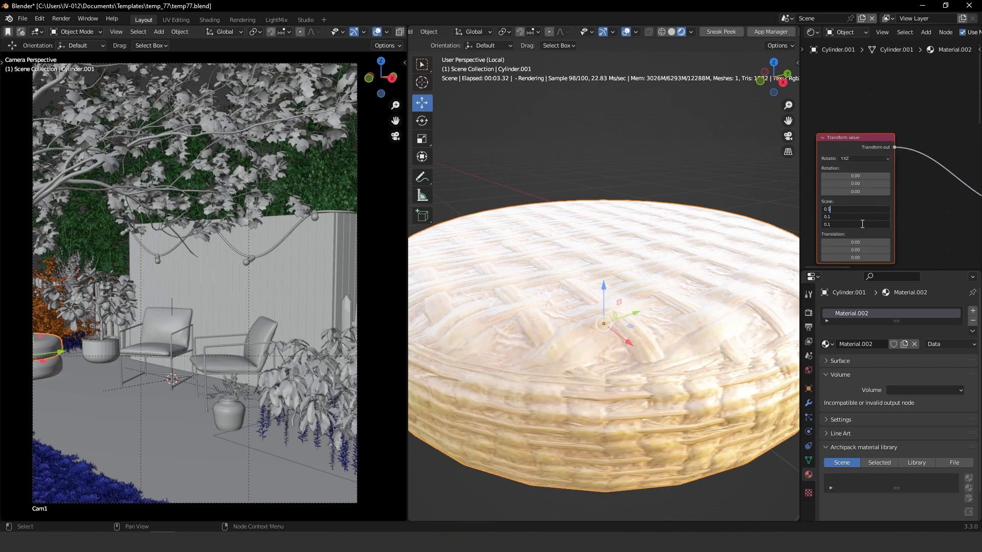
key("Return")
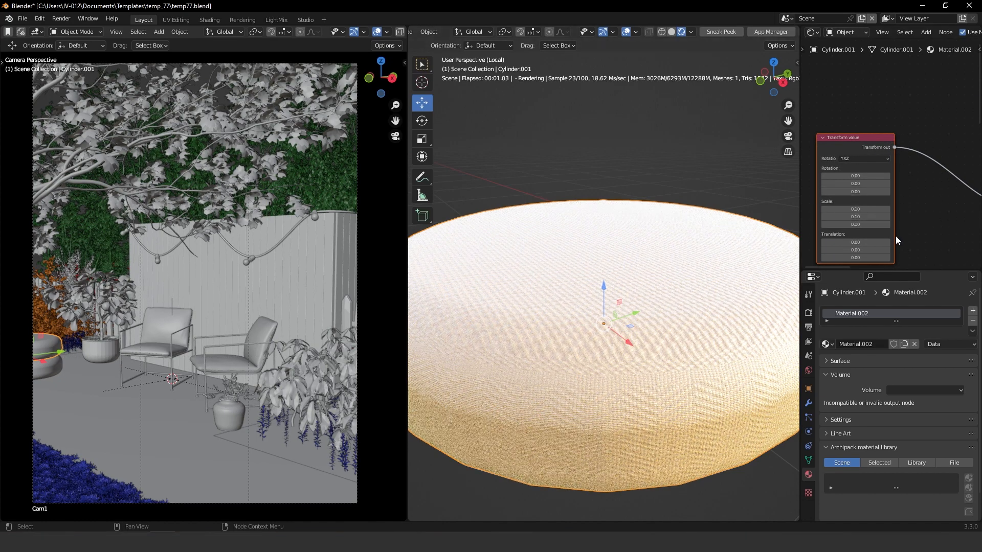
Step: Set the Transform value node's scale to 0.3 on all three axes for the cushion's jute texture
scroll(894, 235, "up", 1)
left_click_drag(859, 213, 859, 229)
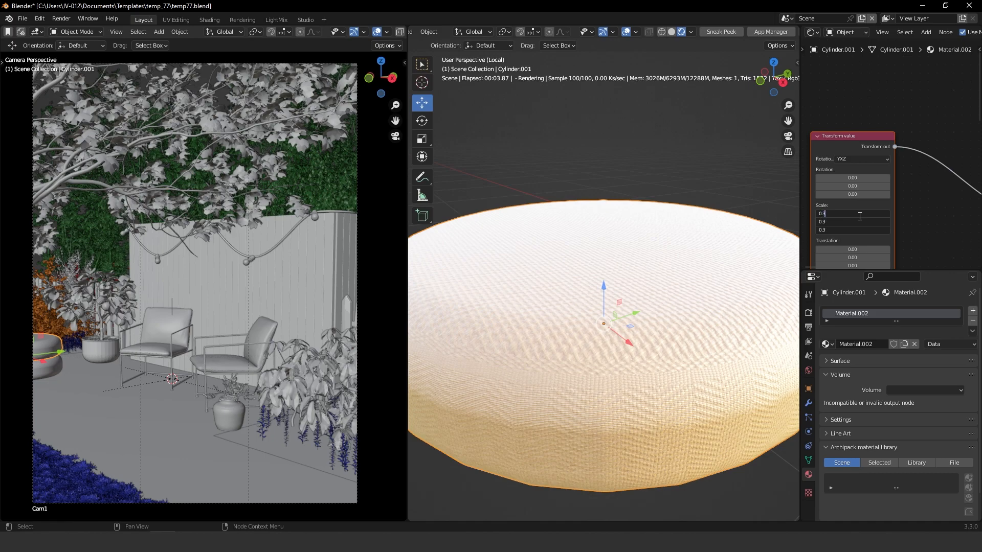
key("Return")
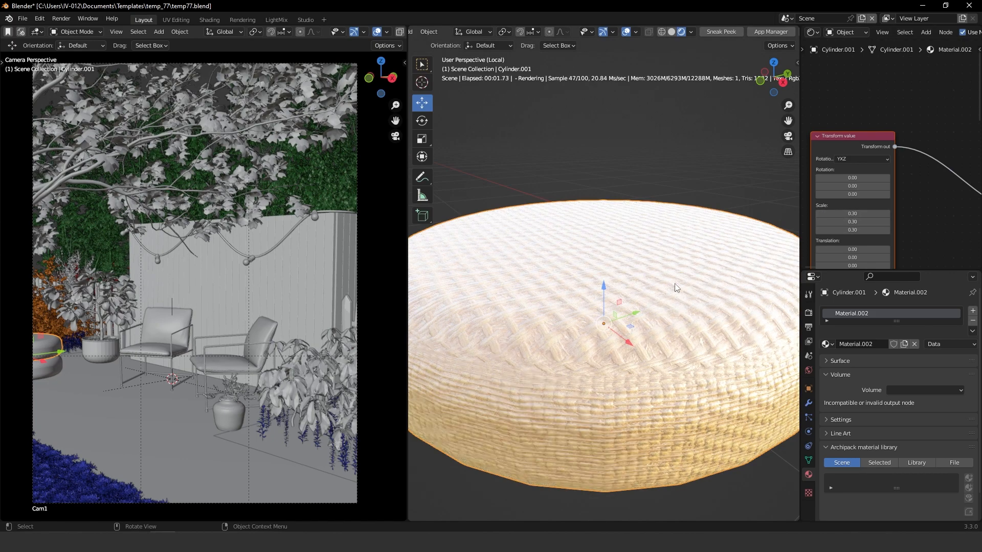
middle_click_drag(641, 324, 633, 266)
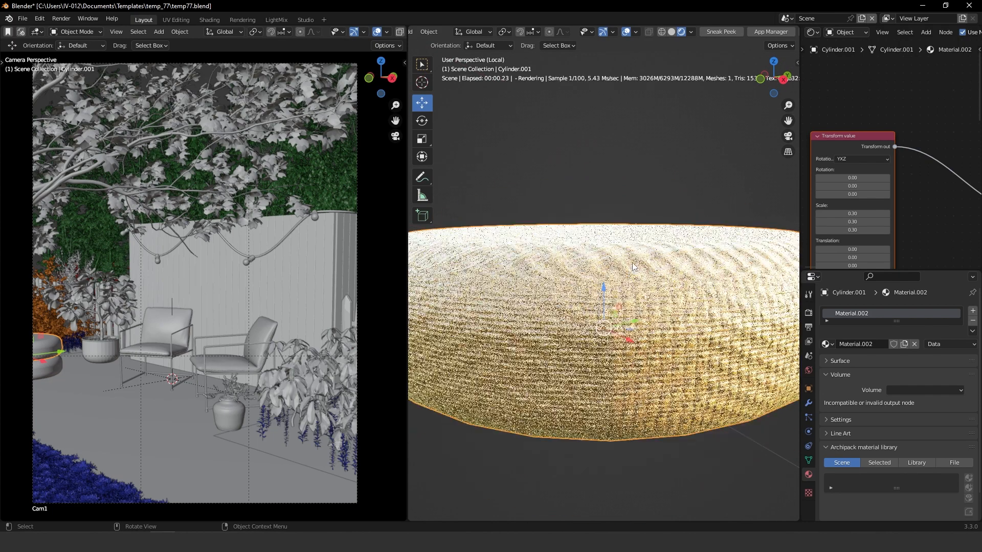
Step: Lower the Specular value of the cushion's Universal material to about 0.28
middle_click_drag(969, 199, 879, 140)
middle_click_drag(974, 110, 838, 153)
middle_click_drag(970, 159, 825, 158)
middle_click_drag(915, 223, 910, 126)
scroll(890, 154, "up", 4)
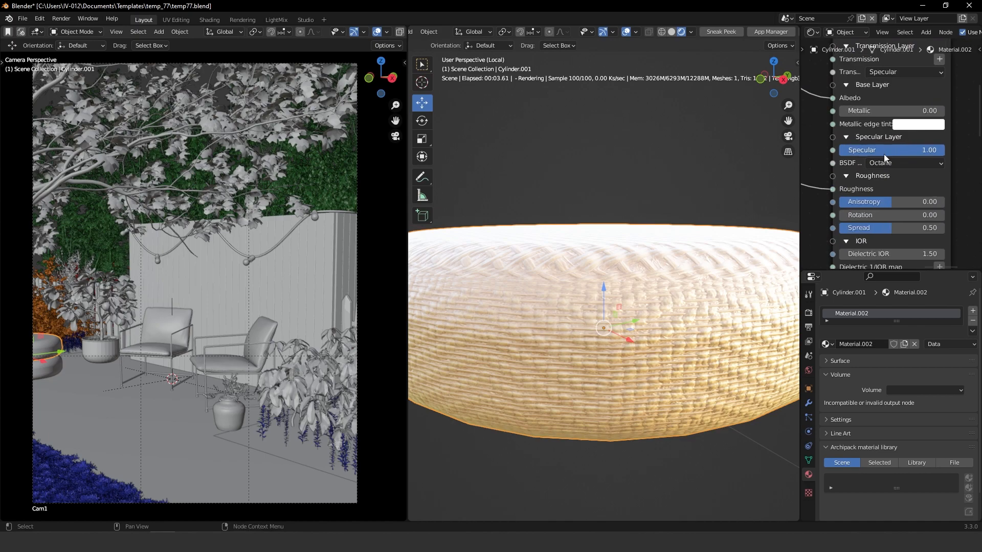
left_click_drag(888, 149, 868, 154)
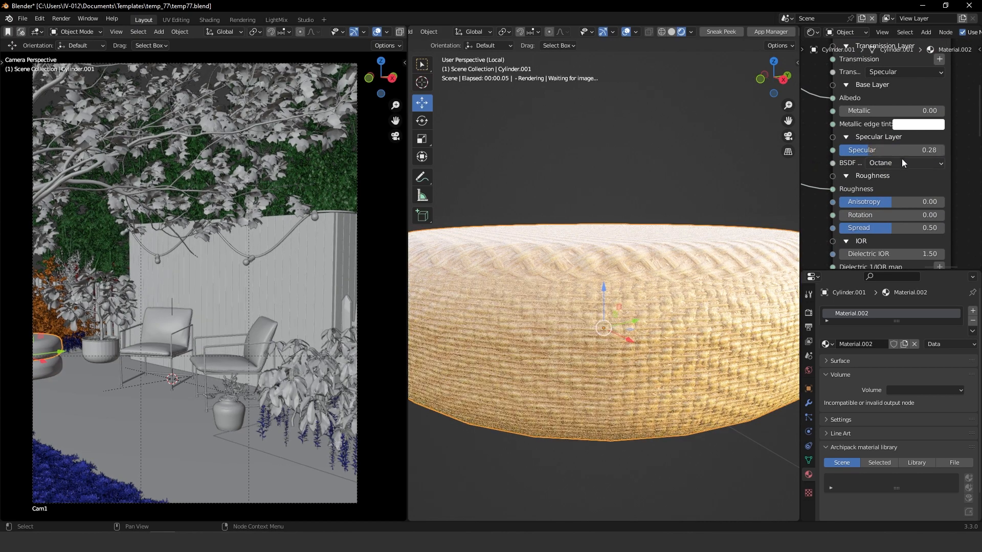
left_click(878, 148)
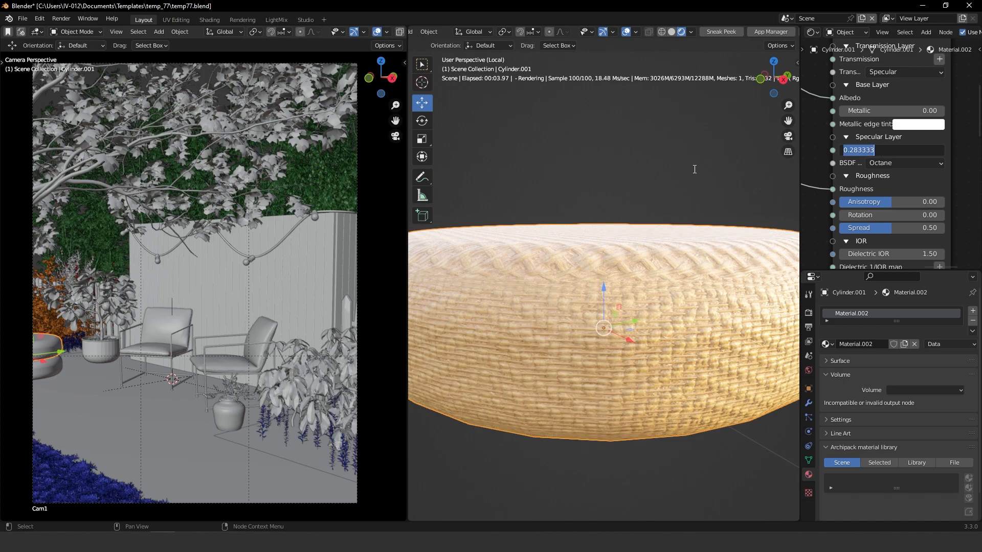
Step: Switch the viewport to solid shading and apply the Bevel modifier on the round cushion
left_click(671, 30)
left_click(671, 33)
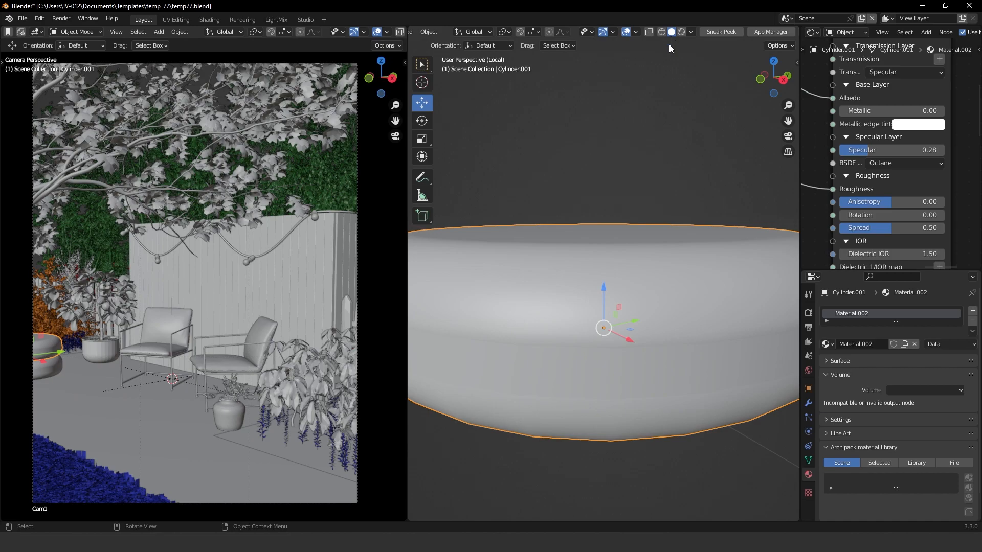
middle_click_drag(675, 180, 676, 192)
key("ctrl+Tab")
left_click(723, 257)
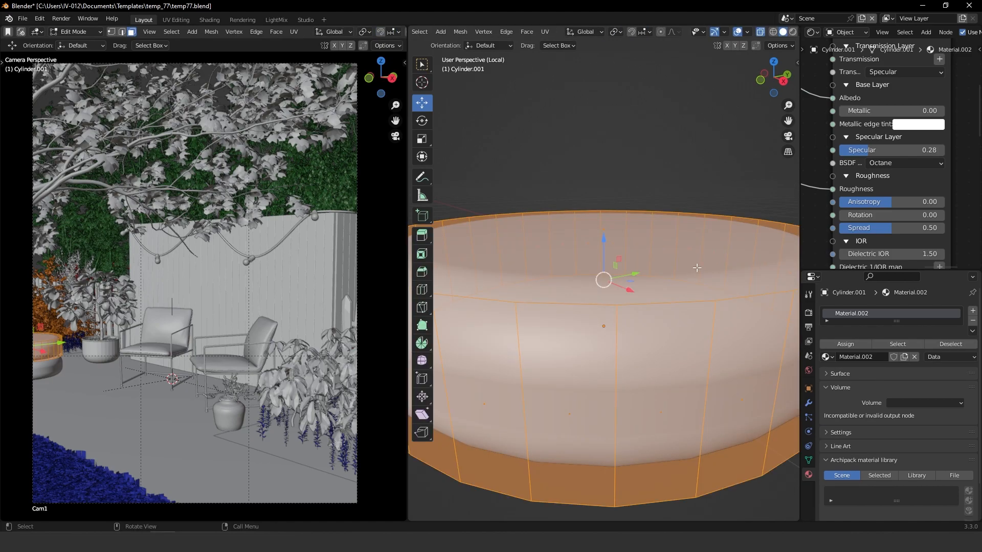
key("ctrl+Tab")
left_click(765, 229)
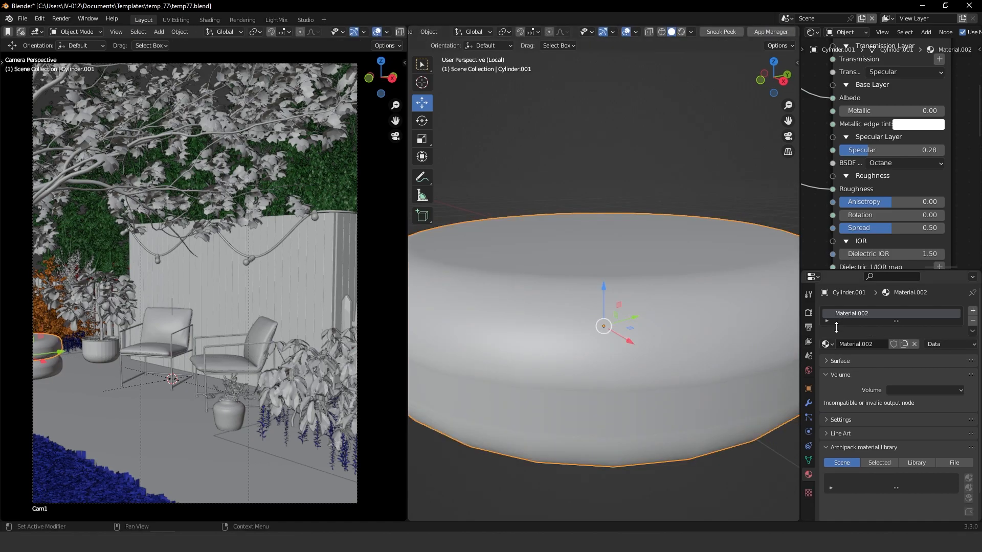
left_click(808, 404)
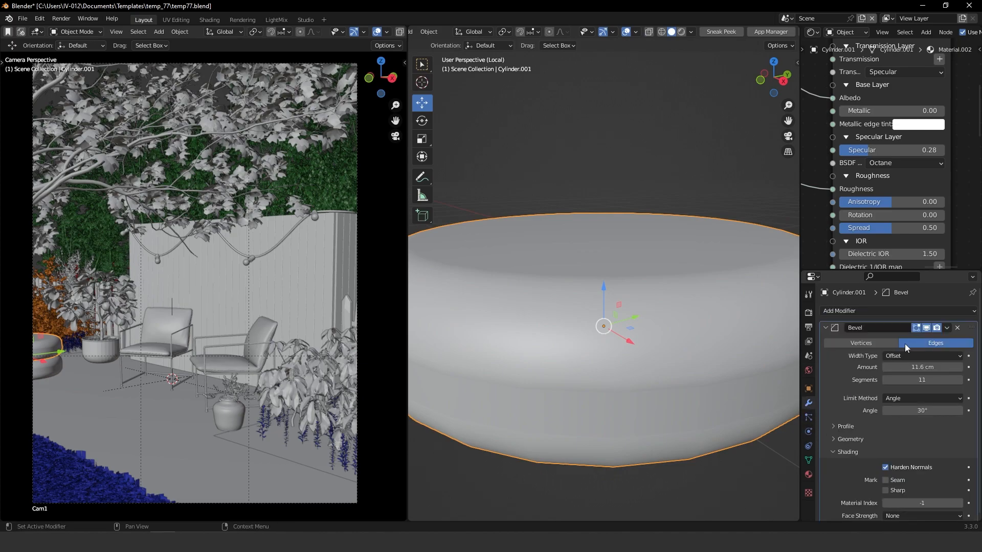
left_click(945, 328)
left_click(895, 357)
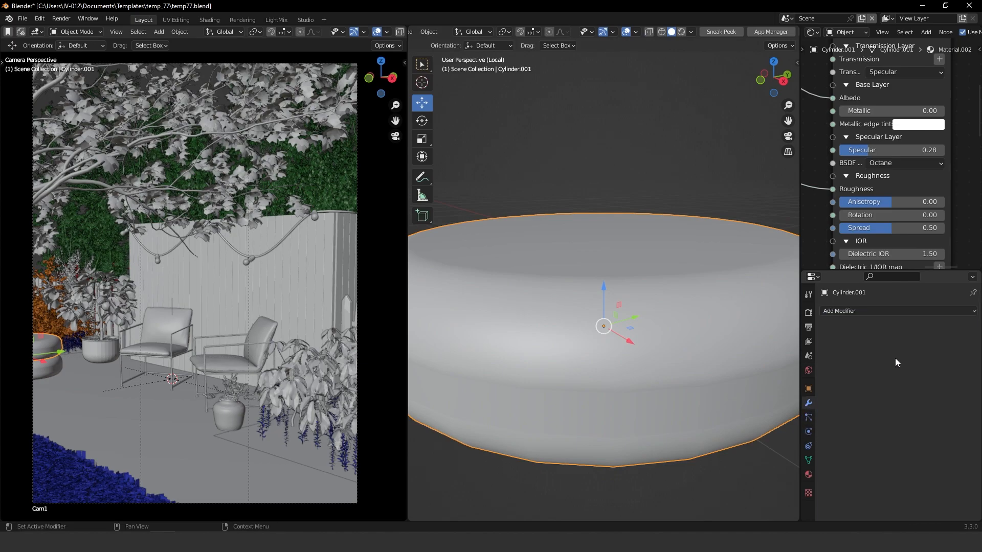
Step: Open the cushion mesh in Edit Mode with face selection and turn off X-ray
scroll(681, 325, "down", 3)
middle_click_drag(667, 328, 645, 306)
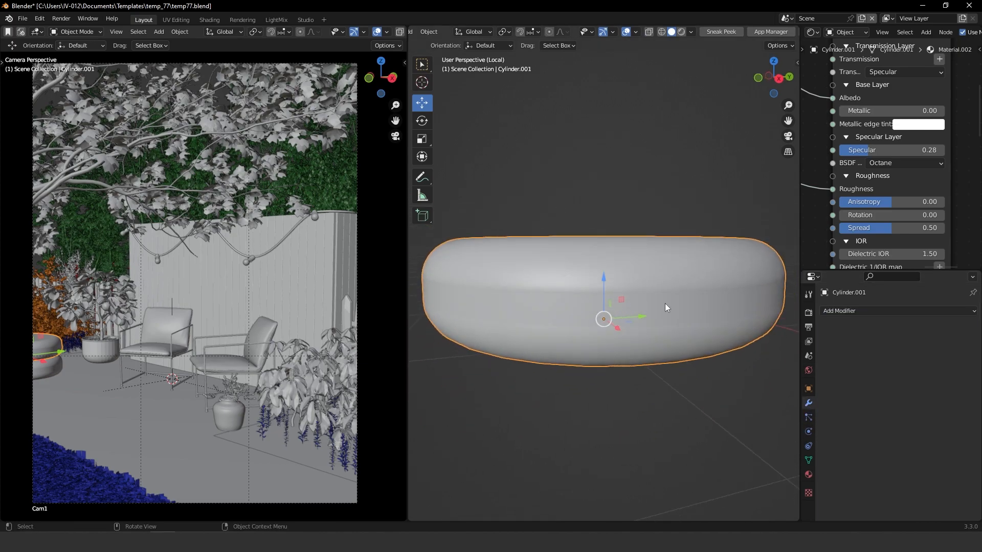
key("ctrl+Tab")
left_click(679, 247)
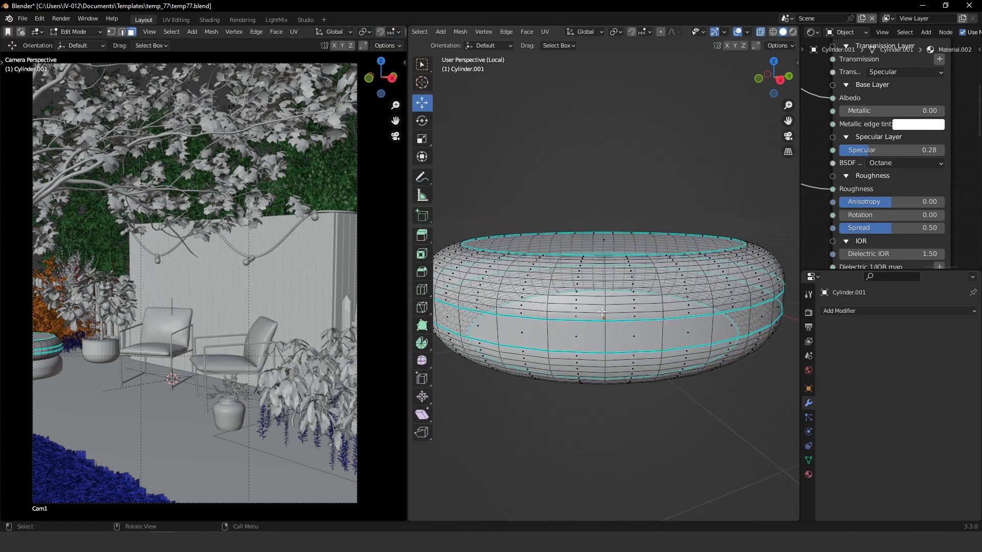
left_click(760, 33)
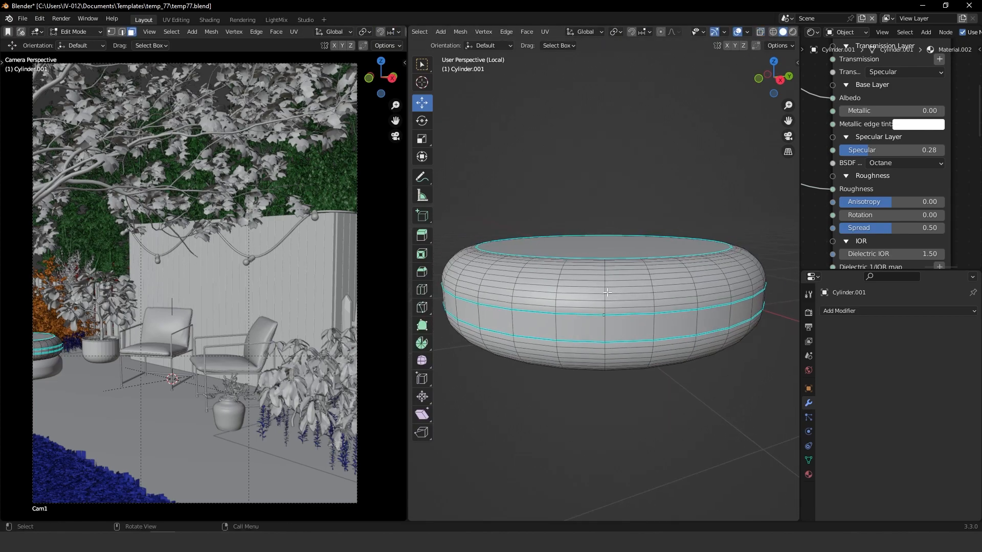
middle_click_drag(554, 261, 551, 291)
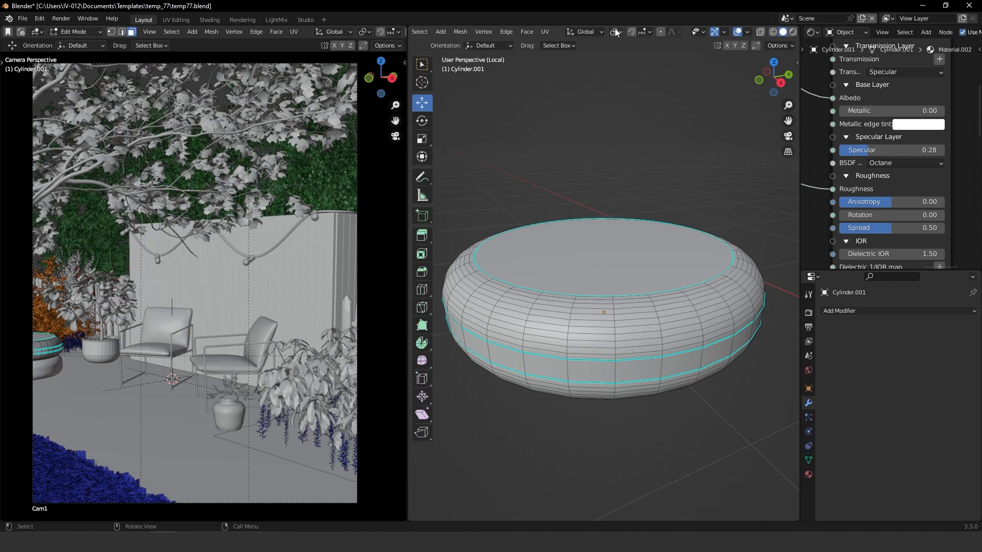
Step: Select all of the cushion's faces and clear their UV seams and sharp marks from vertices
left_click(545, 32)
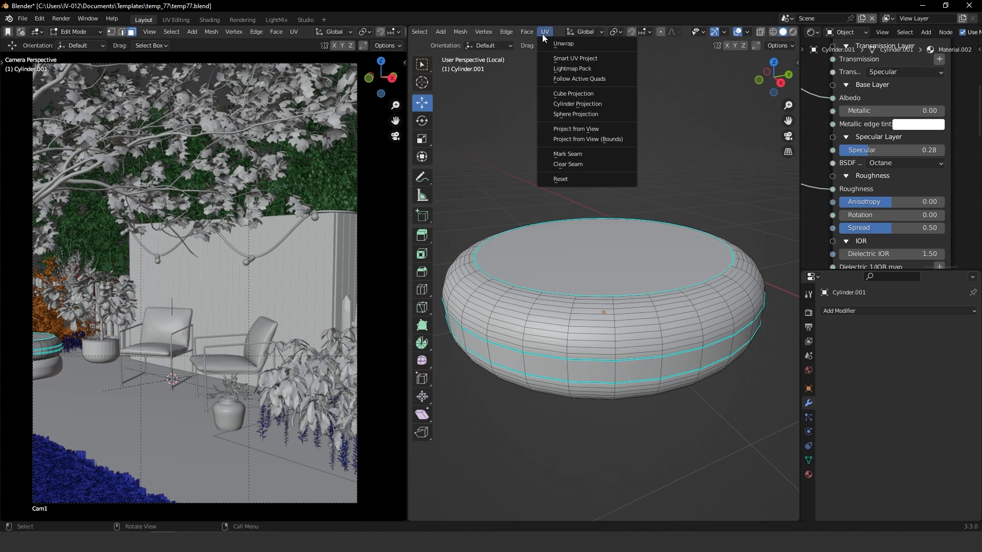
left_click(581, 163)
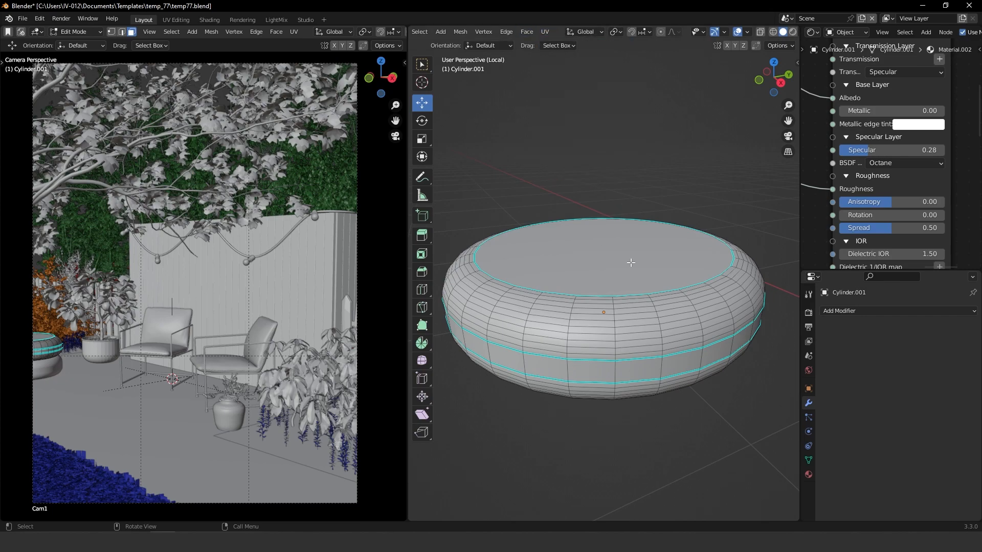
key("a")
left_click(547, 32)
left_click(579, 165)
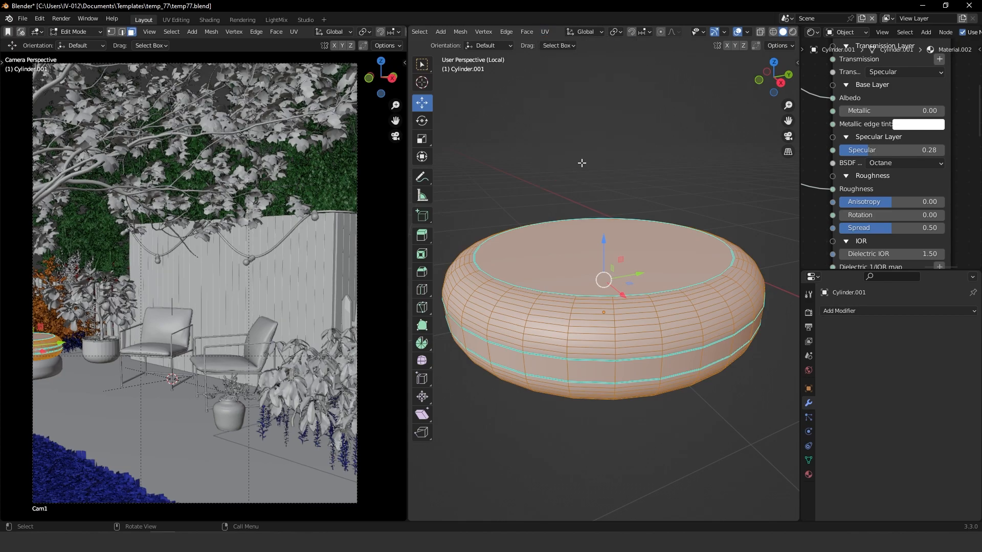
left_click(505, 33)
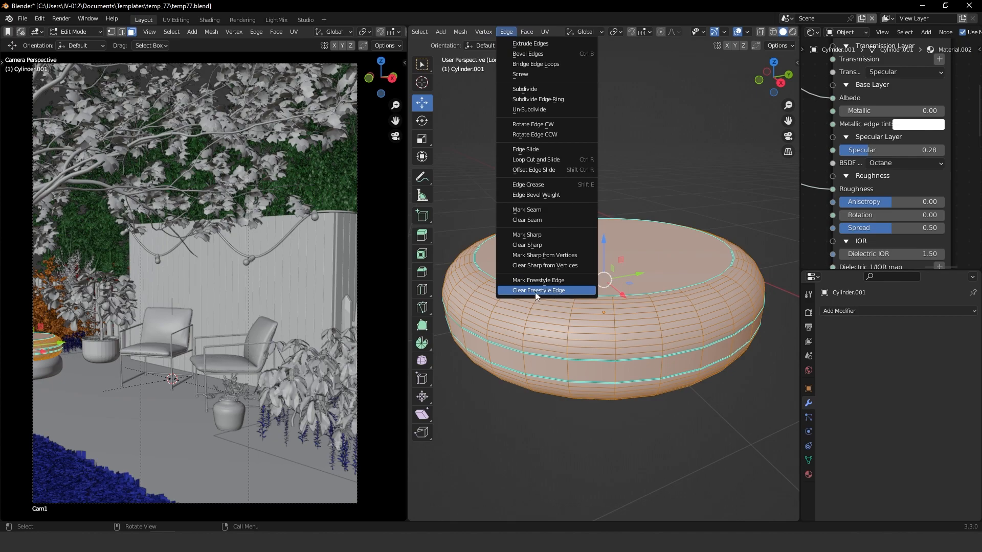
left_click(536, 268)
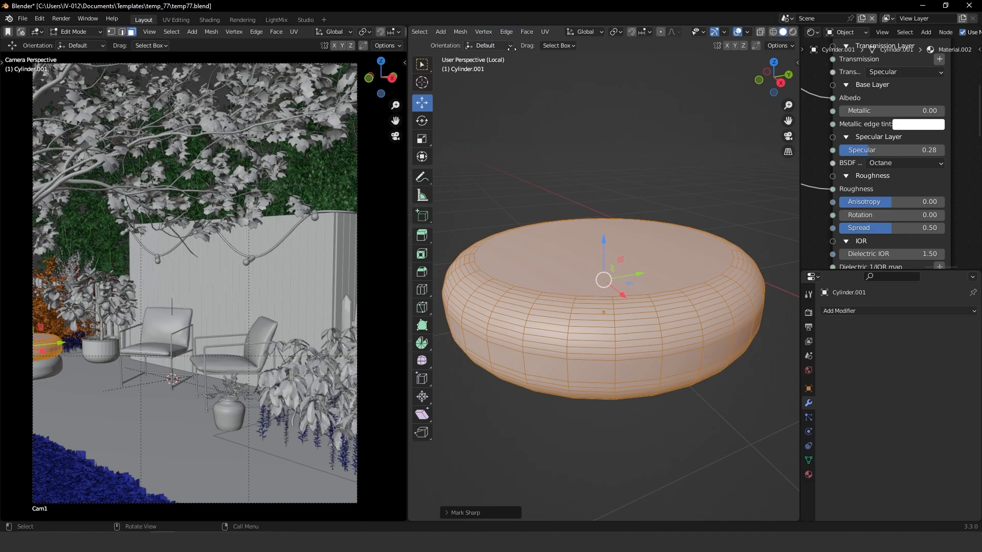
Step: Switch to edge selection and mark the edge loop around the cushion's lower rim as a seam
key("Tab")
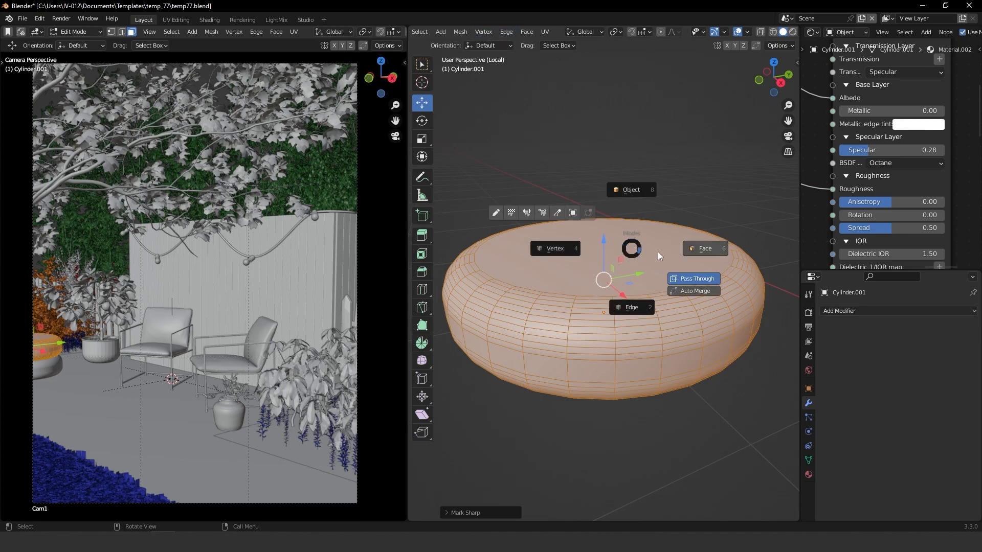
left_click(648, 307)
middle_click_drag(571, 321, 543, 292)
left_click(554, 296)
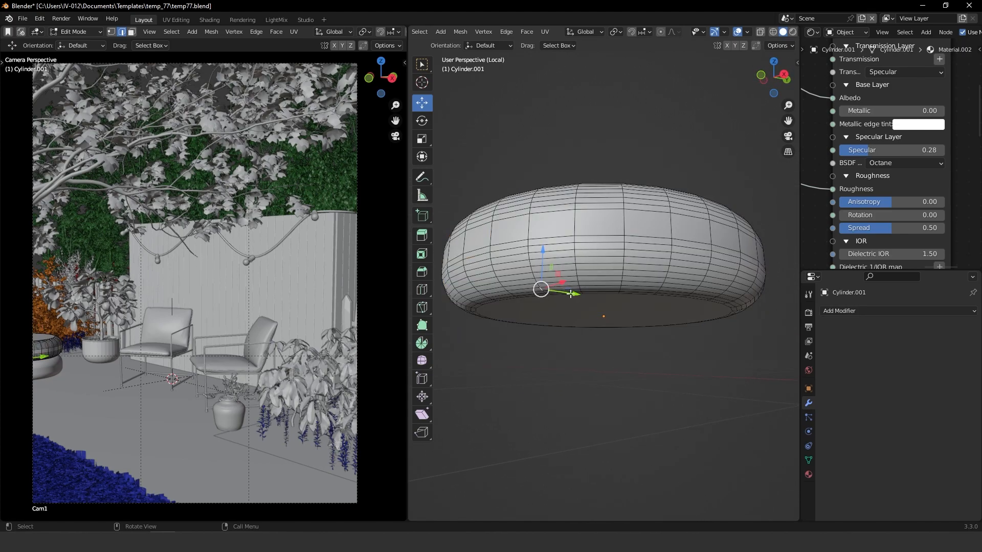
scroll(568, 281, "up", 2)
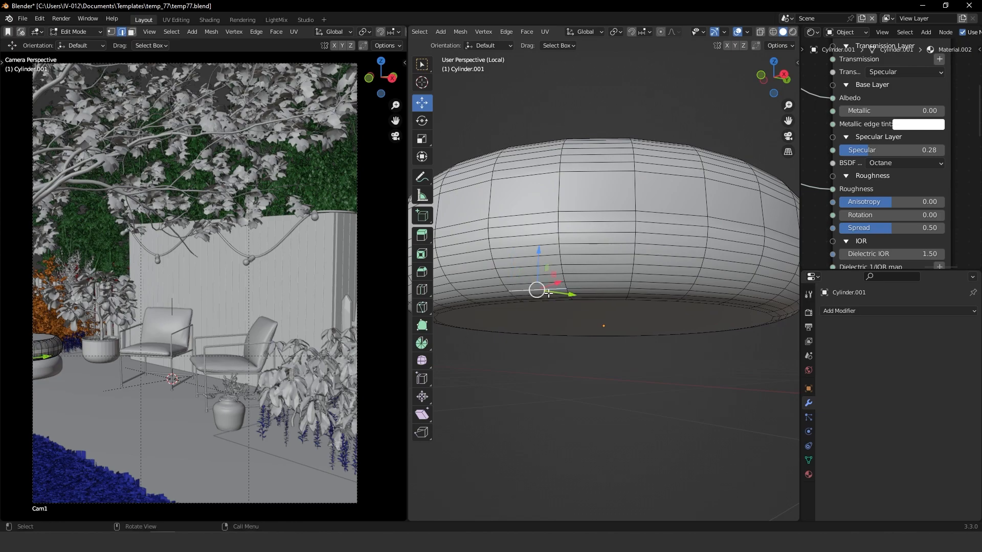
left_click(585, 291, "alt")
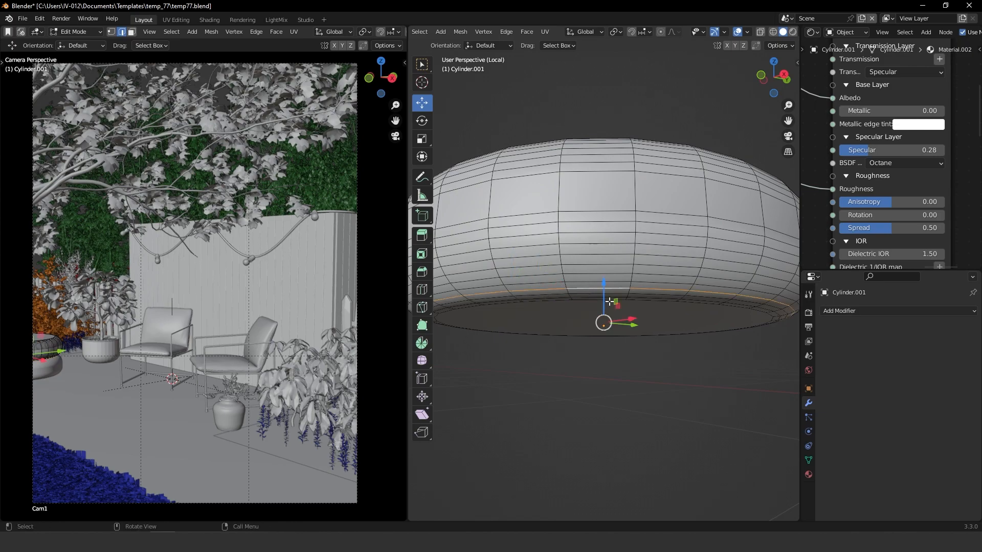
scroll(592, 301, "down", 3)
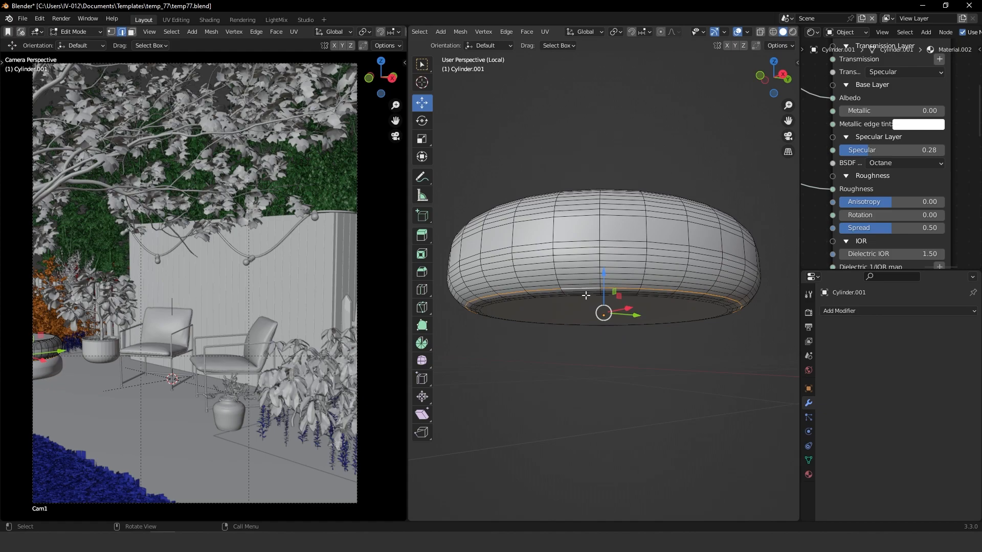
key("u")
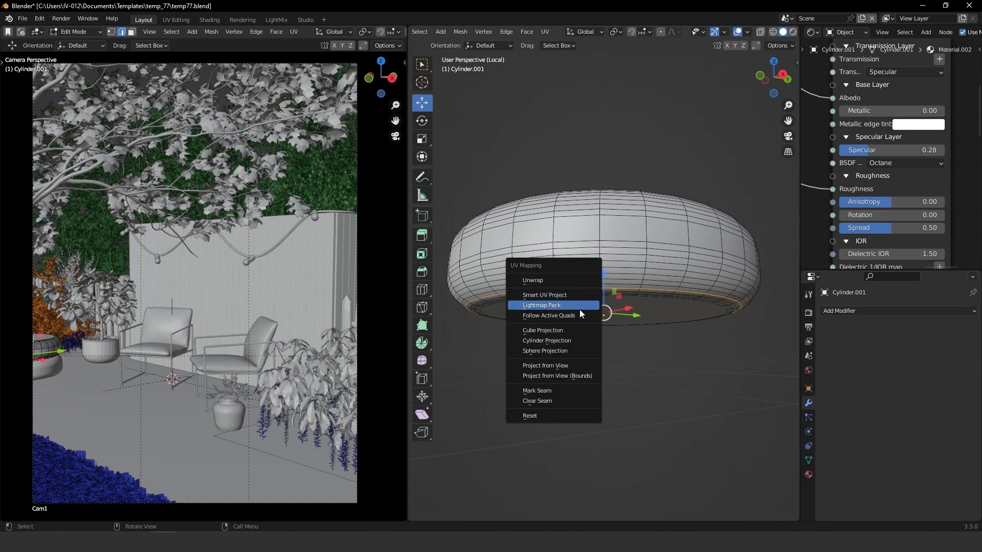
left_click(542, 392)
Step: Select the whole cushion mesh in face selection and unwrap its UVs
middle_click_drag(609, 328, 580, 368)
key("Tab")
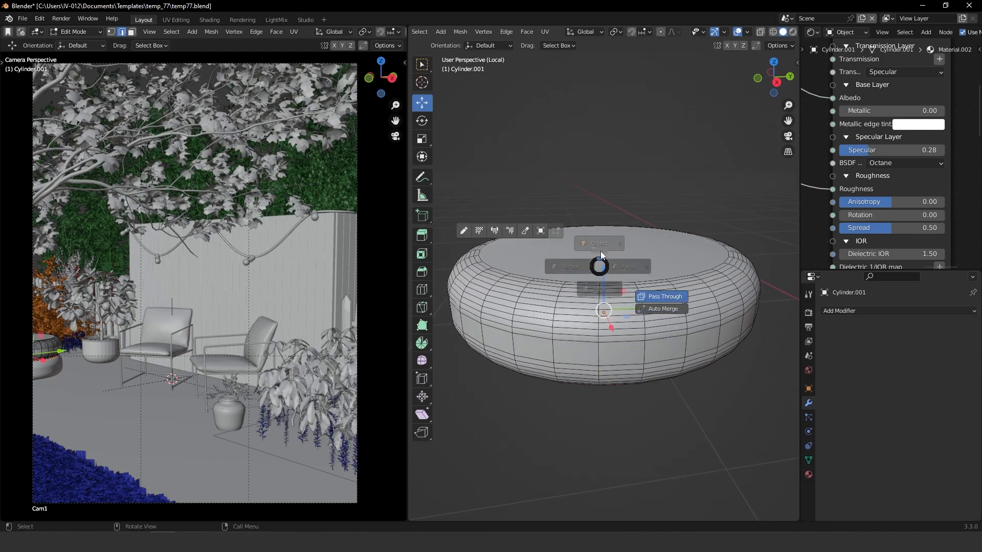
left_click(676, 267)
key("a")
key("u")
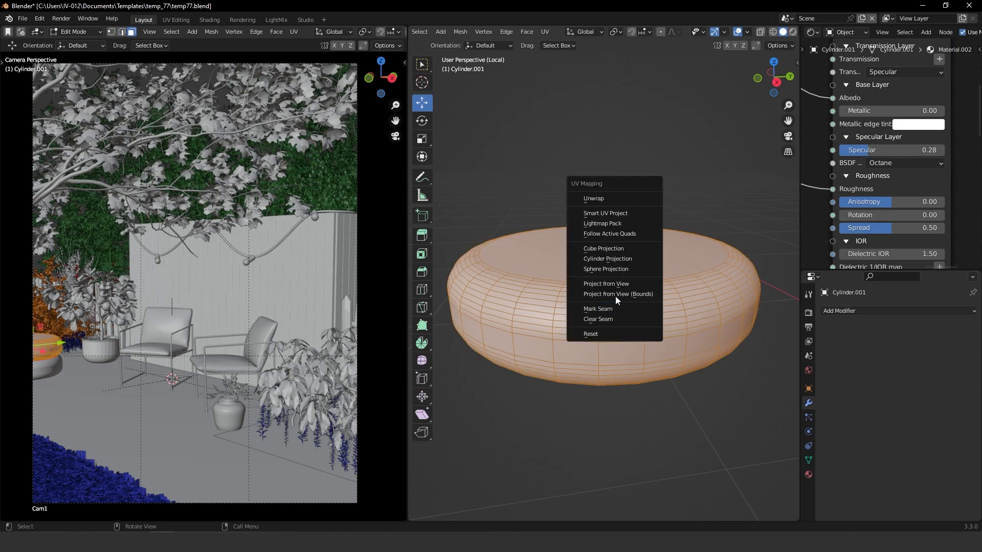
left_click(611, 200)
Step: Return to Object Mode and examine the unwrapped cushion's jute texture in rendered shading
key("Tab")
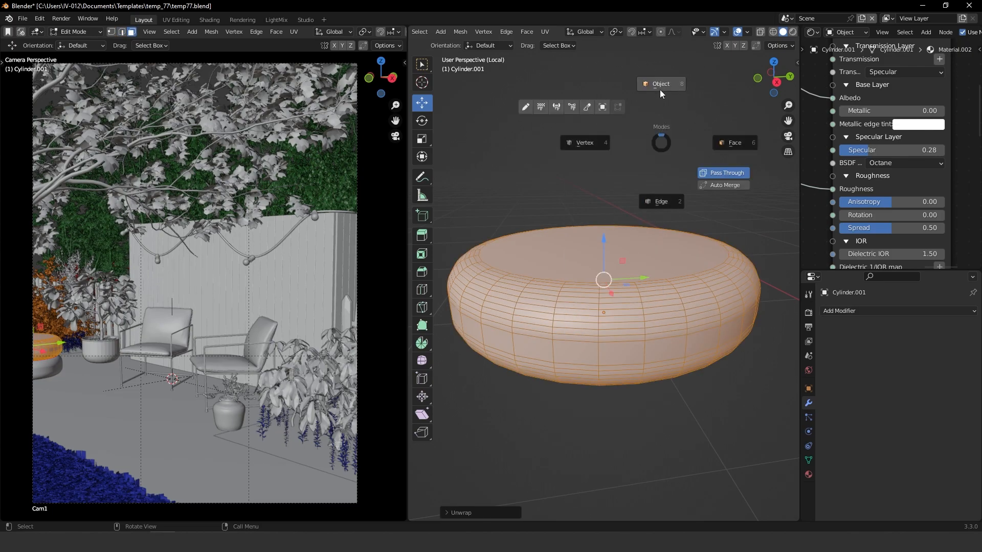
left_click(660, 85)
left_click(680, 33)
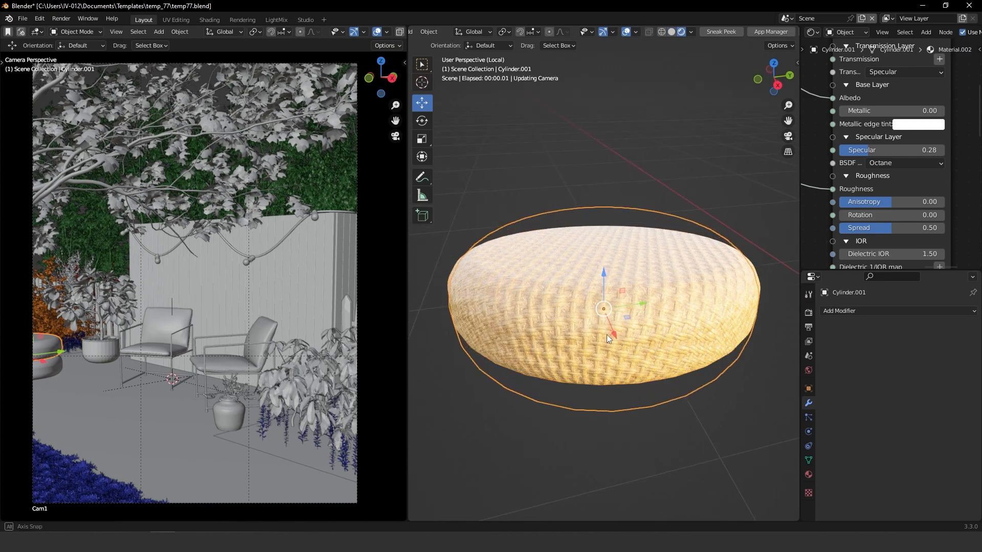
middle_click_drag(612, 369, 581, 312)
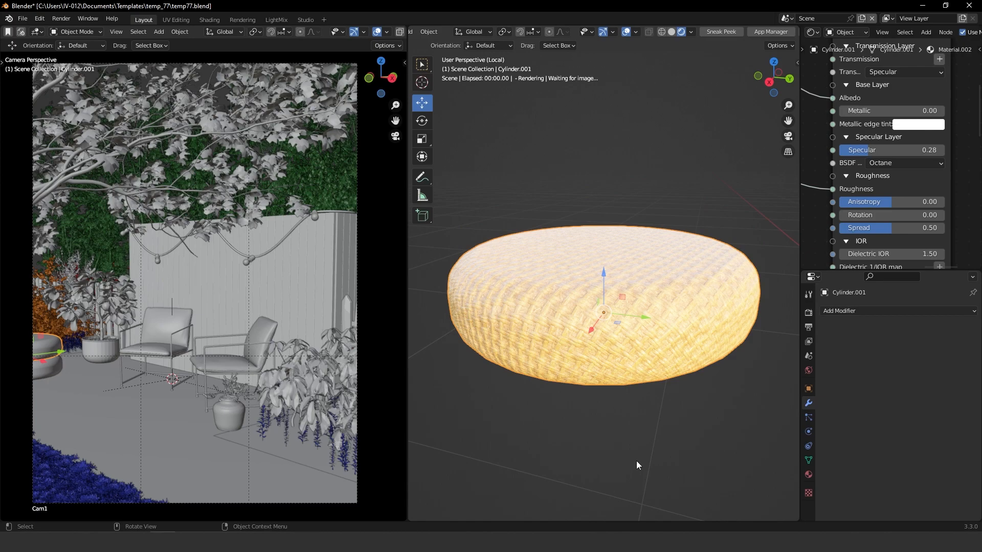
Step: Go back to solid shading and edge editing, and mark the edge loop around the cushion's upper rim as a seam
left_click(671, 31)
middle_click_drag(620, 353, 605, 345)
key("Tab")
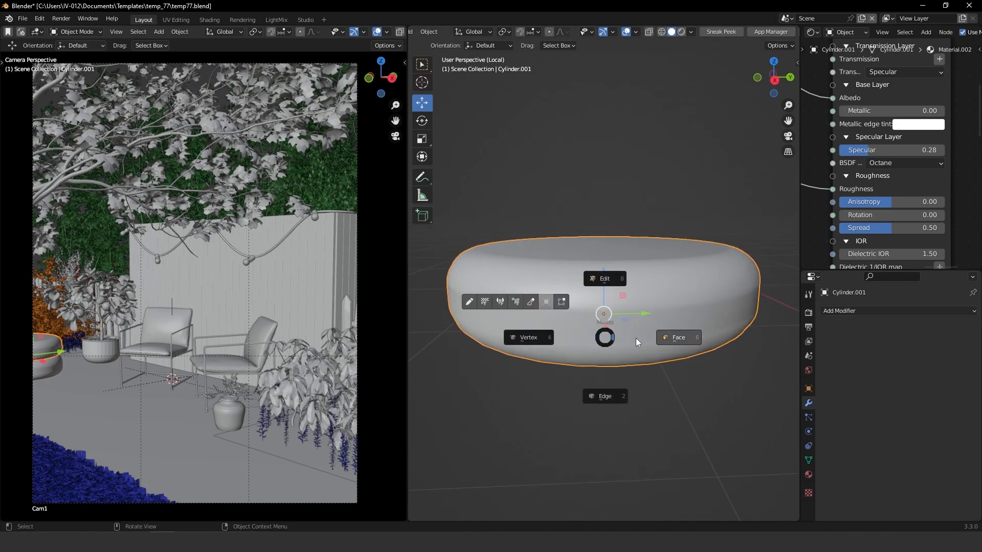
left_click(557, 348)
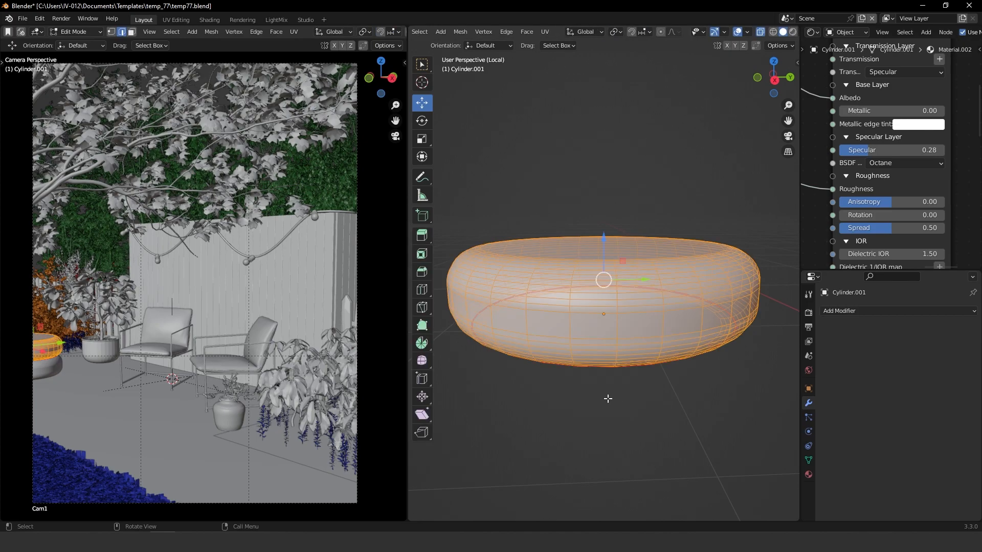
left_click(570, 332)
left_click(604, 339, "alt")
key("u")
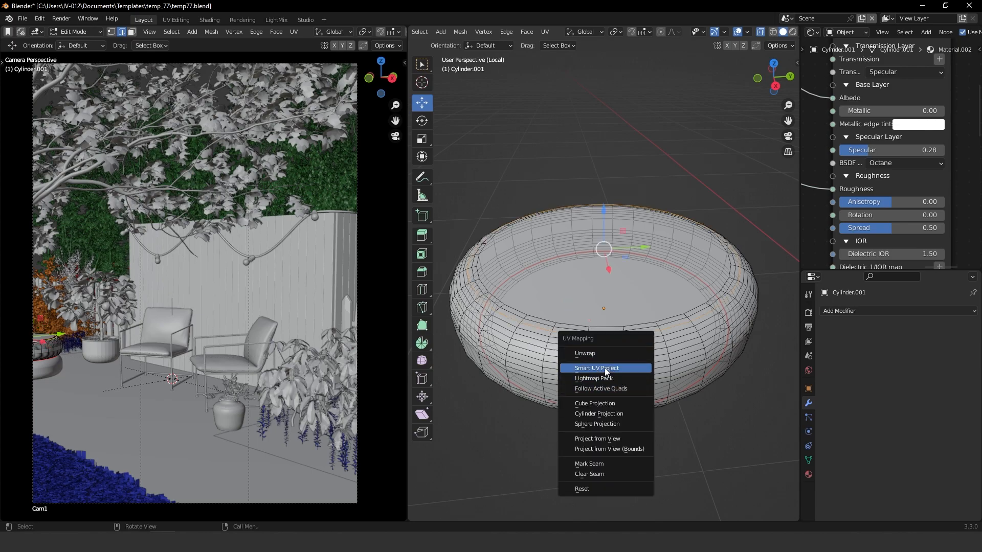
left_click(596, 464)
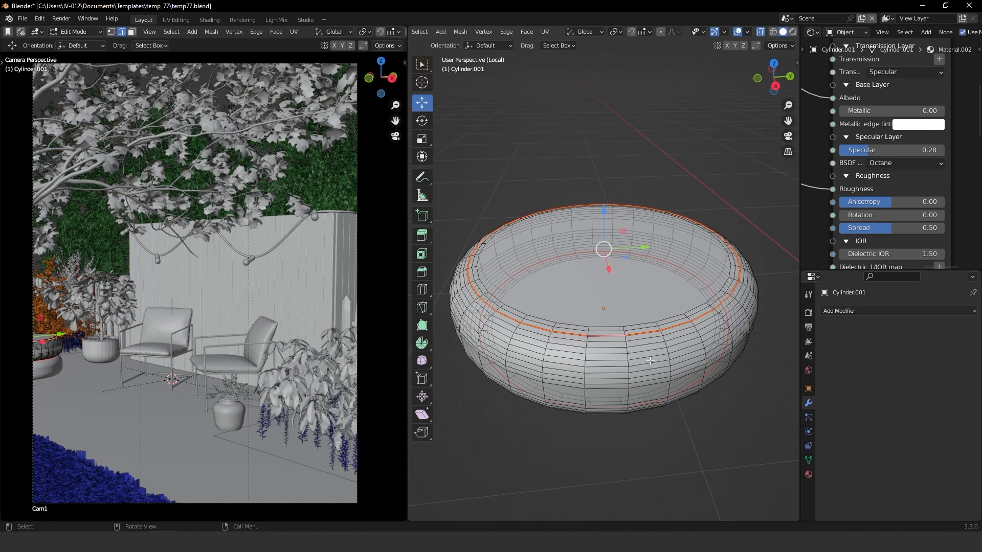
Step: Mark one vertical edge line down the cushion's outer side, joining the upper and lower rim seams, as a seam
mouse_move(642, 347)
middle_mouse_down()
mouse_move(665, 349)
mouse_move(645, 349)
middle_mouse_up()
left_click(649, 335)
left_click(648, 374)
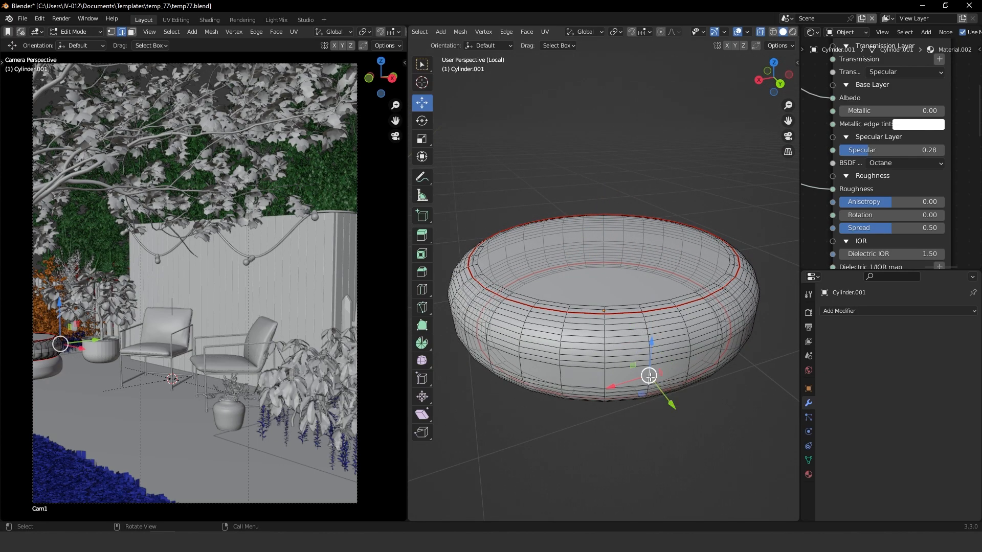
left_click(649, 377, "alt+shift")
left_click(649, 377, "alt+shift")
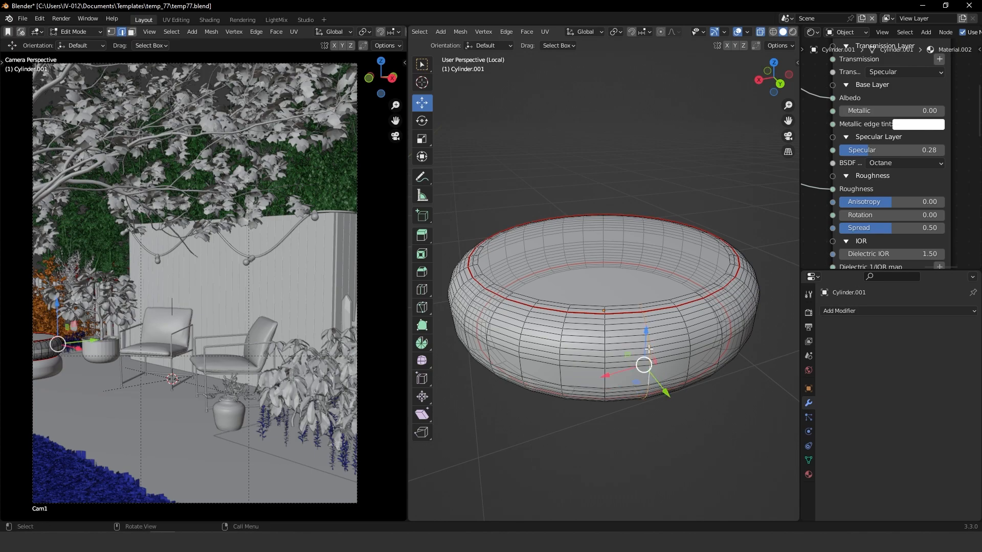
scroll(648, 353, "up", 3)
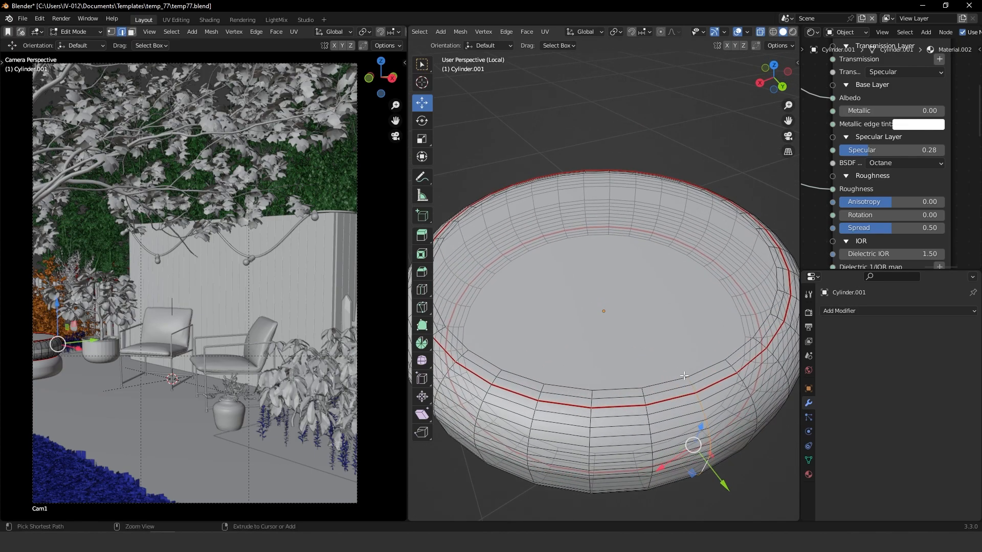
left_click(693, 402, "ctrl")
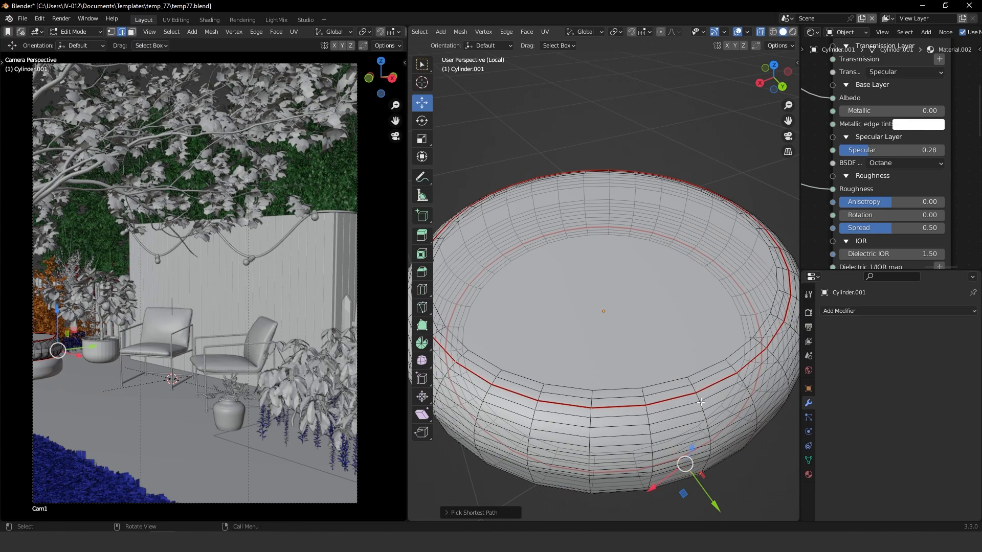
left_click(702, 398, "shift")
left_click(698, 397, "shift")
key("ctrl+z")
left_click(690, 387, "ctrl")
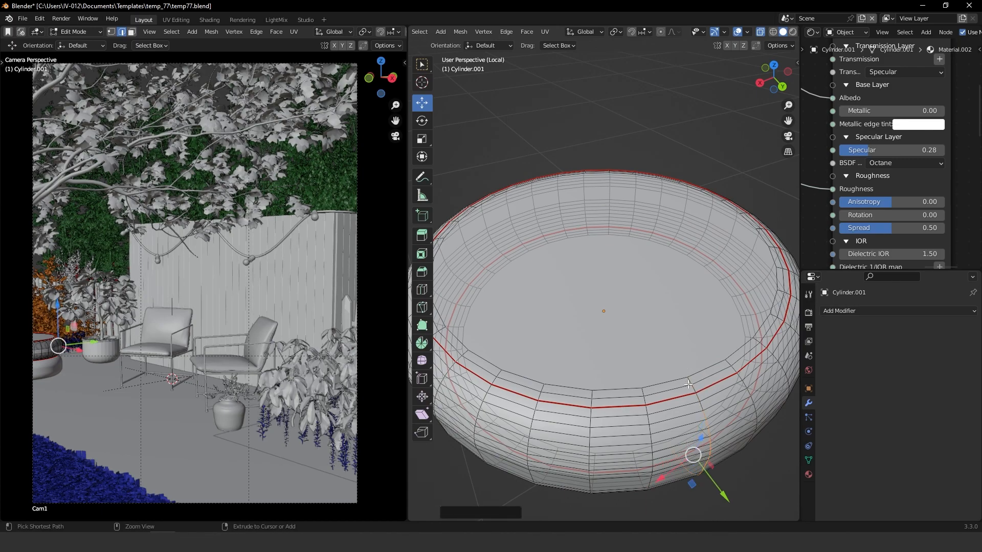
left_click(698, 399, "shift")
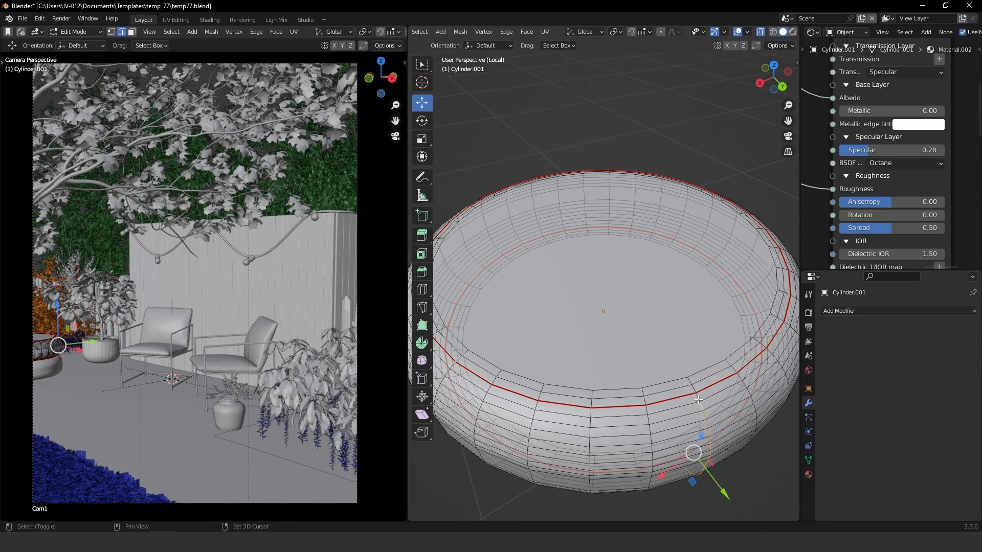
middle_click_drag(698, 399, 643, 250)
left_click(641, 260, "shift")
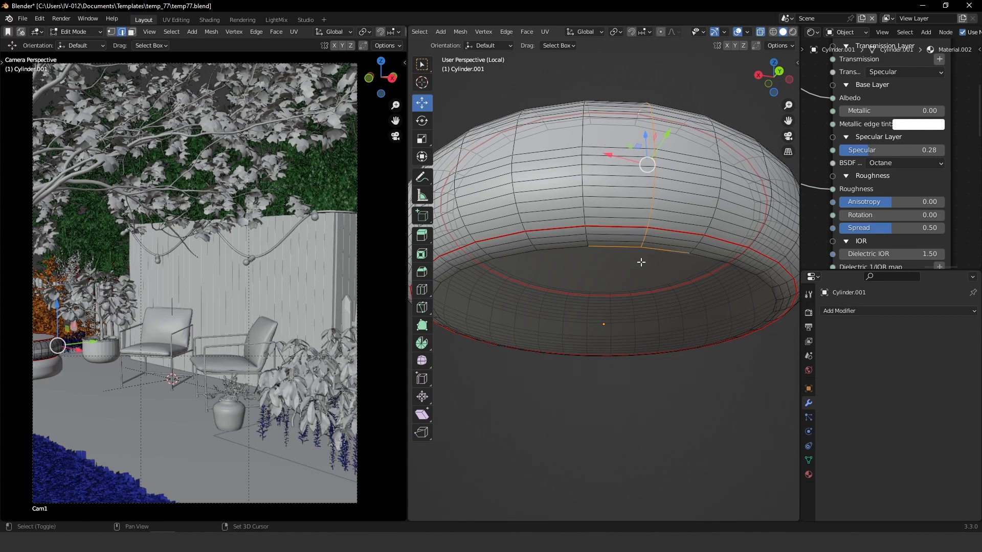
left_click_drag(635, 262, 656, 237, "ctrl")
middle_click_drag(655, 268, 676, 279)
right_click(682, 256)
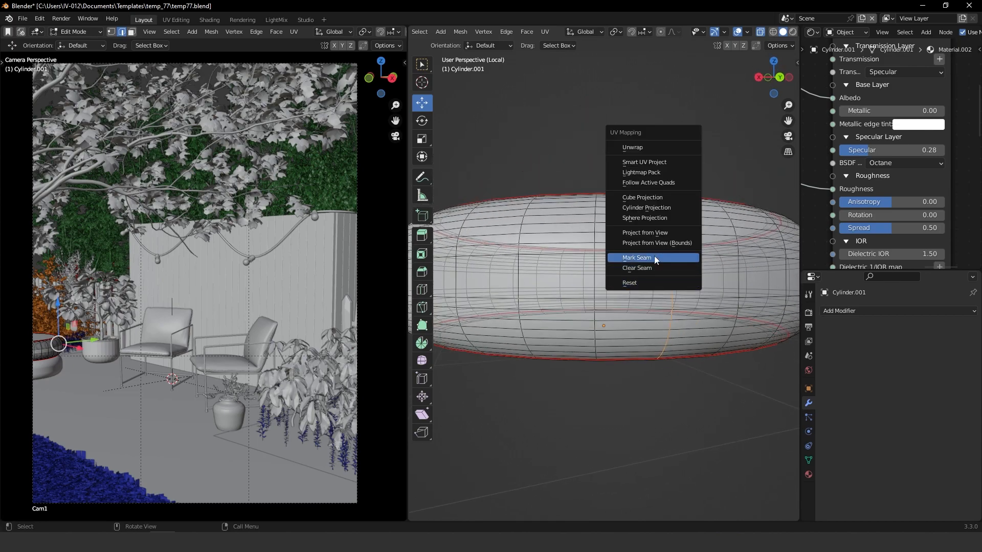
left_click(650, 256)
Step: Select the whole cushion mesh, try Smart UV Project with its current settings, and unwrap the UVs along the seams
middle_click_drag(677, 172, 680, 258)
key("a")
key("u")
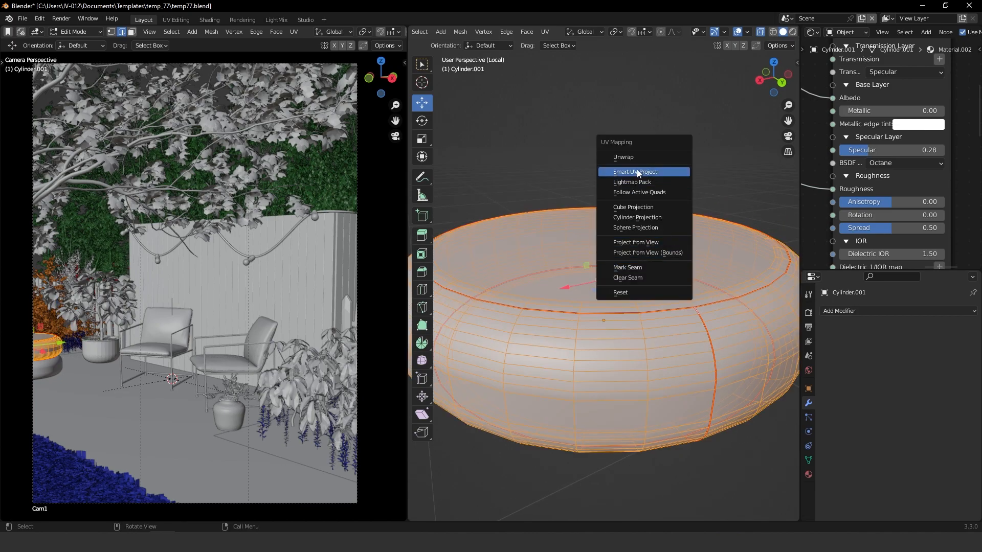
left_click(649, 173)
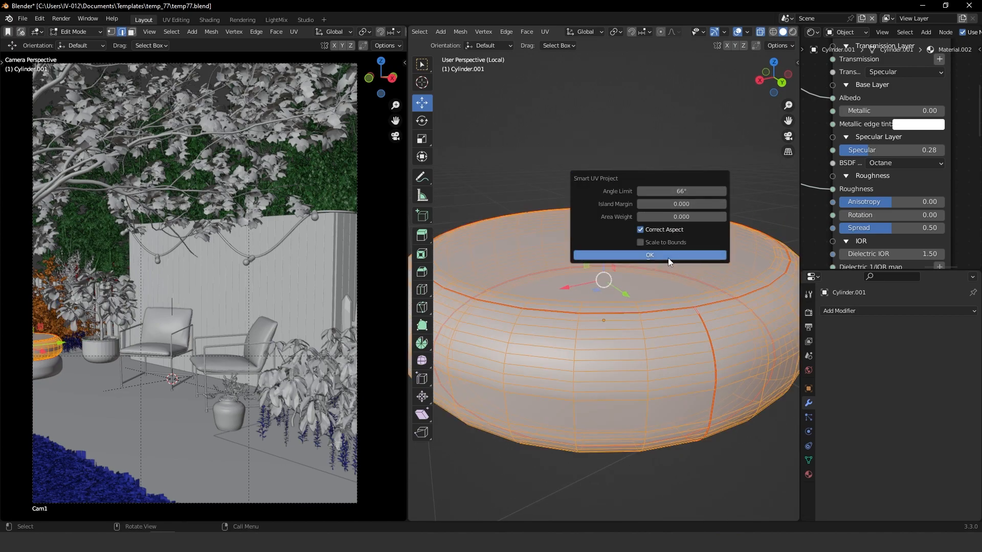
left_click(668, 256)
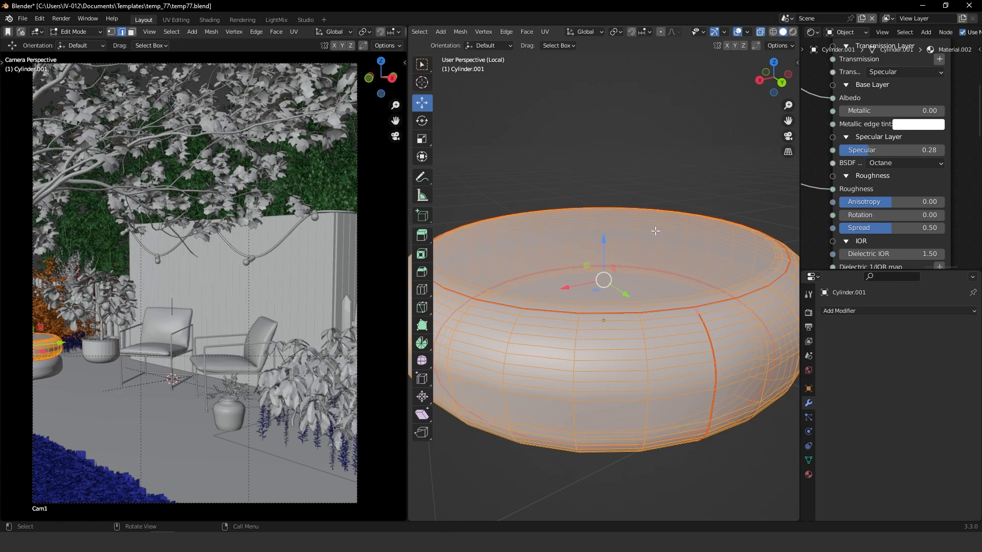
key("u")
left_click(624, 216)
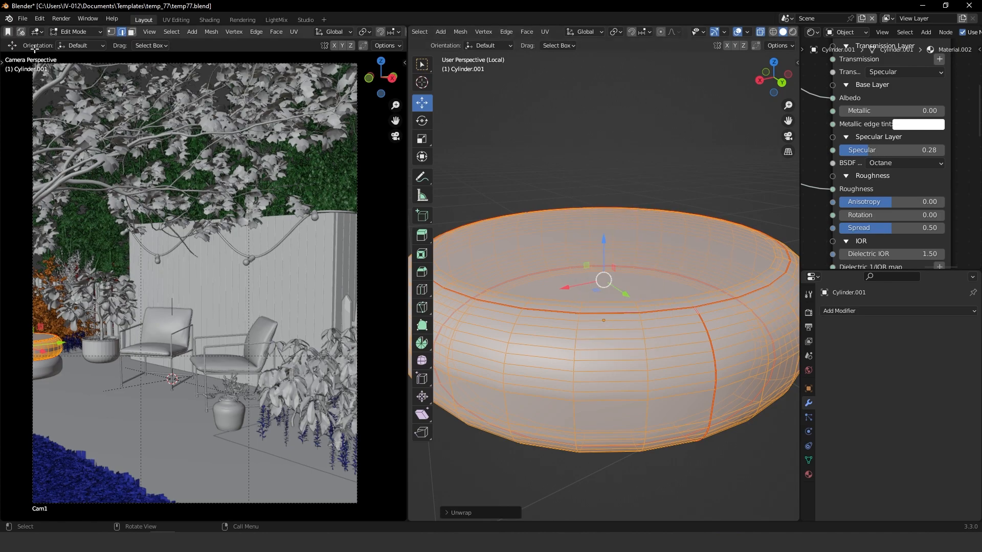
Step: Open the UV Editor beside the 3D view and straighten the UV island of the cushion's side strip
left_click(37, 31)
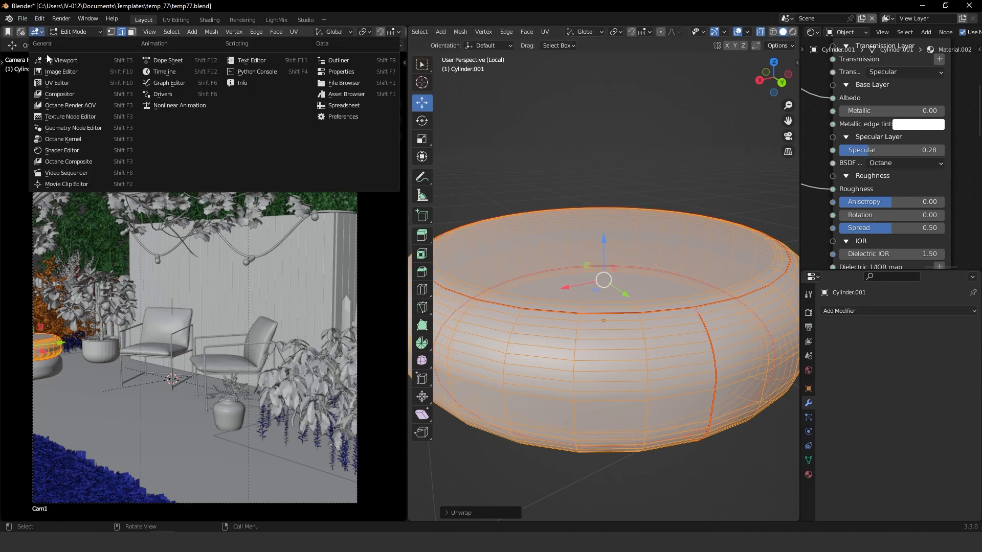
left_click(66, 82)
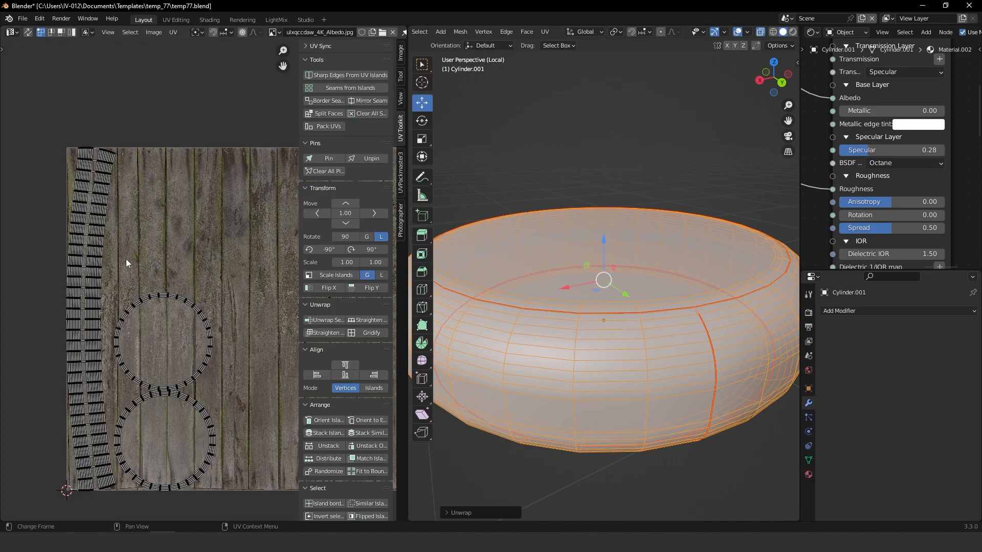
middle_click_drag(165, 293, 137, 233, "ctrl")
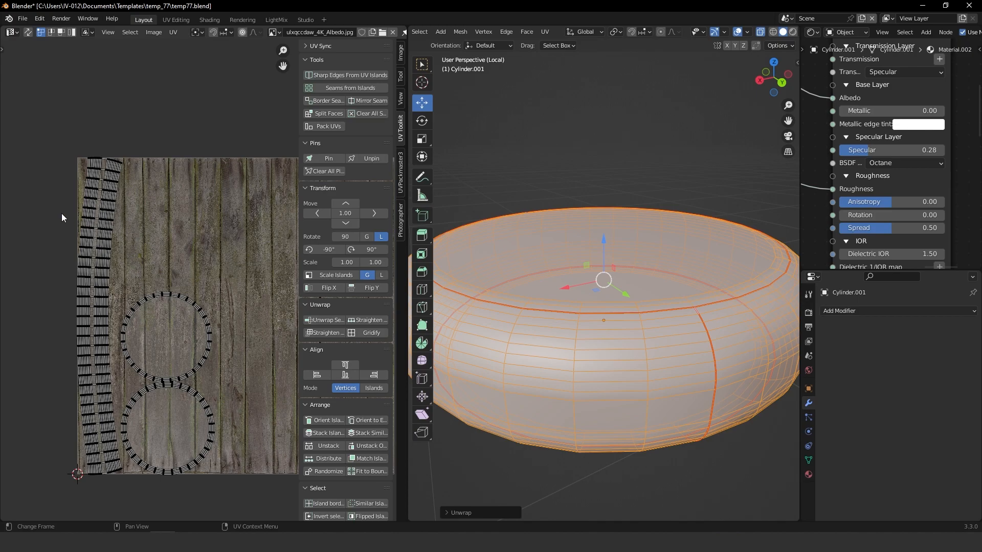
key("l")
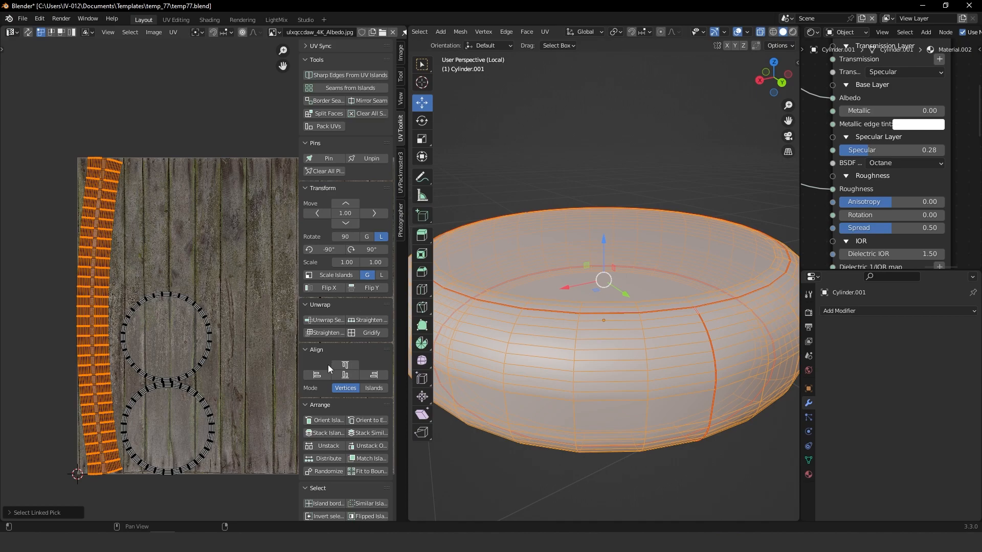
left_click(325, 334)
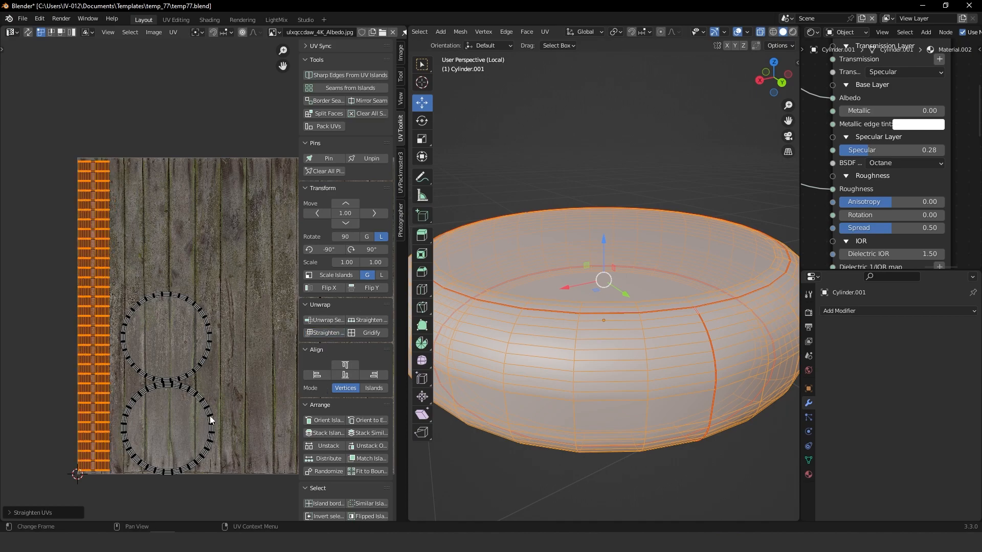
Step: Return to Object Mode and examine the jute weave on the cushion's side in rendered shading
key("ctrl+Tab")
left_click(631, 104)
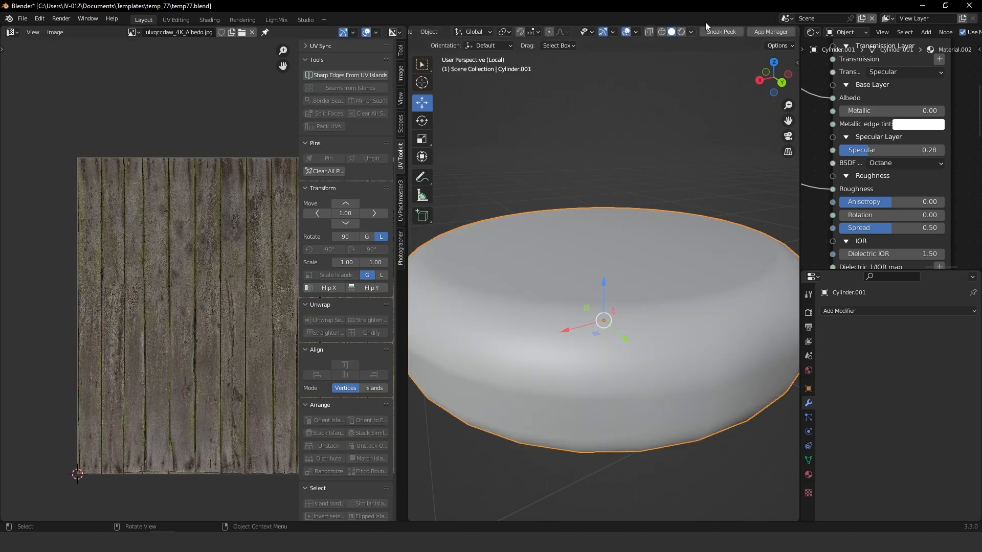
left_click(681, 32)
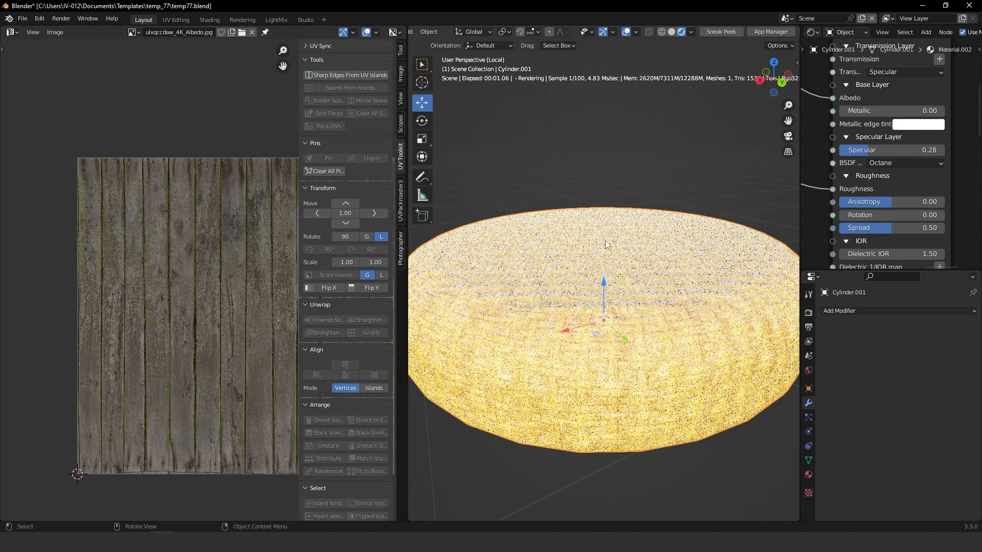
middle_click_drag(645, 223, 656, 267)
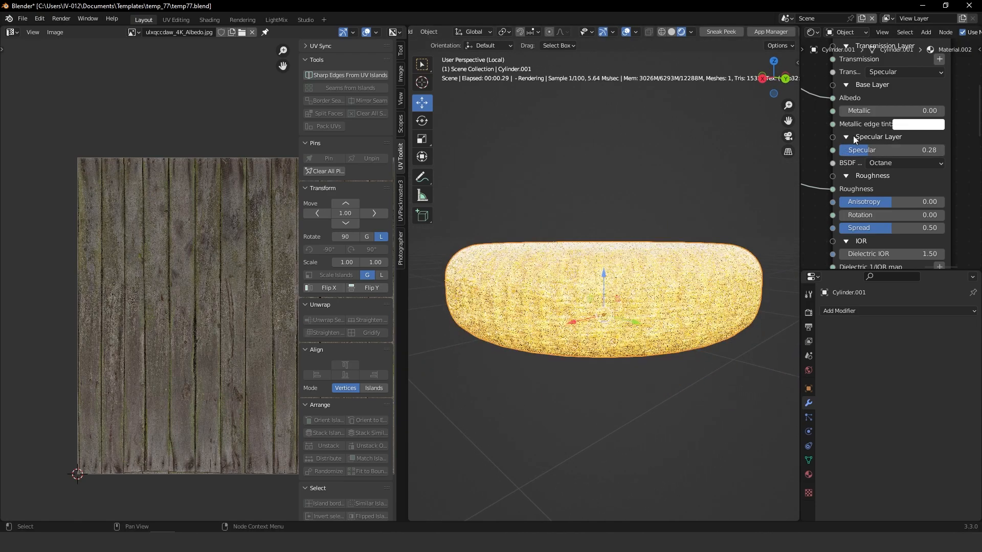
Step: Set all three Scale values of the jute material's Transform value node to 0.1
scroll(868, 162, "down", 7)
middle_click_drag(824, 150, 925, 138)
middle_click_drag(813, 105, 900, 130)
scroll(887, 157, "up", 5)
left_click_drag(854, 189, 853, 213)
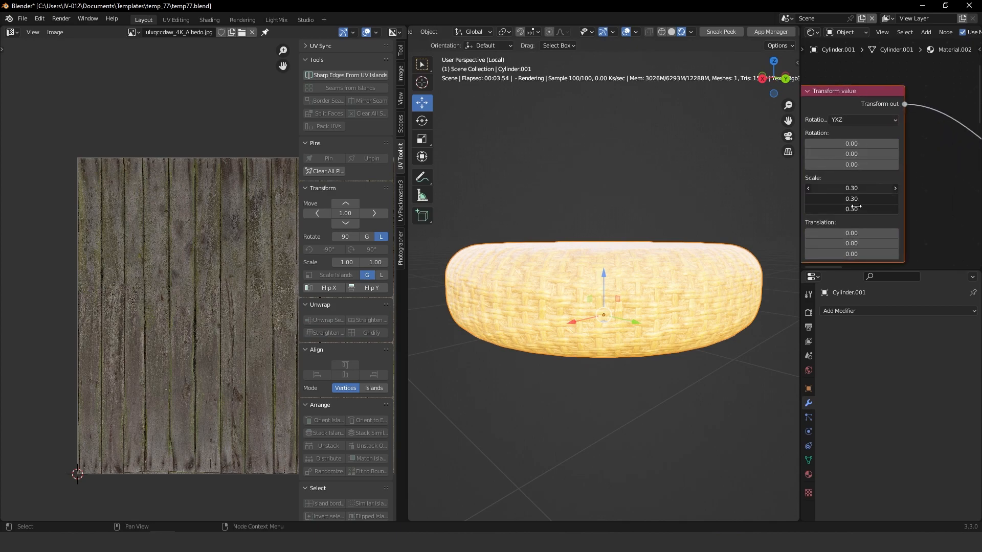
type("0.")
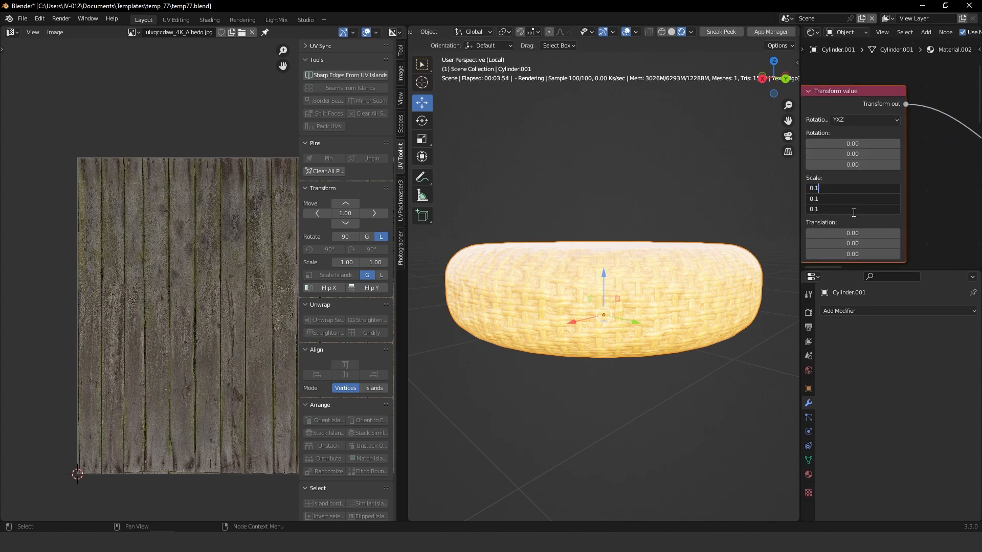
type("1")
key("Return")
middle_click_drag(585, 230, 591, 238)
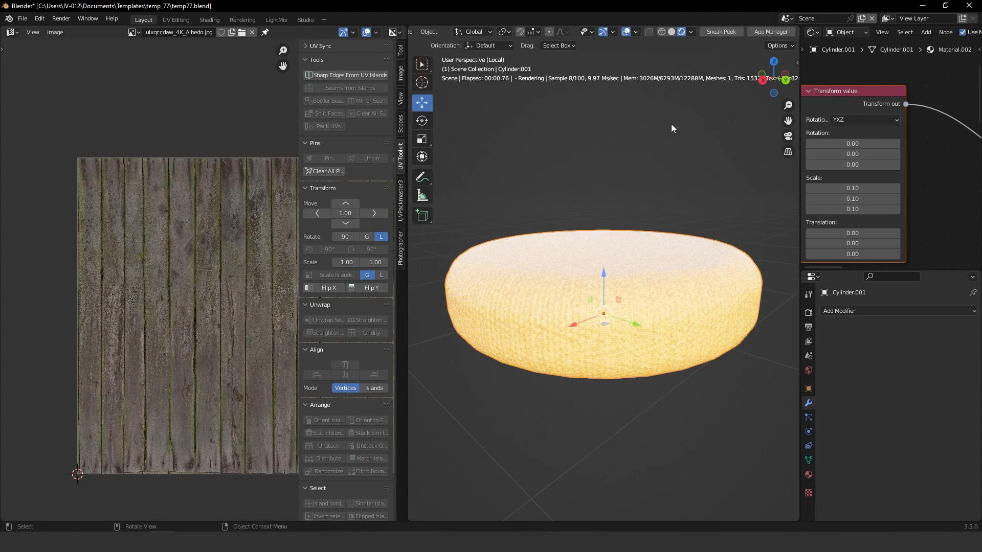
Step: Return to the camera view of the full scene and assign the upper cushion's Material.002 to the lower cushion
key("KP_0")
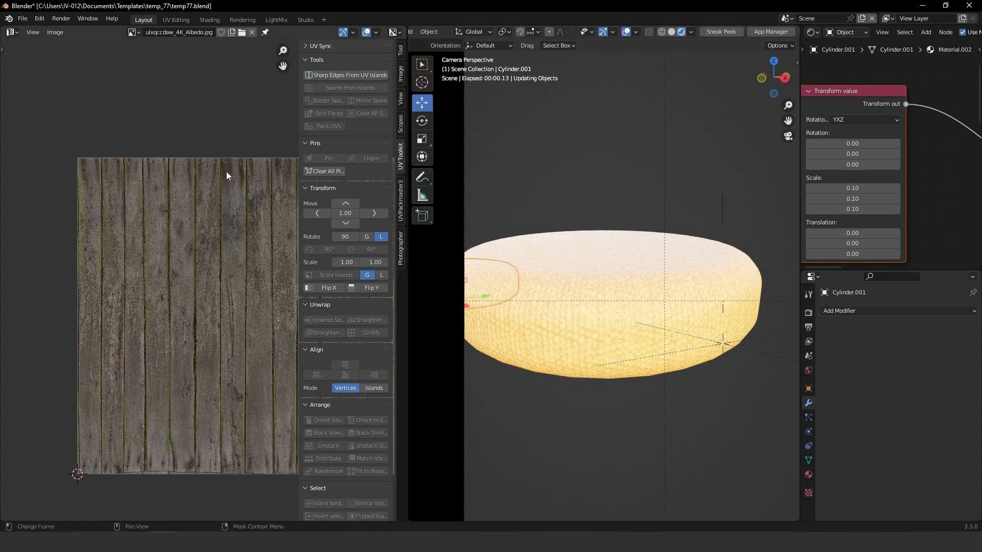
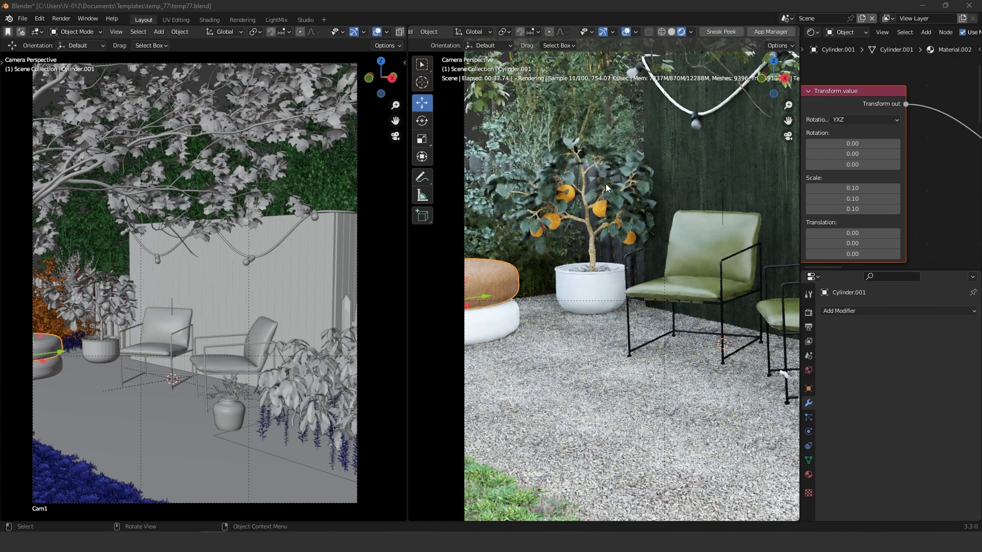
left_click(808, 474)
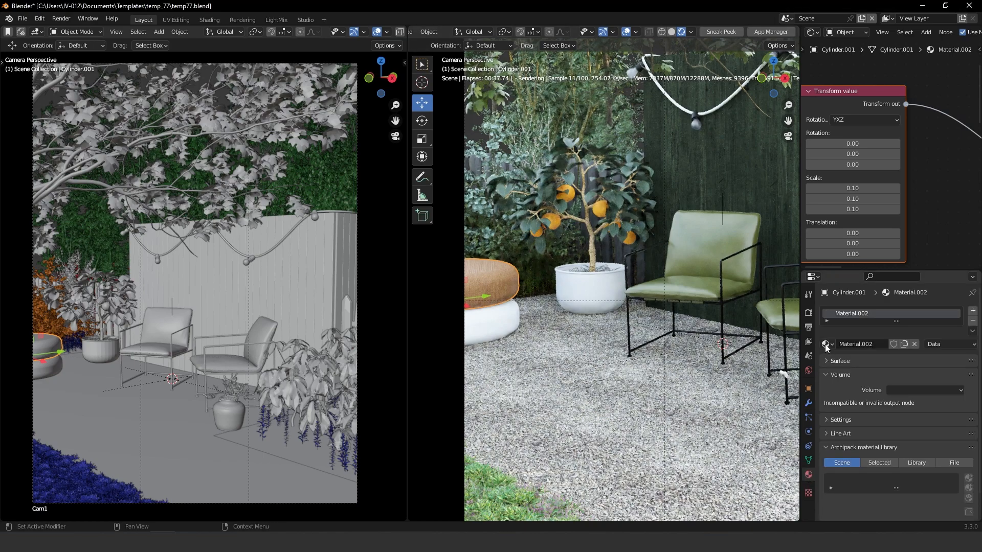
left_click_drag(494, 321, 498, 339)
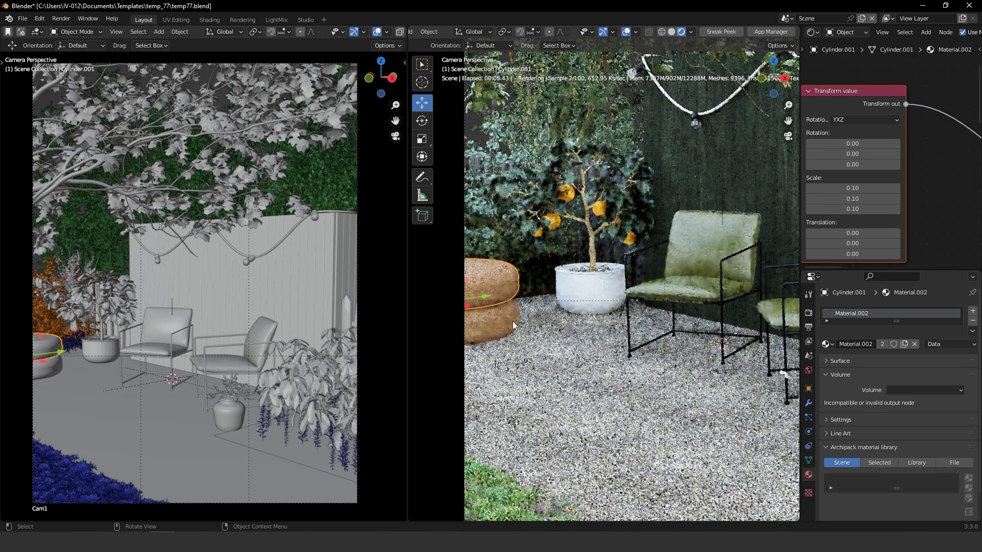
Step: Switch to solid shading and delete the lower cushion of the stack
key("shift+z")
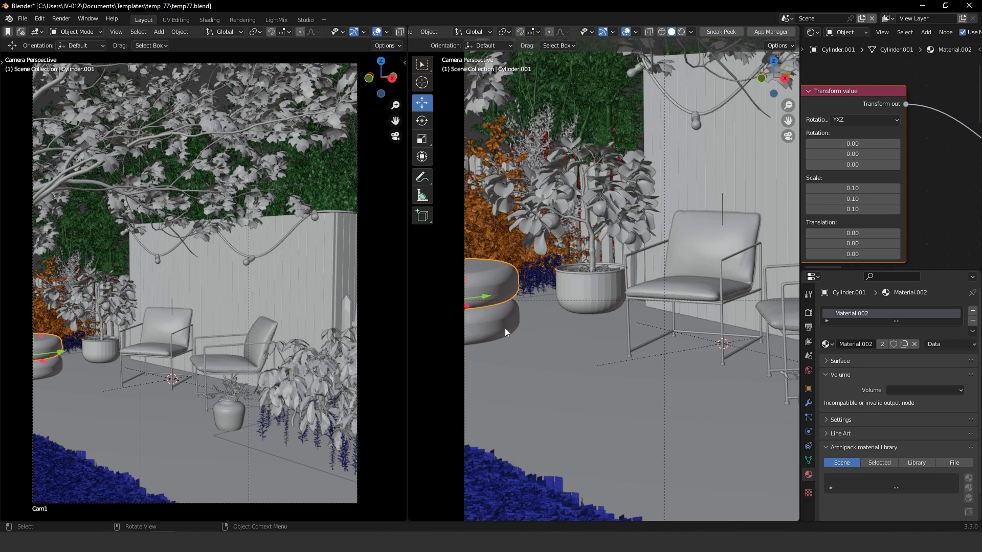
left_click(499, 323)
left_click(483, 302)
key("KP_Decimal")
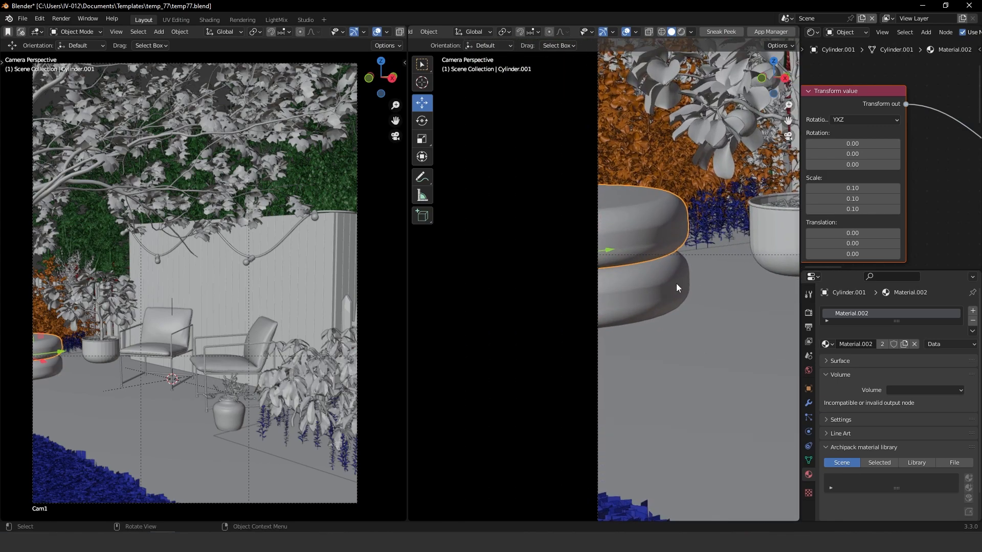
left_click(650, 298)
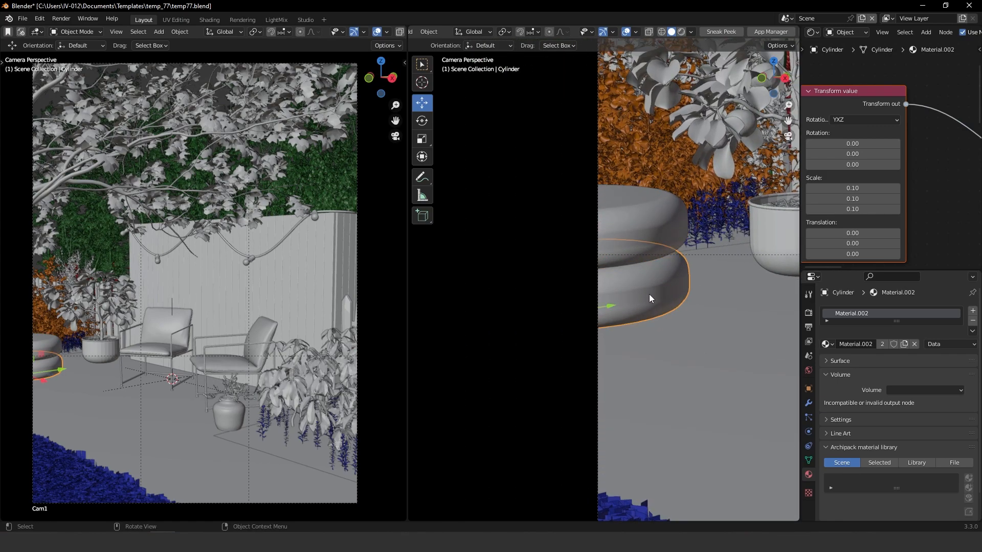
key("Tab")
key("Tab")
left_click(726, 202)
key("Delete")
Step: Duplicate the upper cushion and move the copy straight down along Z to sit as the lower cushion
left_click(646, 233)
key("g")
key("z")
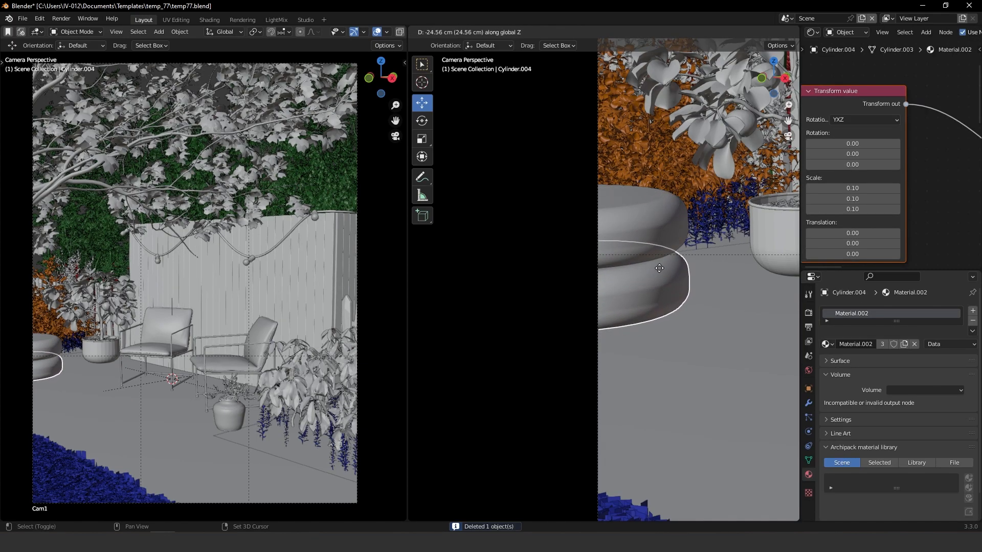
left_click(664, 246)
Step: Assign the lower cushion's Material.002 to the planter of the potted fruit tree and select the planter
scroll(674, 291, "down", 1)
middle_click_drag(724, 250, 667, 278, "shift")
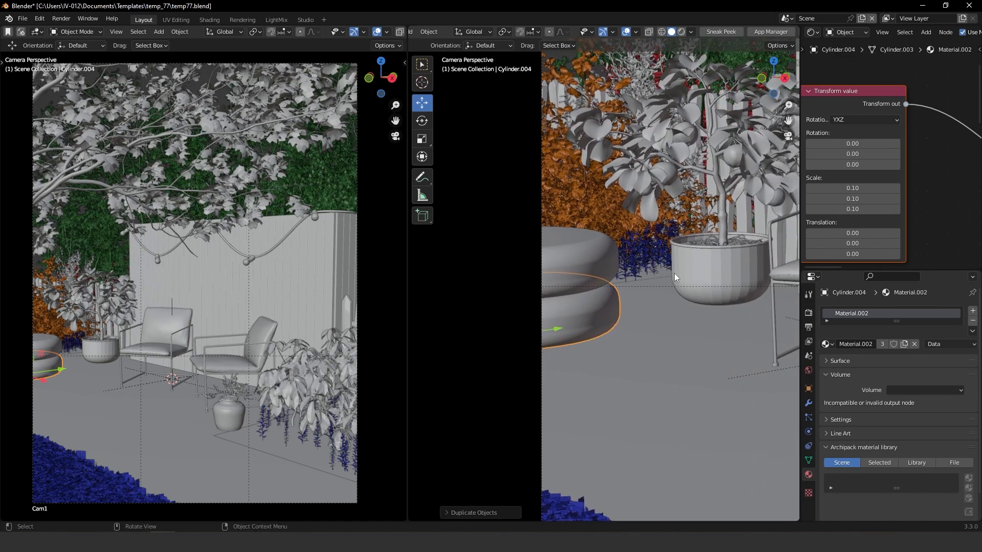
left_click(715, 260)
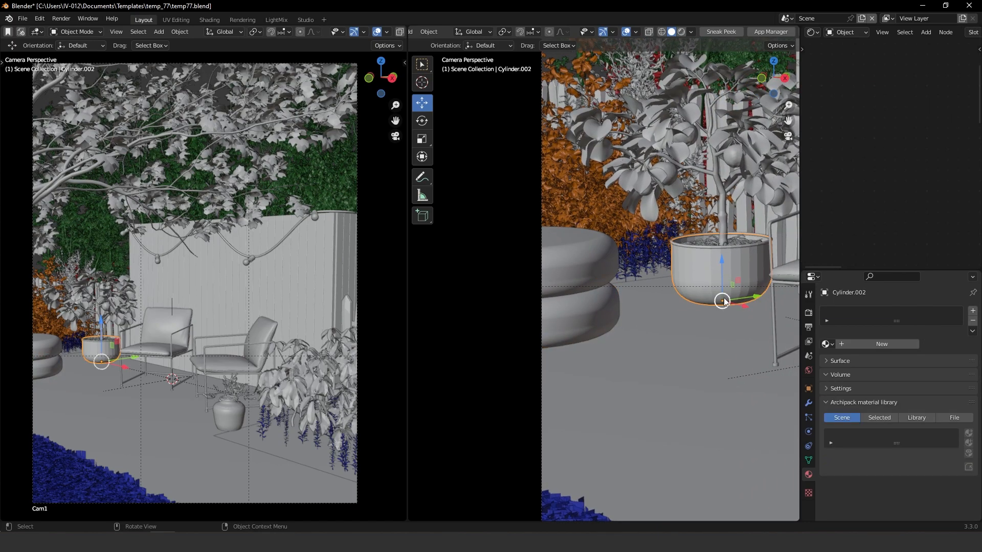
left_click(587, 323)
left_click_drag(827, 346, 731, 287)
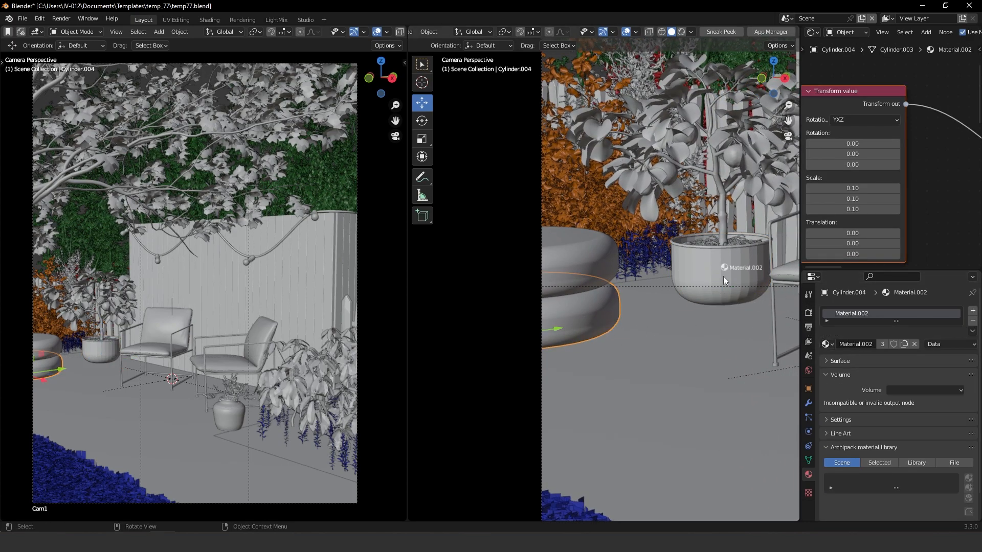
left_click(736, 261)
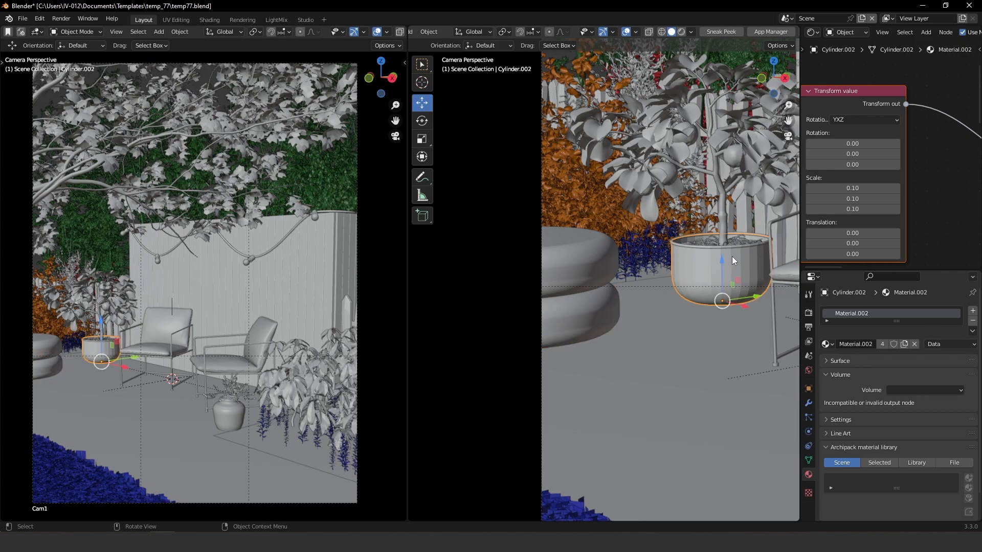
Step: Isolate the planter in local view and open its mesh for editing
key("KP_Divide")
middle_click_drag(544, 216, 563, 260)
key("Tab")
left_click(694, 240)
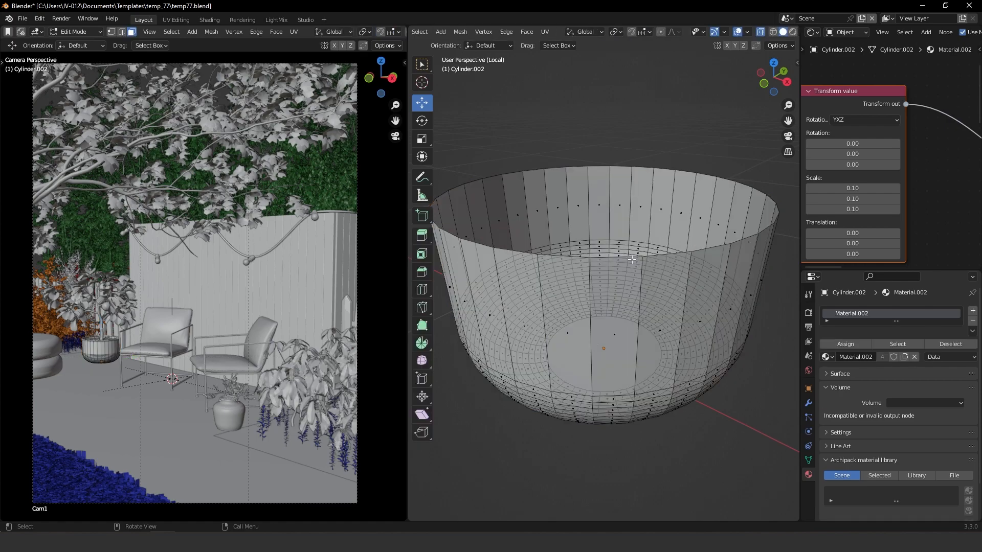
middle_click_drag(624, 290, 658, 245)
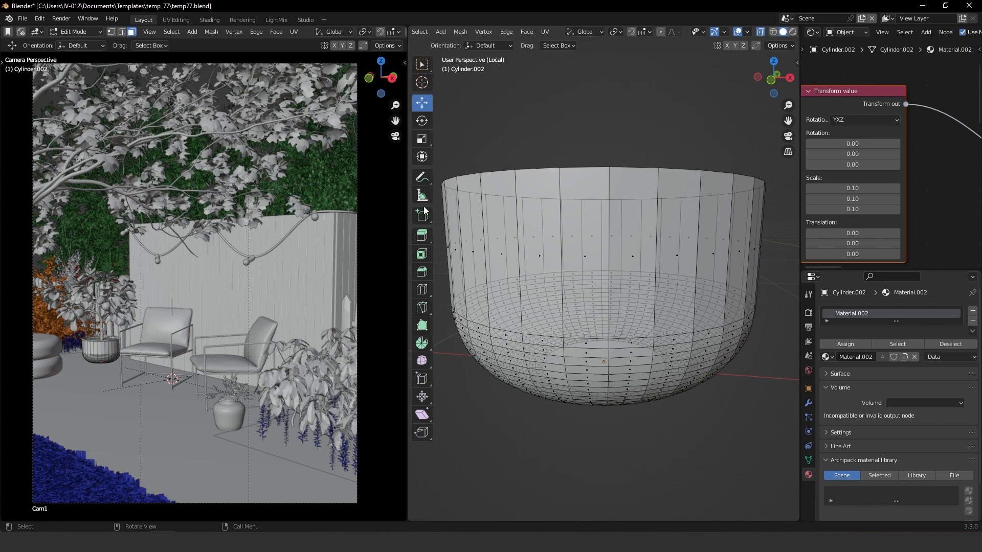
middle_click_drag(646, 362, 625, 262)
Step: Mark a UV seam on the edge loop around the underside of the planter, using edge selection
key("ctrl+Tab")
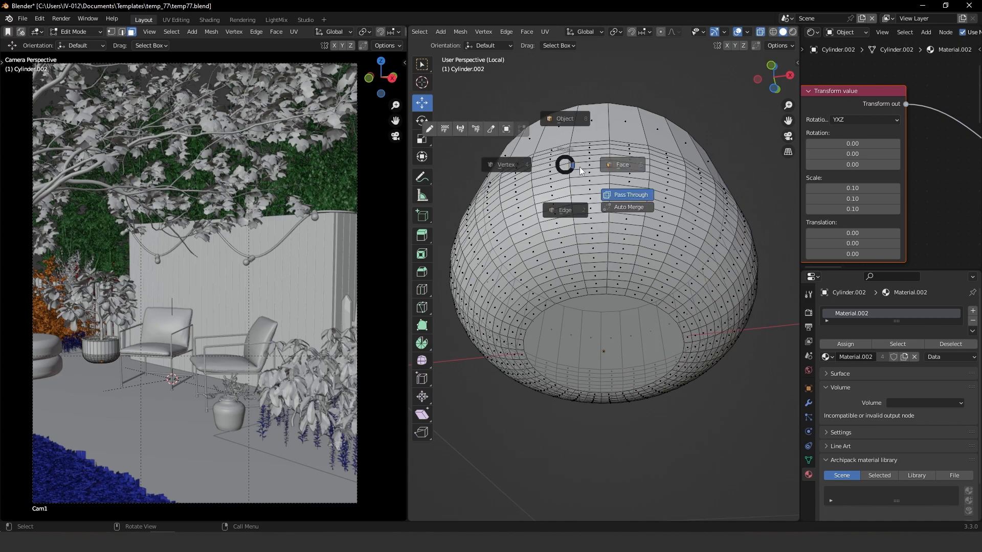
left_click(572, 303)
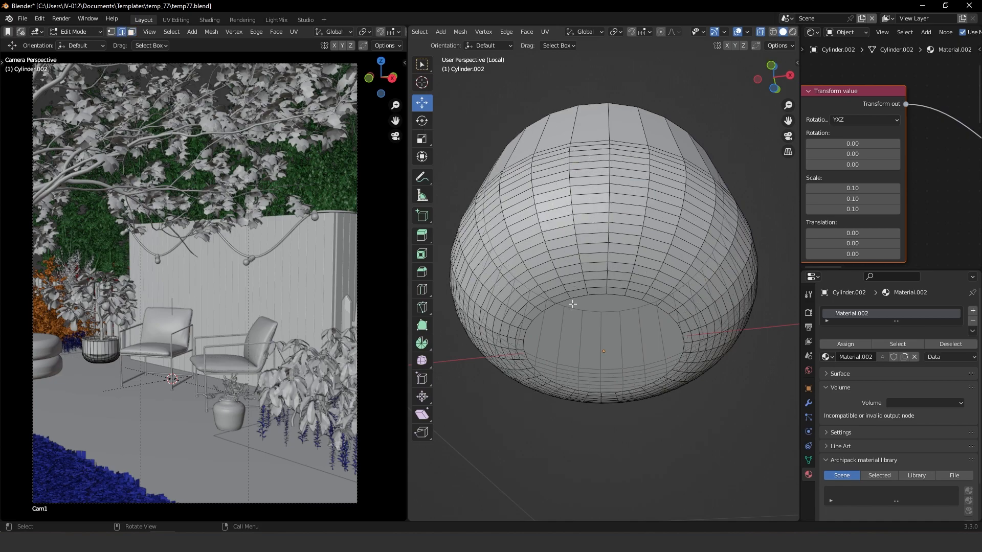
left_click(572, 275)
left_click(593, 271, "alt")
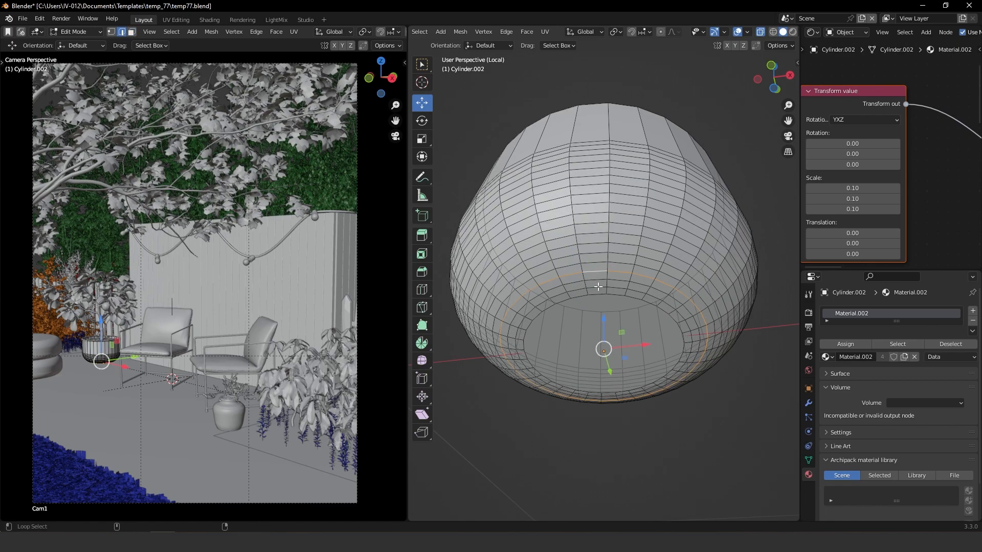
key("u")
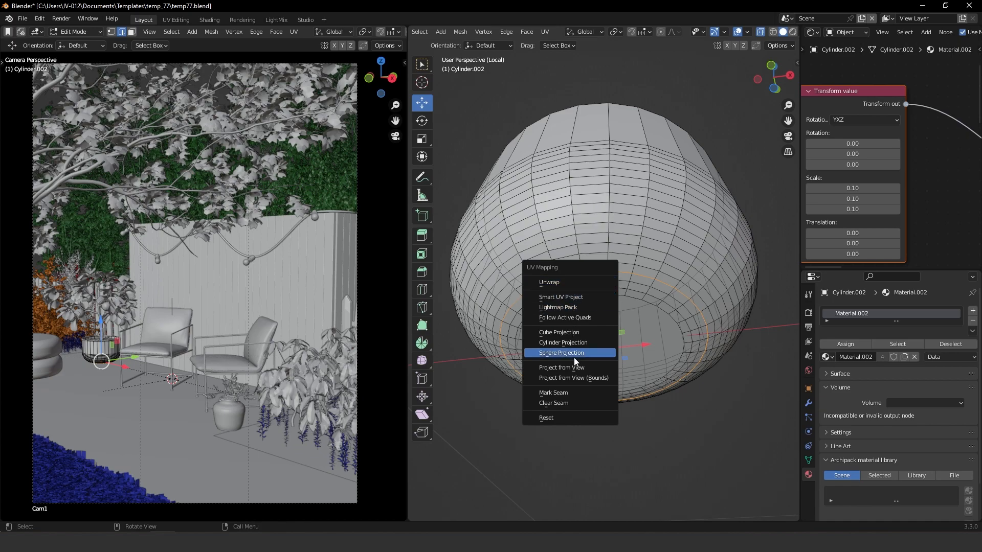
left_click(574, 392)
Step: Mark a vertical UV seam on the planter's outer wall from the rim down to the seam ring underneath
middle_click_drag(578, 357, 606, 249)
left_click(608, 140)
left_click(610, 144, "alt+shift")
left_click(609, 141, "alt+shift")
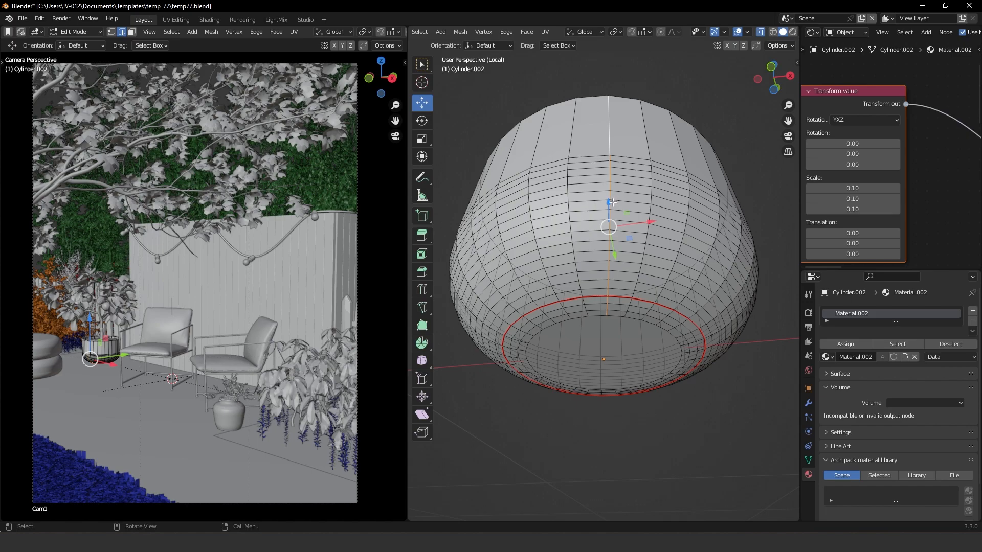
left_click_drag(616, 333, 602, 301, "ctrl")
left_click_drag(616, 334, 600, 301, "ctrl")
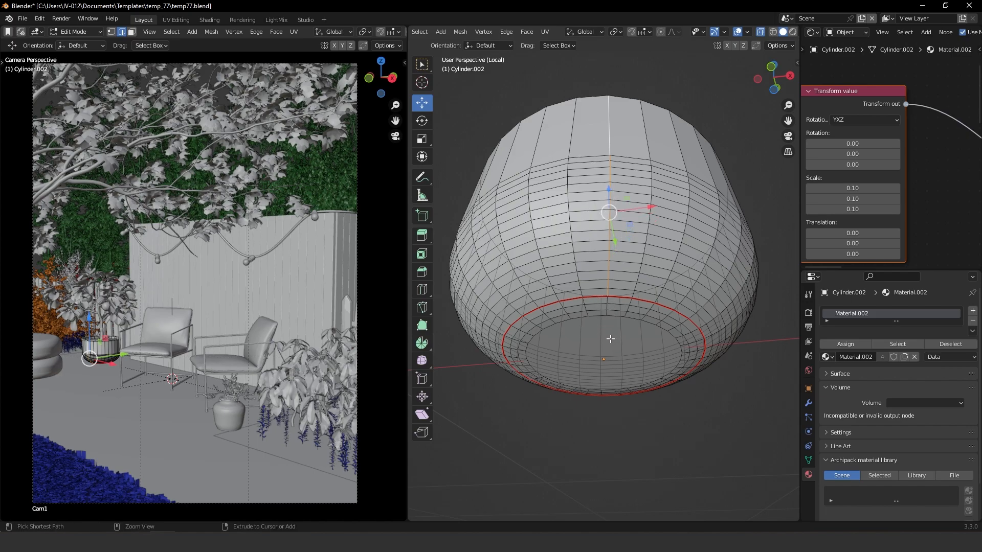
scroll(611, 339, "down", 1)
key("u")
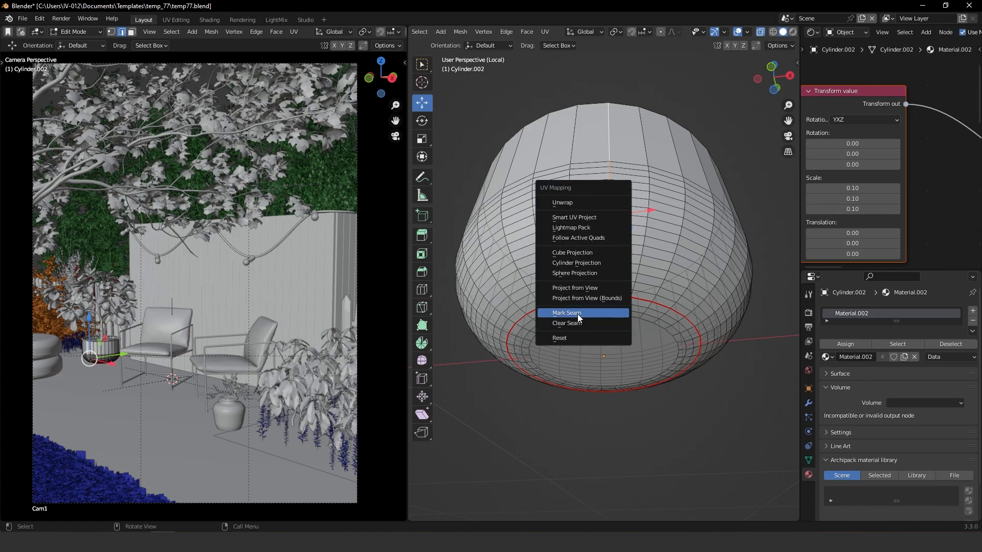
left_click(578, 318)
Step: Switch to face selection, select the planter's whole mesh and unwrap it along the marked seams
key("ctrl+Tab")
left_click(685, 275)
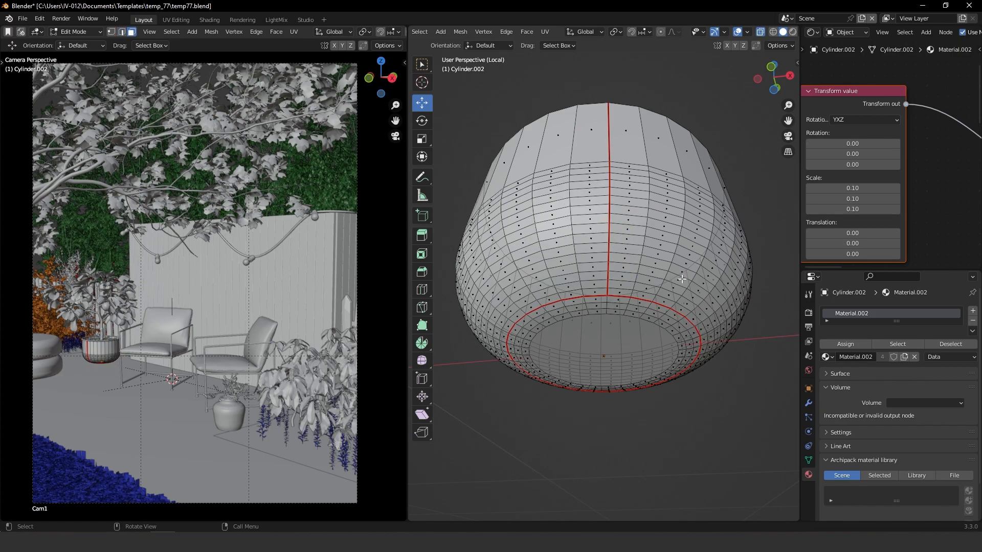
key("a")
key("u")
left_click(628, 153)
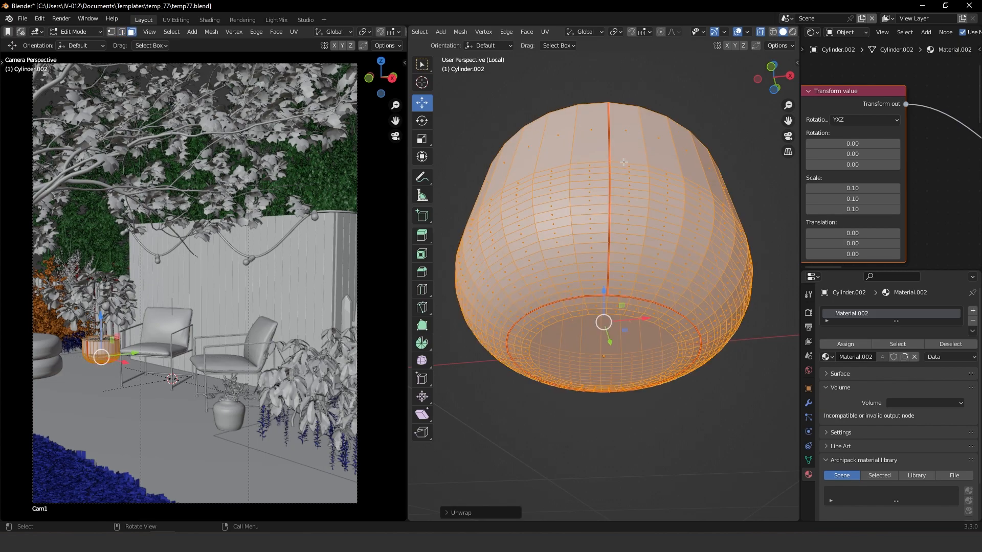
Step: Show the planter's UV layout in the UV Editor and straighten the curved side-wall island
left_click(36, 32)
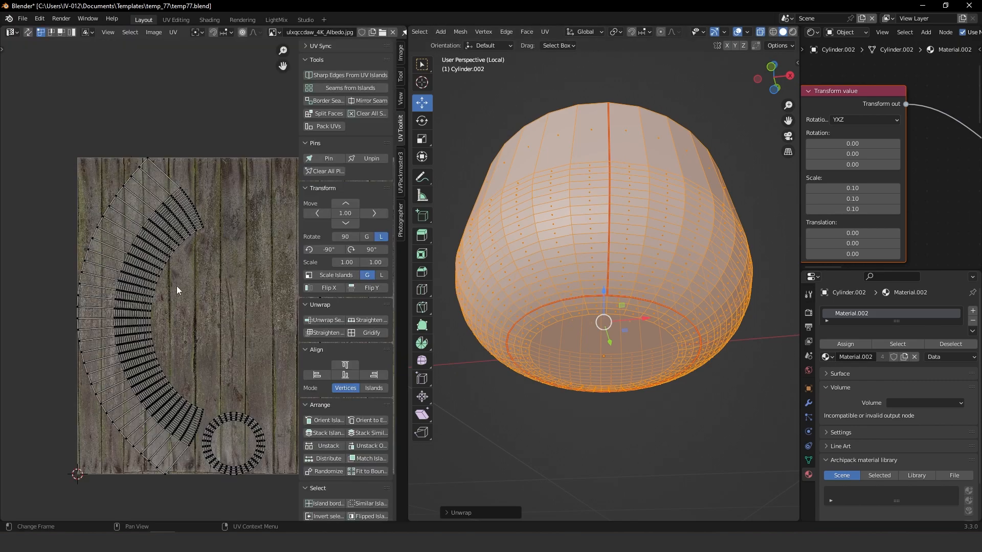
key("l")
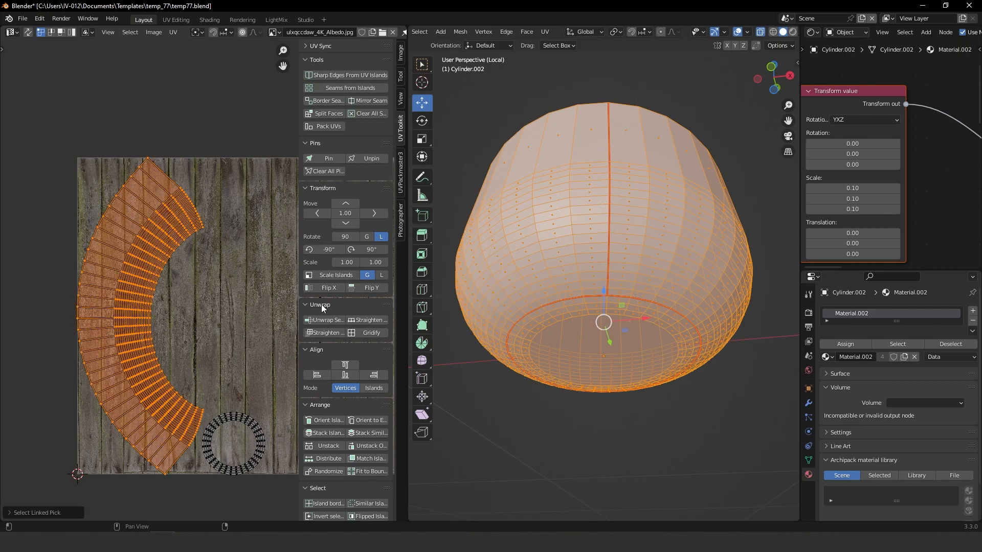
left_click(324, 333)
Step: Leave mesh editing and inspect the isolated planter's woven texture in rendered shading
scroll(618, 180, "down", 3)
key("Tab")
left_click(627, 124)
left_click(681, 33)
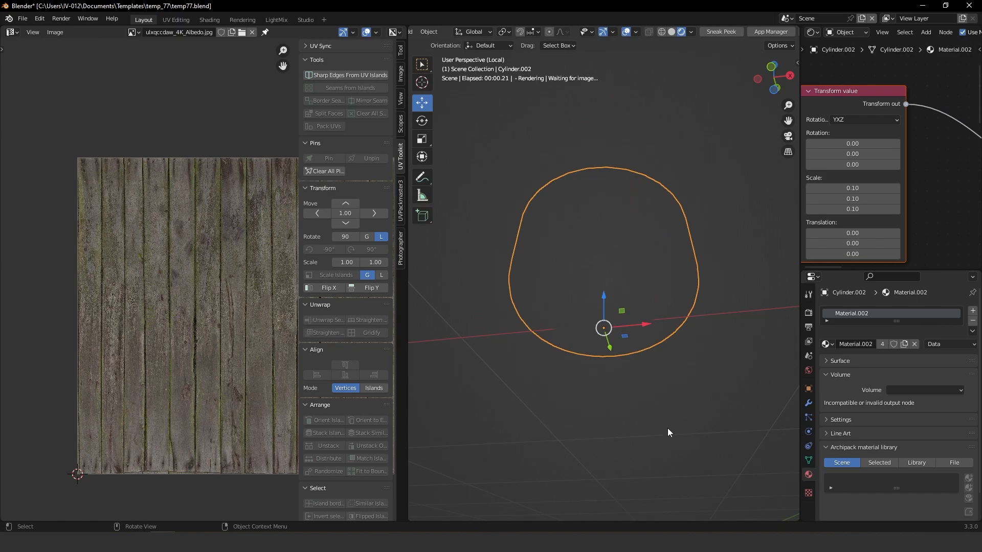
middle_click_drag(620, 274, 639, 338)
middle_click_drag(609, 220, 672, 24)
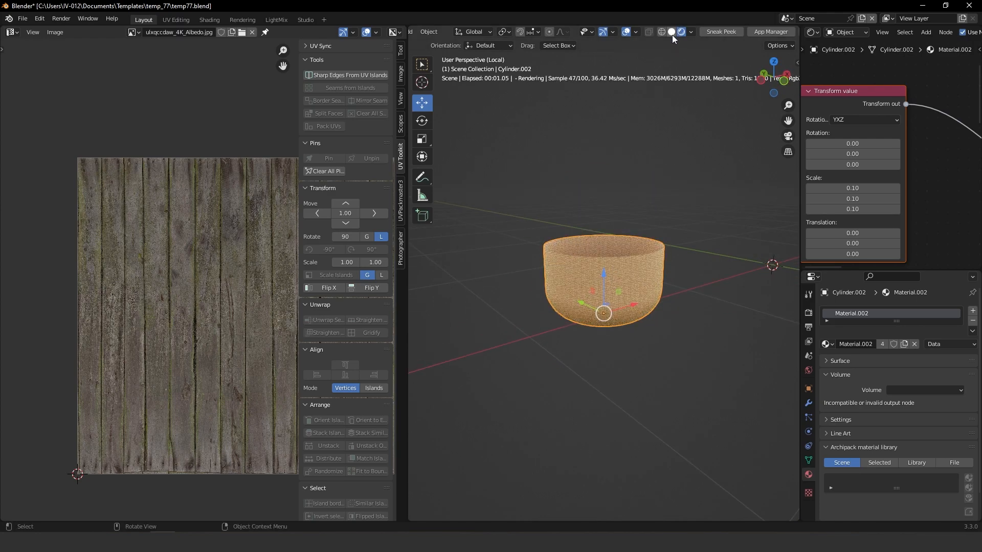
Step: Return to solid shading, leave local view and select the string-light bulb at the top edge of the fence
left_click(672, 33)
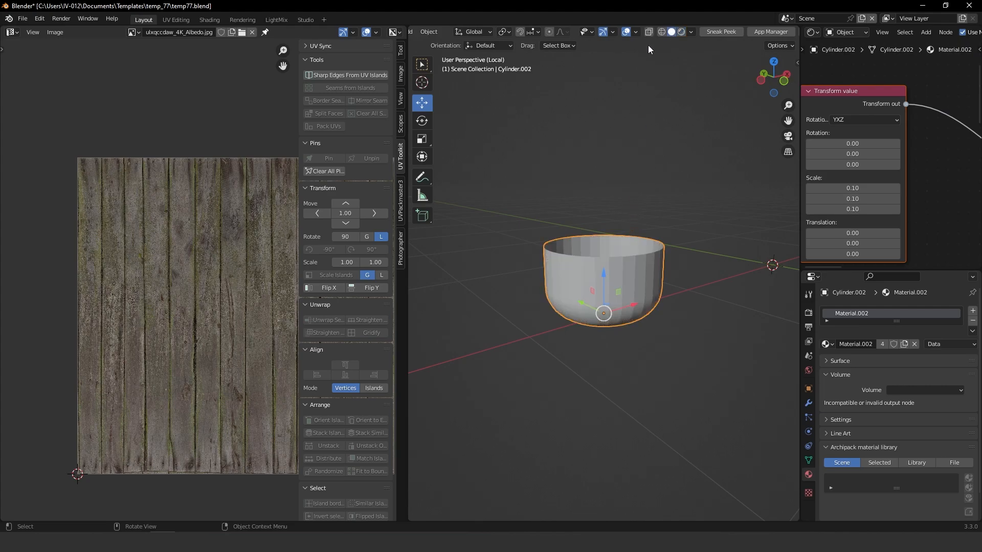
key("KP_Divide")
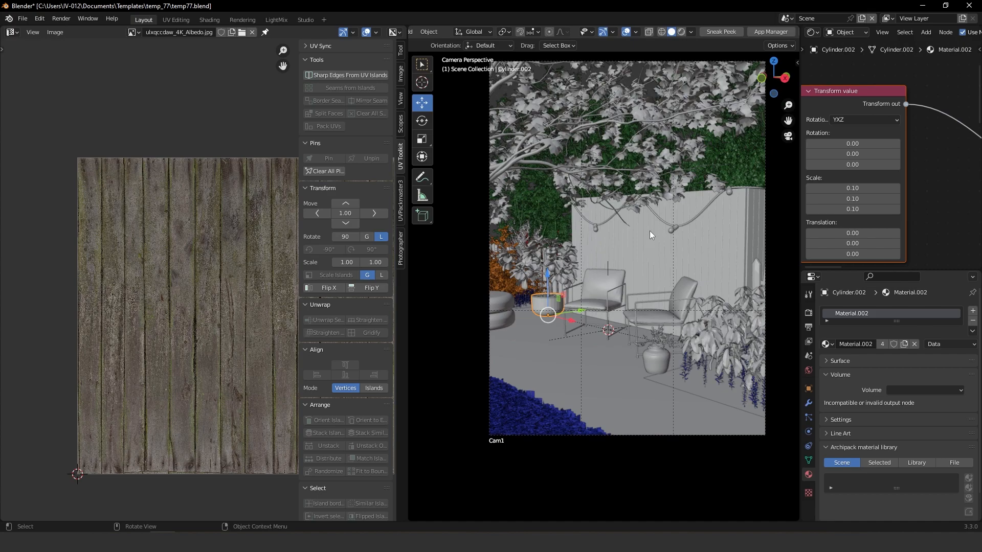
left_click(672, 232)
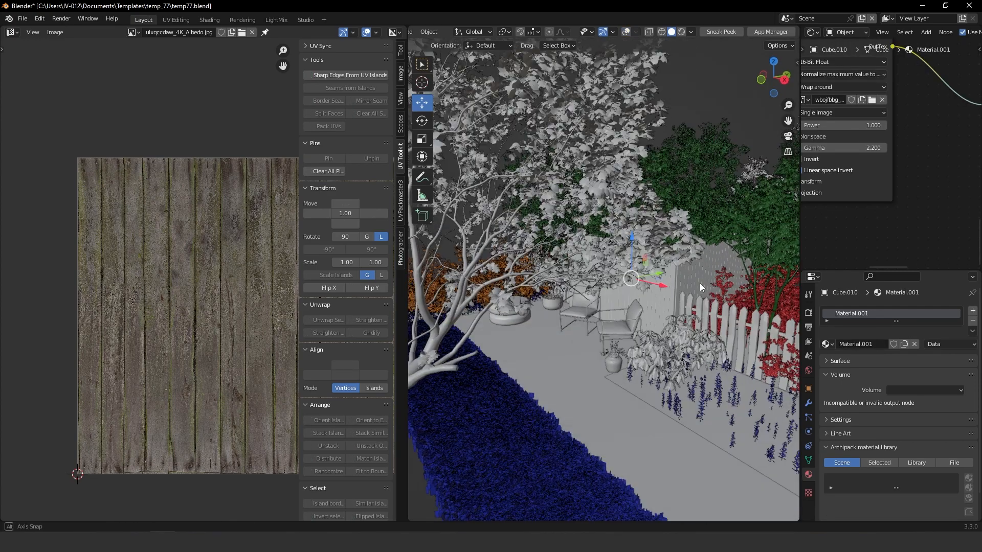
middle_click_drag(700, 283, 671, 234)
scroll(671, 234, "up", 5)
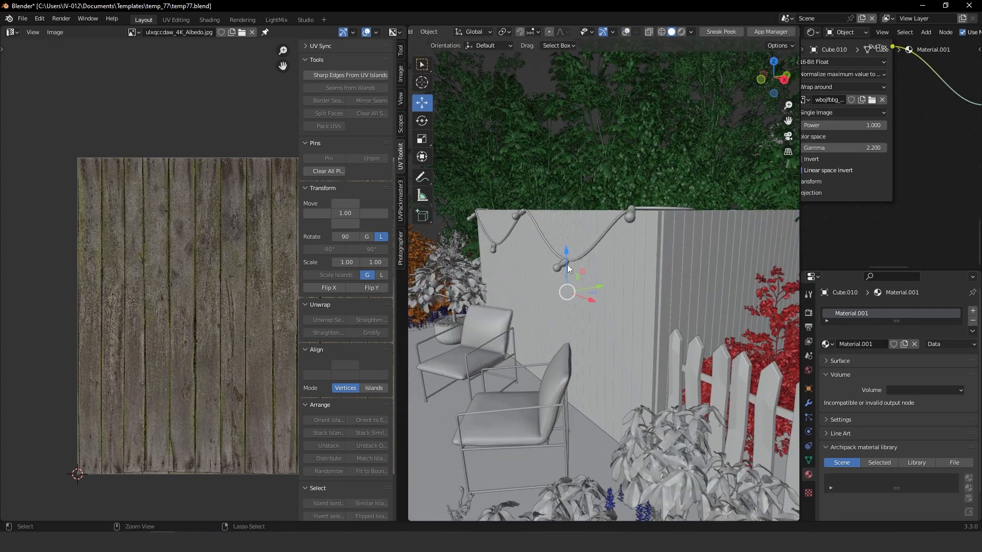
left_click(588, 206)
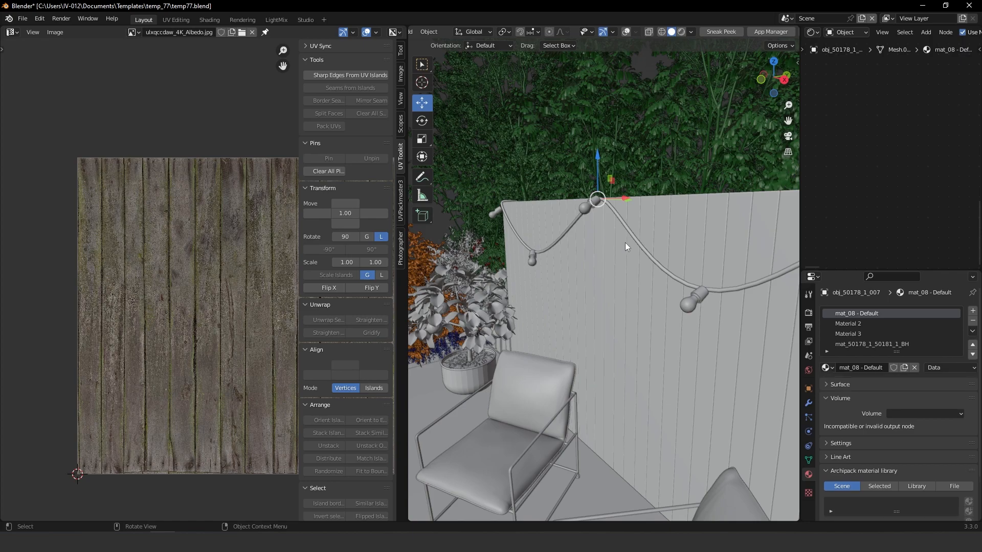
Step: Show the scene in rendered shading and select the string lights' cable curve on the fence
left_click(626, 32)
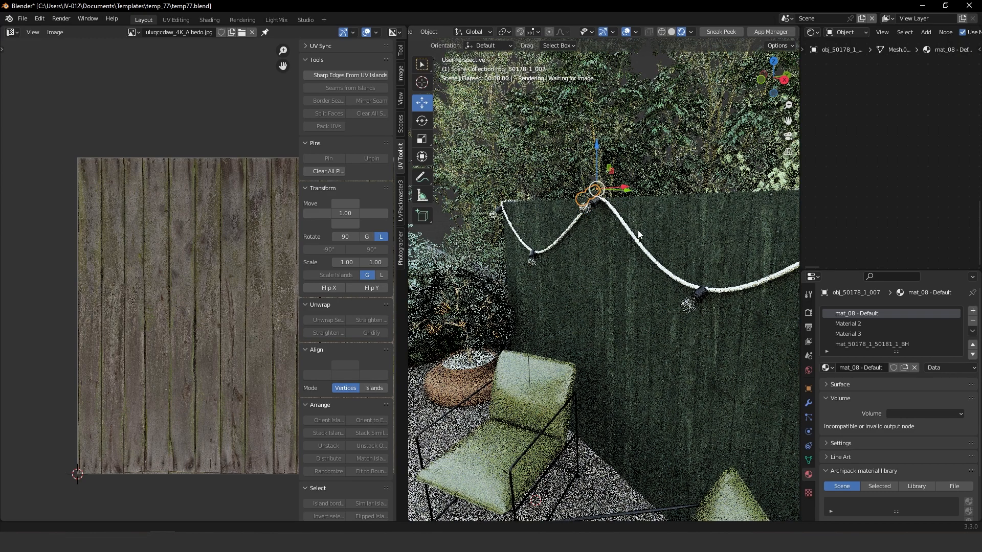
scroll(634, 225, "up", 3)
left_click(641, 228)
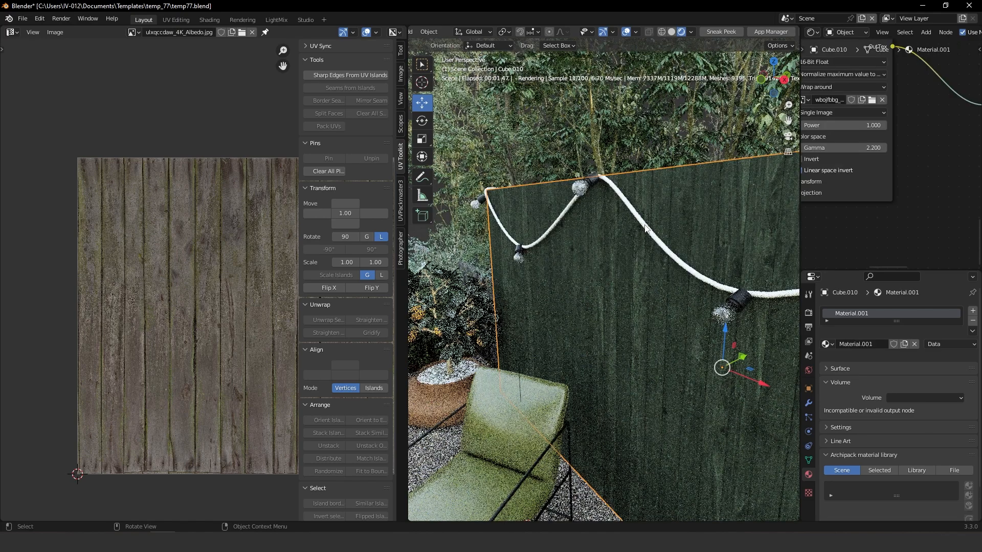
left_click(645, 235)
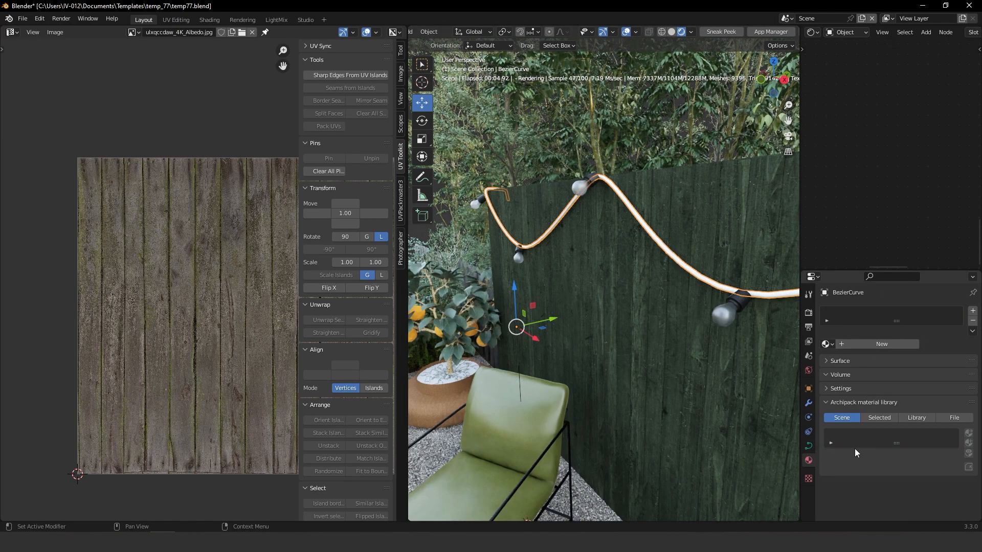
Step: Set the round bevel depth of the string-light cable curve to 0.7 cm
left_click(809, 445)
scroll(854, 467, "down", 6)
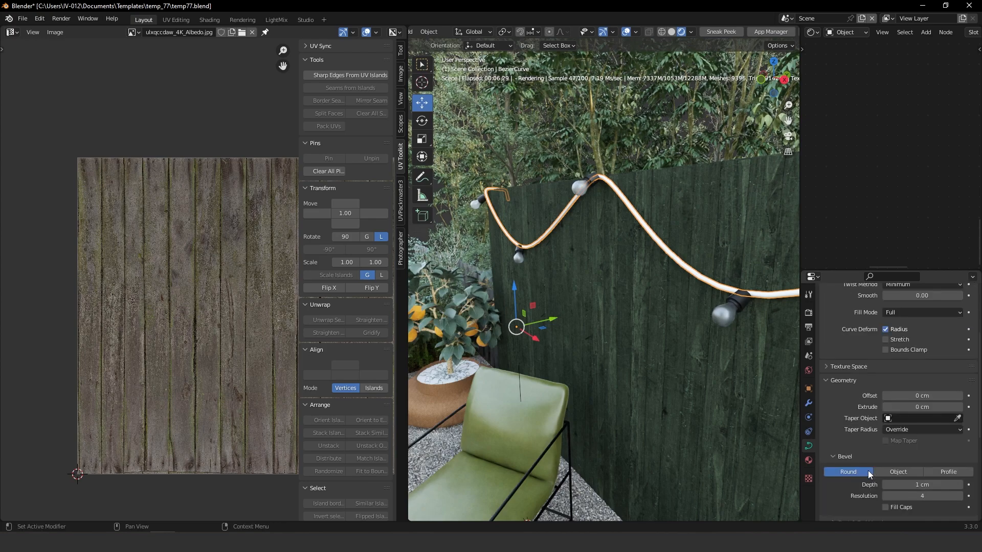
scroll(864, 363, "down", 3)
scroll(859, 429, "up", 3)
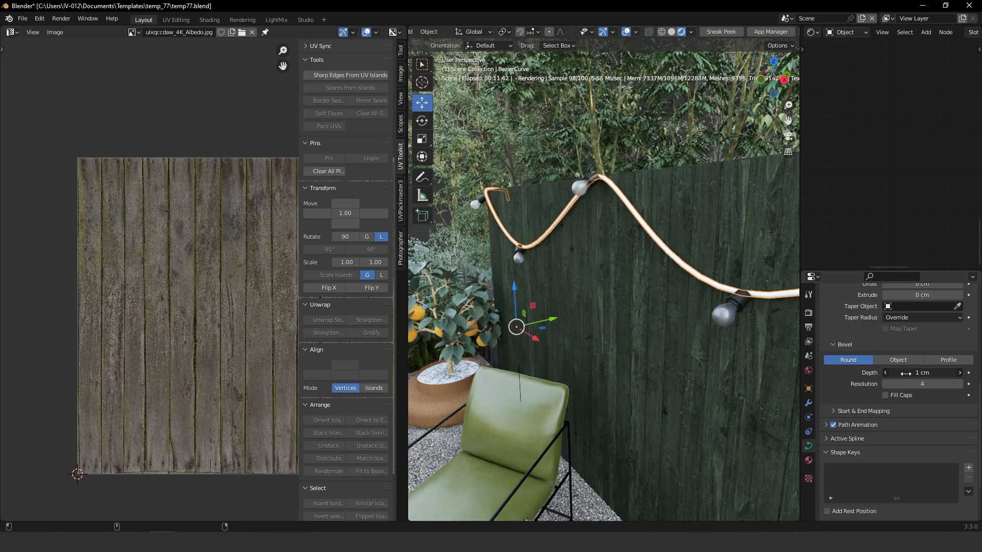
left_click_drag(899, 373, 904, 424)
left_click(897, 373)
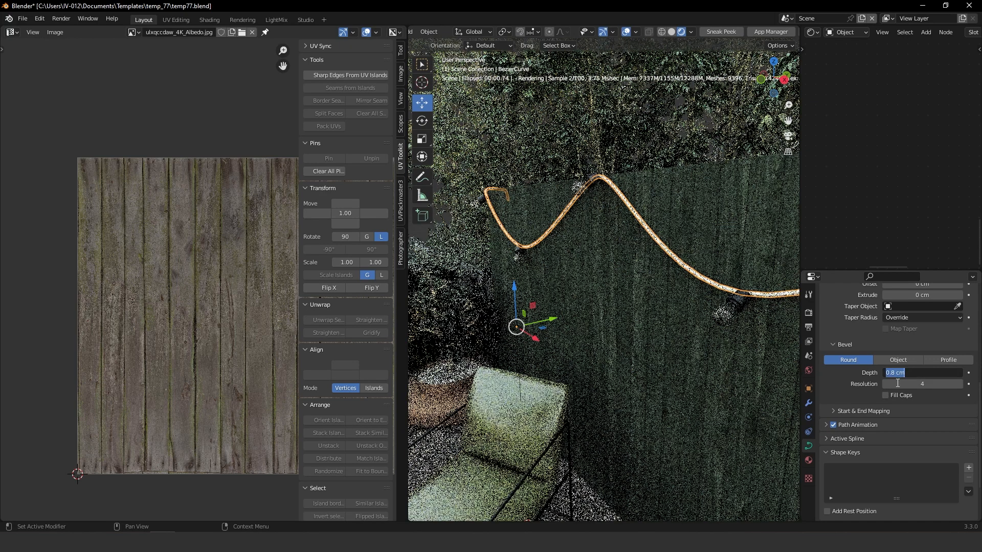
type("0.7")
key("Return")
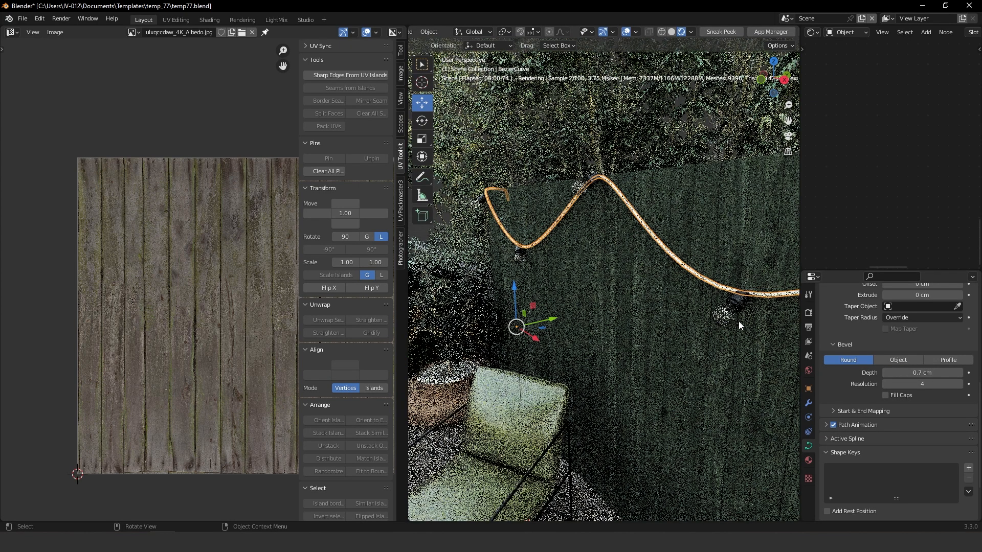
left_click(739, 319)
left_click(723, 293)
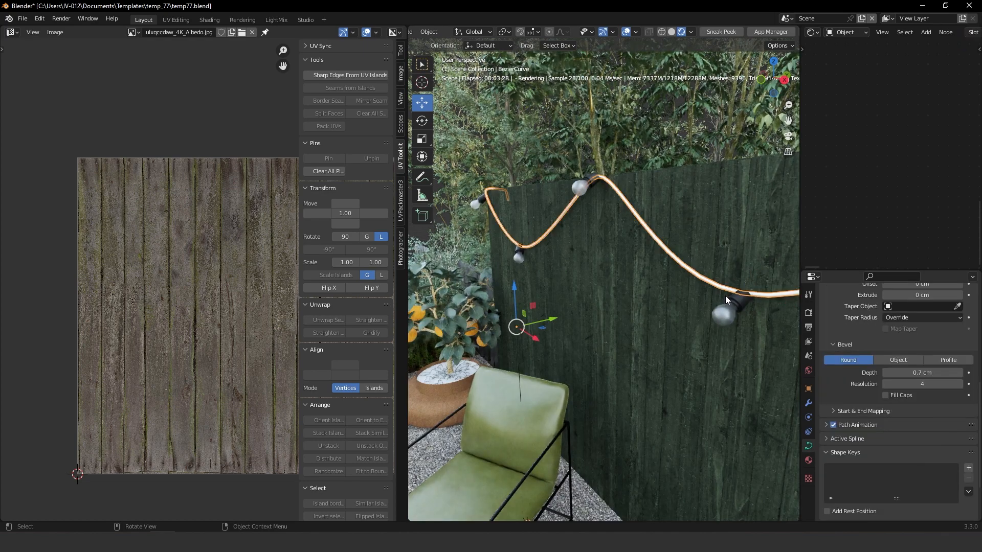
Step: Give the string-light cable a new material and darken its albedo colour to near black
left_click(808, 461)
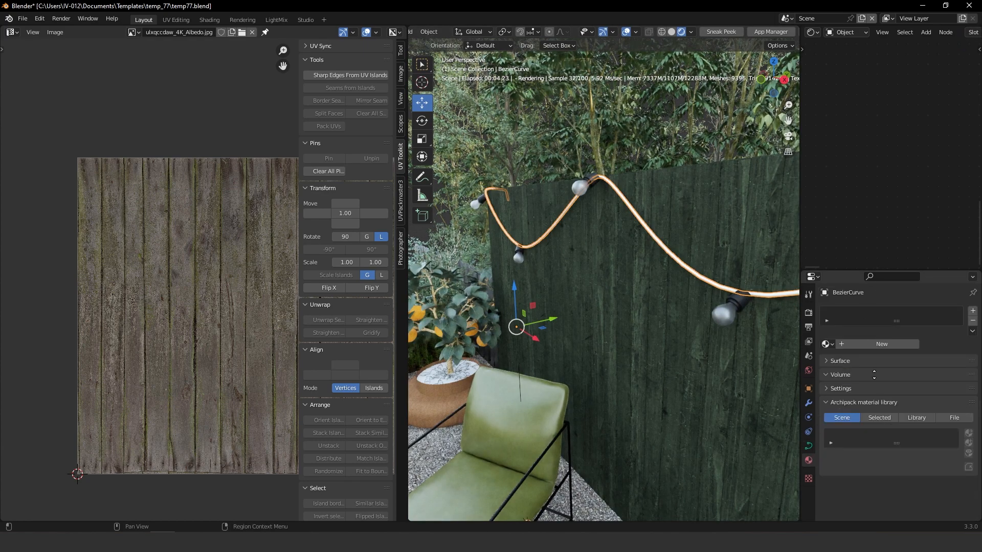
left_click(866, 344)
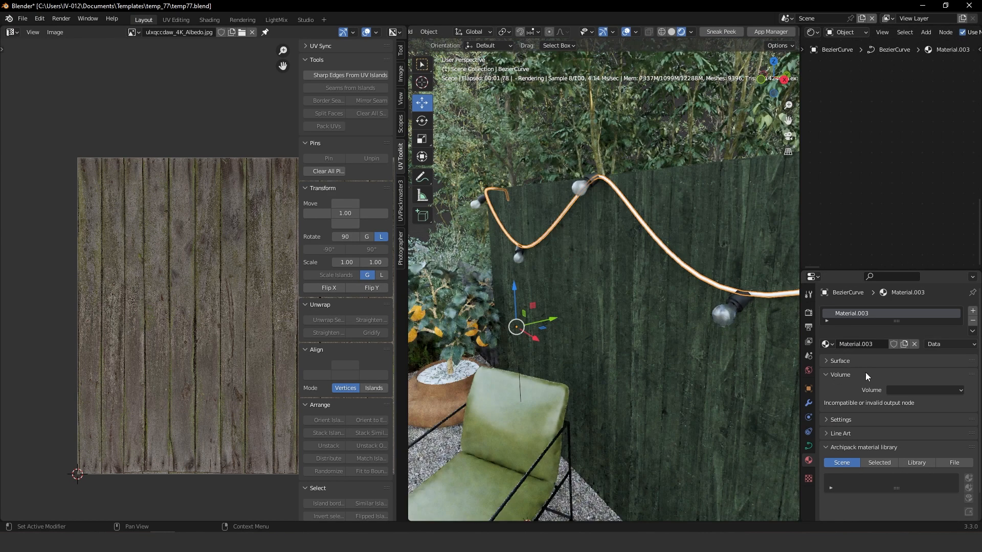
key("Home")
middle_click_drag(845, 116, 900, 169, "ctrl")
scroll(885, 100, "up", 2)
left_click(875, 120)
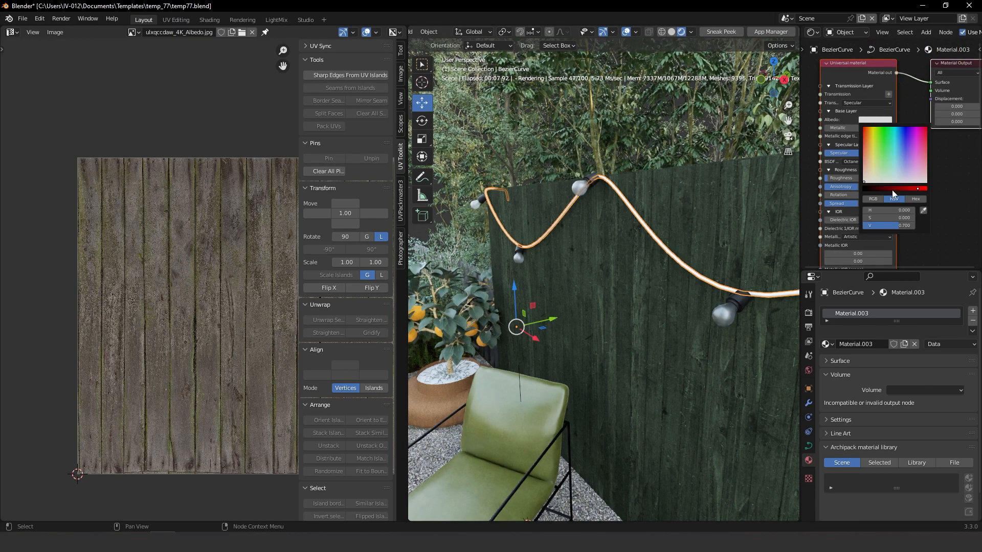
left_click(874, 189)
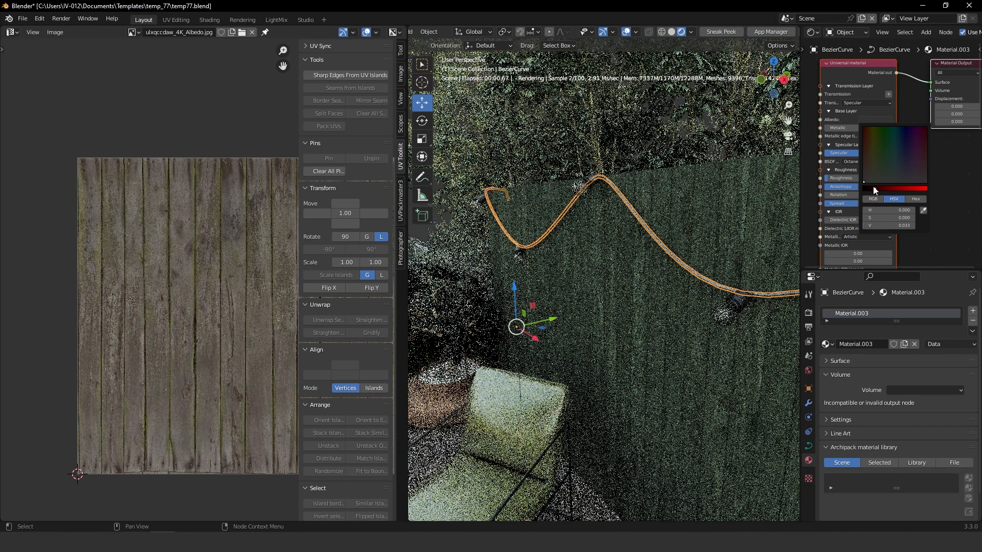
left_click(871, 189)
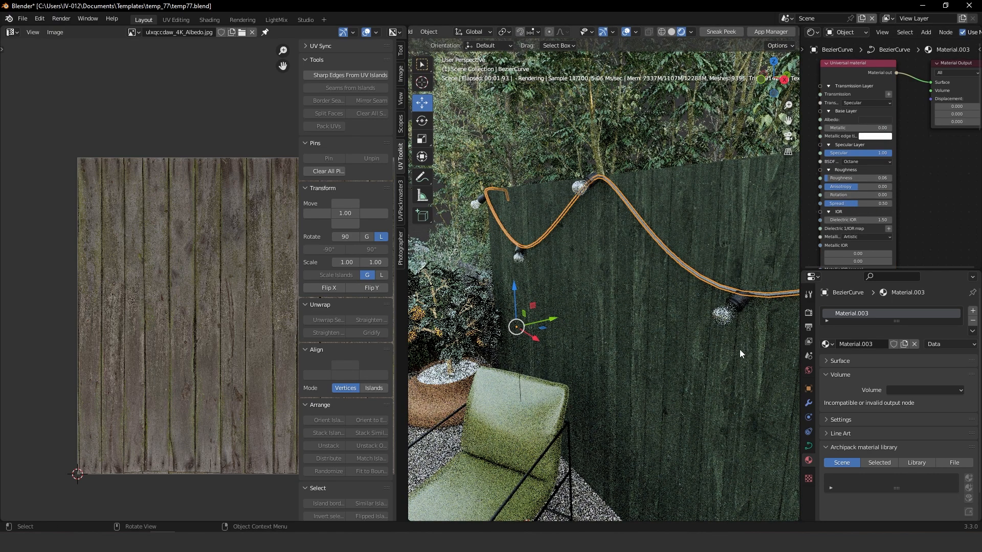
Step: Select the nearest light bulb and inspect the node settings of its mat_08 - Default, Material 3 and mat_50178_1_50181_1_BH materials
left_click(729, 330)
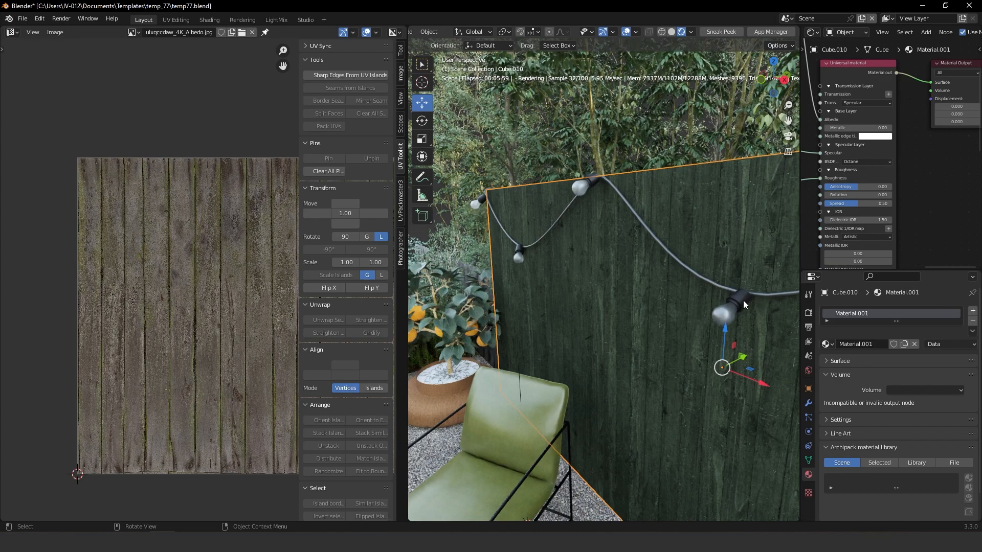
left_click(729, 318)
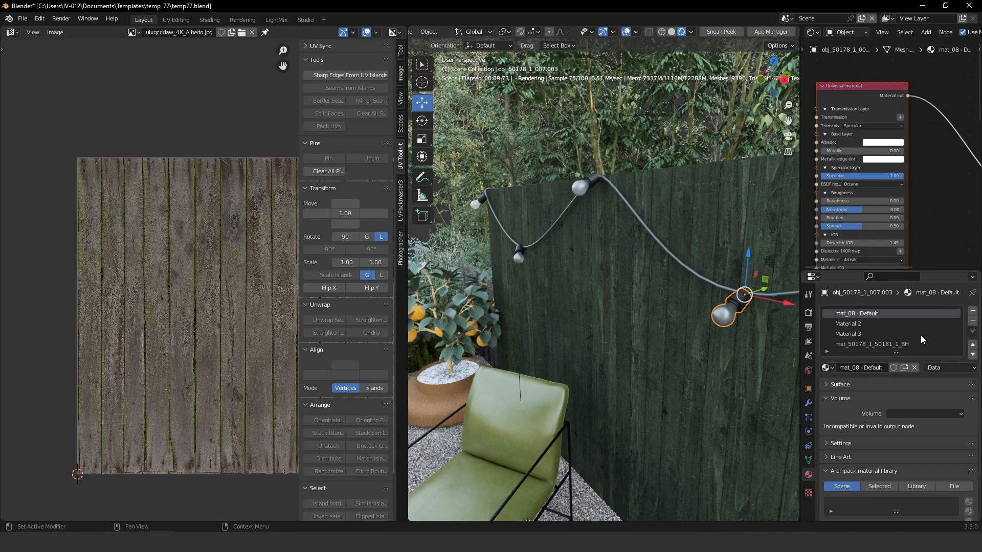
middle_click_drag(873, 194, 923, 147)
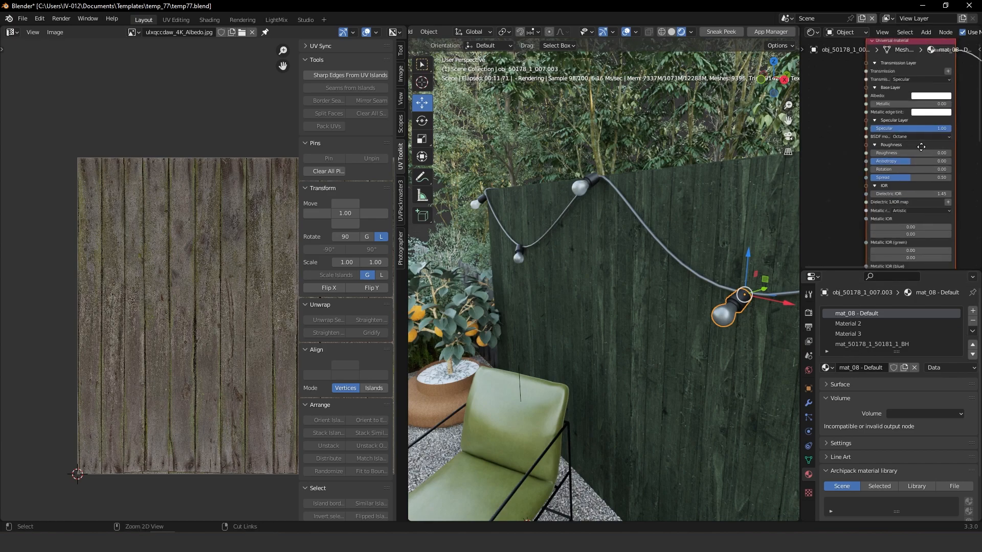
left_click(852, 333)
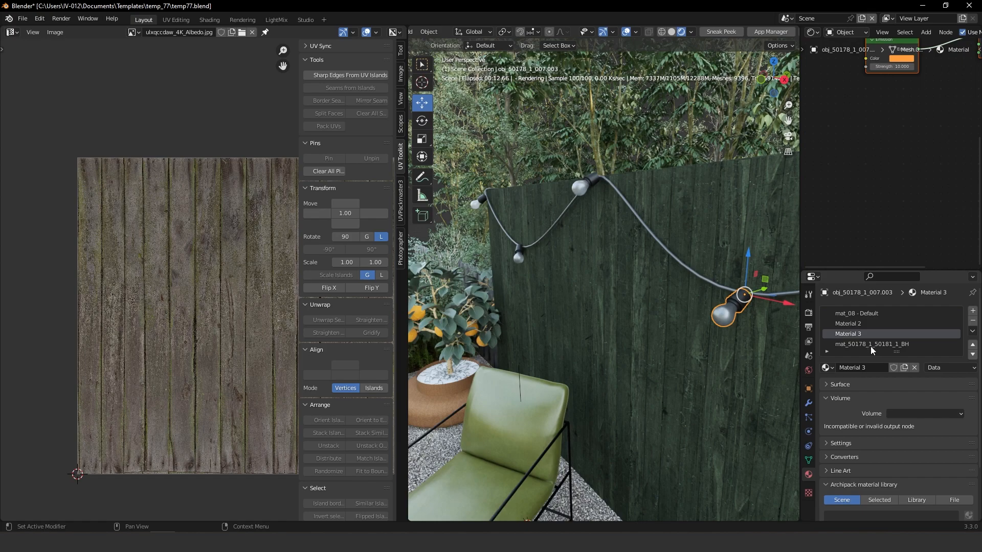
left_click(870, 346)
middle_click_drag(898, 124, 906, 98)
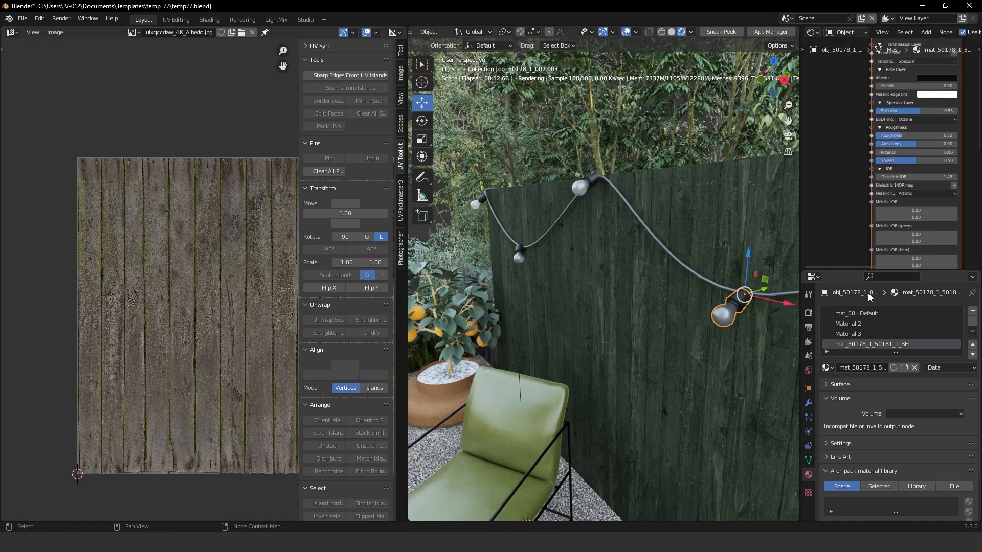
left_click(849, 313)
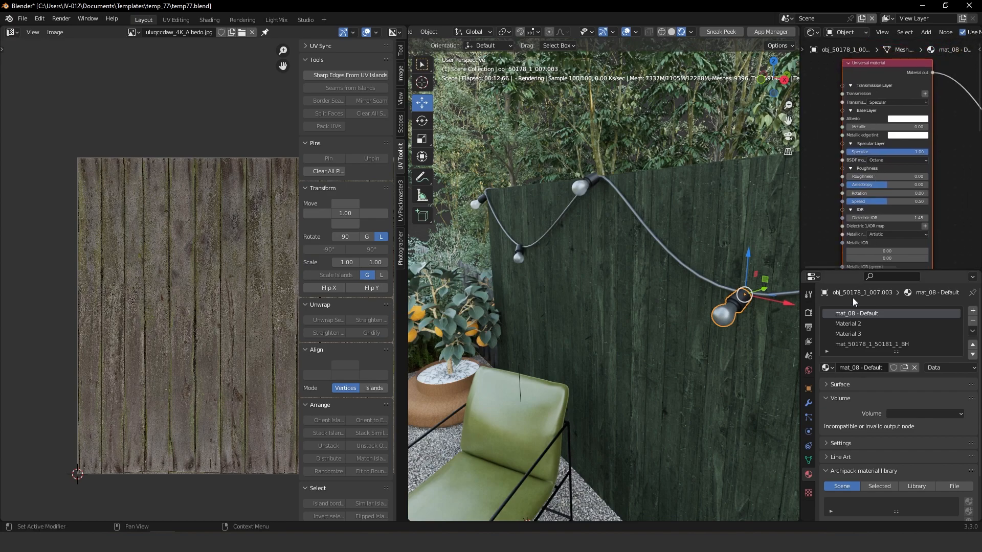
Step: Open the bulb's Material 2 and lower the Universal material's roughness to 0.02
left_click(848, 323)
middle_click_drag(885, 110, 931, 176)
left_click(882, 135)
left_click_drag(882, 135, 852, 133)
middle_click_drag(893, 175, 862, 135)
scroll(891, 135, "up", 1)
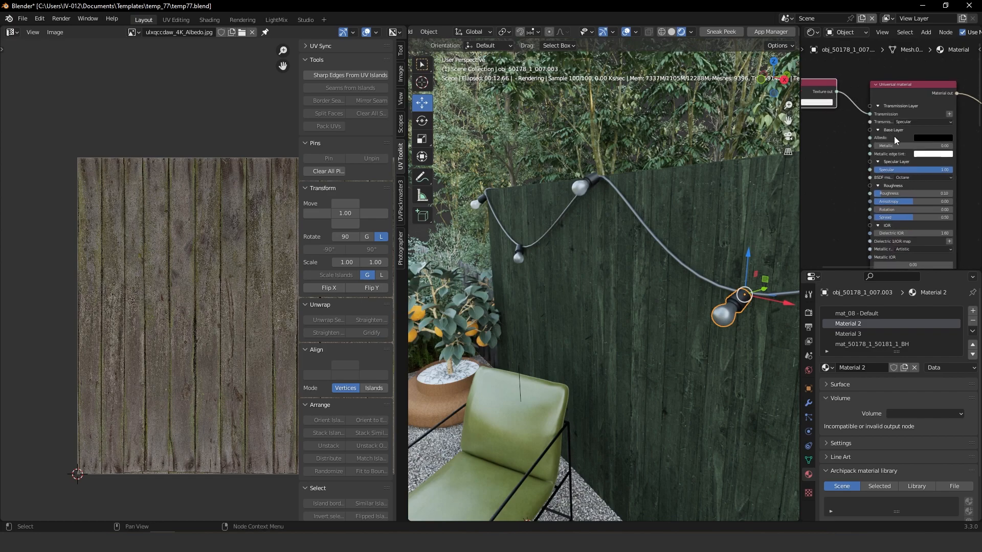
left_click_drag(816, 83, 829, 84)
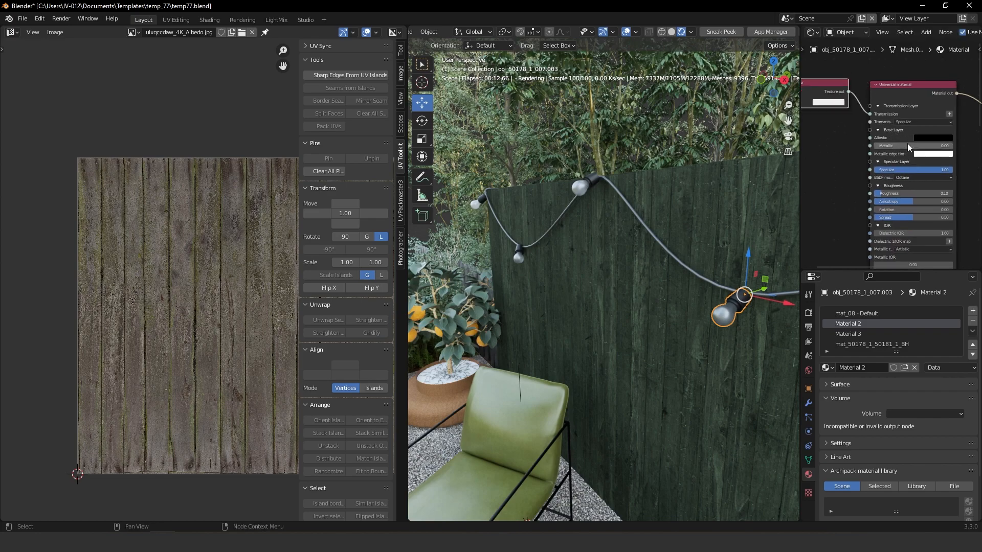
left_click_drag(891, 195, 866, 195)
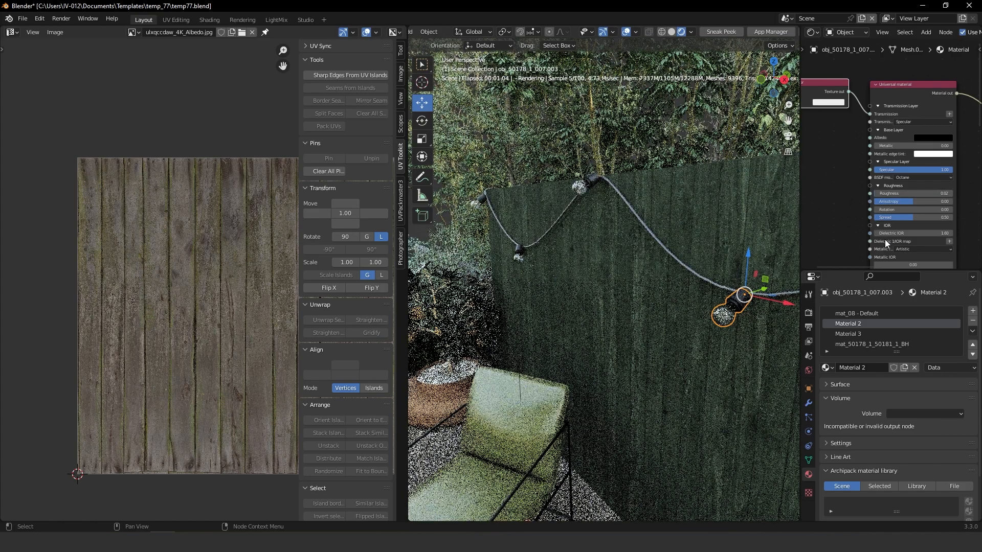
Step: Frame and select the nearest bulb up close, and raise its RGB transmission colour to full white with value 1.000
key("alt+a")
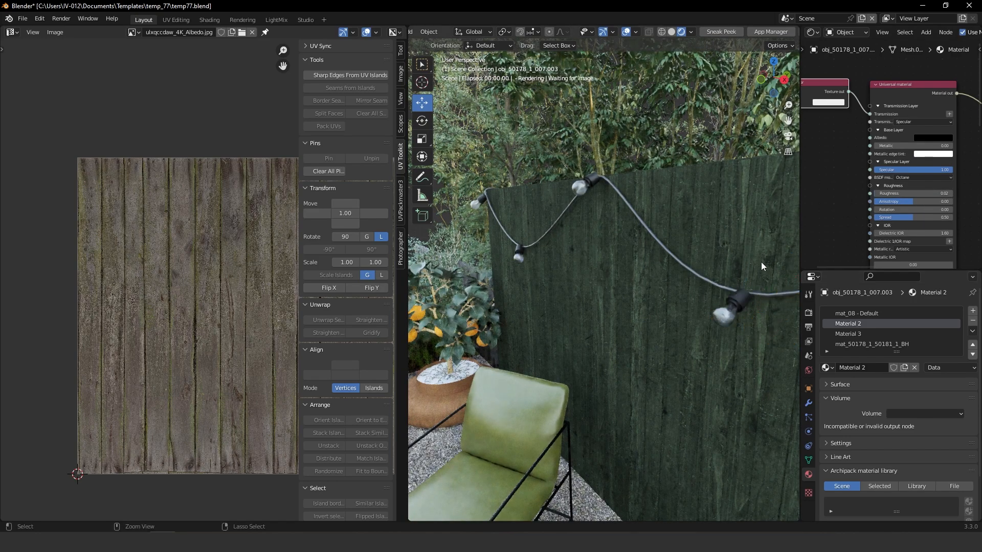
middle_click_drag(763, 261, 756, 280, "ctrl")
middle_click_drag(594, 275, 623, 328, "ctrl")
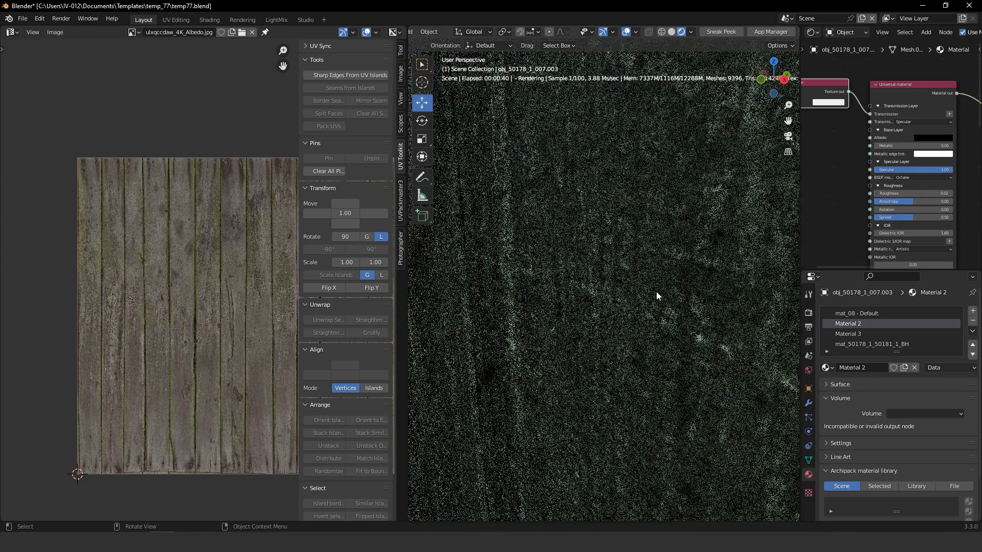
middle_click_drag(687, 339, 613, 260, "ctrl")
left_click(613, 261)
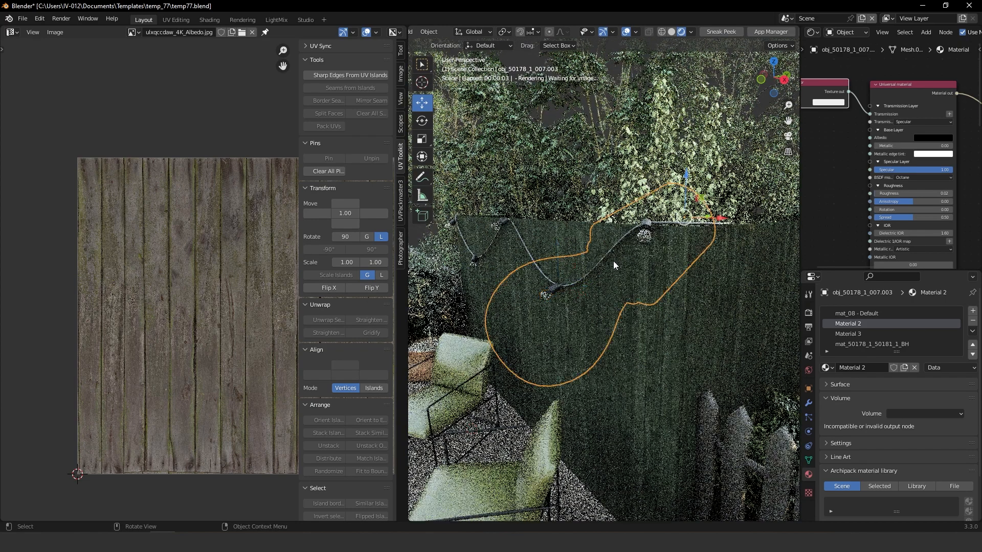
middle_click_drag(832, 108, 846, 111)
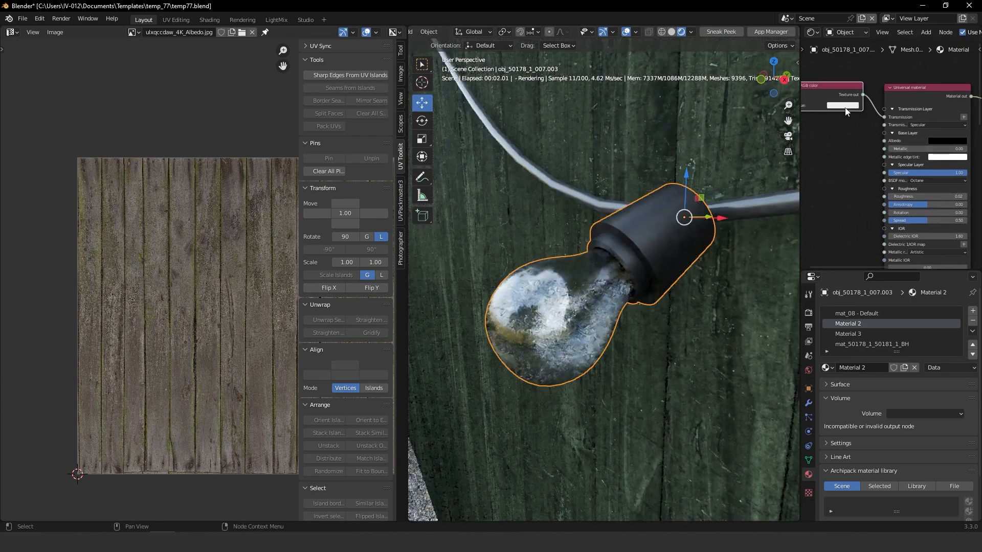
left_click(841, 107)
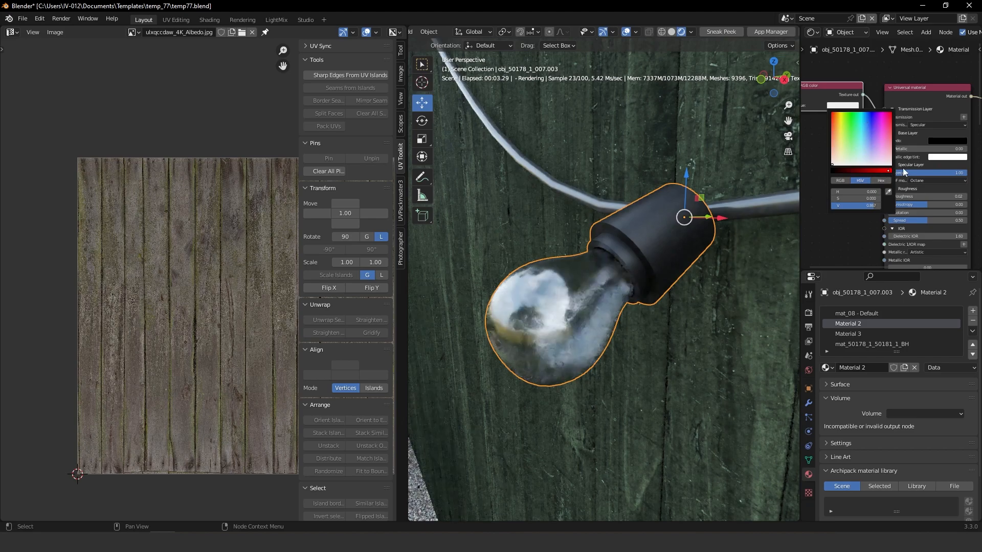
left_click_drag(900, 173, 901, 180)
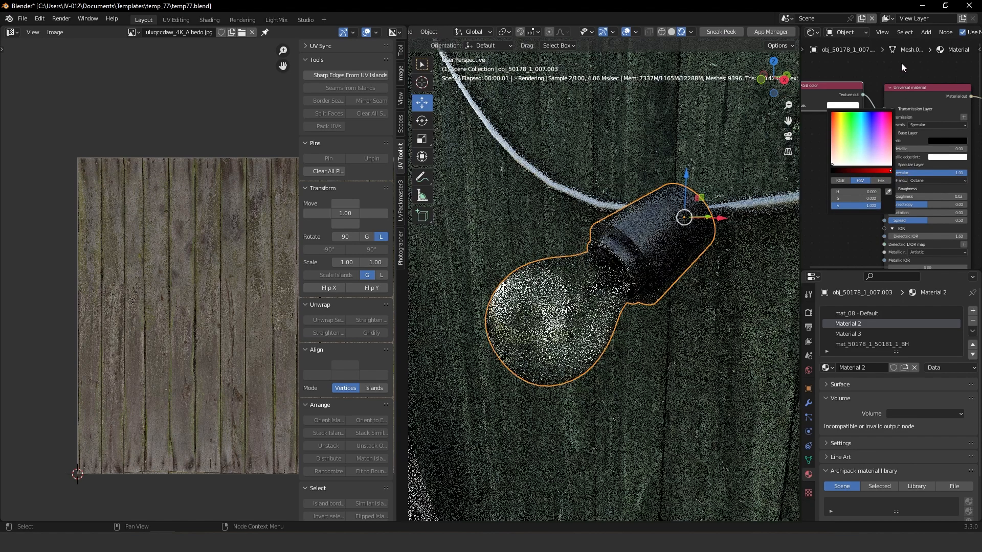
Step: Set the roughness of the bulb's glass material to 0 and check its albedo colour
middle_click_drag(919, 229, 879, 222)
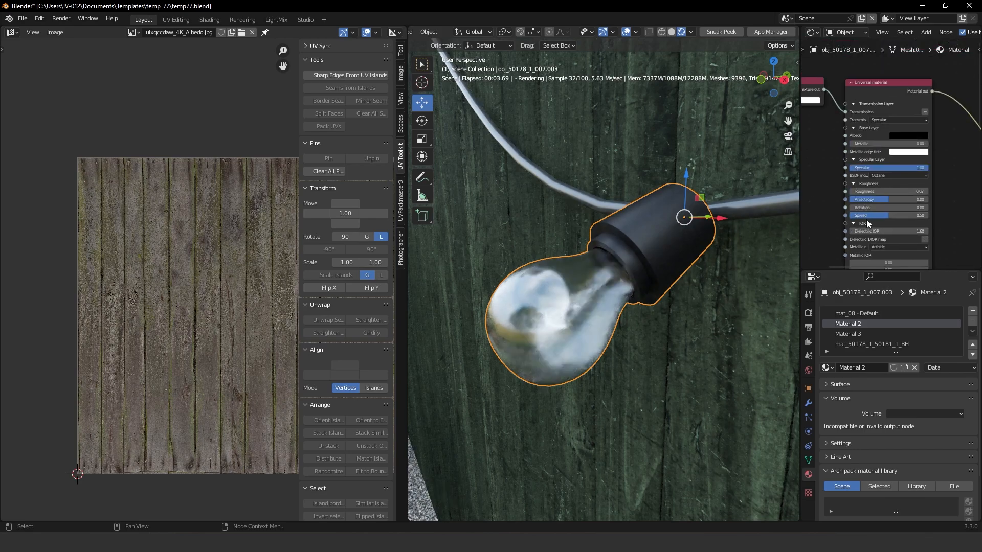
left_click(863, 191)
type("0")
key("Return")
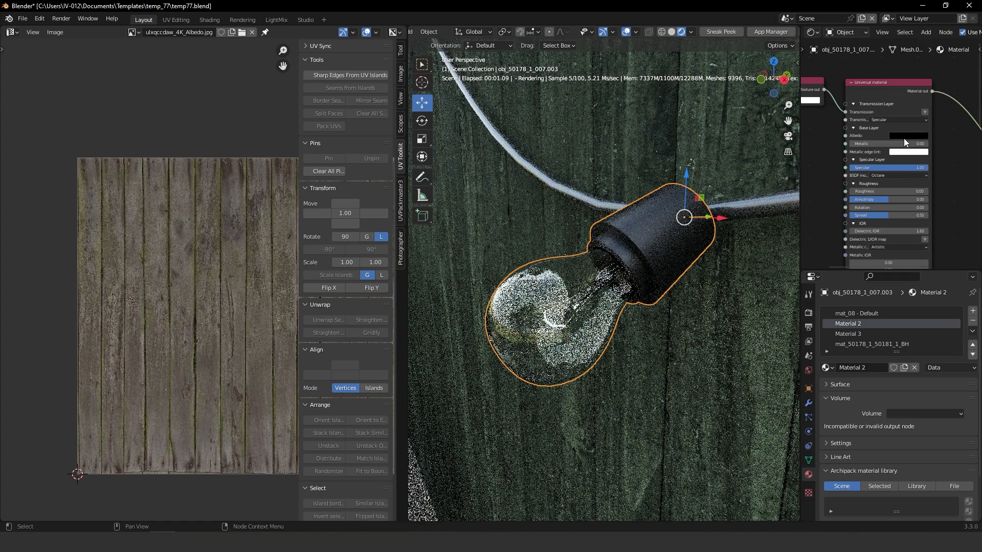
left_click(903, 135)
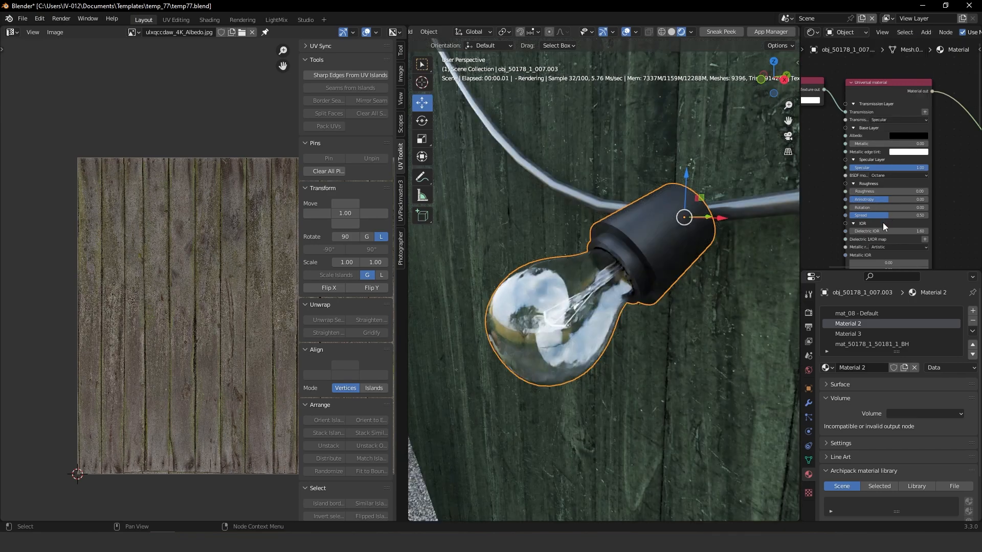
Step: Enable Fake shadows in the transmission properties of the bulb's glass material
scroll(879, 181, "down", 3, "shift")
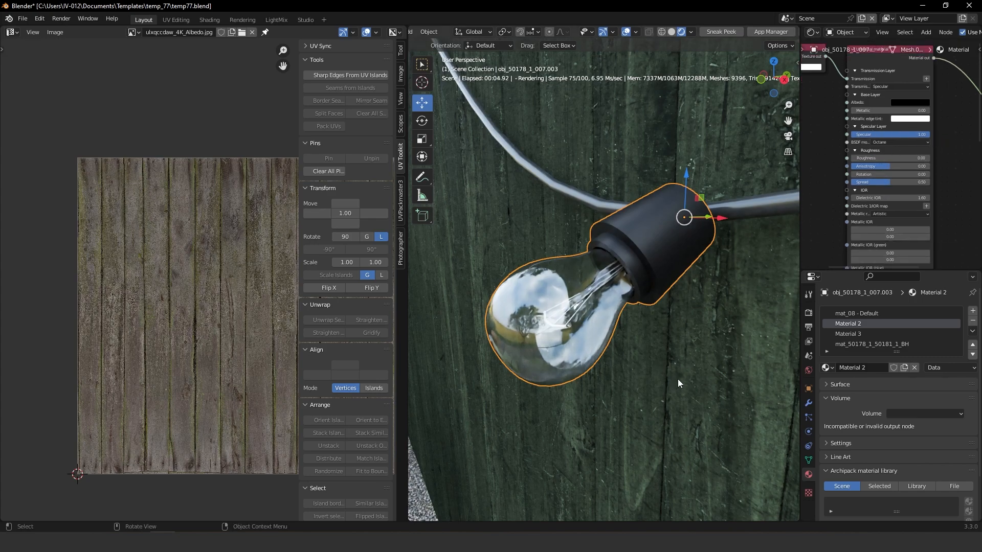
middle_click_drag(898, 123, 885, 100)
middle_click_drag(875, 186, 855, 165)
left_click(848, 163)
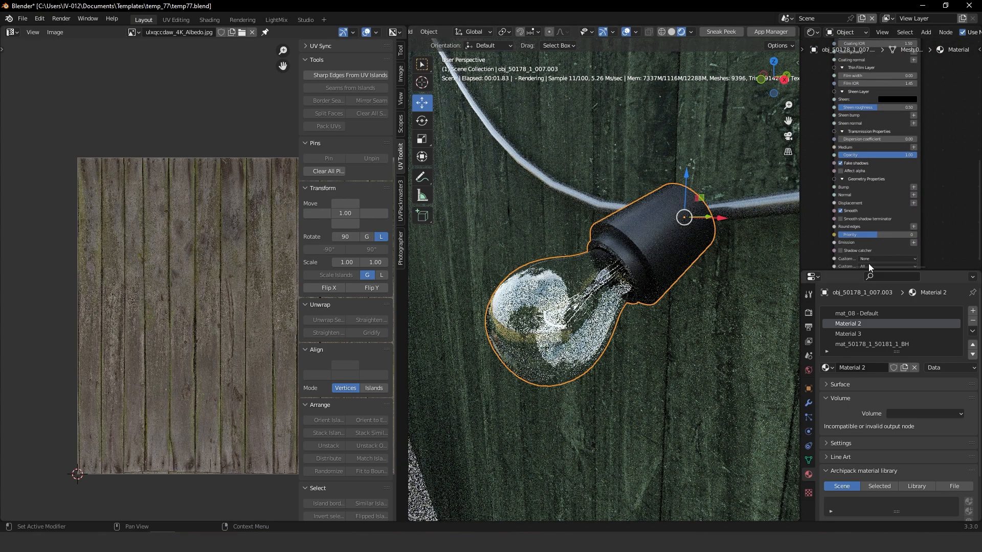
mouse_move(878, 148)
middle_mouse_down()
mouse_move(880, 130)
mouse_move(893, 135)
middle_mouse_up()
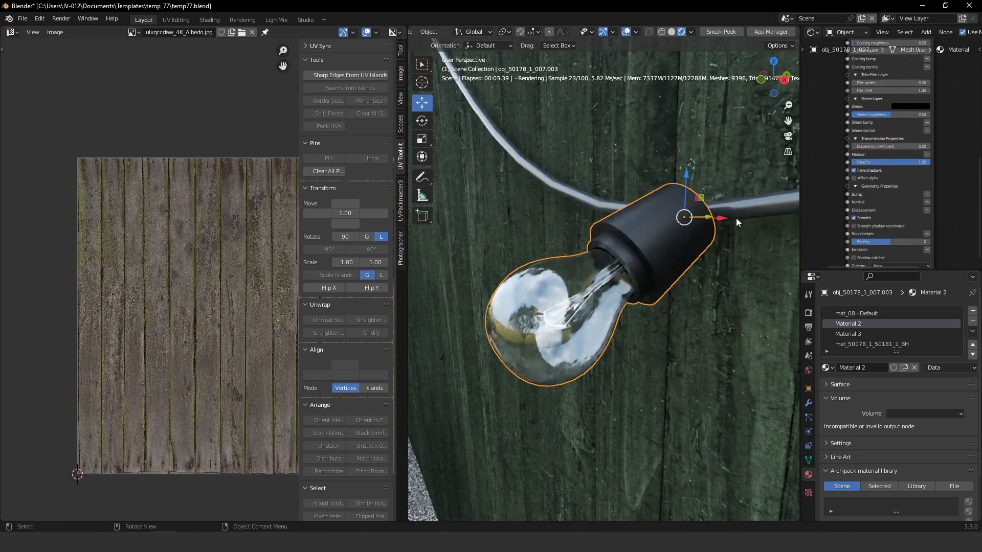
Step: Switch to the Cursor tool and place the 3D cursor on the bulb's glass
middle_click_drag(735, 222, 708, 295, "ctrl")
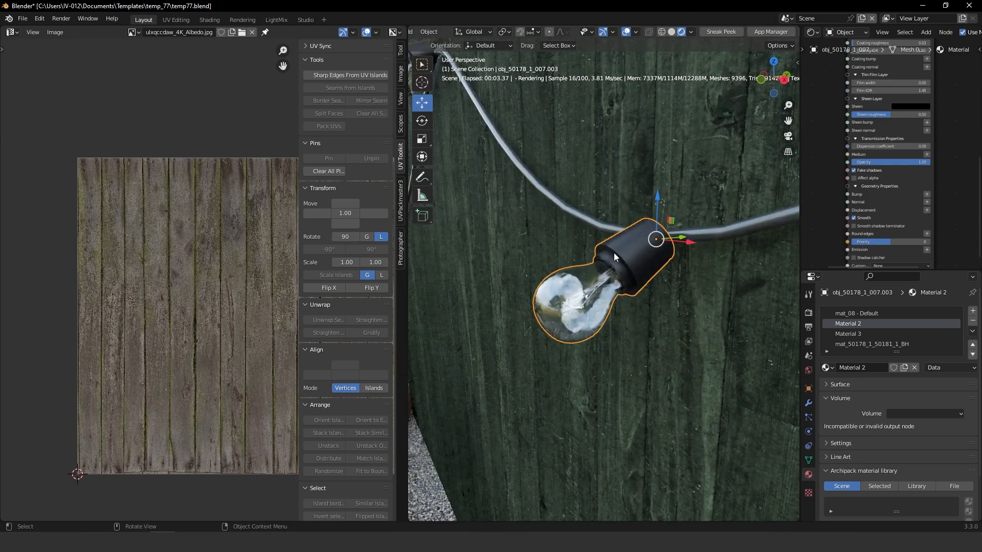
middle_click_drag(616, 308, 620, 280)
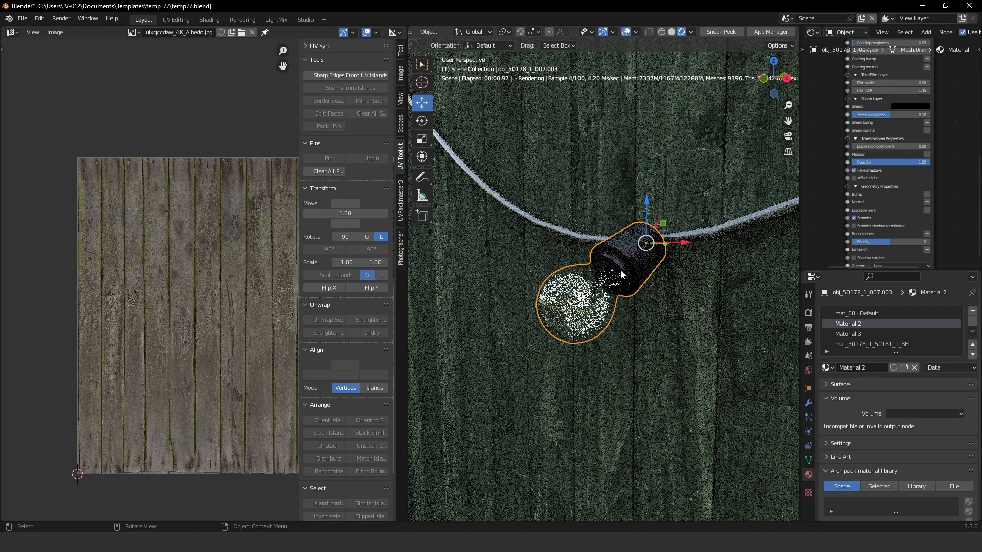
key("shift+space")
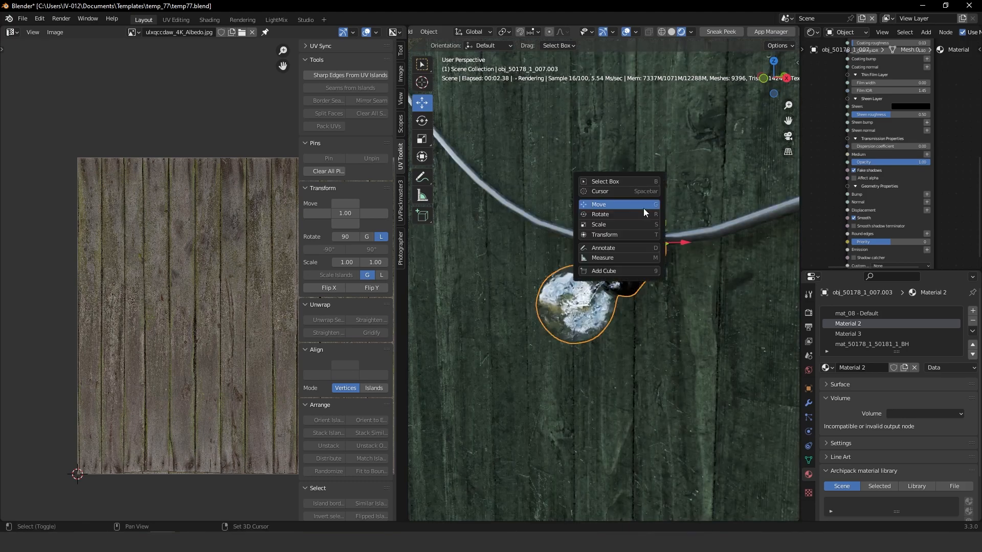
left_click(606, 191)
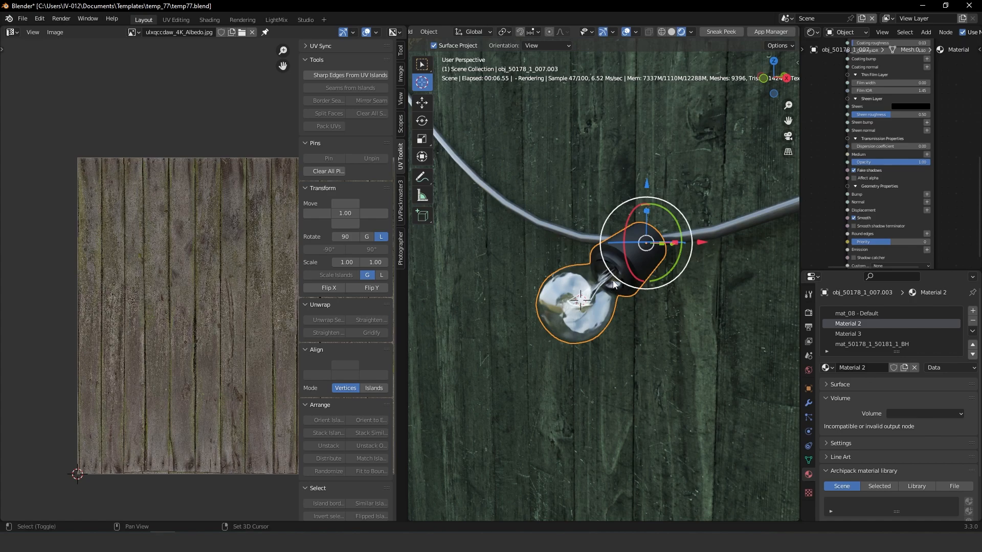
key("shift+d")
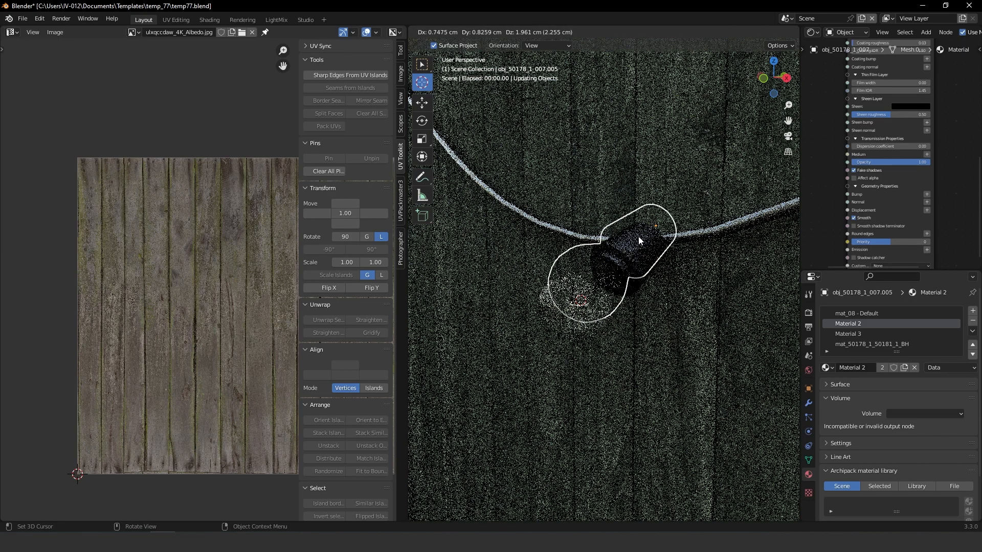
left_click(639, 236)
left_click(672, 32)
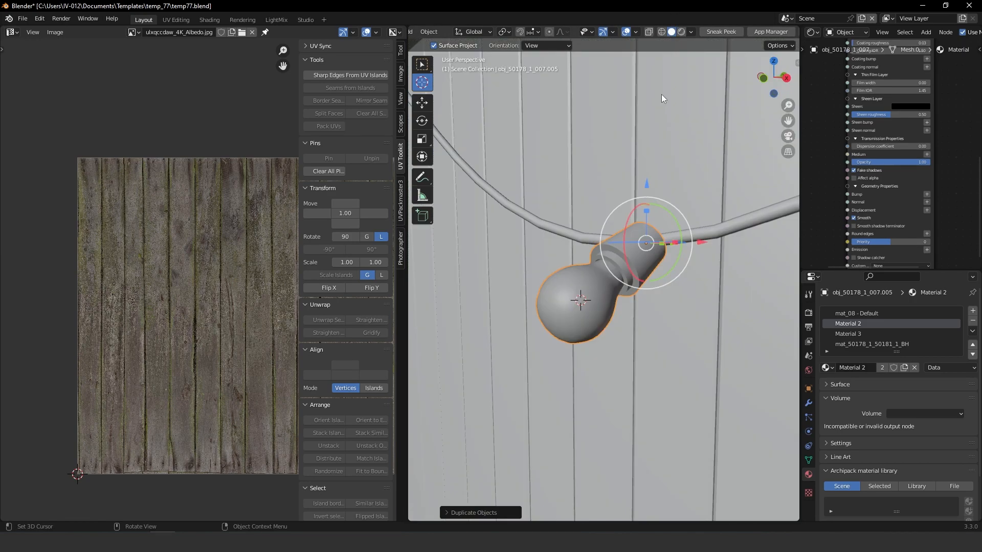
key("w")
left_click_drag(647, 183, 639, 152)
key("Delete")
Step: Add a sphere light at the 3D cursor from the Lights Manager and move it inside the bulb's glass
middle_click_drag(621, 296, 589, 292)
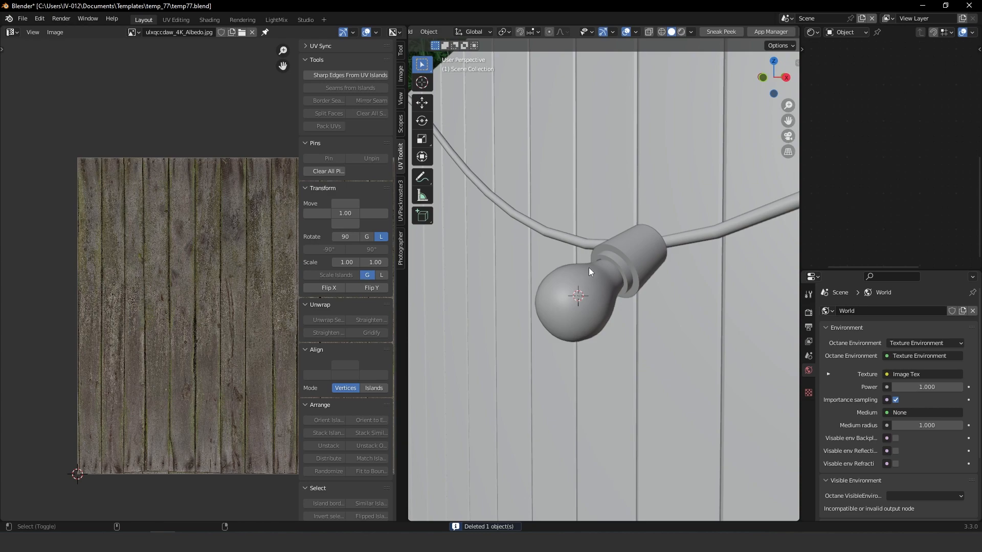
key("shift+l")
left_click(543, 288)
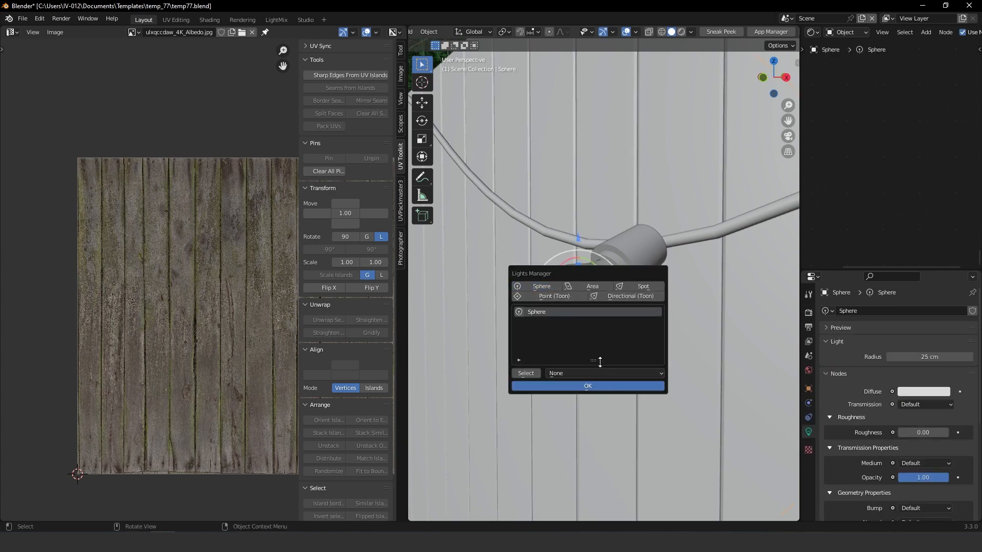
left_click(597, 386)
left_click_drag(681, 311, 646, 311)
Step: Turn on rendered shading and change the image editor area to a 3D viewport
left_click(681, 31)
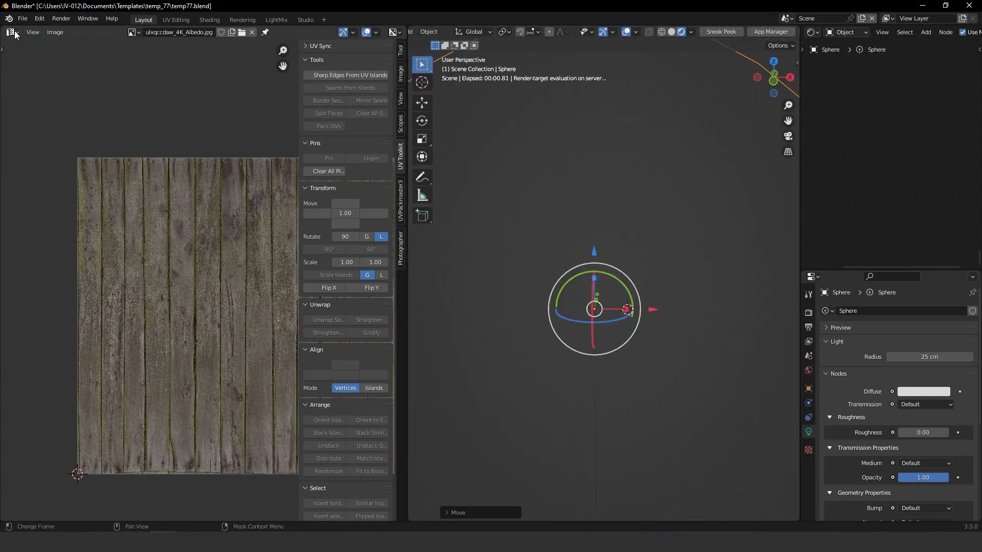
left_click(13, 34)
left_click(30, 61)
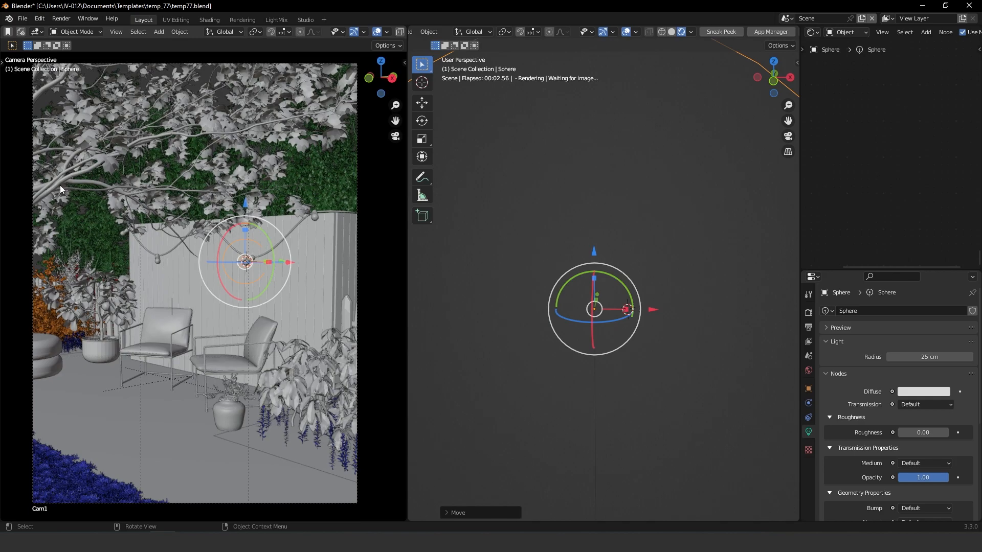
middle_click_drag(689, 214, 665, 301, "ctrl")
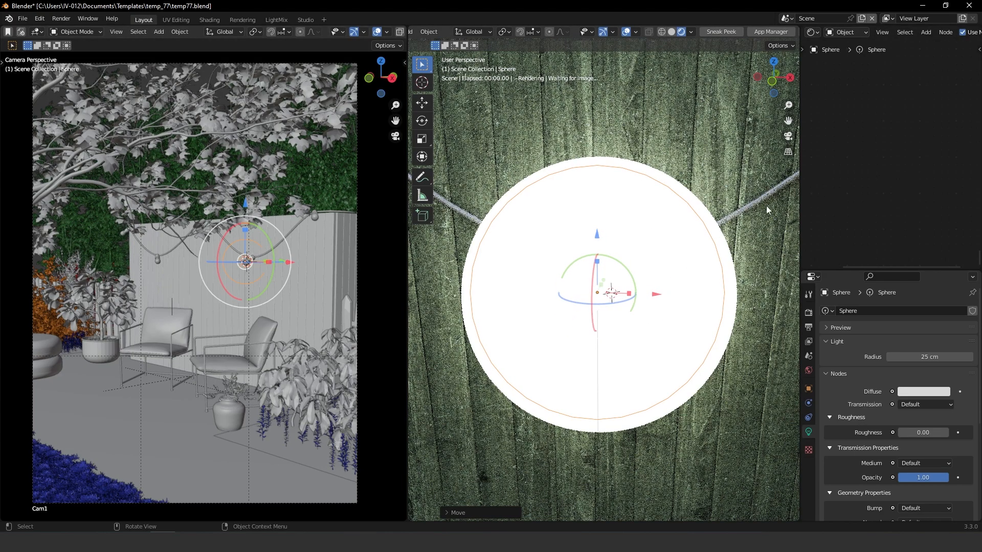
Step: Set the sphere light's radius to 1 cm
left_click(928, 358)
type("1")
key("Return")
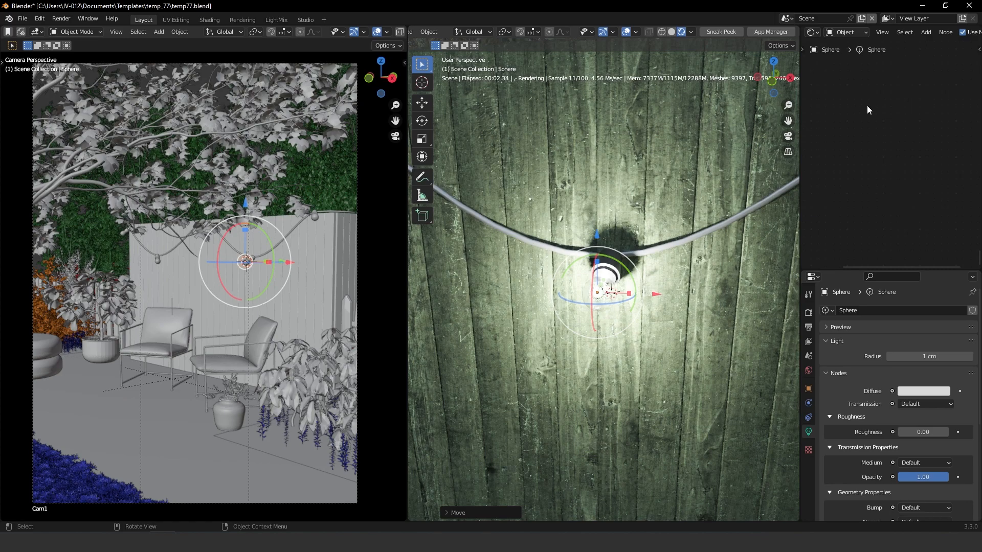
Step: Replace the sphere light's existing emission node with a Black body emission node connected to the diffuse material's Emission
key("Home")
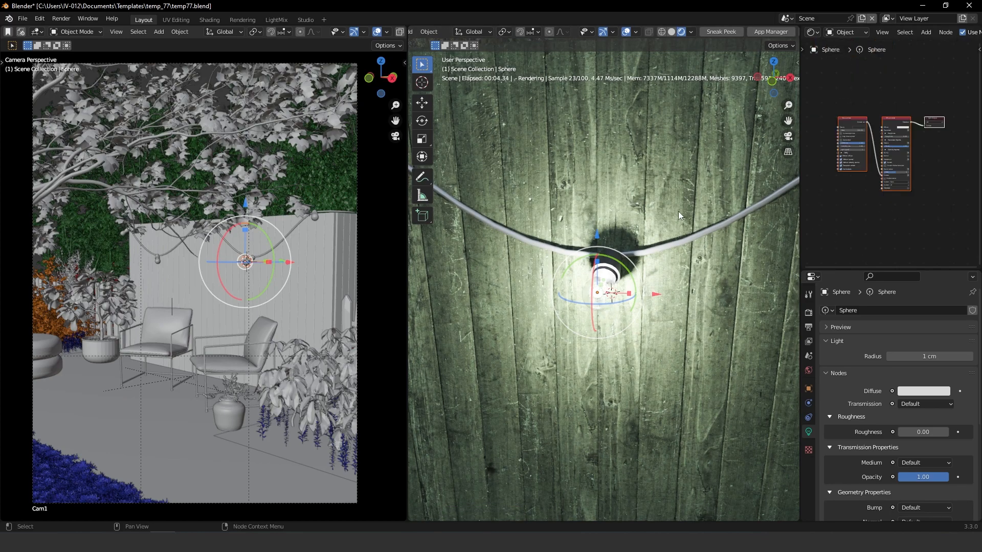
left_click(834, 124)
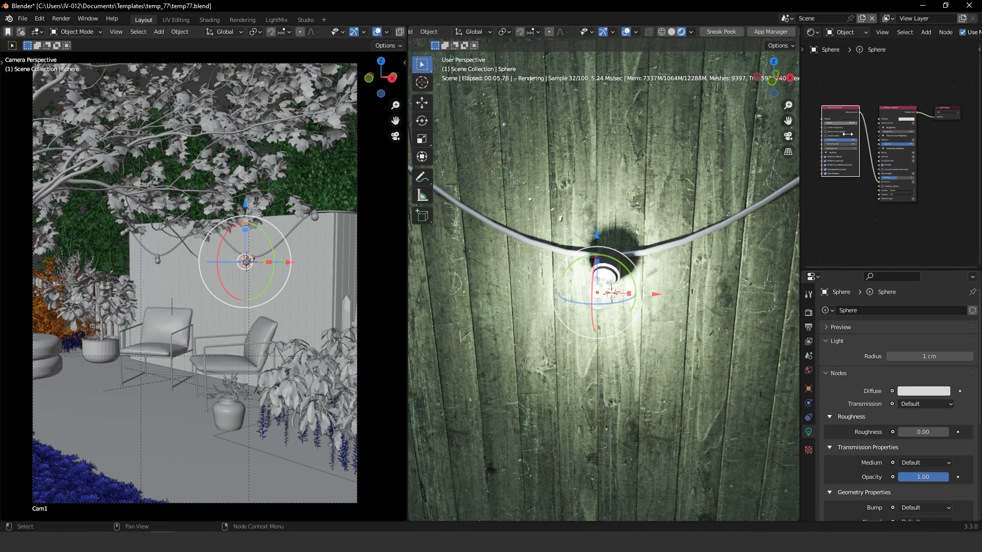
key("x")
scroll(878, 195, "up", 4)
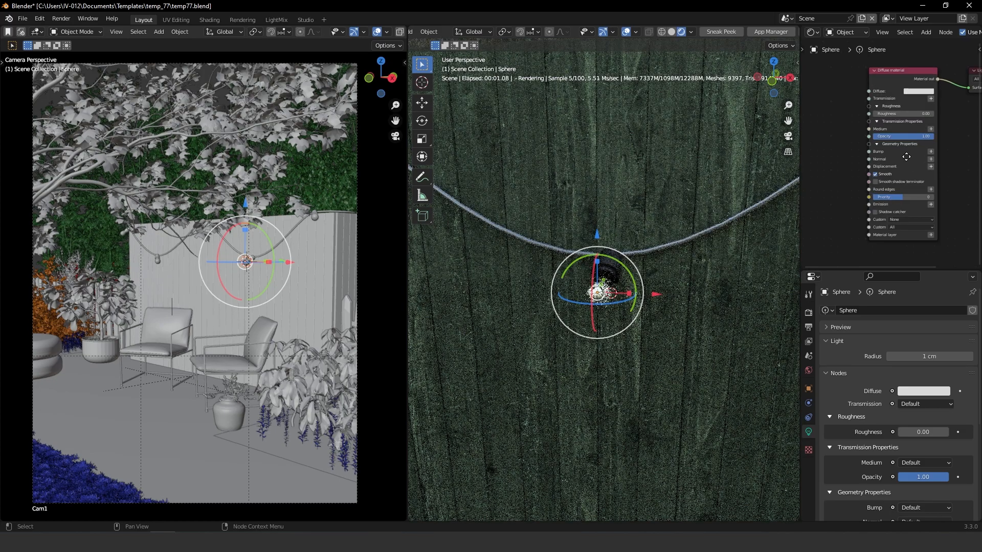
left_click(932, 175)
mouse_move(907, 190)
left_click(826, 189)
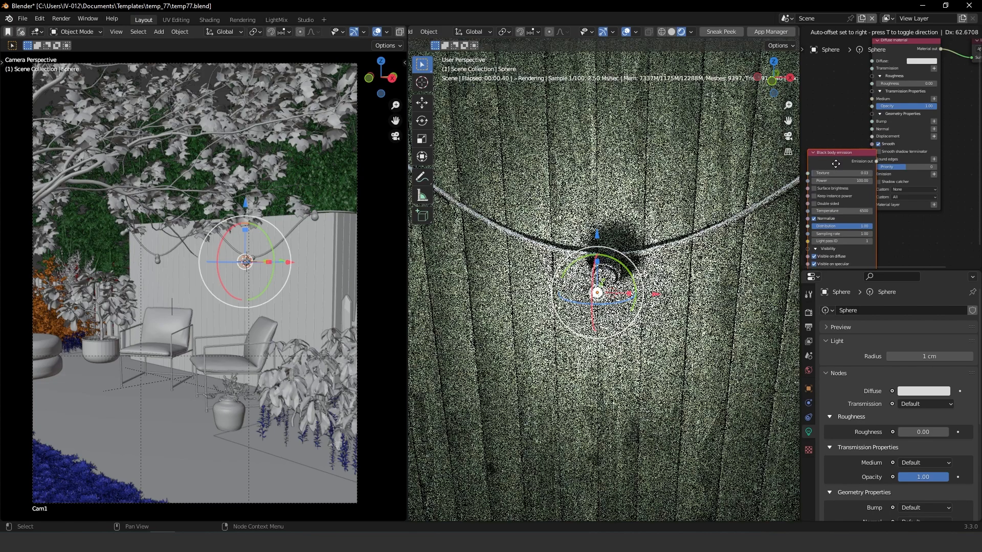
Step: Set the black body emission temperature to 4000 and check the light's effect in the camera view
scroll(864, 126, "up", 1)
left_click(857, 131)
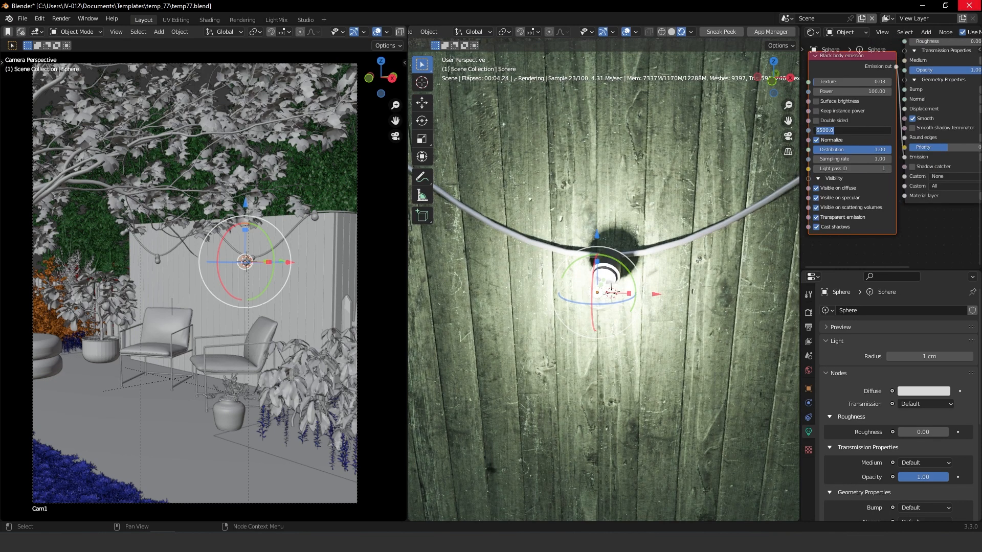
key("Return")
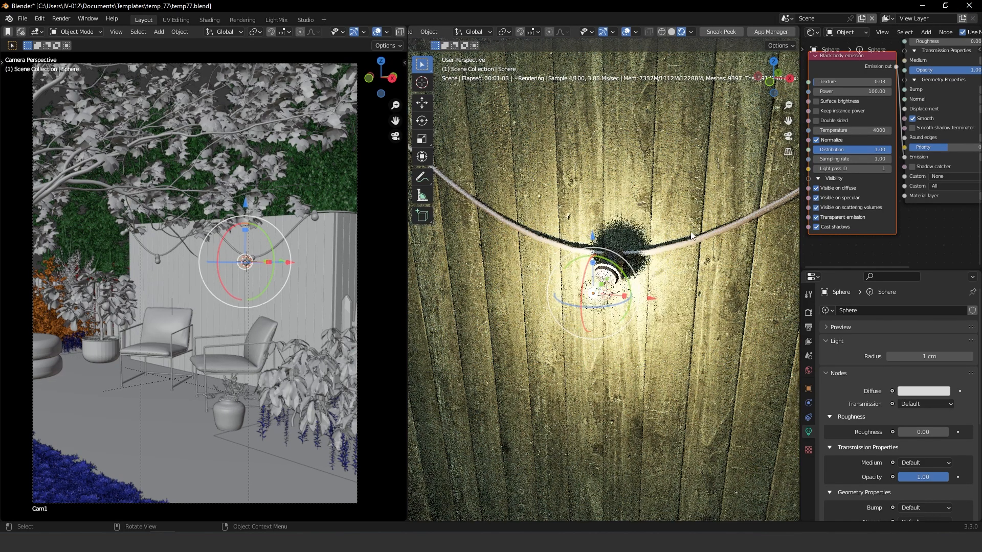
key("KP_0")
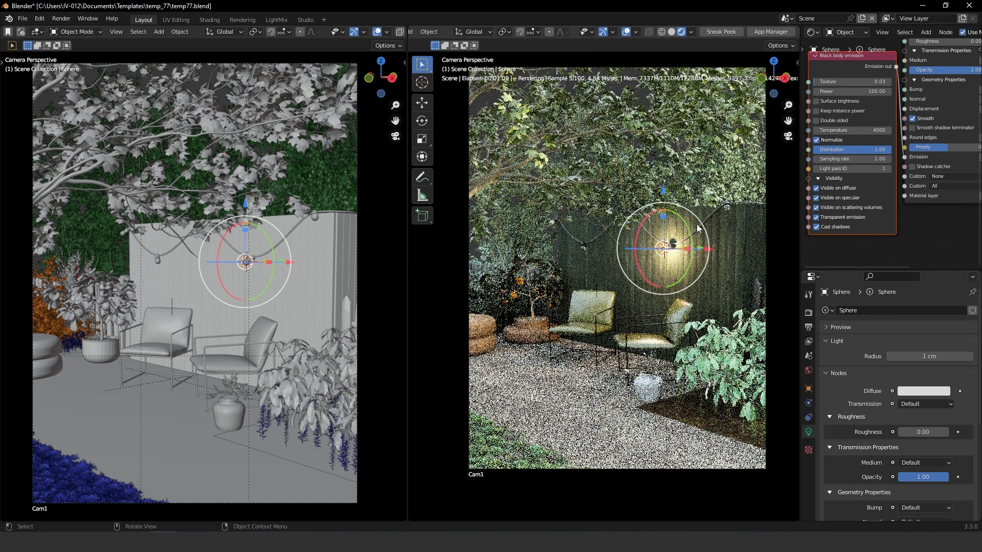
middle_click_drag(722, 237, 755, 171, "ctrl")
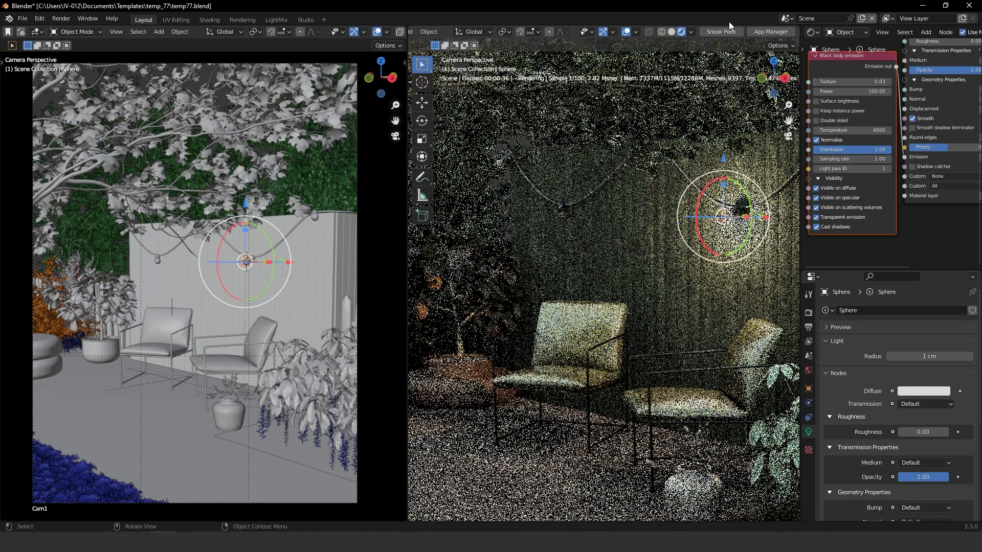
Step: Switch to solid shading and place a linked duplicate of the sphere light at the bulb on the fence's top edge, between the hanging bulbs
left_click(668, 32)
mouse_move(651, 171)
middle_mouse_down()
mouse_move(726, 260)
mouse_move(735, 229)
mouse_move(616, 255)
mouse_move(698, 277)
middle_mouse_up()
scroll(633, 293, "up", 2)
scroll(636, 286, "up", 2)
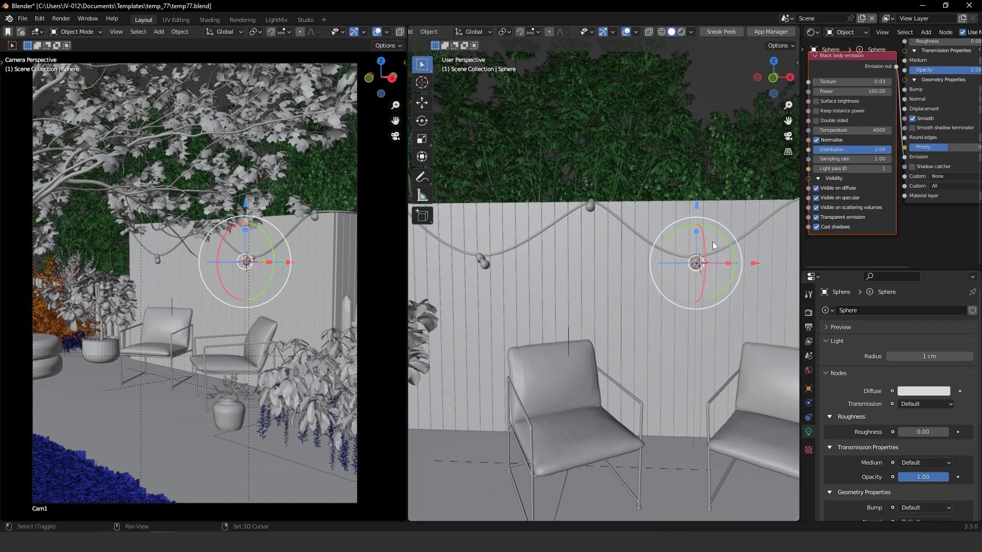
key("shift+d")
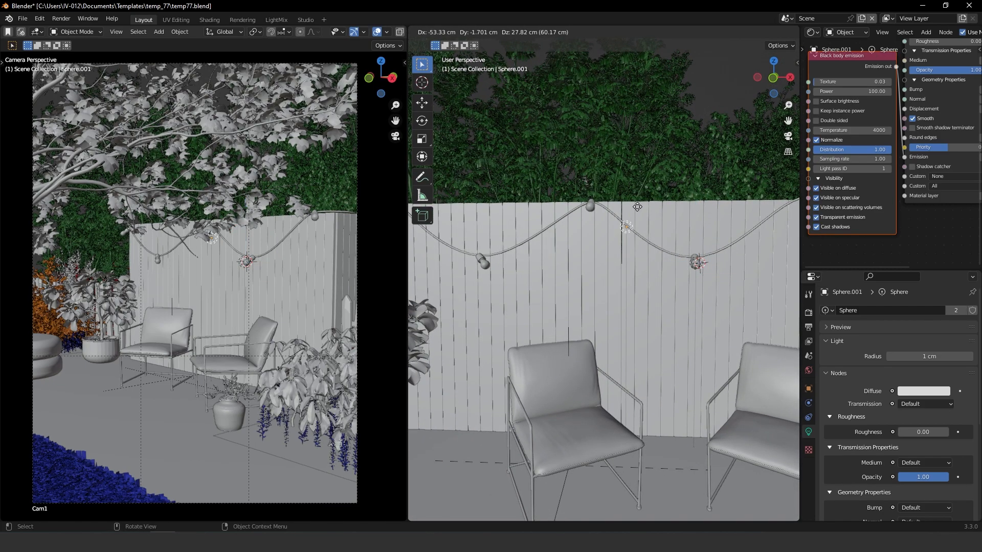
left_click(624, 194)
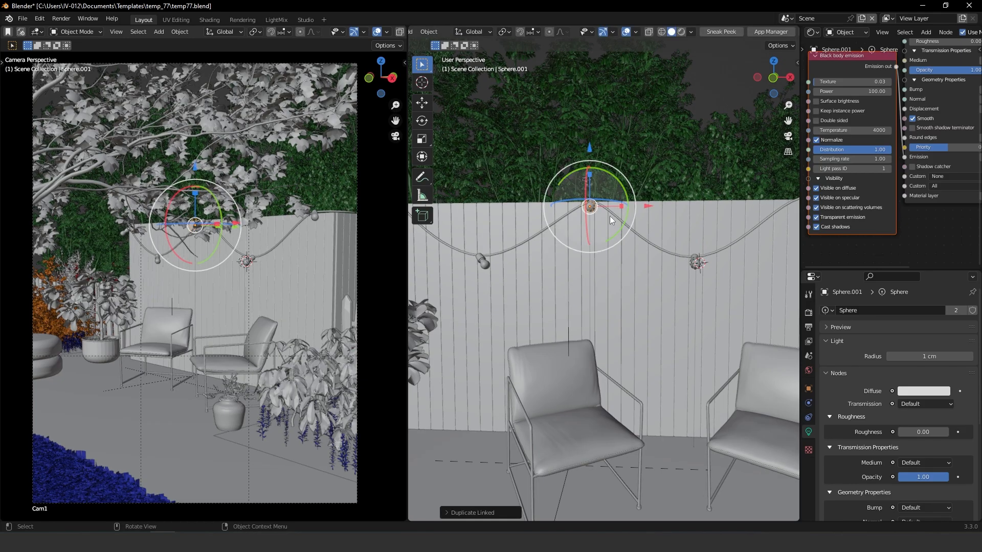
Step: Frame the duplicated light up close and shift it into the glass of the bulb on the fence's top edge
key("KP_Decimal")
middle_click_drag(667, 248, 635, 272, "ctrl")
left_click_drag(650, 271, 664, 309)
right_click(665, 270)
middle_click_drag(665, 309, 613, 234, "ctrl")
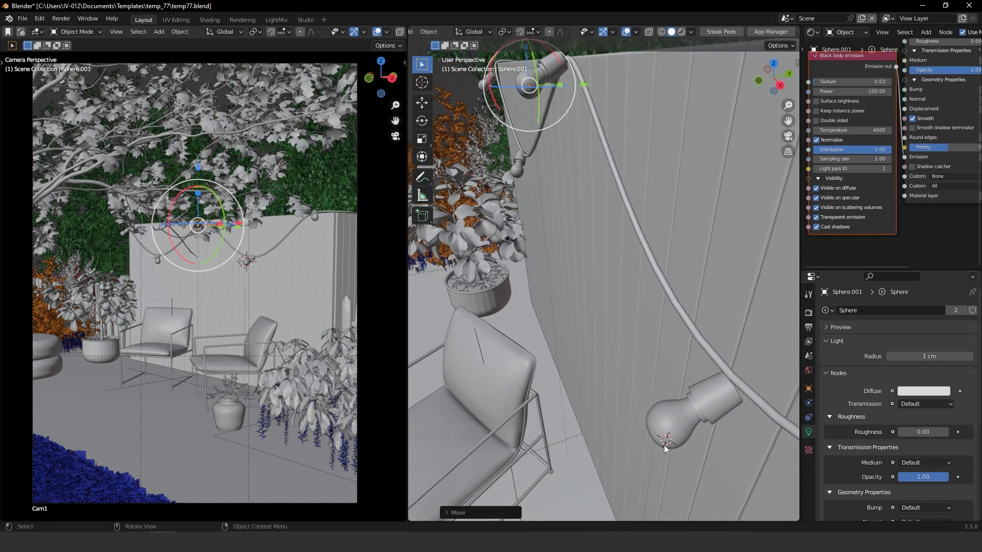
Step: Place another linked duplicate of the light at the other low-hanging bulb and adjust its position into the glass
middle_click_drag(668, 453, 680, 401)
scroll(643, 339, "down", 2)
middle_click_drag(642, 339, 752, 321)
middle_click_drag(642, 294, 673, 232)
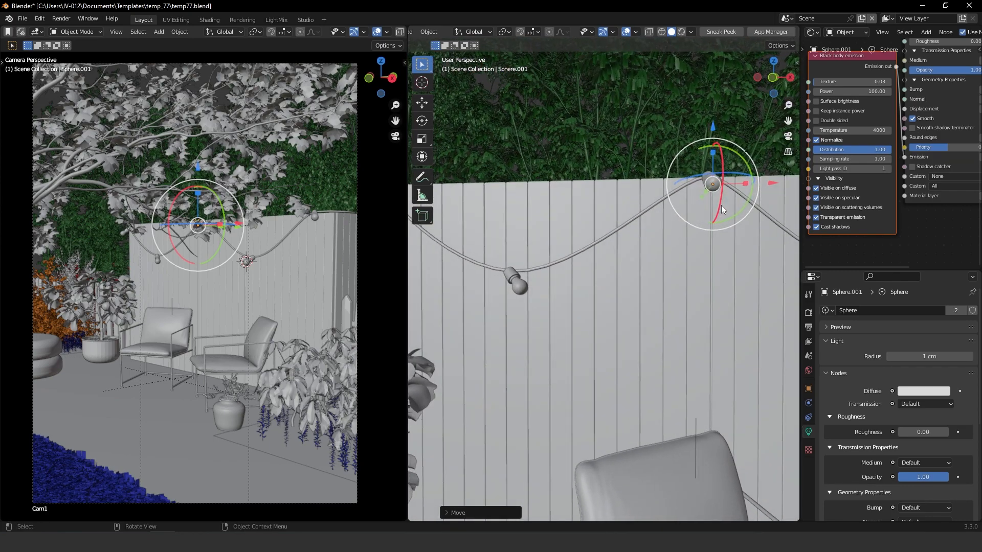
key("alt+d")
left_click(571, 284)
middle_click_drag(571, 284, 613, 307)
left_click_drag(598, 262, 624, 280)
Step: Place a linked duplicate of the light near the bulb at the fence corner beside the orange tree
middle_click_drag(610, 255, 667, 312)
key("shift+d")
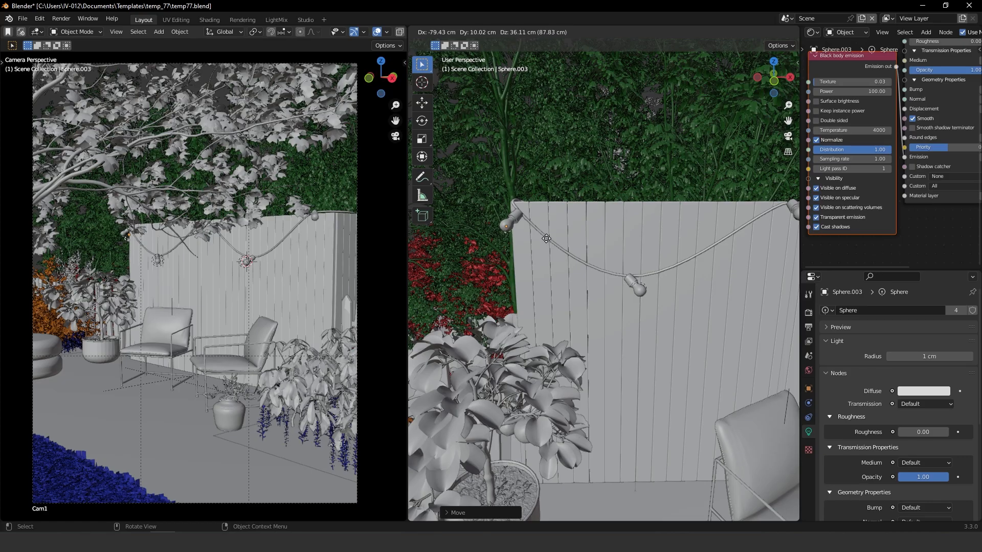
left_click(542, 238)
middle_click_drag(536, 238, 551, 308)
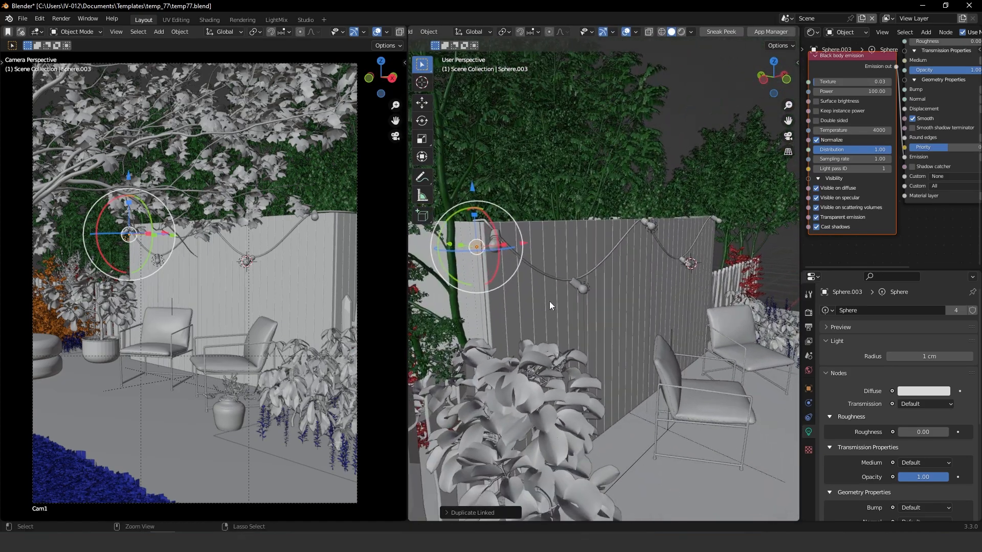
Step: Move the corner light in top view, and adjust it along the Y axis to sit inside its bulb
key("KP_7")
middle_click_drag(568, 205, 566, 120, "ctrl")
middle_click_drag(566, 120, 640, 152, "shift")
key("g")
left_click(543, 208)
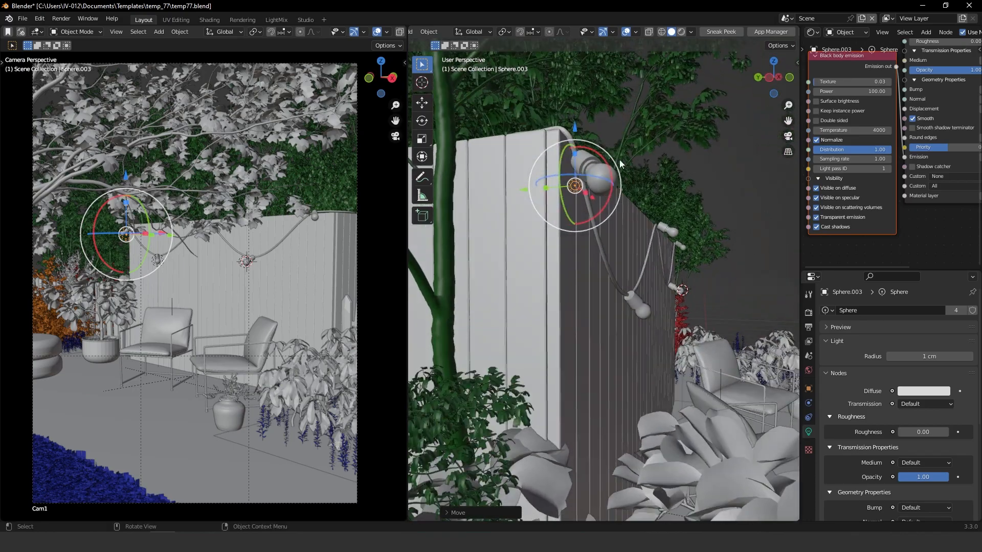
key("g")
key("y")
left_click(628, 248)
Step: Place a linked duplicate of the light at the opposite fence corner and raise it to the bulb's height
middle_click_drag(628, 248, 647, 272)
key("KP_1")
key("shift+d")
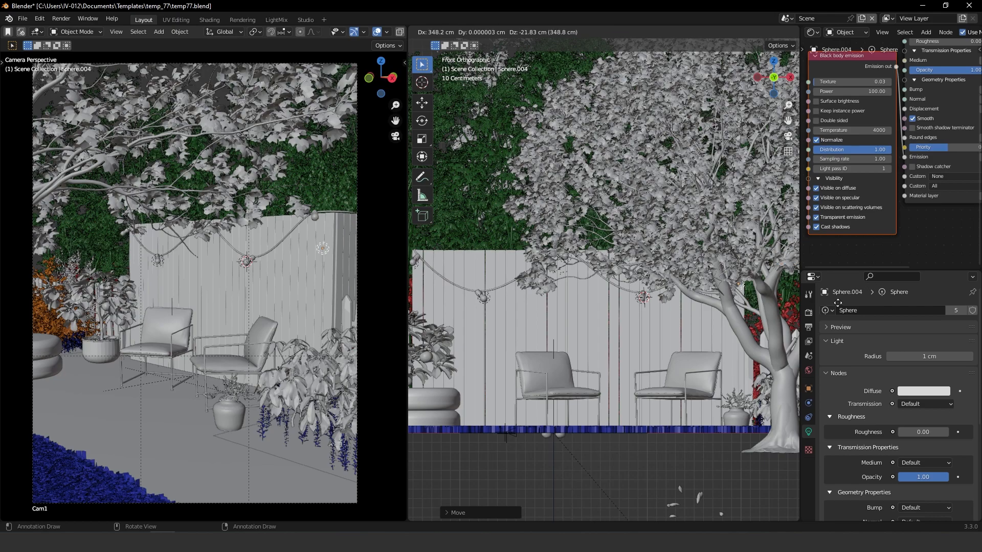
left_click(316, 236)
left_click_drag(318, 182, 318, 166)
Step: Frame the light at the fence corner by the picket fence and shift it horizontally into its bulb
middle_click_drag(708, 263, 719, 269)
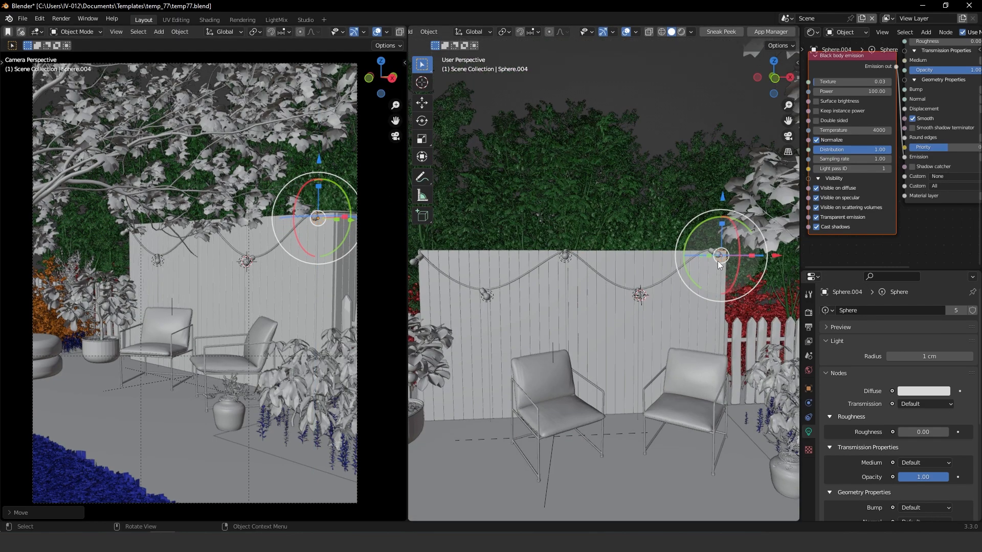
key("KP_Decimal")
scroll(620, 228, "up", 3)
middle_click_drag(620, 229, 621, 261)
scroll(620, 261, "up", 4)
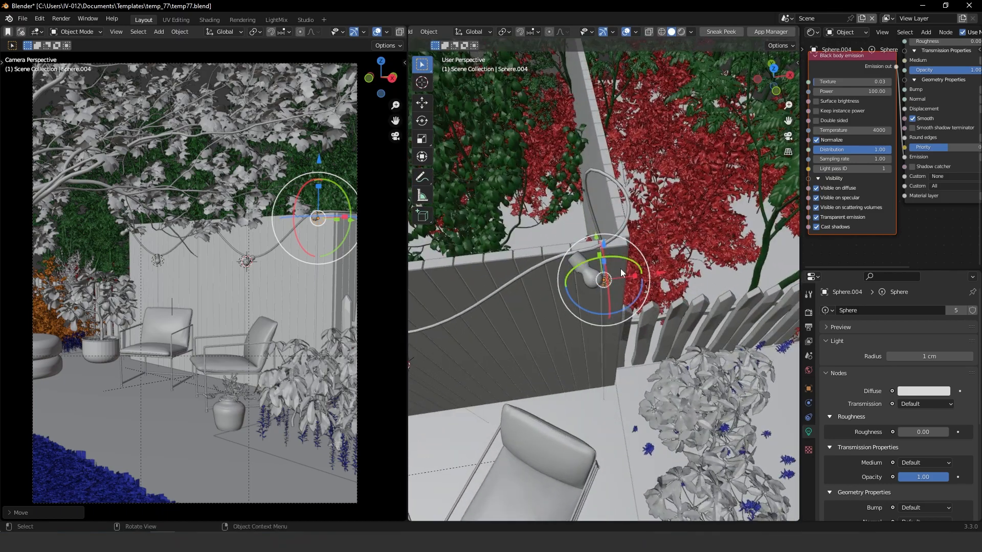
left_click_drag(659, 272, 647, 274)
middle_click_drag(611, 311, 574, 419)
Step: Return to the camera view and preview all the string lights with rendered shading
key("KP_0")
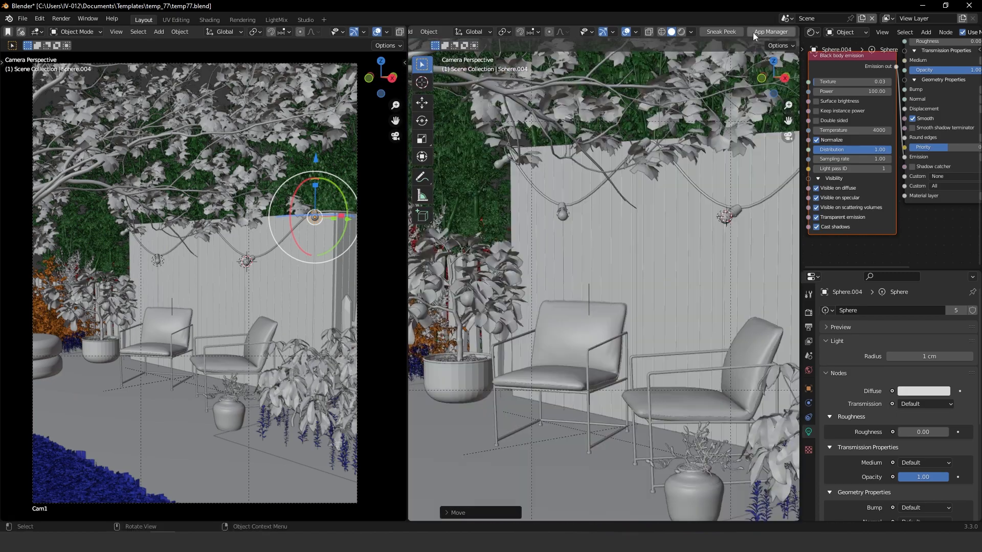
left_click(681, 32)
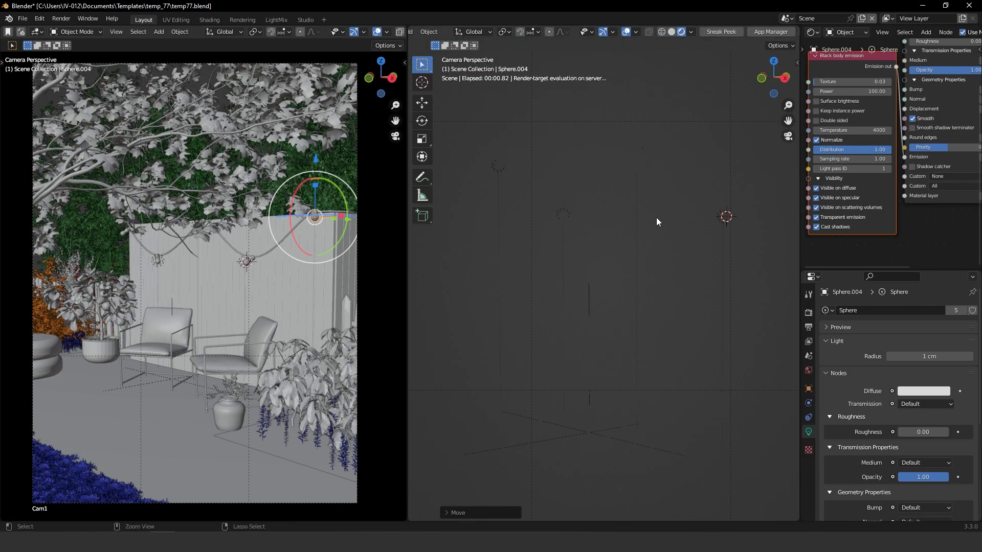
scroll(634, 286, "down", 3)
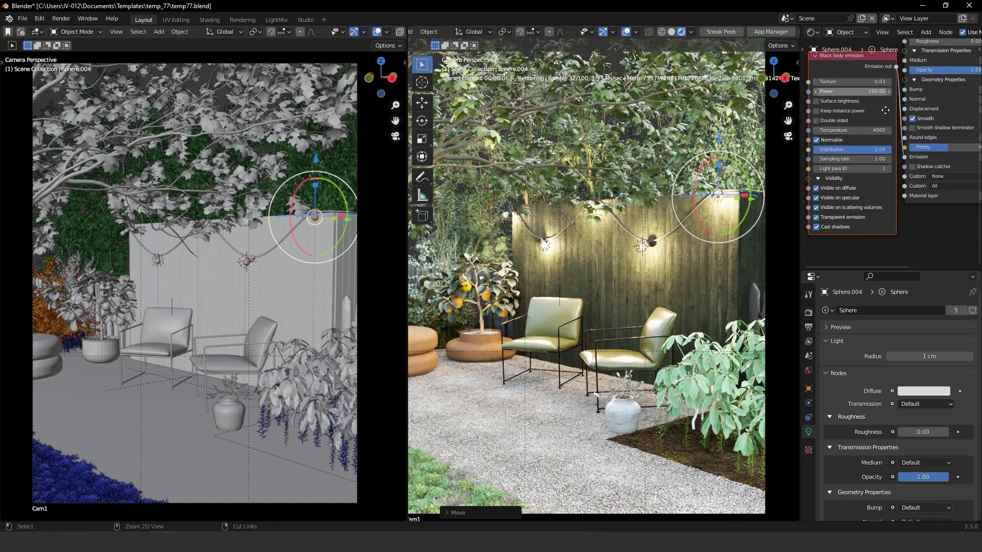
Step: Switch the node editor to the Kernel shader type and frame the environment nodes
scroll(859, 144, "down", 2)
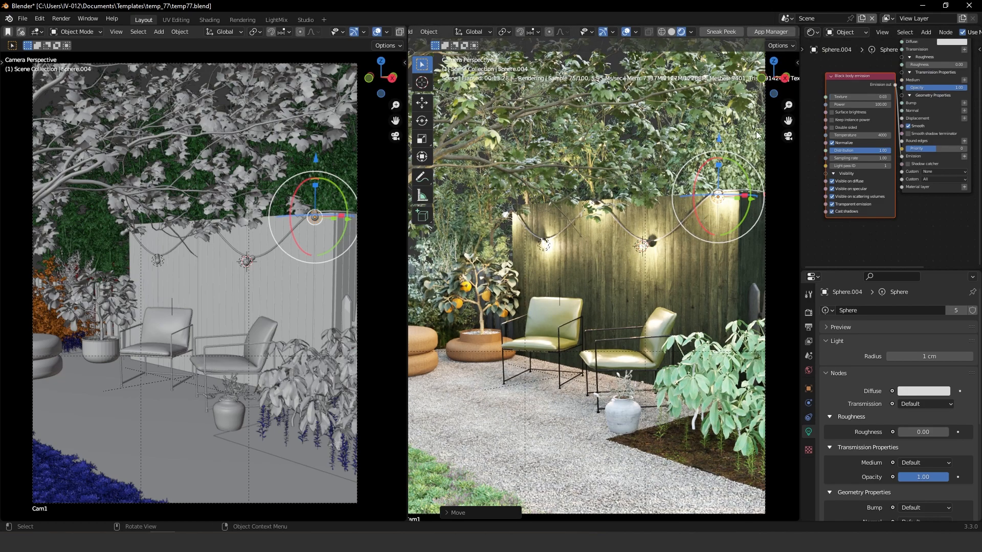
left_click(812, 33)
left_click(517, 105)
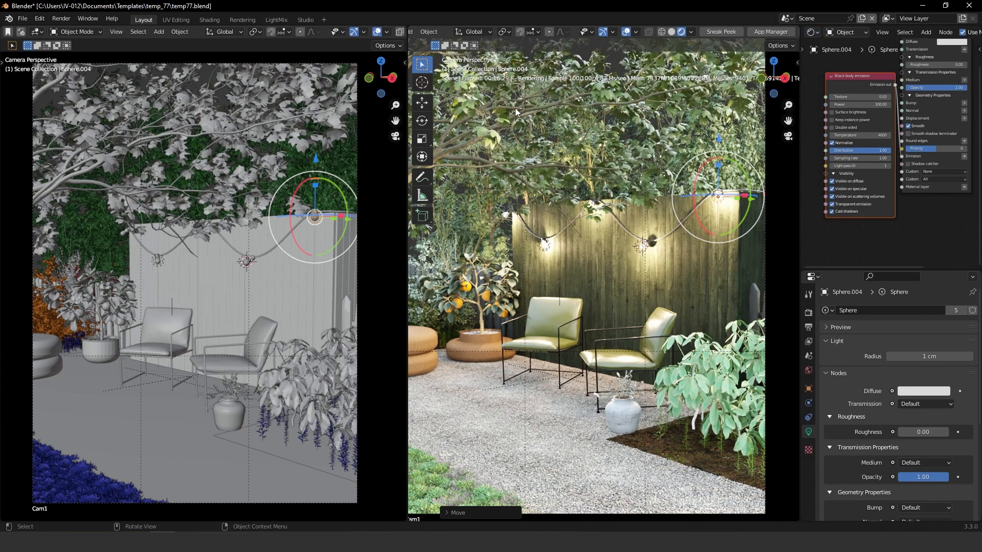
left_click(812, 33)
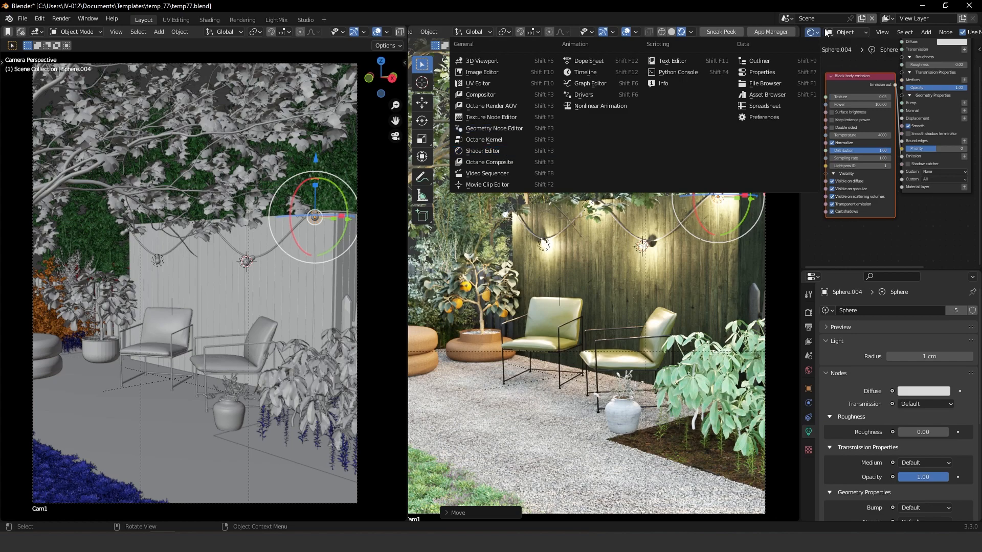
left_click(839, 35)
left_click(840, 34)
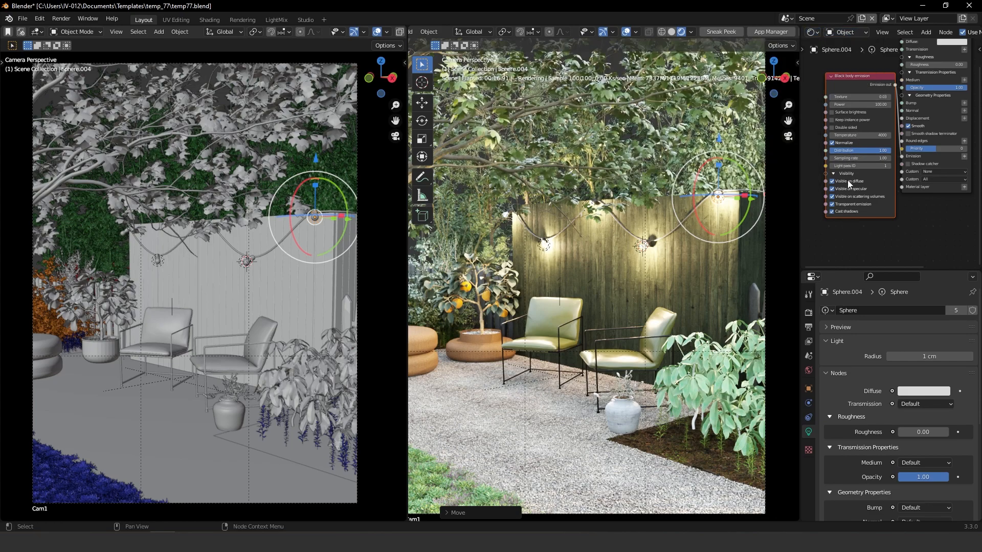
left_click(839, 31)
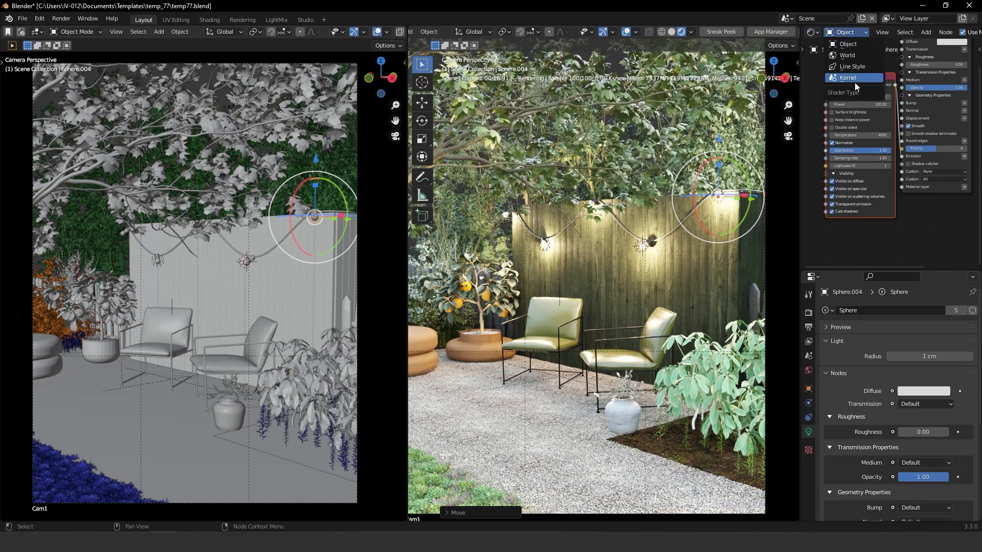
left_click(852, 83)
middle_click_drag(866, 118, 923, 126)
key("a")
key("KP_Decimal")
scroll(924, 127, "up", 4)
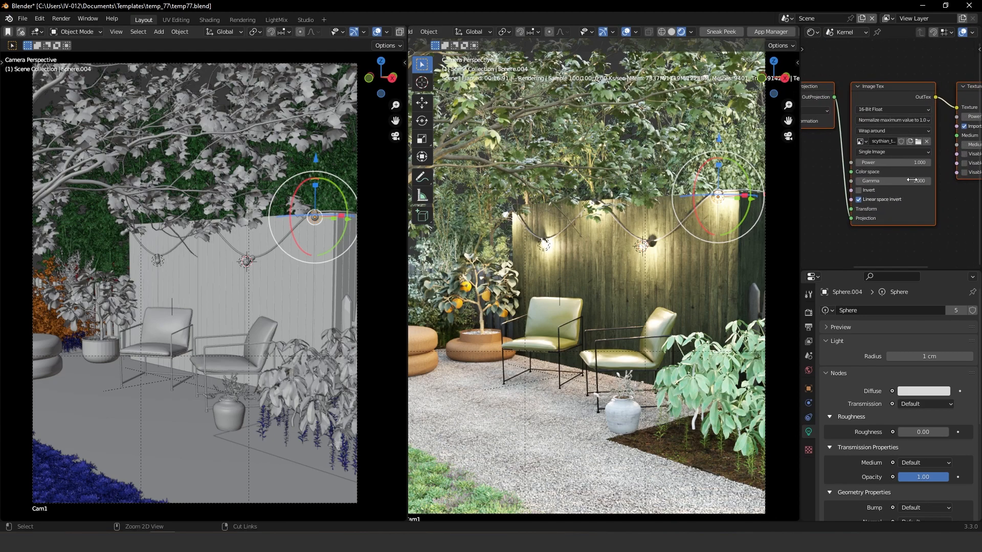
Step: Lower the Texture Environment power to 0.1 and check the darkened scene with the viewport overlays hidden
left_click(892, 165)
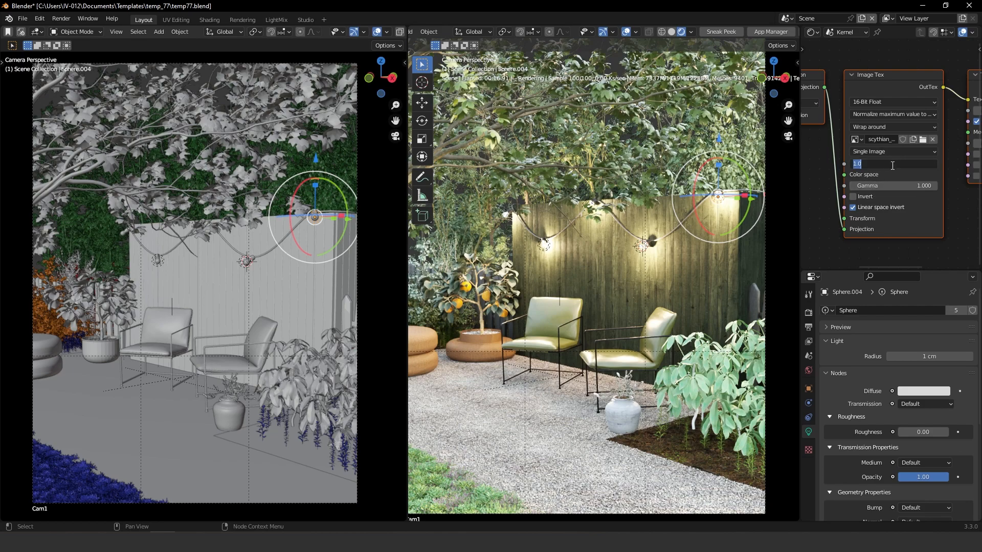
left_click(950, 204)
left_click(951, 202)
middle_click_drag(957, 184, 817, 187)
left_click(862, 114)
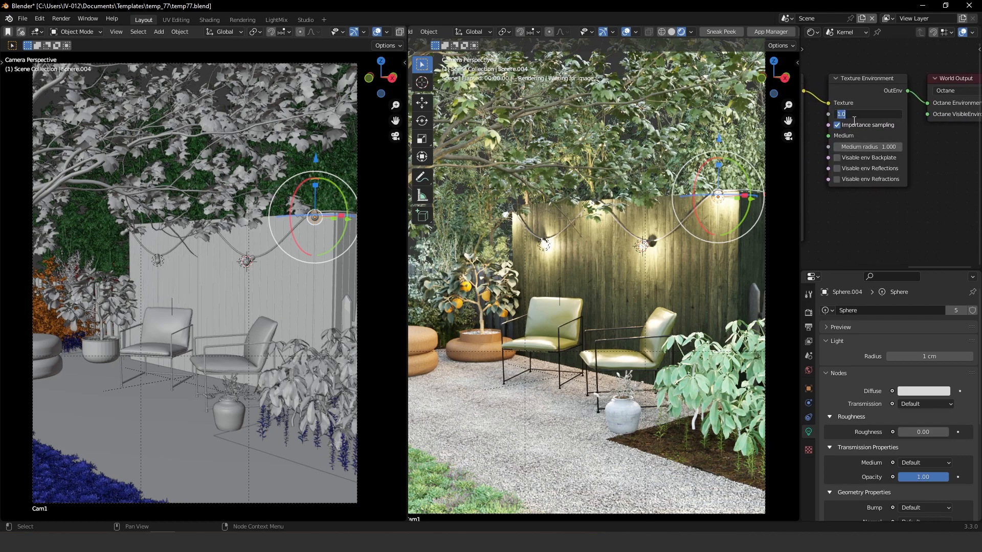
key("Return")
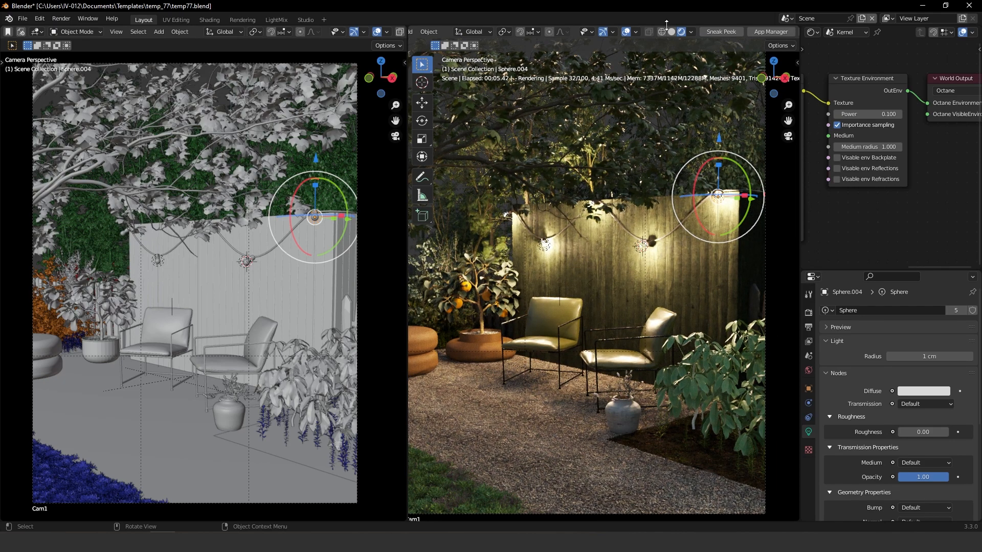
left_click(626, 32)
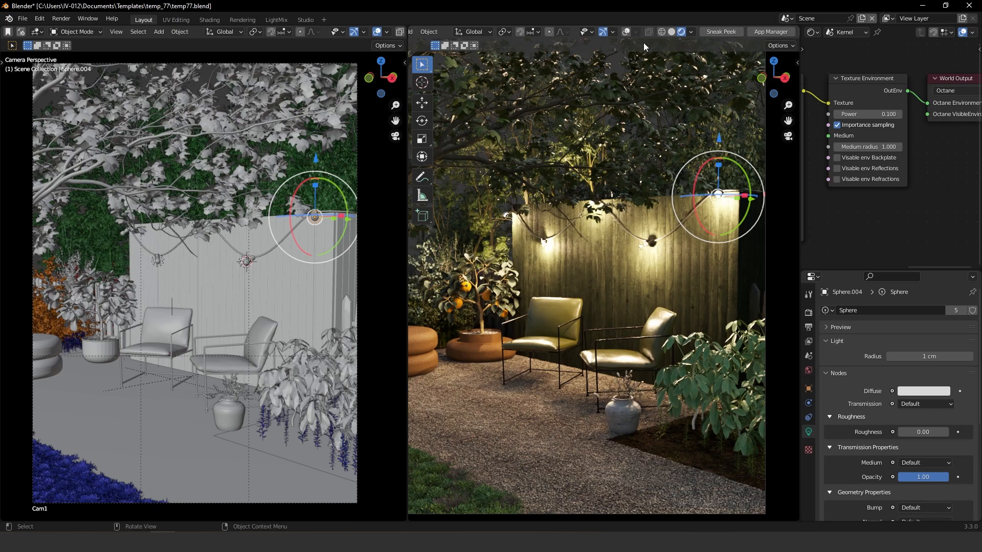
left_click(626, 33)
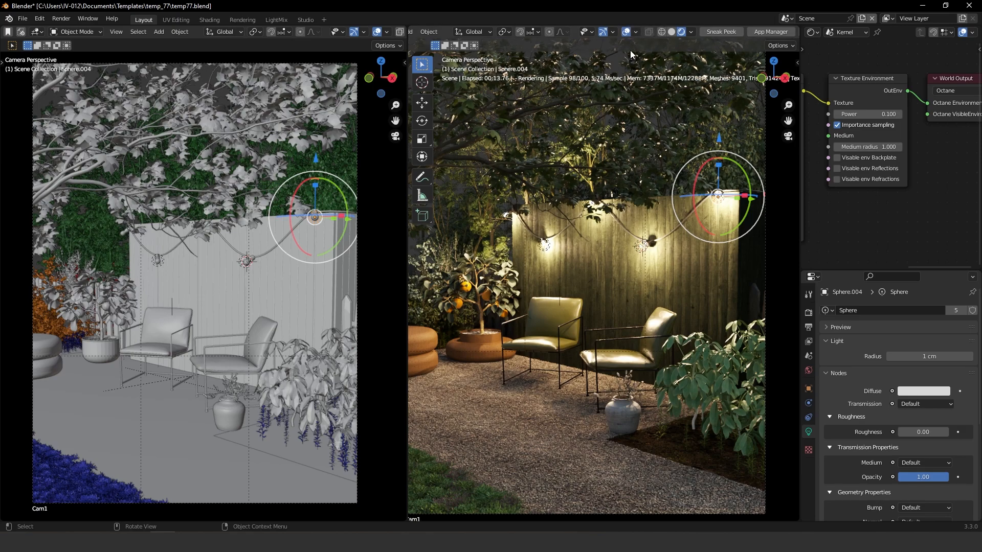
Step: Restore the Texture Environment power to 1 and switch the node editor back to the Object shader type
left_click(870, 111)
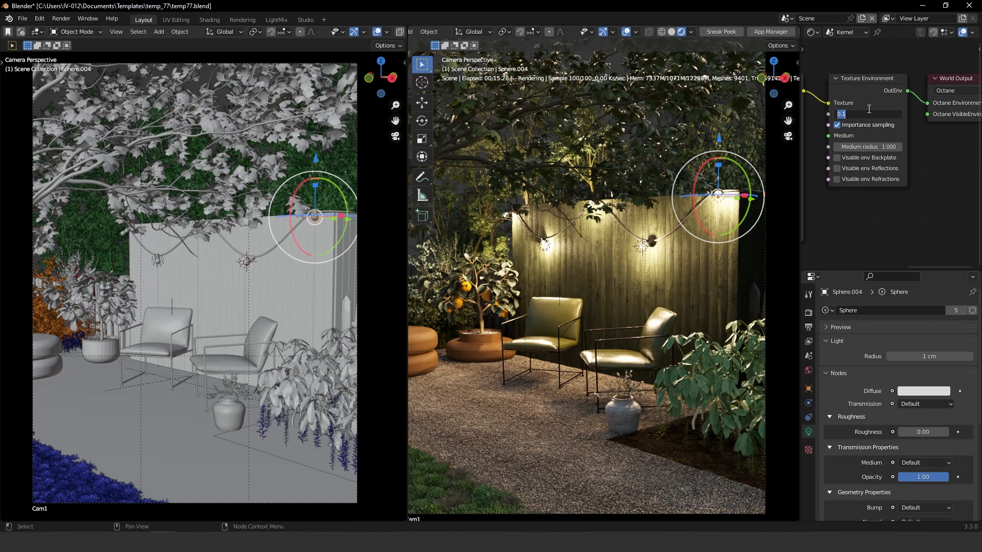
key("Return")
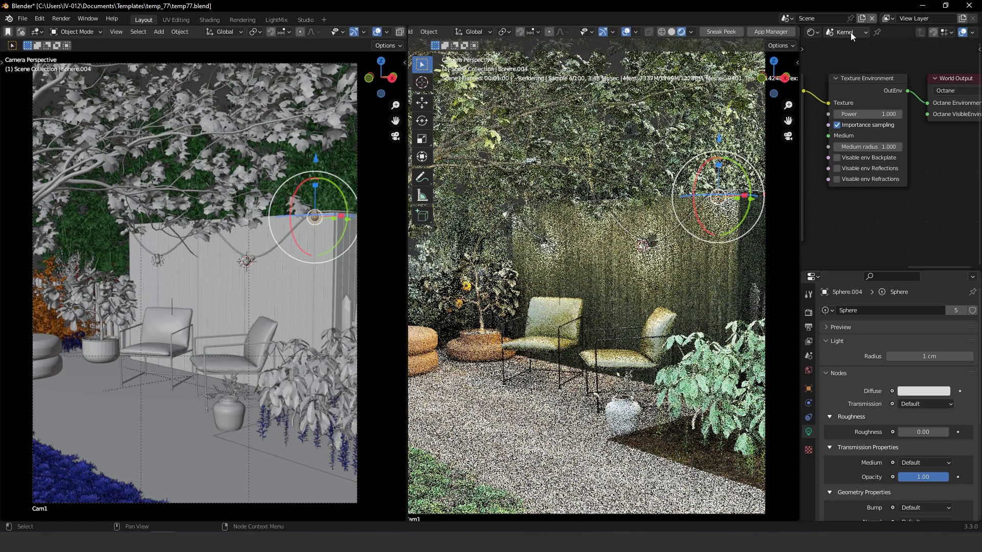
left_click(850, 32)
left_click(847, 44)
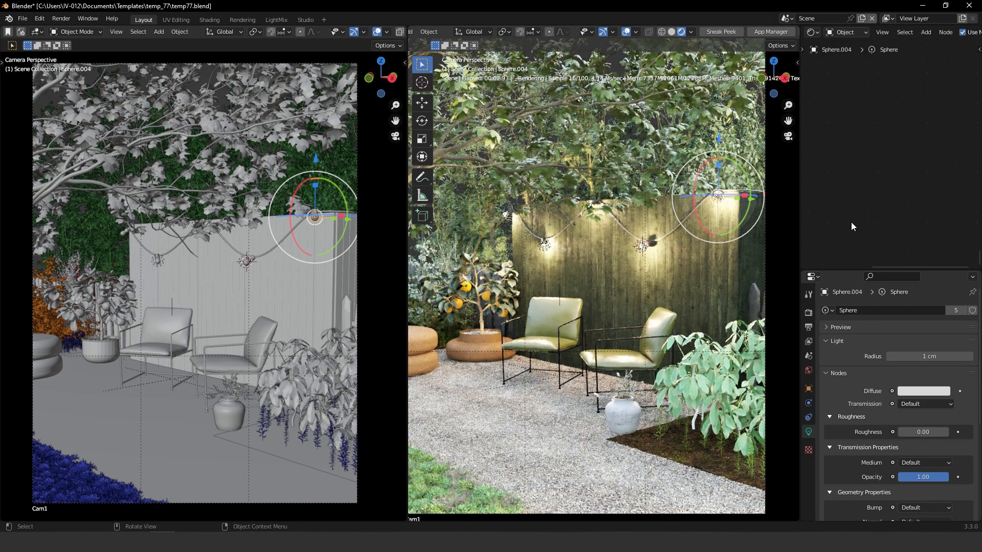
Step: Frame the sphere light's nodes and try Black body emission power values of 20 and 10
key("Home")
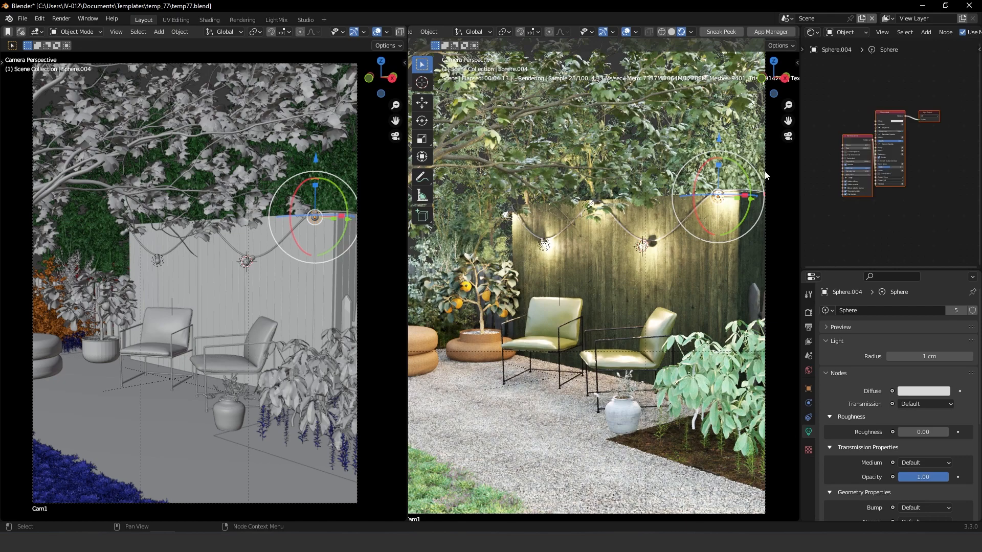
middle_click_drag(880, 124, 939, 118, "ctrl")
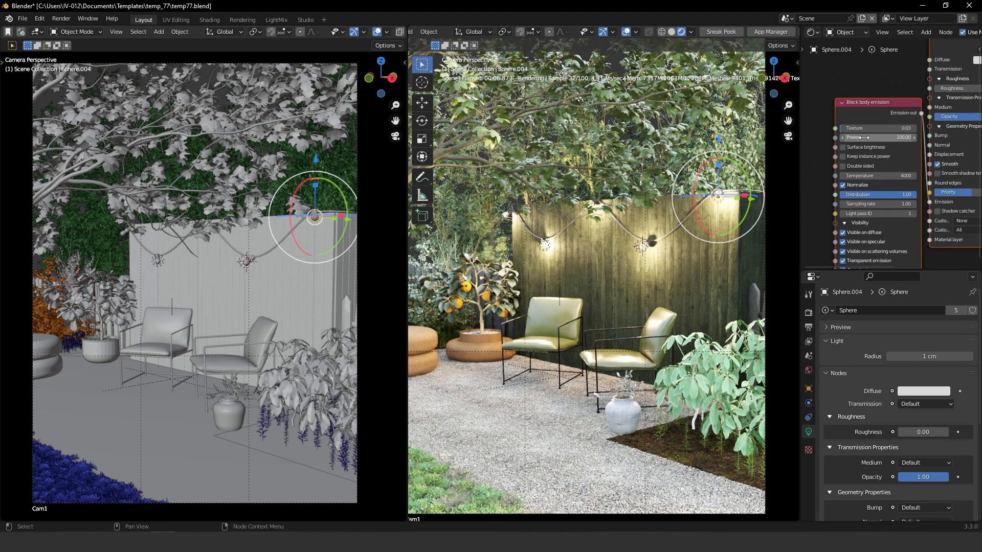
left_click(865, 138)
type("20")
key("Return")
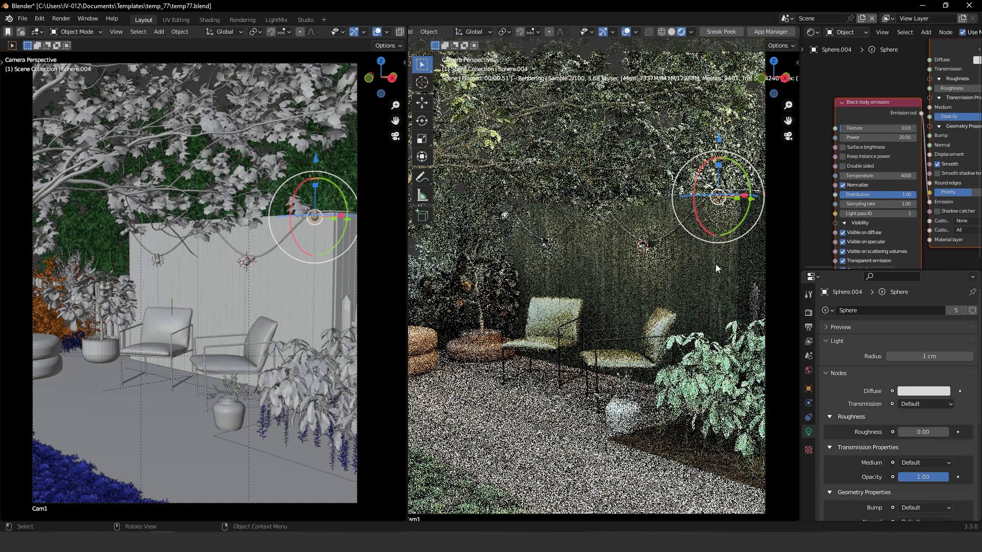
left_click(880, 140)
type("10")
key("Return")
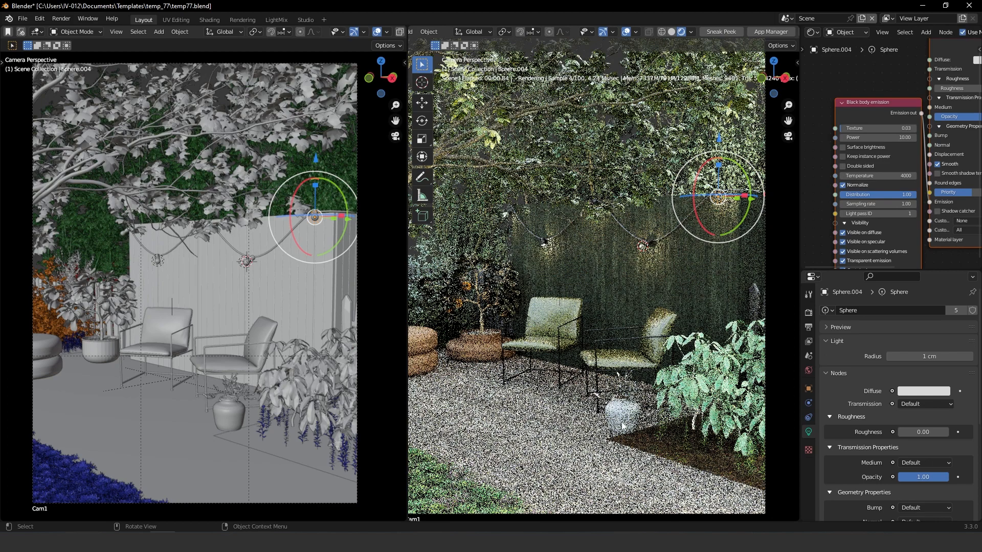
Step: Set the sphere light's Black body emission power to 5
left_click(878, 135)
type("5")
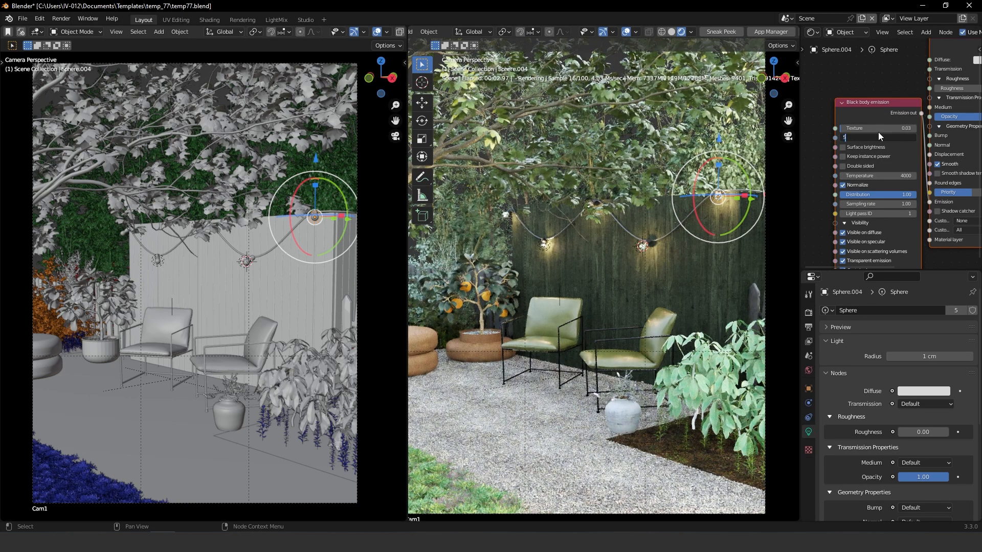
key("Return")
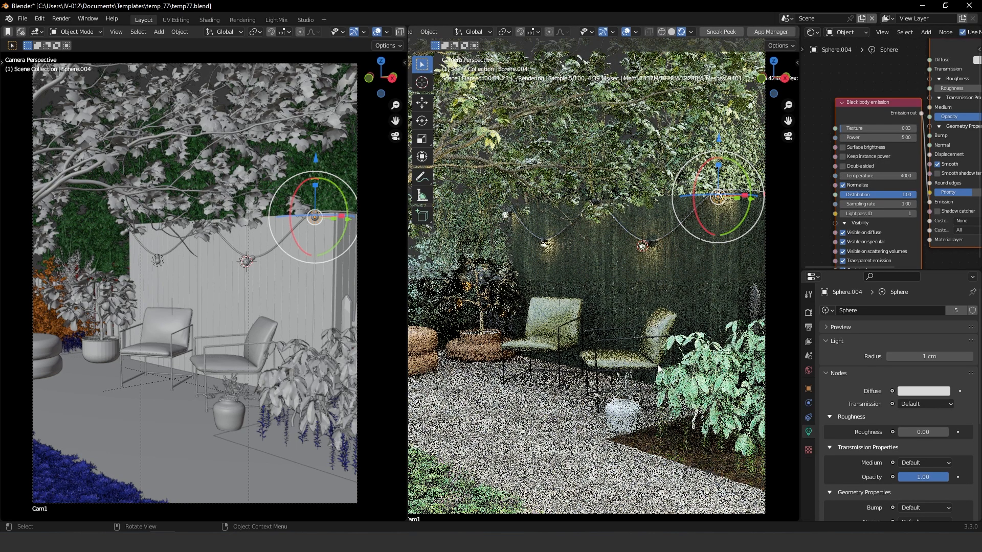
key("n")
key("n")
key("n")
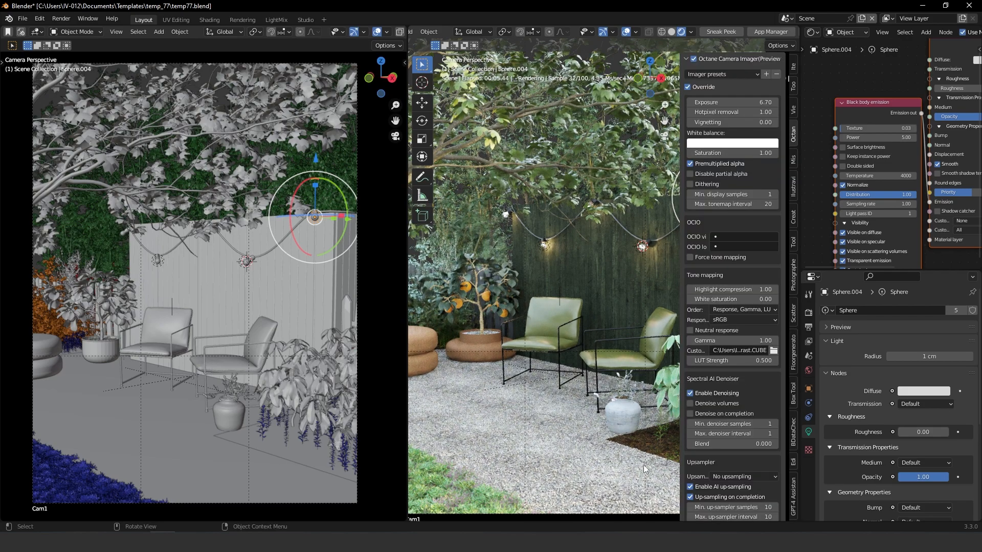
key("n")
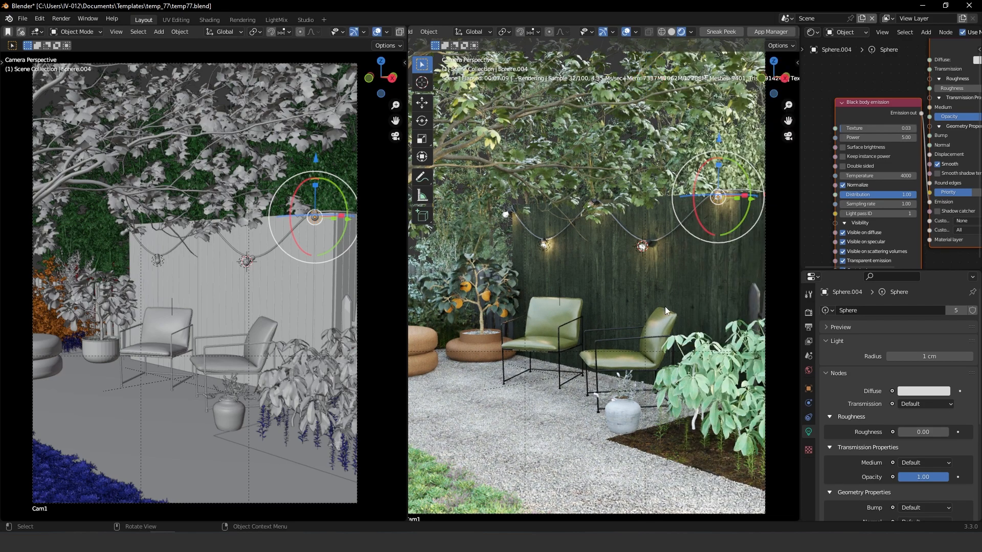
Step: Hide the viewport overlays and inspect the rendered bulbs above the chairs up close
left_click(656, 367)
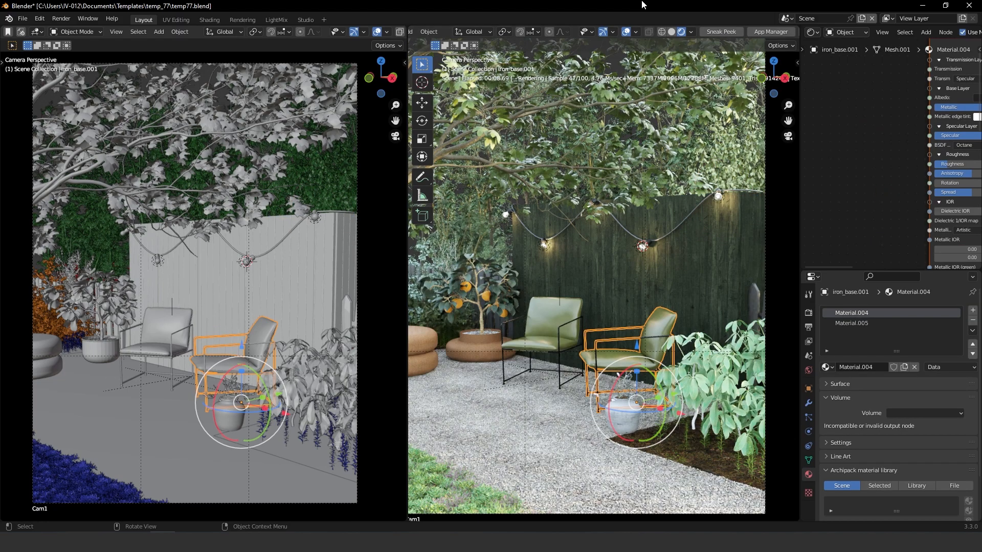
left_click(626, 32)
scroll(704, 127, "up", 5)
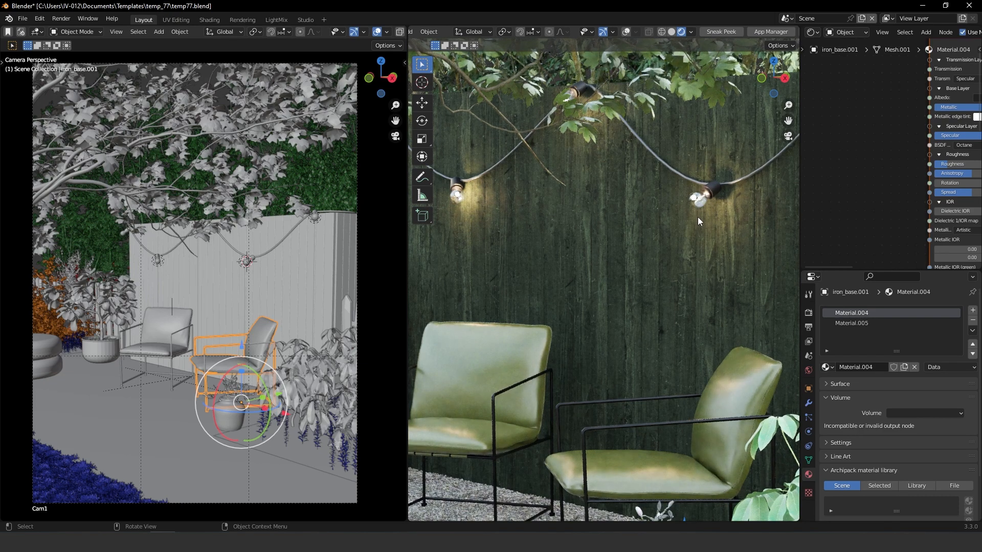
left_click(695, 215)
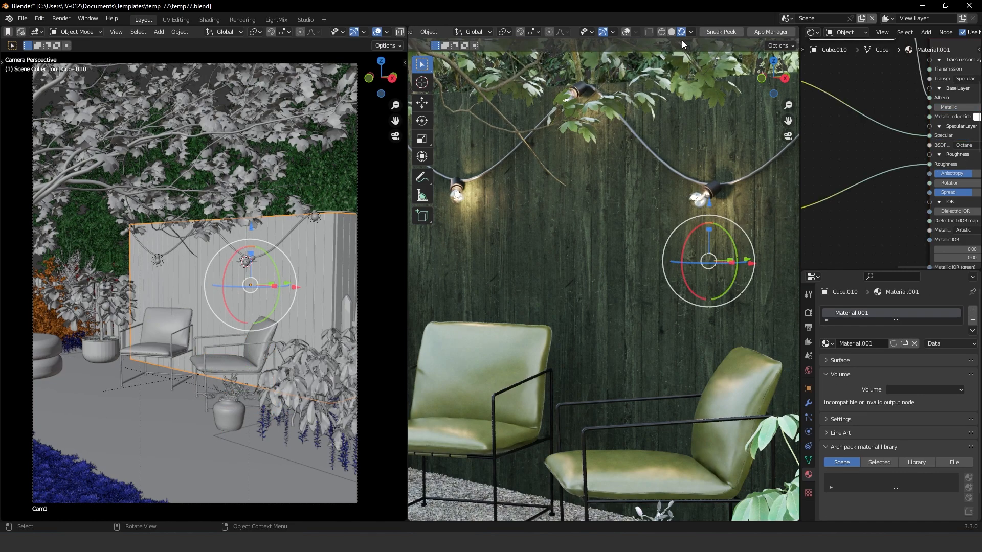
Step: Switch the viewport to solid shading with overlays shown and select the sphere light in the bulb above the chair nearest the potted orange tree
left_click(672, 31)
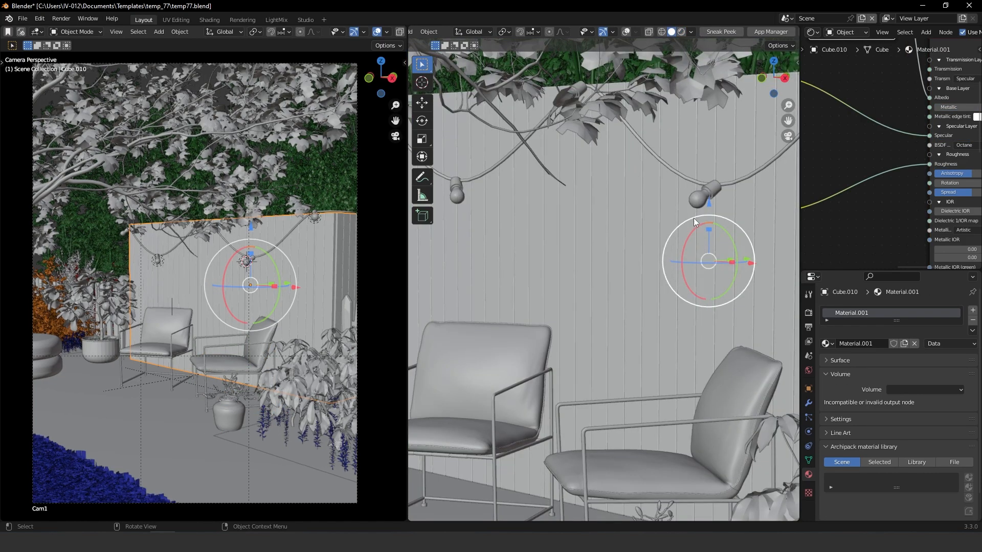
scroll(706, 207, "up", 3)
left_click(626, 32)
middle_click_drag(705, 196, 621, 268, "ctrl")
mouse_move(701, 173)
middle_mouse_down()
mouse_move(645, 247)
mouse_move(701, 158)
mouse_move(627, 185)
mouse_move(696, 173)
middle_mouse_up()
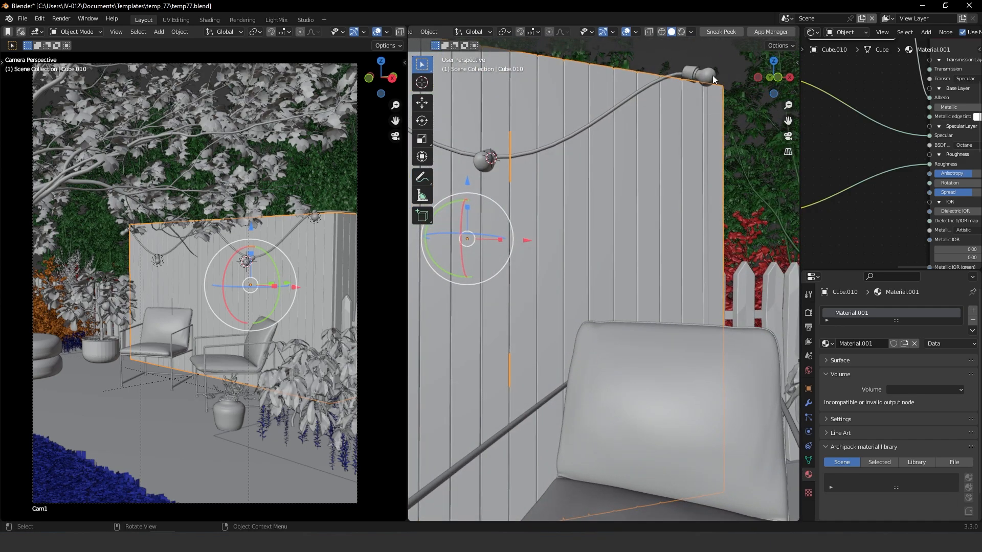
left_click(708, 101)
left_click(705, 114)
left_click(706, 107)
middle_click_drag(707, 118, 645, 350)
scroll(645, 350, "down", 5)
middle_click_drag(570, 379, 569, 305)
left_click(574, 301)
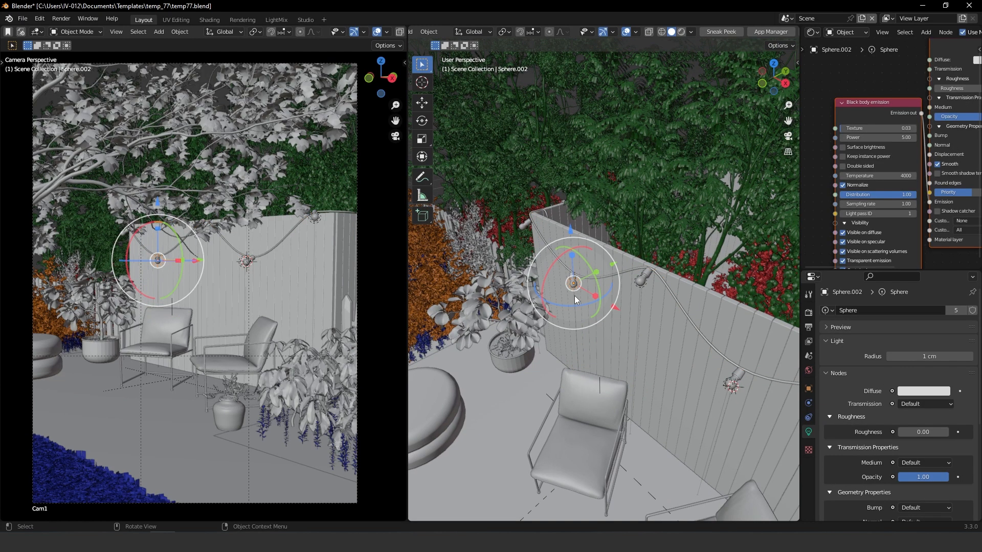
Step: Set the light's Diffuse material opacity to 0 and turn off Visible on specular in its Black body emission
middle_click_drag(919, 128, 852, 139)
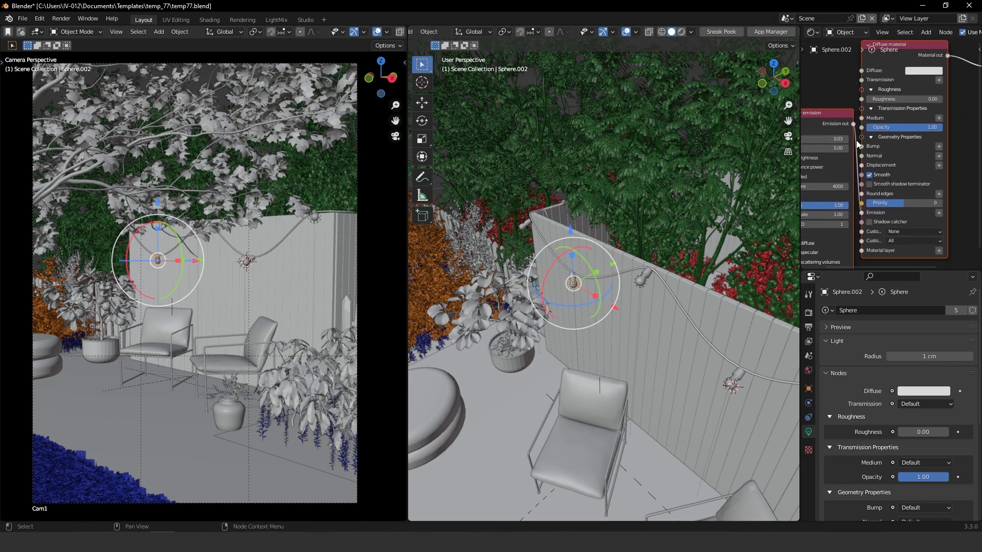
left_click_drag(913, 128, 801, 128)
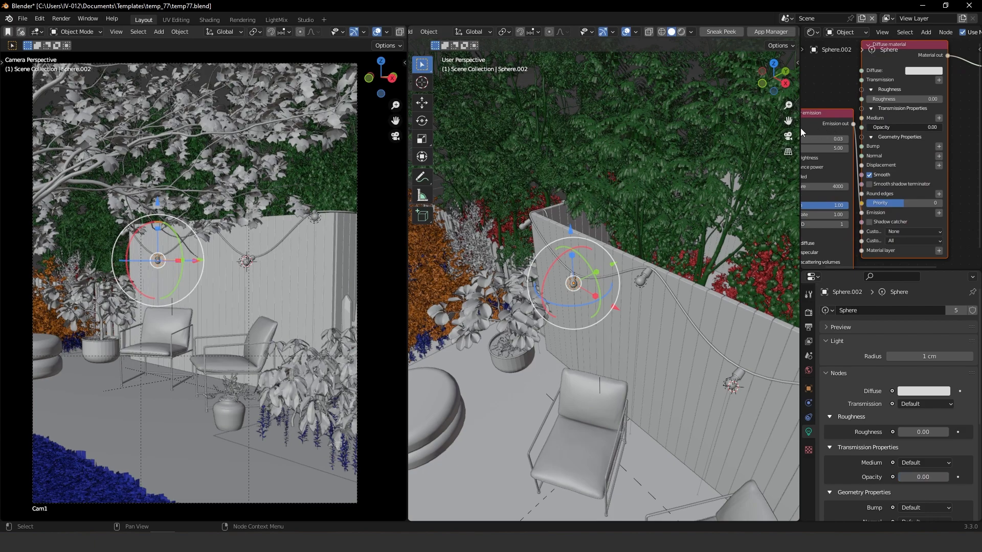
middle_click_drag(866, 192, 952, 139)
middle_click_drag(897, 183, 896, 172, "ctrl")
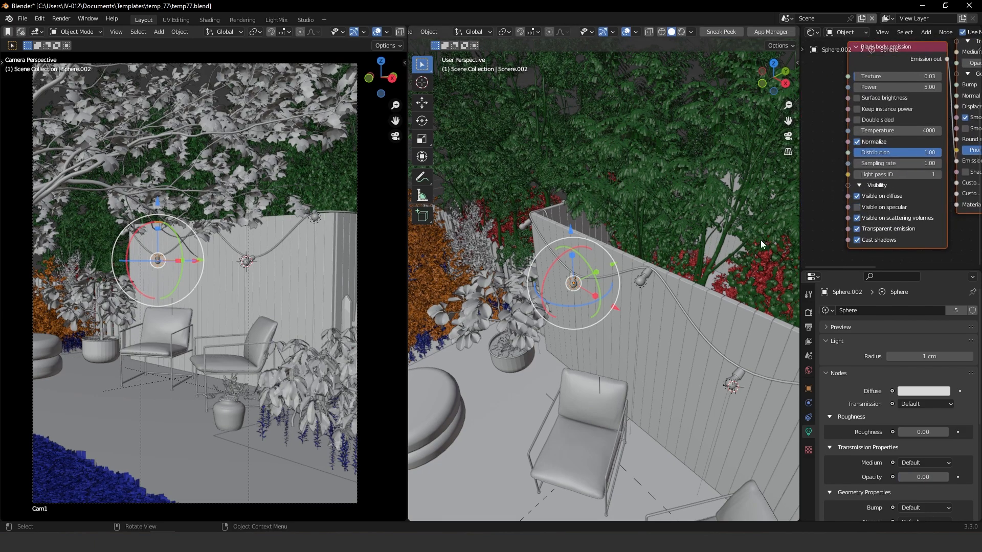
Step: Return to the camera view and examine the bulbs in rendered shading with the overlays hidden
key("KP_0")
key("KP_Decimal")
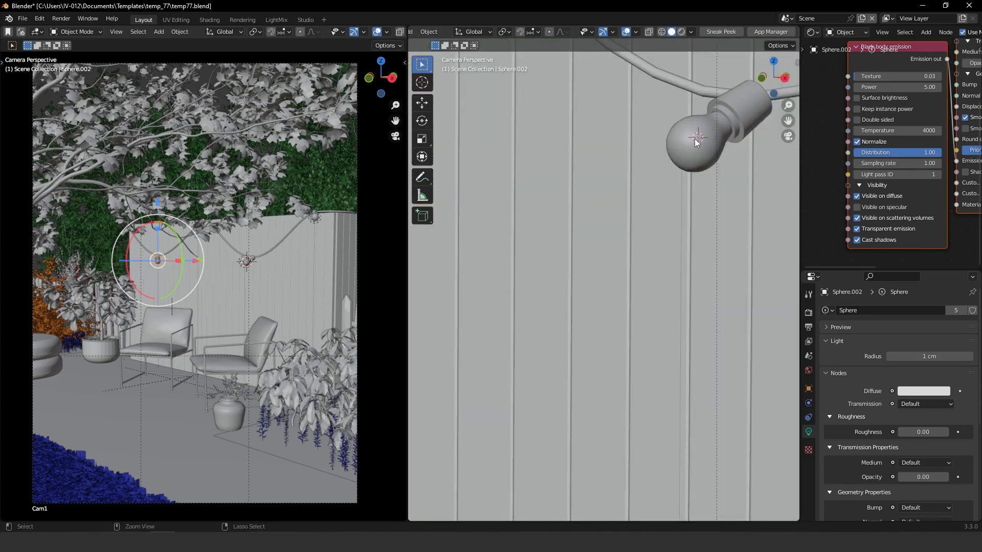
scroll(695, 138, "down", 7)
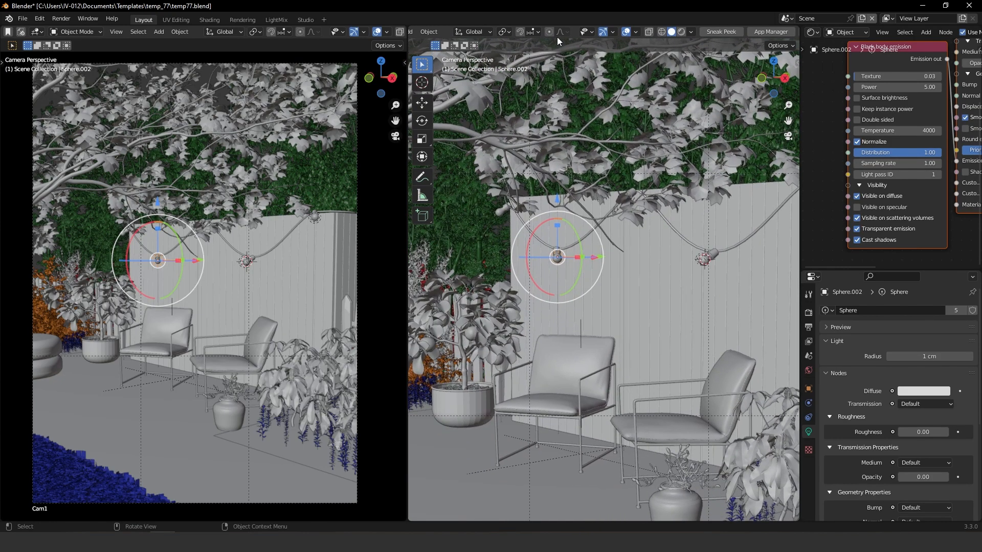
left_click(680, 32)
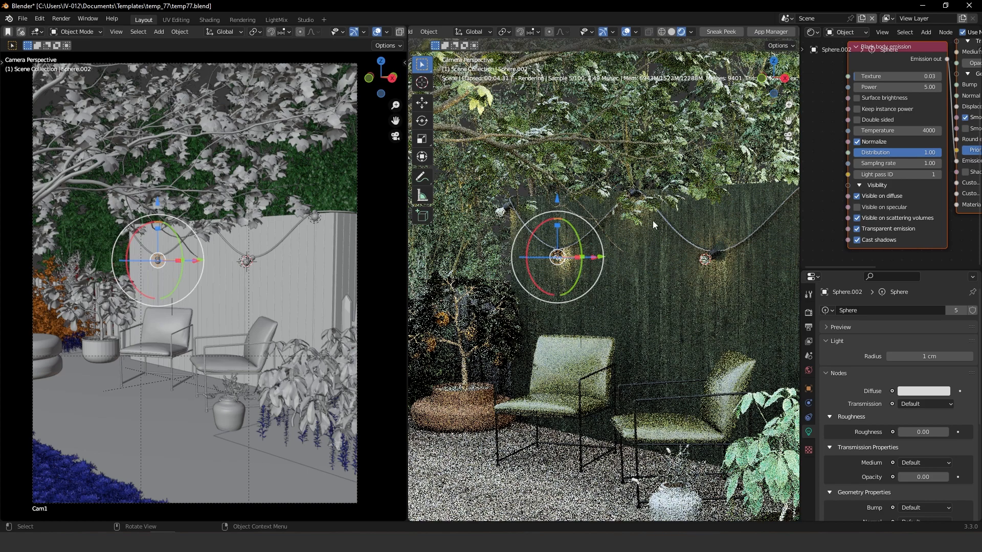
left_click(625, 32)
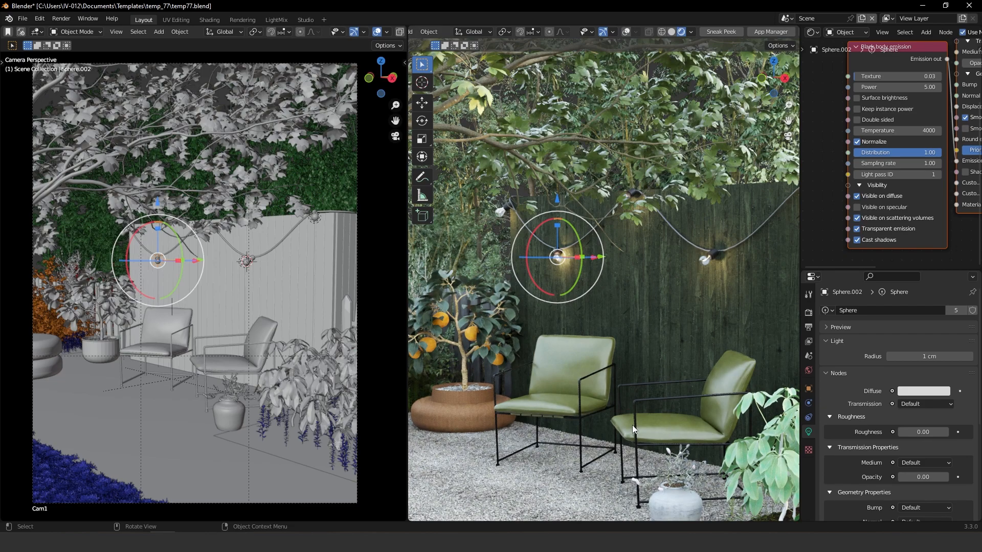
Step: Switch the viewport to solid shading with overlays shown and select the rim of the orange tree's pot
left_click(467, 419)
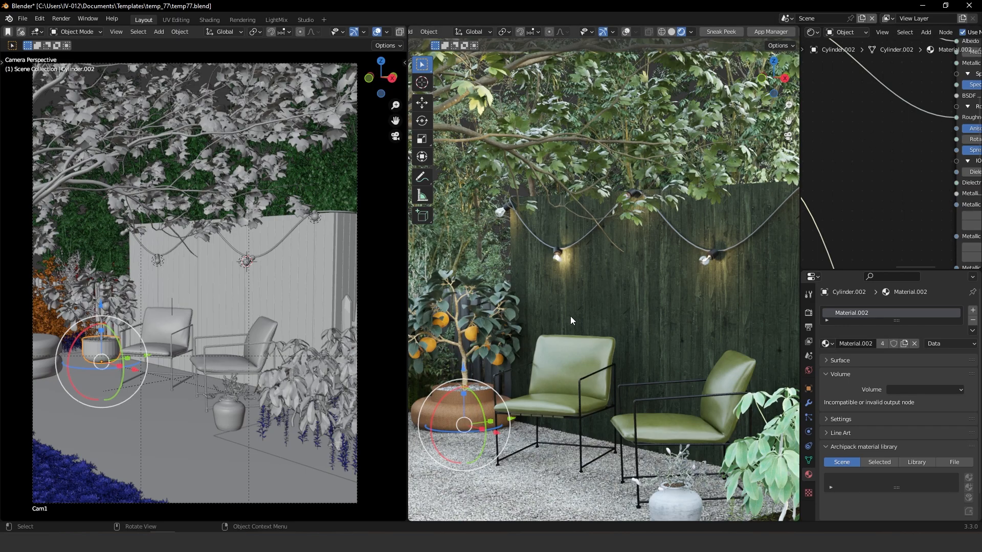
middle_click_drag(524, 364, 632, 311, "shift")
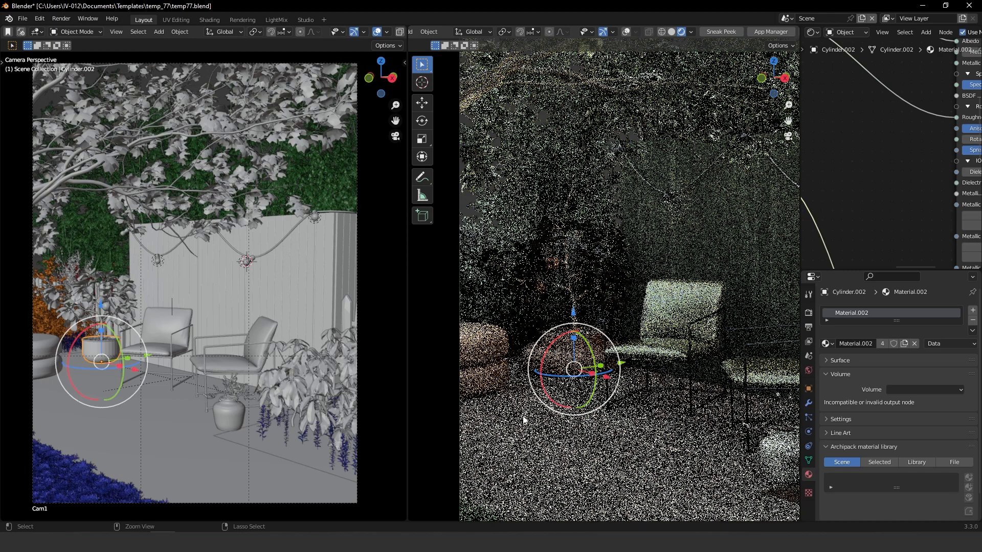
middle_click_drag(523, 421, 560, 390, "ctrl")
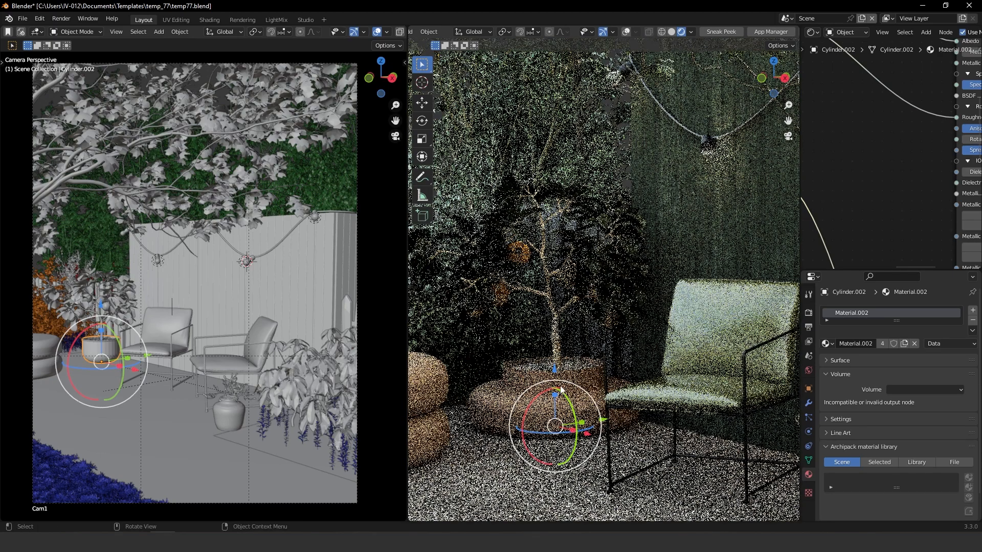
left_click(671, 32)
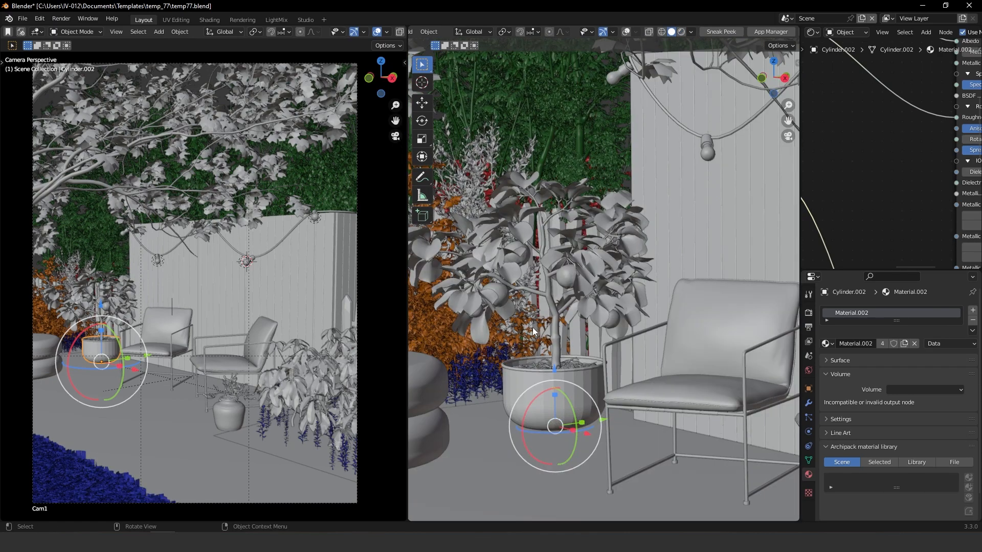
left_click(520, 371)
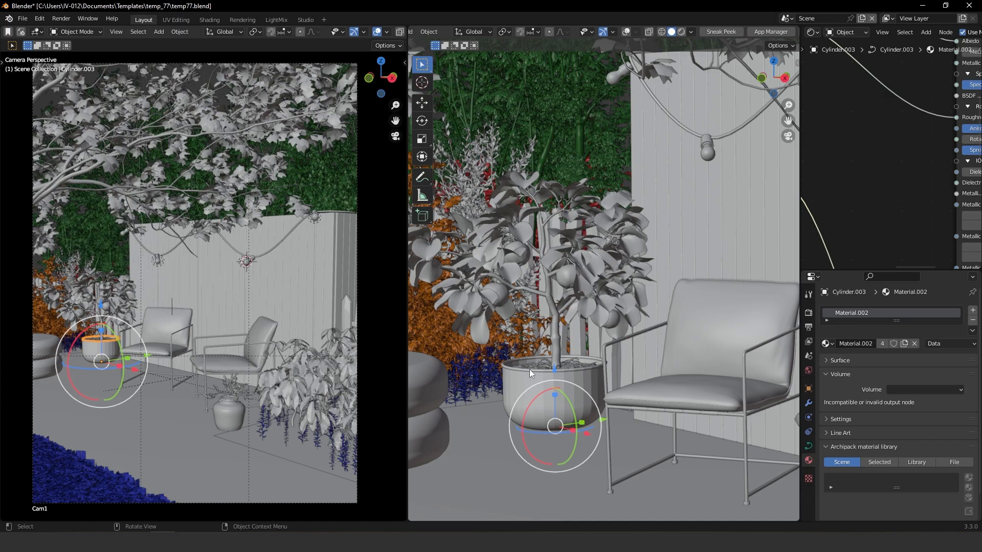
scroll(906, 128, "down", 3)
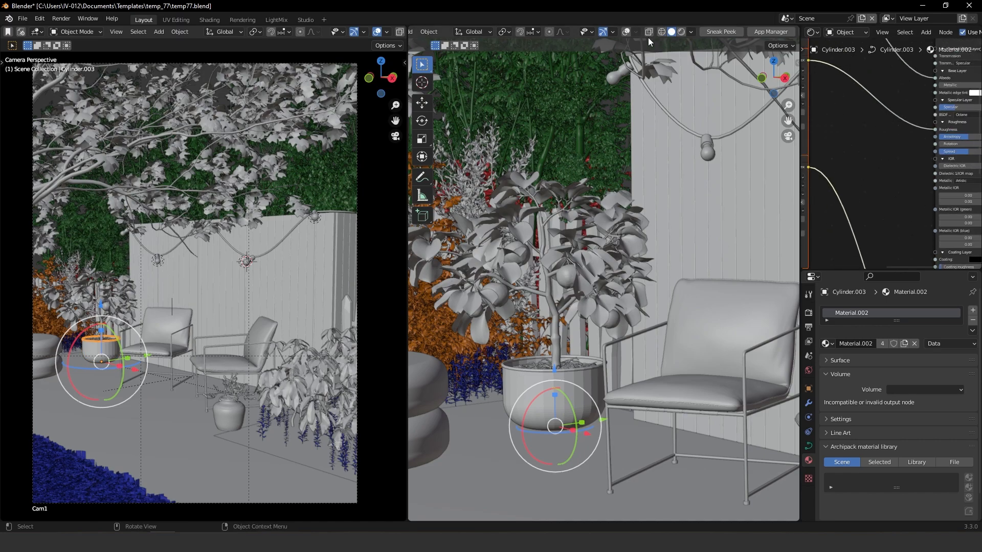
left_click(626, 32)
scroll(542, 408, "up", 3)
middle_click_drag(542, 408, 557, 371, "shift")
left_click(557, 369)
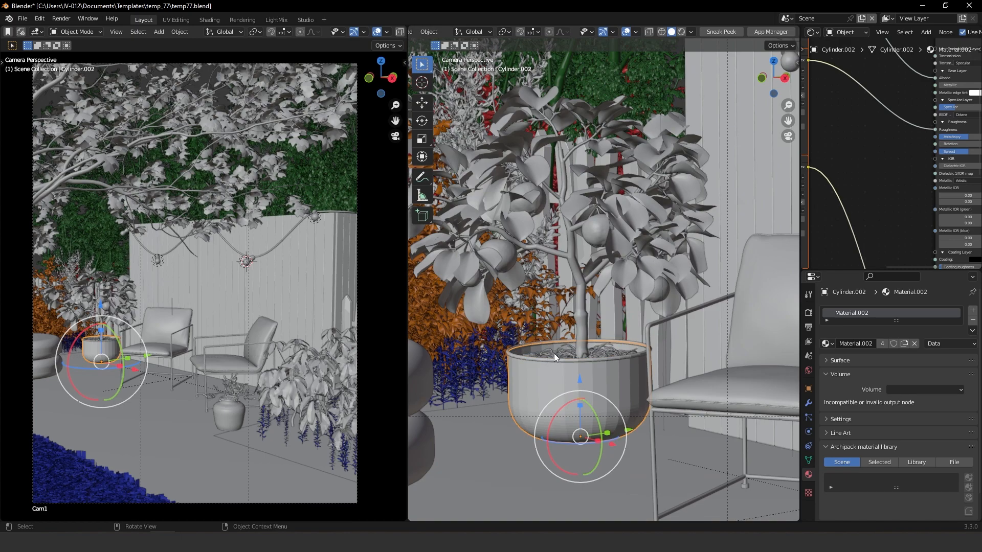
left_click(549, 365)
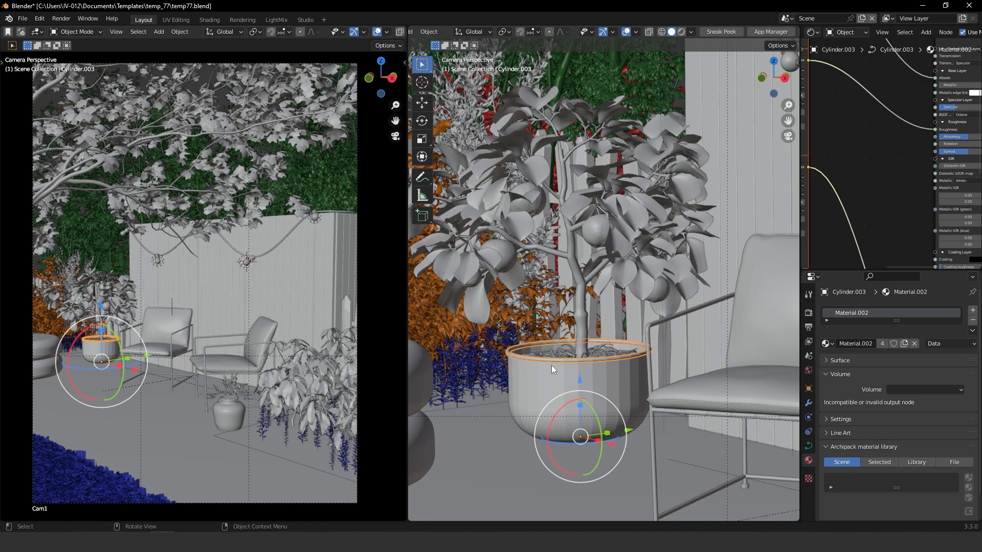
Step: Apply the pot rim's object transform and give the rim its own single-user copy of the pot material
key("ctrl+a")
left_click(535, 390)
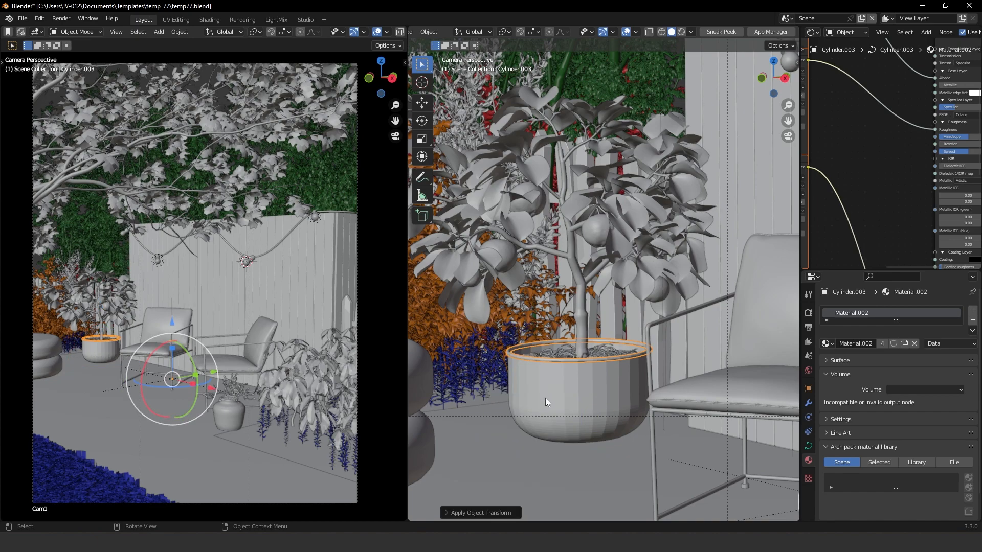
left_click(904, 344)
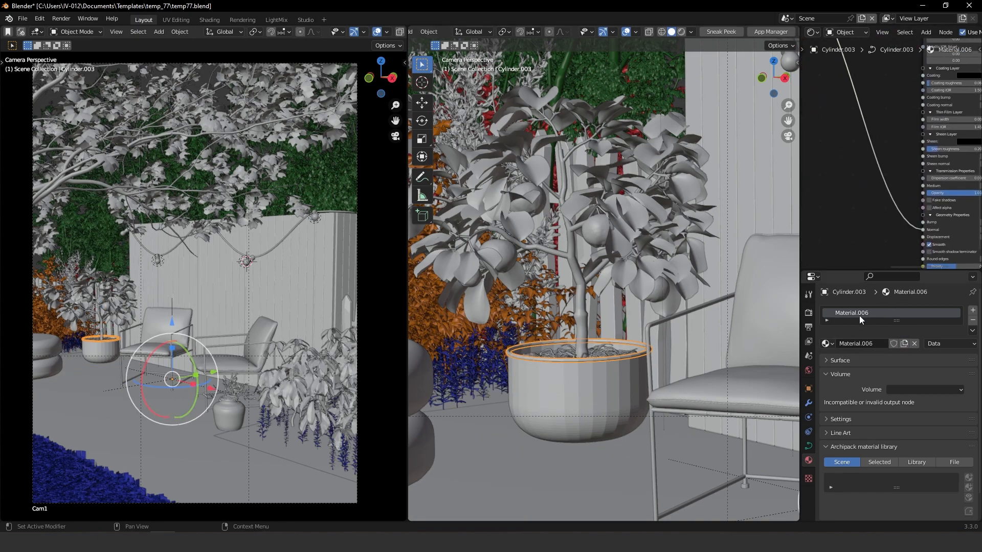
middle_click_drag(862, 209, 870, 160)
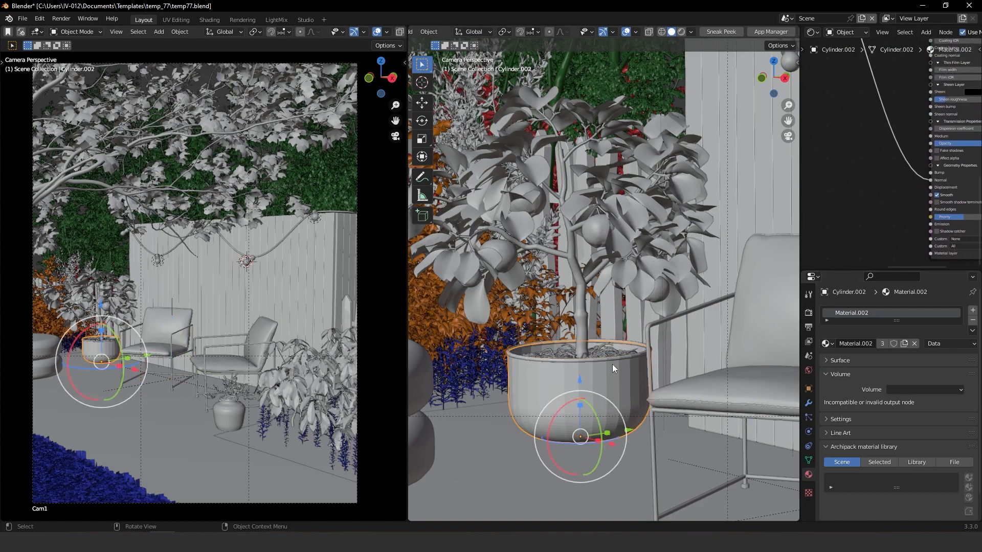
scroll(905, 198, "down", 3)
middle_click_drag(905, 198, 906, 202, "ctrl")
middle_click_drag(907, 152, 946, 272)
middle_click_drag(918, 122, 935, 86)
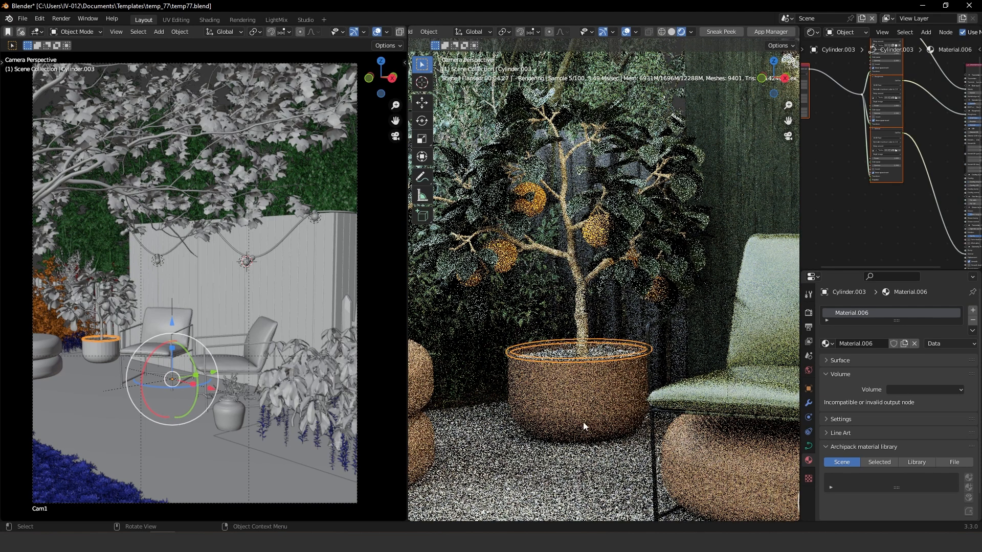
Step: Check the orange tree's pot in rendered shading, return to solid shading and run the Clear command
left_click(572, 408)
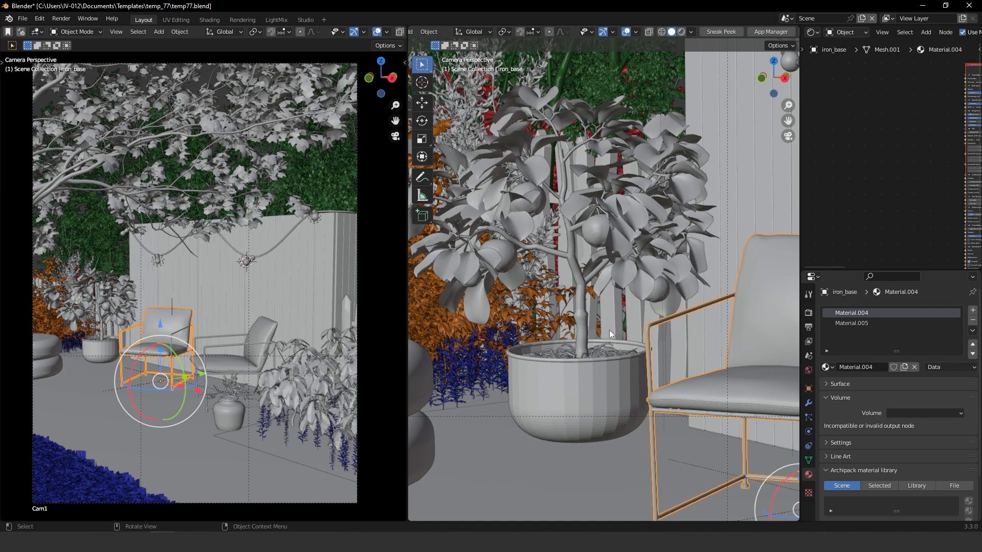
left_click(680, 32)
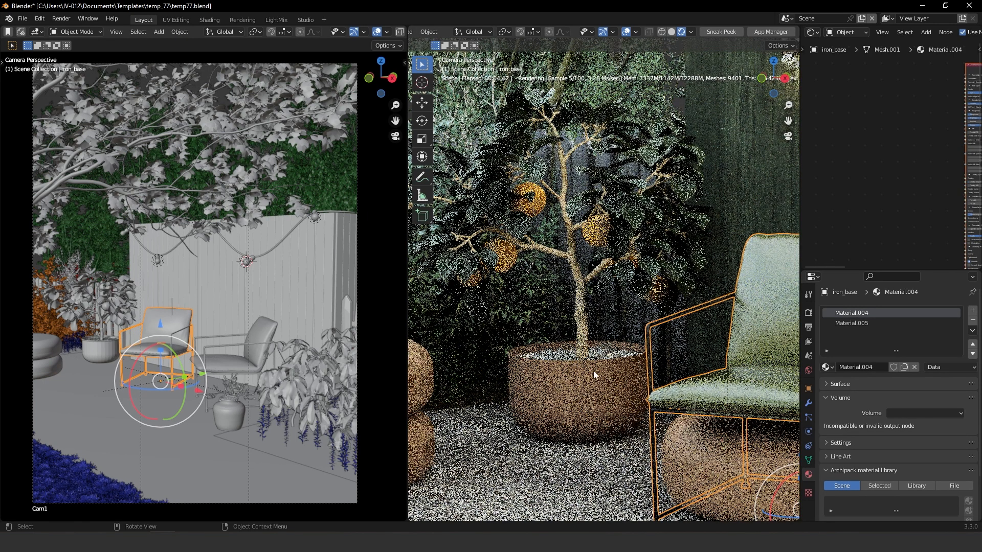
left_click(672, 33)
key("q")
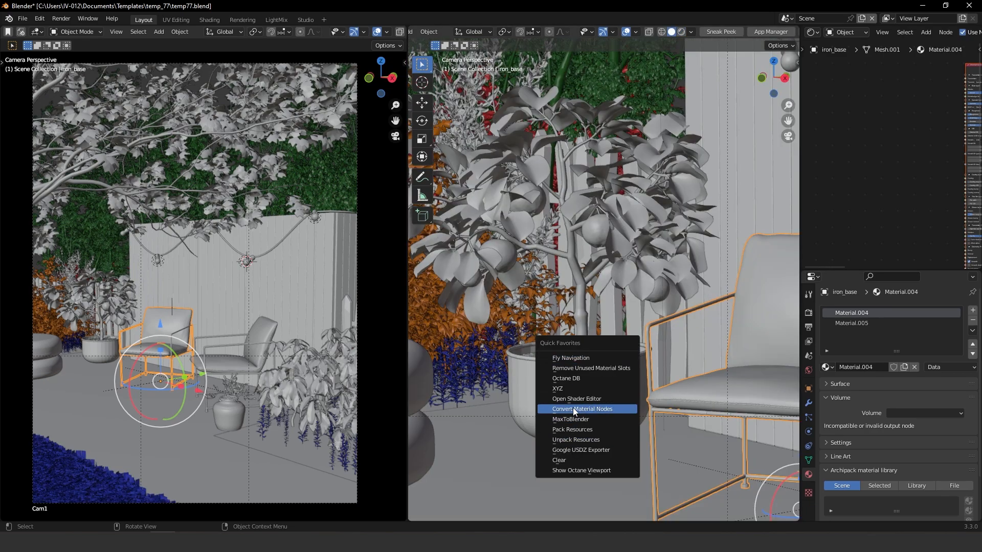
left_click(571, 460)
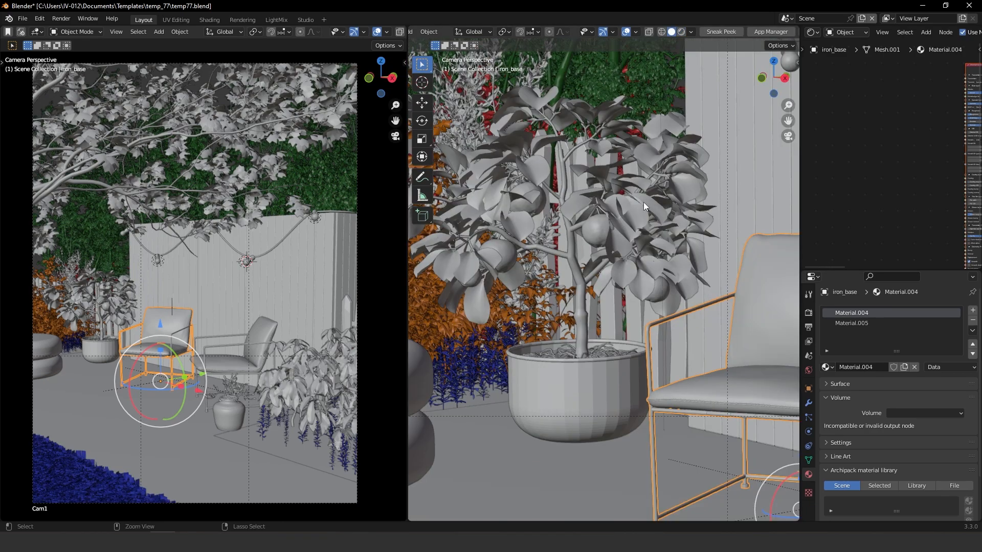
Step: Select the tree overhanging the chairs together with the three separate trees standing in a row outside the garden
scroll(658, 268, "down", 6)
middle_click_drag(714, 235, 579, 267, "shift")
key("Home")
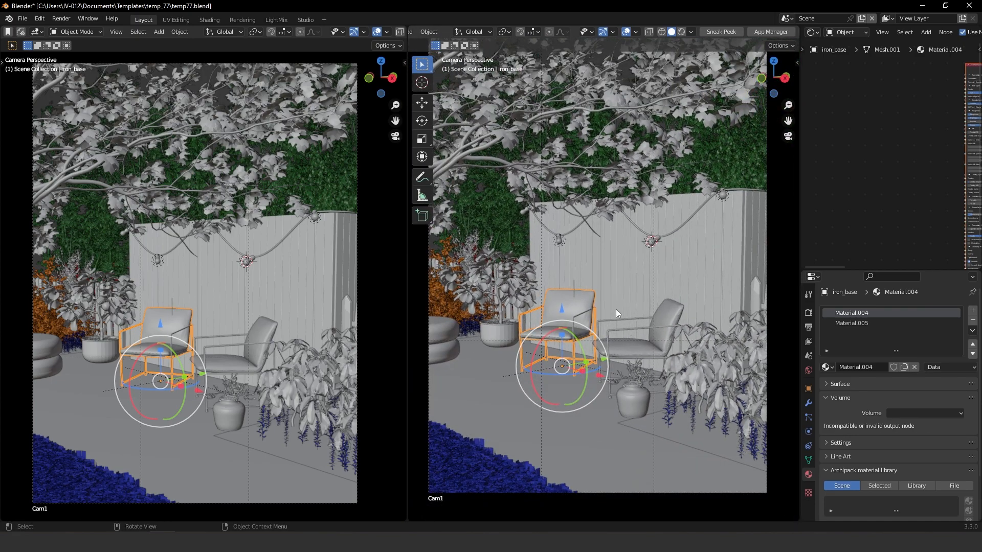
left_click(535, 182)
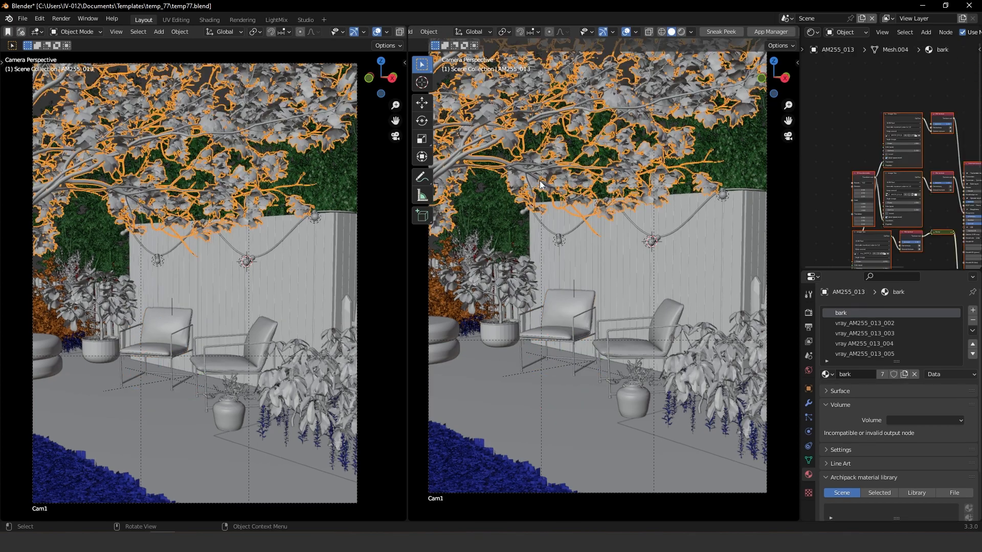
key("KP_Decimal")
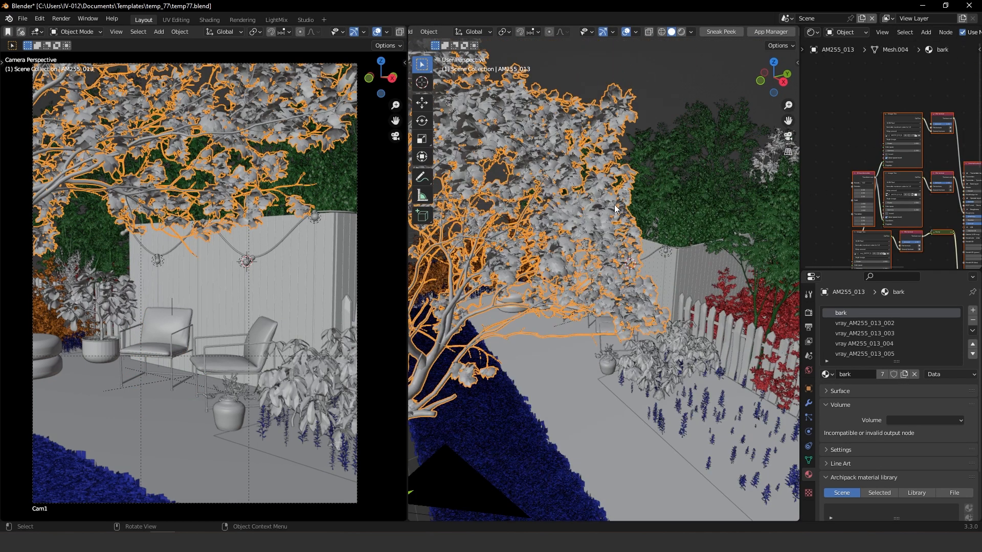
middle_click_drag(704, 171, 572, 272, "ctrl")
left_click(568, 299)
left_click(601, 281, "shift")
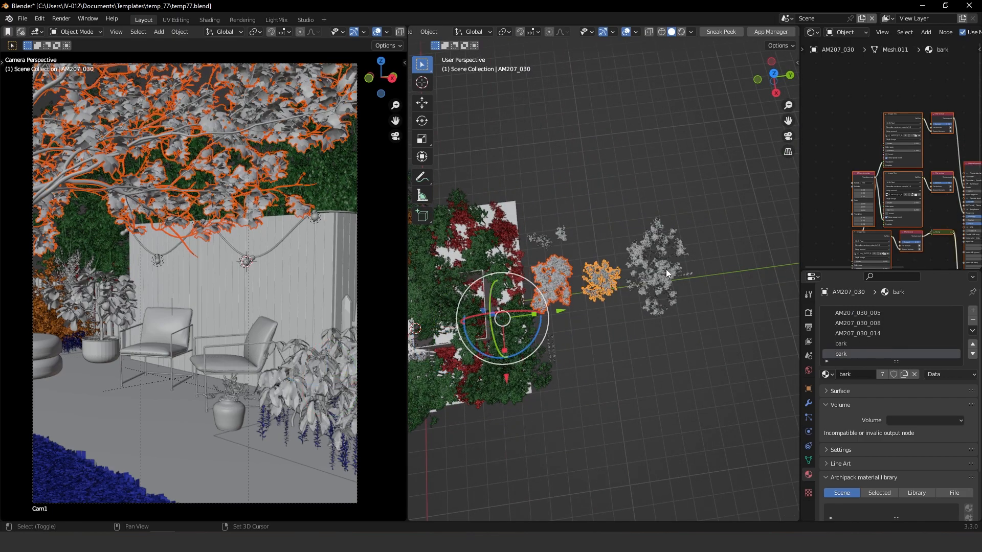
left_click(662, 284, "shift")
middle_click_drag(656, 303, 639, 225)
scroll(637, 239, "up", 4)
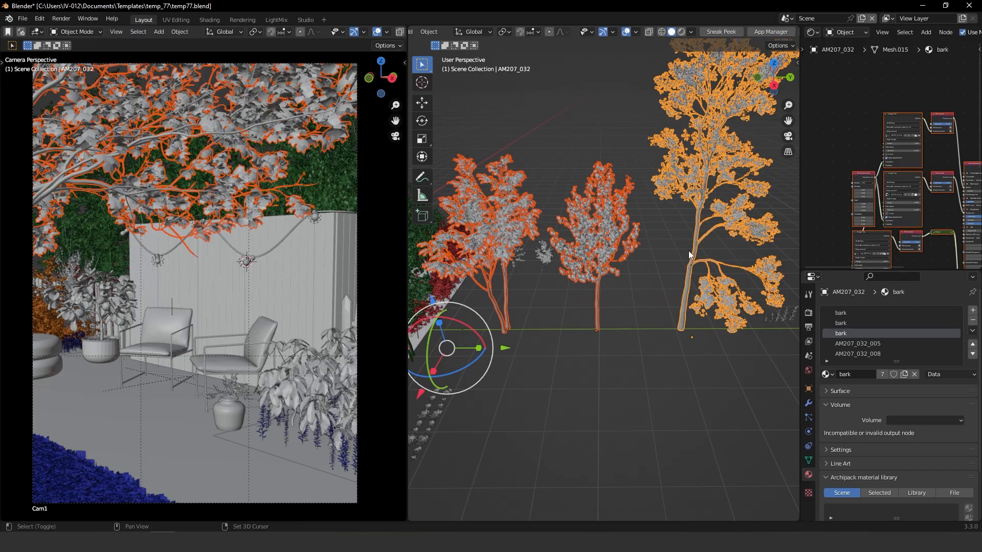
Step: Add the two small plants near the row of trees to the current tree selection
middle_click_drag(695, 252, 497, 261, "shift")
middle_click_drag(445, 312, 691, 307, "shift")
middle_click_drag(527, 288, 668, 327)
left_click(503, 372, "shift")
left_click(514, 404, "shift")
middle_click_drag(578, 410, 553, 326)
middle_click_drag(730, 311, 725, 287)
scroll(687, 320, "up", 3)
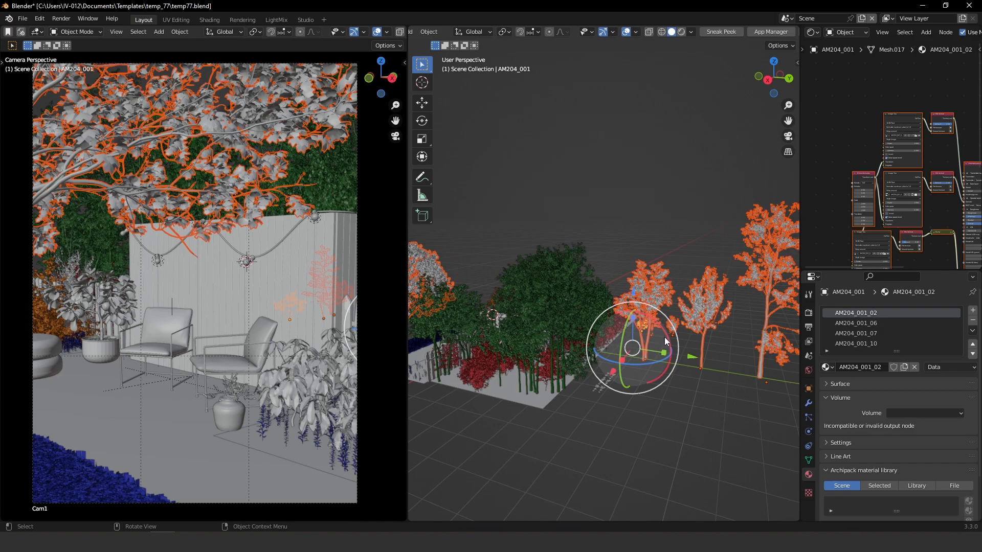
Step: Isolate the selected trees and plants in local view, deselect everything and inspect the large tree in rendered shading
key("KP_Divide")
middle_click_drag(530, 280, 558, 297)
scroll(560, 297, "up", 3)
middle_click_drag(596, 235, 750, 181, "shift")
key("alt+a")
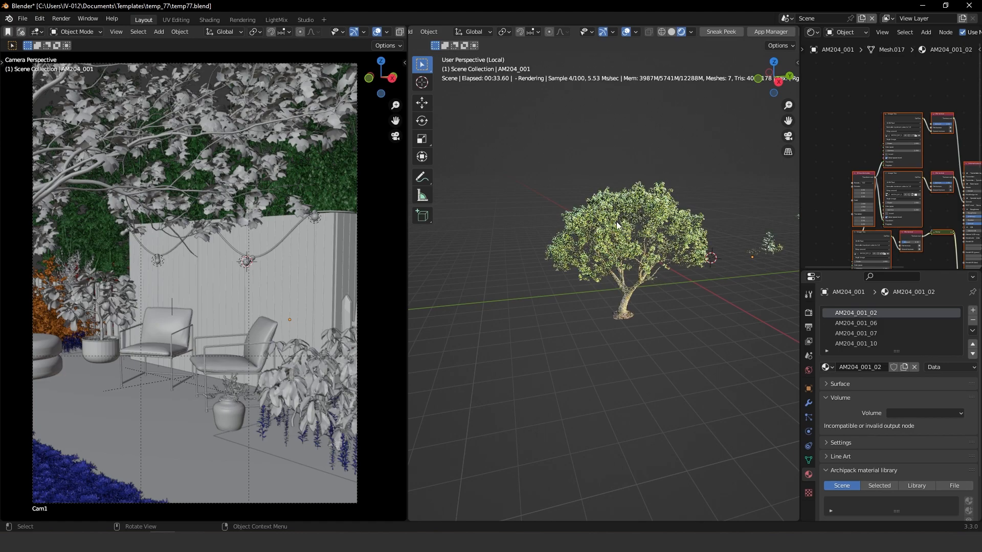
scroll(636, 221, "up", 5)
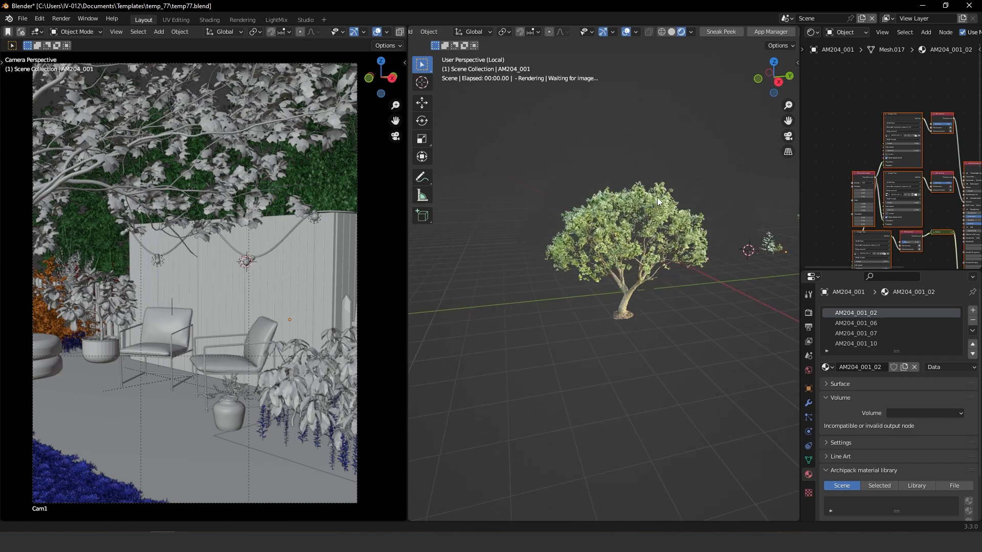
scroll(634, 218, "up", 4)
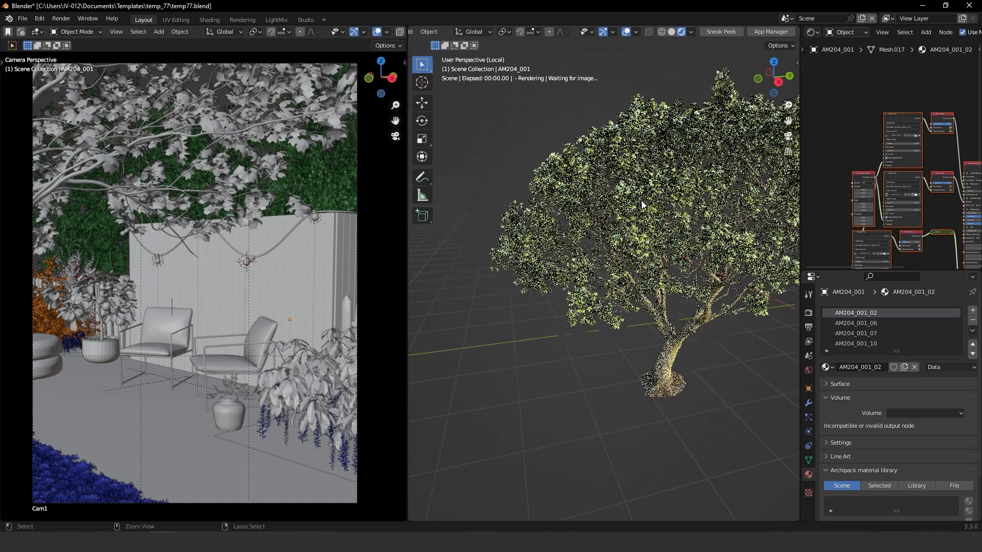
scroll(618, 220, "up", 5)
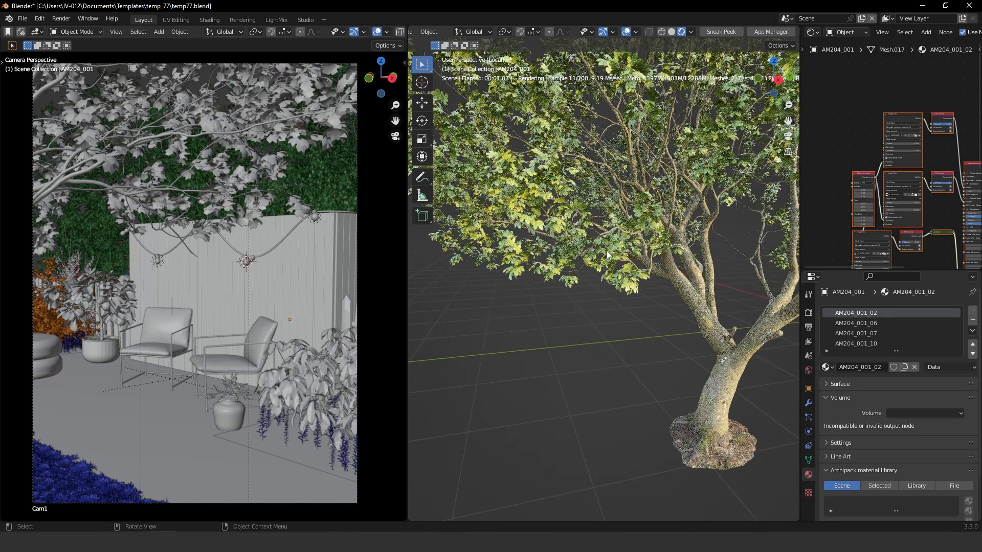
Step: Select the large tree and go through the node setups of materials AM204_001_06, AM204_001_07 and AM204_001_10
left_click(713, 315)
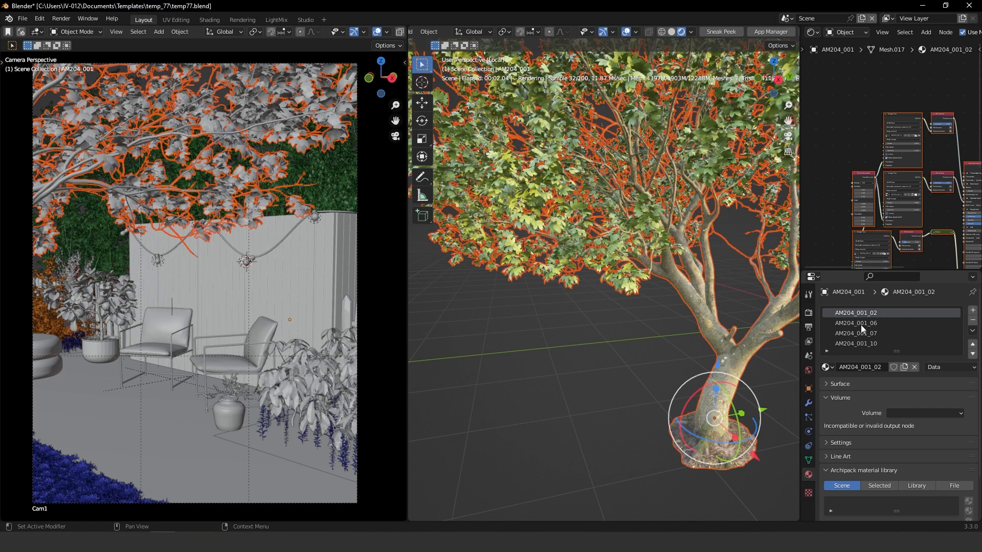
middle_click_drag(923, 229, 916, 174)
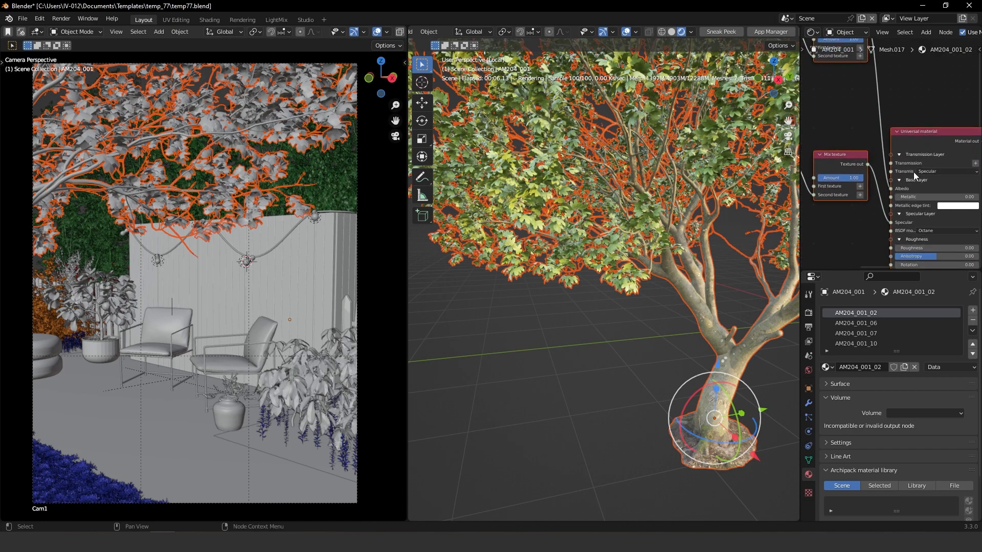
left_click(857, 323)
left_click(858, 334)
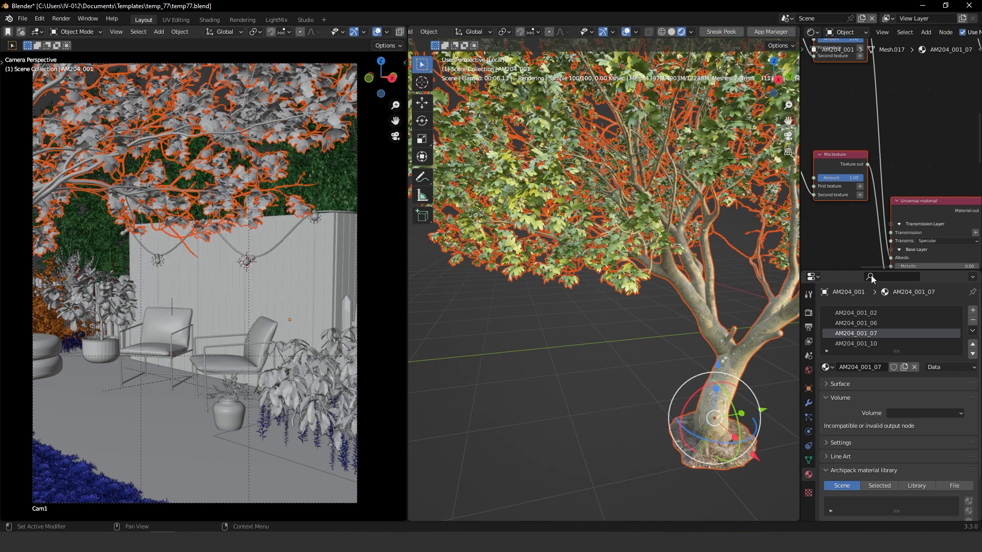
left_click(862, 343)
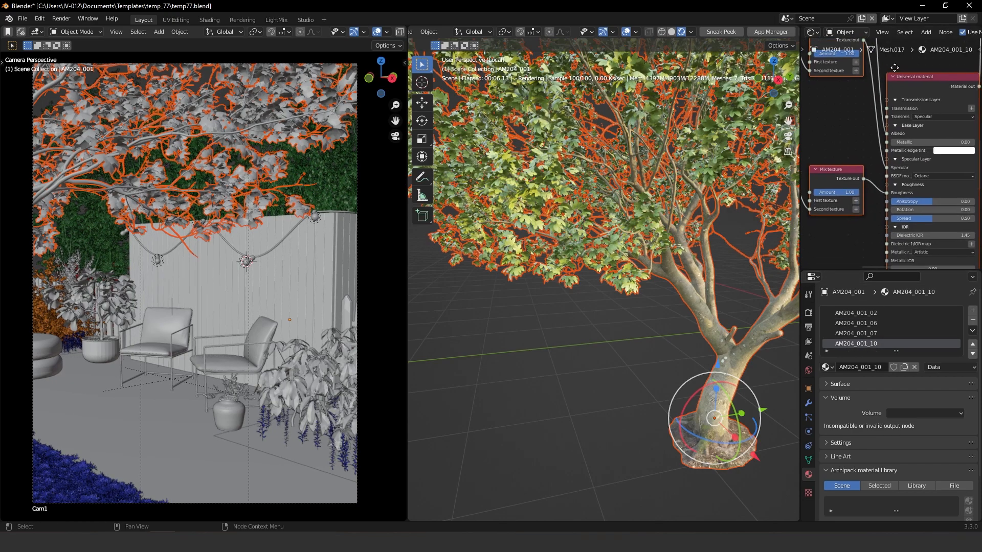
Step: Enlarge the shader editor and examine the AM204_001_10 Mix texture and Universal material nodes alongside the rendered leaves
left_click_drag(875, 270, 875, 380)
middle_click_drag(890, 260, 865, 281)
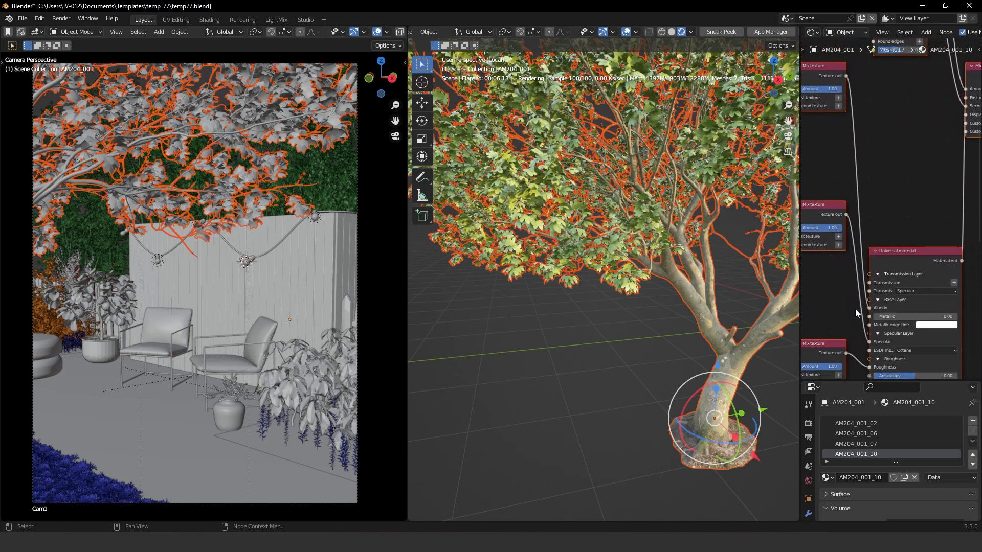
middle_click_drag(892, 327, 893, 296)
middle_click_drag(867, 243, 880, 200)
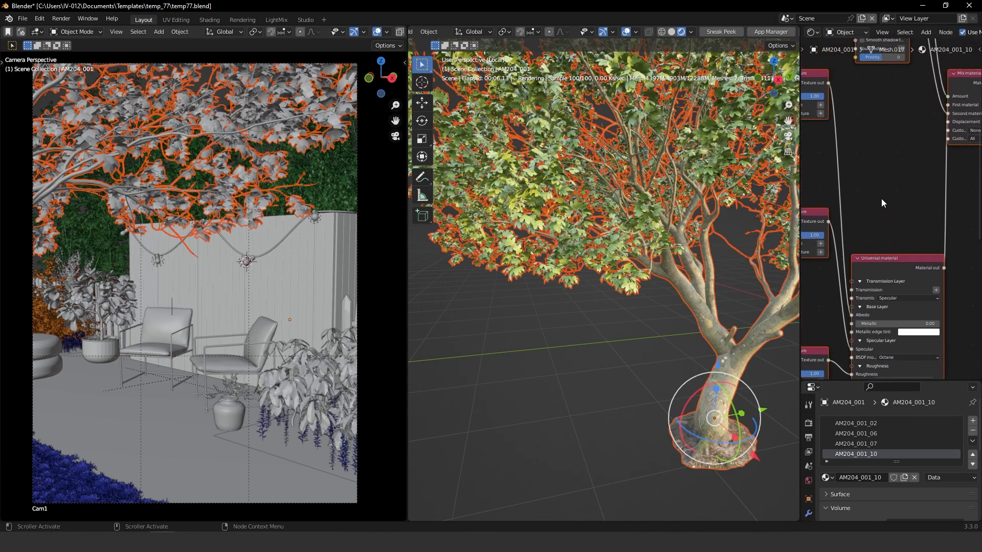
middle_click_drag(885, 260, 892, 126)
left_click_drag(864, 108, 866, 112)
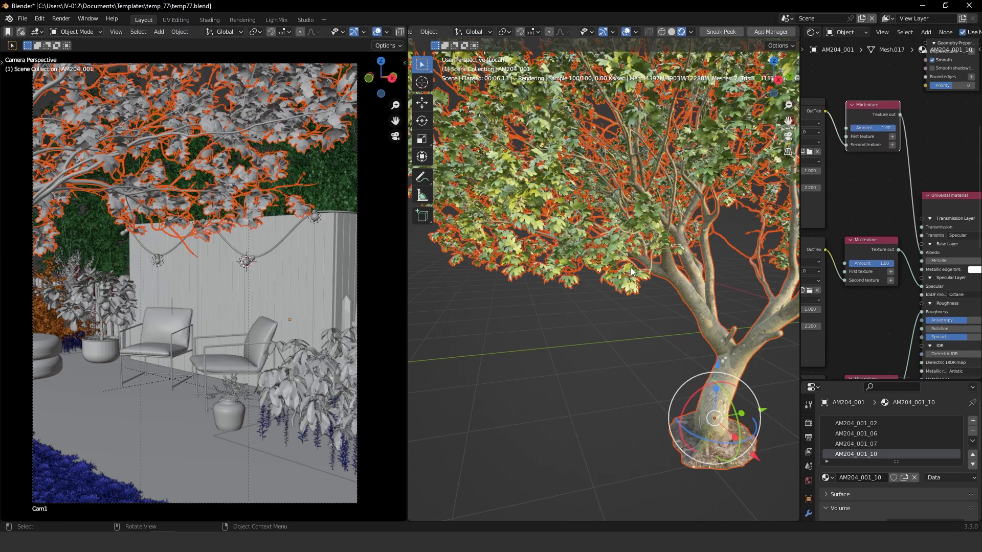
scroll(617, 297, "up", 4)
middle_click_drag(618, 297, 633, 306, "shift")
scroll(633, 306, "down", 4)
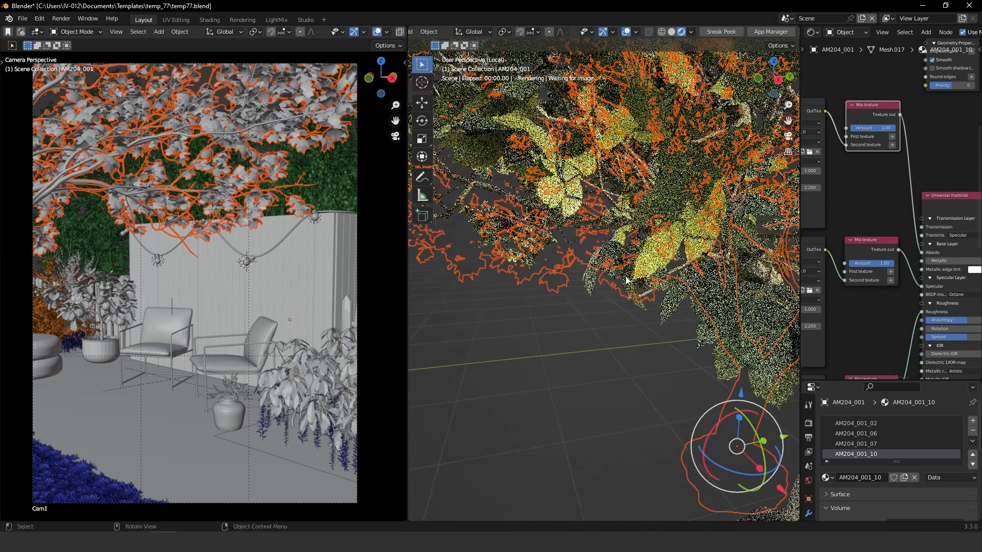
middle_click_drag(877, 133, 847, 166)
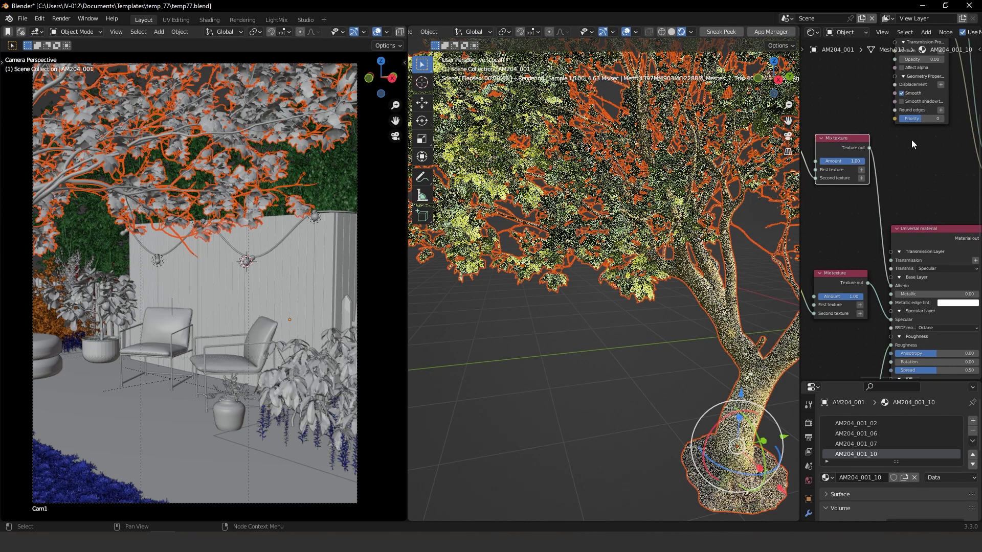
Step: Try a Mix texture Amount of 0.00 in AM204_001_10 and test the upper Mix texture's Amount in AM204_001_07
left_click_drag(857, 161, 814, 163)
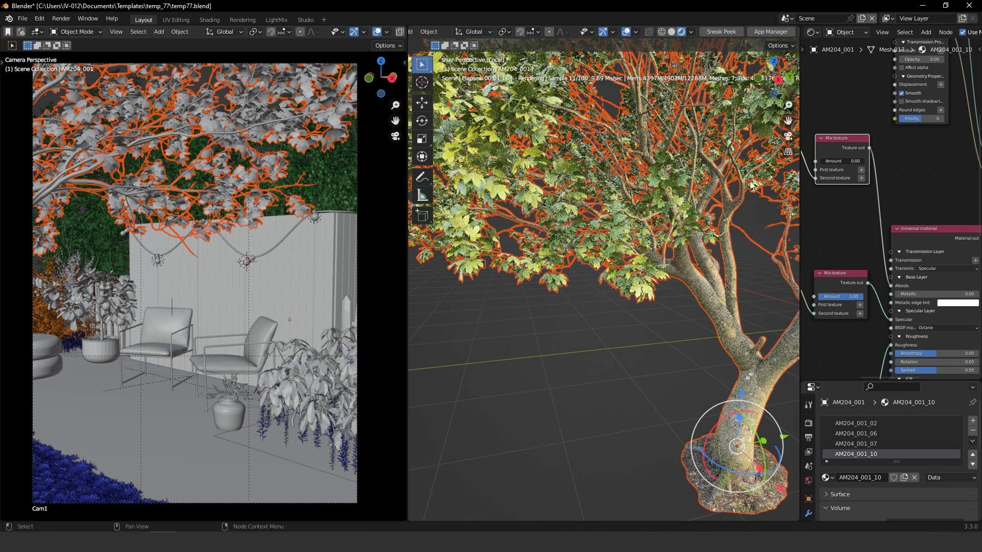
left_click_drag(744, 183, 882, 163)
left_click(867, 444)
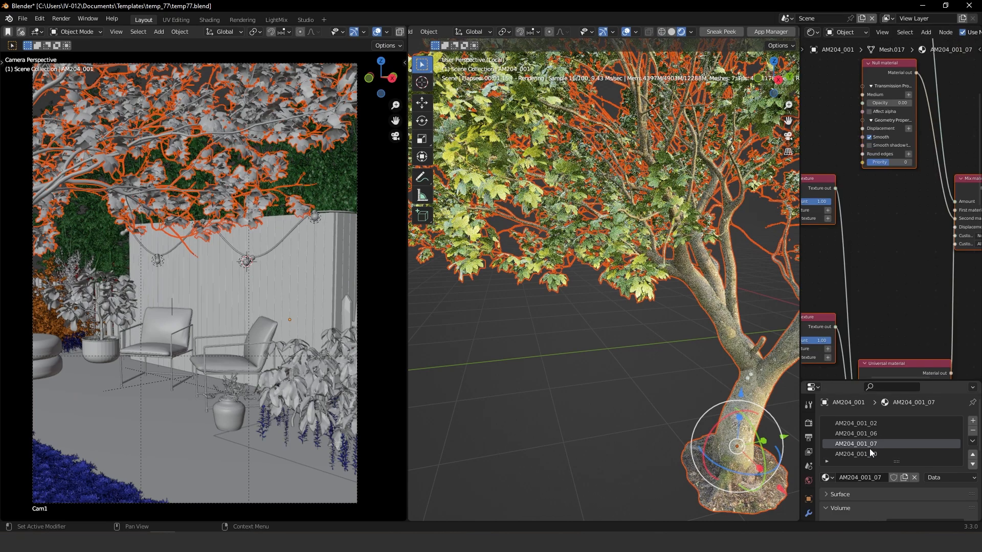
middle_click_drag(833, 241, 878, 179)
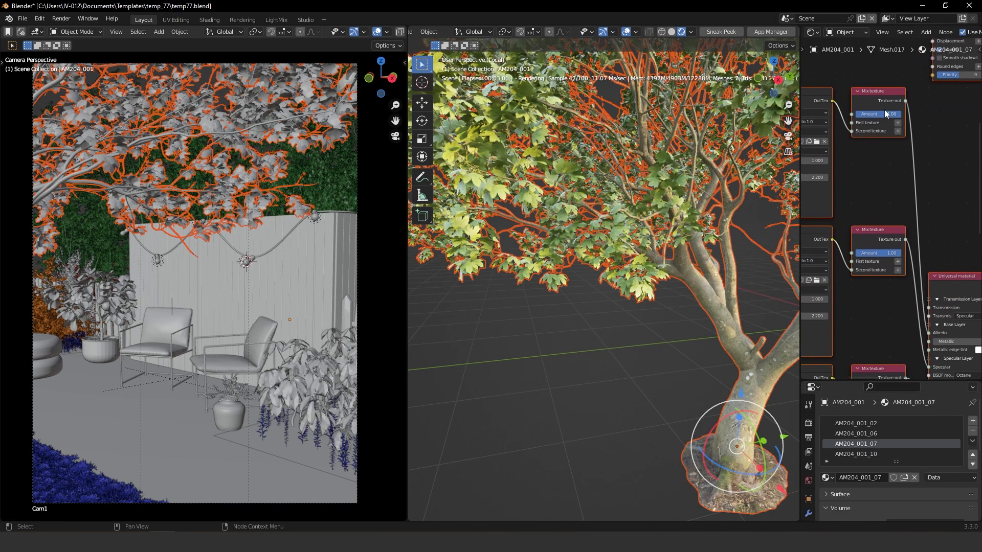
left_click_drag(887, 112, 927, 115)
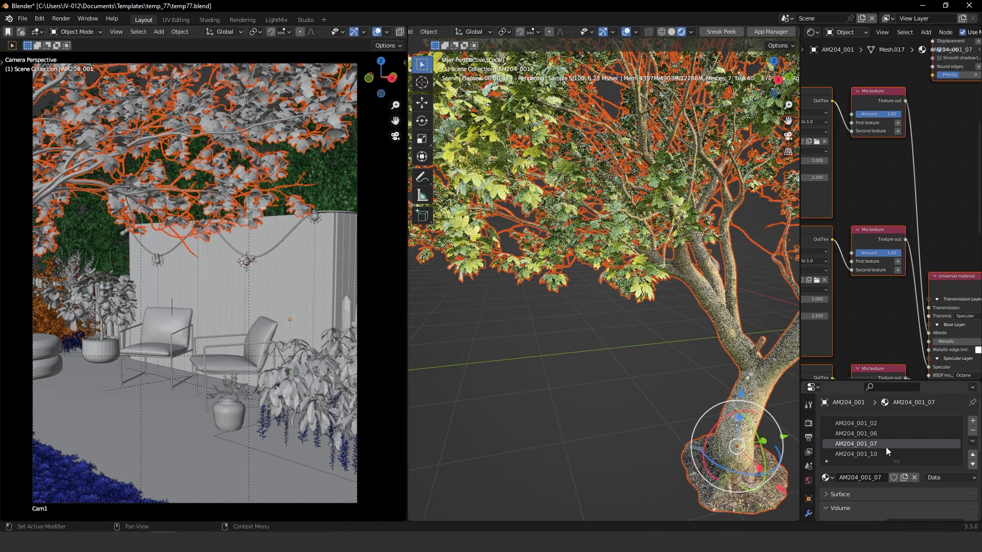
Step: Test the upper Mix texture's Amount in AM204_001_06 and AM204_001_02, restoring it to 1.00 in each material
left_click(869, 434)
middle_click_drag(880, 135, 867, 137)
left_click_drag(879, 117, 838, 121)
left_click_drag(927, 96, 906, 112)
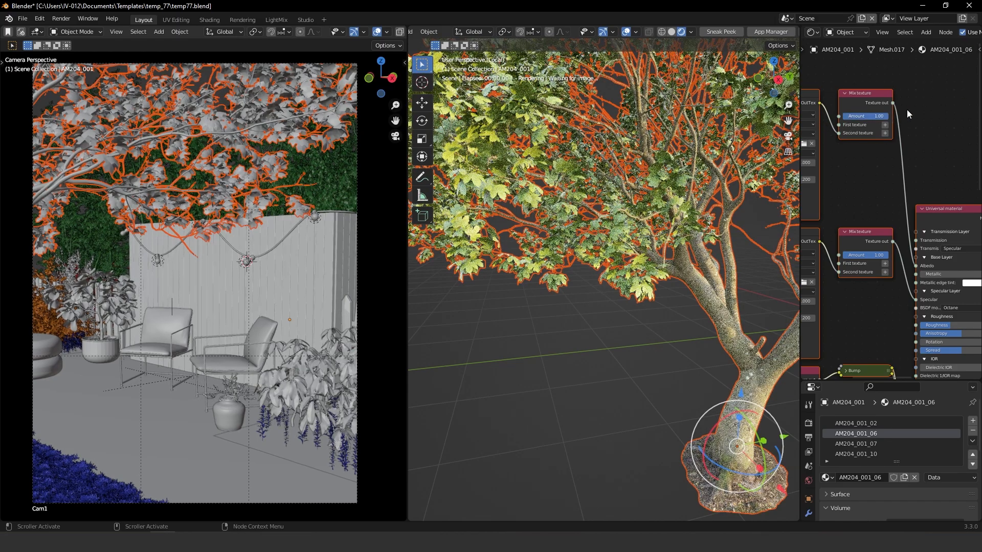
left_click(872, 424)
left_click_drag(843, 123, 936, 121)
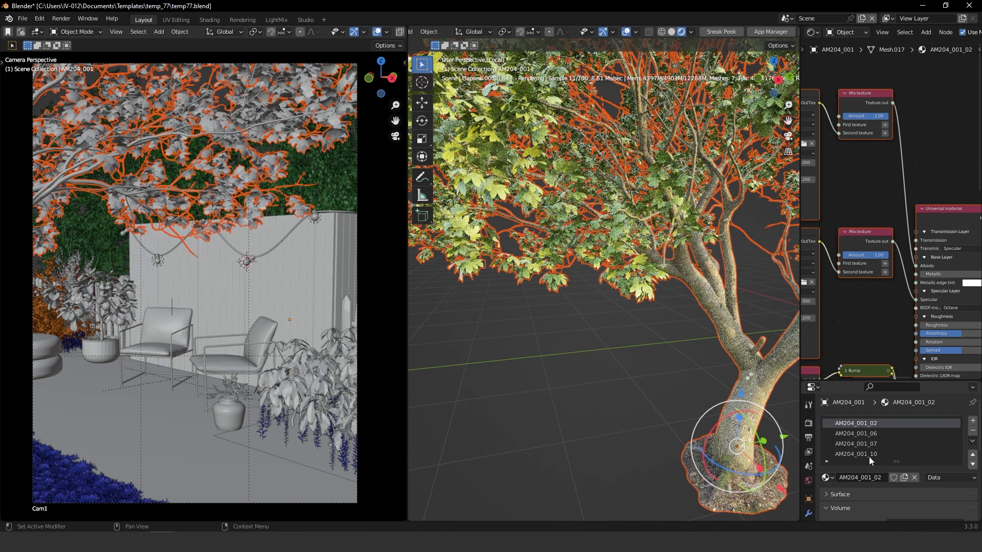
Step: In AM204_001_10, disconnect the Mix texture from the Universal material's Albedo and set the albedo colour to red
left_click(869, 455)
middle_click_drag(889, 152, 847, 241)
left_click_drag(879, 341, 854, 327)
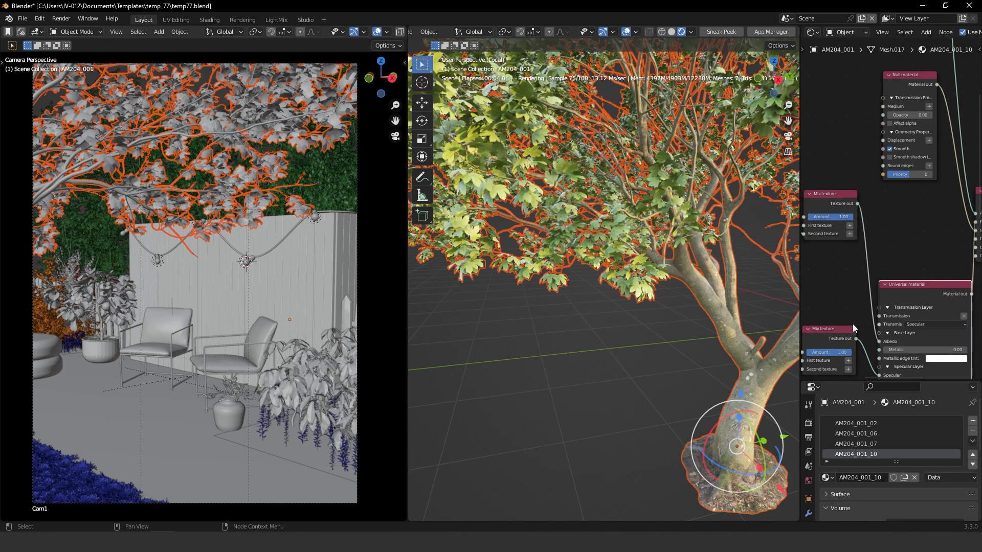
middle_click_drag(921, 329, 910, 315)
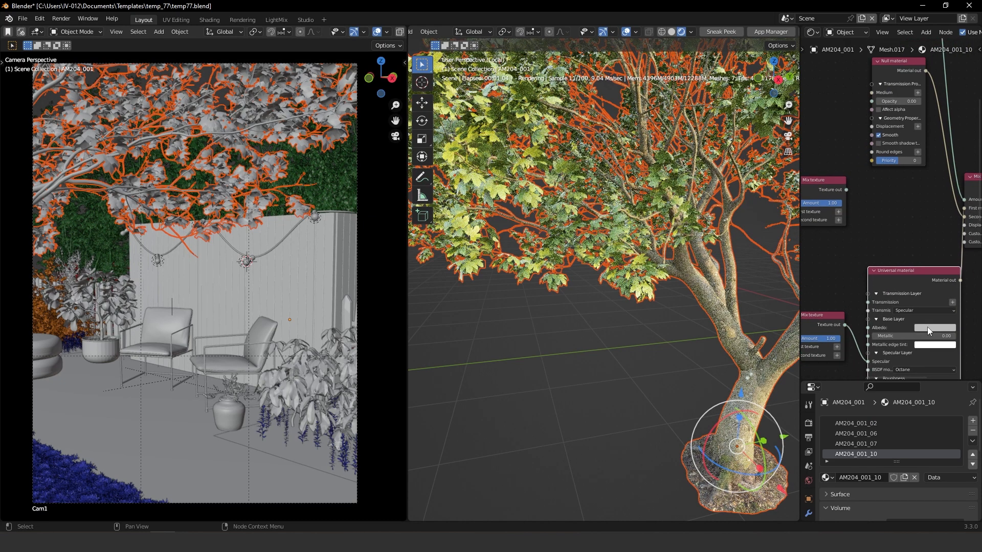
left_click(928, 327)
left_click_drag(924, 241, 863, 205)
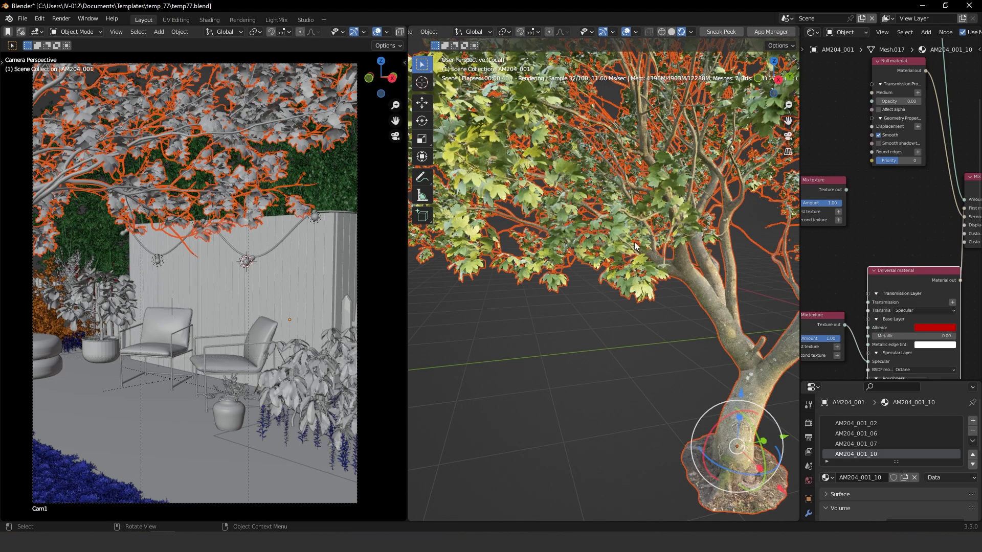
Step: Deselect the tree, inspect its rendered leaves and the Universal material node, and undo the red albedo test
middle_click_drag(632, 251, 627, 338, "ctrl")
left_click(738, 354)
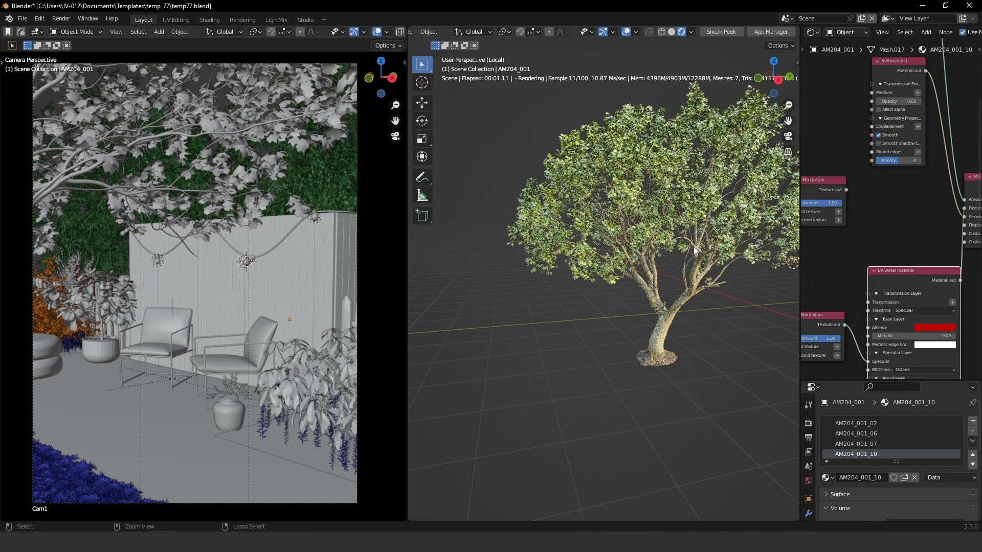
middle_click_drag(695, 248, 698, 205, "ctrl")
middle_click_drag(883, 352, 885, 211)
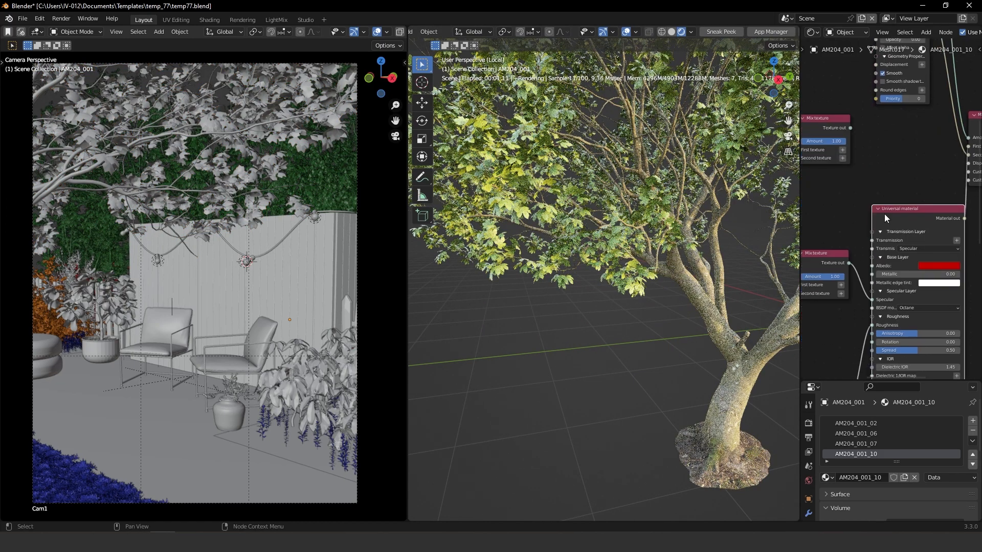
middle_click_drag(879, 285, 880, 235)
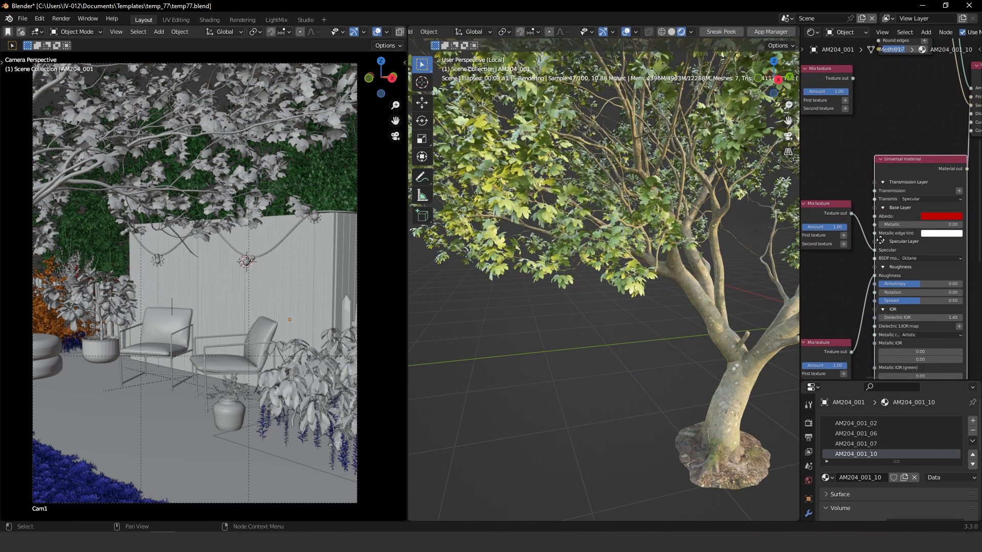
middle_click_drag(915, 172, 897, 266)
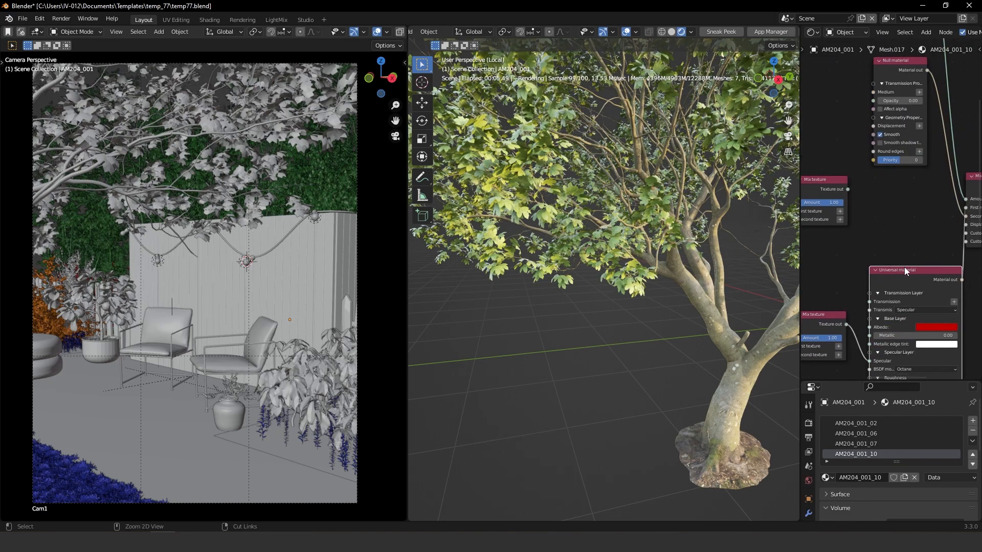
key("ctrl+z")
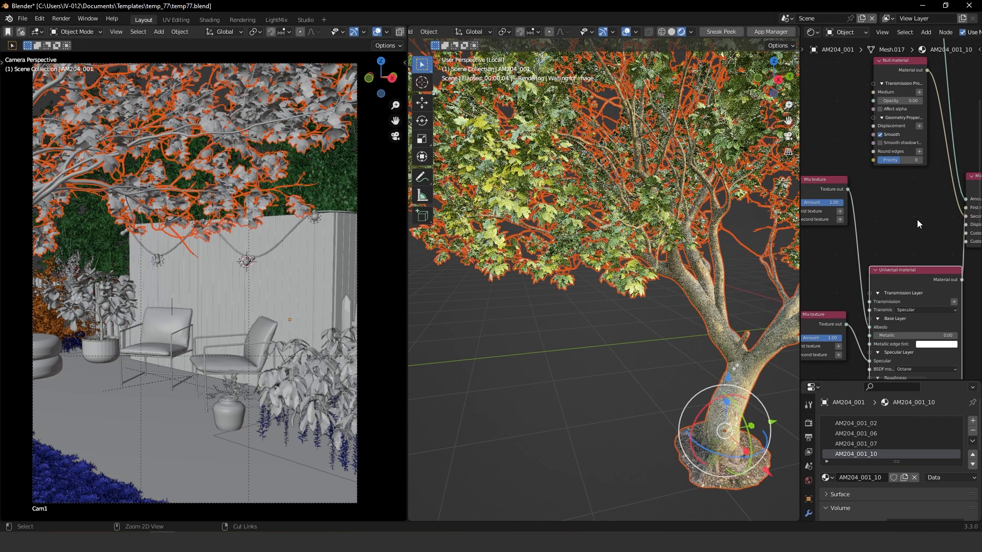
Step: Try a plain albedo colour in place of the Mix texture in AM204_001_07 and undo the test
left_click(860, 444)
middle_click_drag(865, 357, 920, 207)
mouse_move(891, 312)
left_mouse_down()
mouse_move(881, 222)
mouse_move(922, 180)
mouse_move(864, 179)
mouse_move(925, 228)
mouse_move(941, 208)
left_mouse_up()
left_click(953, 312)
key("ctrl+z")
key("ctrl+z")
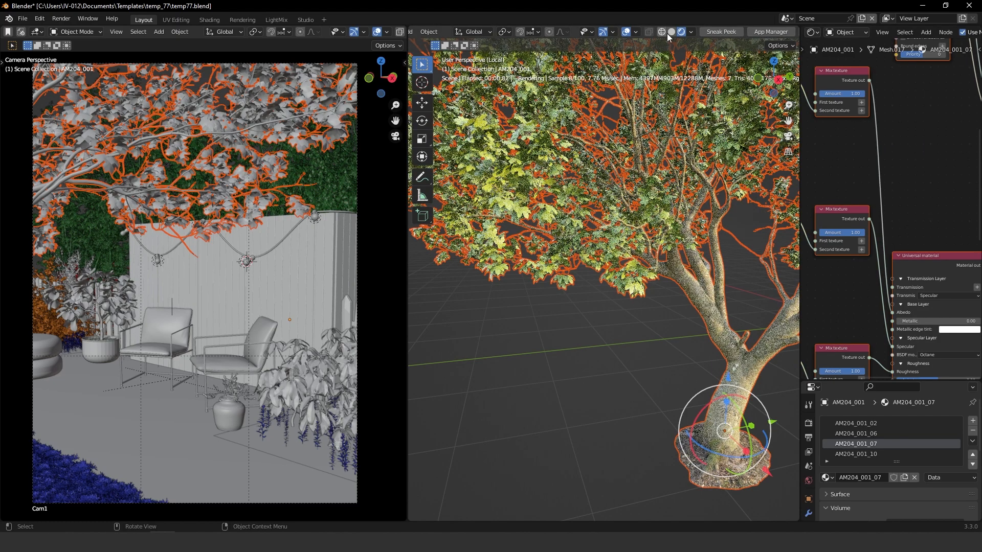
Step: Switch to solid shading, run the Clear quick favorite, deselect the tree and return to rendered shading
left_click(671, 31)
key("q")
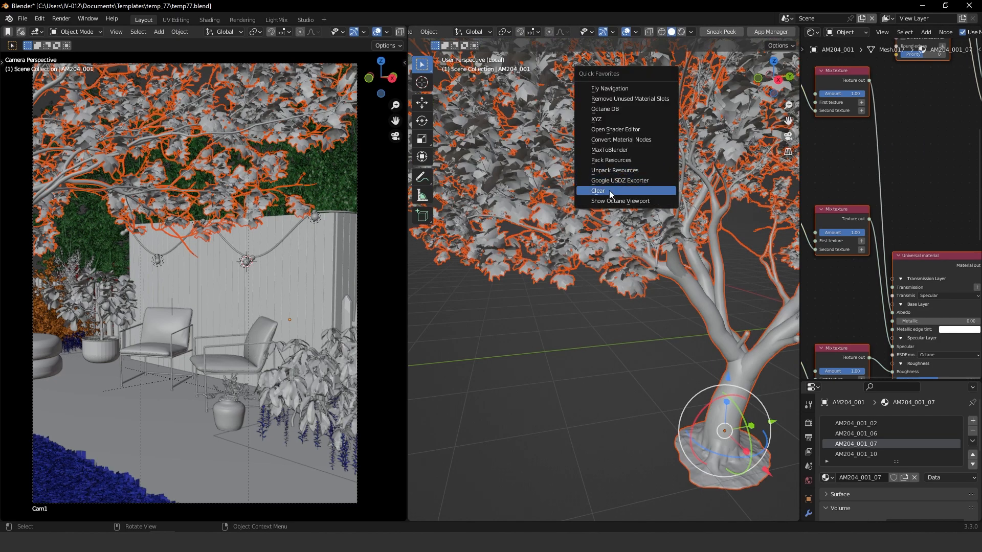
left_click(610, 192)
left_click(646, 405)
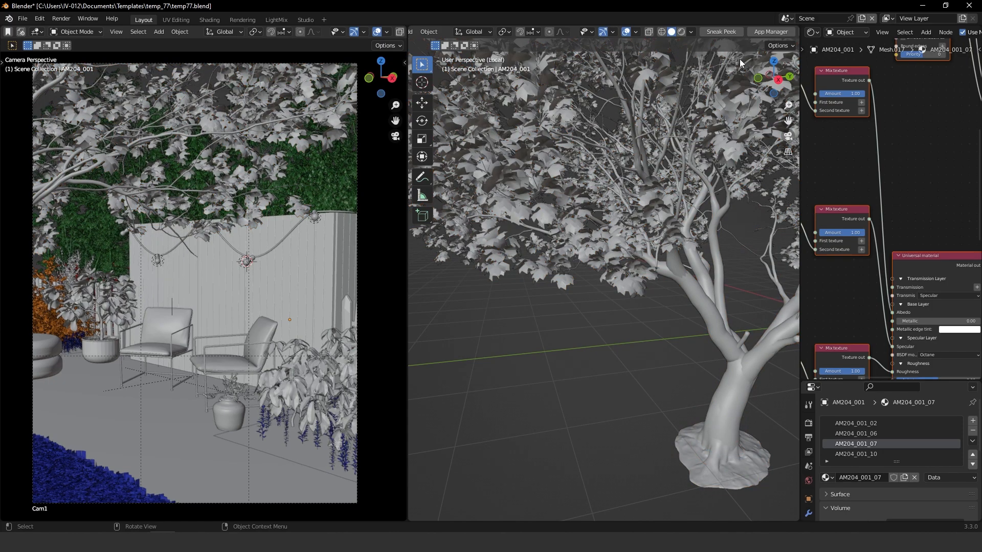
left_click(681, 31)
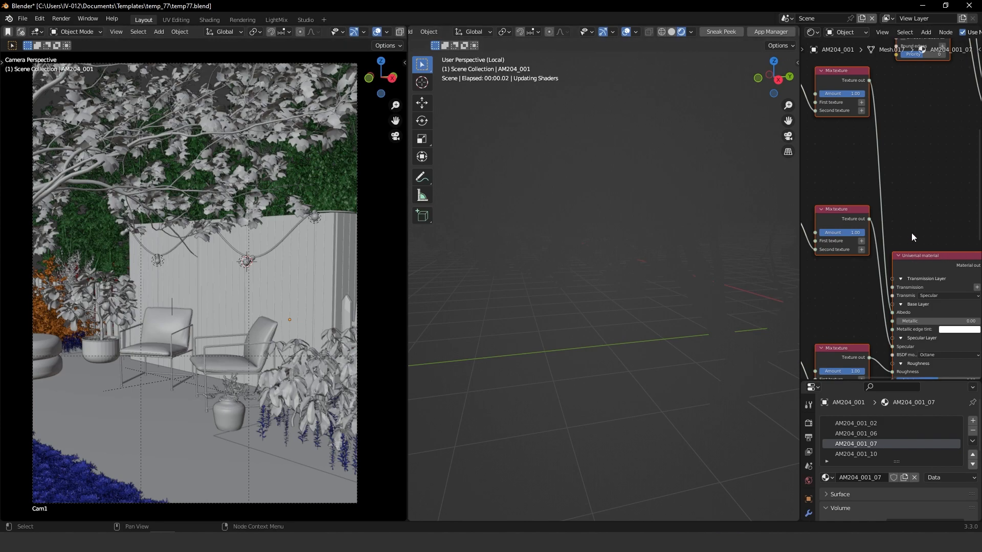
Step: Widen the shader editor, make the properties editor taller and examine the complete AM204_001_07 node setup
left_click_drag(799, 243, 664, 247)
left_click_drag(409, 247, 275, 242)
middle_click_drag(823, 185, 883, 109)
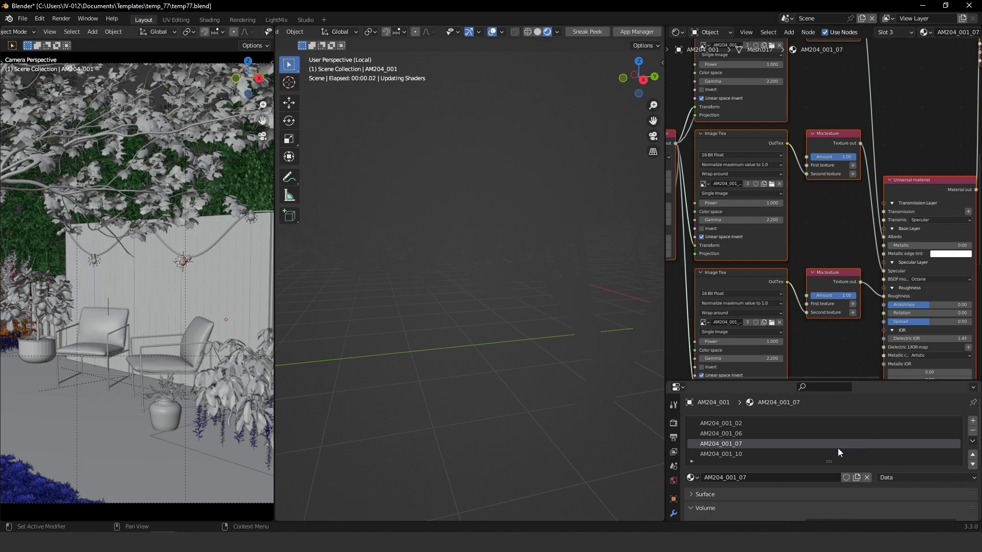
middle_click_drag(799, 329, 805, 329)
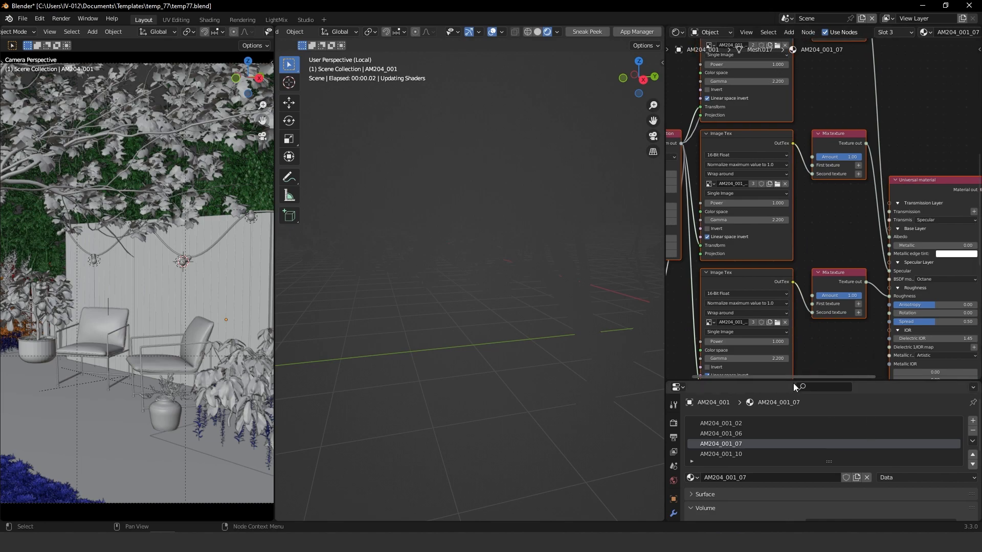
left_click_drag(788, 381, 789, 302)
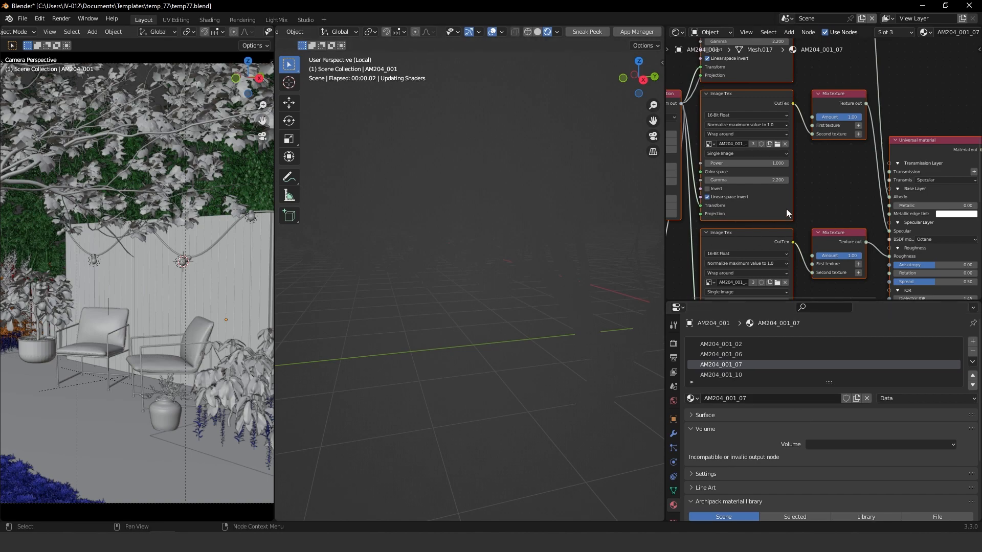
scroll(786, 212, "down", 5)
middle_click_drag(844, 119, 779, 205)
middle_click_drag(868, 182, 921, 147)
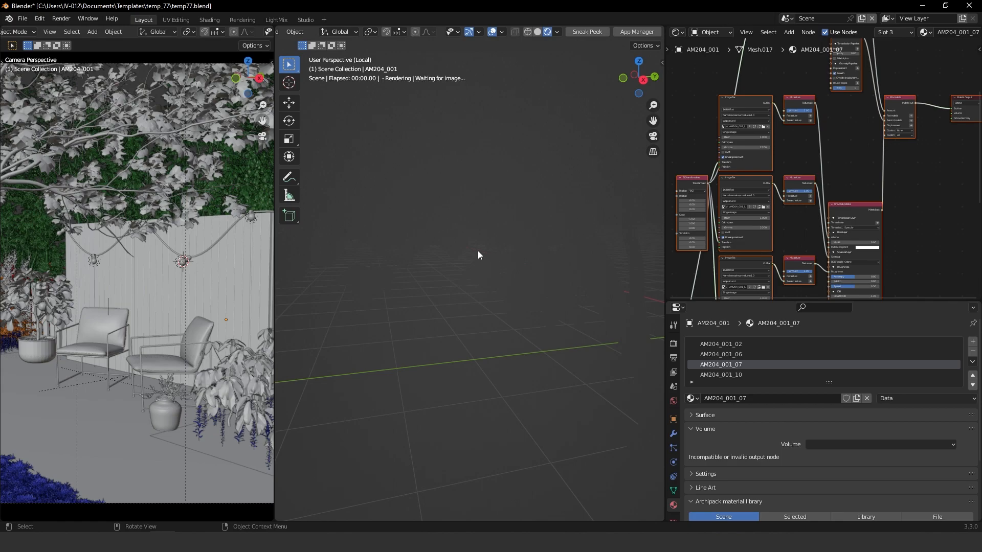
middle_click_drag(809, 194, 783, 170)
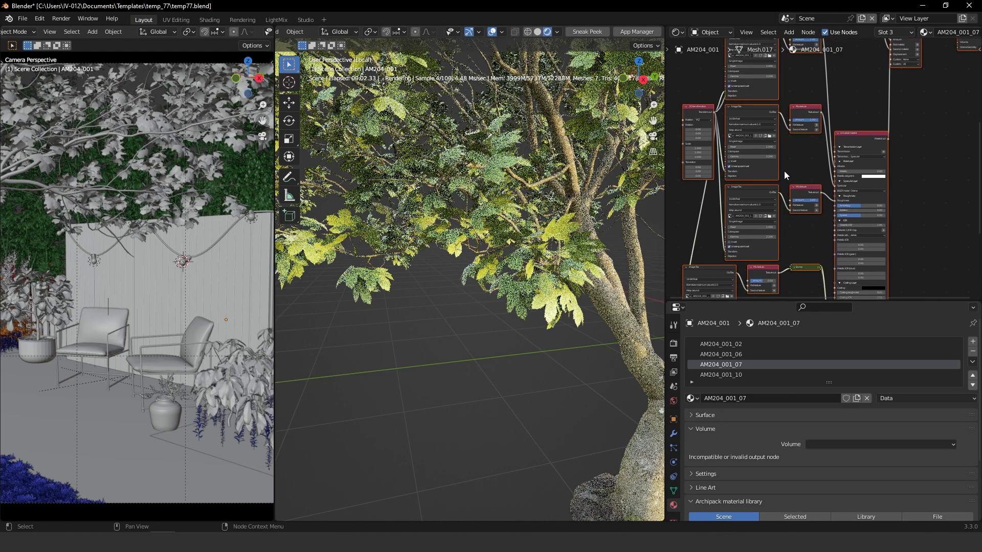
Step: In AM204_001_10, disconnect the Mix material from the Material Output, inspect the rendered branches and reconnect it
left_click(741, 374)
middle_click_drag(842, 72, 780, 195)
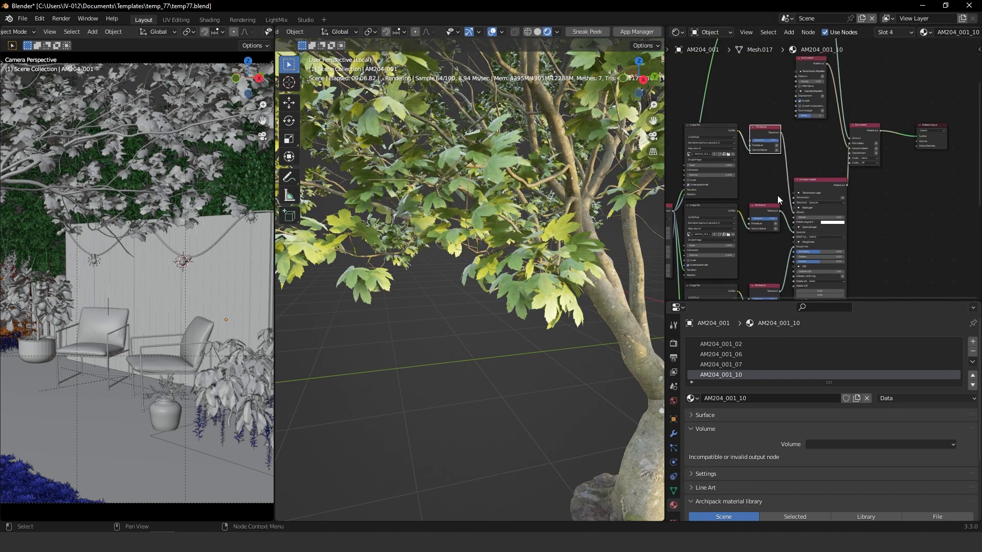
scroll(782, 195, "up", 4)
left_click_drag(950, 124, 924, 126)
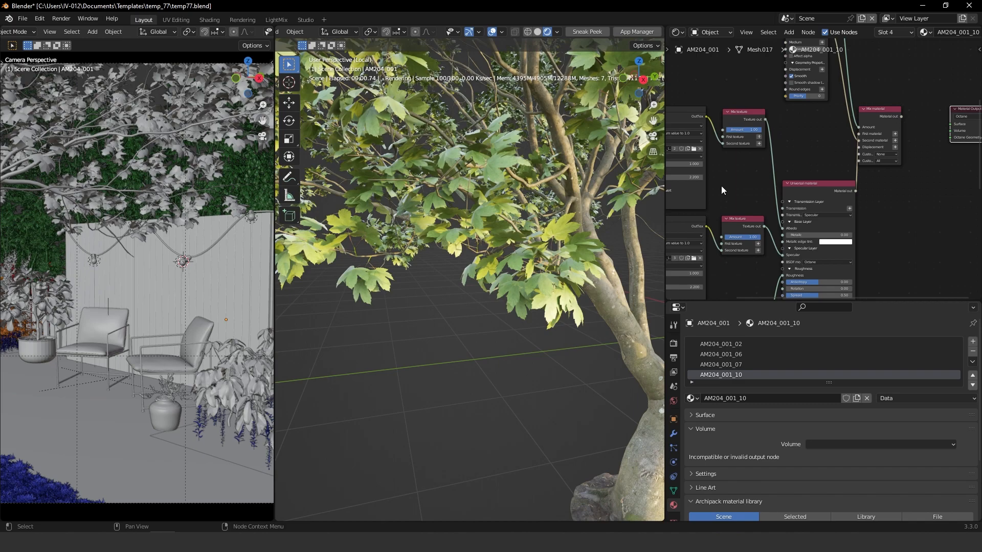
middle_click_drag(573, 221, 563, 222)
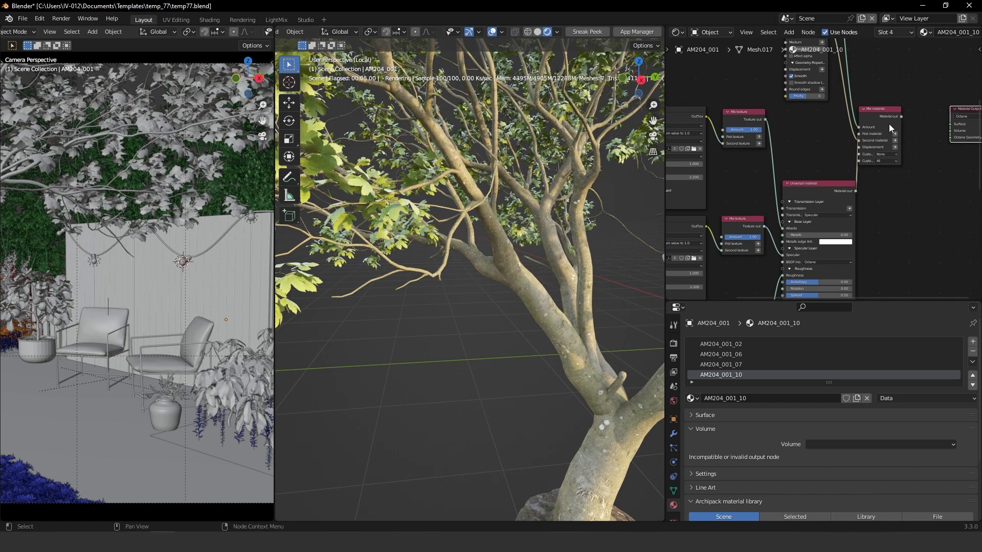
left_click_drag(901, 117, 949, 125)
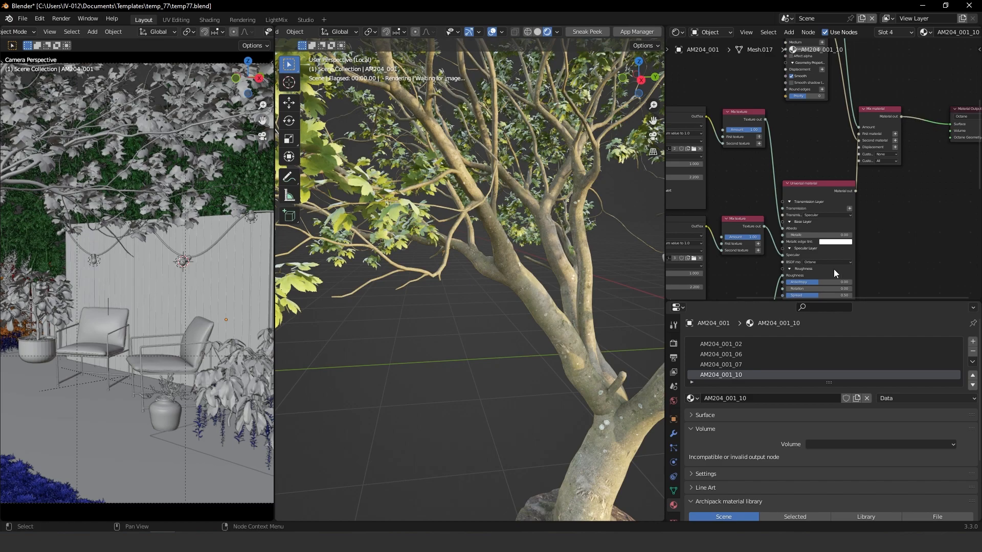
Step: In AM204_001_07, disconnect the Mix material from the output, check which tree is affected and reconnect it
left_click(737, 365)
left_click_drag(926, 161, 897, 158)
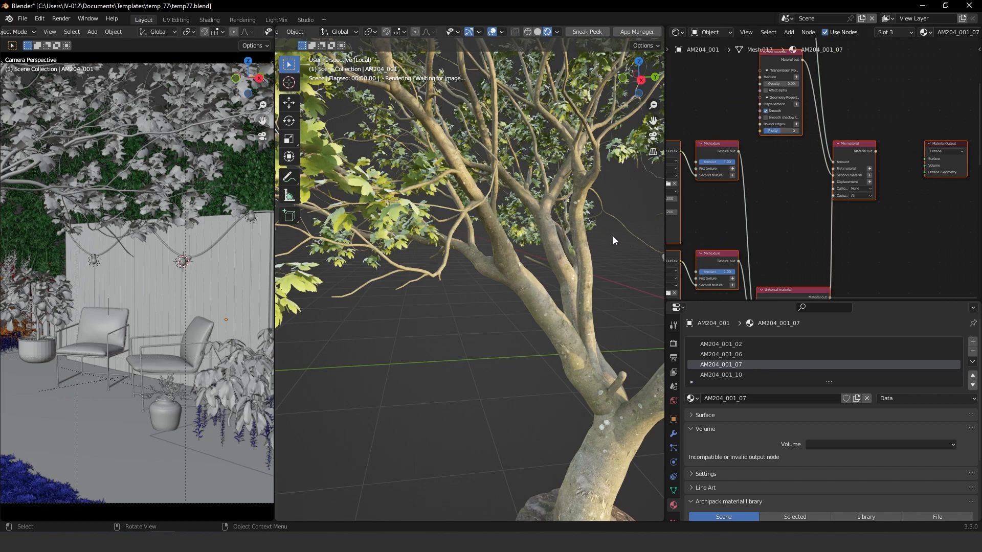
left_click(568, 346)
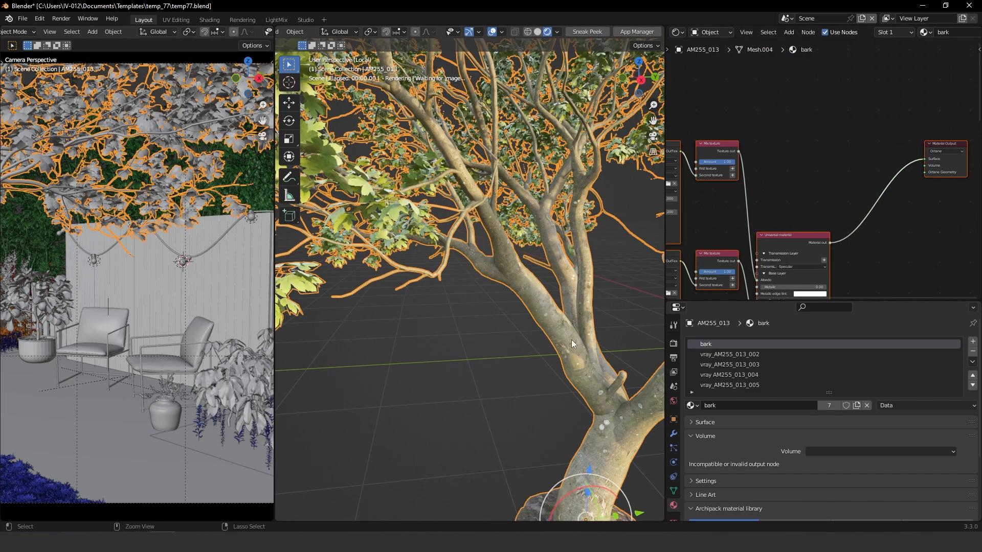
left_click(564, 307)
left_click_drag(879, 152, 898, 146)
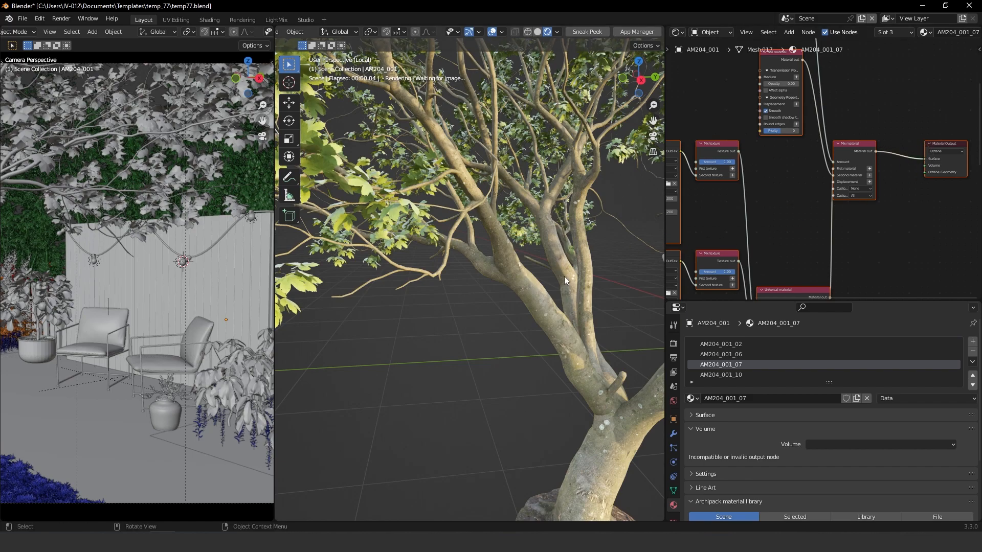
Step: Select tree AM255_013, disconnect the Mix material from the output in vray AM255_013_004 and inspect the rendered tree
left_click(541, 299)
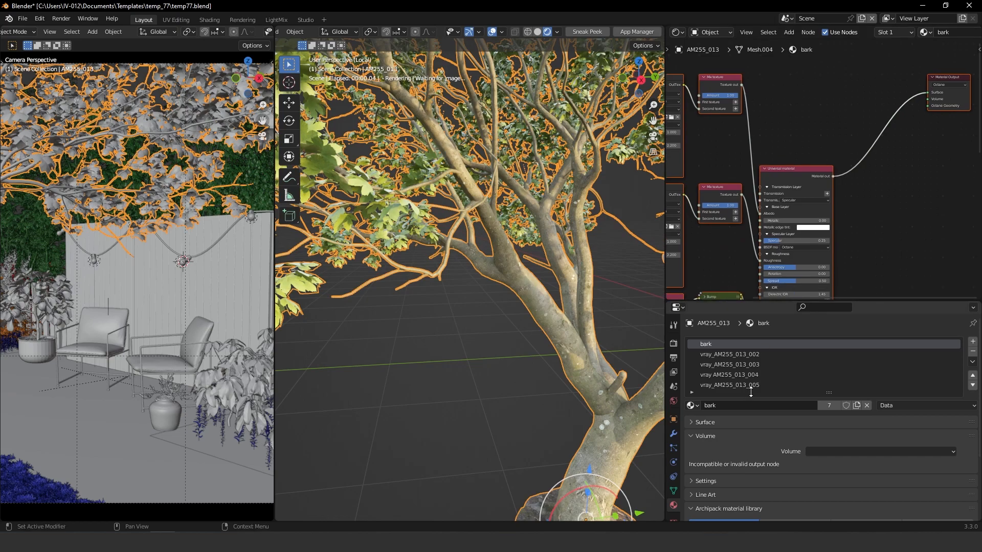
left_click(737, 379)
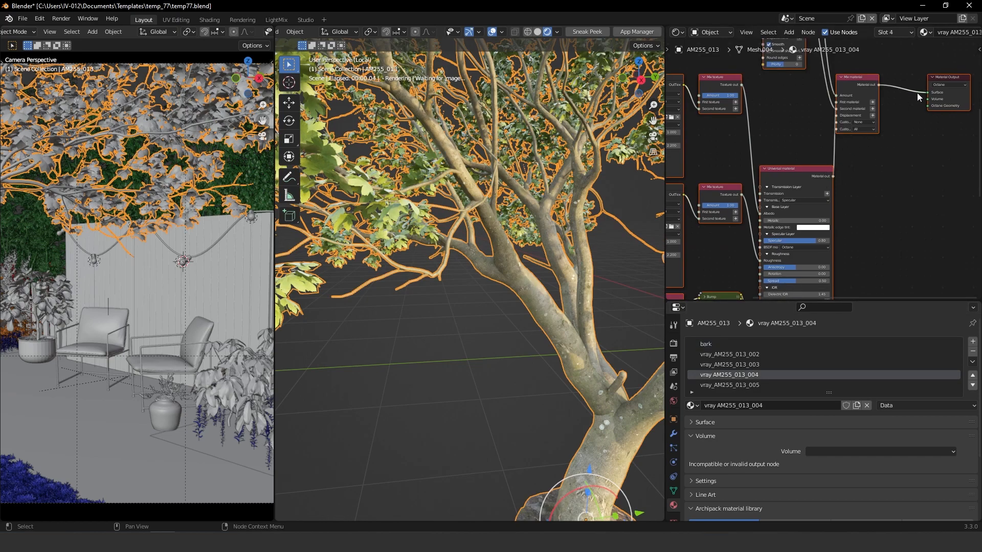
left_click_drag(928, 92, 896, 119)
middle_click_drag(526, 306, 469, 308)
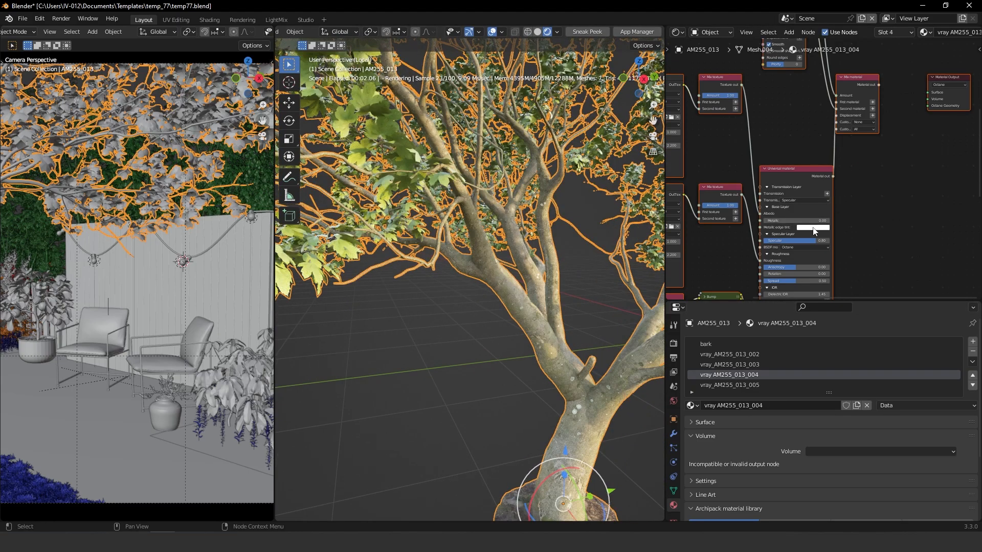
Step: Reconnect the Mix material to the output and replace the Universal material's albedo texture with a plain white colour
left_click_drag(760, 212, 938, 93)
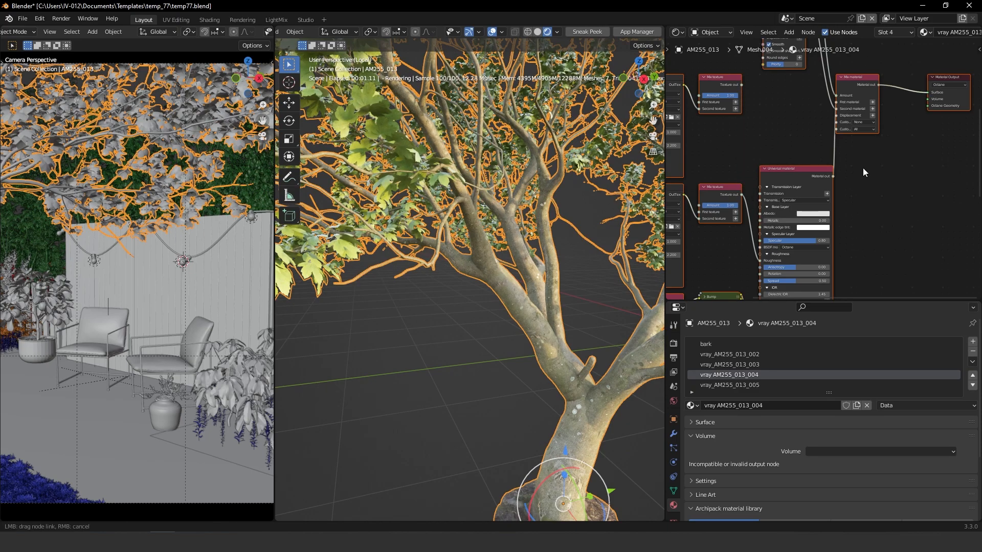
left_click_drag(872, 153, 811, 247)
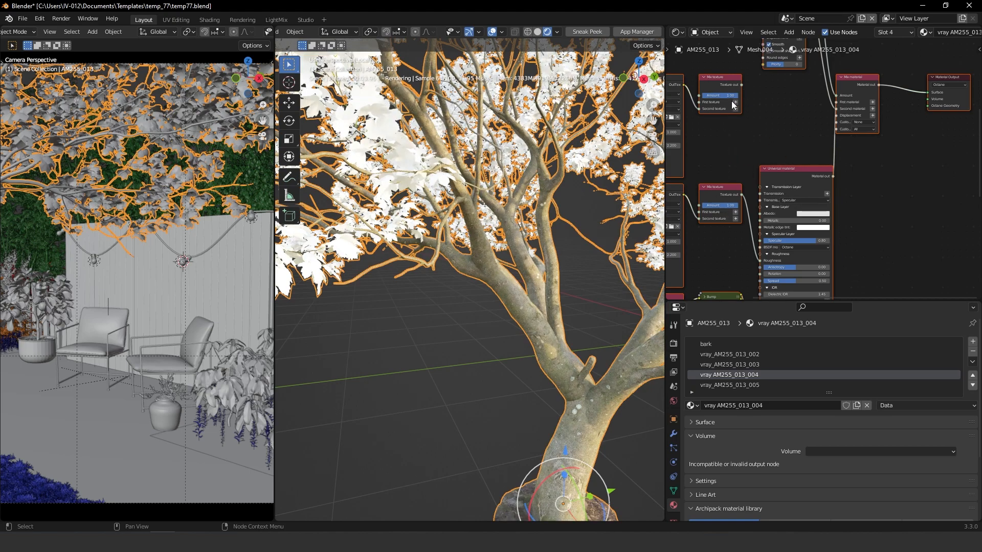
Step: Reposition the Mix material and Universal material nodes of vray AM255_013_004 to make room around them
scroll(789, 163, "up", 1)
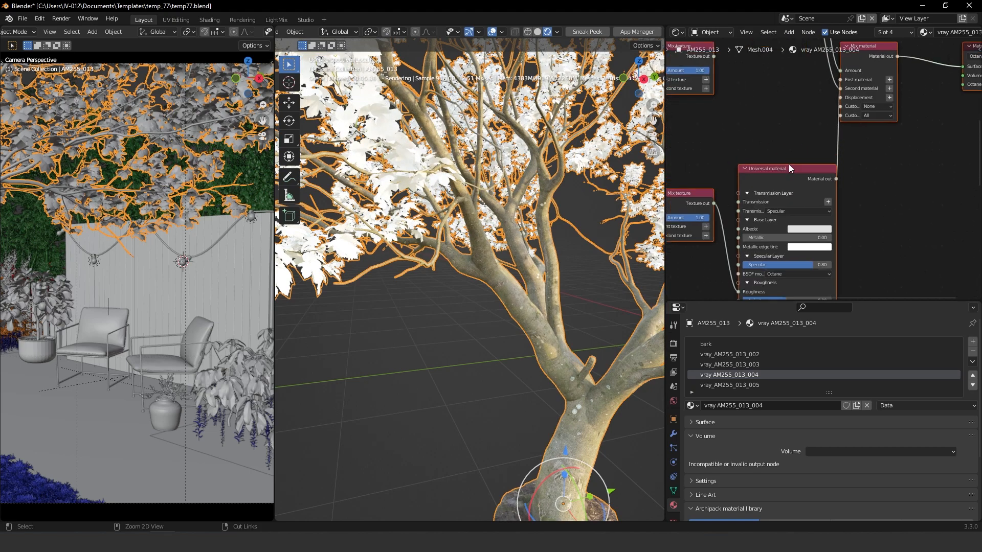
scroll(820, 245, "up", 2)
left_click(864, 144)
middle_click_drag(813, 123, 761, 114)
left_click_drag(899, 71, 953, 74)
left_click_drag(833, 193, 852, 136)
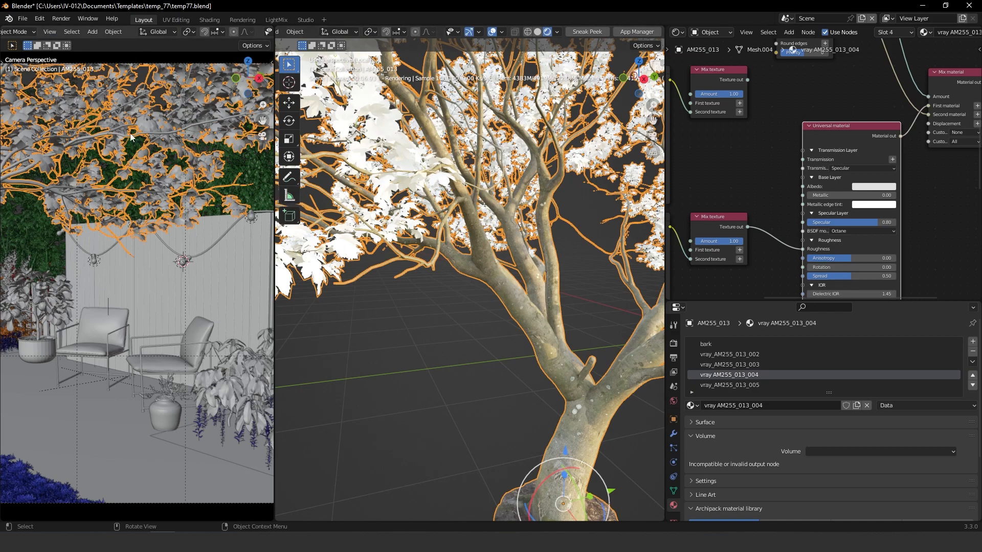
Step: Show the camera view in rendered shading and switch the local view of the isolated tree to solid shading
scroll(194, 31, "down", 5)
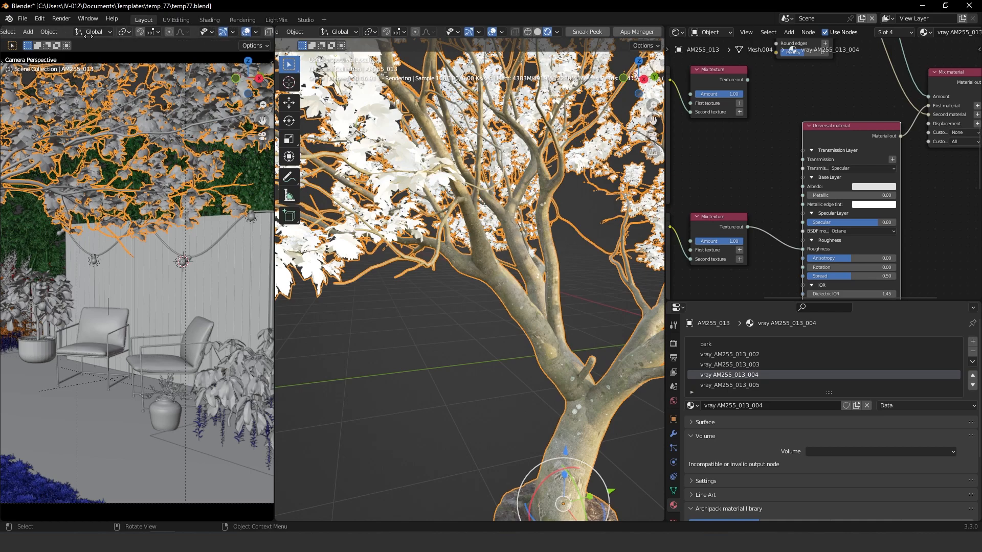
left_click(199, 32)
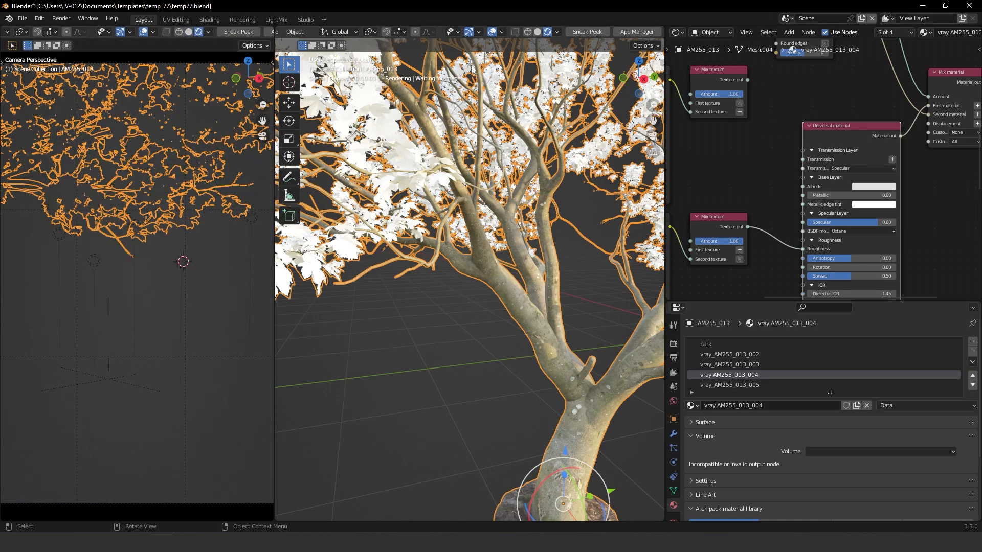
left_click(537, 32)
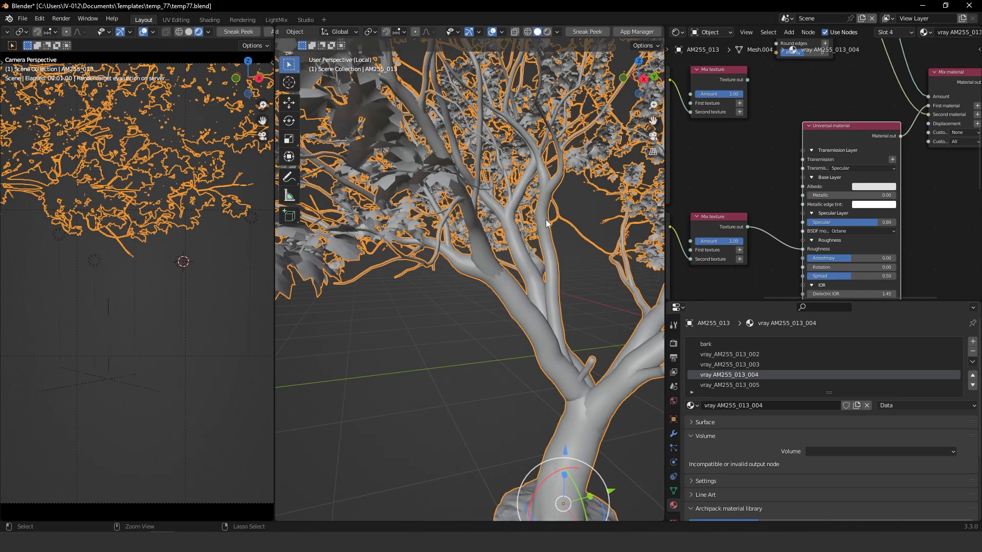
scroll(502, 214, "down", 5)
scroll(486, 262, "down", 4)
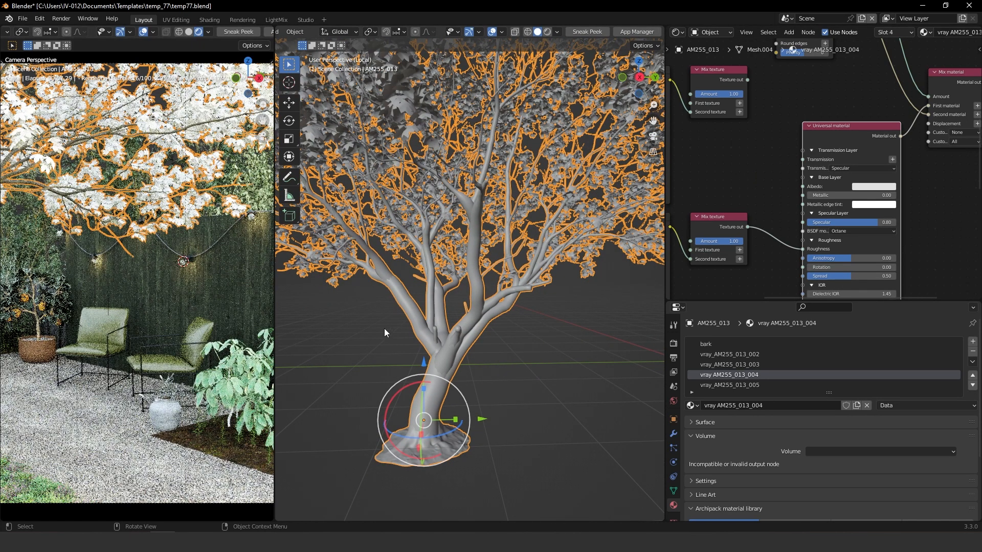
Step: Reconnect the upper Mix texture to the Universal material's Albedo input
middle_click_drag(780, 130, 790, 150)
left_click_drag(842, 148, 783, 120)
left_click_drag(728, 90, 811, 191)
middle_click_drag(728, 136, 837, 145)
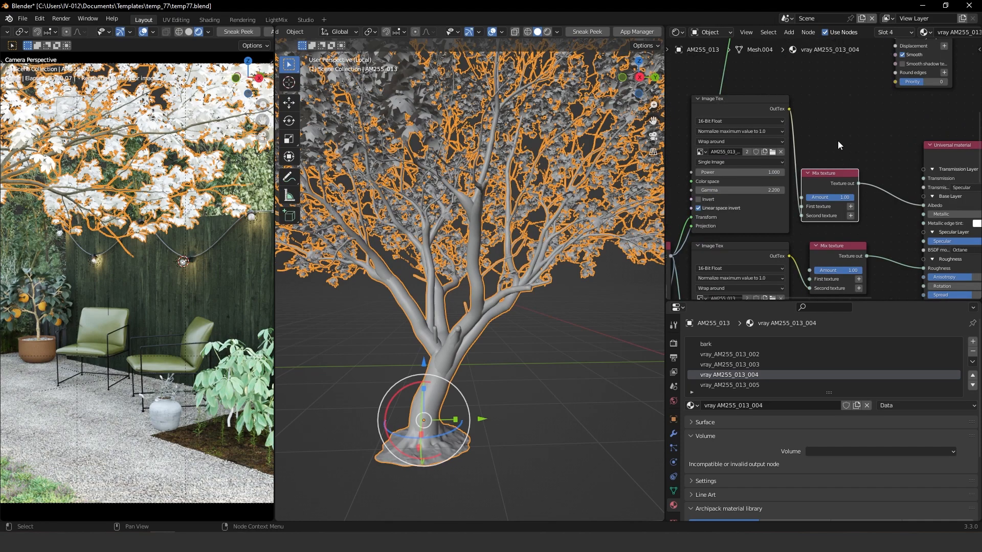
middle_click_drag(842, 186, 823, 210)
middle_click_drag(815, 153, 846, 125)
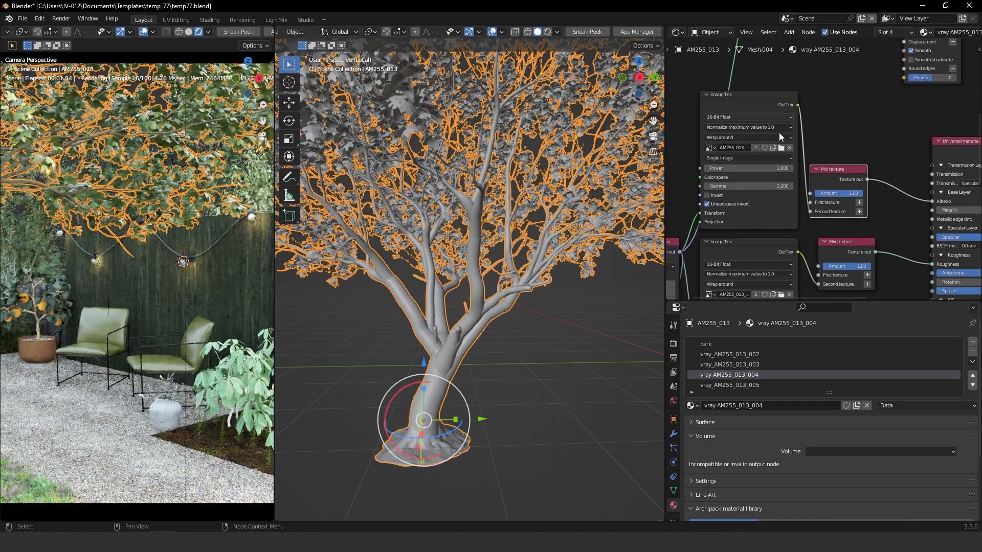
Step: Set the Universal material's transmission type to Diffuse
middle_click_drag(793, 99, 850, 88)
left_click_drag(740, 70, 816, 167)
middle_click_drag(816, 167, 704, 166)
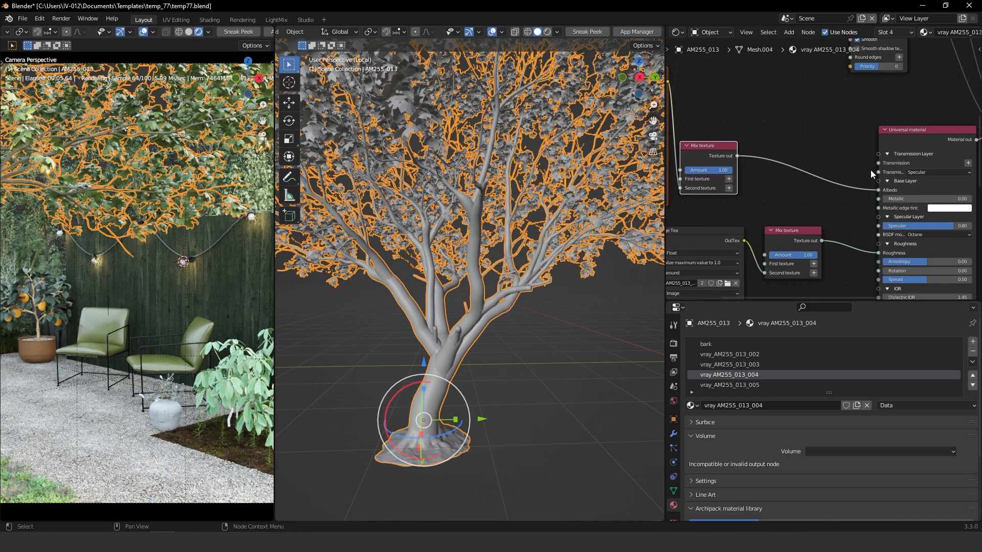
middle_click_drag(935, 162, 891, 147)
scroll(895, 156, "up", 2)
left_click(894, 156)
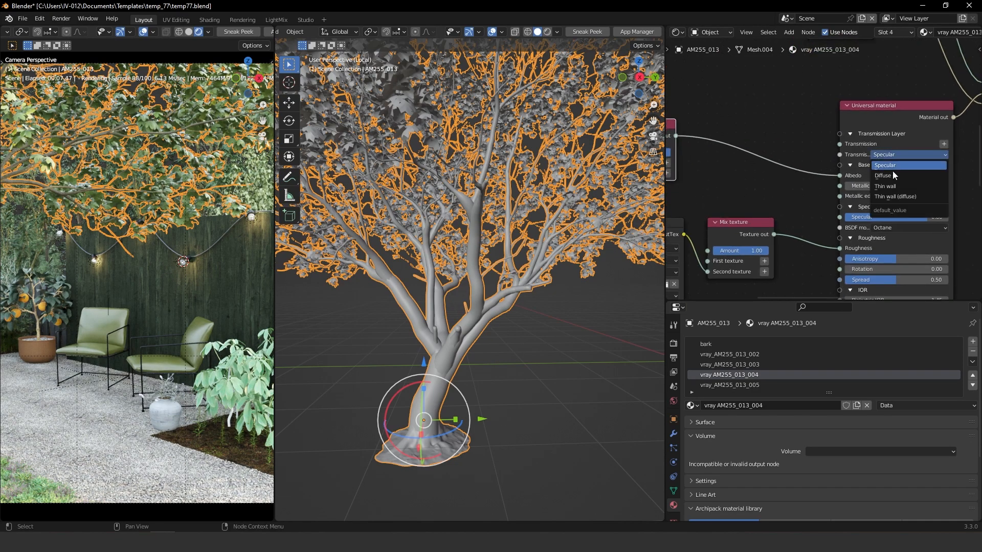
left_click(887, 177)
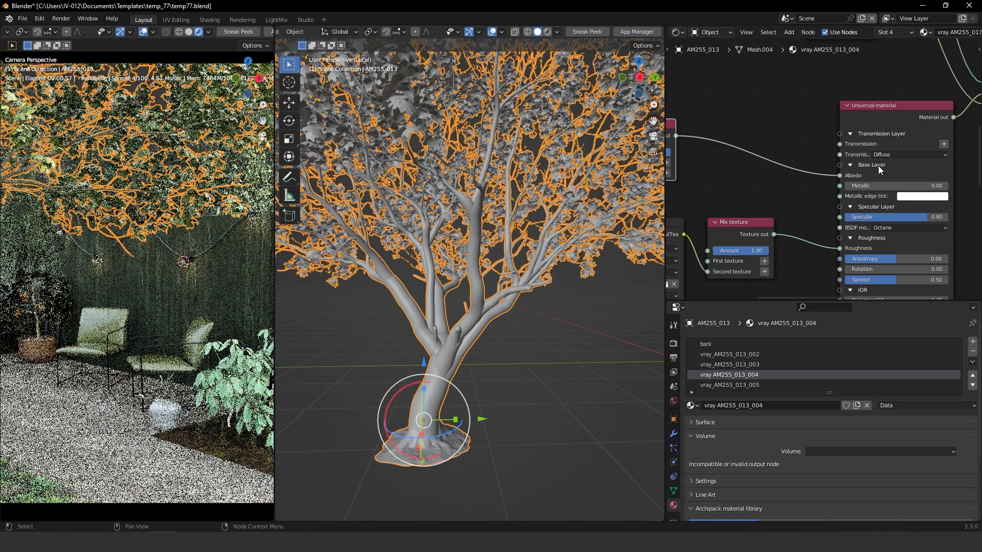
Step: Insert a Color correction node between the Mix texture and the Universal material's Albedo input
middle_click_drag(722, 107, 821, 103)
left_click(821, 103)
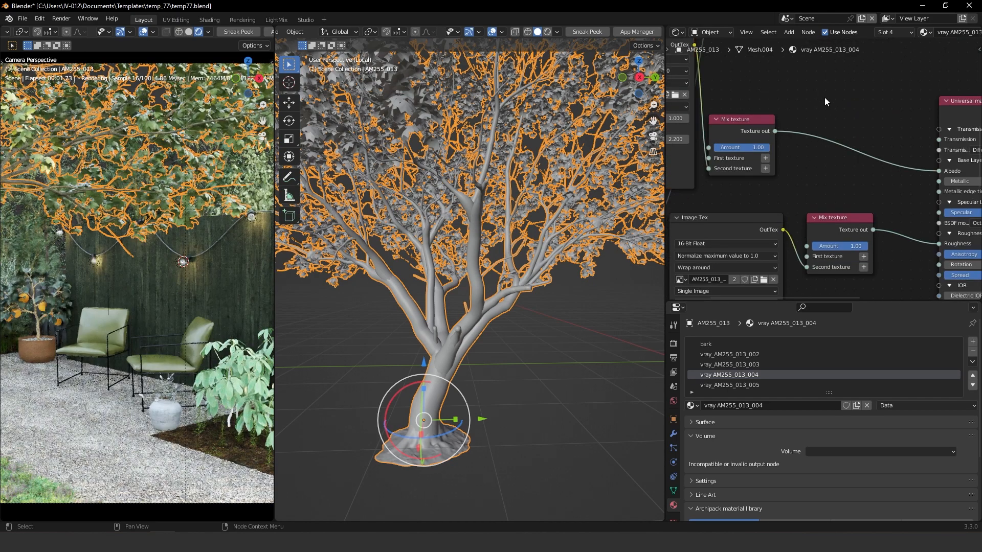
key("shift+a")
type("s")
type("colo")
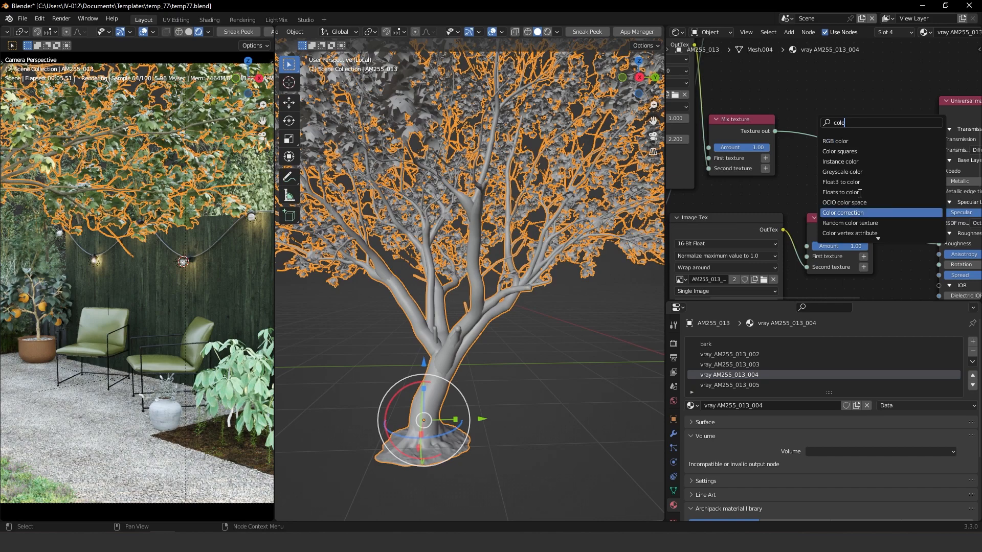
key("Return")
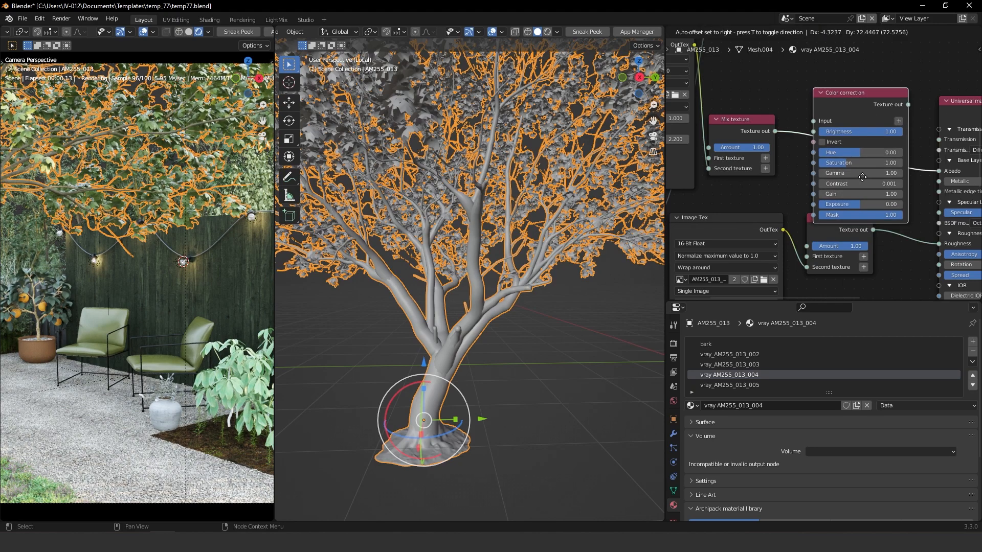
left_click(809, 198)
middle_click_drag(810, 198, 839, 145)
Step: Duplicate the Color correction node, feed it from the same Mix texture and connect it to the Universal material's Transmission input
left_click_drag(750, 276, 755, 313)
middle_click_drag(781, 250, 780, 299)
left_click_drag(783, 177, 786, 218)
key("shift+d")
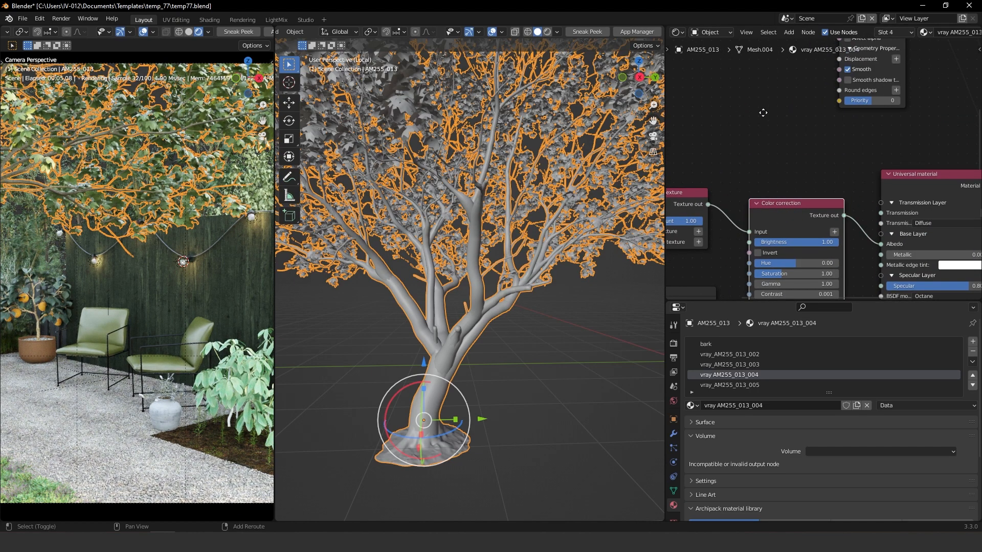
left_click(775, 101)
left_click_drag(708, 204, 742, 112)
left_click_drag(833, 93, 885, 216)
middle_click_drag(804, 136, 811, 82)
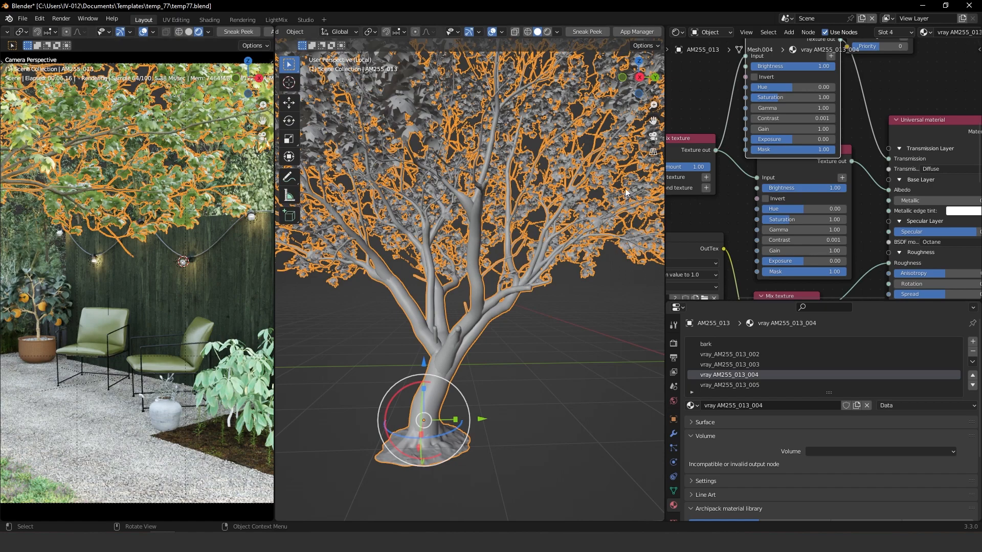
Step: Set the albedo Color correction's exposure to -0.61 and contrast to 1.611
scroll(796, 188, "up", 2)
middle_click_drag(797, 189, 797, 179, "ctrl")
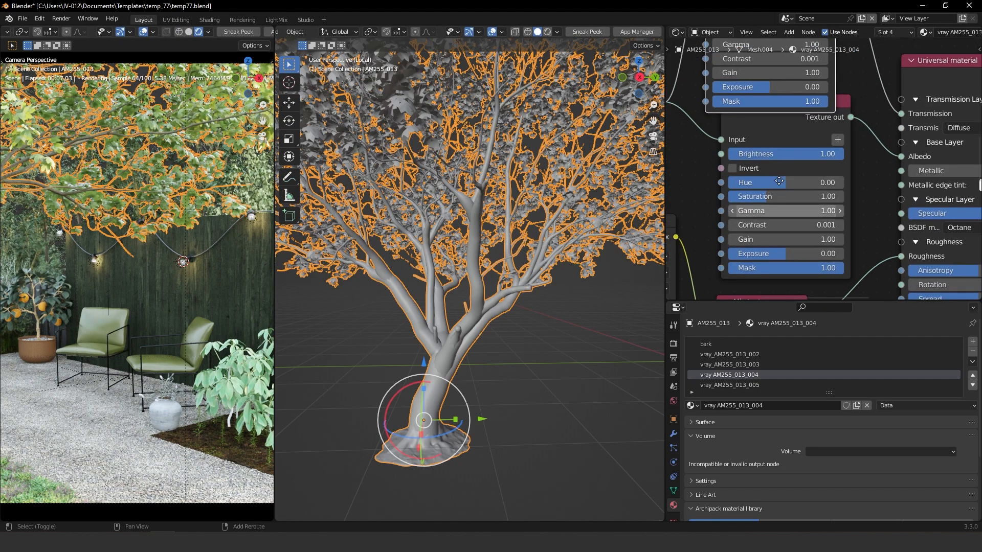
middle_click_drag(735, 223, 747, 176)
left_click_drag(794, 207, 703, 203)
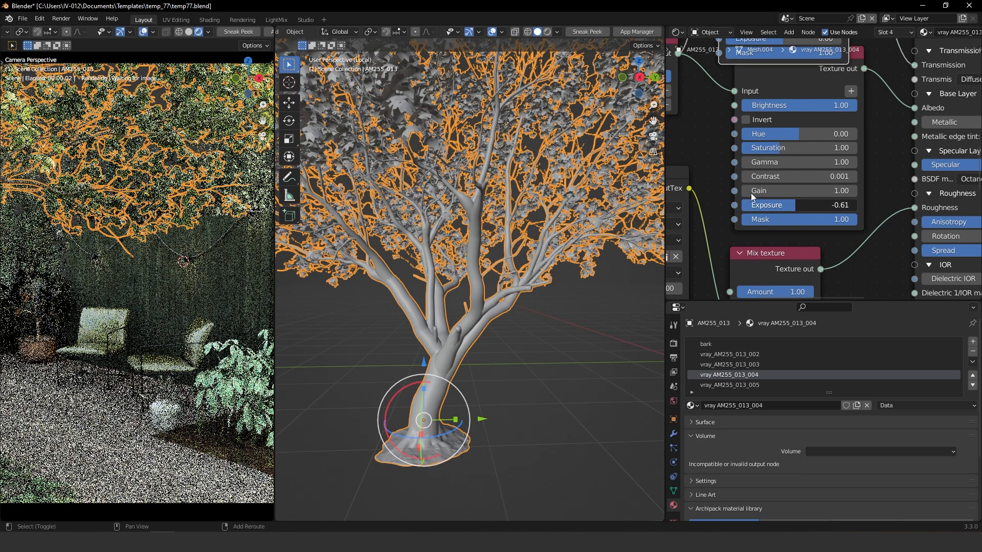
left_click_drag(801, 171, 860, 173, "shift")
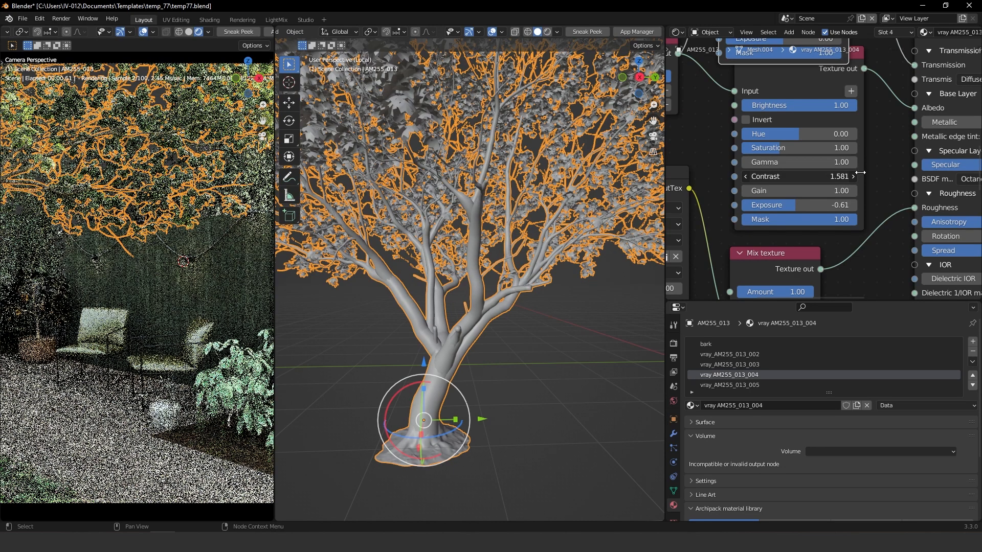
left_click(853, 177)
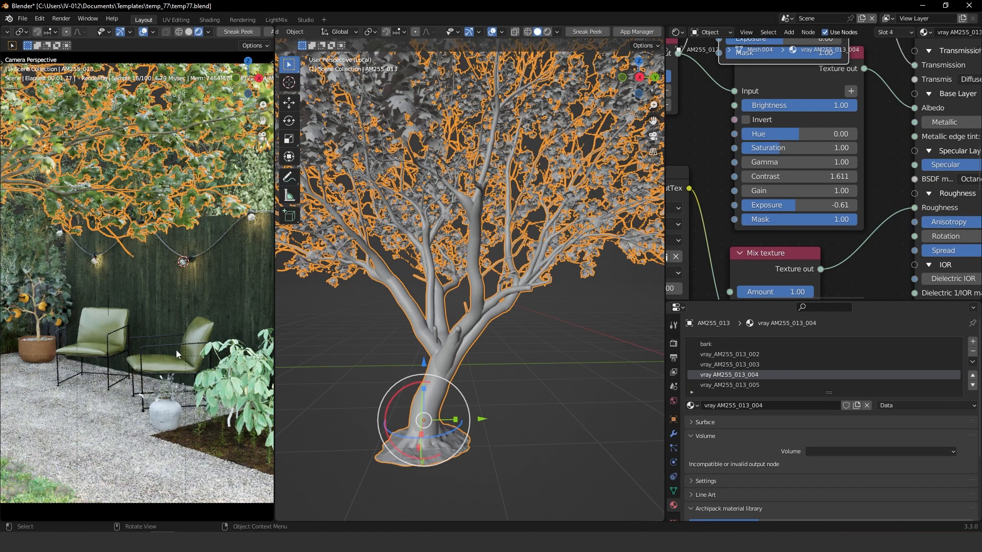
Step: Hide the overlays in the camera view and set the transmission Color correction's exposure to 0.23
left_click(142, 32)
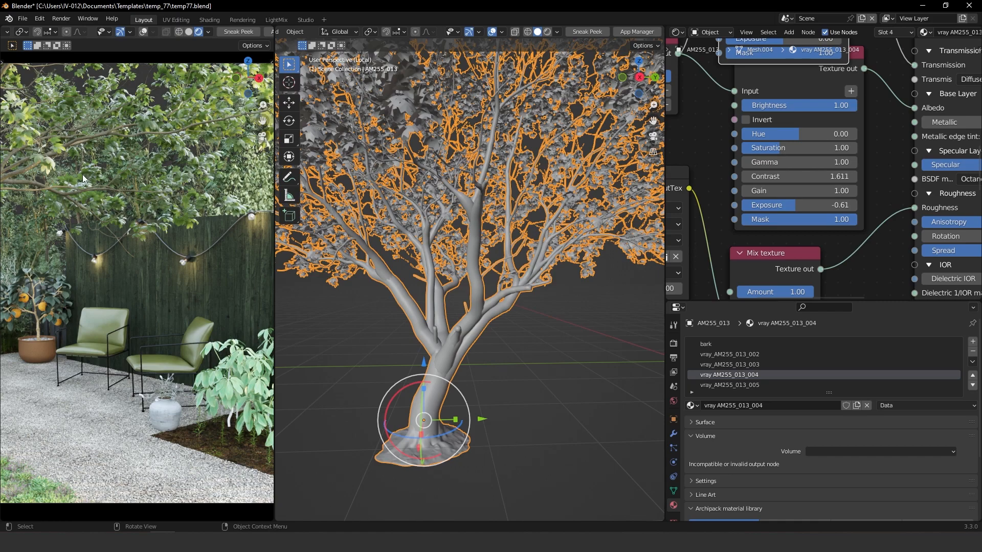
middle_click_drag(836, 49, 847, 165)
middle_click_drag(844, 126, 825, 148)
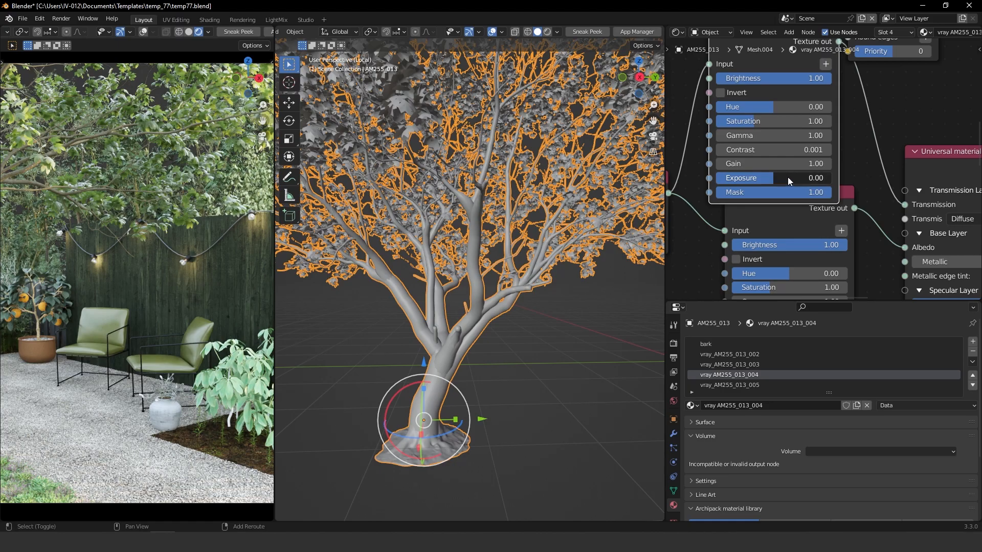
left_click_drag(794, 175, 828, 178)
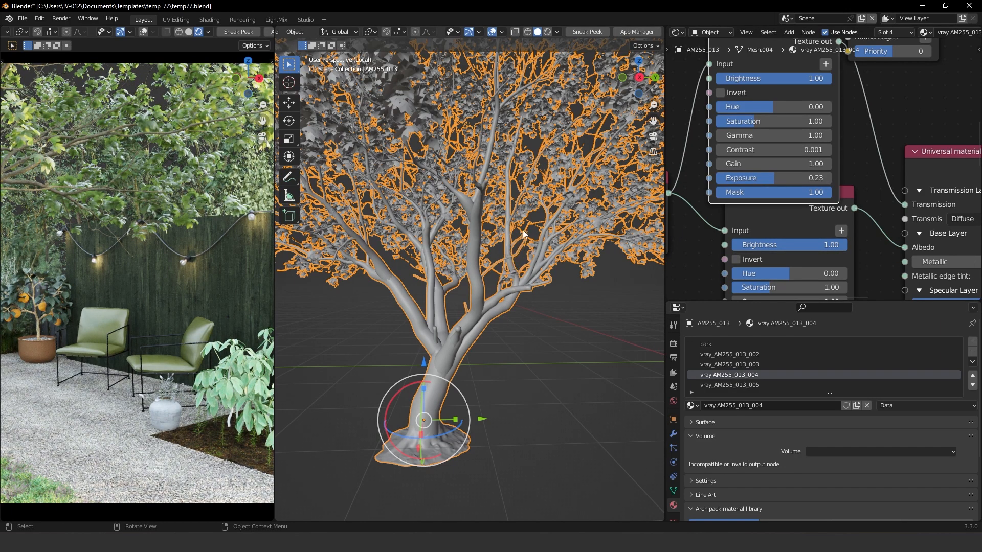
Step: Select tree AM207_035 among the isolated trees
scroll(529, 233, "up", 3)
middle_click_drag(530, 232, 540, 163)
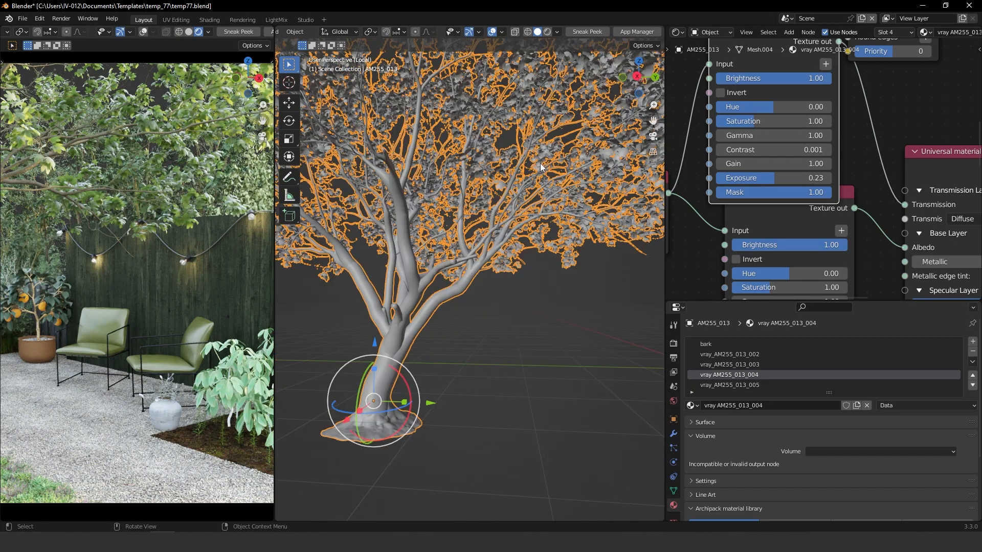
scroll(540, 163, "down", 7)
middle_click_drag(553, 231, 496, 275, "shift")
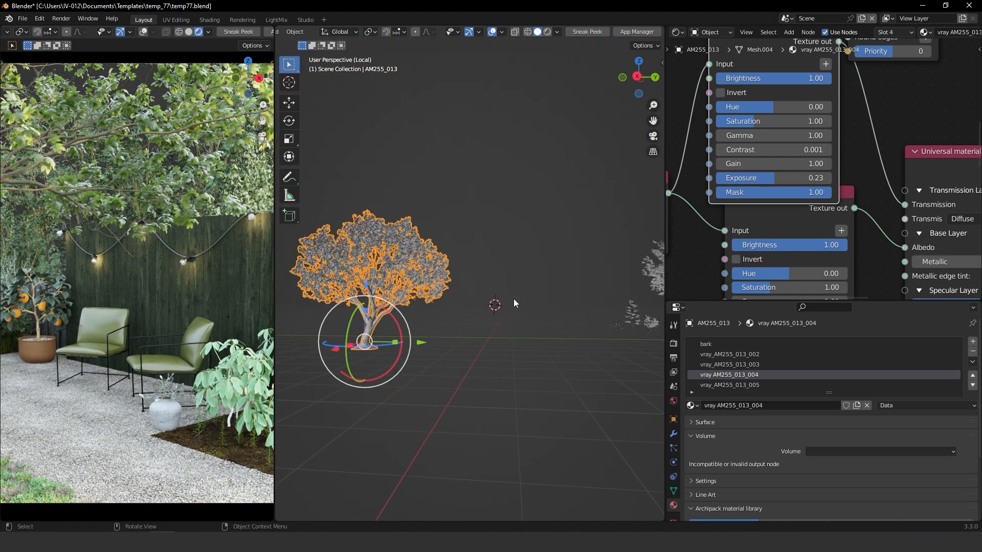
middle_click_drag(530, 286, 541, 306)
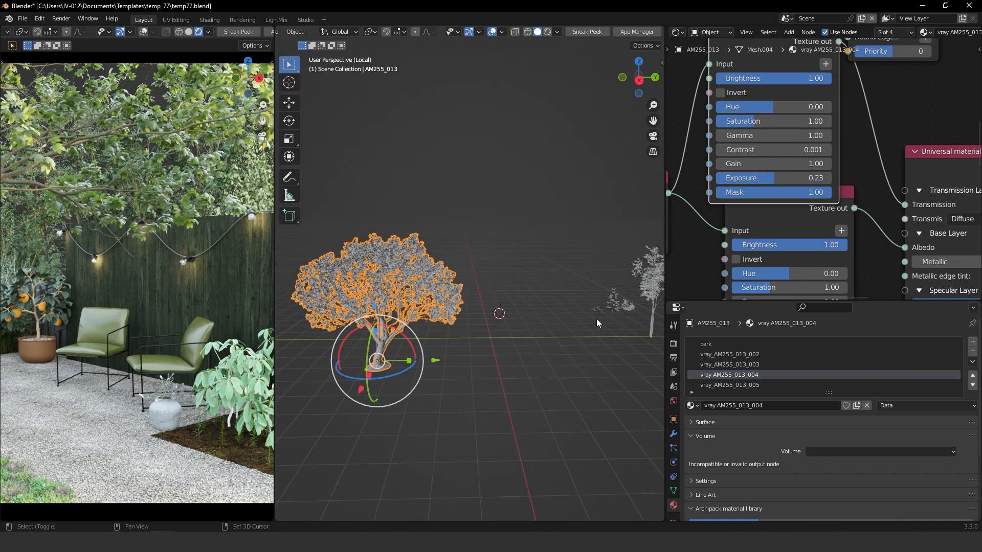
middle_click_drag(615, 317, 420, 342, "shift")
scroll(479, 315, "up", 4)
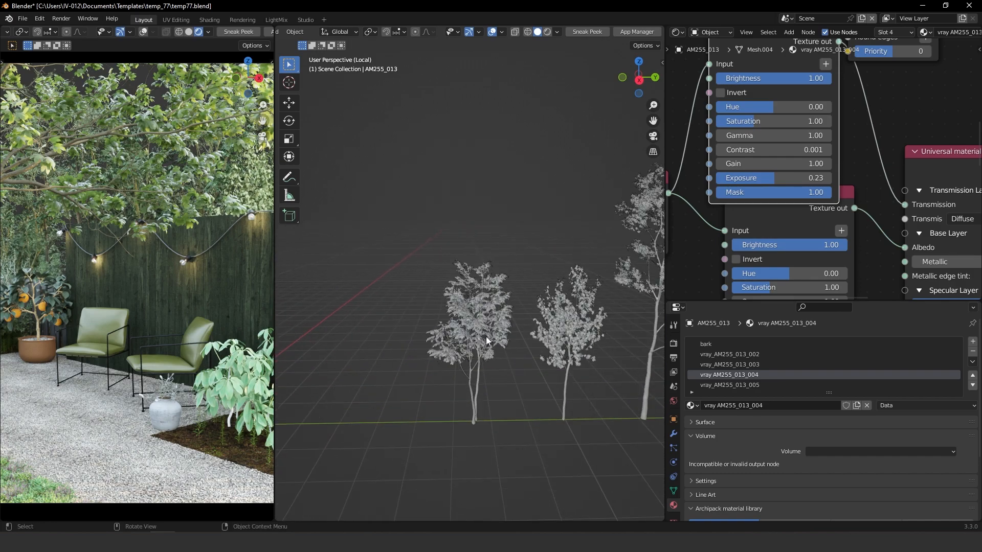
left_click(486, 337)
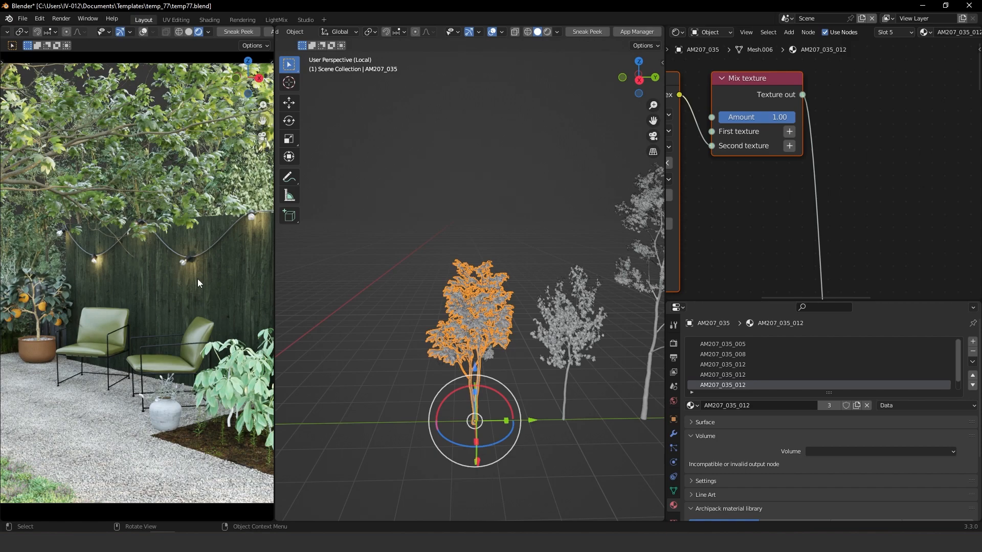
Step: Frame the selected tree in the rendered view and examine its branches and leaves up close
middle_click_drag(198, 284, 180, 332)
key("KP_Decimal")
middle_click_drag(177, 371, 160, 430, "shift")
middle_click_drag(169, 286, 162, 246)
middle_click_drag(145, 323, 165, 253, "ctrl")
middle_click_drag(155, 289, 174, 245, "ctrl")
middle_click_drag(171, 314, 200, 429)
middle_click_drag(164, 281, 179, 225, "ctrl")
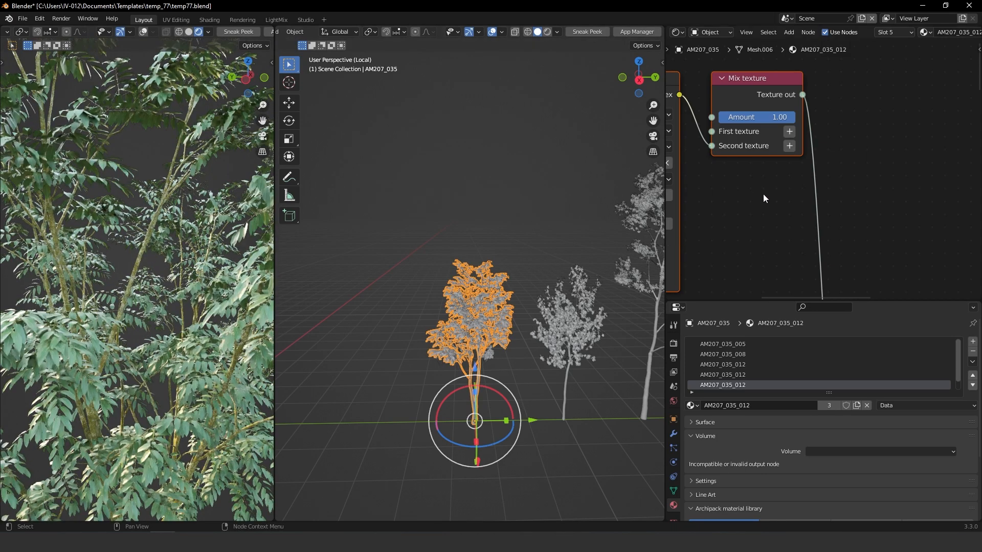
Step: Look through the material slots of AM207_035 and activate AM207_035_008
scroll(760, 192, "down", 5)
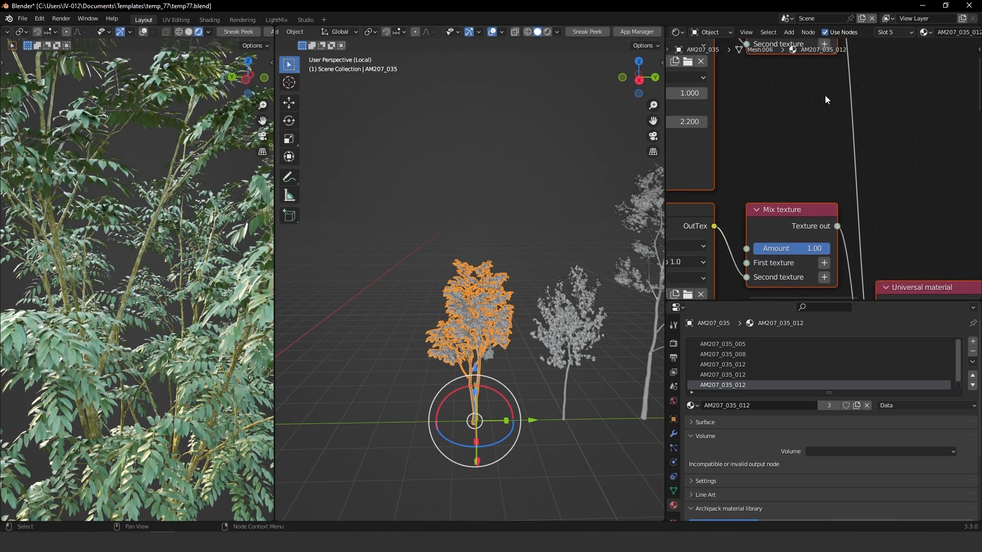
left_click(741, 376)
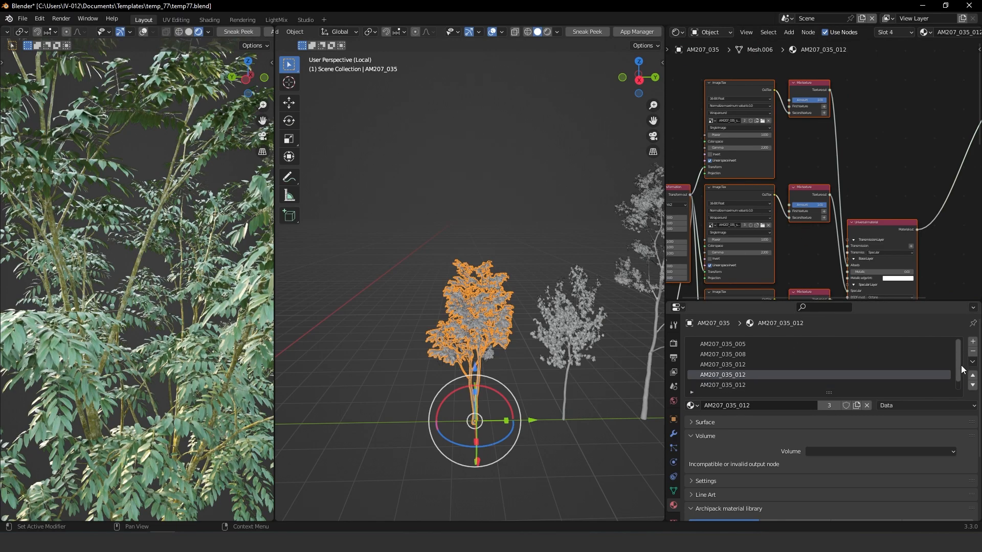
scroll(961, 369, "down", 1)
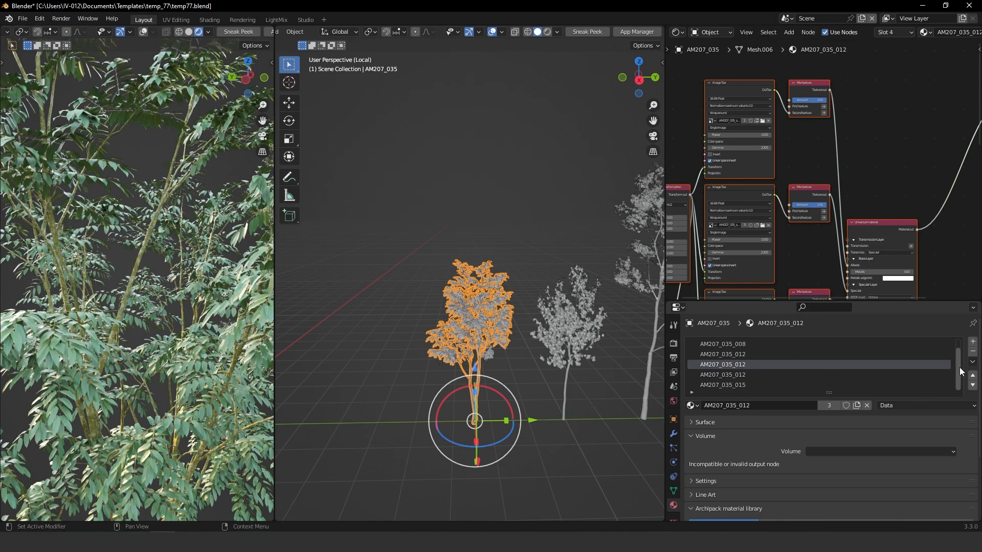
left_click(738, 386)
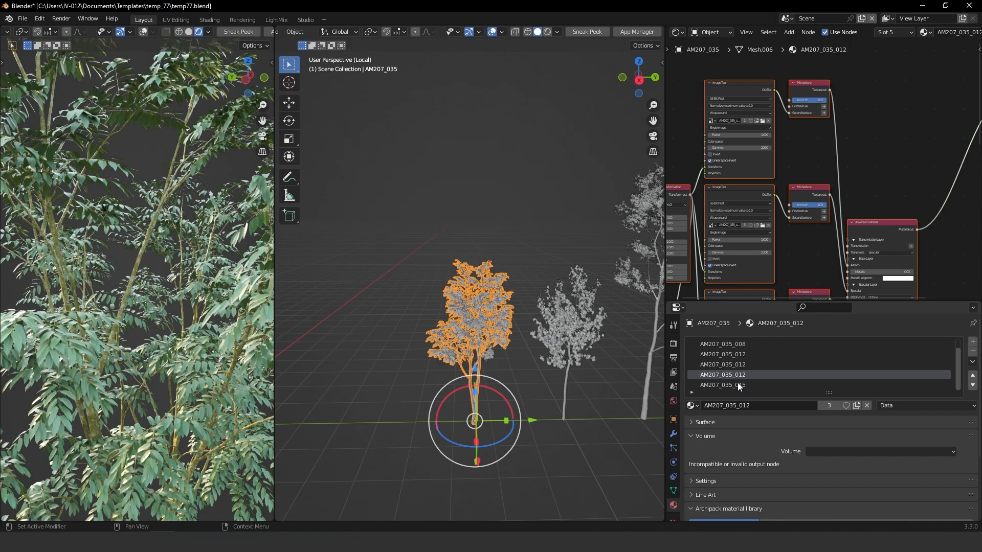
left_click(743, 345)
Step: Disconnect the Mix texture from the Universal material's Albedo to check which leaves it affects, and undo the disconnection
middle_click_drag(842, 155, 753, 228)
scroll(821, 183, "up", 7)
middle_click_drag(821, 183, 889, 162)
left_click_drag(777, 250, 833, 250)
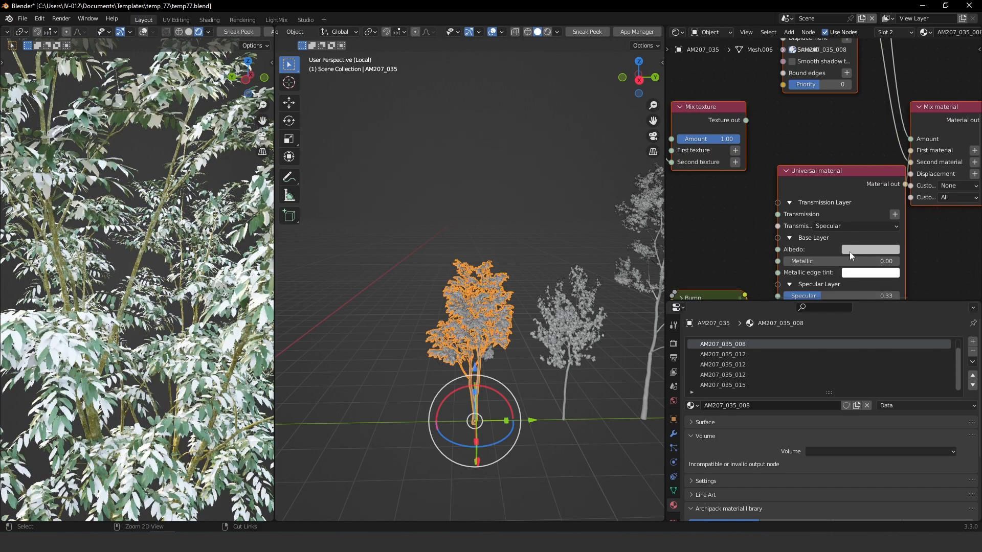
key("ctrl+z")
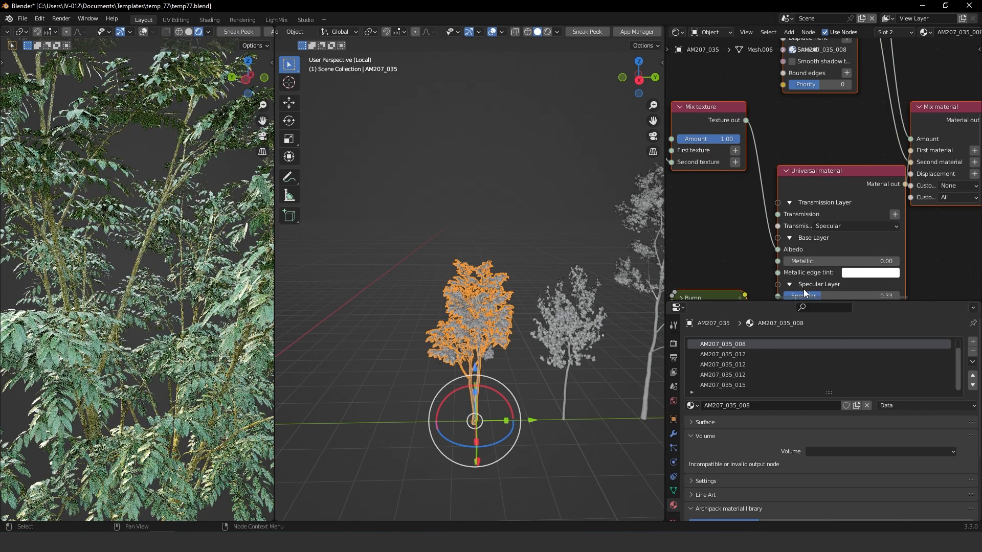
Step: Activate AM207_035_005, disconnect the Mix texture from the Universal material's Albedo to check which leaves it affects, and undo the disconnection
left_click_drag(960, 360, 958, 348)
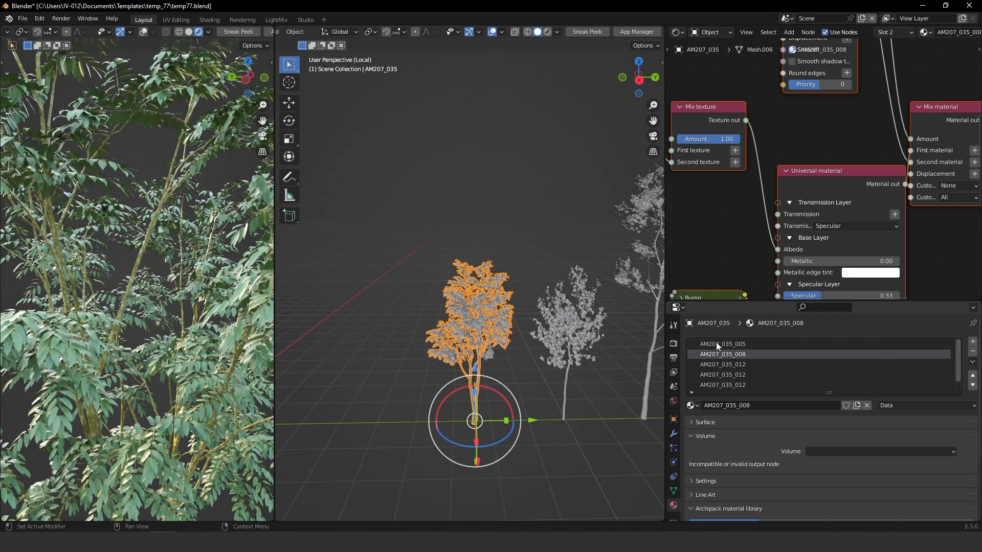
left_click(731, 347)
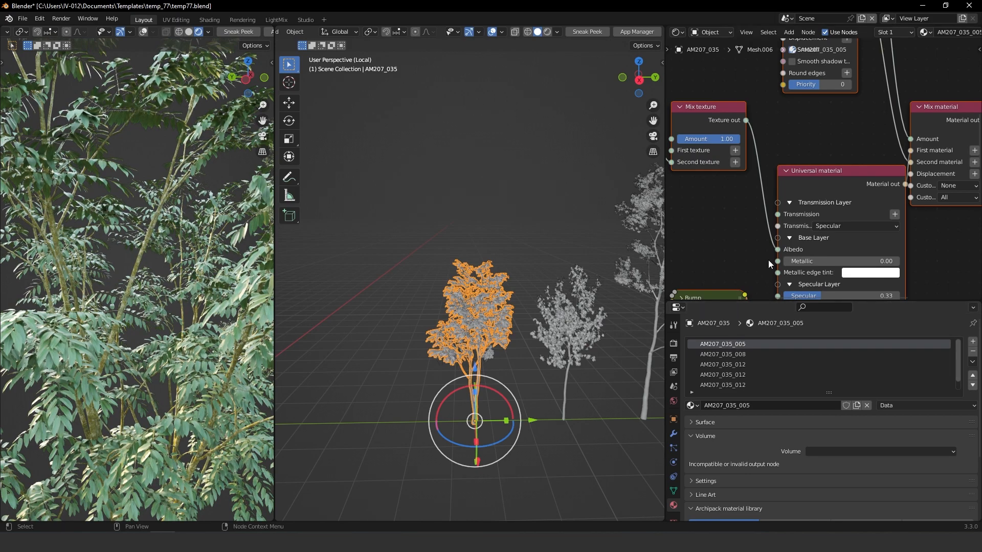
left_click_drag(769, 250, 747, 269)
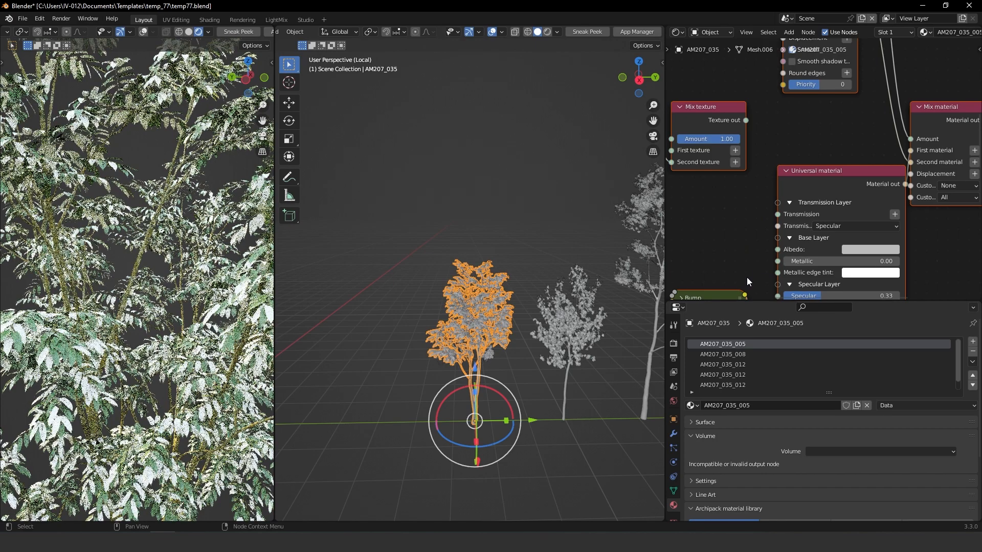
key("ctrl+z")
Step: Insert a Color correction node between the Mix texture and the Universal material's Albedo in AM207_035_005
middle_click_drag(795, 192, 843, 192)
scroll(819, 171, "down", 2)
left_click(787, 132)
middle_click_drag(726, 102, 755, 102)
left_click_drag(751, 91, 721, 184)
left_click(804, 136)
key("shift+a")
left_click(819, 134)
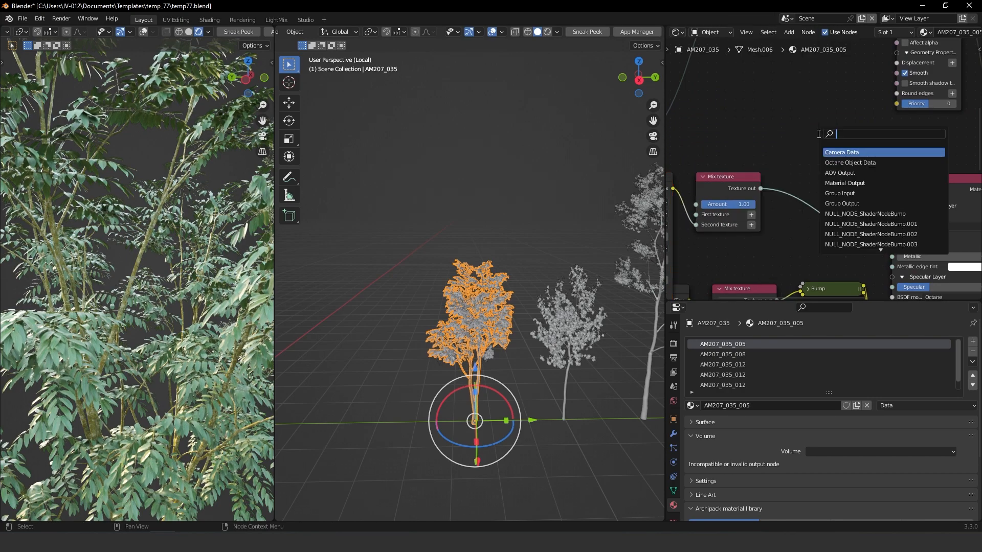
type("color")
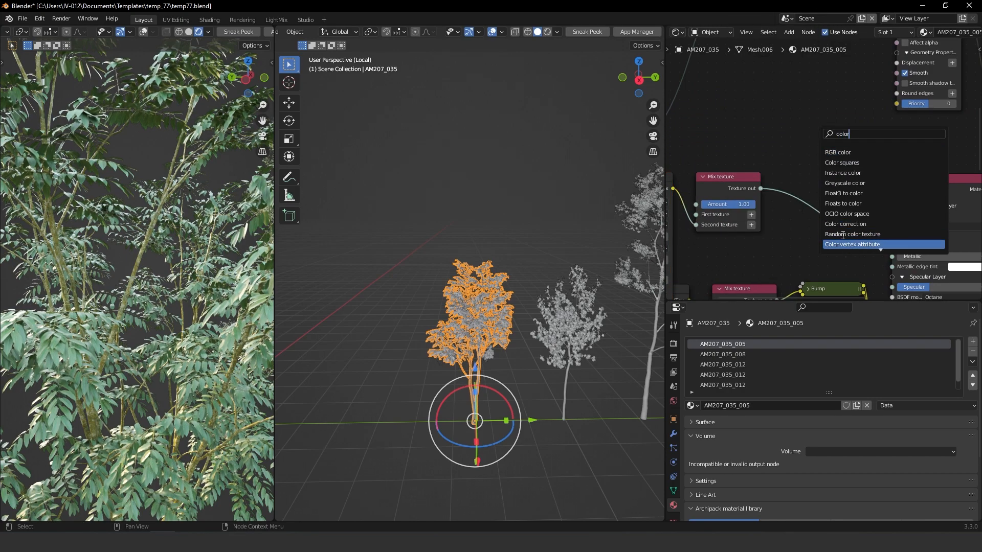
left_click(839, 223)
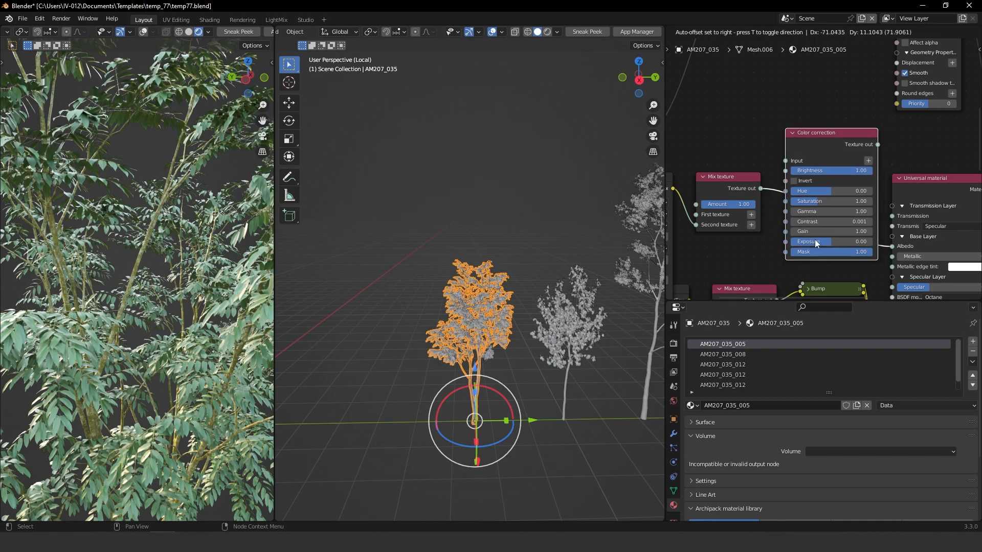
left_click(817, 173)
Step: Duplicate the Color correction node and feed both copies from the Mix texture's output
key("shift+d")
left_click(834, 85)
left_click_drag(761, 188, 920, 106)
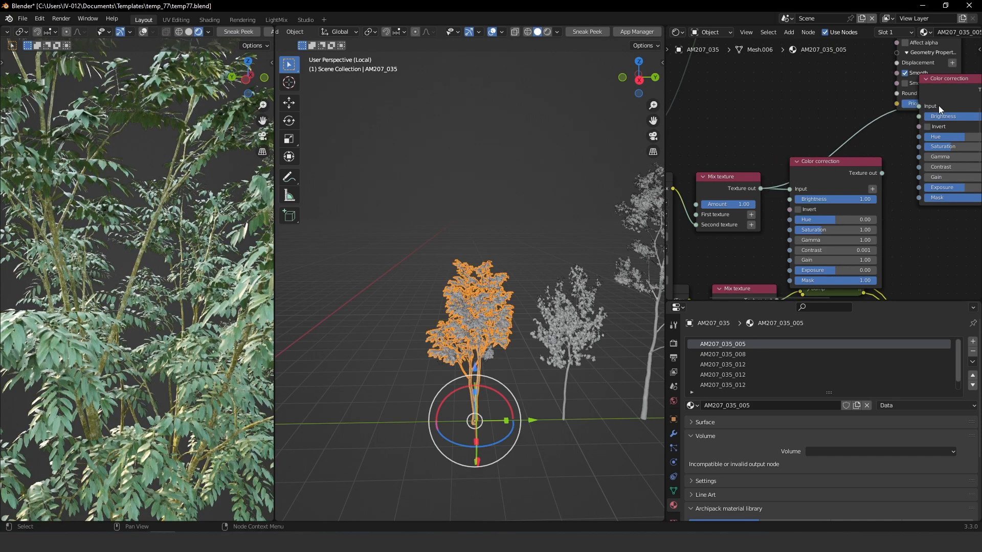
middle_click_drag(921, 208, 784, 210)
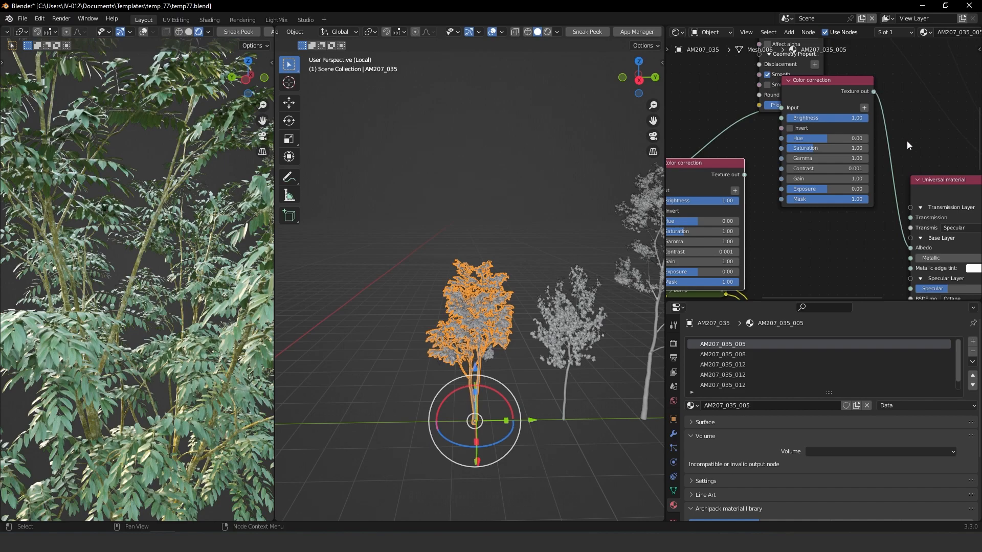
Step: Connect one Color correction to Transmission and the other to Albedo, and set the Universal material's transmission type to Diffuse
left_click_drag(873, 92, 912, 216)
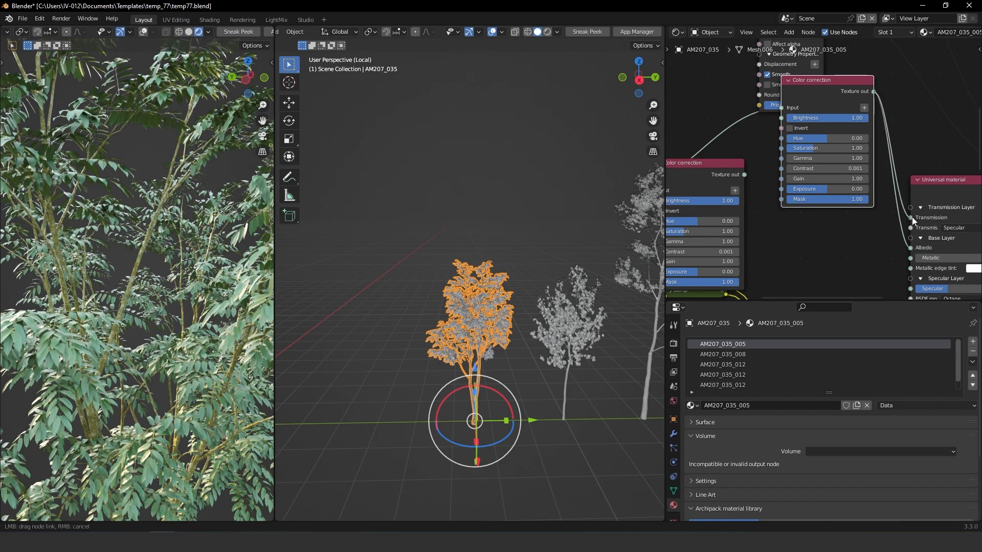
left_click_drag(744, 174, 961, 235)
left_click(956, 228)
left_click(913, 255)
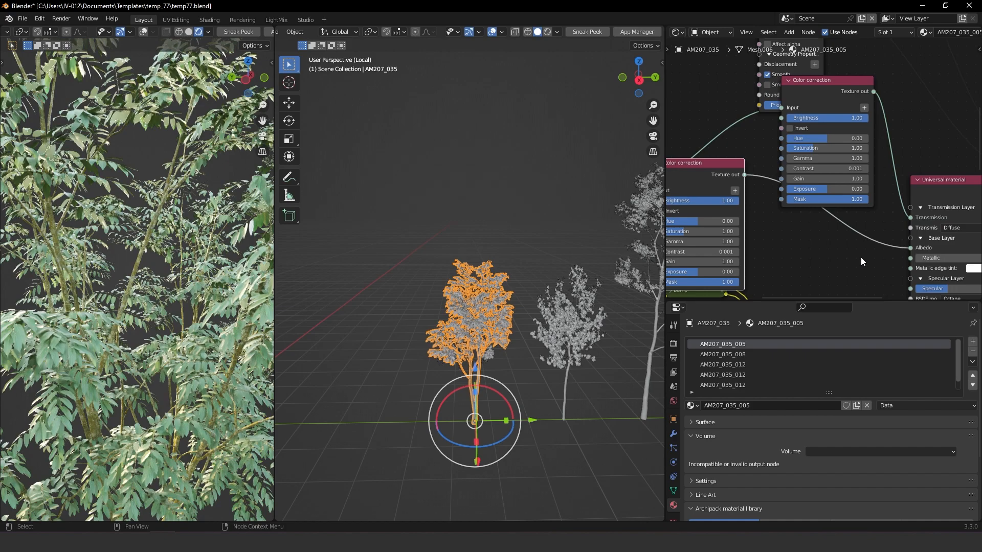
Step: Raise the Contrast of the Color correction feeding Albedo to about 0.491
middle_click_drag(752, 197, 802, 136)
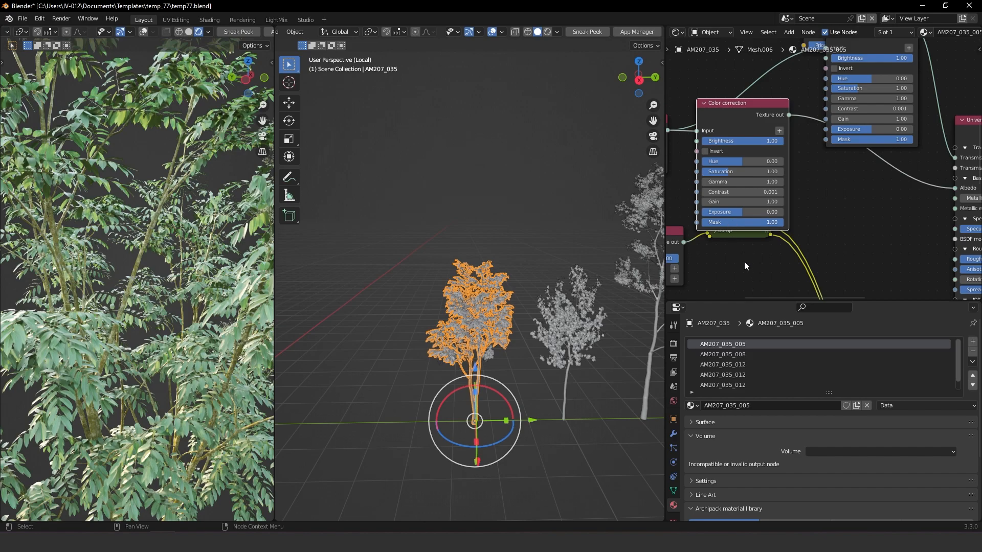
middle_click_drag(814, 201, 818, 182)
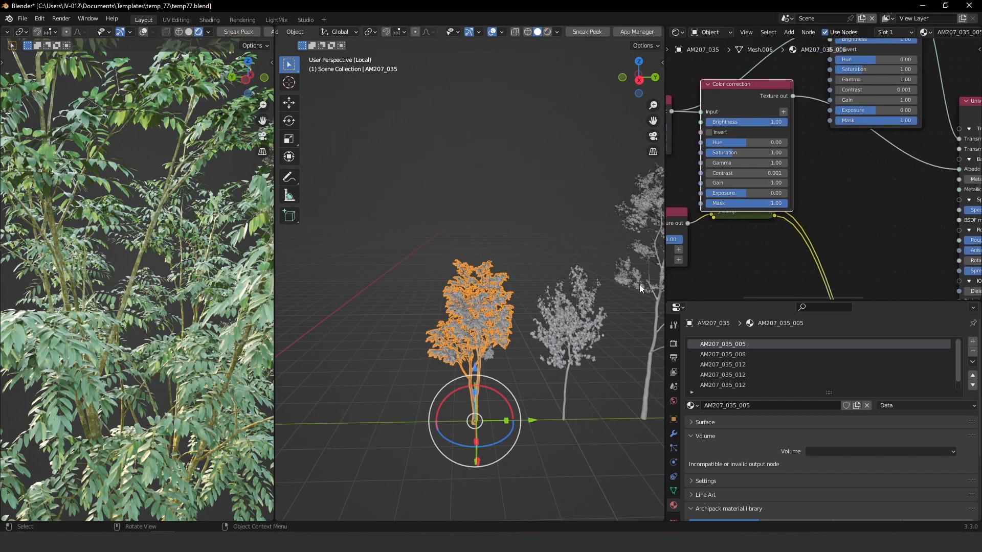
middle_click_drag(818, 140, 819, 187)
scroll(772, 234, "up", 1)
left_click_drag(731, 230, 744, 226)
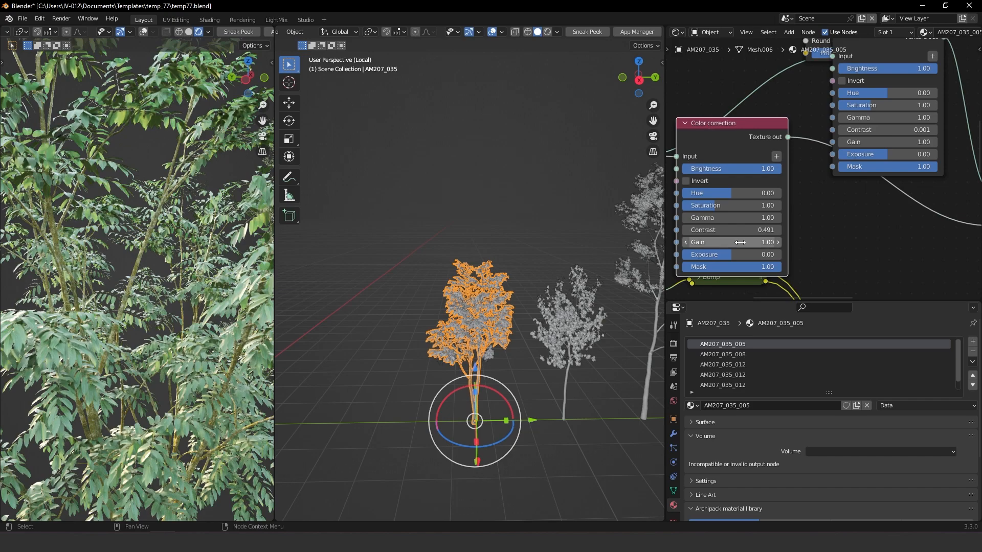
scroll(739, 242, "down", 3)
middle_click_drag(790, 226, 789, 229, "ctrl")
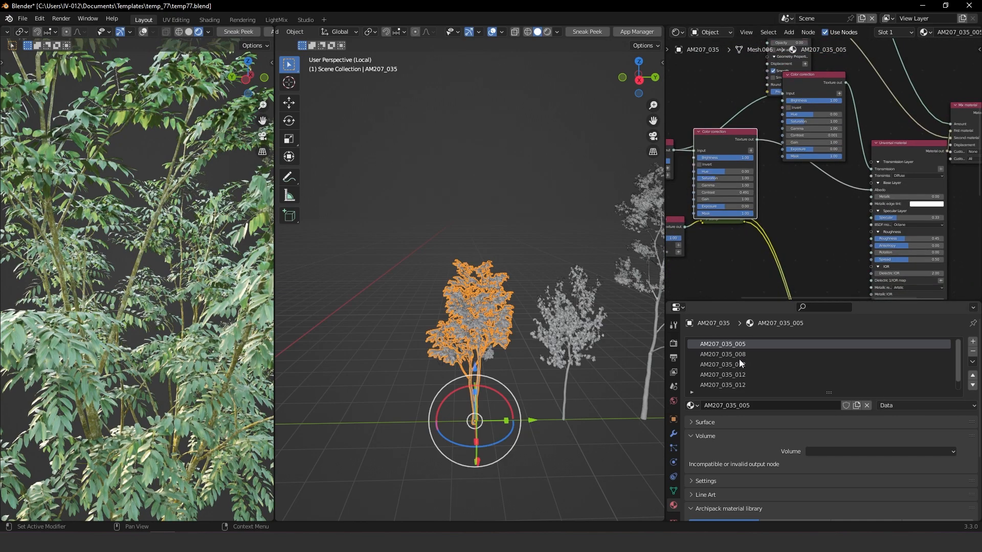
Step: Activate AM207_035_008 and delete the Mix texture node between the Image Tex and the Universal material's Albedo
left_click(738, 357)
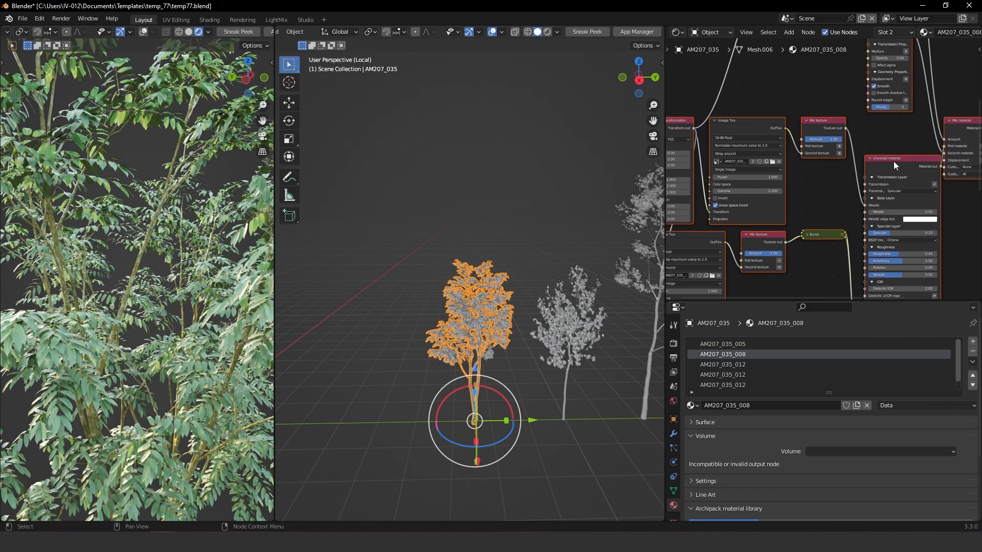
left_click_drag(892, 160, 902, 170)
left_click(864, 169)
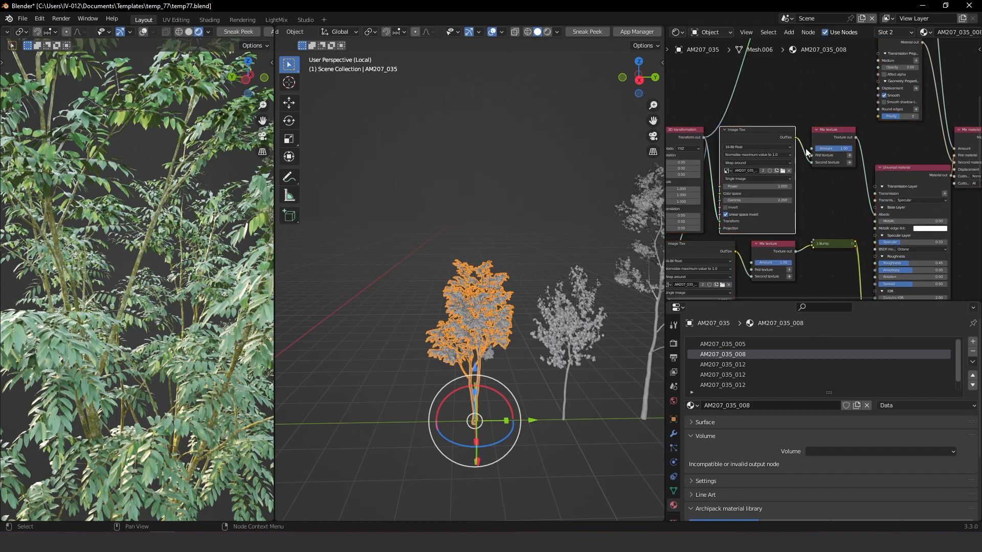
left_click(829, 130)
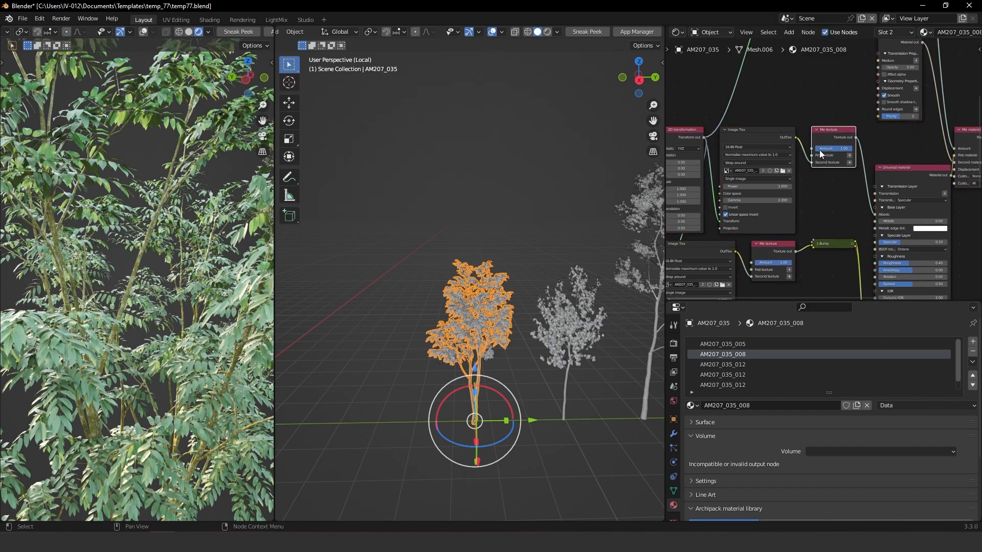
key("x")
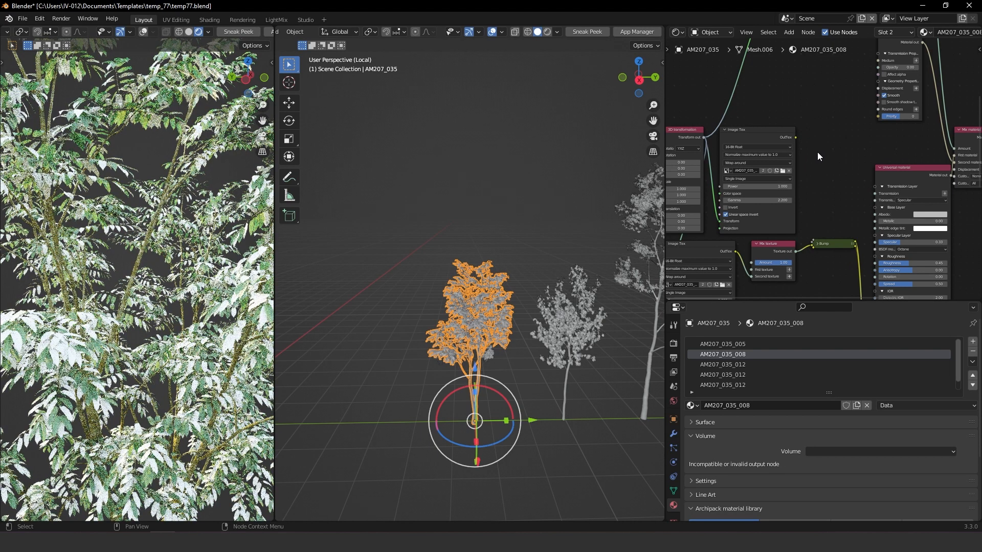
Step: Add a Color correction node beside the Image Tex node and place a duplicate above it
key("shift+a")
type("color")
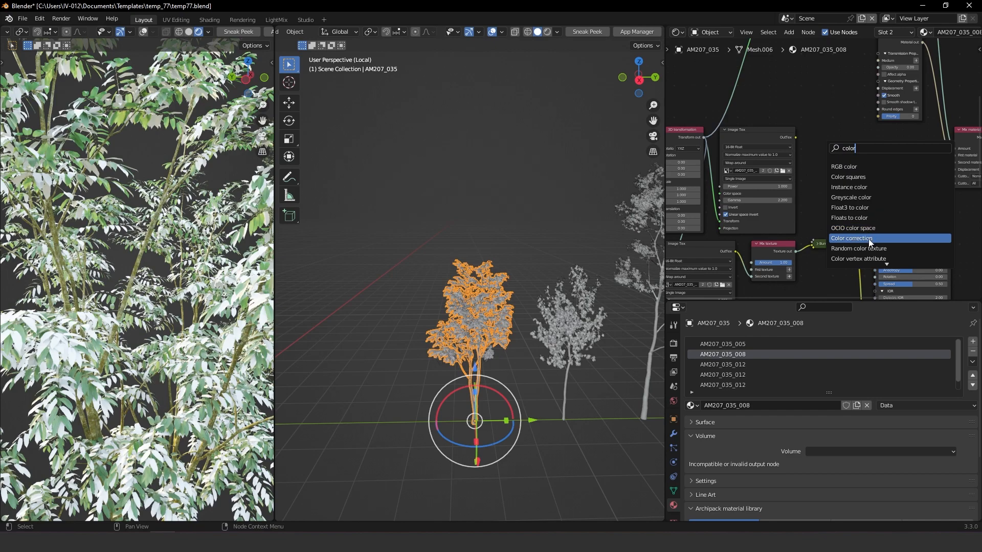
key("Return")
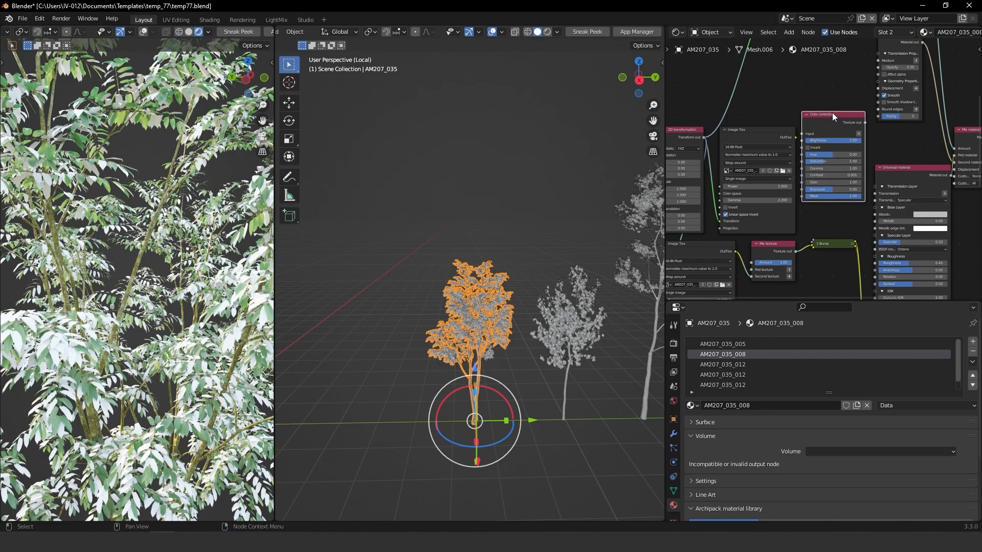
key("ctrl+v")
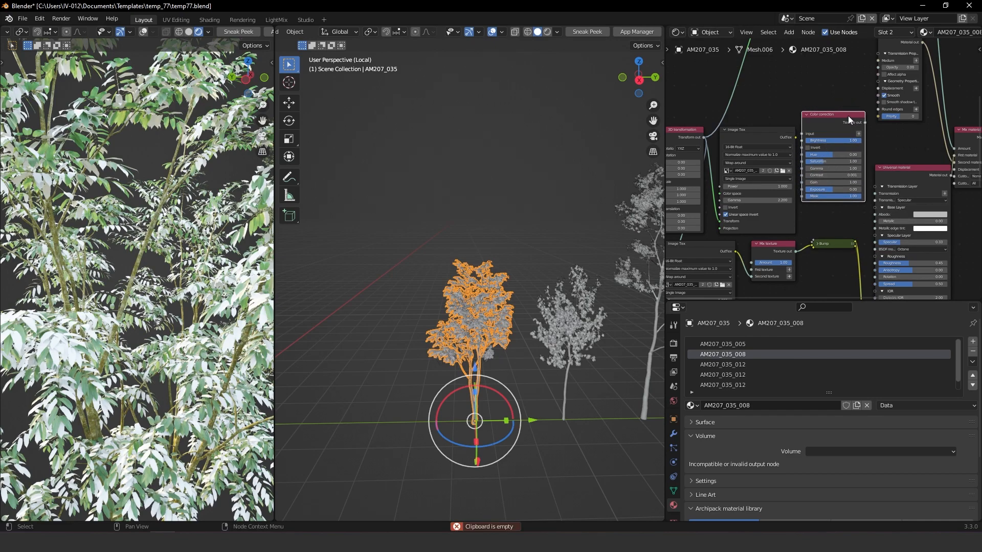
key("shift+d")
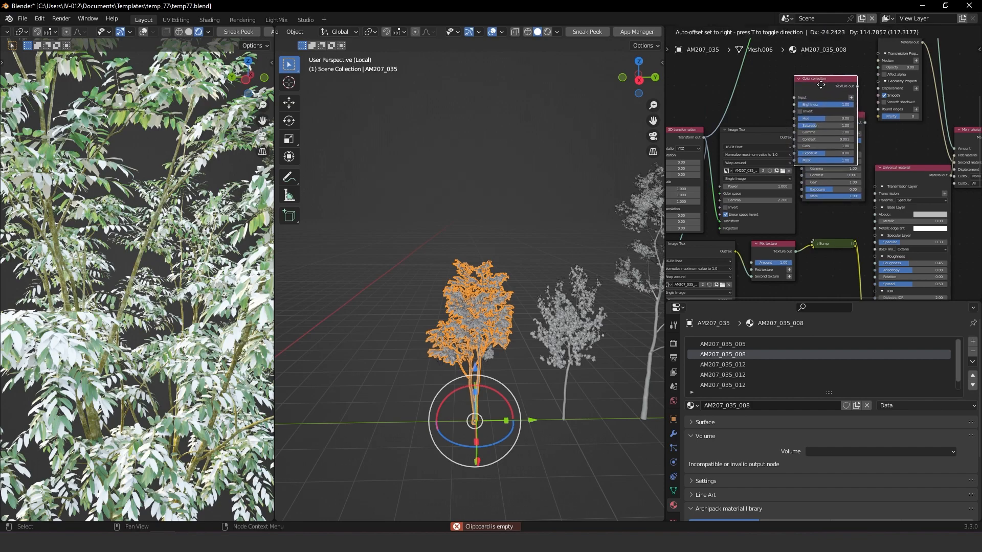
left_click(778, 95)
Step: Arrange the two Color correction nodes in AM207_035_008 and feed both from the Image Tex output
left_click_drag(831, 124, 832, 146)
left_click_drag(780, 150, 699, 142)
left_click_drag(812, 149, 894, 167)
left_click_drag(890, 106, 914, 59)
Step: Connect the lower Color correction to Albedo and the upper one to Transmission, and set the transmission type to Diffuse
middle_click_drag(904, 156, 820, 145)
left_click_drag(821, 143, 884, 215)
left_click_drag(845, 40, 876, 236)
middle_click_drag(923, 269, 876, 225)
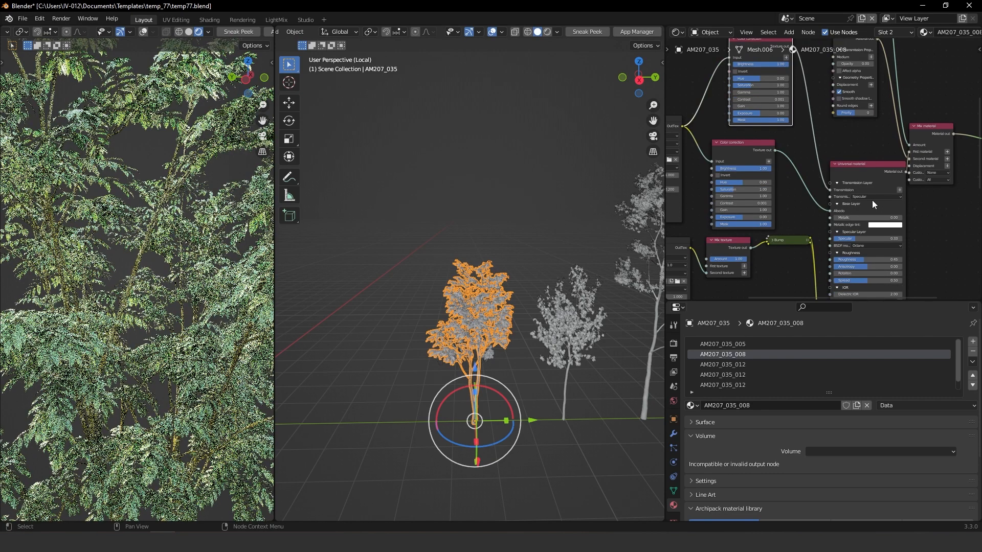
left_click(872, 197)
left_click(864, 213)
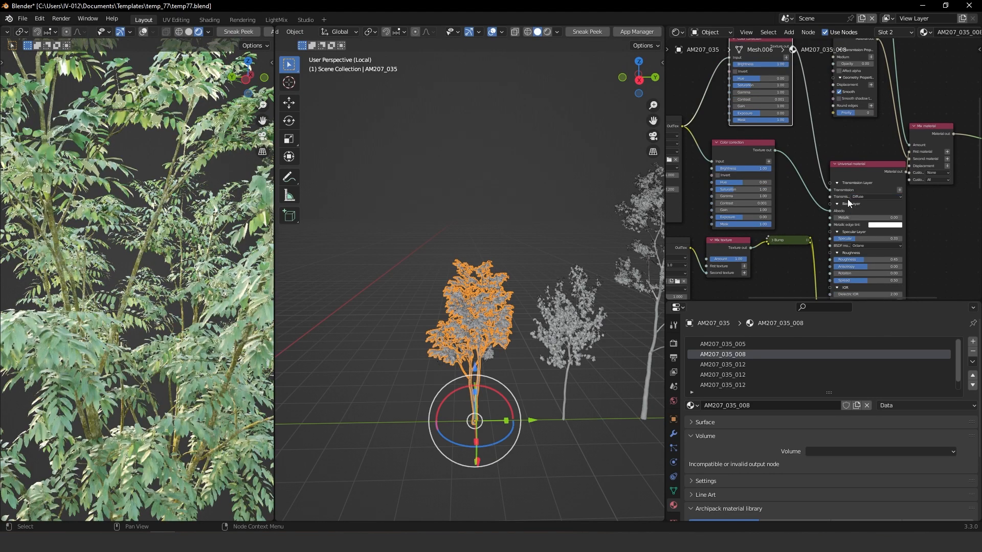
Step: Try a Hue of 0.02 on the Color correction feeding Transmission in AM207_035_008
middle_click_drag(812, 166, 842, 241)
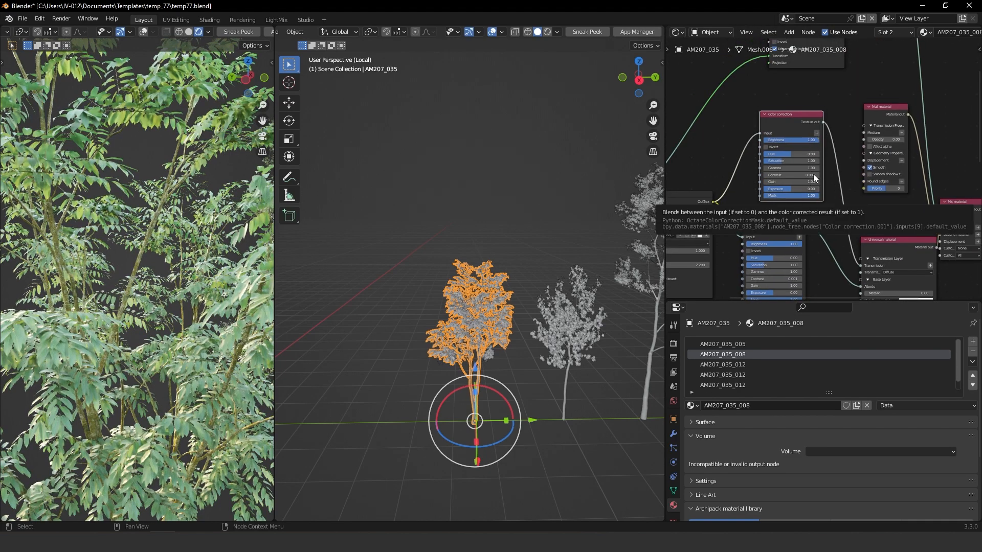
scroll(810, 174, "up", 2)
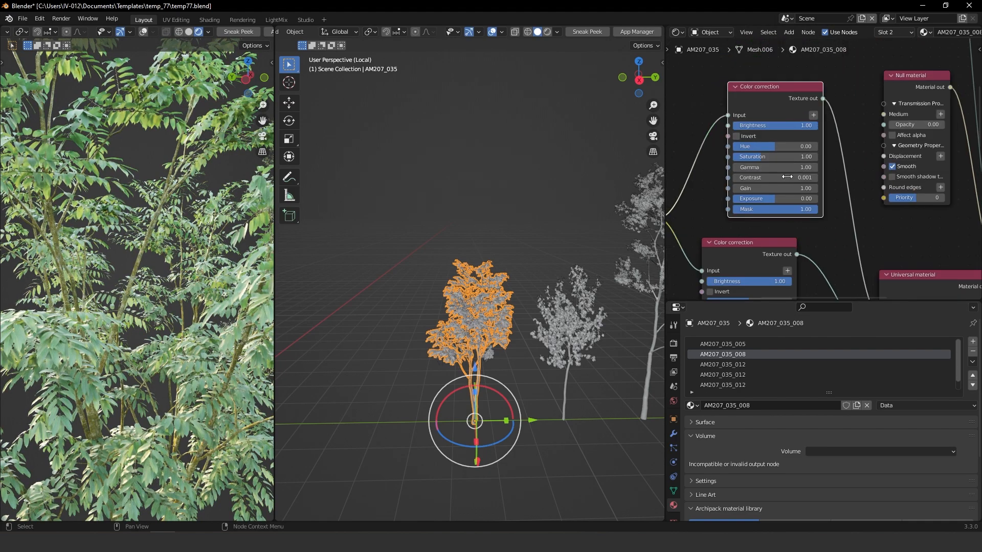
left_click(769, 145)
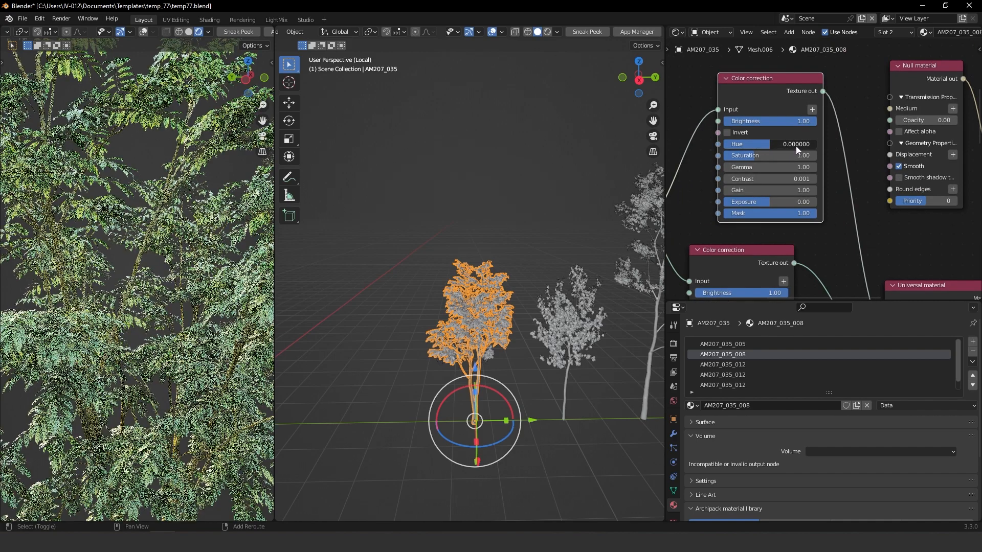
type("0.01")
left_click_drag(802, 146, 805, 147, "shift")
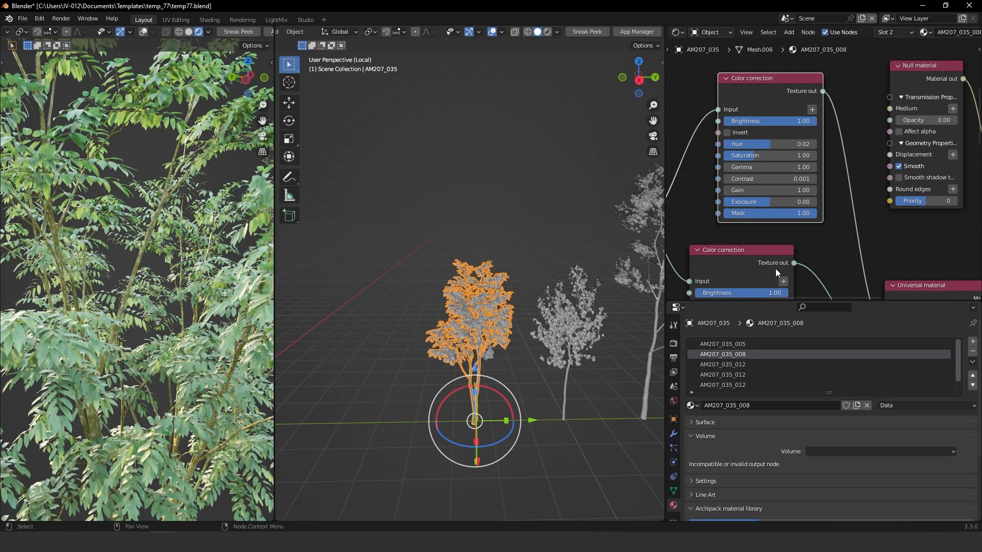
Step: Set the Hue of the Color correction feeding Transmission to 0.05
left_click(791, 148)
key("Right")
key("BackSpace")
key("BackSpace")
key("BackSpace")
key("BackSpace")
key("BackSpace")
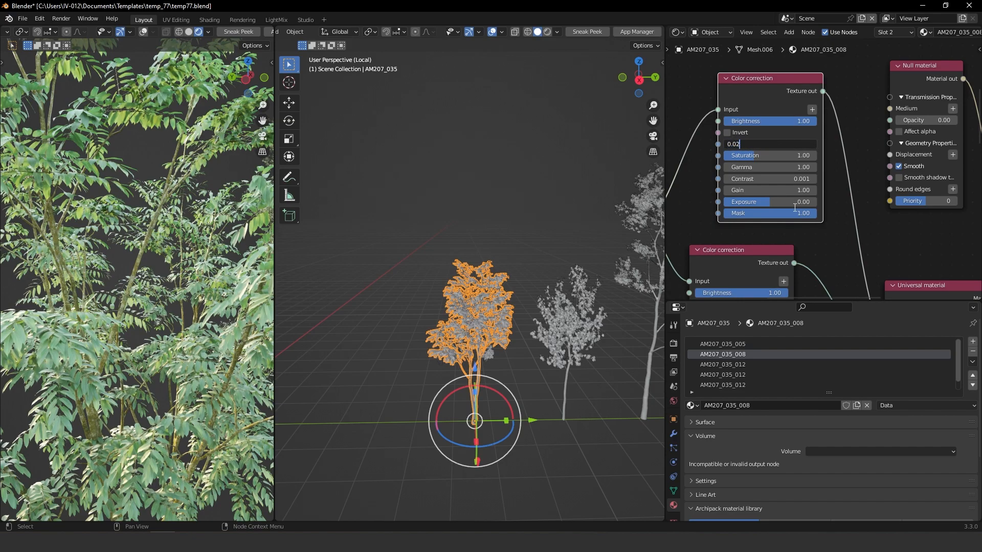
type("5")
key("Return")
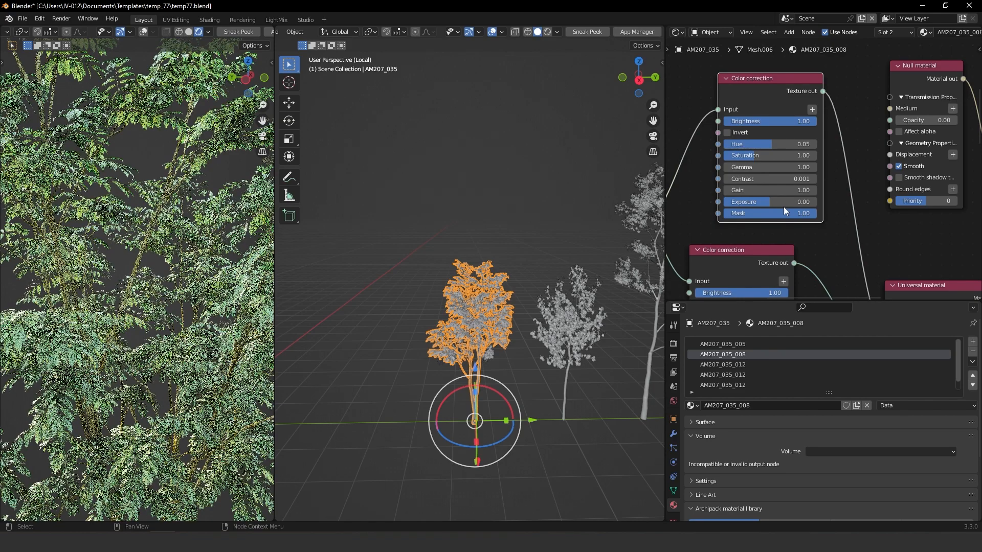
left_click(860, 121)
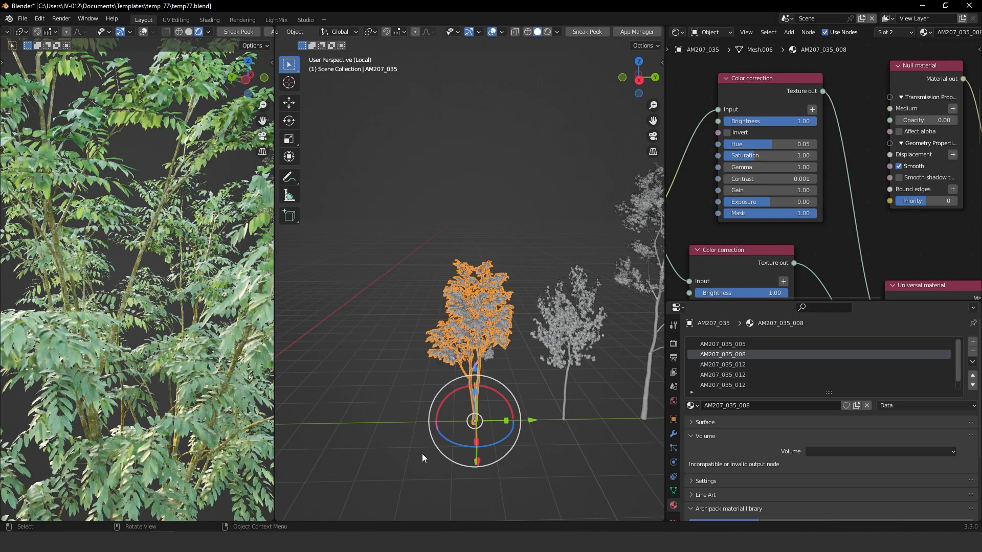
Step: Set the Hue of the Color correction feeding Albedo in AM207_035_008 to 0.05
middle_click_drag(815, 226, 824, 149)
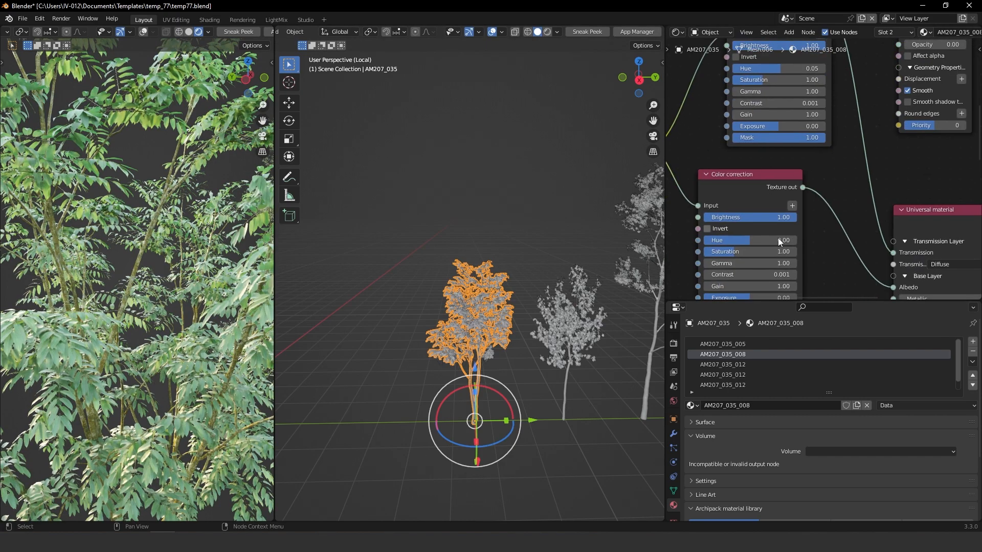
double_click(750, 241)
type("0.00")
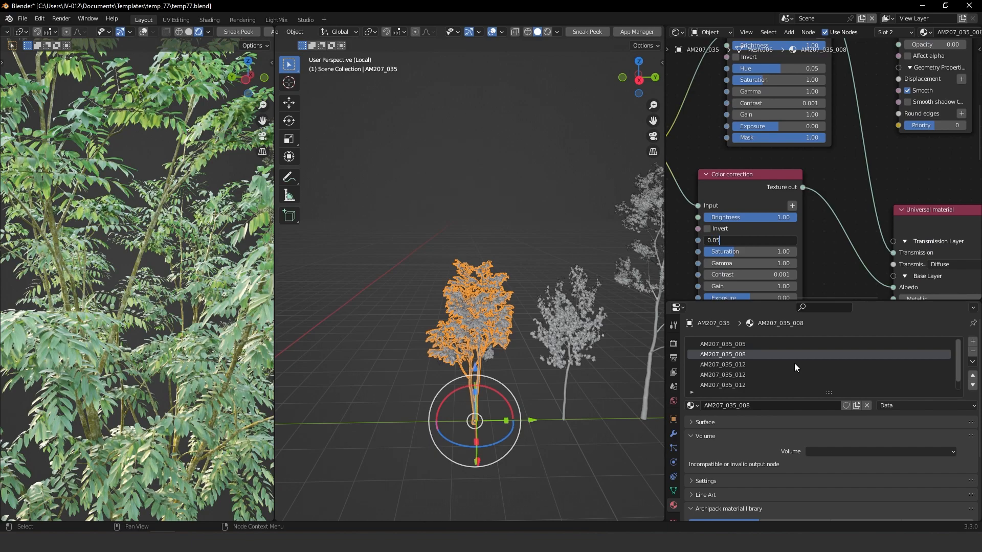
key("Return")
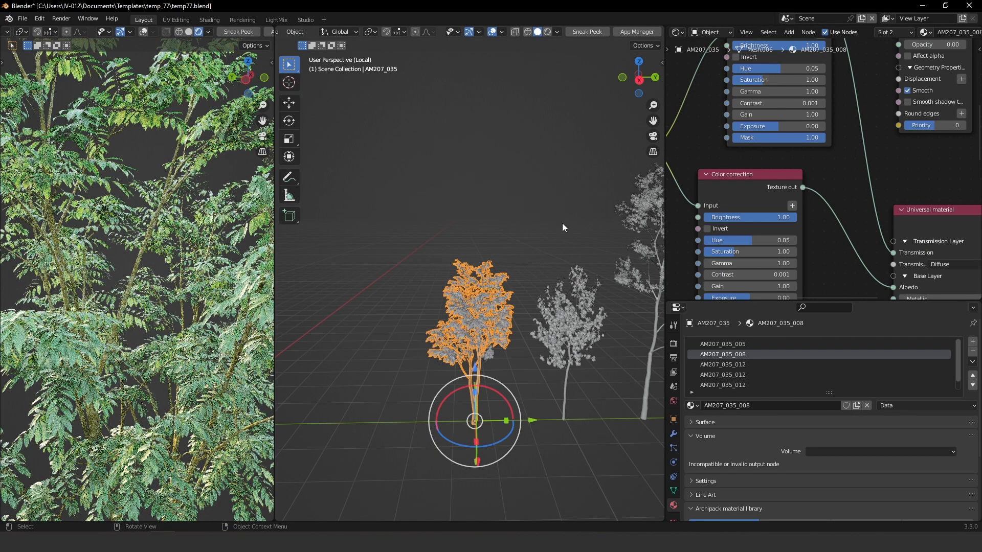
middle_click_drag(492, 335, 487, 320, "shift")
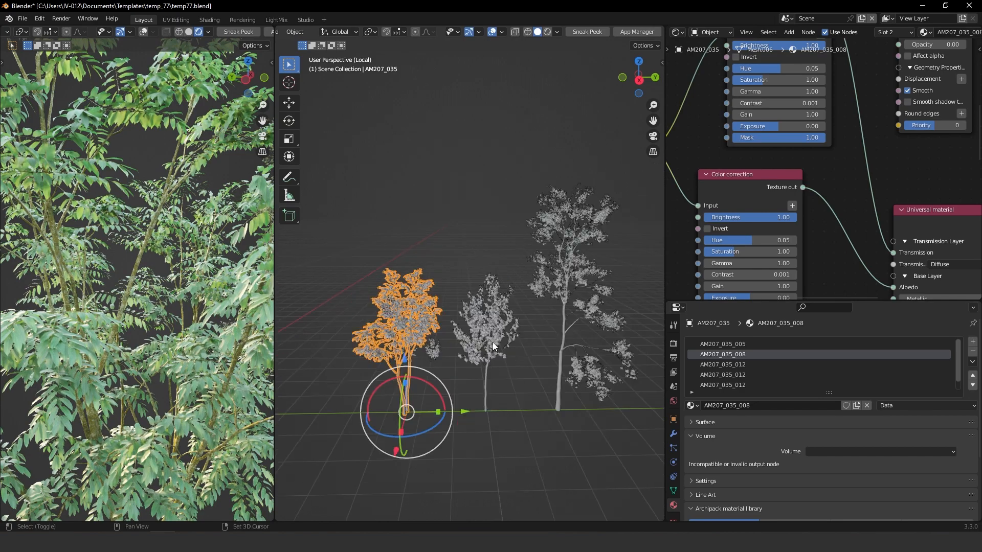
Step: Select the middle tree AM207_030, frame it in the rendered view, and open its AM207_030_005 leaf material
left_click(483, 353)
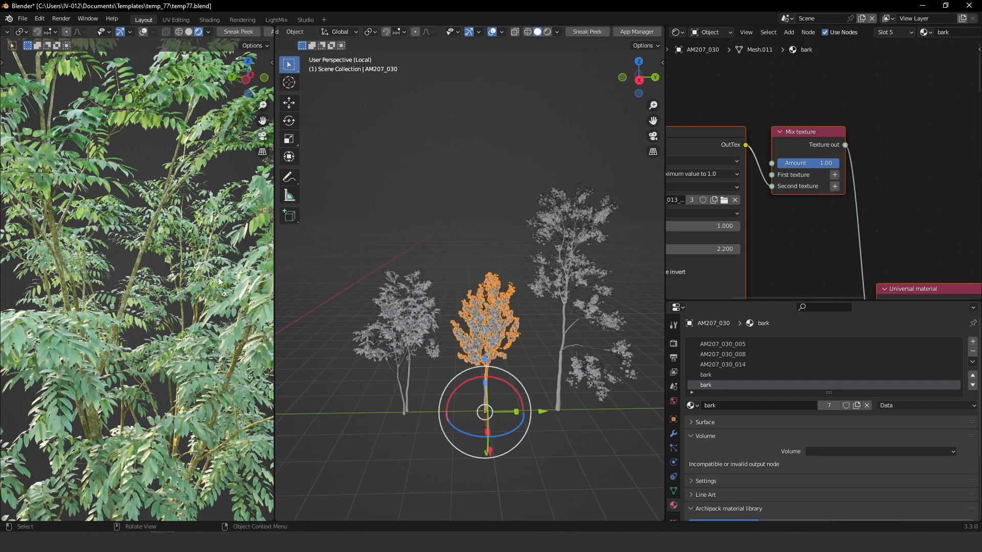
middle_click_drag(219, 275, 226, 275)
key("KP_Decimal")
scroll(154, 306, "up", 5)
middle_click_drag(850, 149, 837, 118)
key("Home")
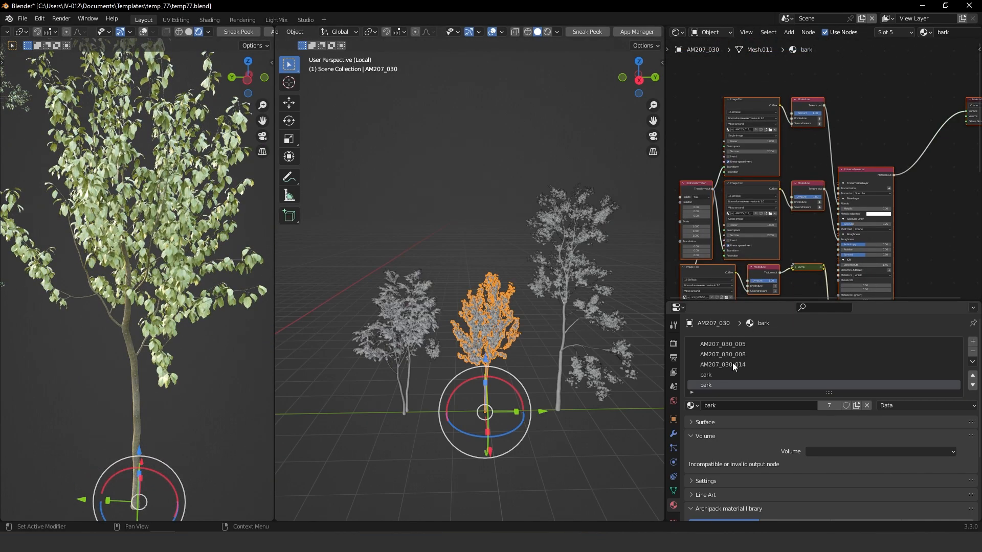
left_click(734, 363)
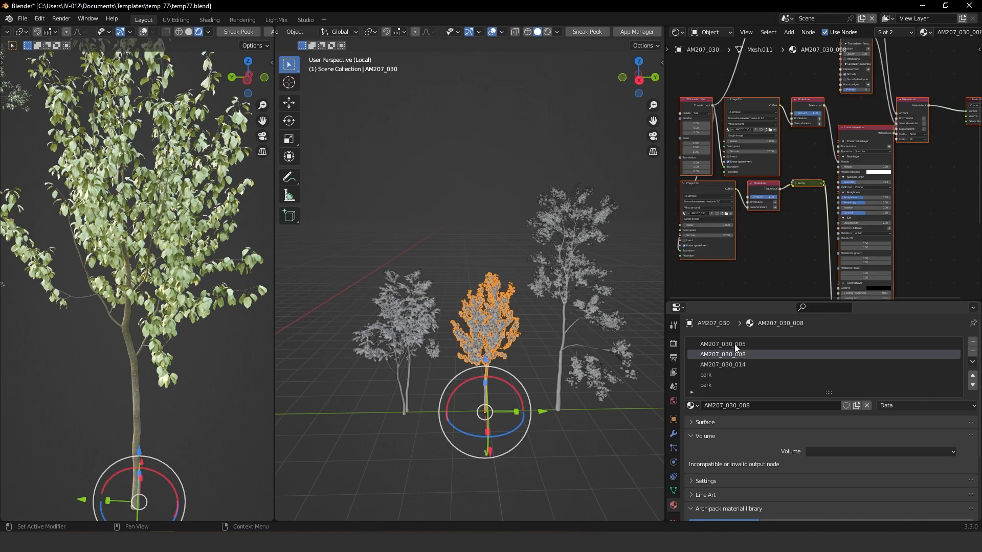
left_click(734, 345)
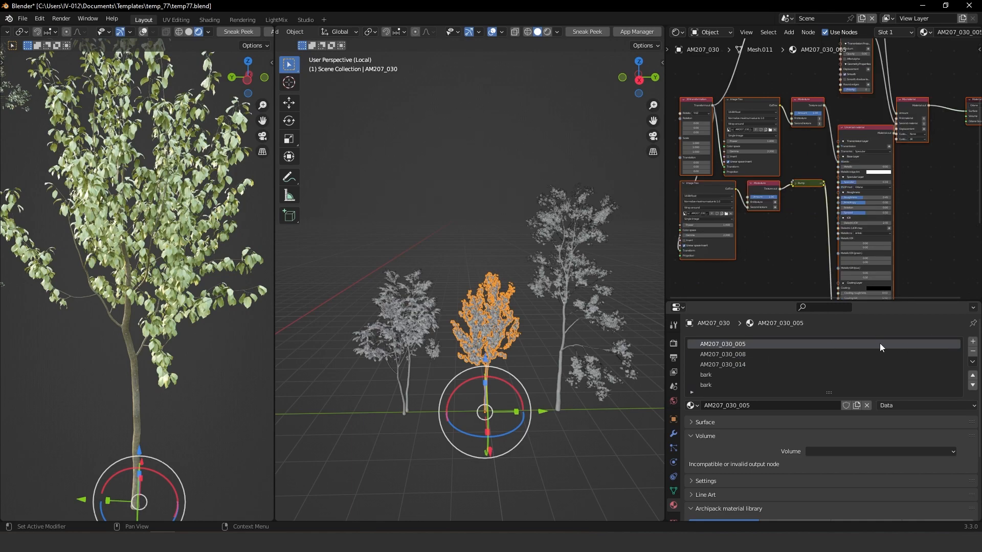
Step: Move the texture nodes aside and insert a Color correction node between the Mix texture and the Universal material's Albedo
scroll(844, 174, "up", 3)
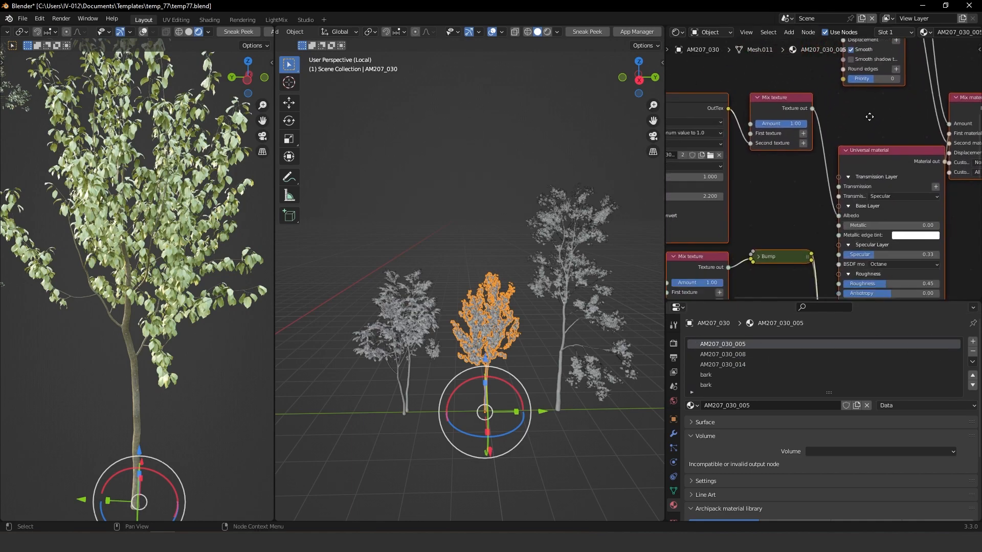
scroll(870, 192, "down", 5)
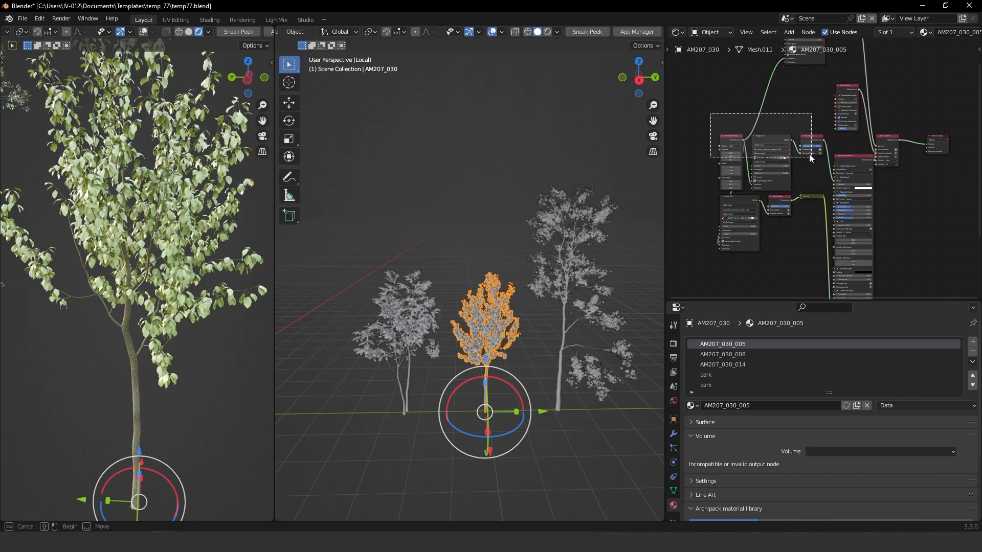
left_click_drag(813, 139, 748, 135)
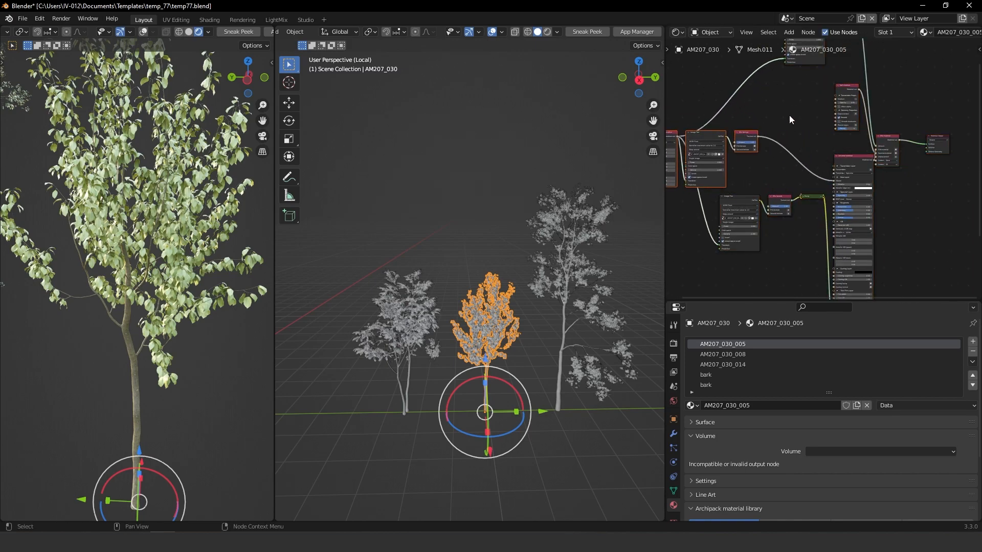
key("ctrl+f")
type("color")
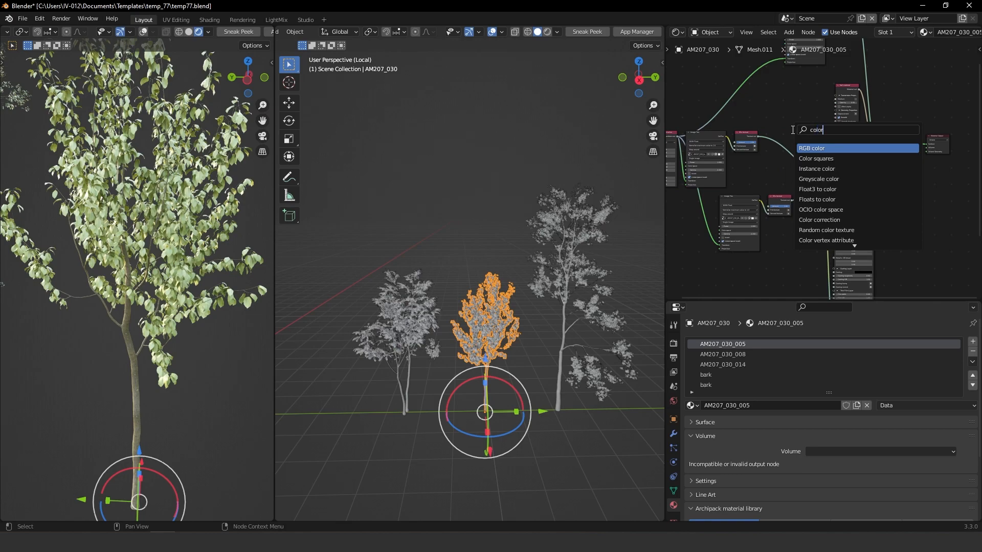
left_click(835, 221)
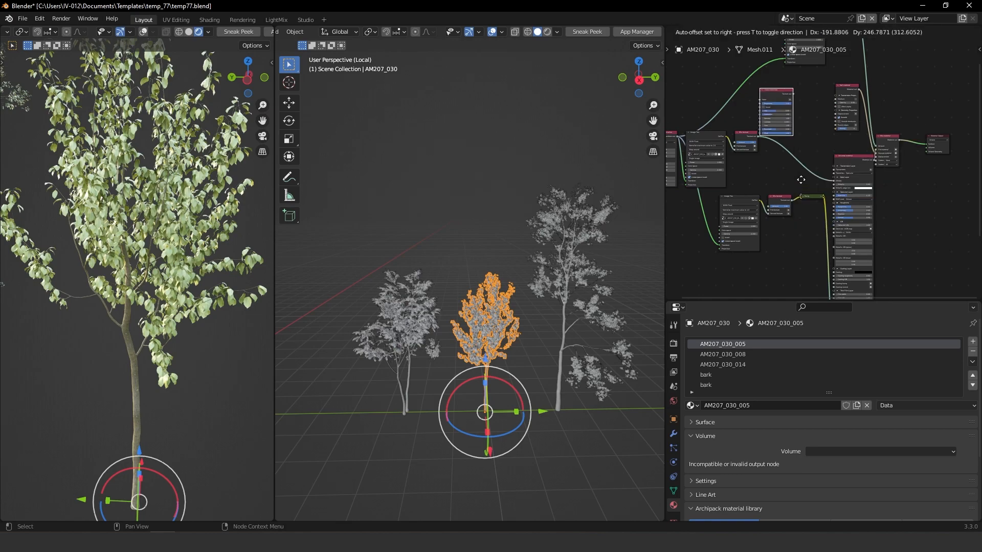
left_click(807, 211)
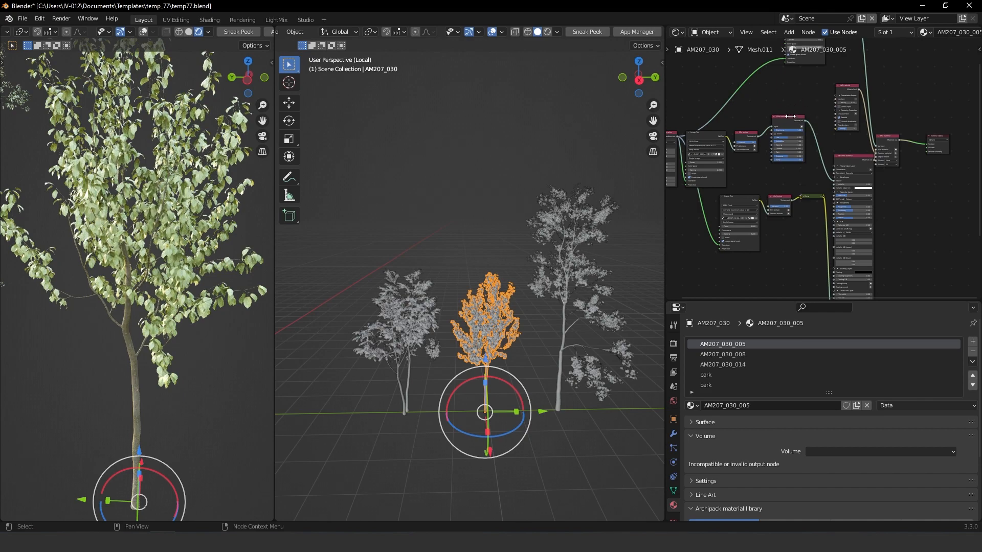
mouse_move(783, 127)
left_mouse_down()
mouse_move(810, 110)
mouse_move(788, 128)
mouse_move(792, 107)
mouse_move(789, 135)
left_mouse_up()
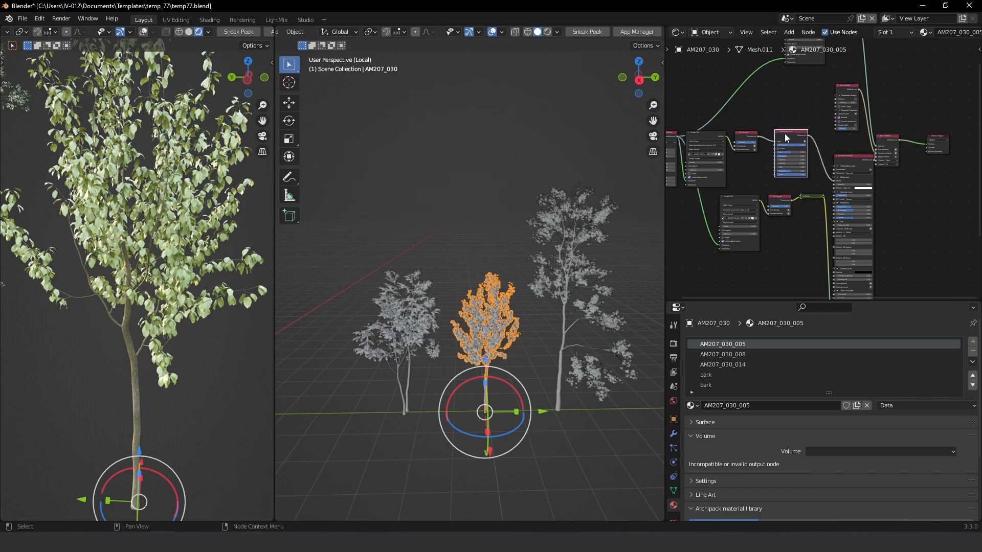
Step: Duplicate the Color correction above the original and wire the Mix texture through the copy into Transmission
key("shift+d")
left_click(795, 92)
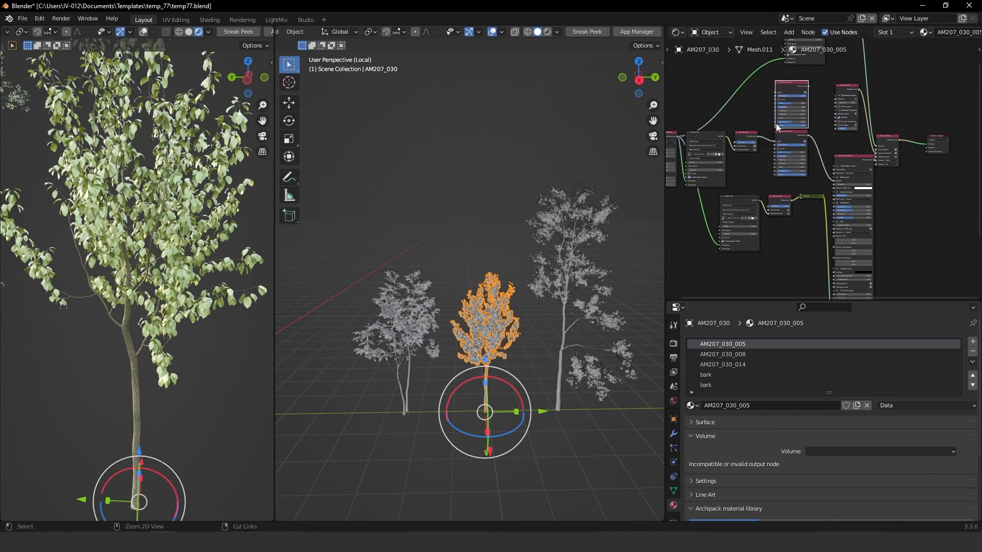
scroll(772, 128, "up", 2)
left_click_drag(731, 182, 844, 228)
key("Escape")
left_click_drag(731, 182, 756, 119)
left_click_drag(852, 235, 852, 235)
Step: Set the transmission type of the Universal material in AM207_030_005 to Diffuse
scroll(864, 215, "up", 4)
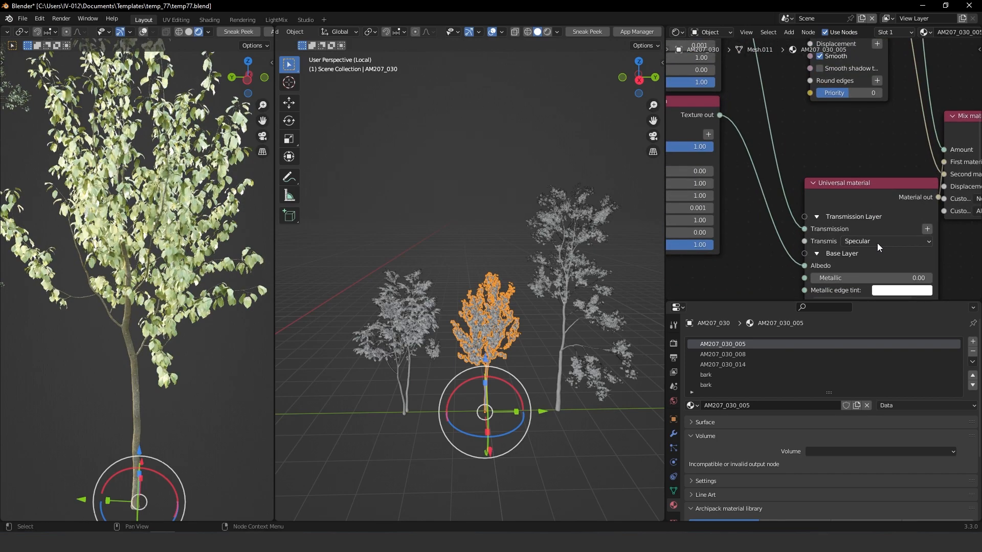
left_click(878, 243)
left_click(857, 269)
Step: Set Hue to 0.07 and Exposure to -0.29 on the Color correction feeding Albedo in AM207_030_005
middle_click_drag(749, 194, 894, 175)
middle_click_drag(814, 201, 776, 167, "ctrl")
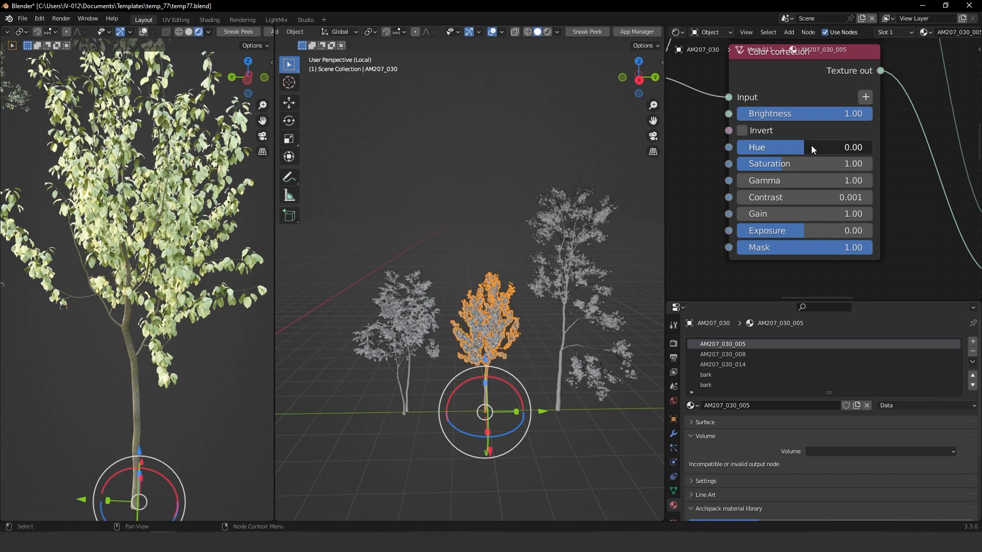
left_click_drag(821, 146, 827, 146)
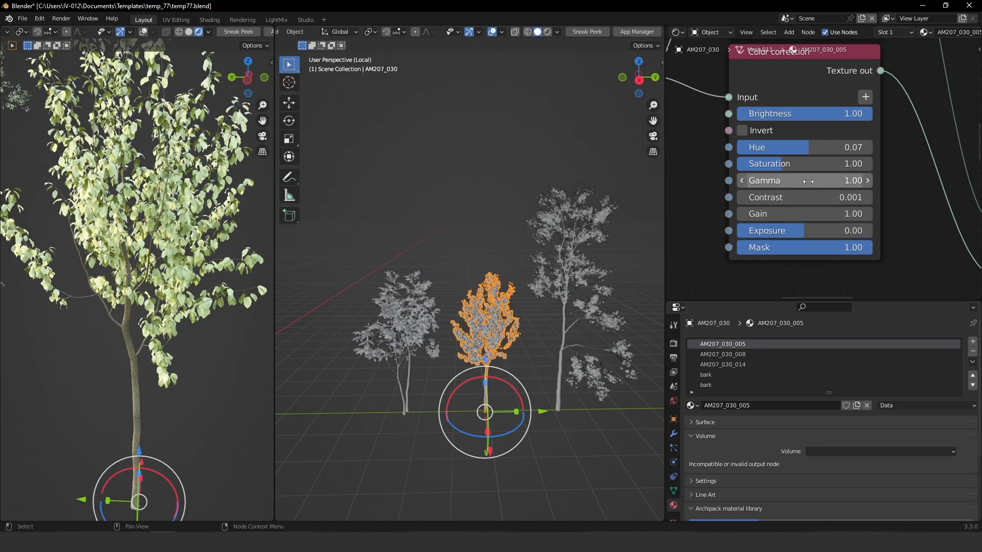
middle_click_drag(799, 128, 727, 234)
middle_click_drag(762, 136, 753, 177, "ctrl")
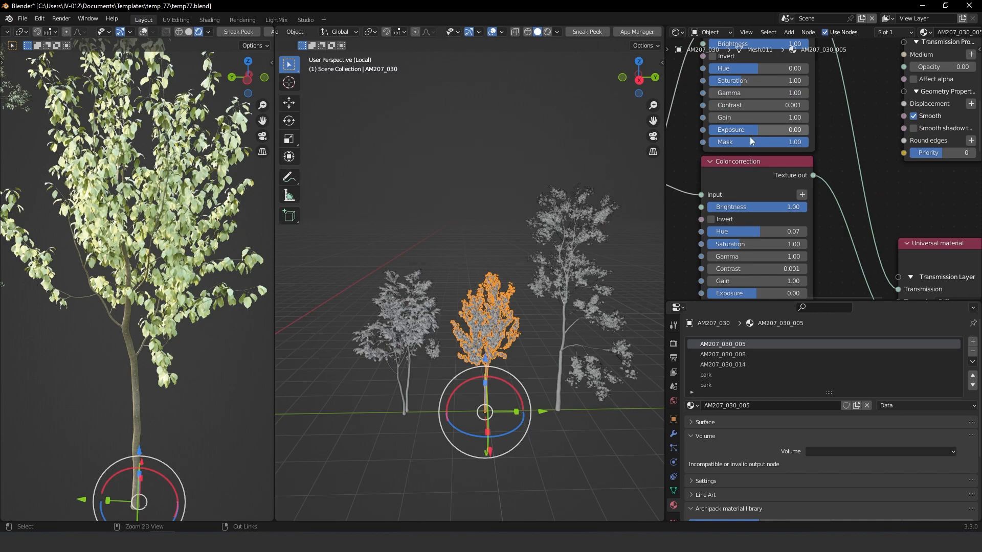
middle_click_drag(750, 135, 740, 132, "ctrl")
middle_click_drag(762, 230, 775, 136, "shift")
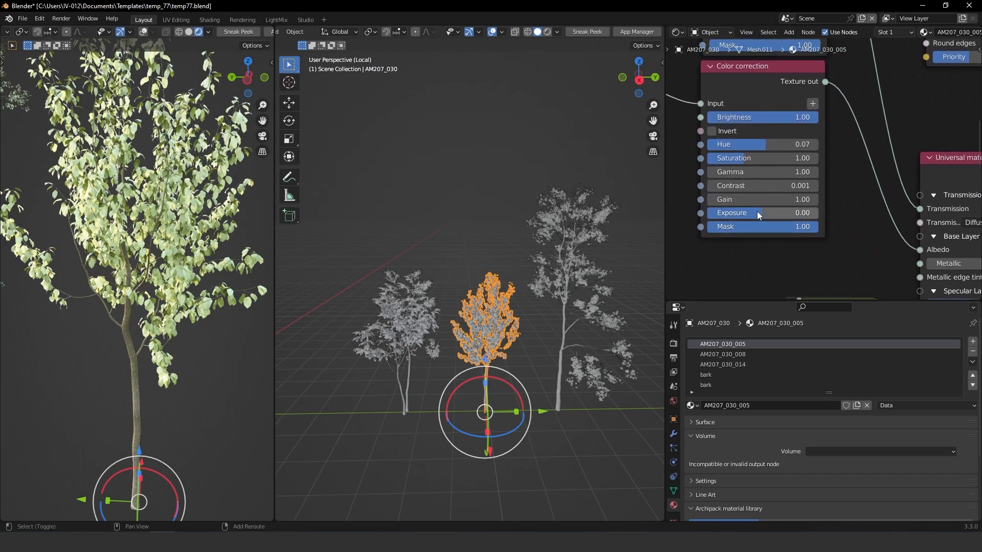
left_click_drag(741, 214, 700, 220)
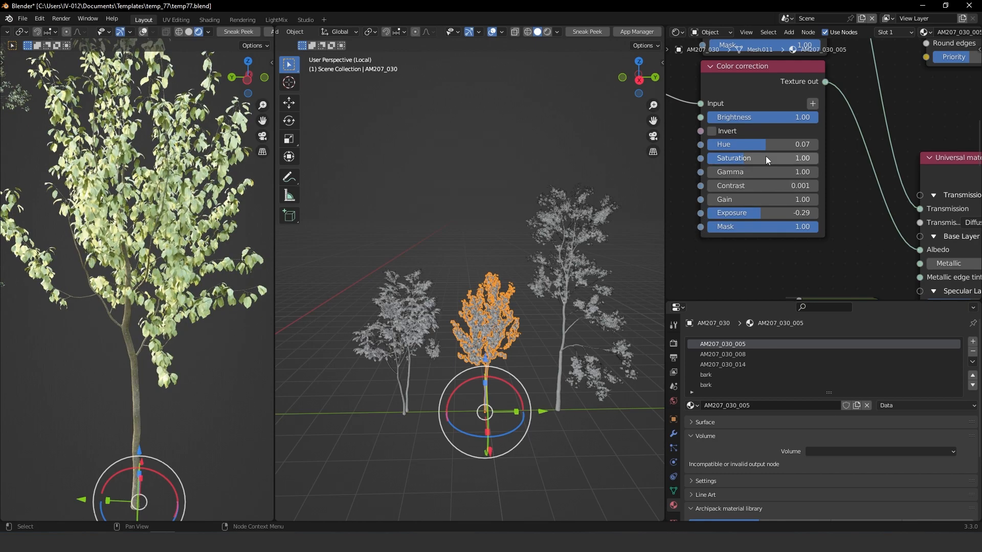
Step: Raise the Contrast of the Color correction feeding Transmission in AM207_030_005 to 1.371
middle_click_drag(758, 97, 768, 238)
left_click_drag(751, 147, 835, 136, "shift")
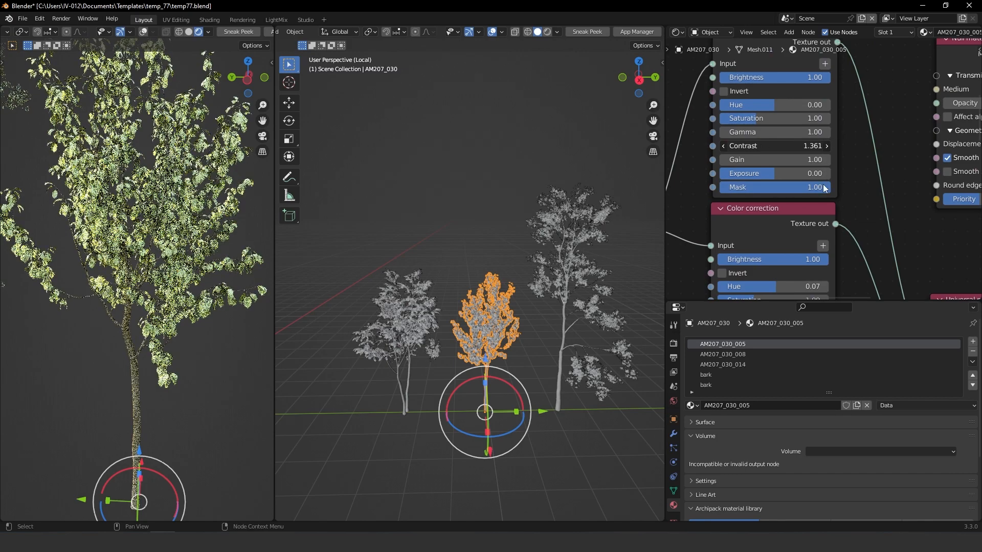
scroll(787, 92, "down", 3)
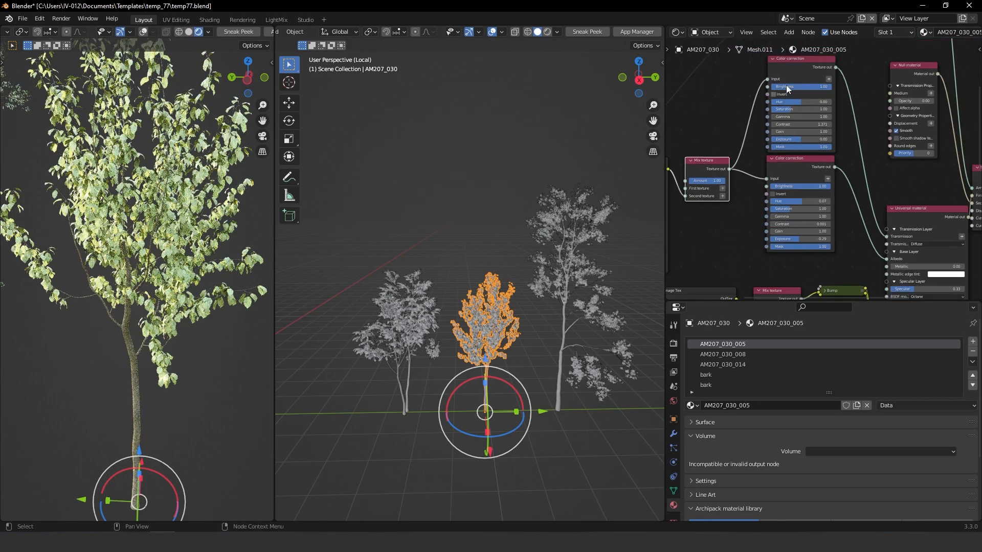
Step: Copy both Color correction nodes into AM207_030_008 and insert the lower one between the Mix texture and Albedo
left_click(799, 163, "shift")
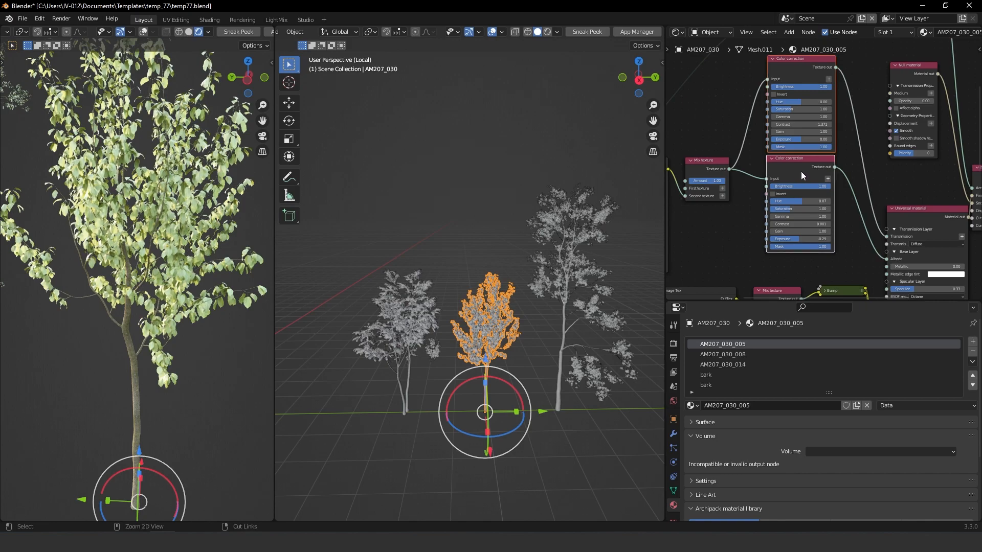
left_click(762, 354)
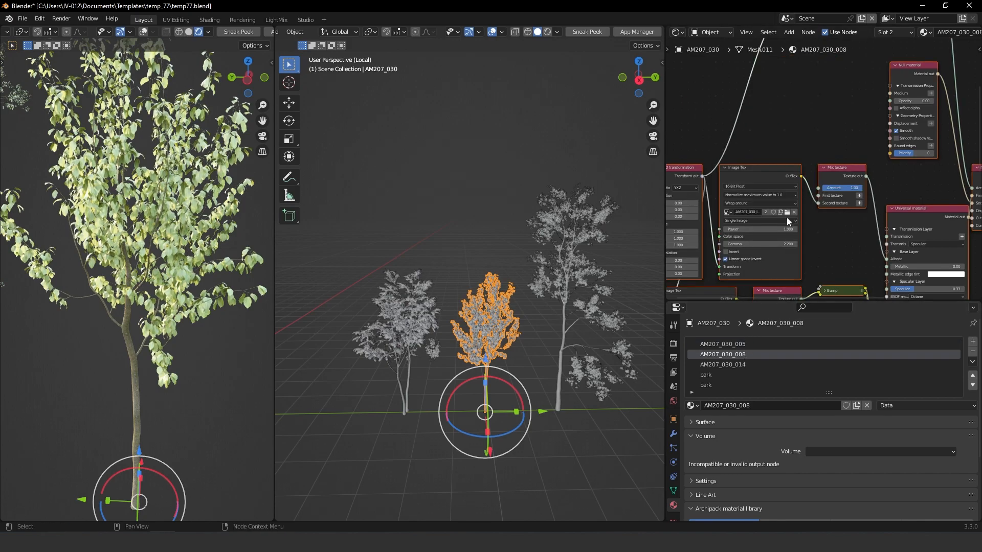
left_click(774, 150)
scroll(813, 164, "down", 7)
middle_click_drag(700, 158, 743, 158)
left_click_drag(734, 145, 847, 179)
left_click_drag(847, 171, 739, 192)
left_click_drag(849, 177, 769, 181)
key("ctrl+v")
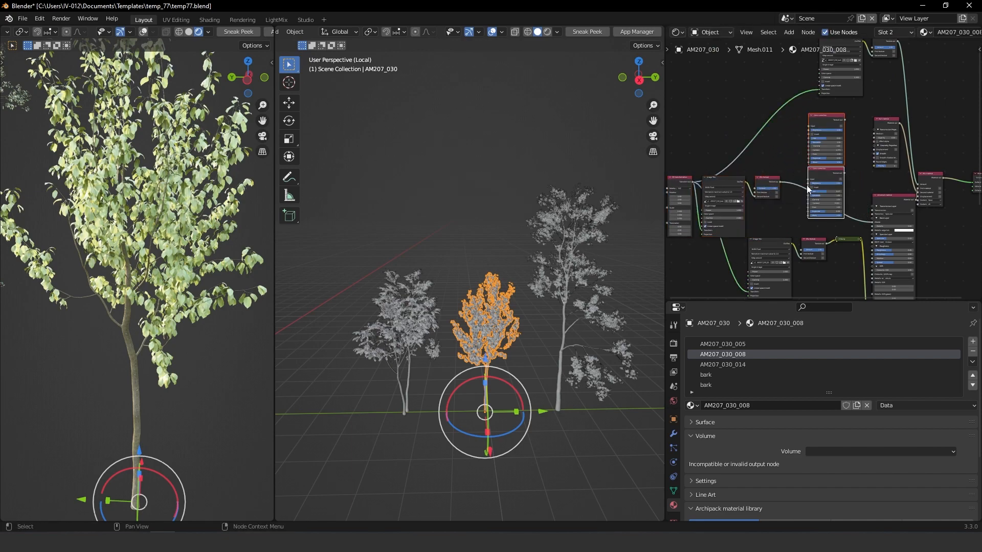
left_click(786, 161)
left_click_drag(824, 177, 823, 181)
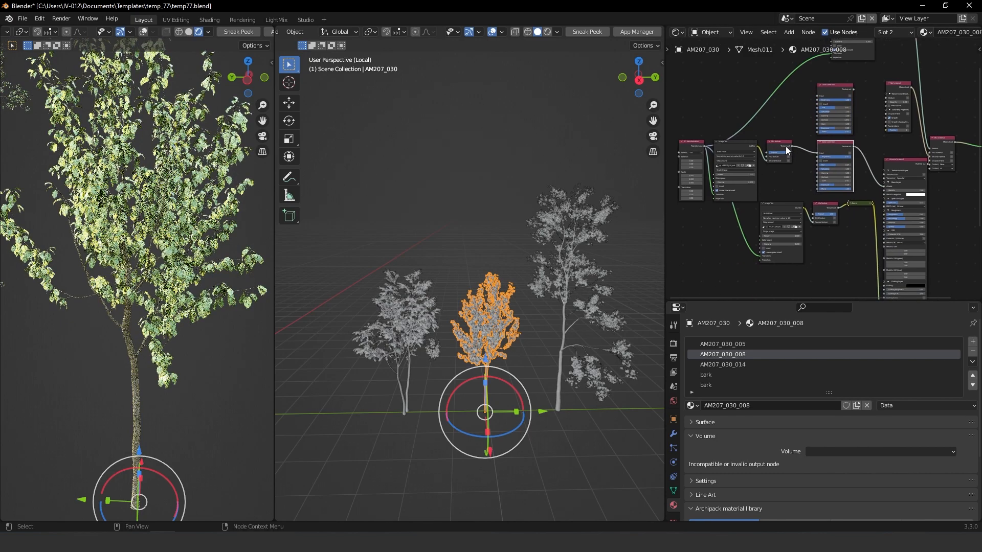
Step: Wire the Mix texture through the upper Color correction into Transmission in AM207_030_008 and set the transmission type to Diffuse
scroll(784, 148, "up", 4)
left_click_drag(746, 229, 853, 127)
left_click_drag(855, 126, 884, 231)
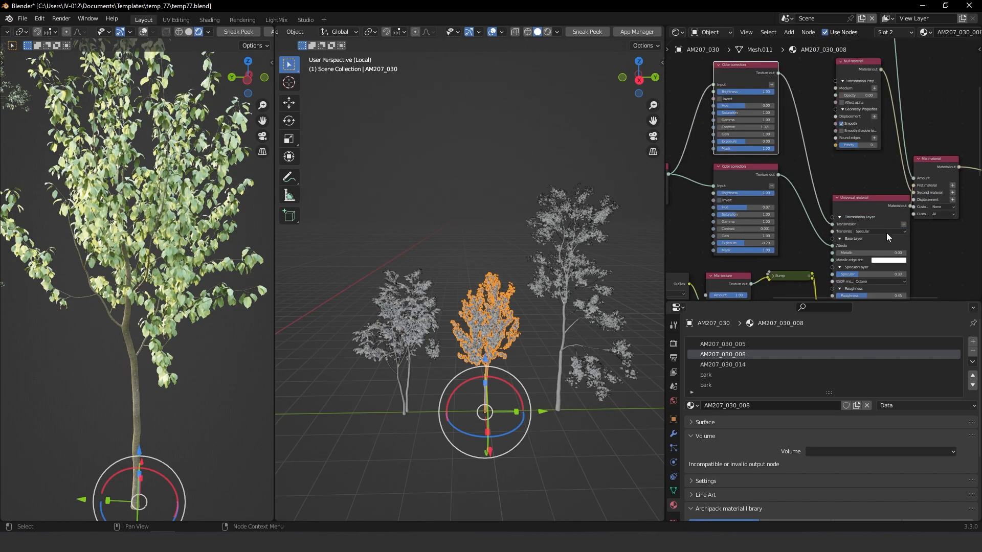
left_click(879, 231)
left_click(866, 248)
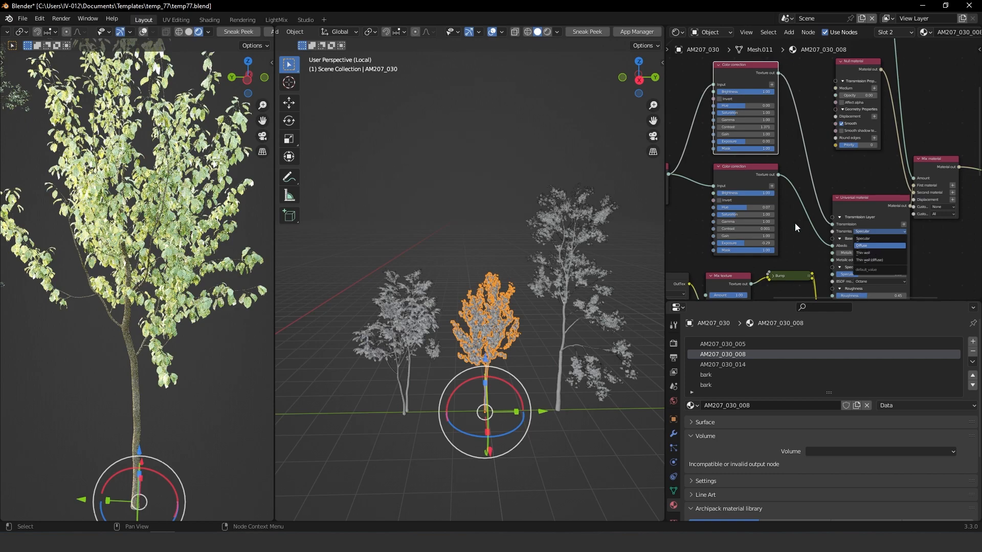
Step: Set the Hue of the Color correction feeding Albedo in AM207_030_008 to 0
middle_click_drag(749, 94, 825, 125)
mouse_move(824, 125)
middle_mouse_down("ctrl")
mouse_move(824, 110)
mouse_move(815, 116)
middle_mouse_up("ctrl")
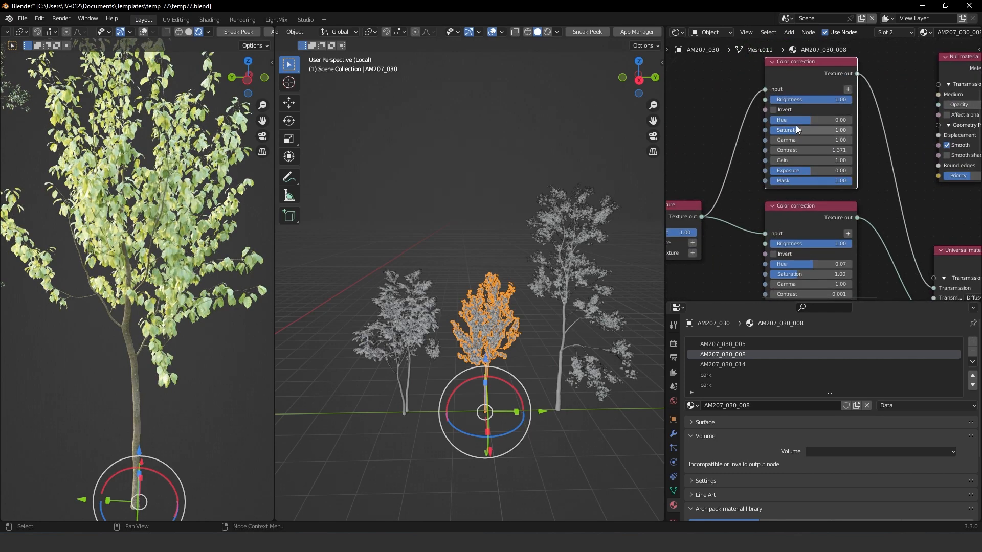
middle_click_drag(835, 283, 834, 238)
left_click(816, 222)
type("0")
key("Return")
middle_click_drag(800, 235, 796, 201)
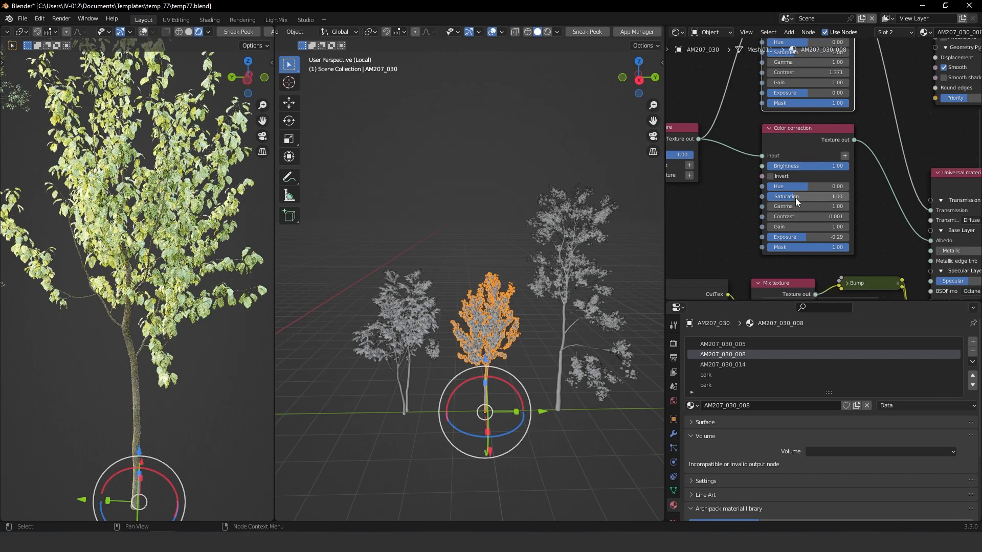
Step: Select the tallest tree AM207_032 in the rendered view and open its AM207_032_005 leaf material
scroll(229, 273, "down", 4)
middle_click_drag(97, 297, 172, 288, "shift")
scroll(178, 322, "down", 2)
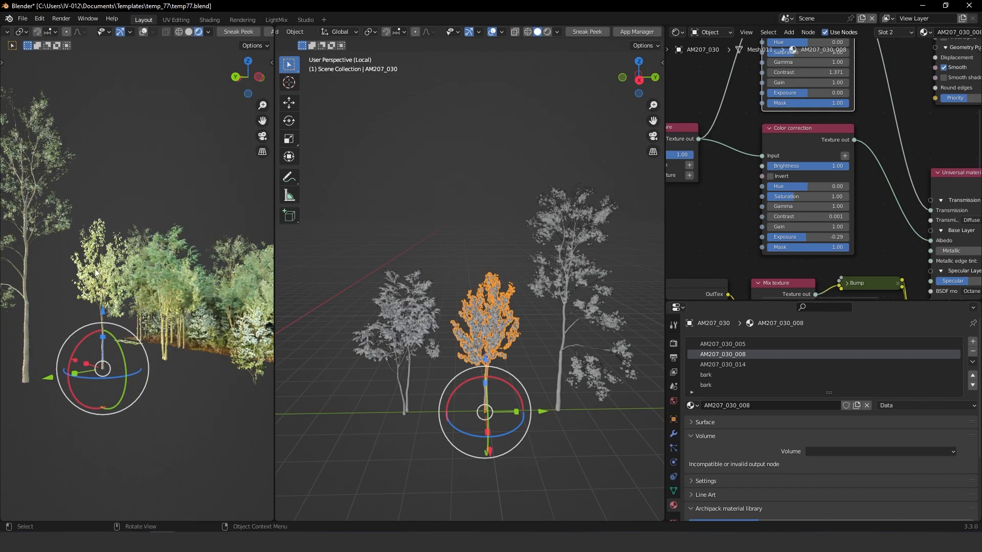
middle_click_drag(210, 281, 255, 305)
middle_click_drag(145, 294, 234, 297, "shift")
middle_click_drag(214, 248, 198, 366, "shift")
scroll(234, 271, "up", 2)
middle_click_drag(234, 271, 255, 356, "shift")
scroll(197, 326, "up", 2)
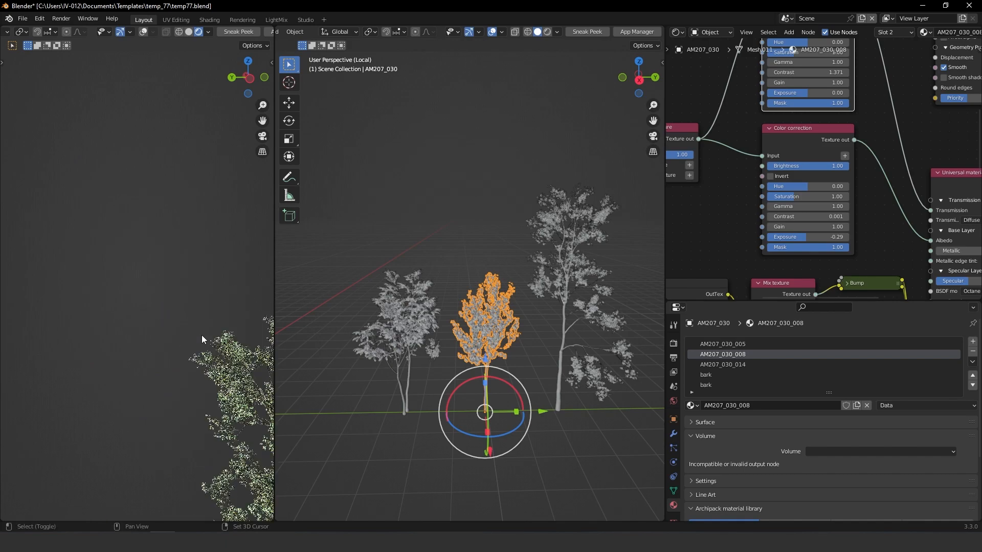
left_click(242, 436)
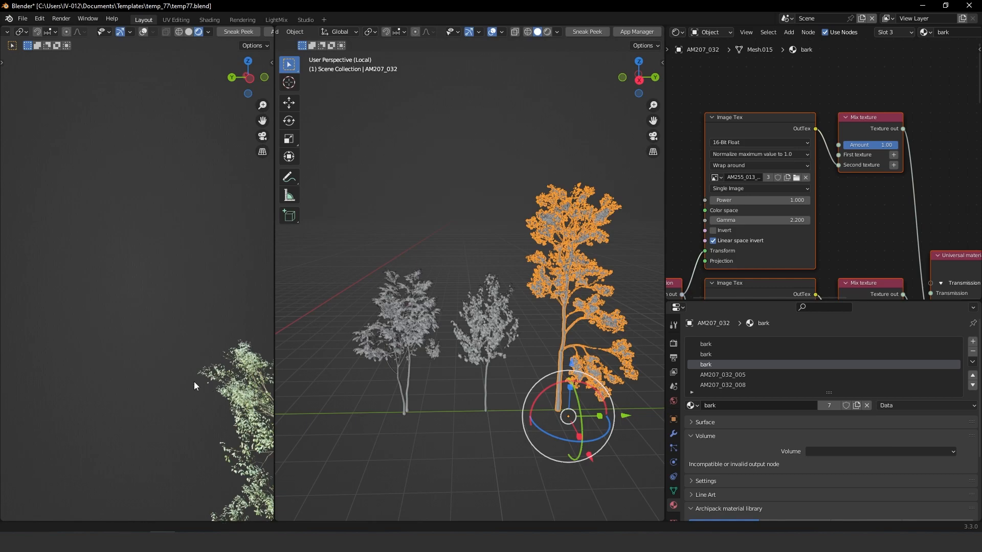
scroll(784, 254, "down", 4)
middle_click_drag(783, 252, 750, 145)
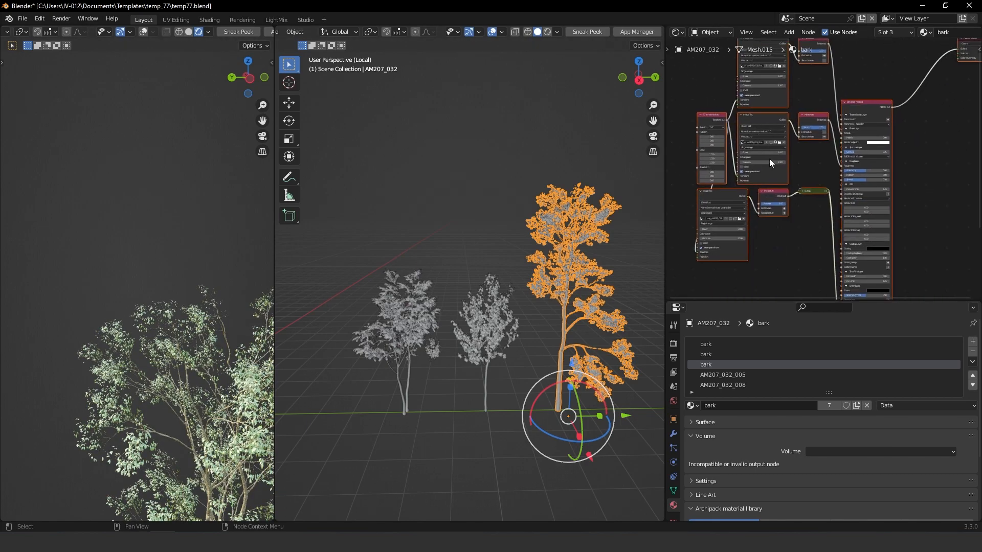
left_click(722, 375)
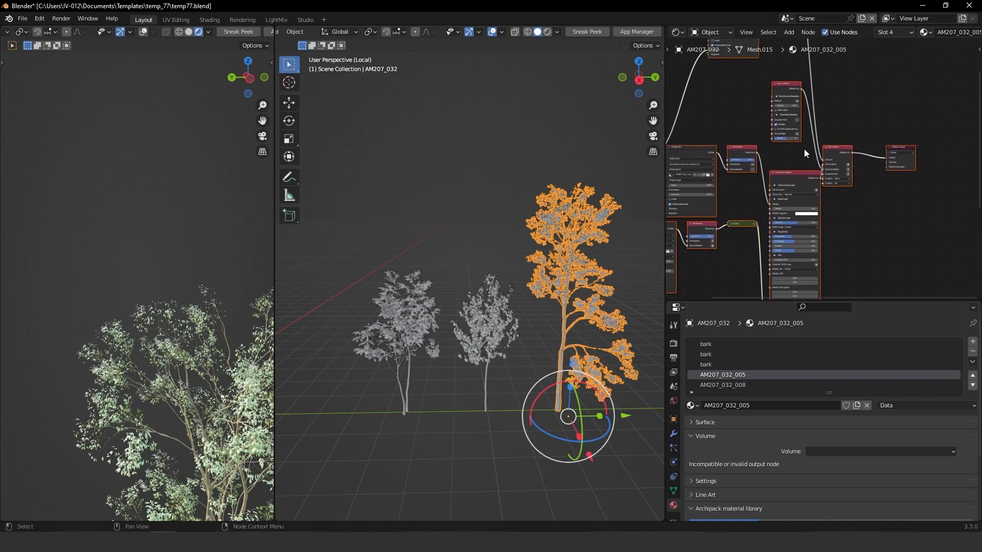
Step: Spread out the AM207_032_005 nodes to leave a gap between the Mix texture and the Universal material
left_click(796, 160)
scroll(799, 154, "up", 3)
left_click_drag(844, 142, 876, 120)
middle_click_drag(815, 162, 838, 158)
left_click_drag(813, 171, 890, 203)
left_click_drag(740, 149, 742, 165)
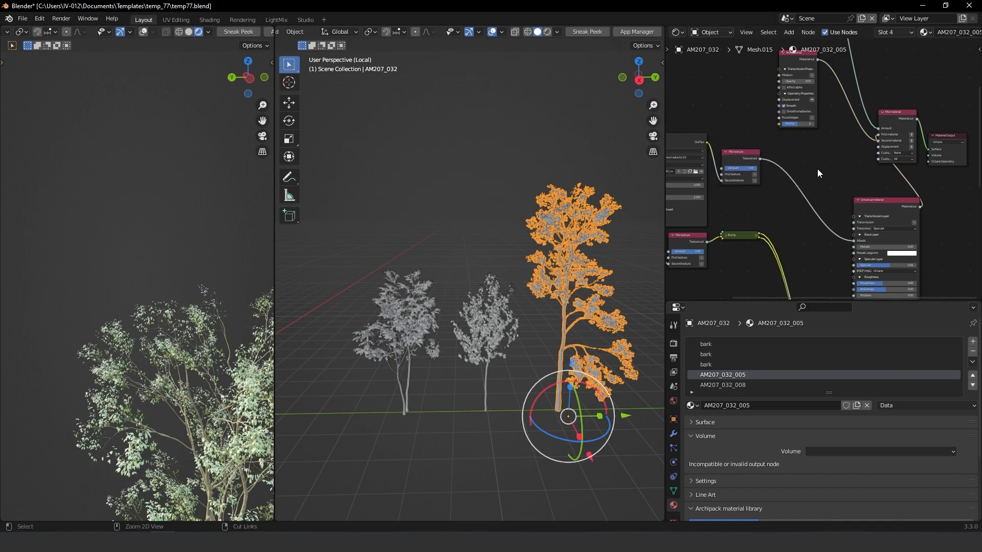
Step: Paste the two Color correction nodes into AM207_032_005 and insert one between the Mix texture and Albedo
key("ctrl+v")
left_click_drag(701, 59, 959, 214)
left_click(763, 190)
left_click_drag(800, 216, 799, 200)
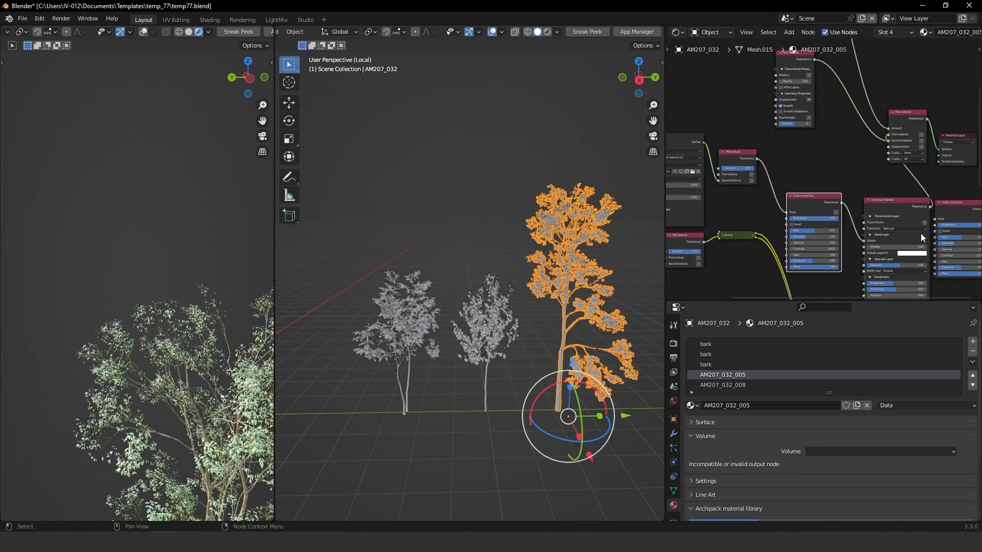
Step: Insert the second Color correction directly after the Mix texture in AM207_032_005 and lower the one feeding Albedo beneath it
left_click_drag(949, 209, 800, 146)
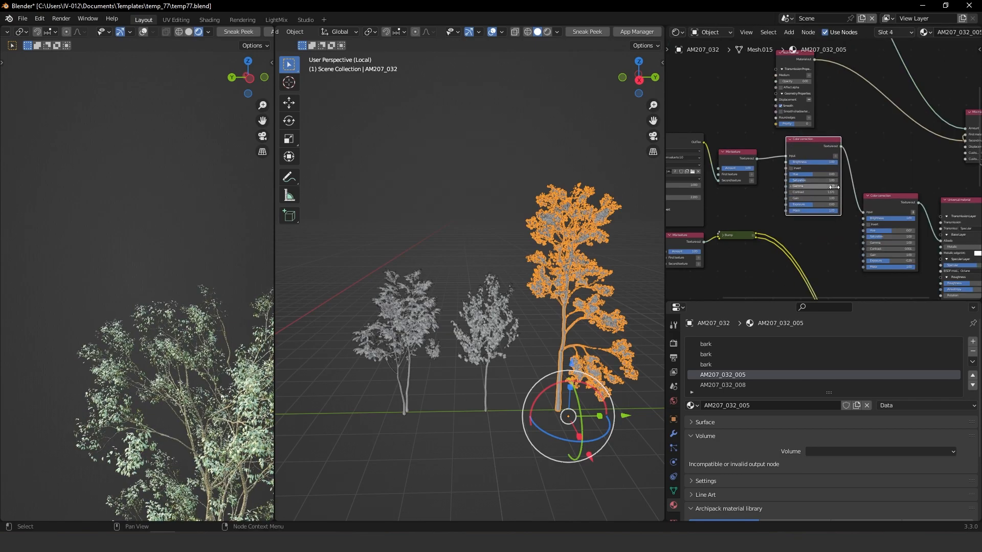
middle_click_drag(854, 181, 790, 164)
scroll(796, 166, "up", 2)
left_click_drag(823, 188, 808, 215)
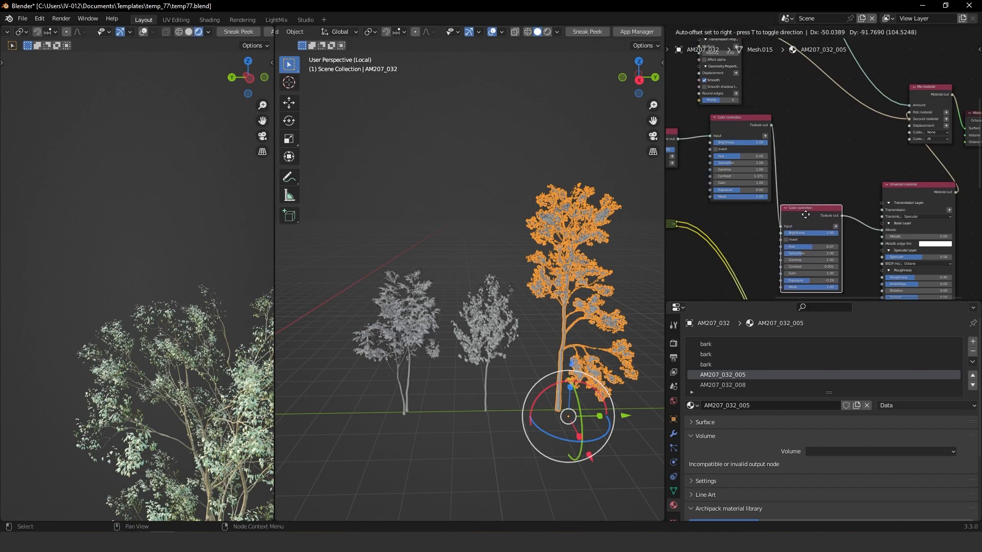
Step: Connect the Color correction with contrast 1.371 to Transmission and feed the Albedo Color correction directly from the Mix texture
left_click_drag(771, 125, 875, 184)
left_click_drag(880, 215, 881, 213)
left_click_drag(780, 226, 791, 175)
left_click_drag(678, 139, 781, 226)
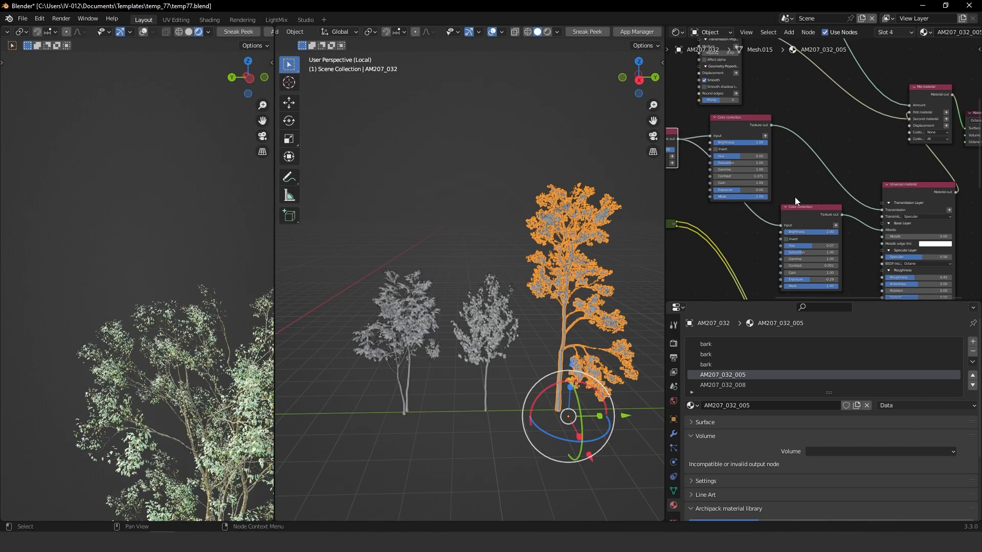
Step: Set the transmission type of the AM207_032_005 Universal material to Diffuse
scroll(791, 195, "up", 2)
left_click(918, 163)
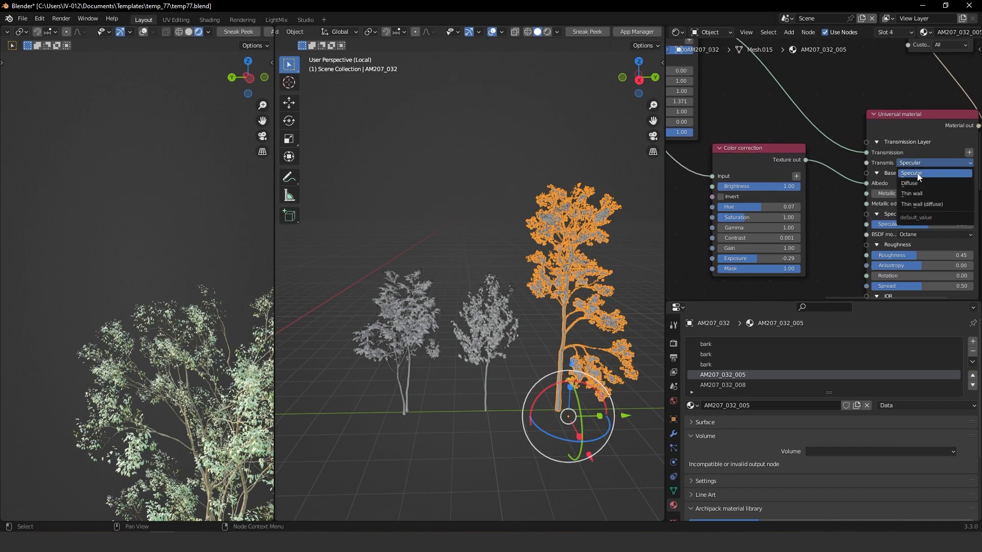
left_click(909, 184)
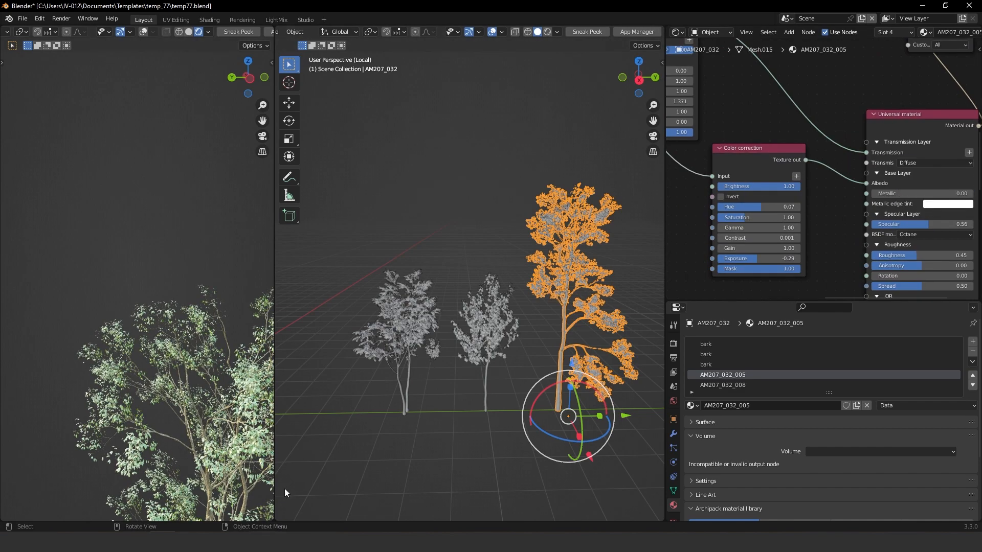
scroll(796, 247, "down", 3)
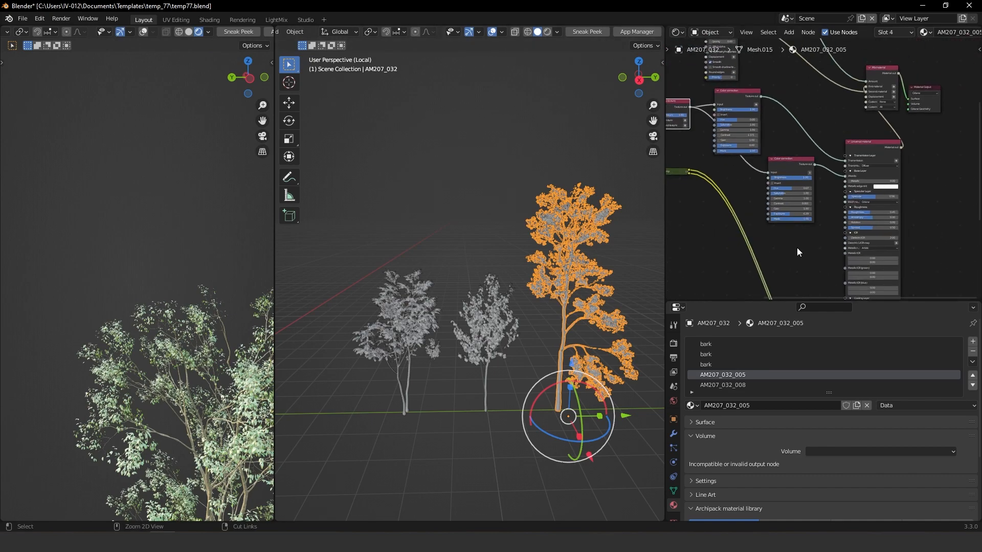
Step: Open the AM207_032_008 leaf material, move its nodes apart and paste the two Color correction nodes
left_click(718, 386)
left_click_drag(825, 127, 977, 214)
key("ctrl+v")
Step: Place the pasted Color corrections before the AM207_032_008 Universal material, wiring the upper one to Albedo and the lower one to Transmission
middle_click_drag(709, 45, 735, 119)
left_click_drag(731, 98, 912, 255)
middle_click_drag(894, 284, 850, 201)
key("alt+a")
left_click_drag(851, 172, 850, 169)
left_click_drag(728, 91, 931, 217)
Step: Set the transmission type of the AM207_032_008 Universal material to Diffuse
middle_click_drag(967, 236, 861, 219)
scroll(860, 219, "up", 4)
left_click(821, 210)
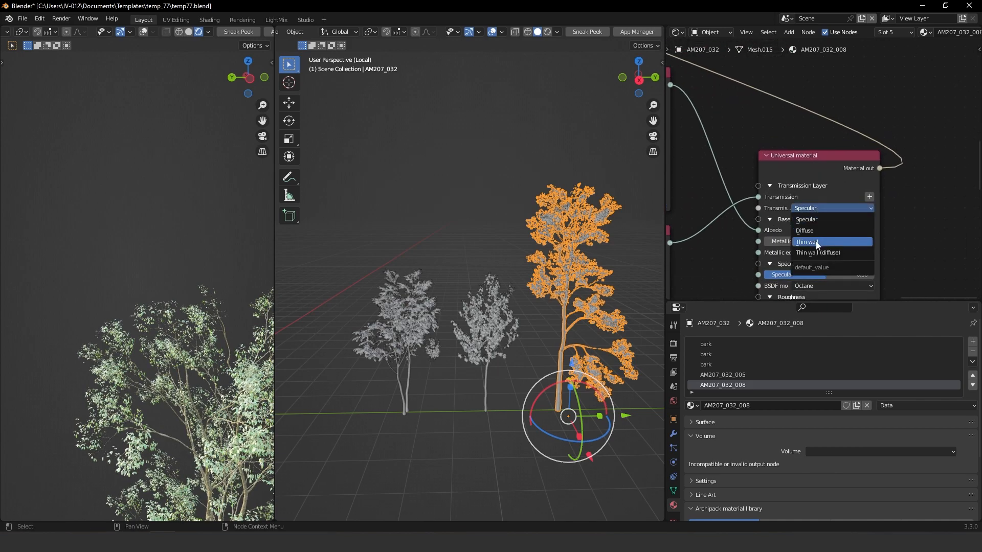
left_click(809, 233)
middle_click_drag(824, 278, 825, 198)
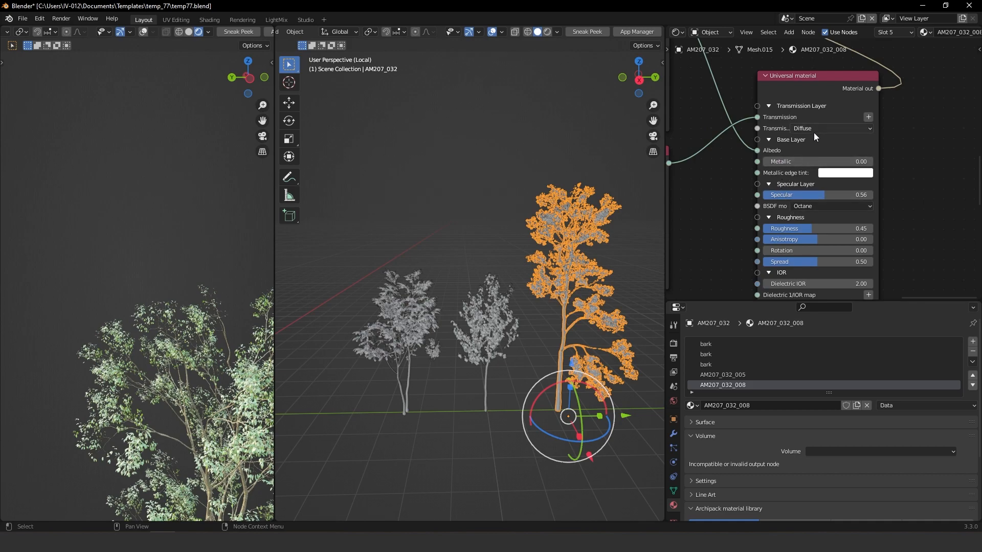
Step: Set Exposure to 0 and Hue to 0.09 on the Color correction feeding Transmission in AM207_032_008
middle_click_drag(807, 157, 942, 121)
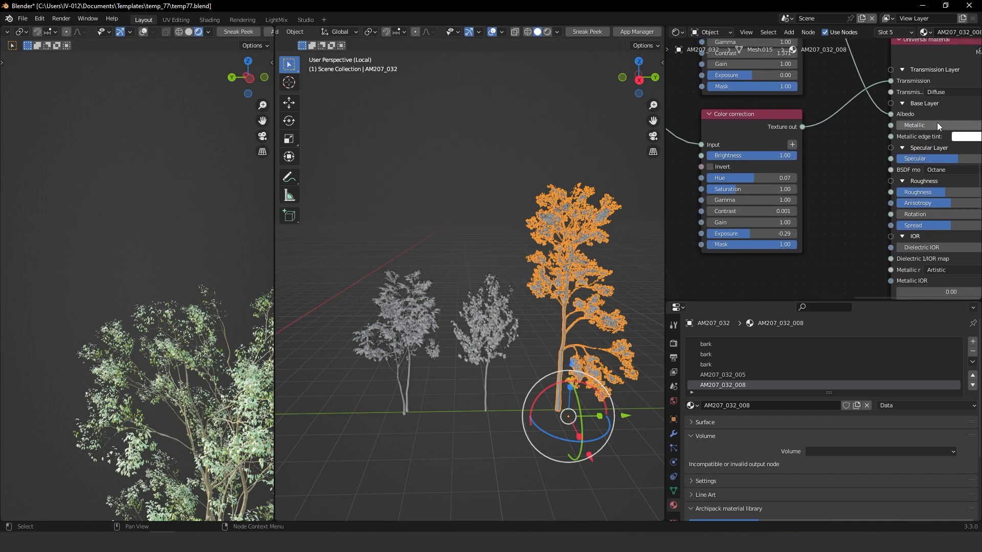
middle_click_drag(784, 210, 793, 194, "ctrl")
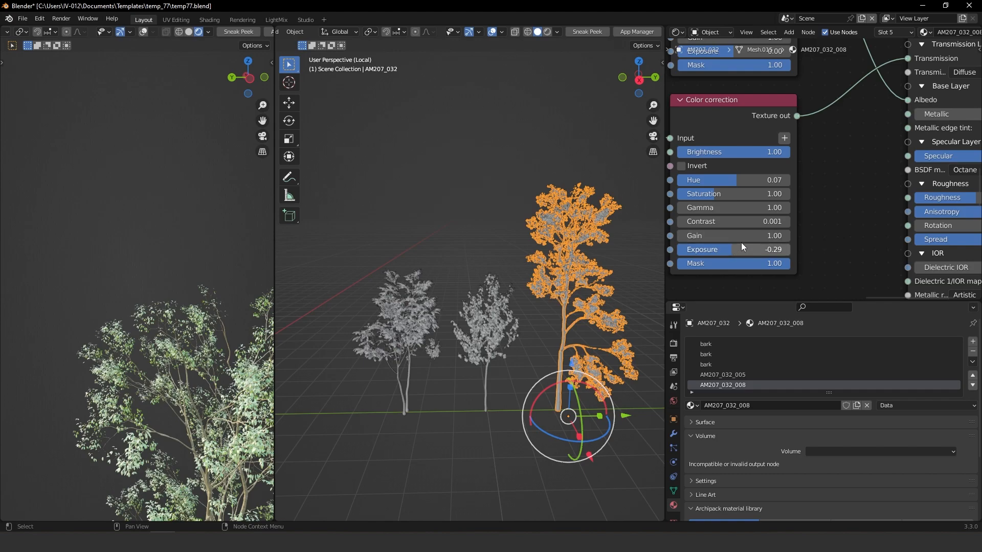
left_click(729, 253)
type("0")
key("Return")
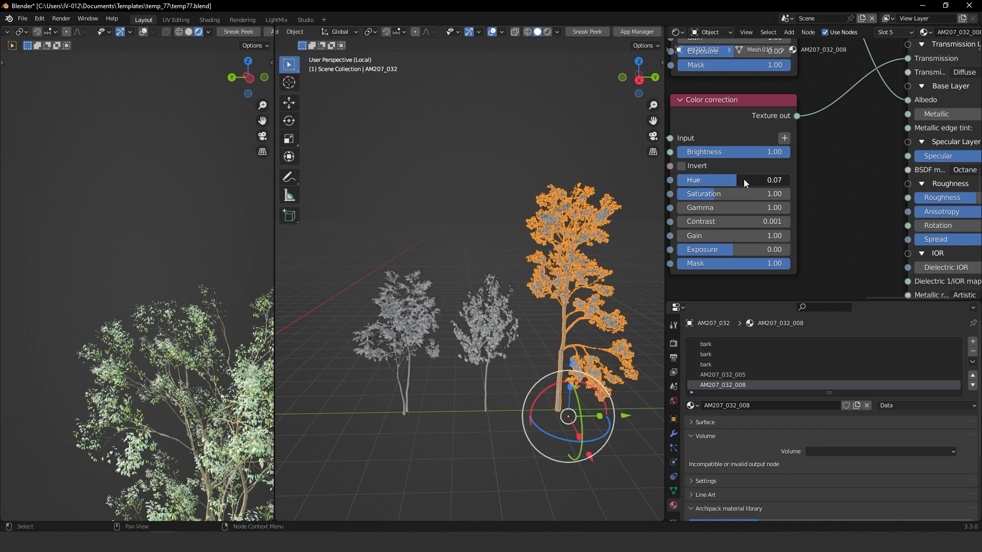
double_click(751, 181)
type("0.")
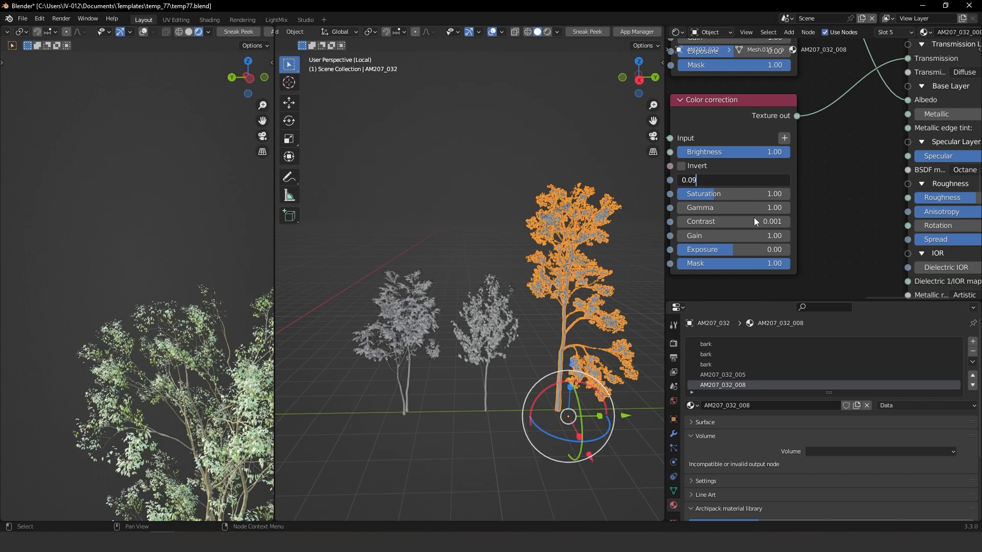
key("Return")
Step: Return the rendered viewport to the camera view and check the foliage in the garden scene
middle_click_drag(202, 417, 186, 461)
key("KP_0")
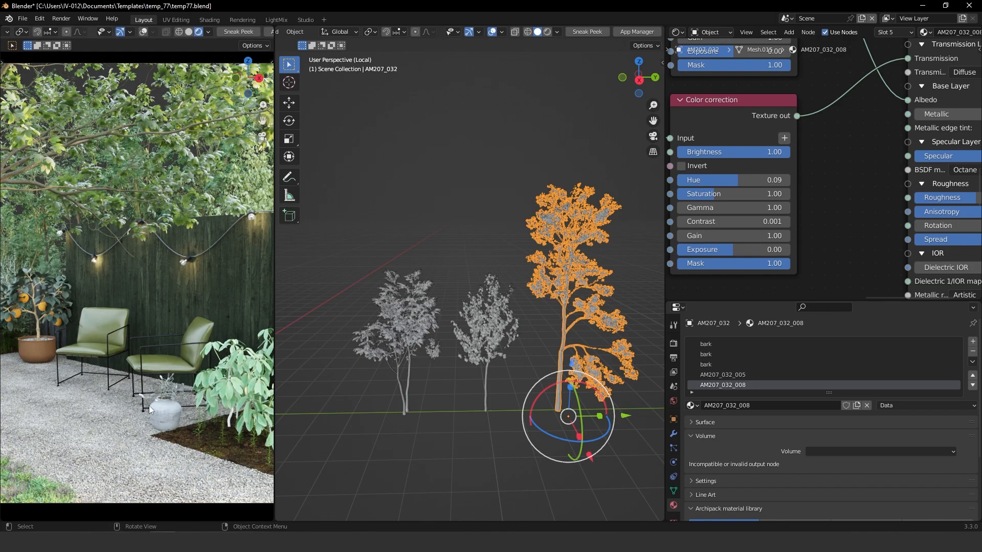
left_click(213, 532)
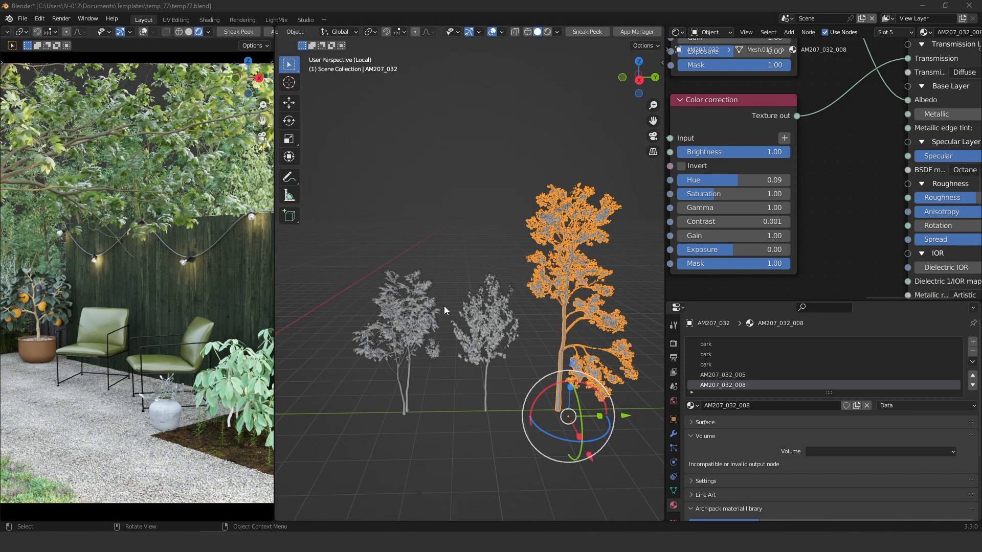
Step: Select the small plant AM173_027_obj_05 in the rendered view and open its AM173_027_005 leaf material with all nodes framed
middle_click_drag(467, 309, 420, 373)
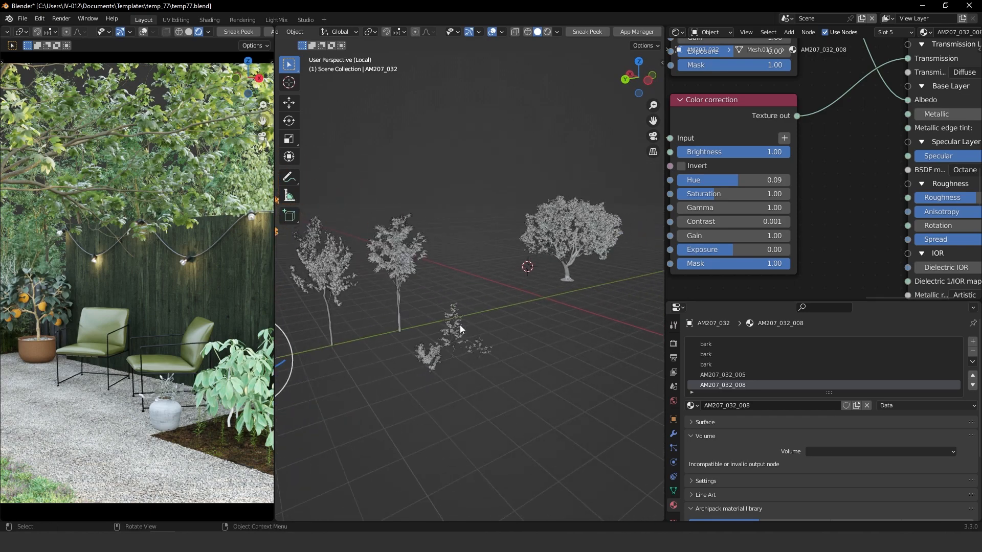
left_click(250, 316)
middle_click_drag(155, 333, 152, 301)
key("KP_Decimal")
middle_click_drag(164, 335, 216, 326)
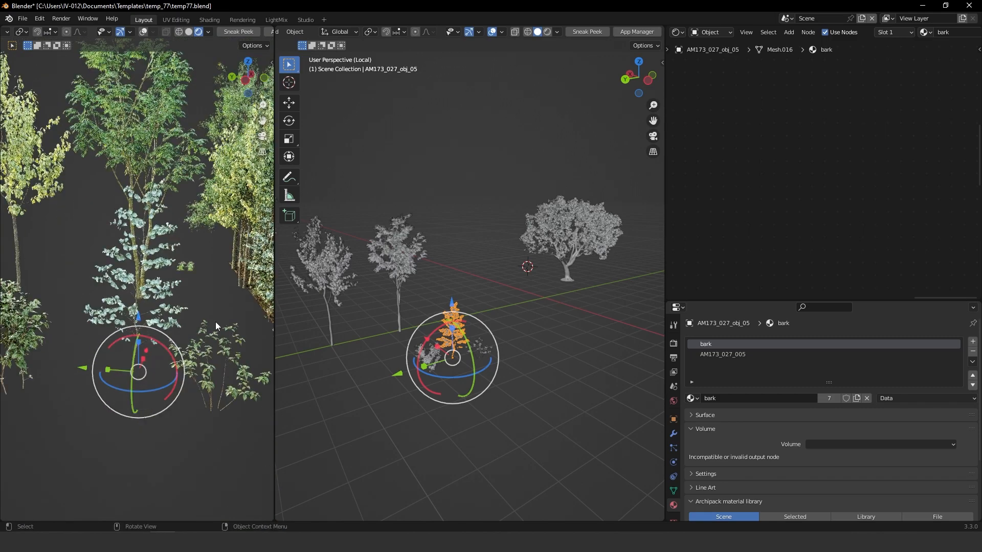
left_click(721, 355)
key("Home")
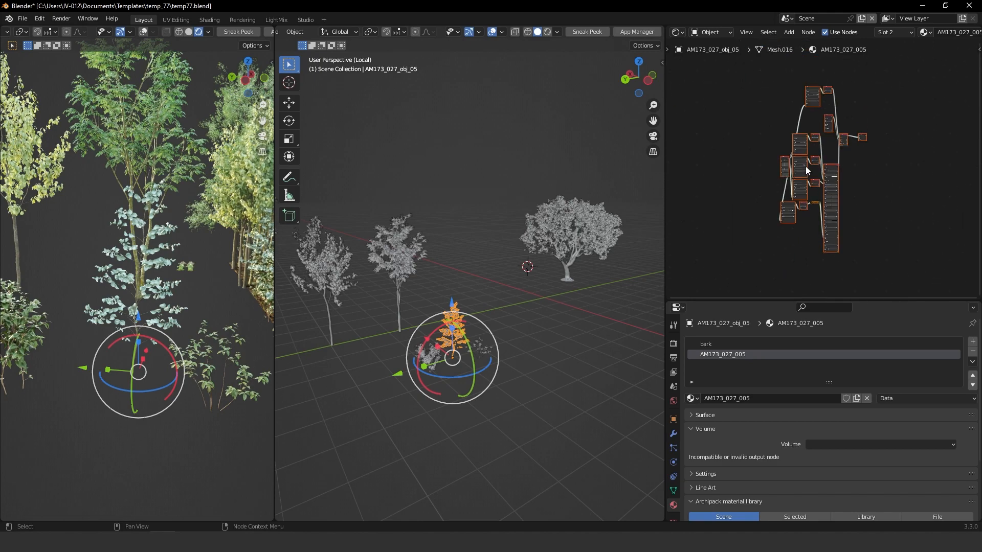
Step: Move the Mix material, output and Universal material nodes of AM173_027_005 away from the texture nodes to open a gap
scroll(838, 149, "up", 5)
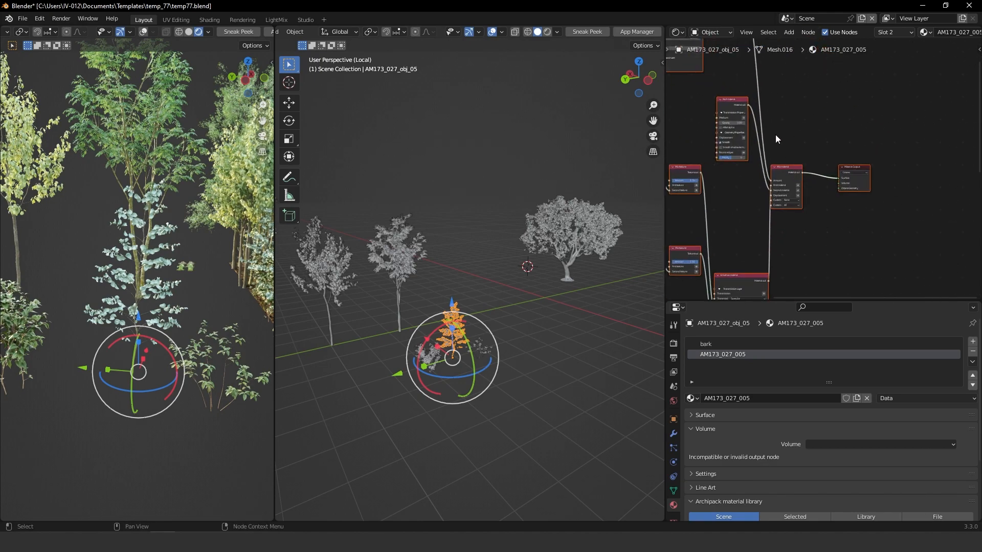
left_click_drag(783, 167, 896, 119)
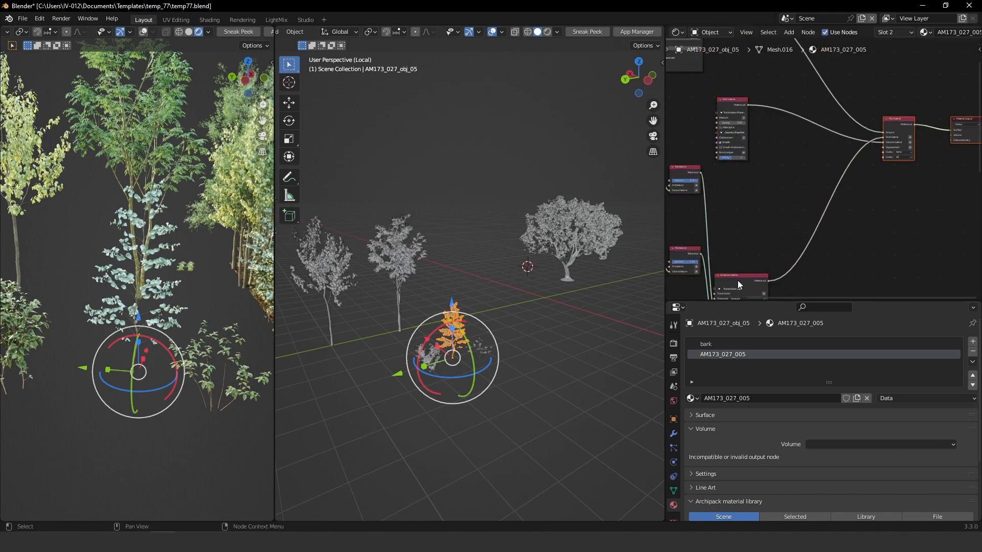
left_click_drag(738, 285, 834, 215)
middle_click_drag(763, 191, 811, 174)
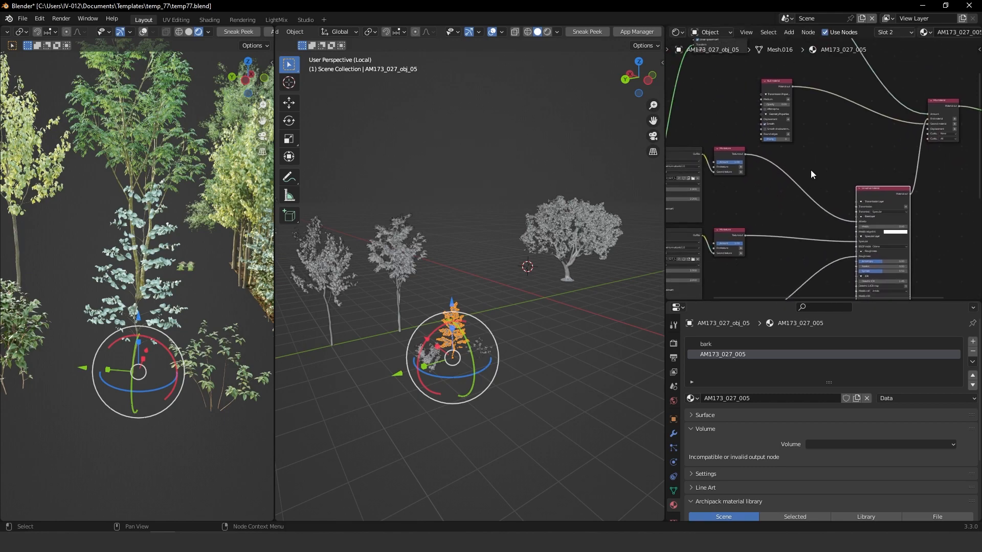
Step: Add a Color correction node between the Mix texture and the Albedo input in AM173_027_005
key("shift+a")
type("color")
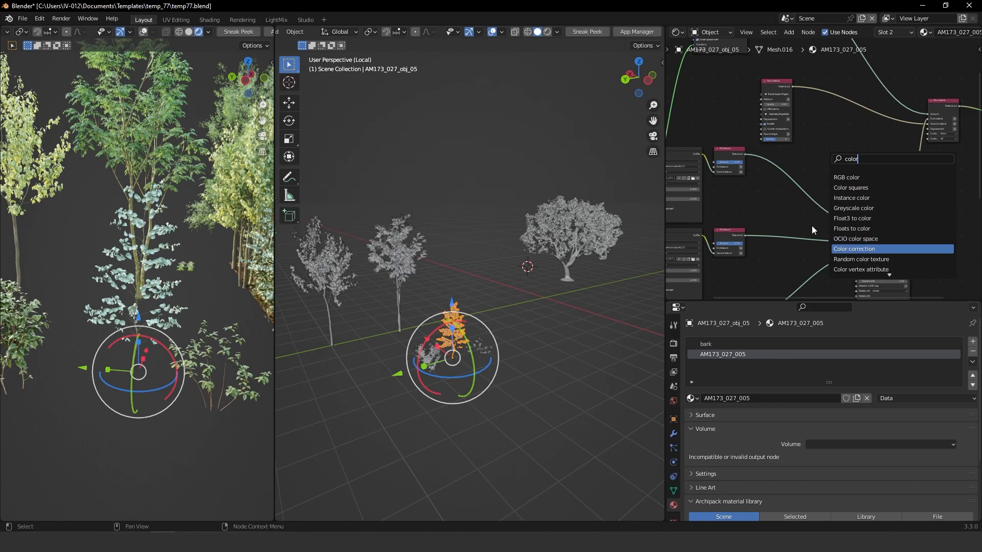
key("Return")
left_click_drag(800, 151, 797, 152)
Step: Rearrange the upper material node, Mix texture and Color correction in AM173_027_005 to make room around the Albedo chain
middle_click_drag(769, 99, 750, 139)
left_click_drag(758, 119, 792, 87)
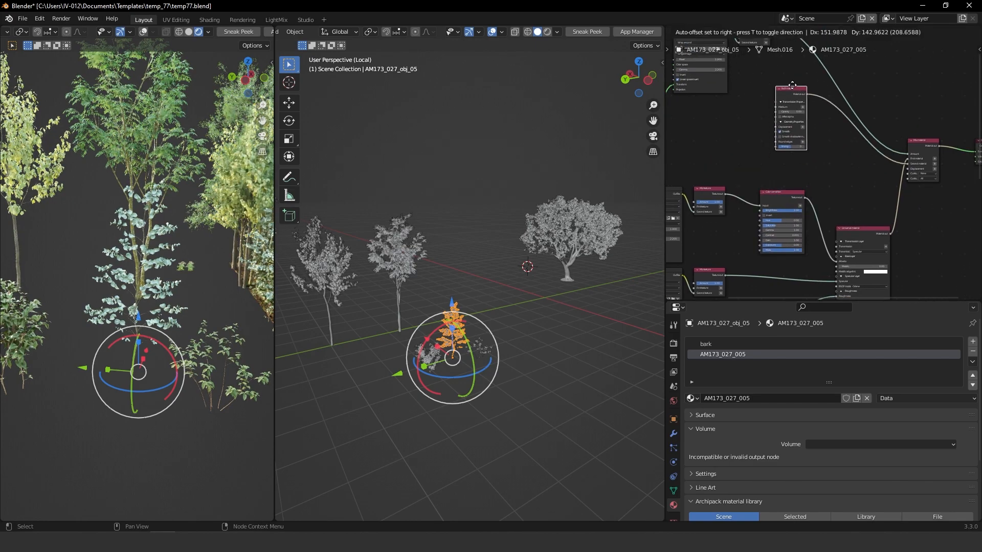
scroll(756, 205, "up", 3)
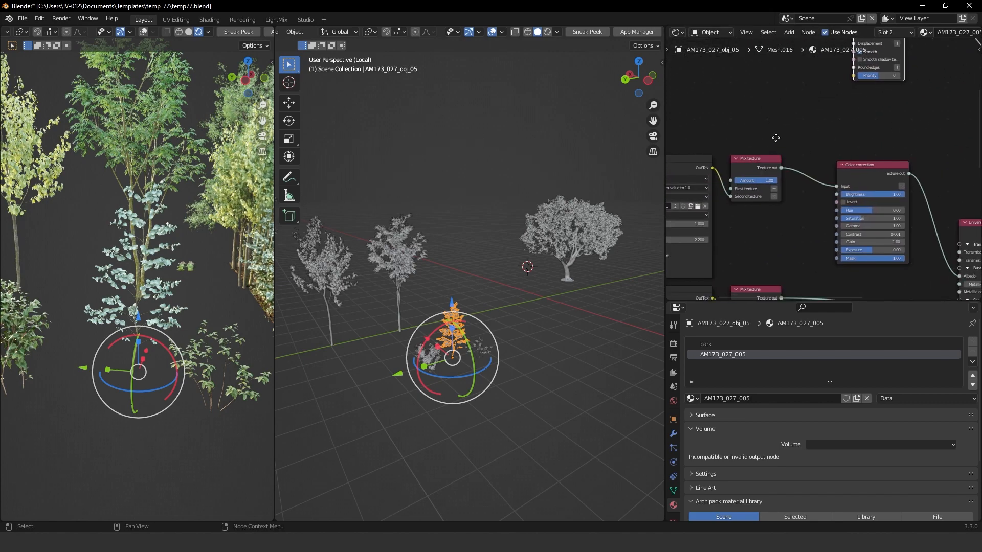
left_click_drag(768, 159, 803, 129)
left_click_drag(860, 176, 858, 184)
middle_click_drag(868, 158, 763, 130)
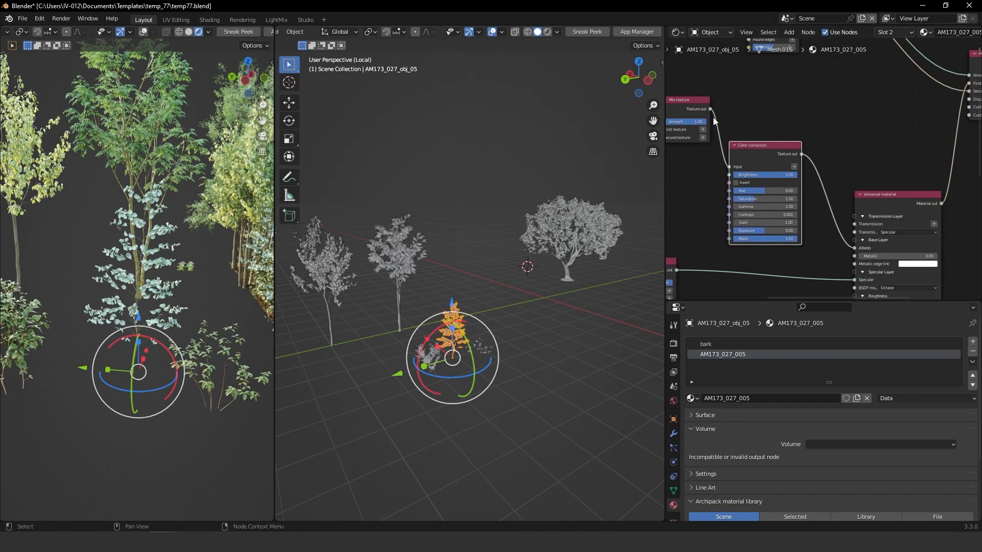
Step: Duplicate the Color correction node in AM173_027_005 and wire the copy from the Mix texture to the Universal material's Transmission input
middle_click_drag(707, 115, 737, 140)
left_click_drag(793, 170, 793, 192)
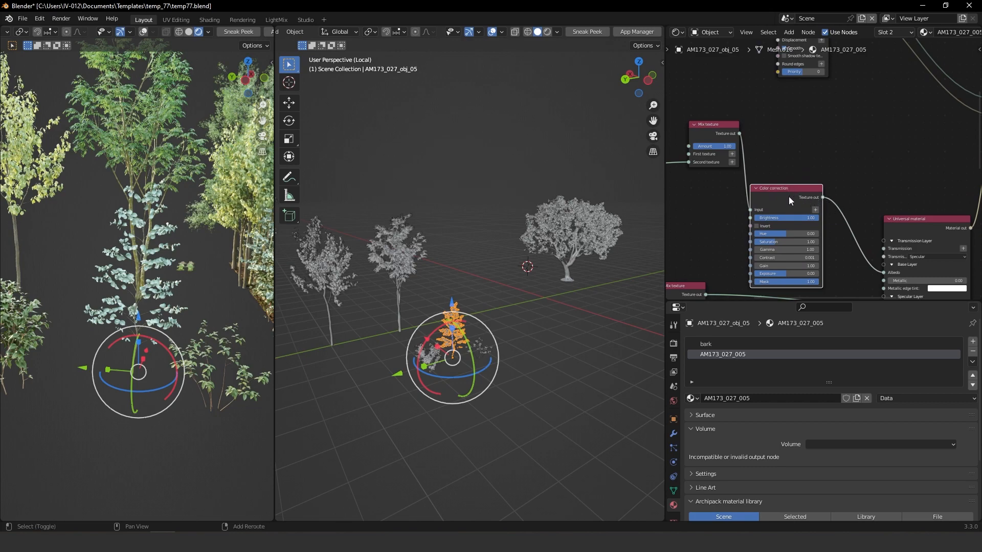
key("shift+d")
left_click(828, 106)
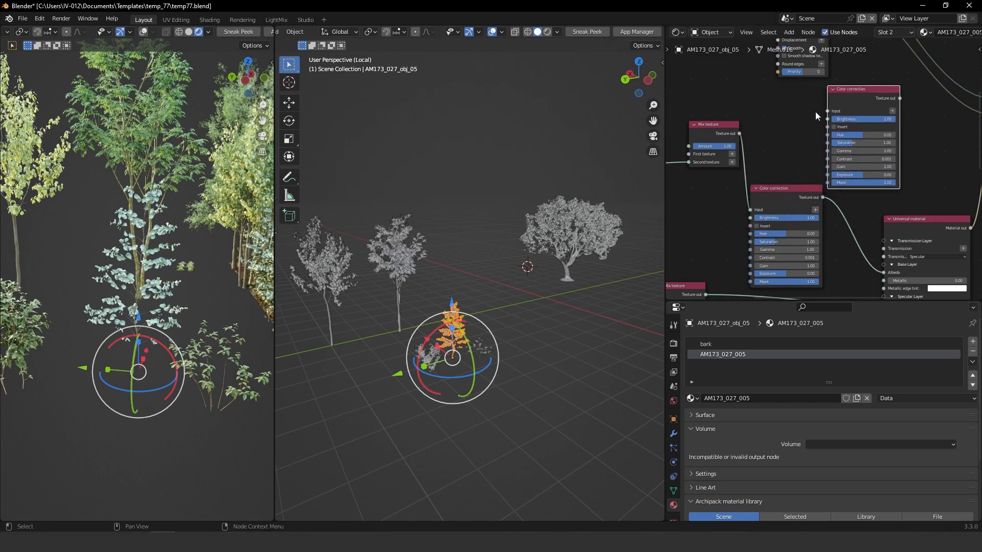
left_click_drag(740, 133, 835, 117)
left_click_drag(897, 91, 883, 250)
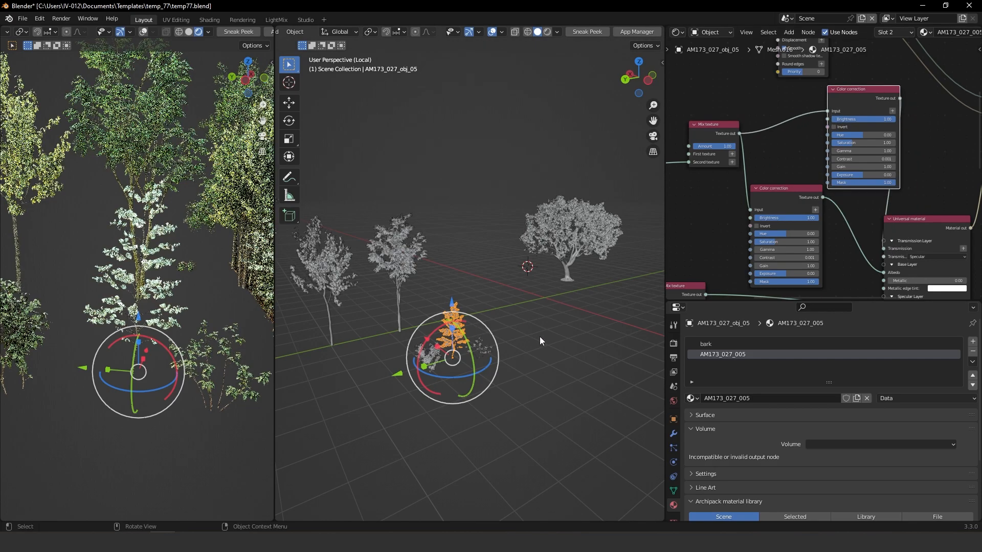
Step: Set the transmission type of the AM173_027_005 Universal material to Diffuse
scroll(176, 271, "up", 4)
scroll(175, 271, "up", 5)
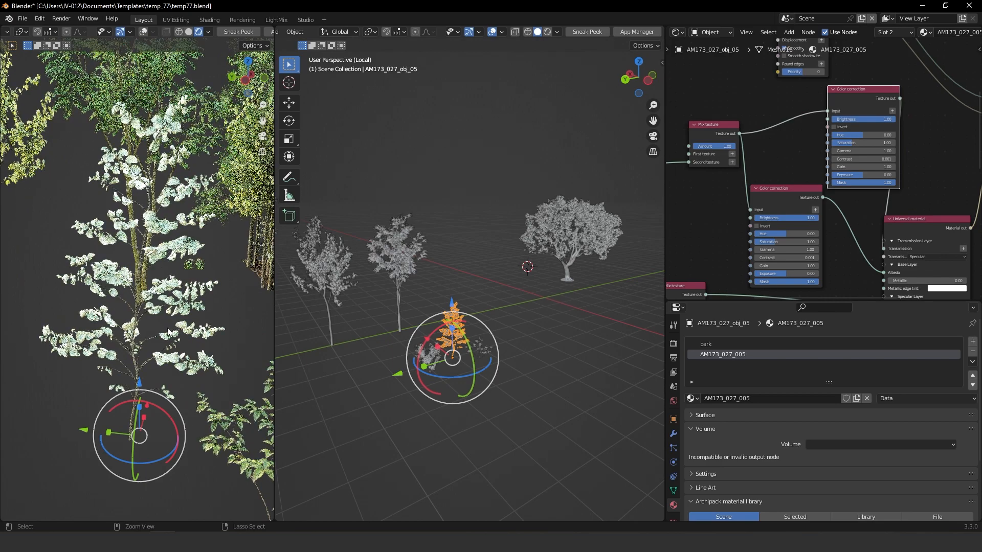
middle_click_drag(929, 200, 875, 161)
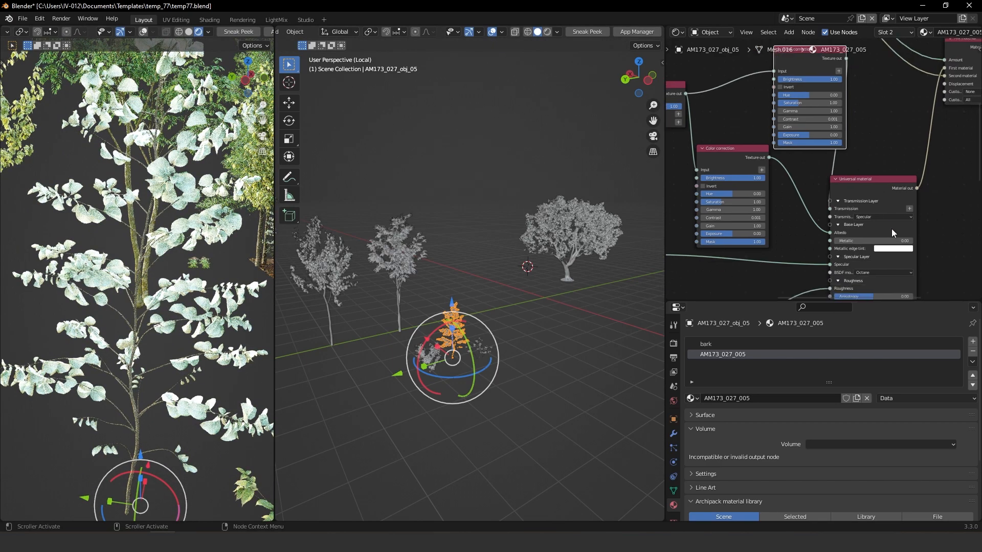
left_click(884, 218)
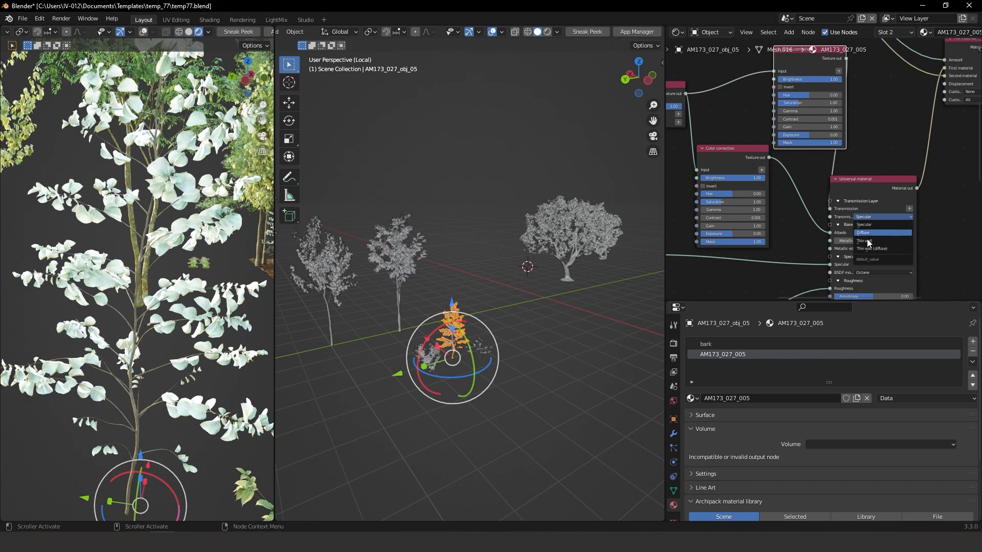
left_click(870, 233)
Step: Lower the albedo Color correction's exposure to about -0.78 and set its saturation to 1.2
scroll(791, 207, "up", 3)
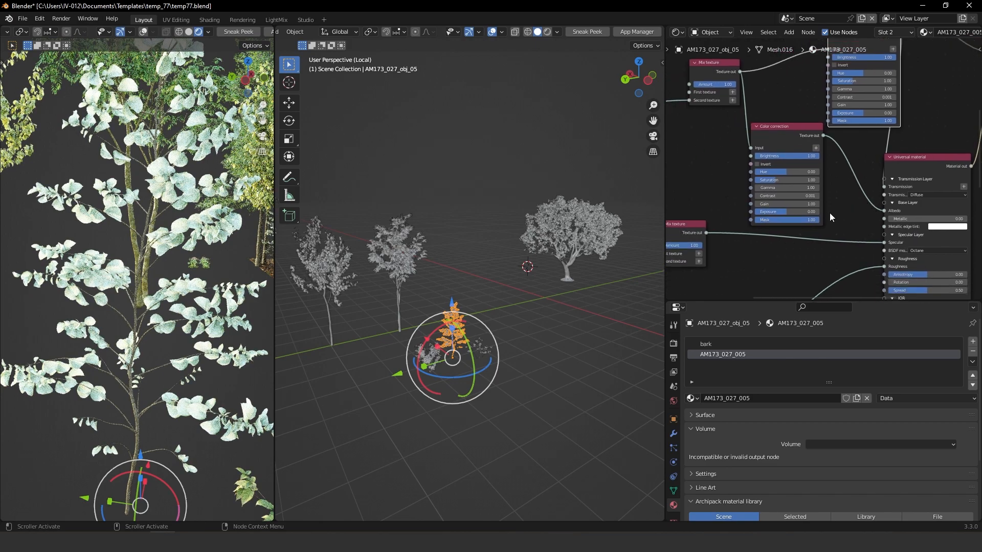
left_click_drag(710, 241, 676, 245, "shift")
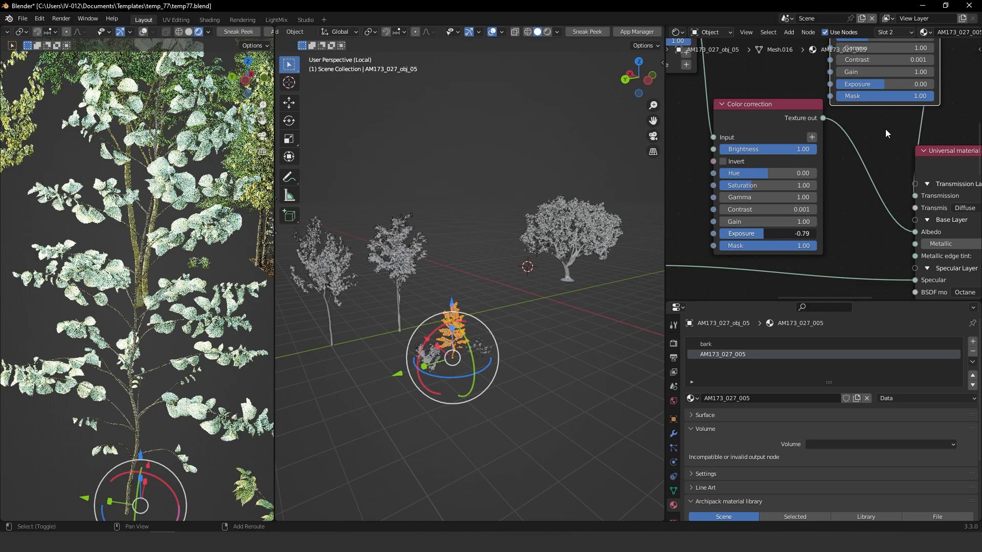
middle_click_drag(866, 41, 854, 125)
double_click(775, 275)
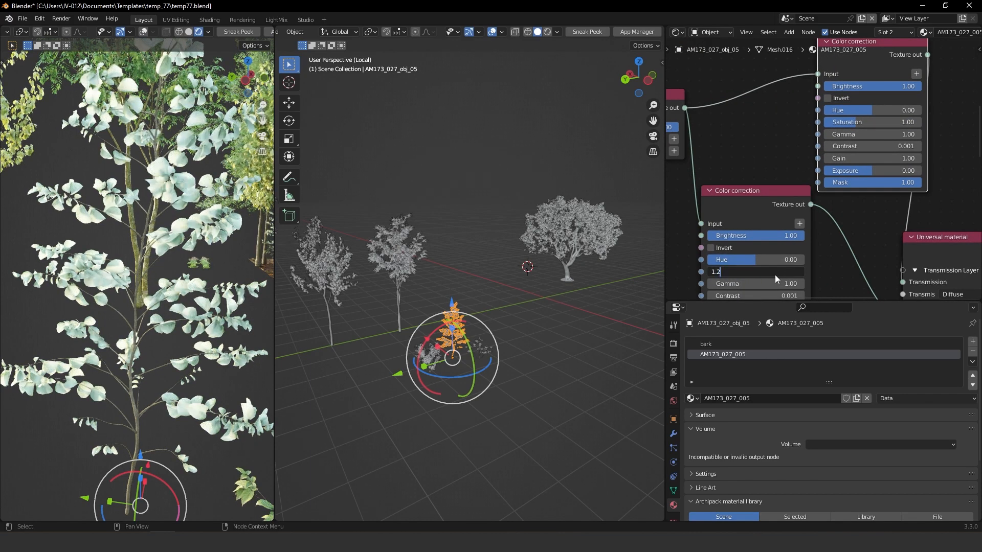
type("1.2")
key("Return")
Step: Lower the exposure of the transmission Color correction to about -0.95 and check the leaves in the rendered view
middle_click_drag(845, 125, 790, 136)
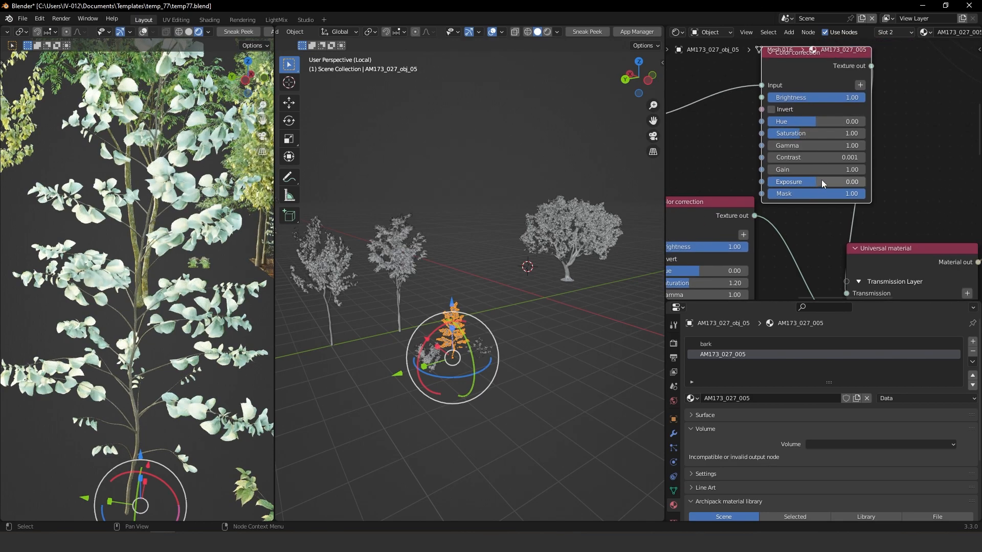
left_click_drag(817, 183, 695, 188, "shift")
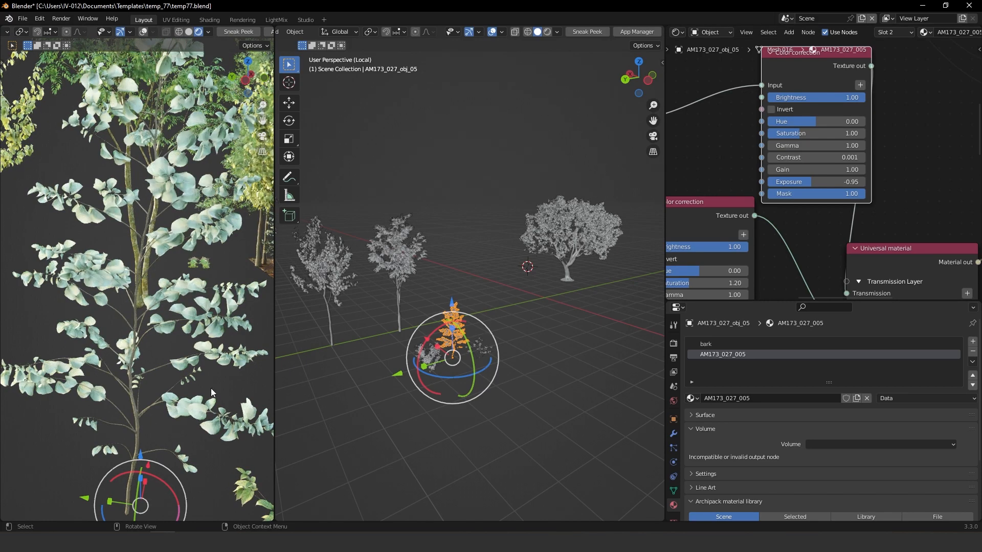
middle_click_drag(123, 354, 131, 376)
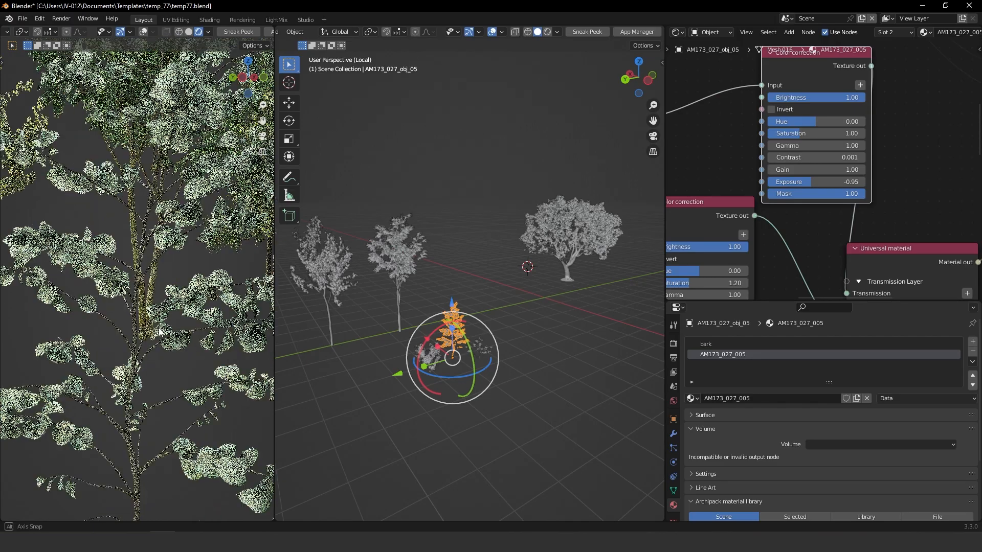
mouse_move(185, 356)
middle_mouse_down()
mouse_move(151, 296)
mouse_move(213, 326)
mouse_move(166, 323)
mouse_move(192, 368)
mouse_move(173, 359)
middle_mouse_up()
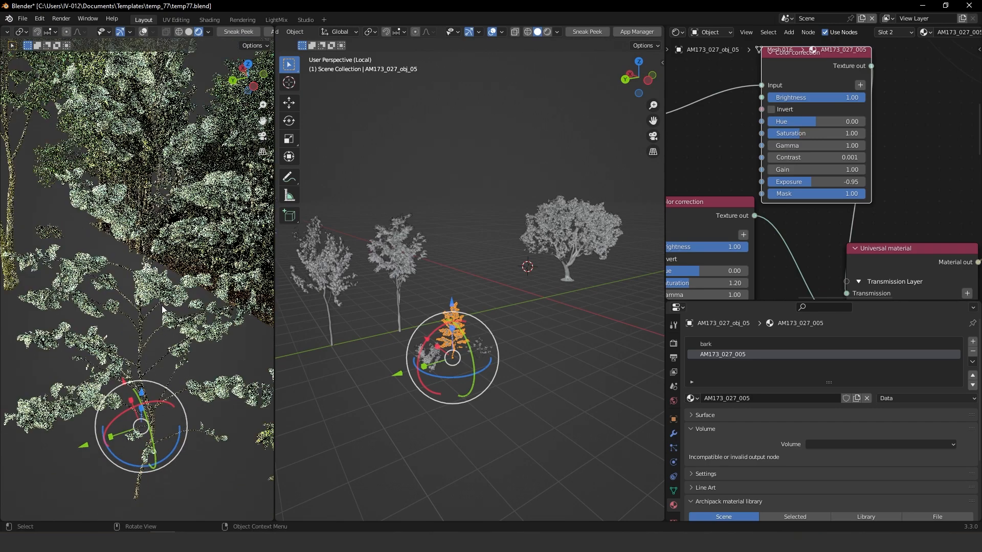
Step: Set the albedo Color correction's saturation to 1.4 and its exposure to -1
middle_click_drag(690, 281, 745, 216)
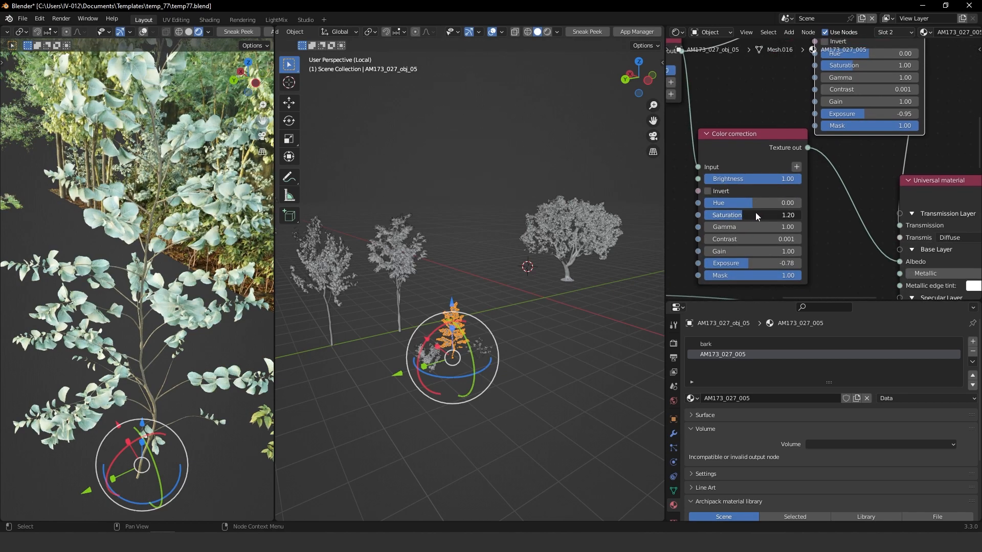
left_click(759, 215)
type("1.4")
key("Return")
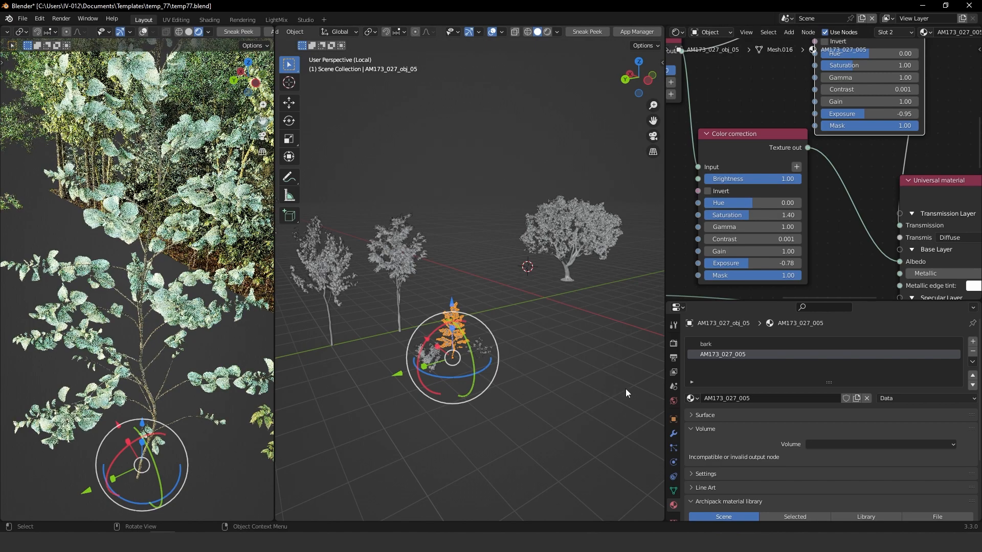
left_click(746, 264)
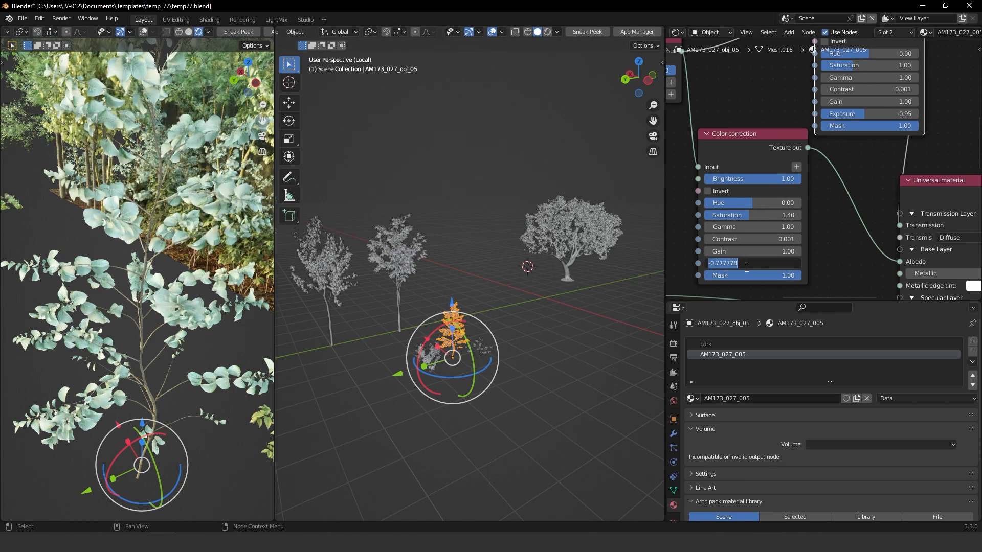
key("BackSpace")
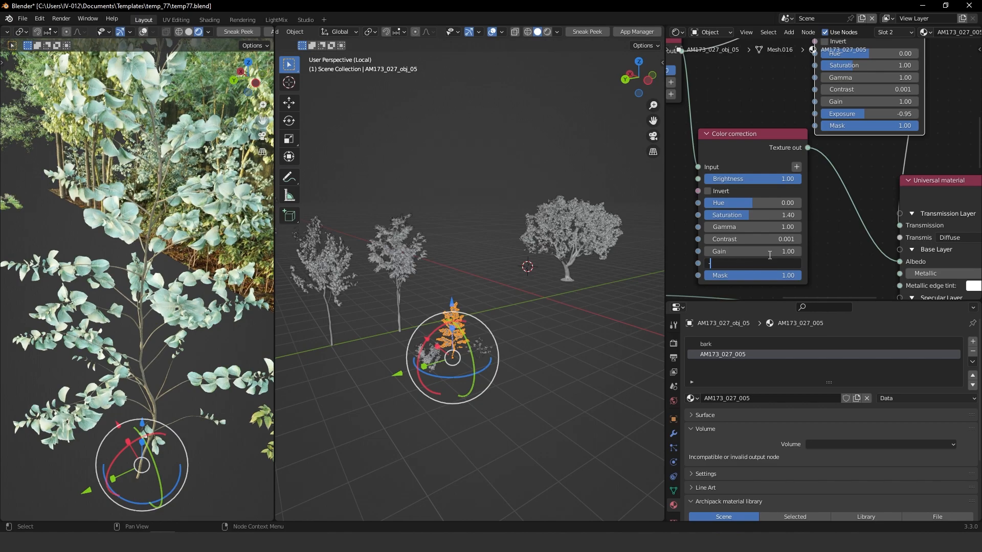
type("-1")
key("Return")
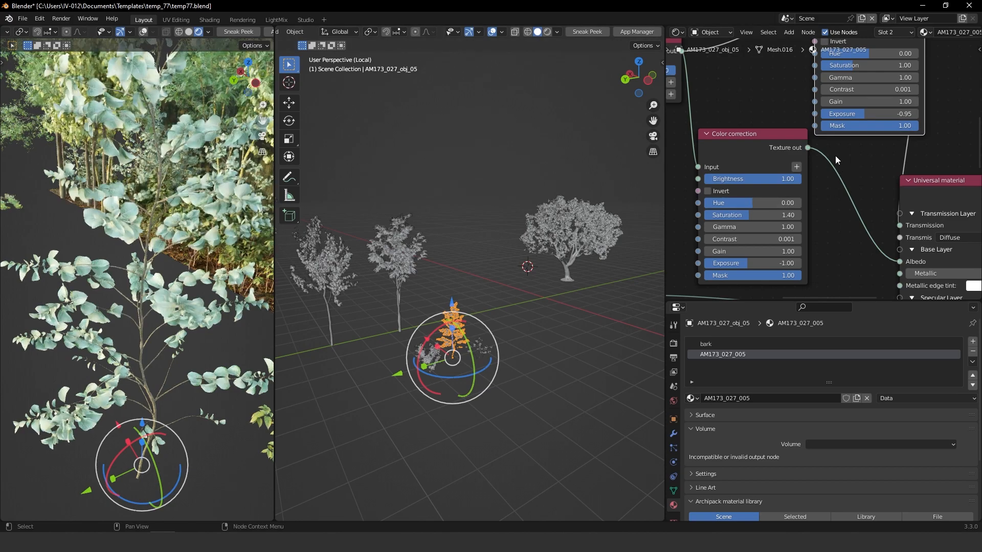
Step: Select the small shrub AM204_001 and move the AM204_001_07 Universal material node away from its texture nodes to make room
scroll(826, 166, "down", 2)
scroll(180, 440, "down", 4)
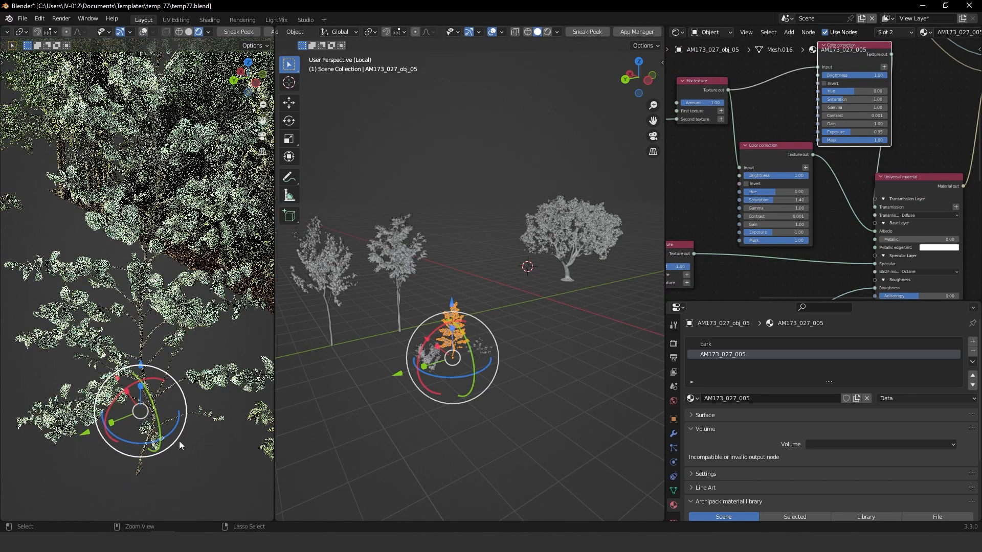
middle_click_drag(180, 388, 153, 395)
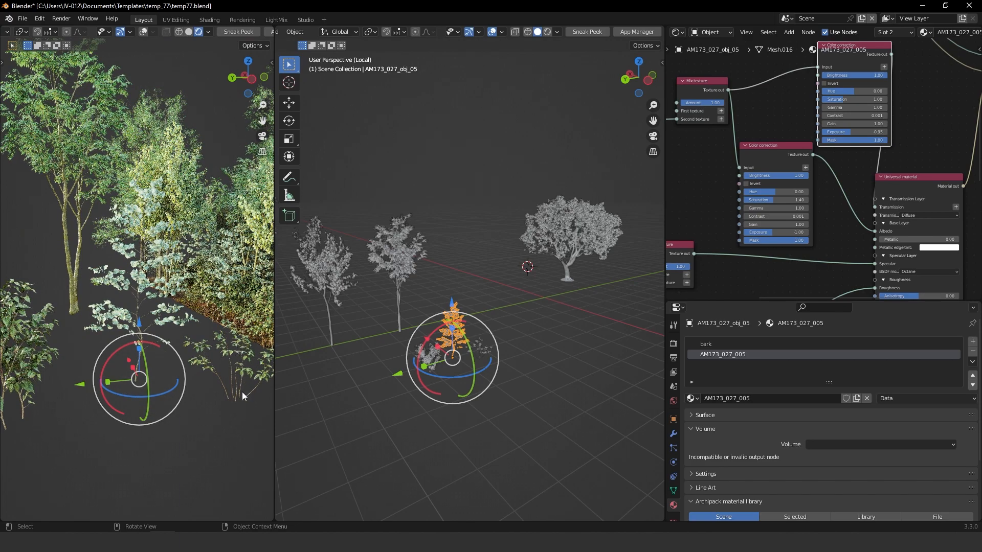
left_click(243, 391)
middle_click_drag(817, 192, 869, 111)
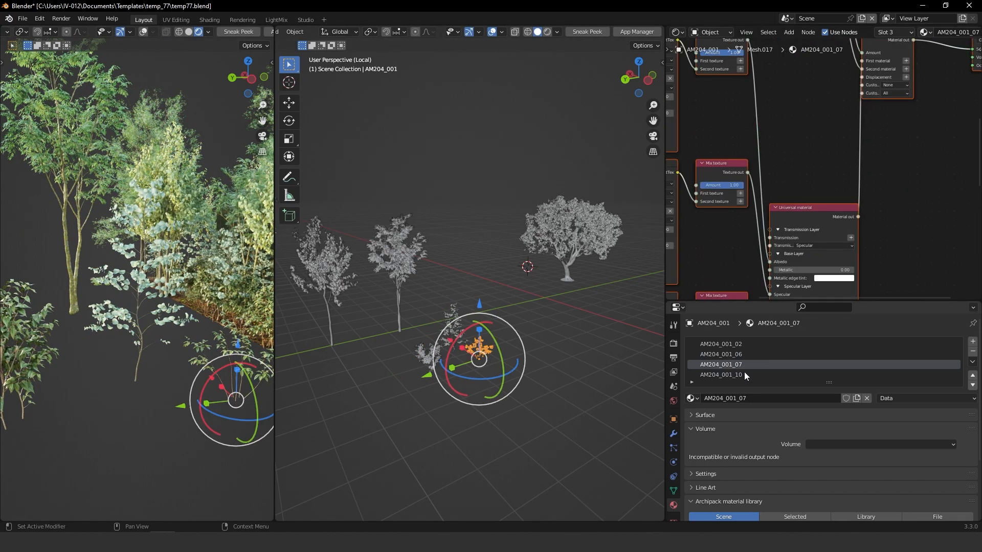
scroll(792, 187, "down", 1)
left_click_drag(773, 260, 922, 201)
key("ctrl+z")
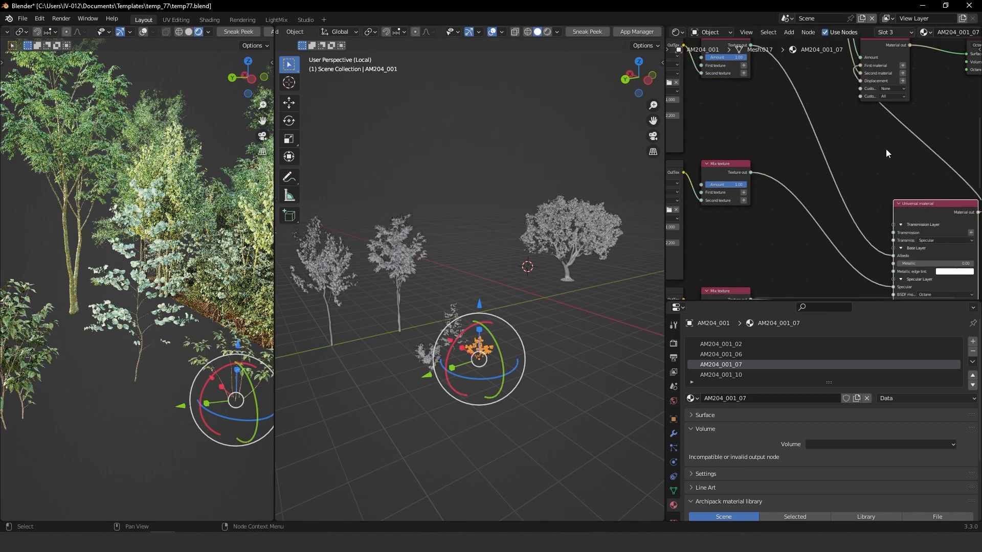
Step: Paste the two copied Color correction nodes and place them between the Mix texture nodes and the Universal material
scroll(824, 184, "down", 3)
key("ctrl+v")
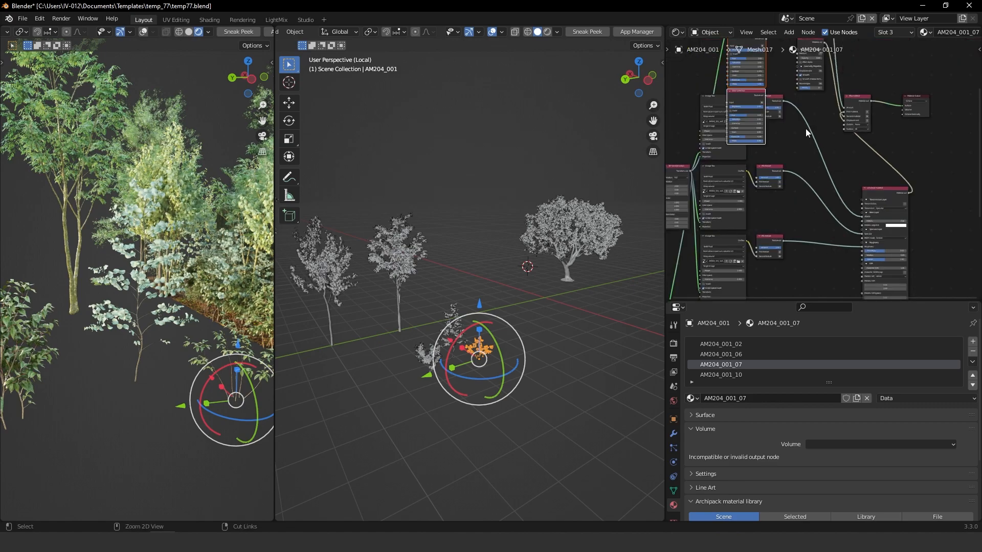
middle_click_drag(756, 134, 730, 185)
left_click_drag(715, 94, 810, 182)
middle_click_drag(767, 17, 872, 175)
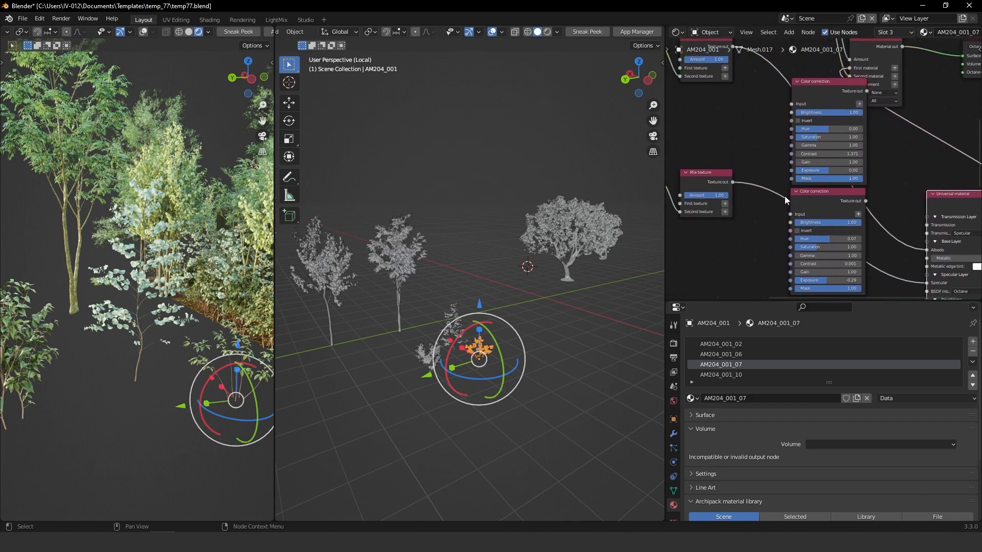
Step: Move the second Mix texture node clear and insert the Color correction with contrast 1.371 into the first Mix texture's albedo link
middle_click_drag(709, 201, 703, 252)
left_click_drag(702, 236, 696, 297)
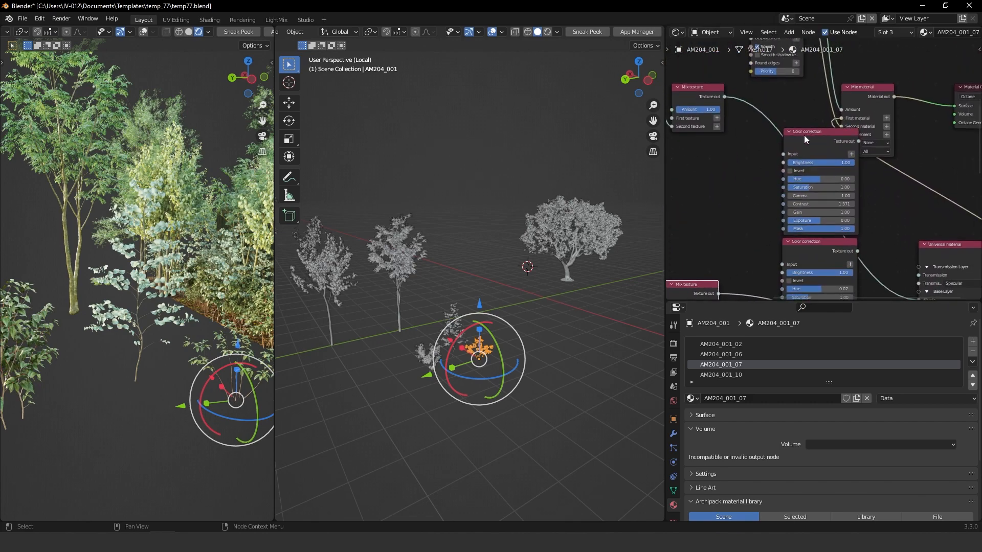
left_click_drag(809, 146, 795, 133)
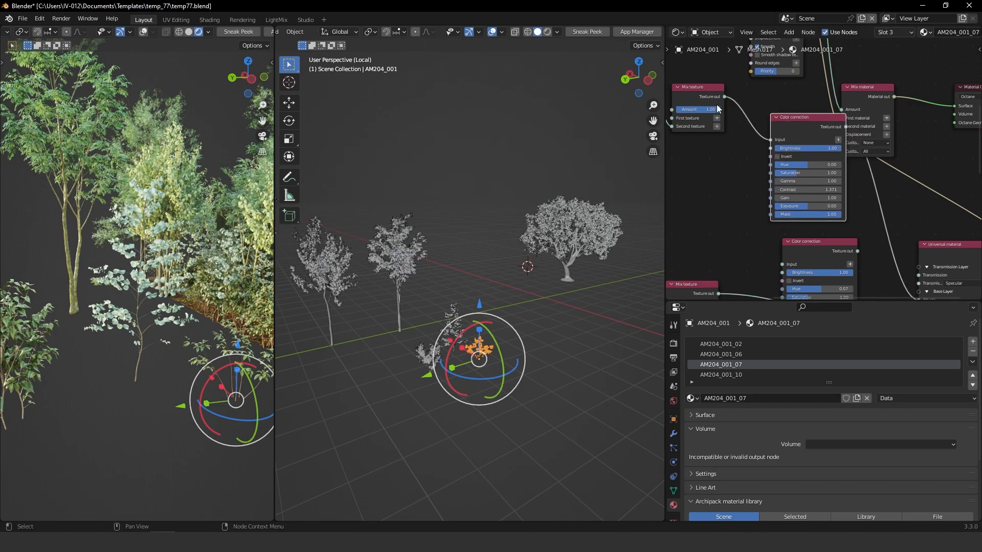
Step: Route the first Mix texture through the other Color correction into the Universal material's Transmission, and set the transmission type to Diffuse
left_click_drag(725, 97, 787, 262)
middle_click_drag(907, 286, 830, 216)
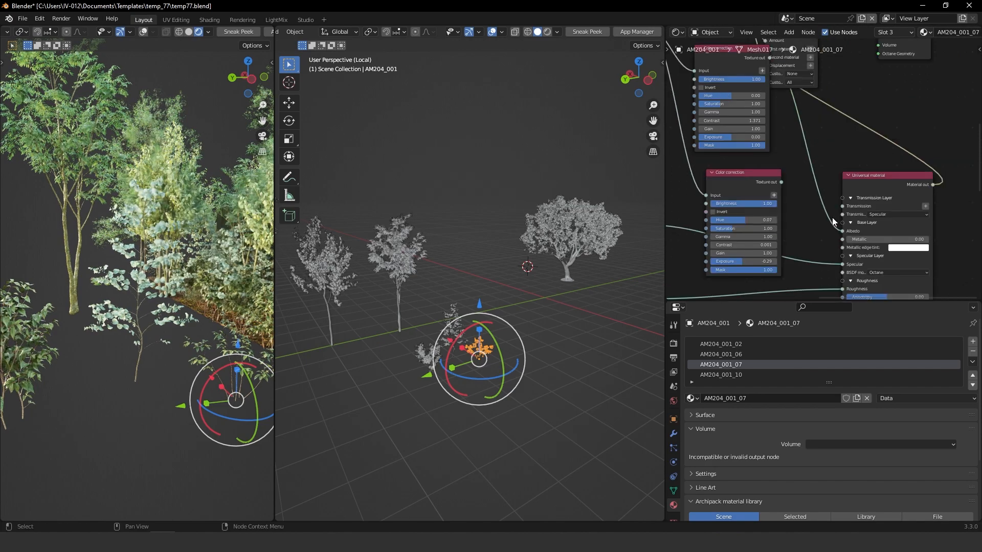
left_click_drag(782, 183, 844, 205)
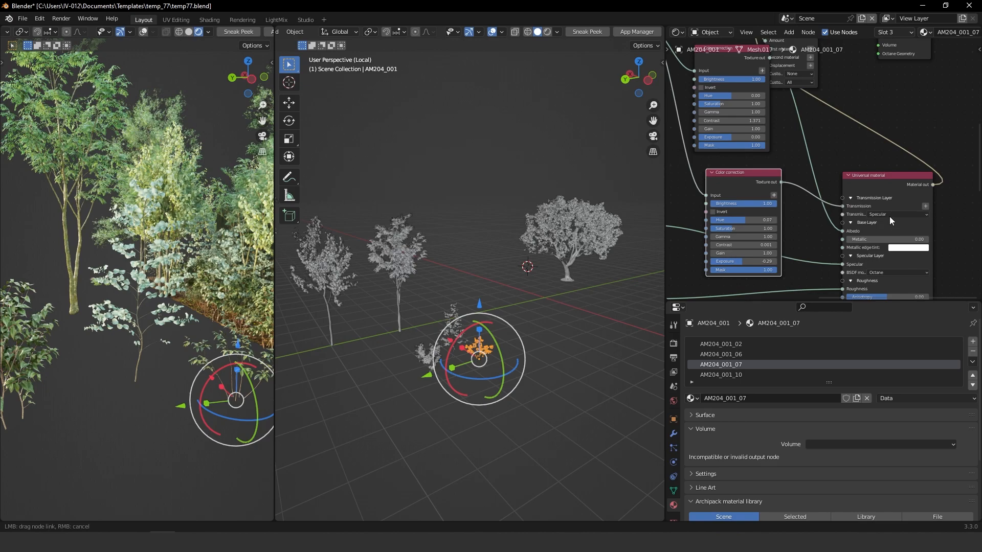
left_click(889, 215)
left_click(886, 232)
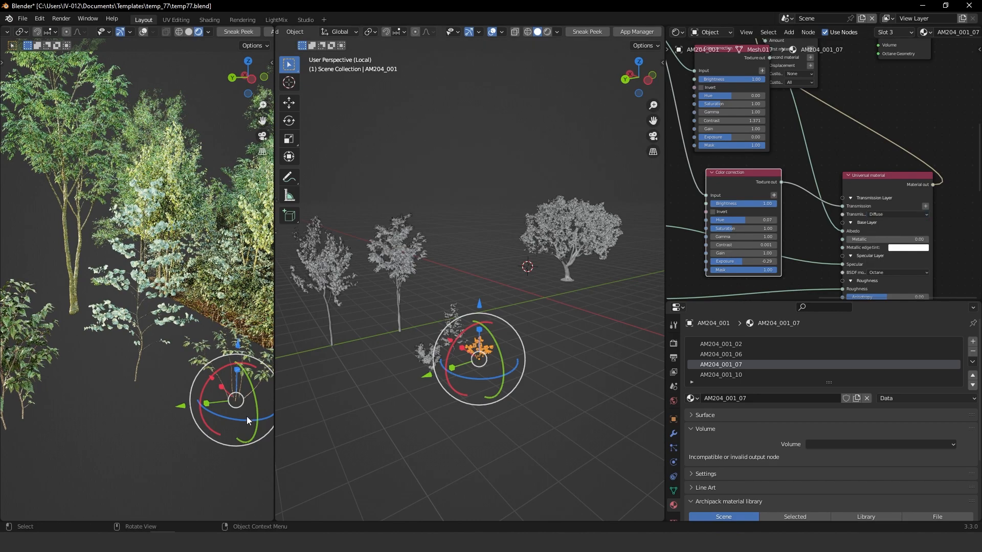
Step: Select the leafy shrub AM204_003 and show the node graph of its AM204_003_03.001 material
scroll(236, 368, "up", 2)
middle_click_drag(244, 363, 119, 332, "shift")
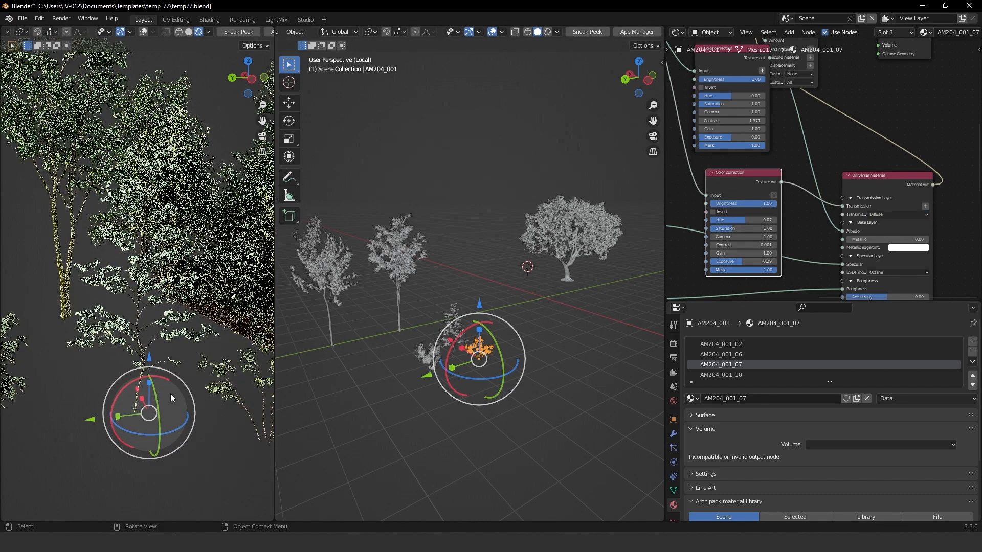
scroll(171, 393, "up", 3)
scroll(177, 382, "down", 3)
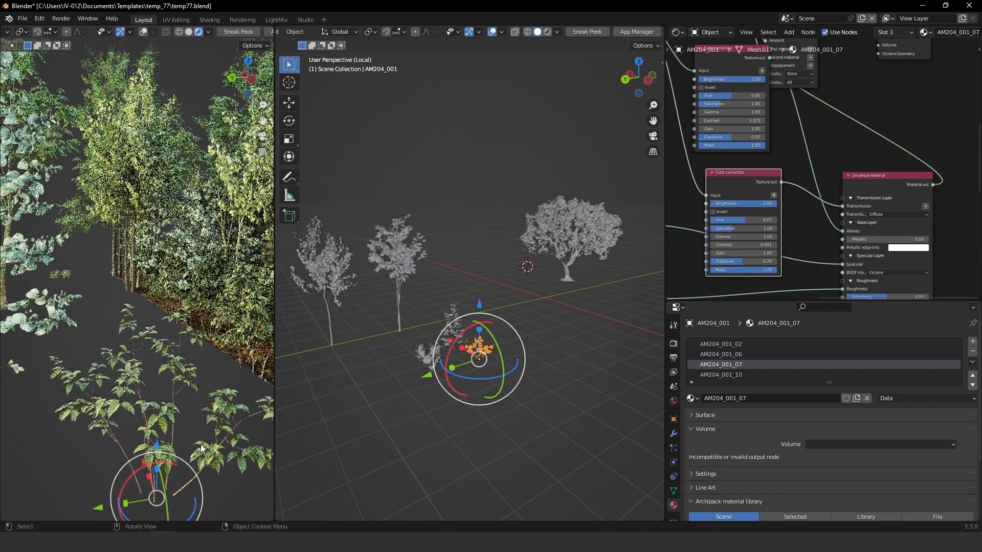
scroll(130, 357, "up", 5)
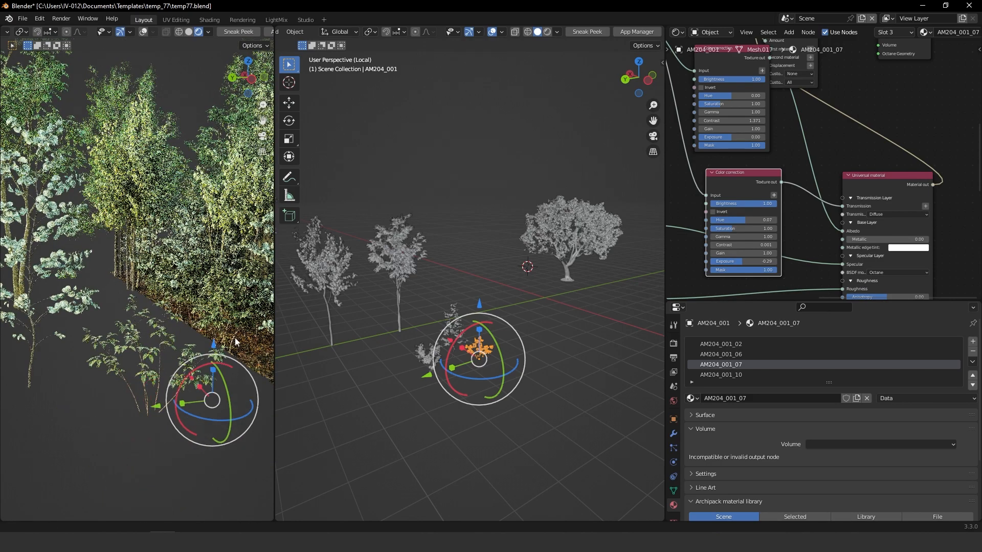
scroll(149, 345, "up", 2)
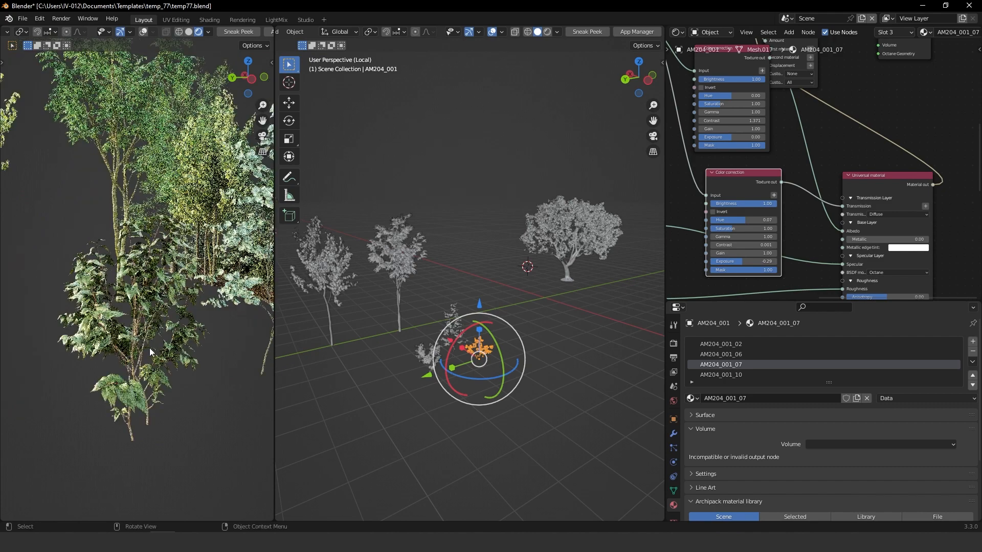
left_click(162, 284)
scroll(833, 138, "down", 7)
middle_click_drag(783, 148, 862, 147)
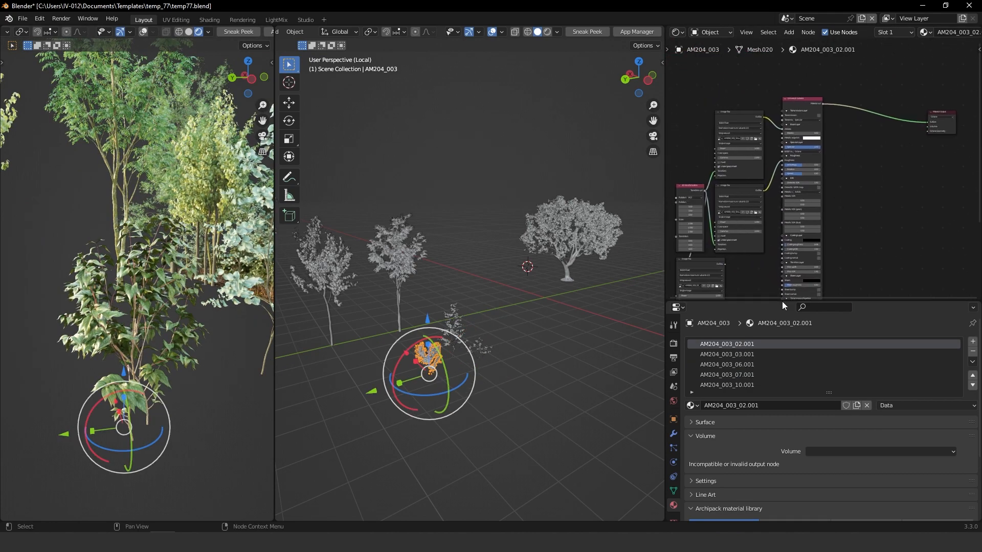
left_click(742, 355)
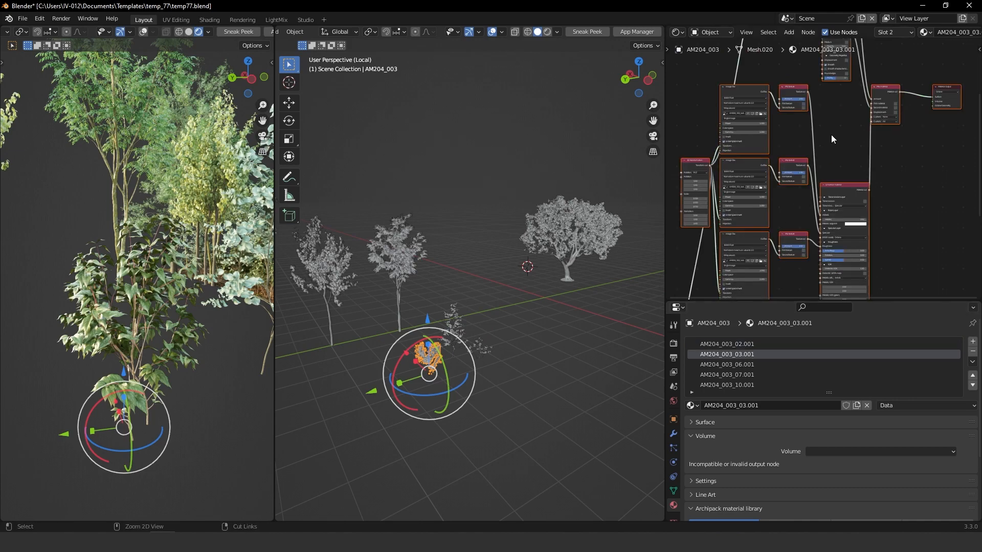
scroll(867, 191, "up", 5)
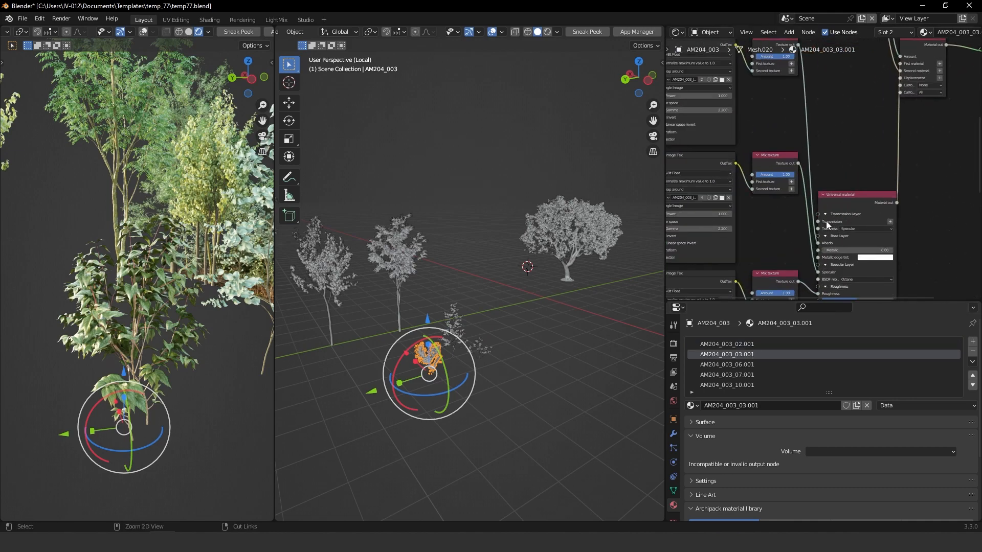
left_click_drag(818, 243, 811, 156)
left_click_drag(818, 204, 821, 201)
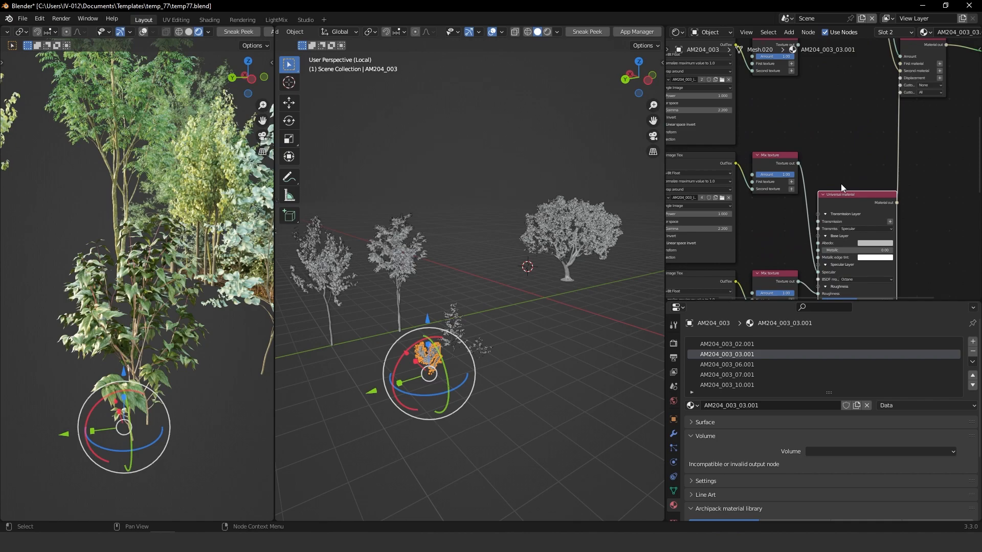
key("ctrl+z")
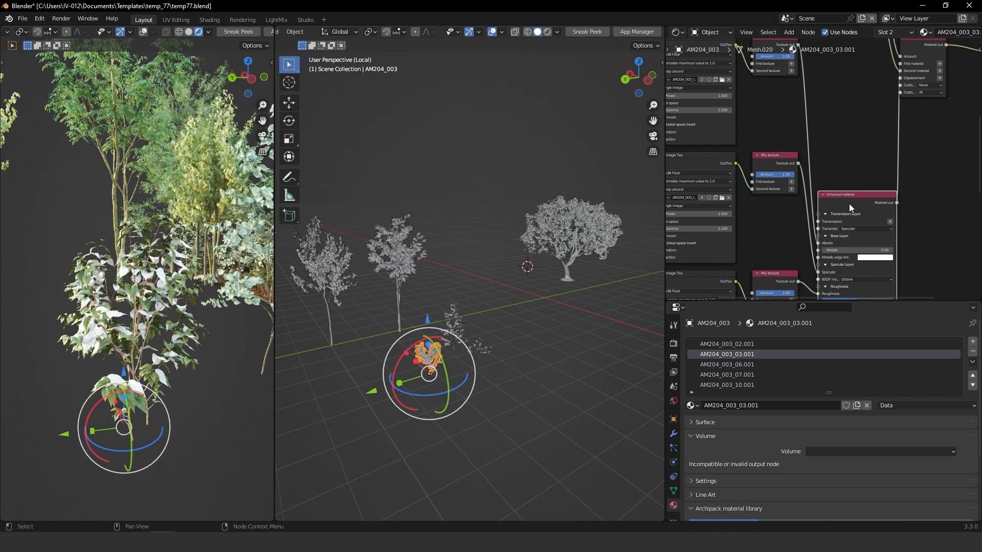
Step: Check the node graphs of the AM204_003_06.001 and AM204_003_07.001 materials, and return to AM204_003_03.001
left_click(736, 365)
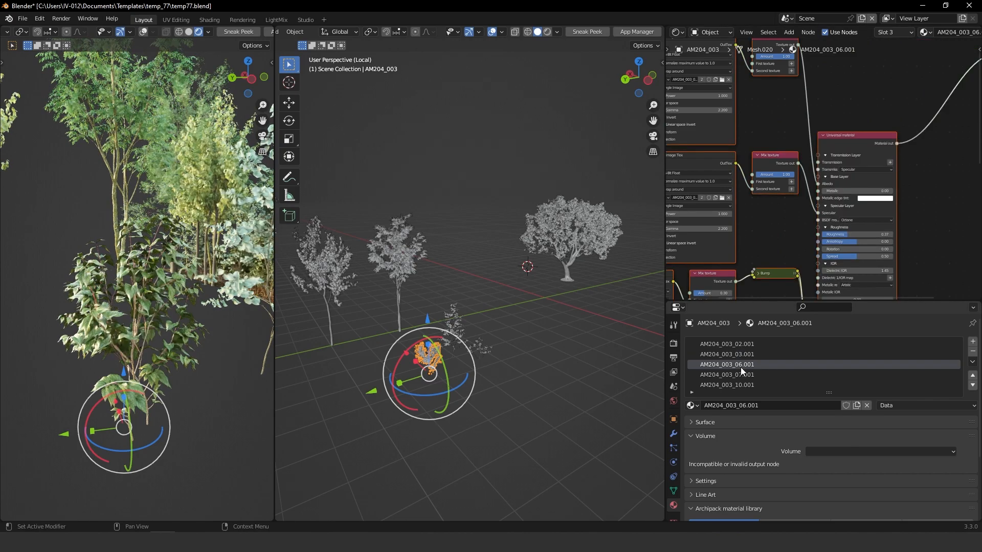
scroll(848, 142, "down", 3)
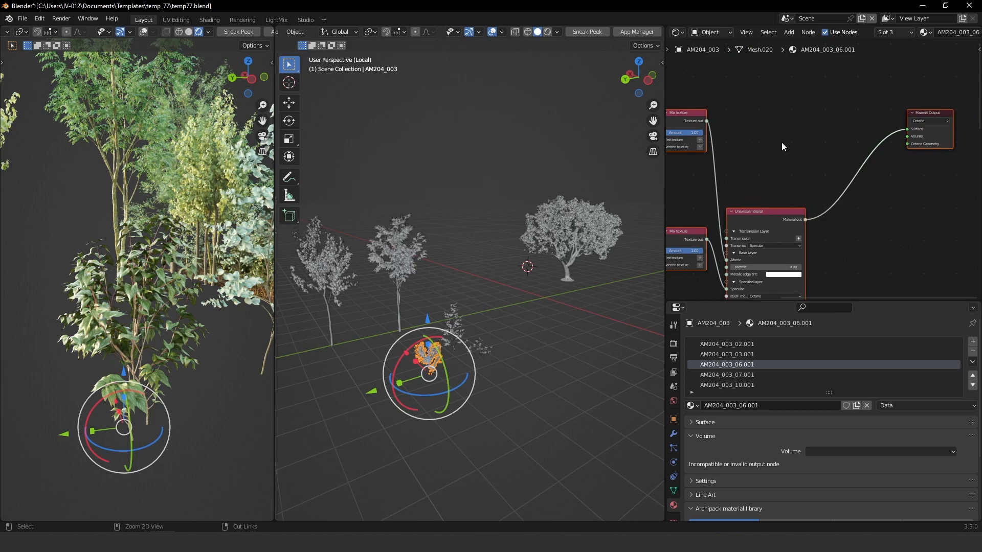
left_click(730, 375)
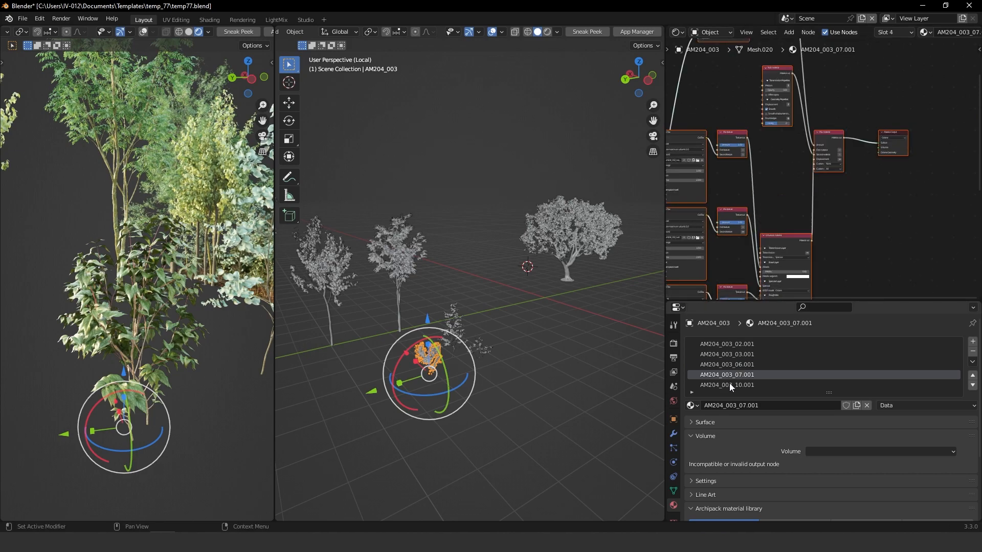
left_click(741, 354)
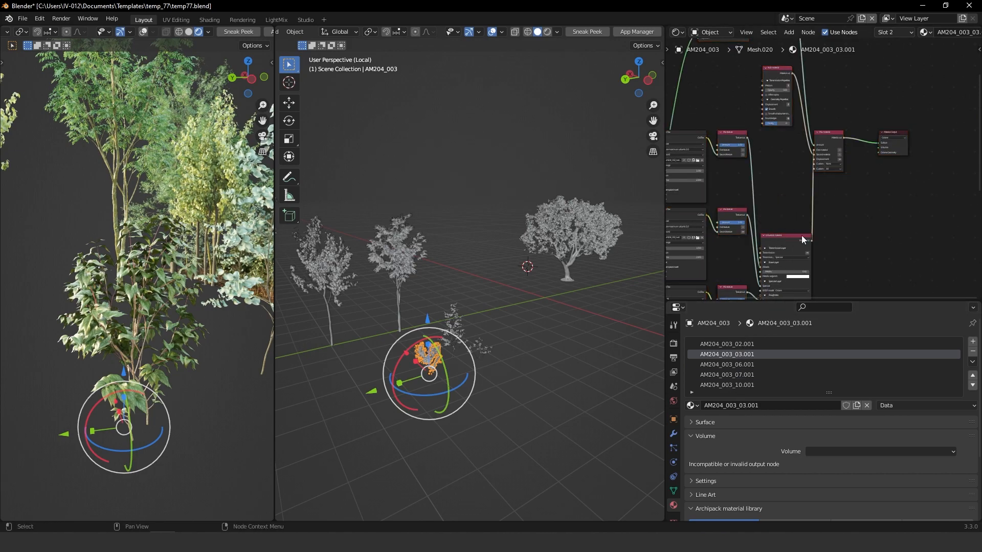
Step: Move the Universal material clear, paste the two Color correction nodes and insert the one with hue 0.07 into the Mix texture's albedo link
left_click_drag(795, 236, 894, 218)
scroll(818, 199, "up", 1)
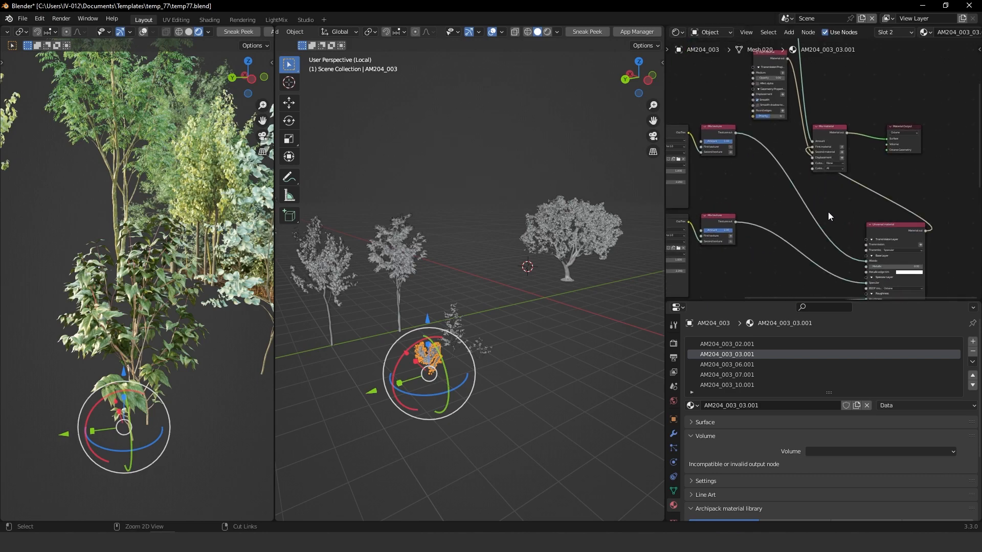
key("ctrl+v")
scroll(743, 138, "down", 2)
left_click(759, 188)
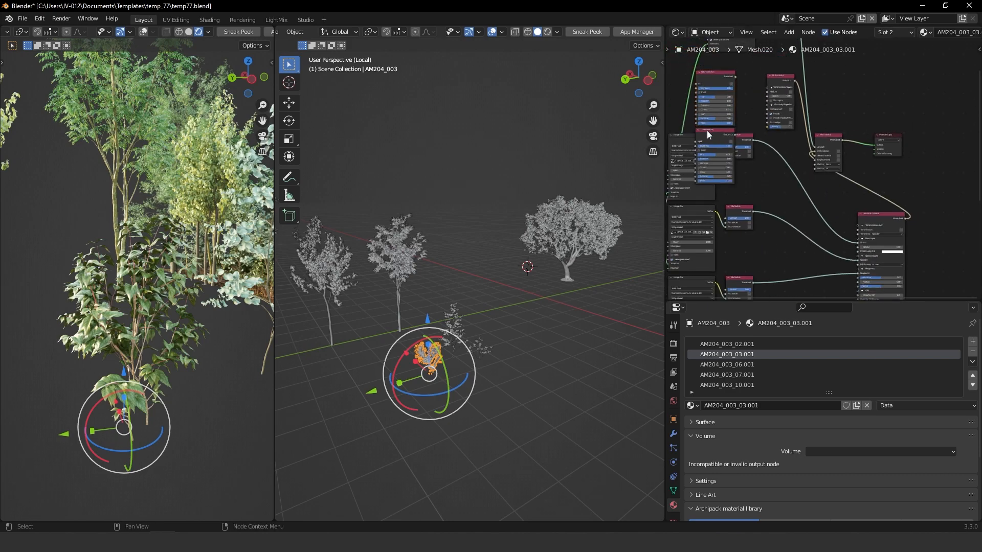
left_click_drag(709, 132, 789, 172)
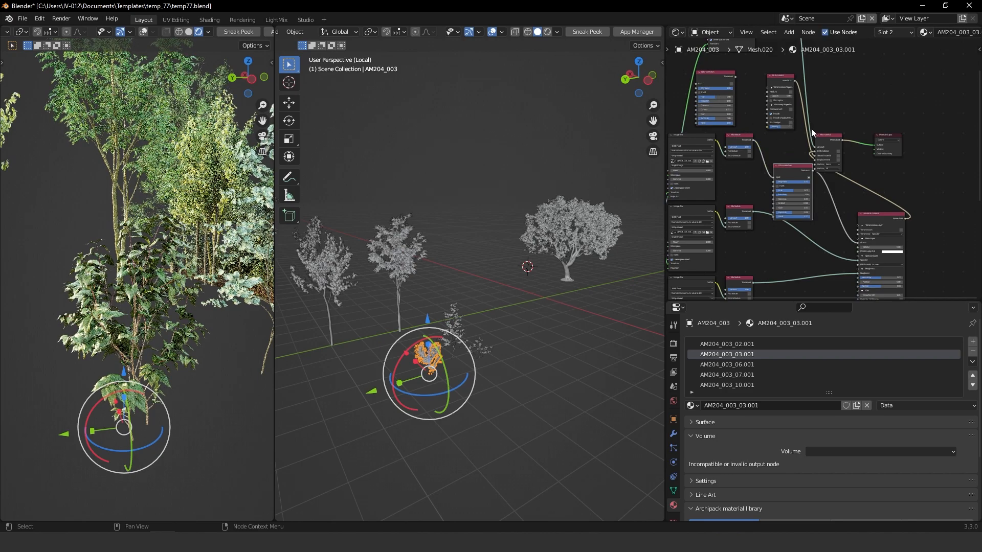
Step: Spread the overlapping nodes apart and link the first Mix texture to the input of the Color correction with contrast 1.371
middle_click_drag(831, 143, 806, 199)
left_click_drag(806, 198, 832, 127)
left_click_drag(753, 133, 765, 97)
left_click_drag(689, 135, 780, 171)
left_click(725, 193)
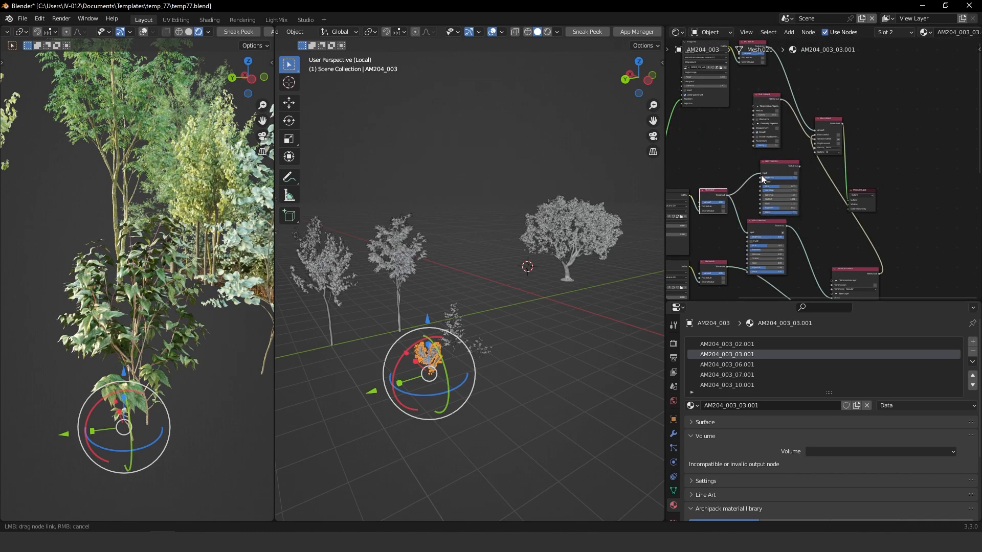
left_click_drag(727, 193, 727, 195)
Step: Connect the Color correction with contrast 1.371 to the Universal material's Transmission and set the transmission type to Diffuse
scroll(744, 181, "up", 4)
middle_click_drag(818, 181, 737, 119)
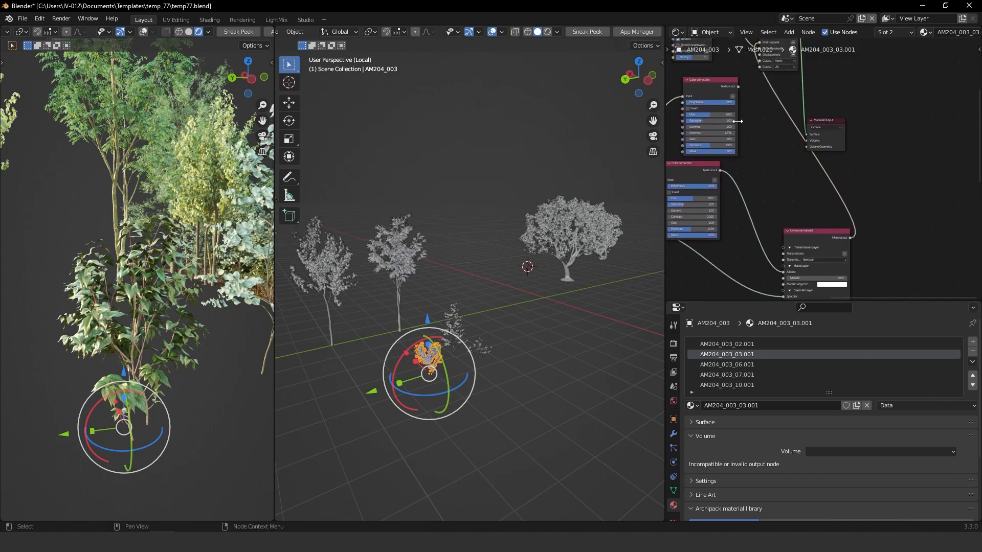
left_click_drag(736, 85, 792, 228)
scroll(797, 214, "up", 2)
left_click(800, 260)
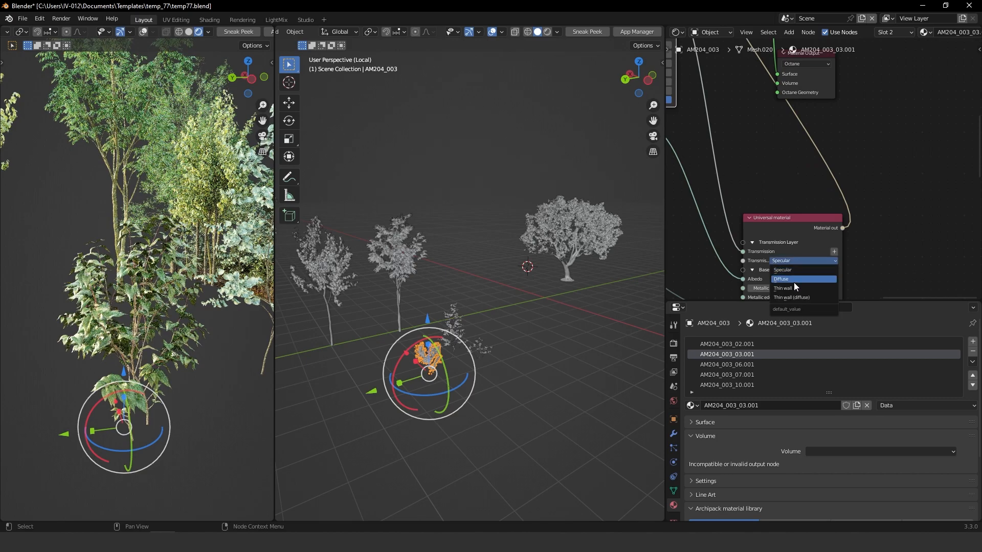
left_click(787, 280)
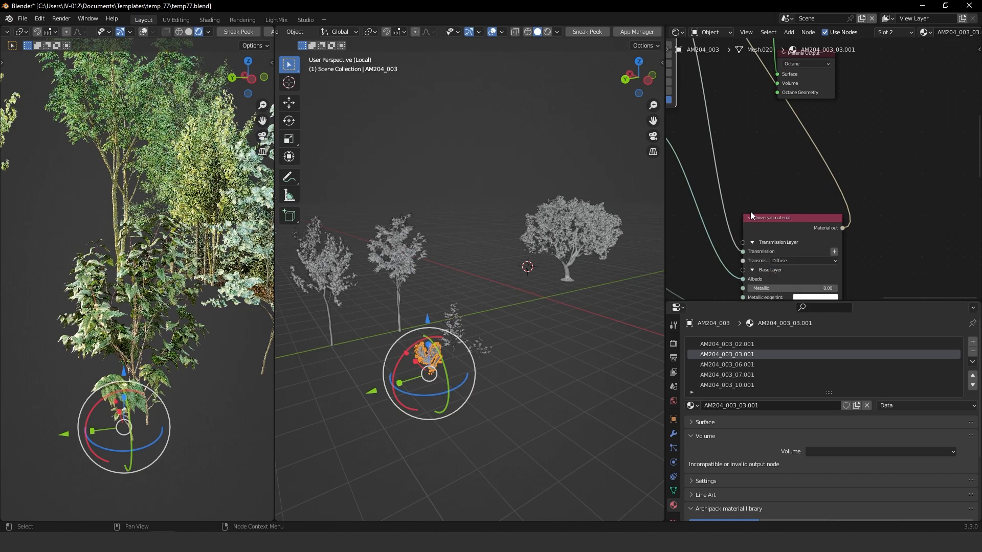
middle_click_drag(792, 216, 911, 183)
scroll(780, 176, "down", 1)
scroll(772, 179, "up", 2)
middle_click_drag(721, 218, 718, 270)
middle_click_drag(746, 154, 772, 153)
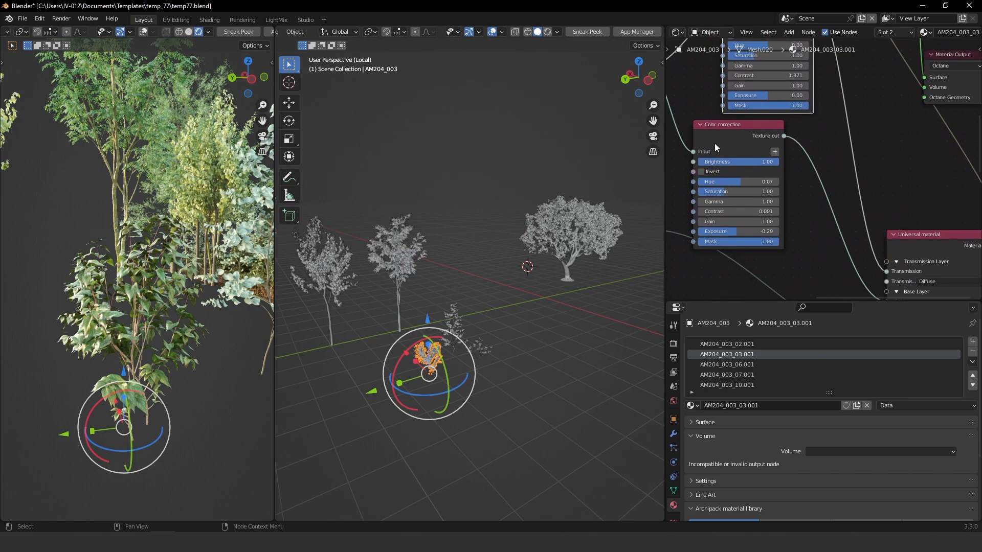
Step: Show the node graph of the AM204_003_07.001 material and move its Mix material and Universal material clear of the texture nodes
left_click(743, 370)
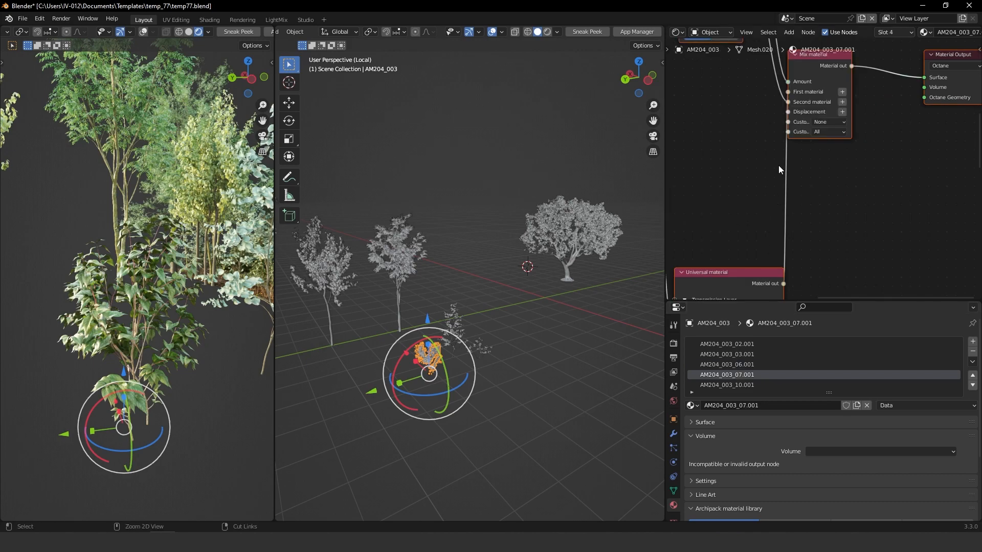
key("Home")
left_click_drag(826, 115, 925, 107)
left_click_drag(774, 217, 883, 173)
left_click(839, 155)
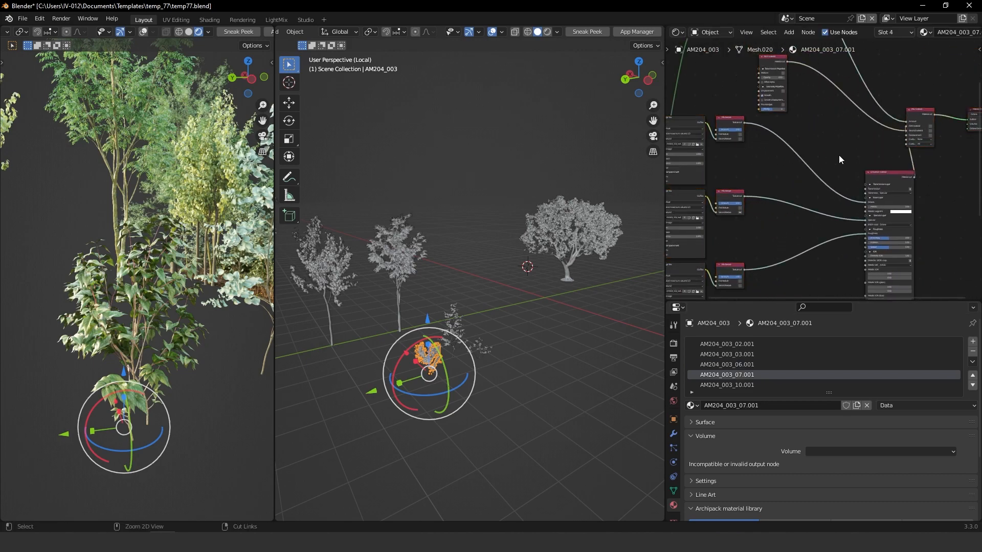
Step: Paste the two Color correction nodes into AM204_003_07.001 and insert the one with hue 0.07 into the Mix texture's albedo link
key("ctrl+v")
middle_click_drag(757, 137, 771, 194)
left_click_drag(727, 170, 841, 193)
scroll(794, 225, "up", 3)
left_click_drag(812, 230, 816, 224)
middle_click_drag(729, 168, 715, 187)
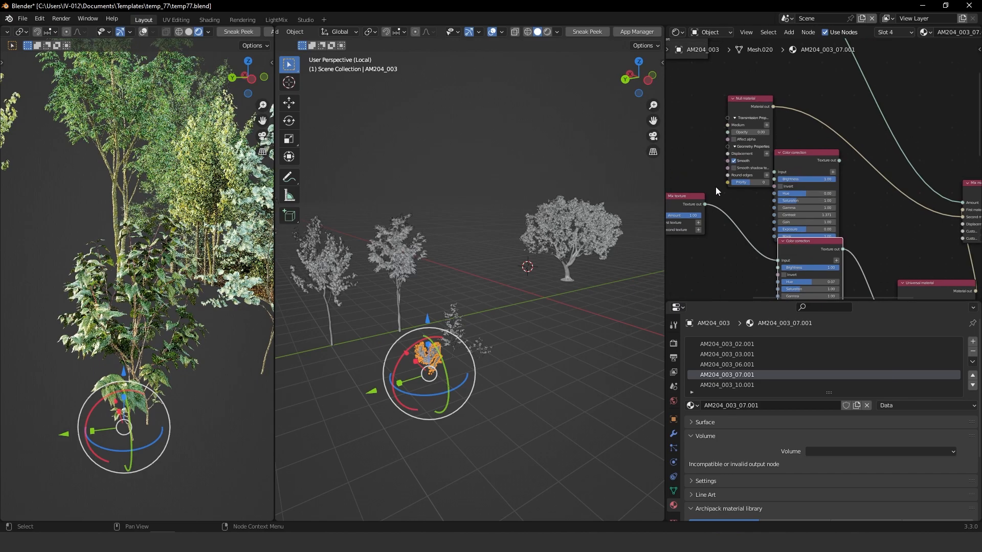
Step: Move the Null material clear and link the first Mix texture to the Color correction with contrast 1.371
left_click_drag(763, 188, 742, 209)
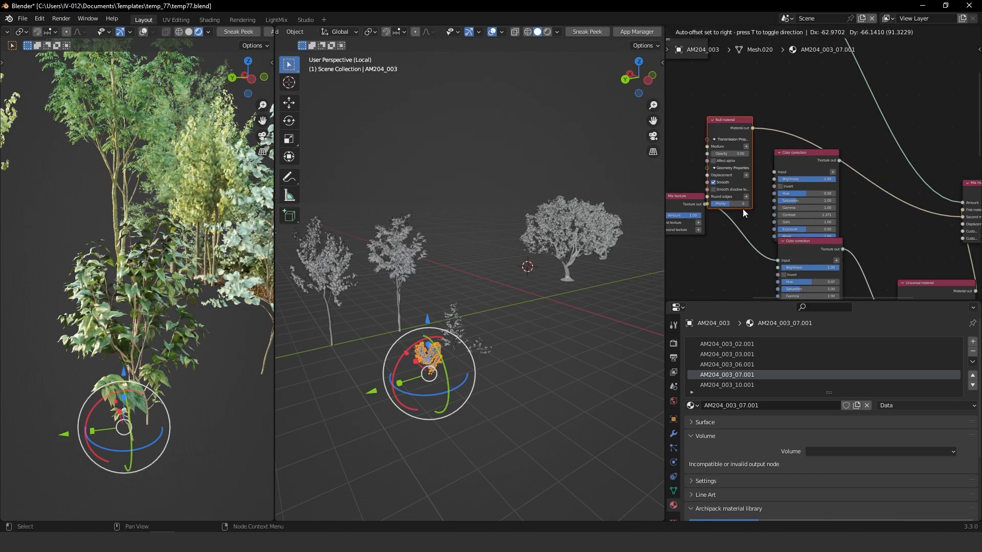
left_click_drag(734, 128, 749, 79)
left_click_drag(703, 209, 742, 194)
Step: Feed the Color correction with contrast 1.371 into the Universal material's Transmission and set the transmission type to Diffuse
middle_click_drag(891, 160, 788, 114)
left_click_drag(735, 113, 796, 264)
middle_click_drag(799, 241, 809, 152)
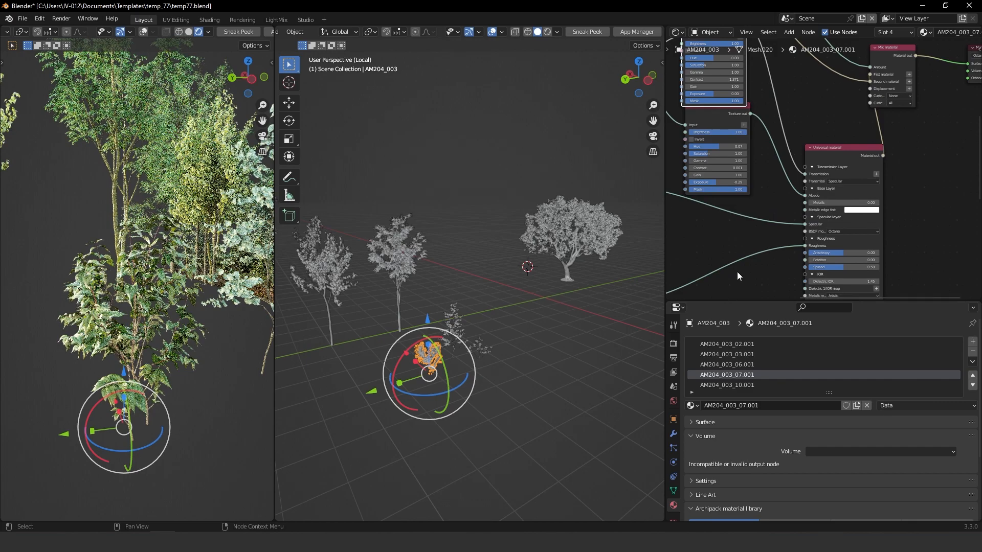
left_click(844, 181)
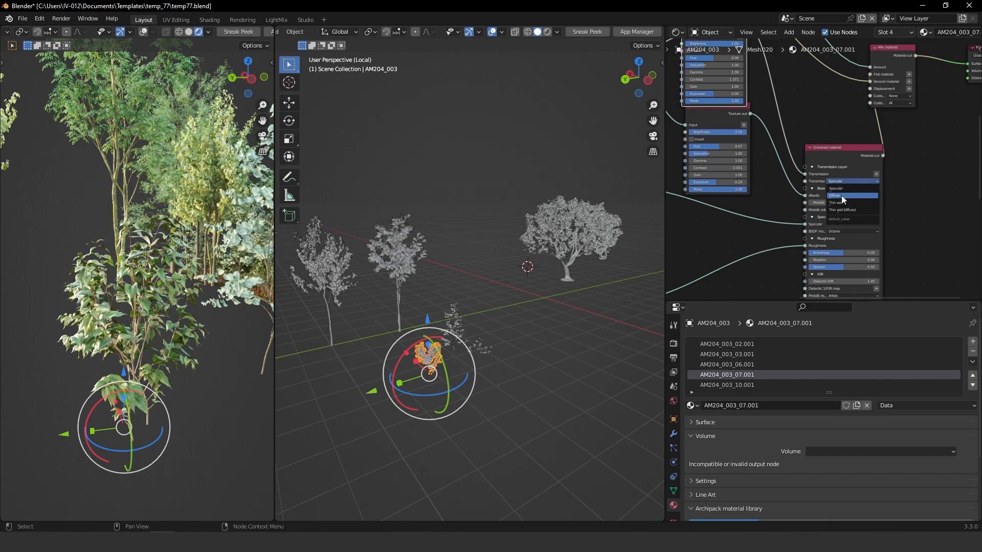
left_click(841, 195)
Step: Set the hue of the albedo Color correction in AM204_003_07.001 to 0.09
scroll(798, 153, "up", 3)
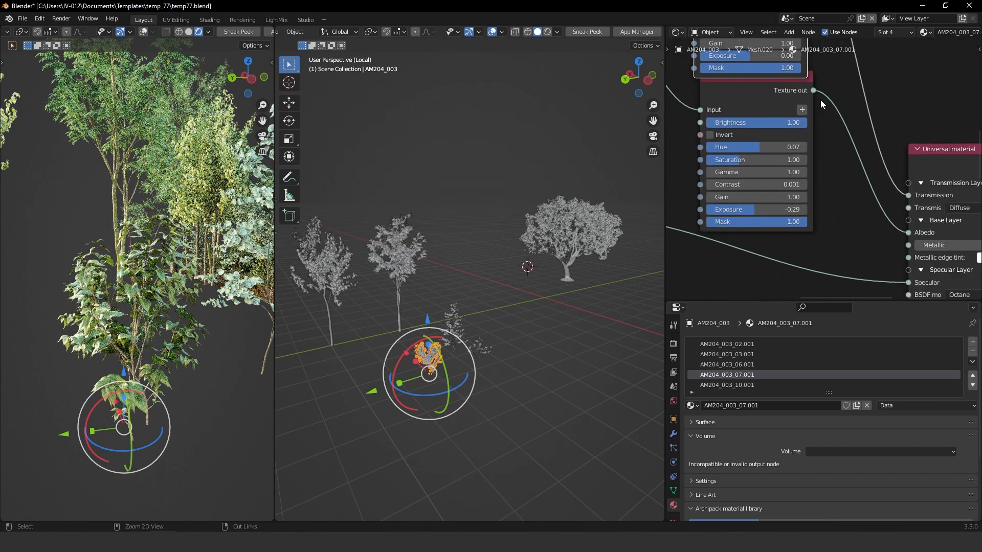
middle_click_drag(768, 146, 768, 206)
left_click(769, 208)
key("End")
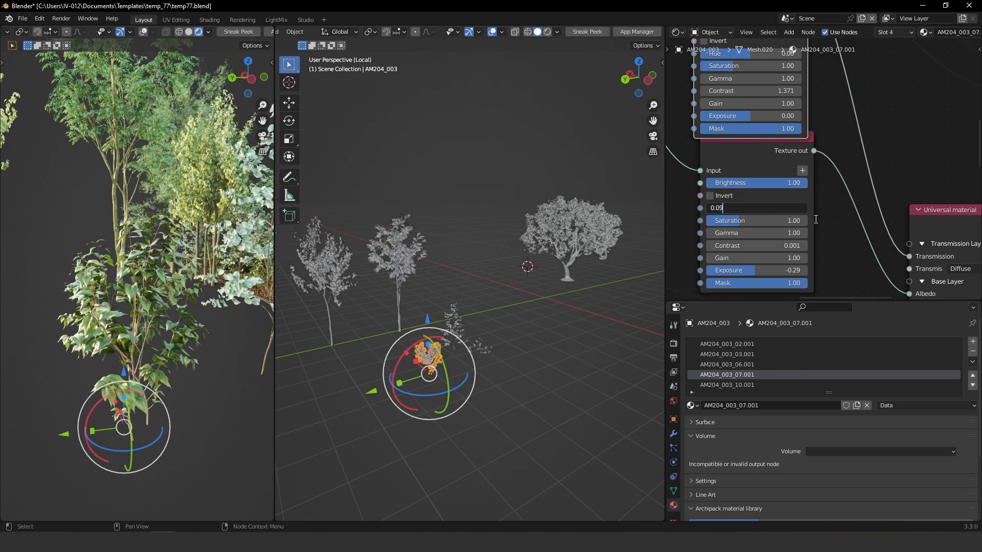
key("Return")
middle_click_drag(835, 136, 832, 216)
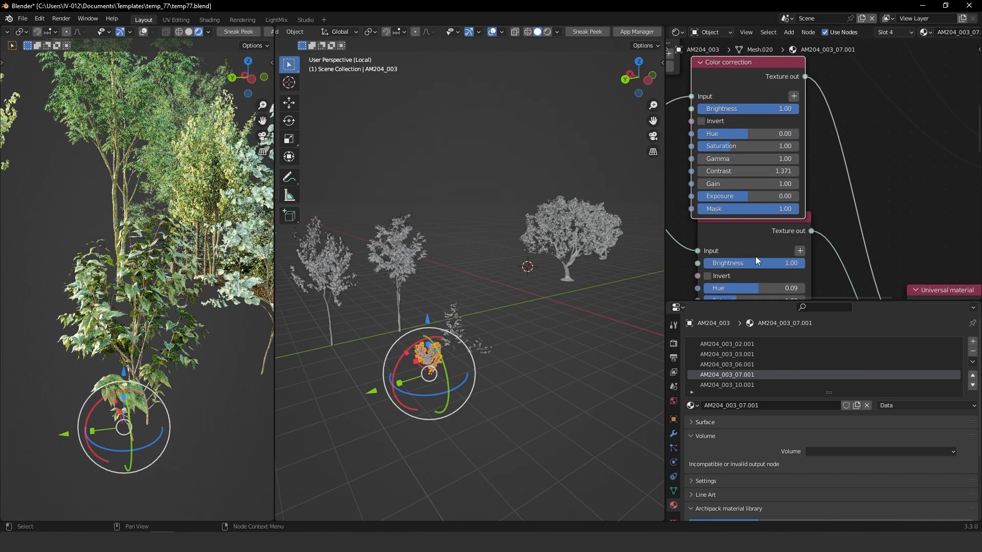
Step: Return to the camera view, select the plant AM260_026_Plant_A.001, and leave local view with the plant framed
left_click(200, 306)
key("KP_0")
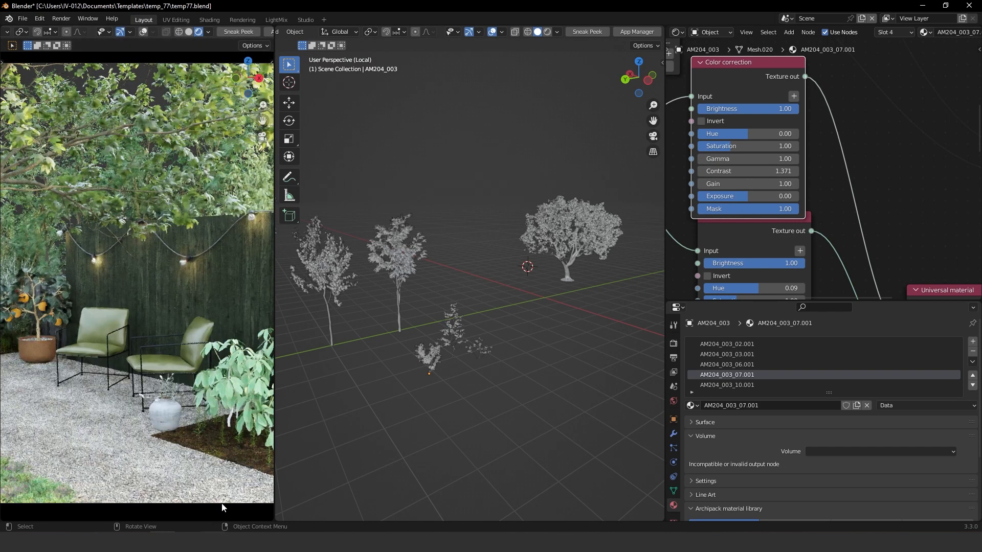
left_click(234, 386)
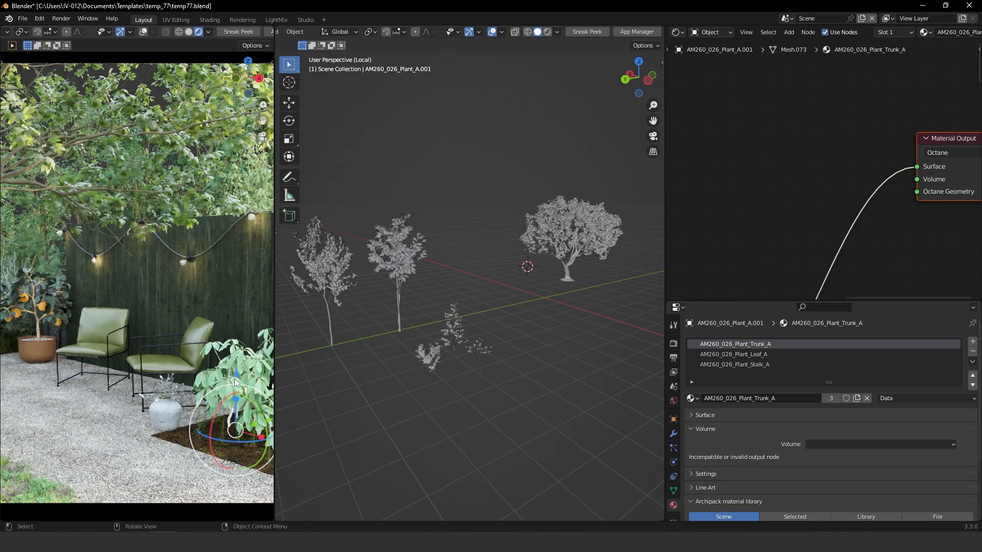
middle_click_drag(527, 71, 470, 336)
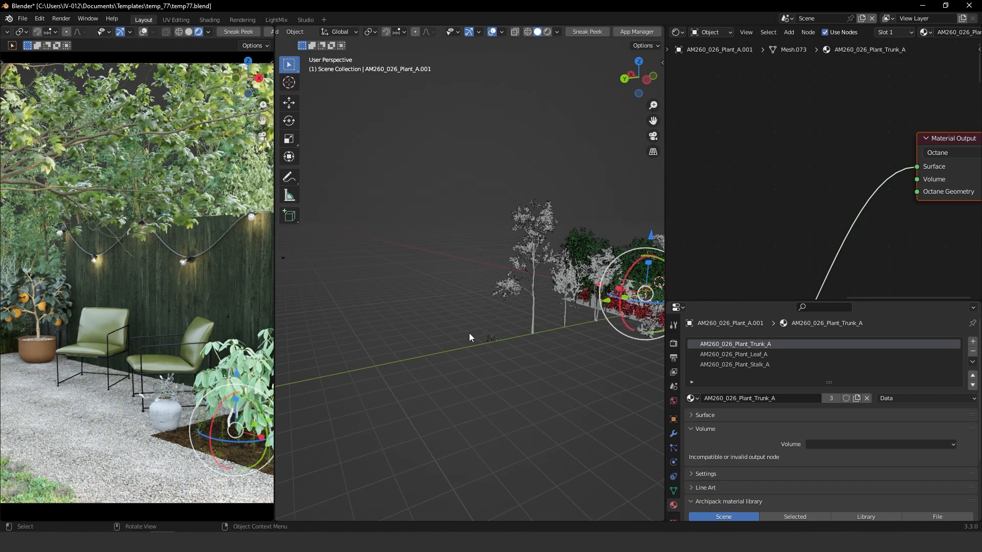
key("KP_Divide")
key("KP_Decimal")
Step: Connect the diffuse Image Tex of AM260_026_Plant_Trunk_A to the Universal material's Albedo
scroll(557, 292, "down", 3)
scroll(839, 219, "down", 2)
middle_click_drag(839, 220, 789, 220, "ctrl")
middle_click_drag(789, 216, 823, 127)
middle_click_drag(774, 189, 806, 216)
scroll(791, 156, "up", 4)
left_click_drag(794, 194, 793, 118)
left_click(795, 192)
scroll(715, 125, "up", 3)
left_click_drag(707, 107, 752, 141)
Step: Connect the second and third Image Tex nodes to the Universal material's Specular and Roughness
scroll(719, 95, "up", 2)
left_click_drag(692, 208, 753, 167)
middle_click_drag(723, 254, 738, 206)
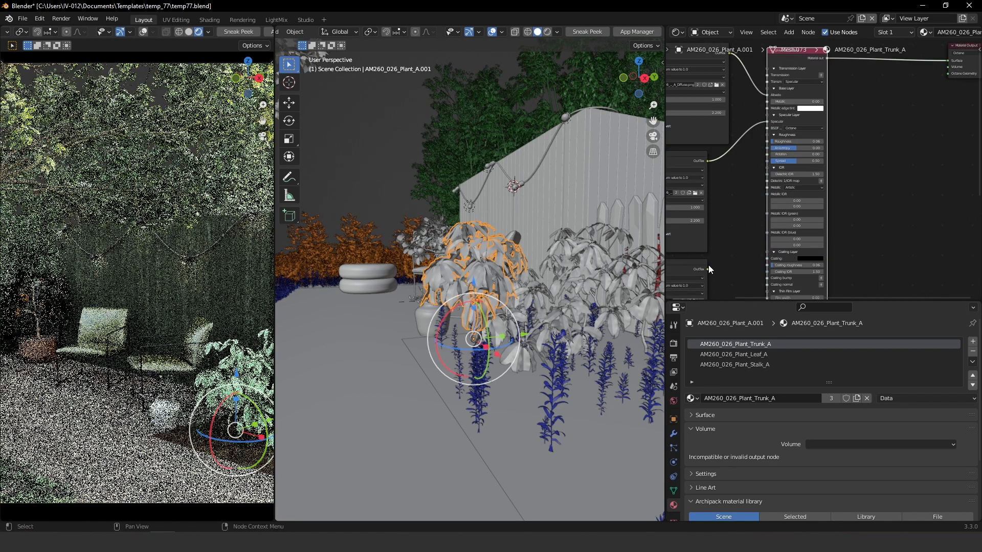
left_click_drag(707, 268, 767, 141)
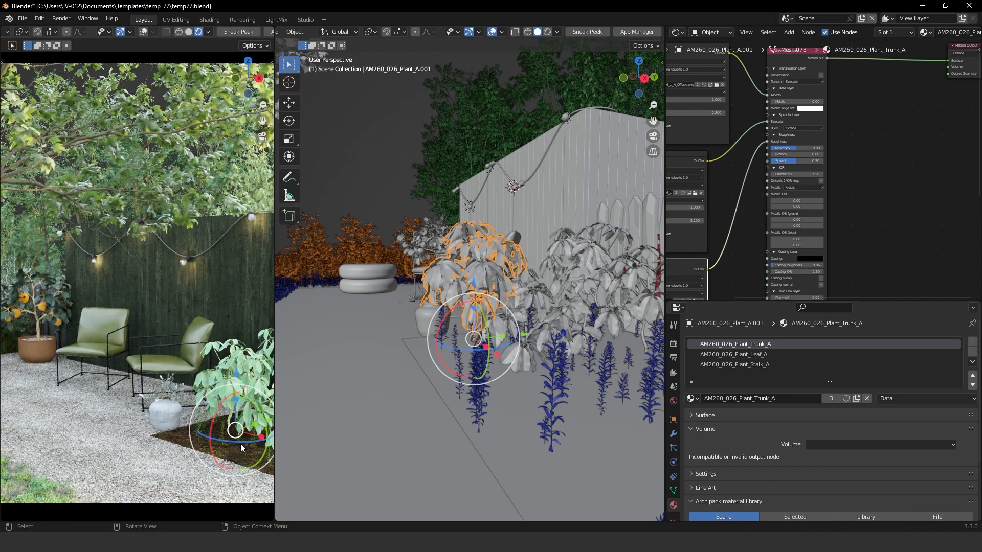
Step: Replace the plant's AM260_026_Plant_Trunk_A material with the existing bark material
middle_click_drag(716, 201, 793, 135)
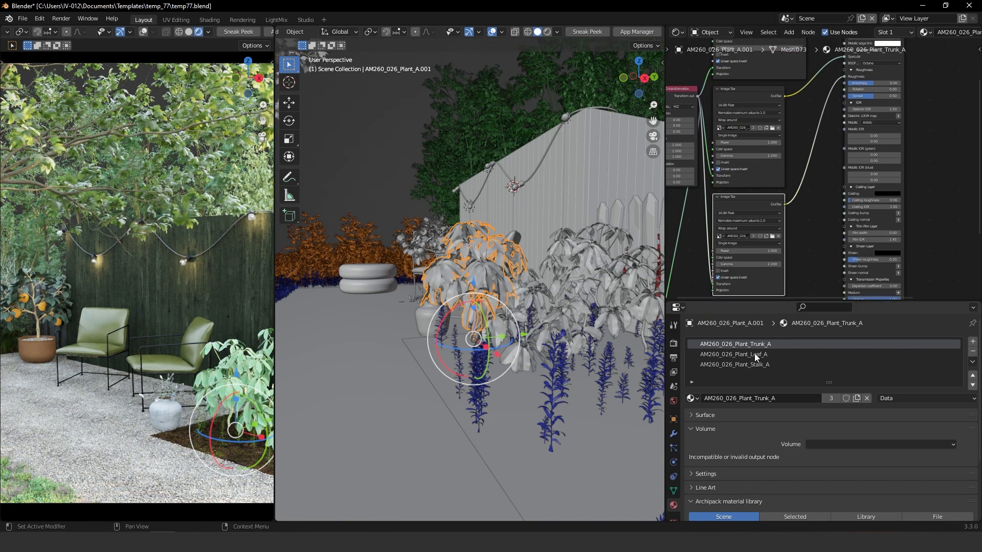
middle_click_drag(247, 353, 128, 266)
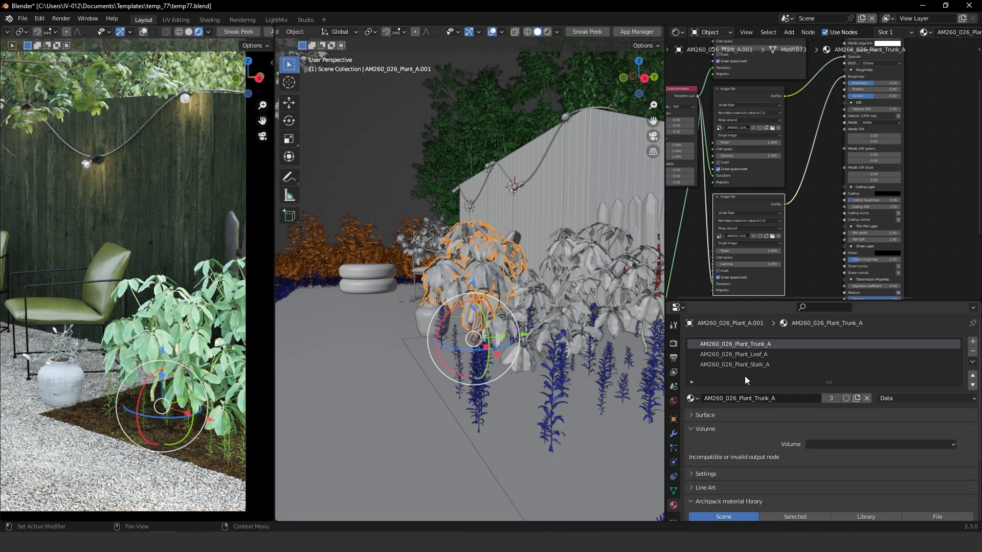
left_click(691, 399)
type("bark")
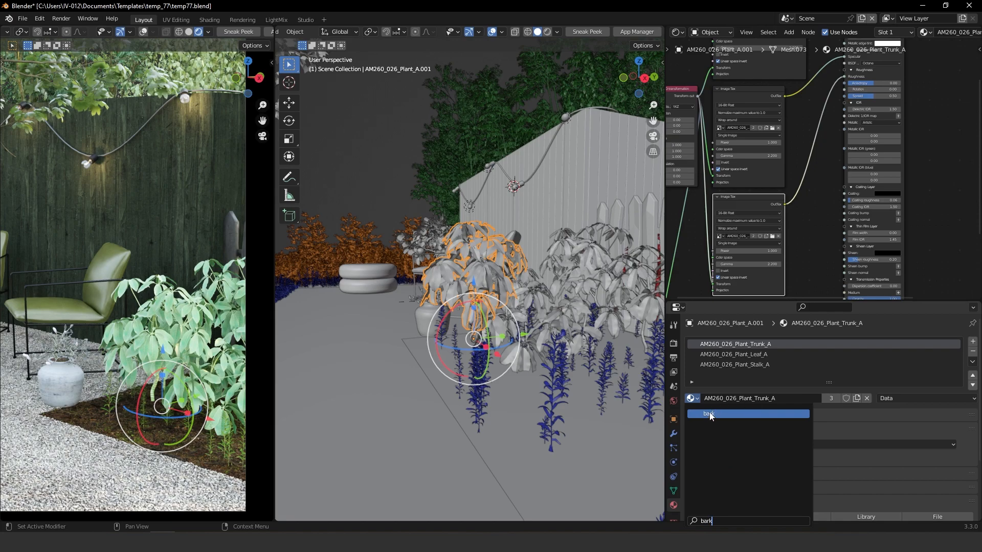
key("Return")
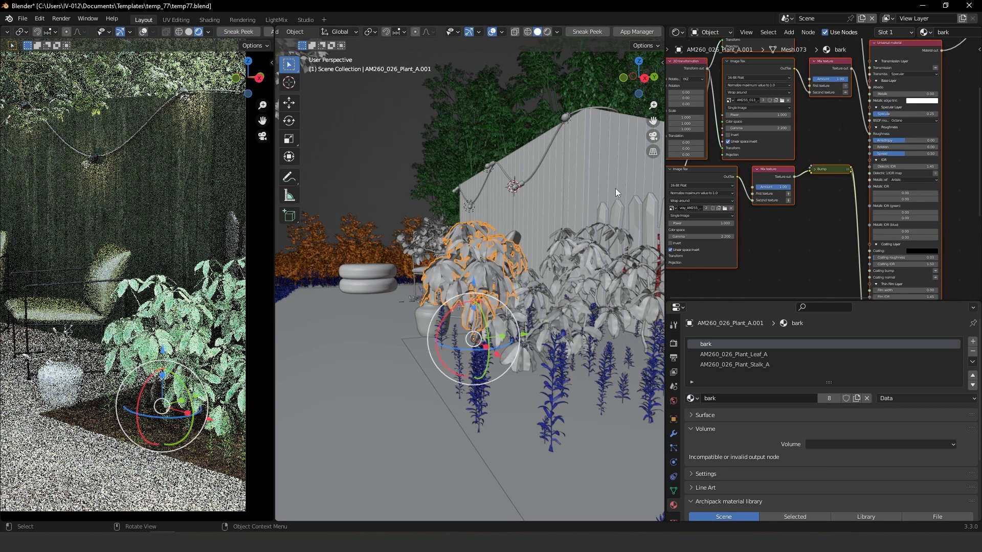
Step: Copy the Color correction nodes from the tree AM255_013's material and open the AM260_026_Plant_Leaf_A material of AM260_026_Plant_A.001
scroll(585, 214, "down", 4)
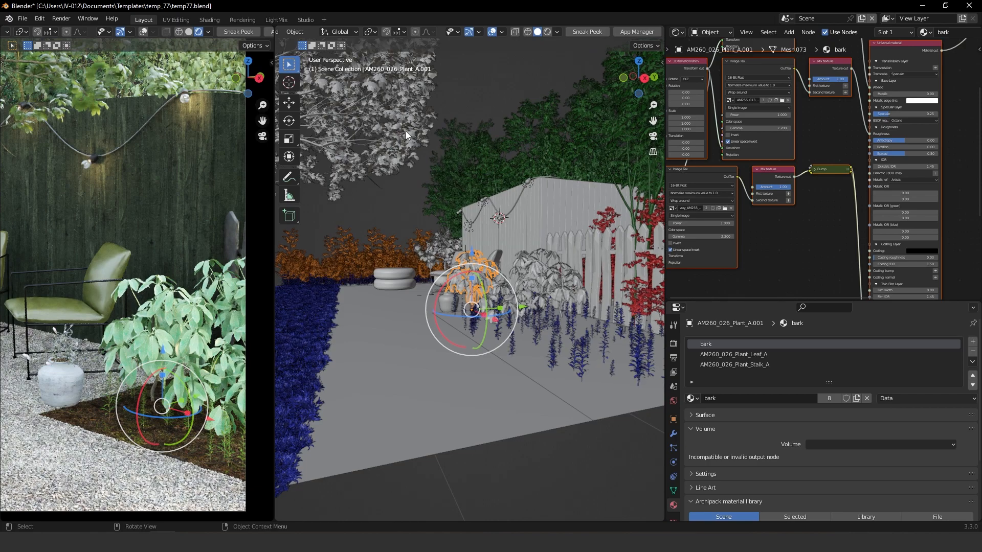
left_click(412, 152)
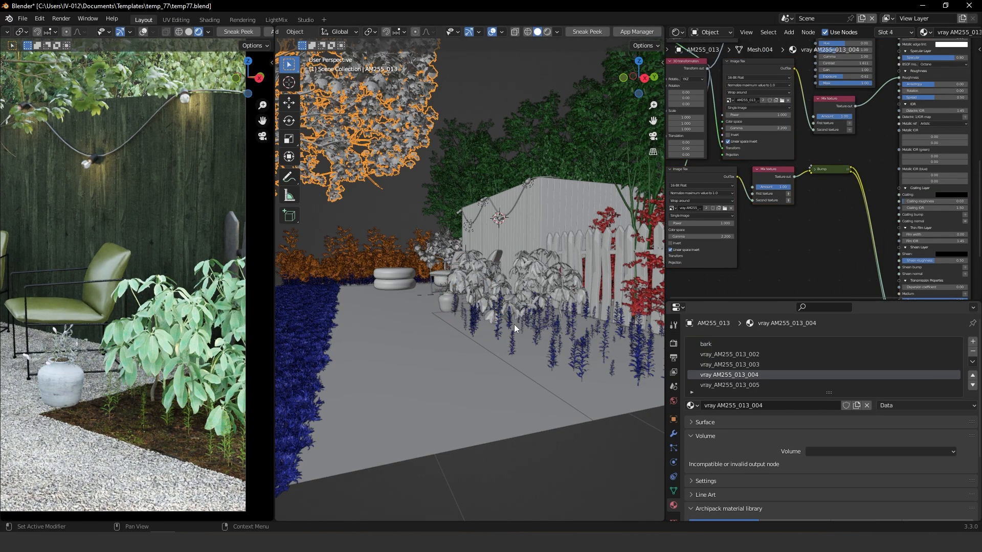
left_click(479, 298)
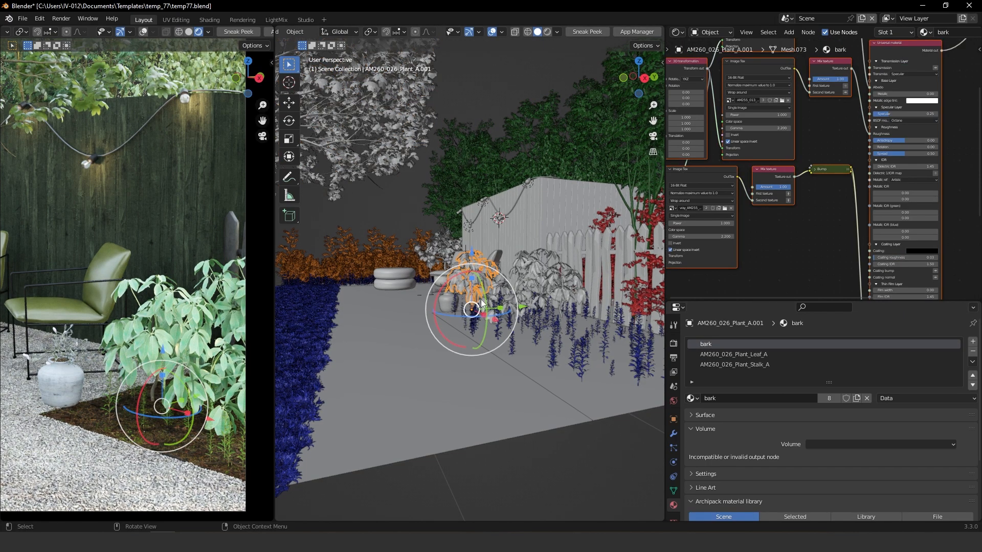
left_click(752, 355)
Step: Move the leaf material's Universal material and Mix material nodes away from the Mix texture nodes to make room
scroll(796, 163, "down", 4)
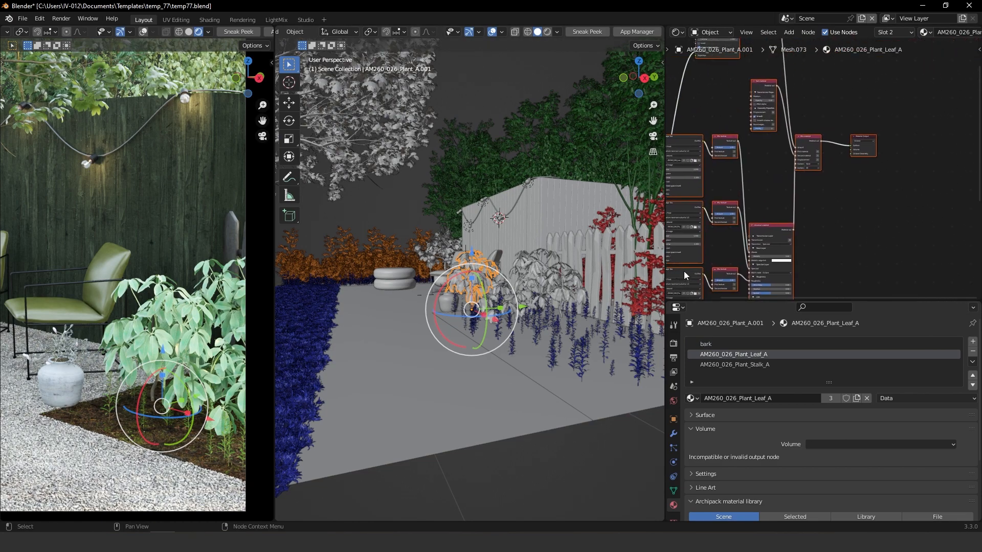
scroll(804, 229, "up", 4)
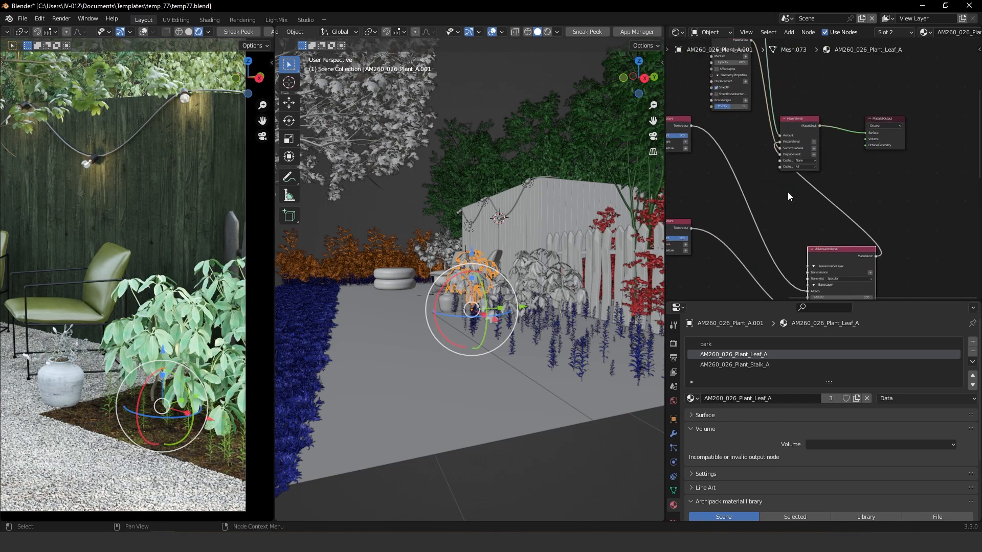
left_click_drag(754, 103, 883, 166)
left_click_drag(778, 137, 930, 111)
middle_click_drag(801, 191, 893, 170)
left_click_drag(735, 221, 728, 283)
left_click(828, 169)
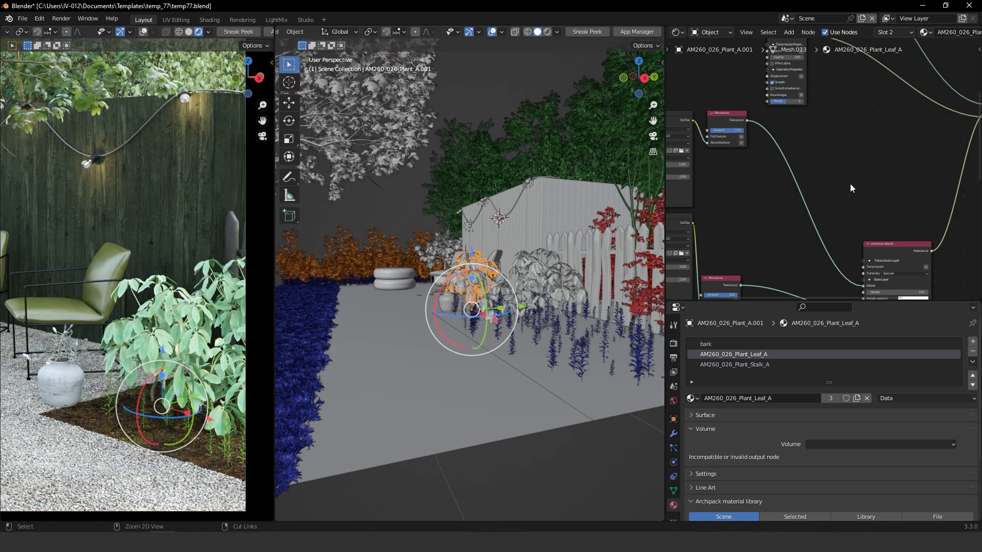
Step: Paste the two Color correction nodes and insert one between the diffuse Mix texture and the Universal material's Albedo
key("ctrl+v")
middle_click_drag(756, 164, 844, 190)
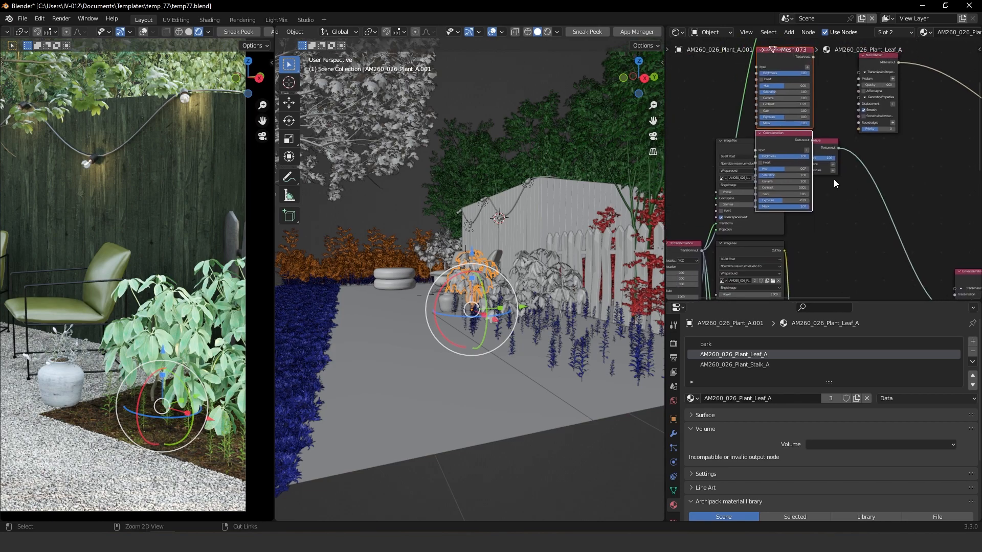
scroll(841, 183, "down", 2)
left_click_drag(791, 147, 900, 234)
left_click(928, 197)
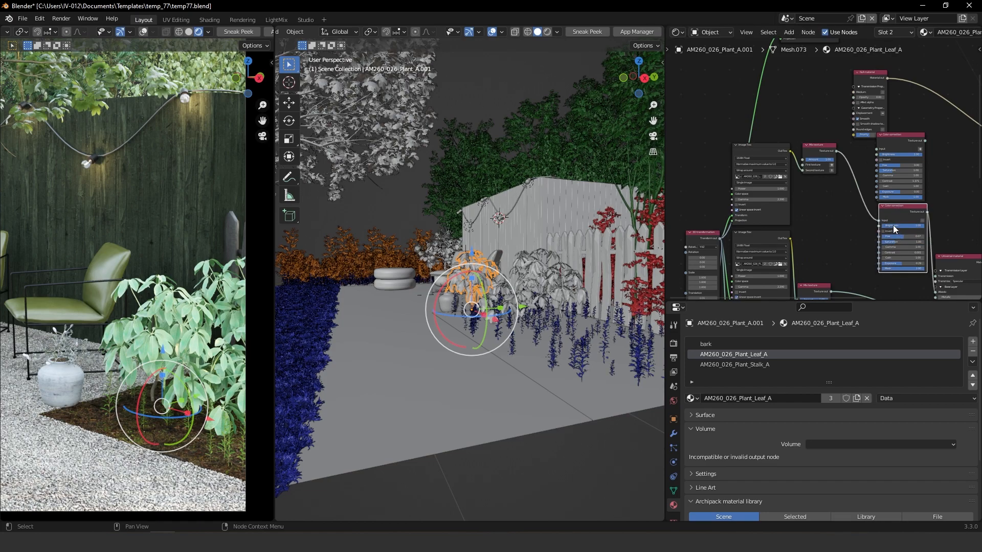
Step: Set the leaf Universal material's transmission type to Diffuse
scroll(892, 225, "up", 2)
middle_click_drag(871, 237, 832, 148)
left_click(909, 244)
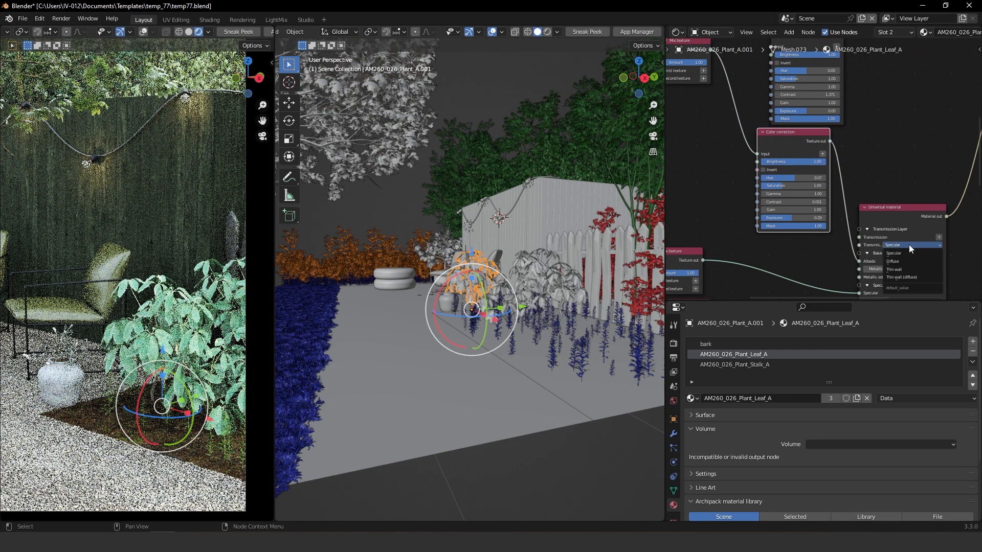
left_click(895, 262)
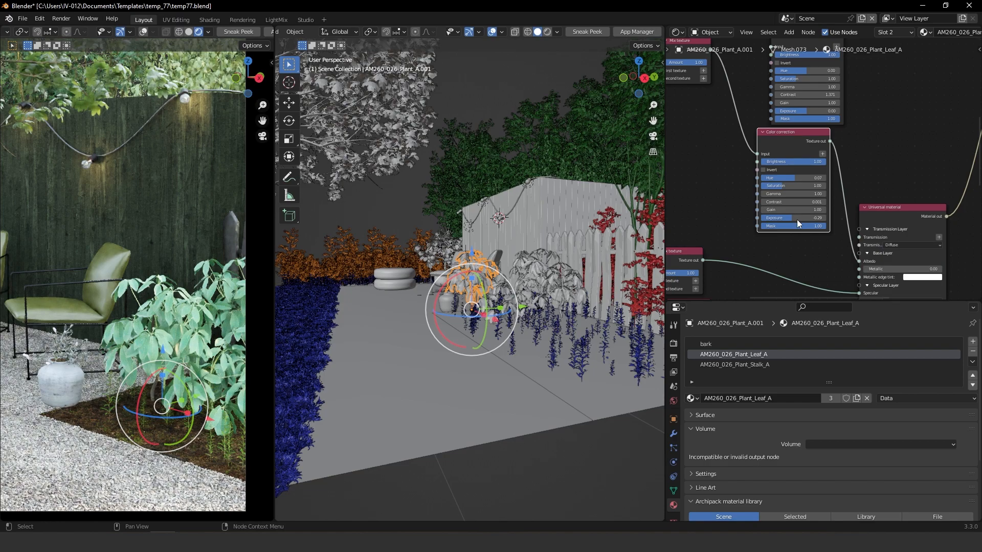
Step: Set the Albedo's Color correction to exposure -1.40 and saturation 1.40, moving the Universal material node clear of it
scroll(818, 169, "up", 1)
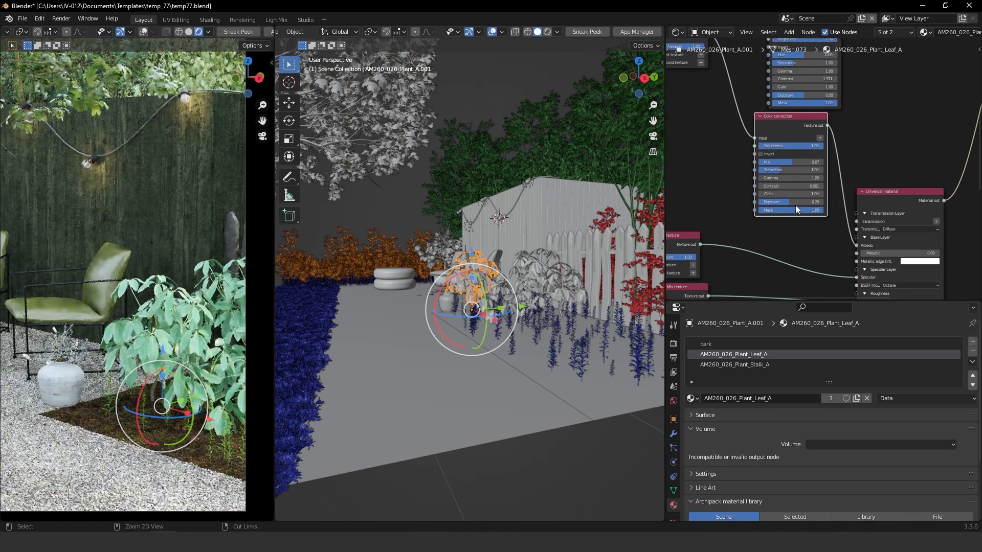
scroll(787, 215, "up", 1)
left_click_drag(783, 213, 805, 212)
middle_click_drag(810, 231, 799, 260)
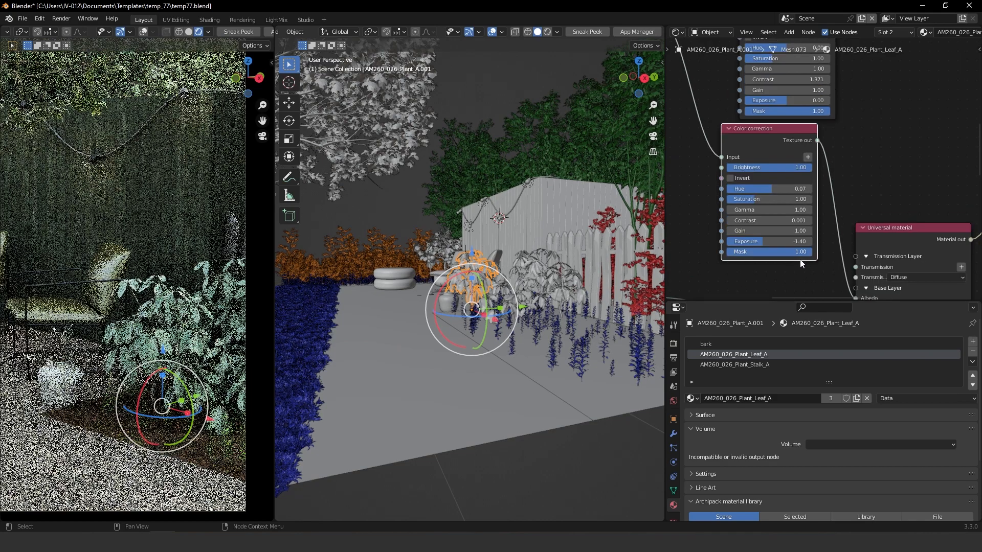
left_click_drag(873, 229, 884, 193)
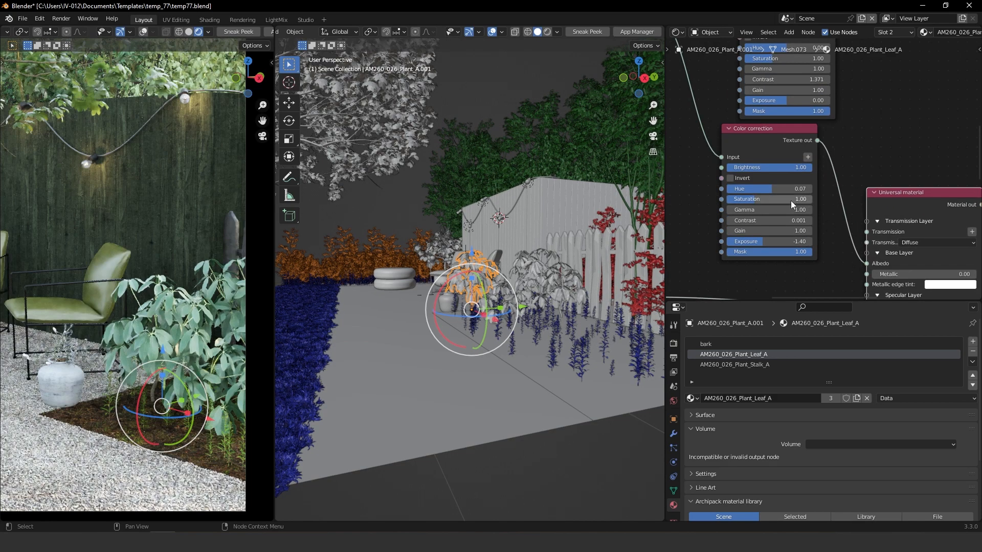
left_click(771, 201)
type("1.4")
key("Return")
Step: Connect the diffuse Mix texture through the other Color correction node to the Universal material's Transmission
middle_click_drag(749, 178, 726, 223)
middle_click_drag(803, 146, 766, 210)
mouse_move(760, 103)
middle_mouse_down("ctrl")
mouse_move(786, 186)
mouse_move(859, 162)
middle_mouse_up("ctrl")
left_click_drag(754, 116, 809, 119)
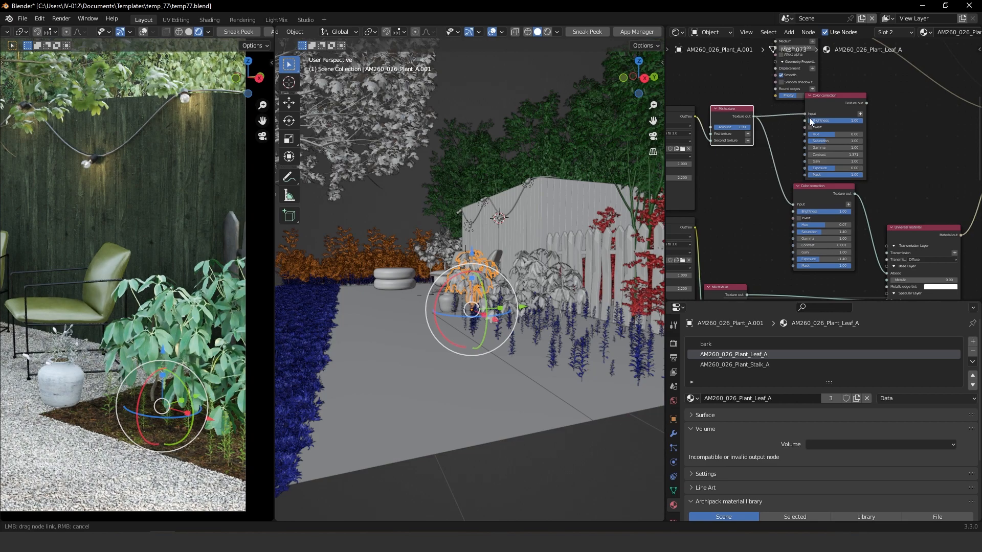
left_click_drag(864, 103, 864, 104)
left_click_drag(890, 252, 891, 249)
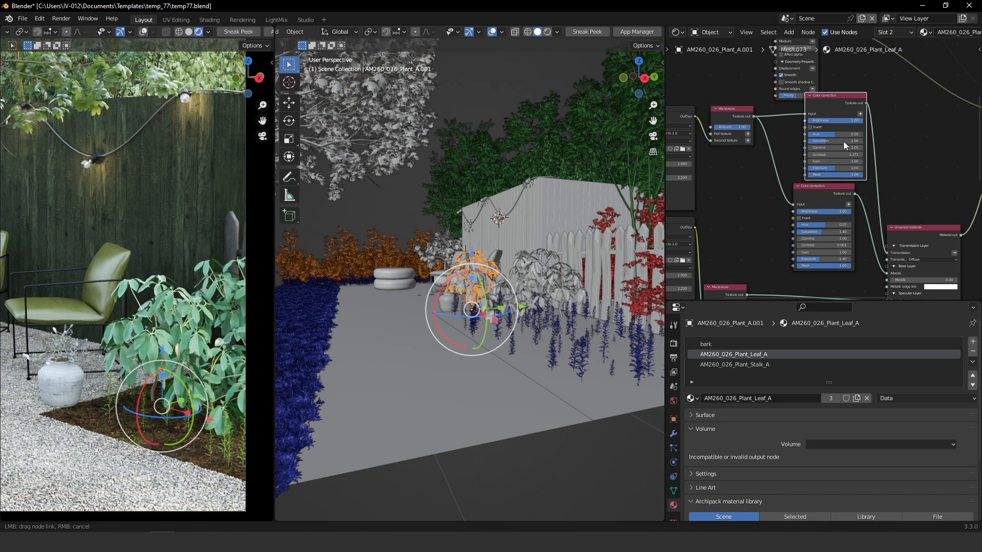
Step: Try an exposure of -0.20 on the Color correction node feeding the leaf's Albedo
middle_click_drag(859, 235, 832, 154)
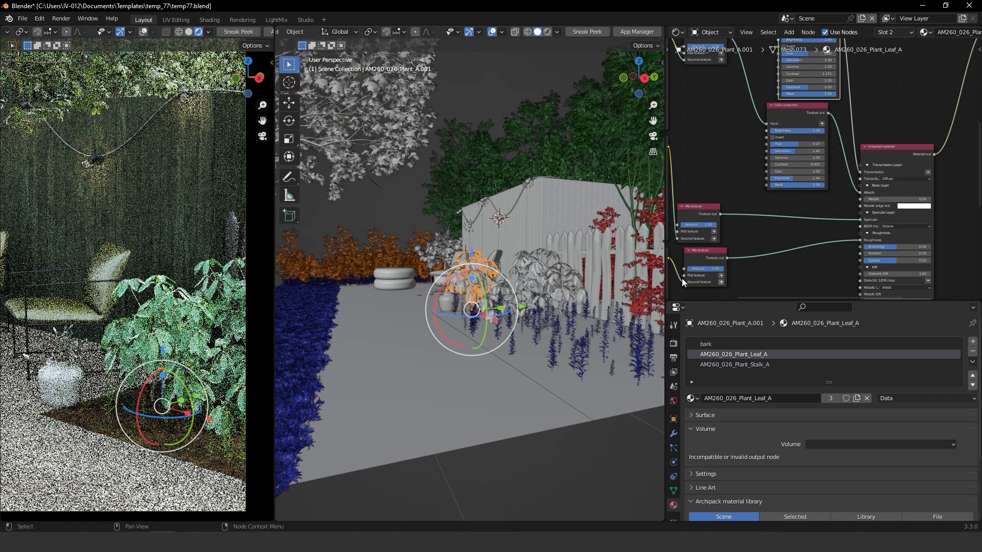
middle_click_drag(818, 163, 817, 118, "ctrl")
double_click(767, 194)
type("-0")
type(".2")
key("Return")
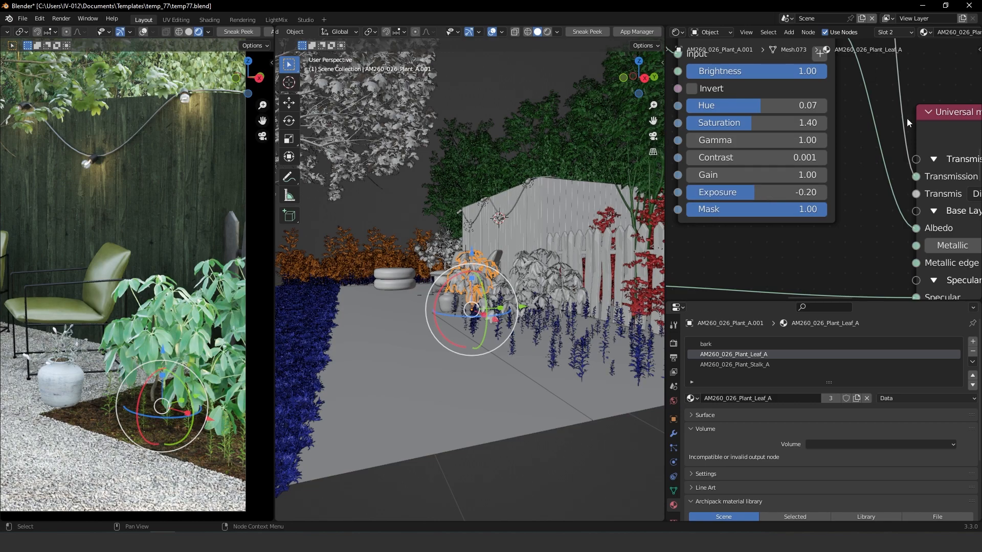
Step: Set the exposure of the Albedo's Color correction node to -2.00
double_click(772, 193)
type("-")
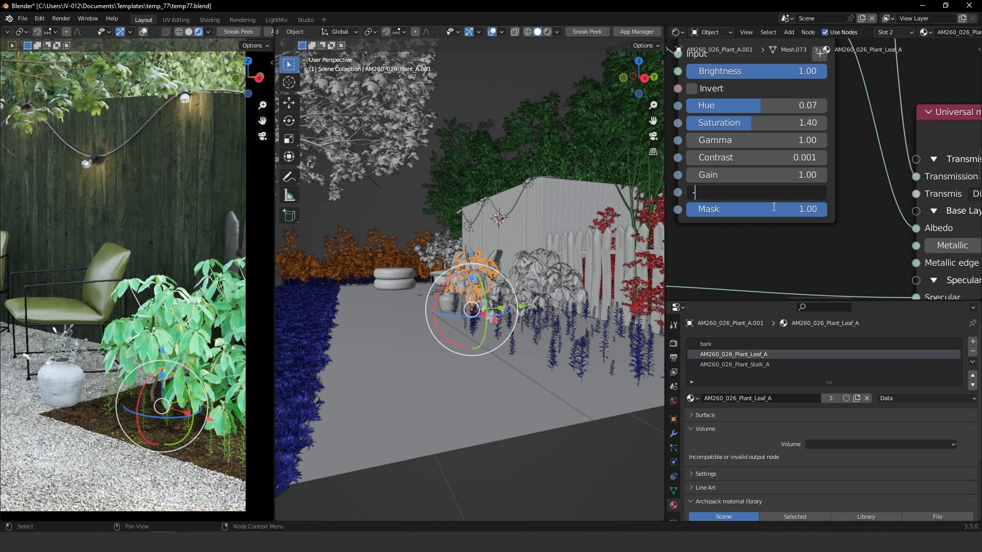
type("2")
key("Return")
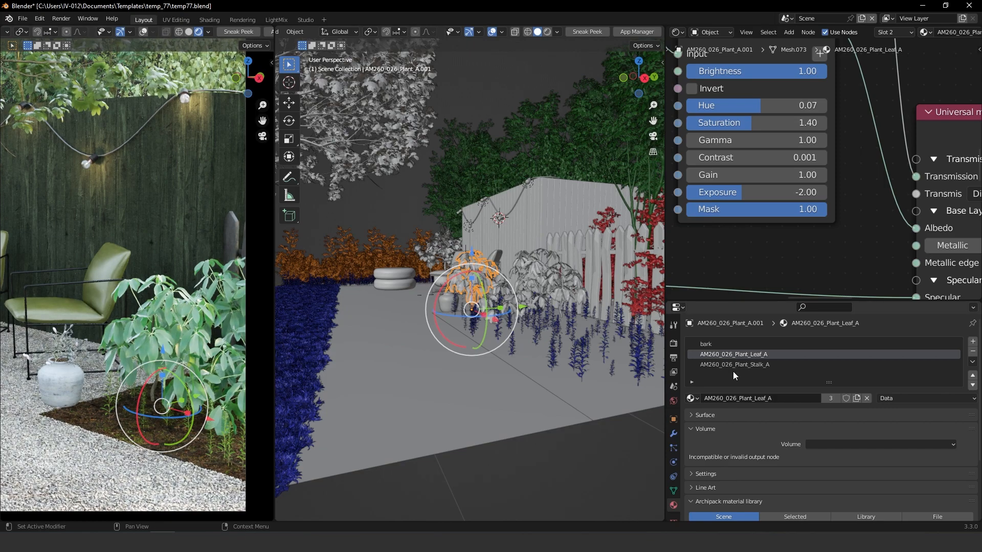
Step: Select both Color correction nodes in the leaf material and open the plant's AM260_026_Plant_Stalk_A material
scroll(851, 173, "down", 5)
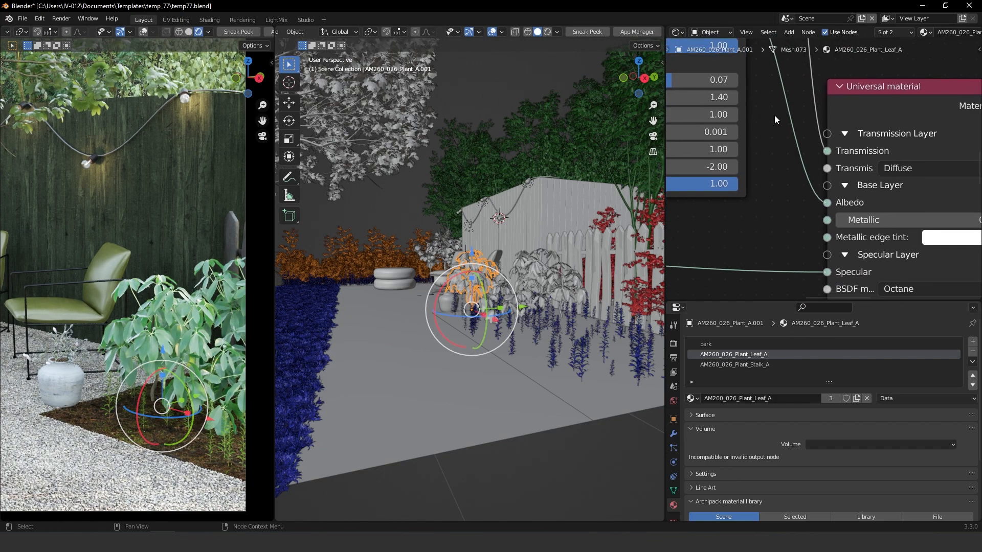
scroll(775, 184, "down", 4)
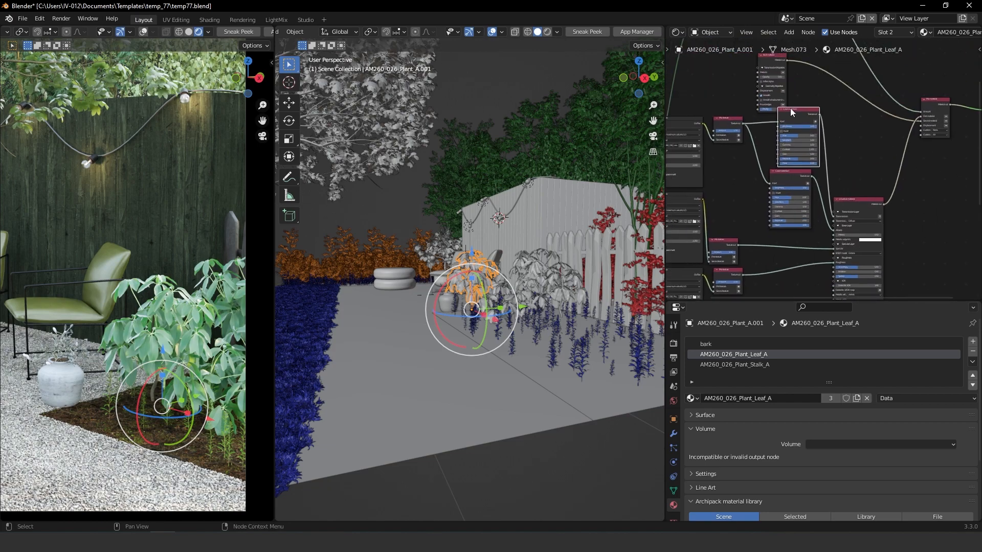
left_click(781, 186, "shift")
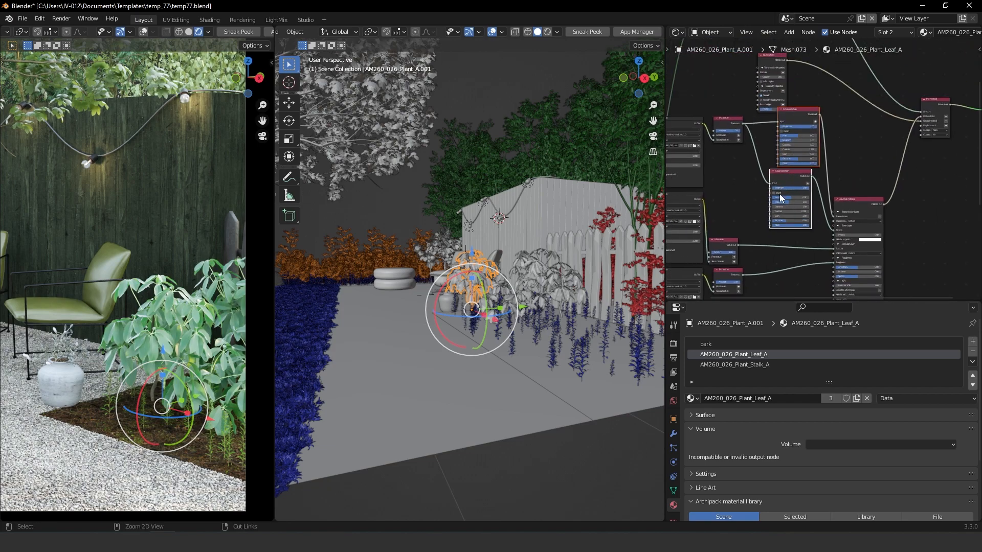
left_click(742, 365)
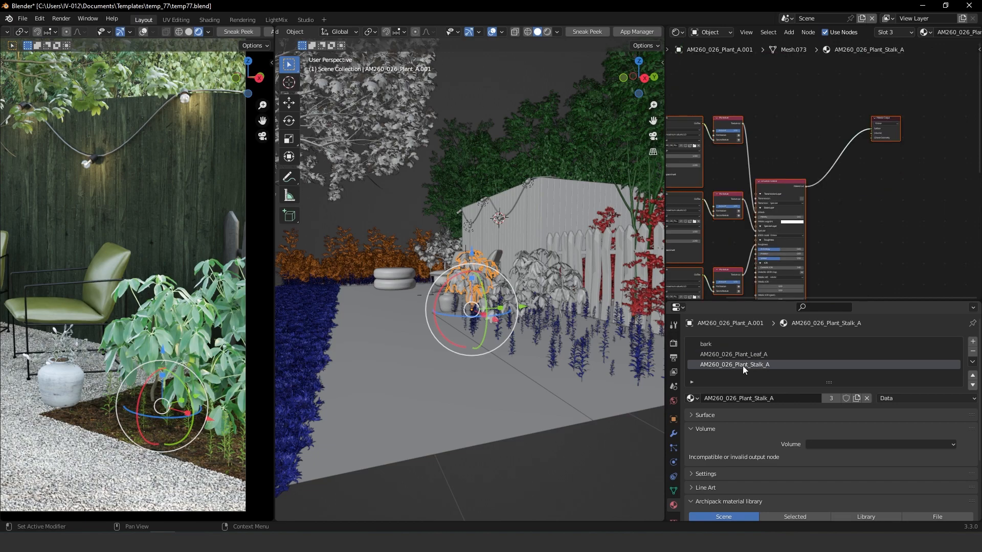
Step: Disconnect the texture from the Albedo of the stalk's Universal material
scroll(767, 171, "up", 5)
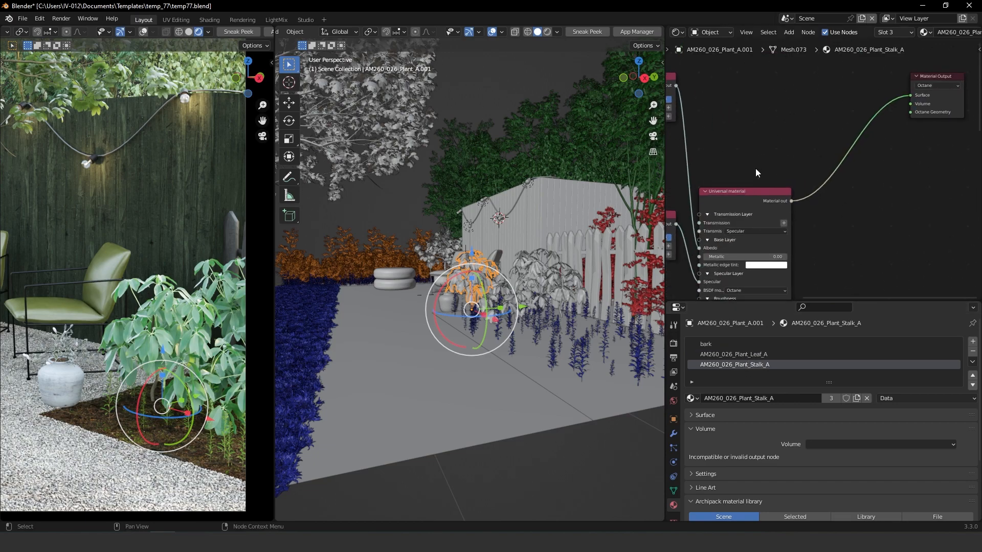
left_click_drag(719, 263, 740, 151)
left_click_drag(797, 259, 793, 252)
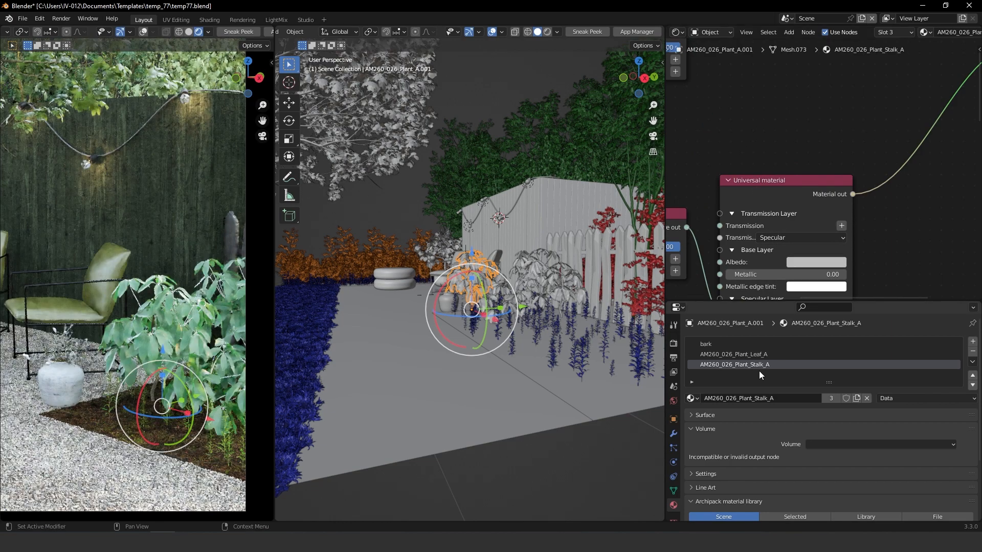
Step: Replace the plant's AM260_026_Plant_Stalk_A material with the existing bark material
left_click(695, 398)
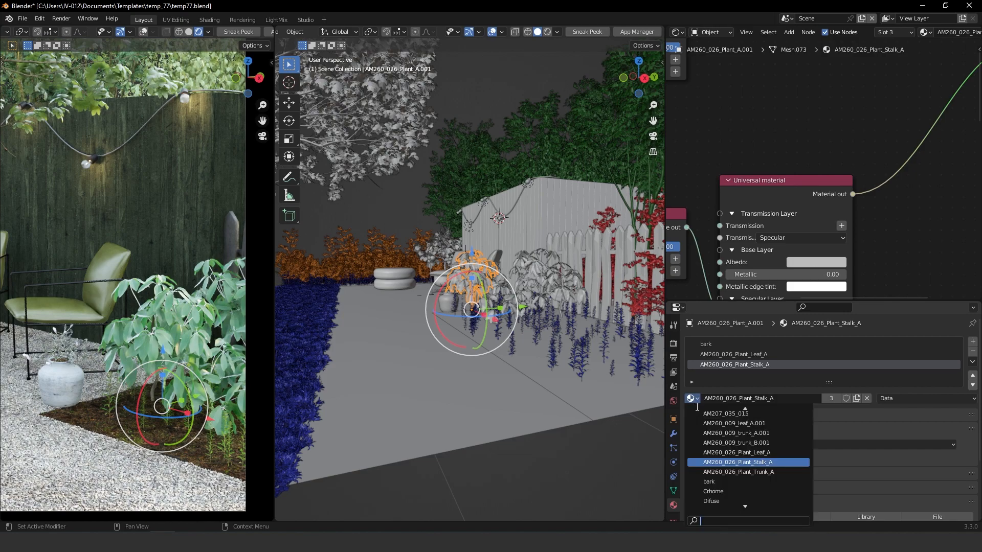
type("bark")
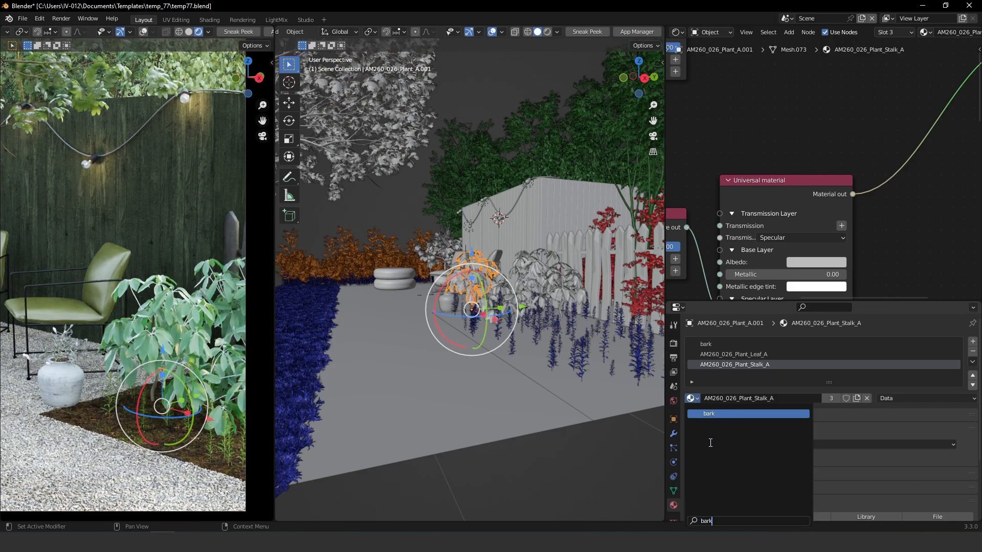
key("Return")
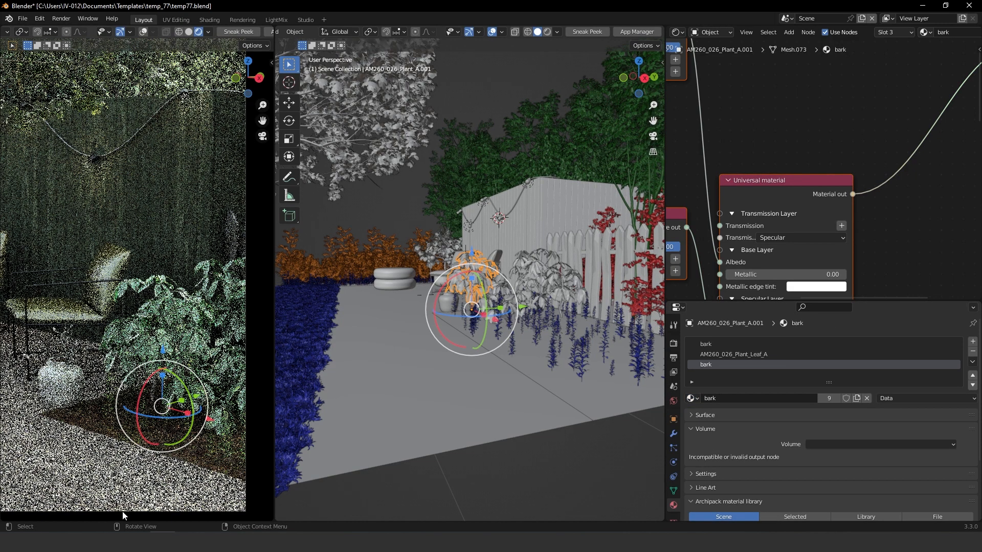
Step: Select the gravel ground Plane.003 and enlarge the rendered viewport to review the whole camera image
left_click(129, 496)
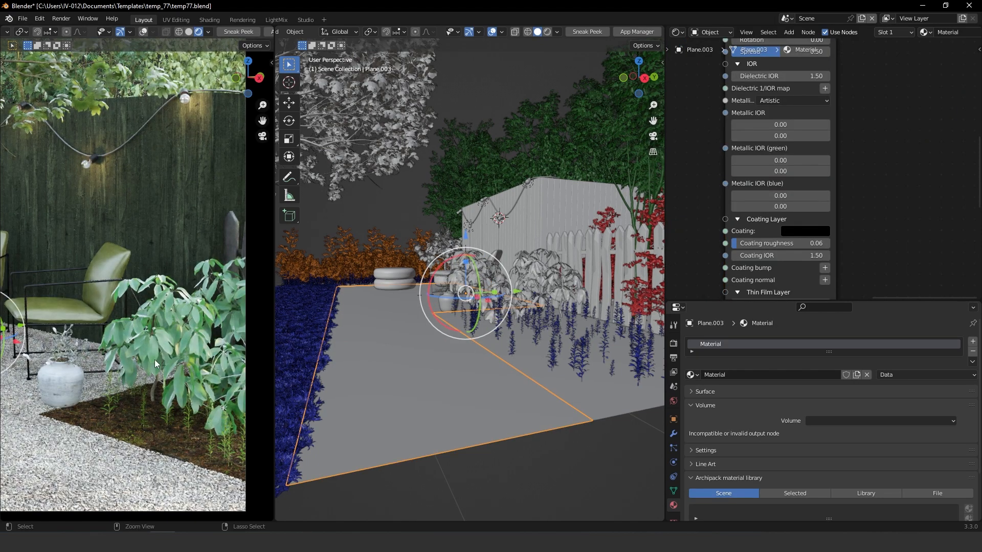
scroll(174, 450, "down", 3)
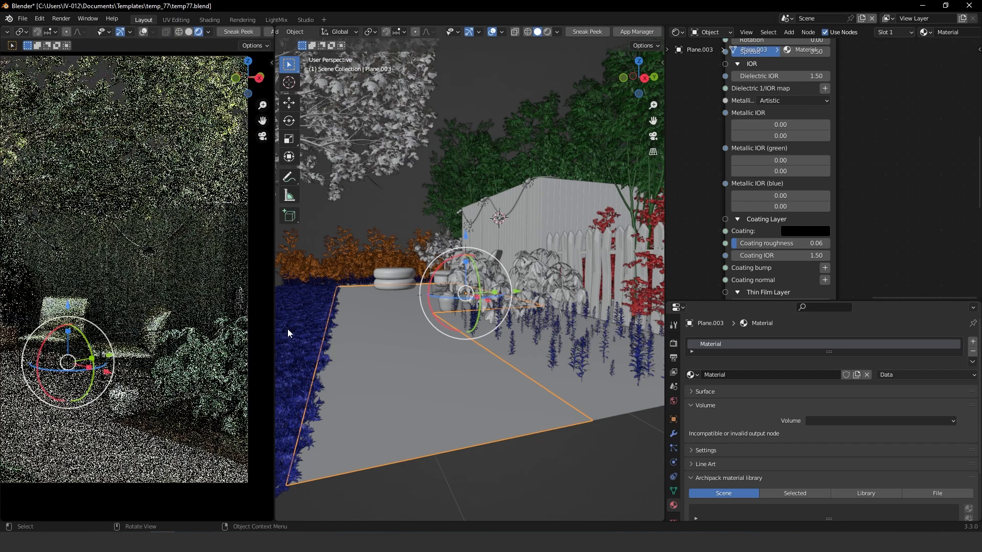
middle_click_drag(204, 327, 227, 338, "shift")
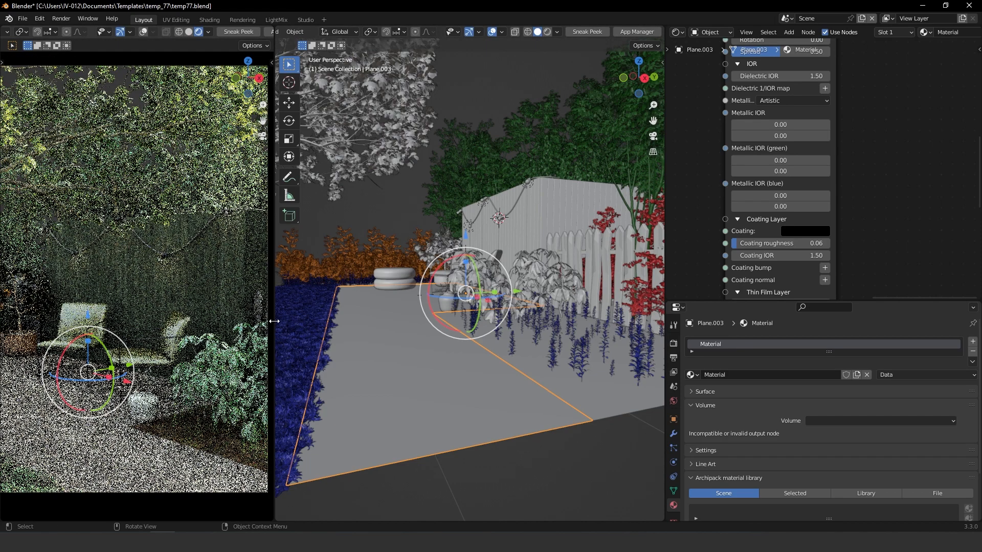
left_click_drag(272, 320, 478, 306)
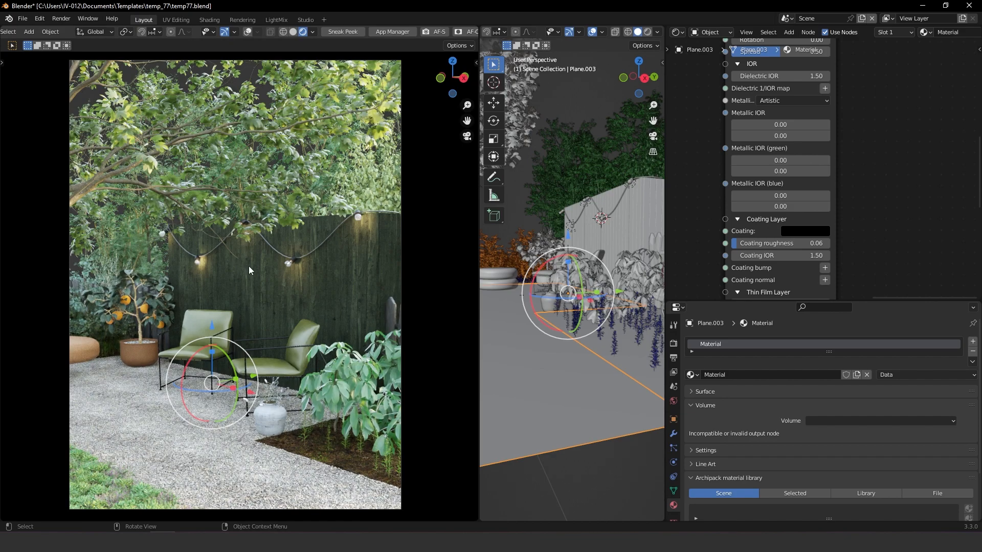
Step: Select the iron_base of the rear armchair and inspect the chair up close in the rendered view
left_click(190, 337)
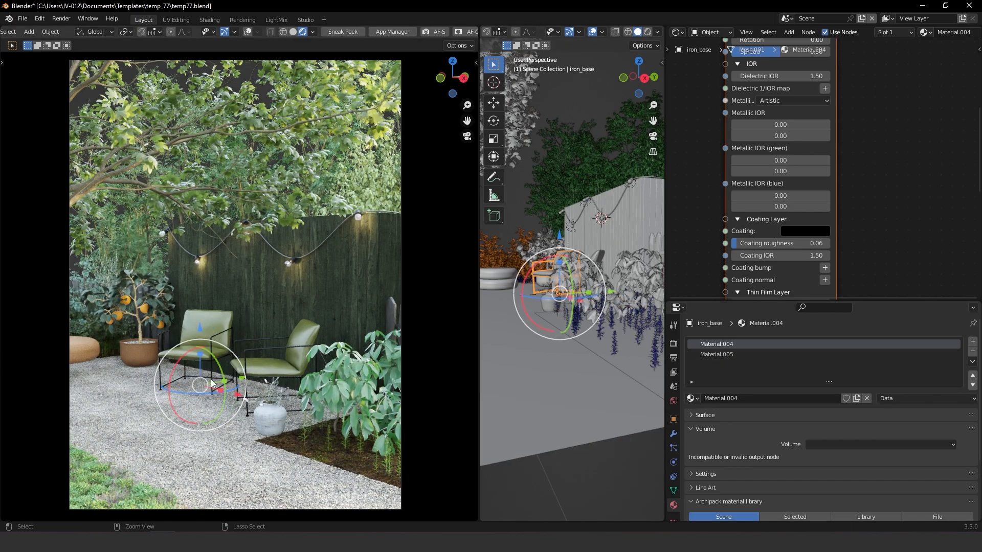
scroll(206, 262, "up", 5)
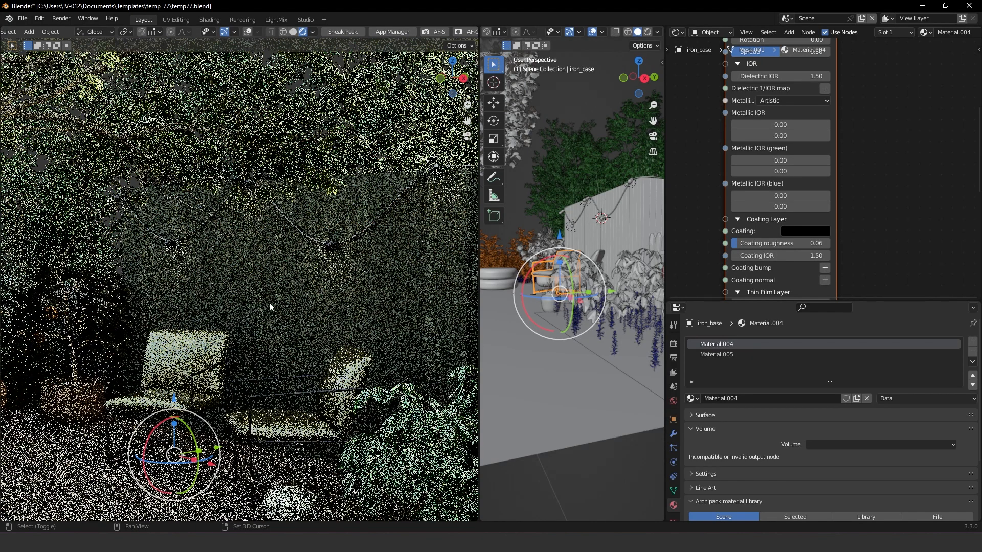
scroll(280, 313, "up", 5)
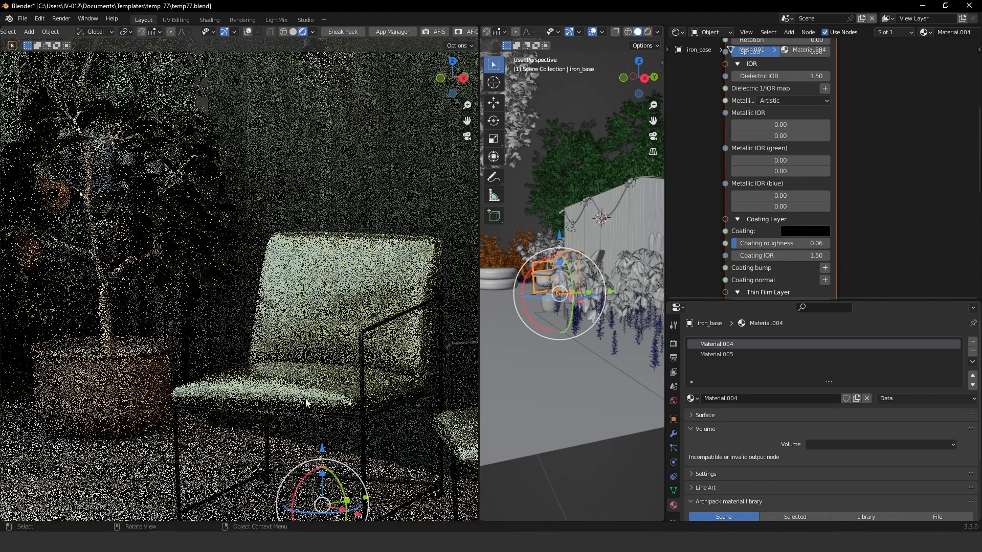
Step: Inspect the rear armchair's leather and open its Material.005 slot with the roughness Image Tex node in view
scroll(212, 286, "up", 4)
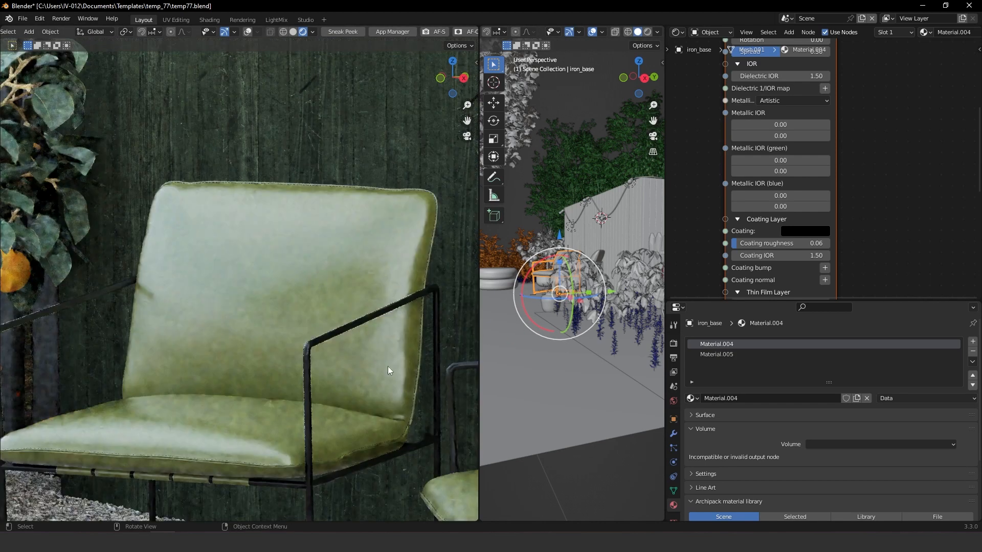
scroll(809, 214, "down", 5)
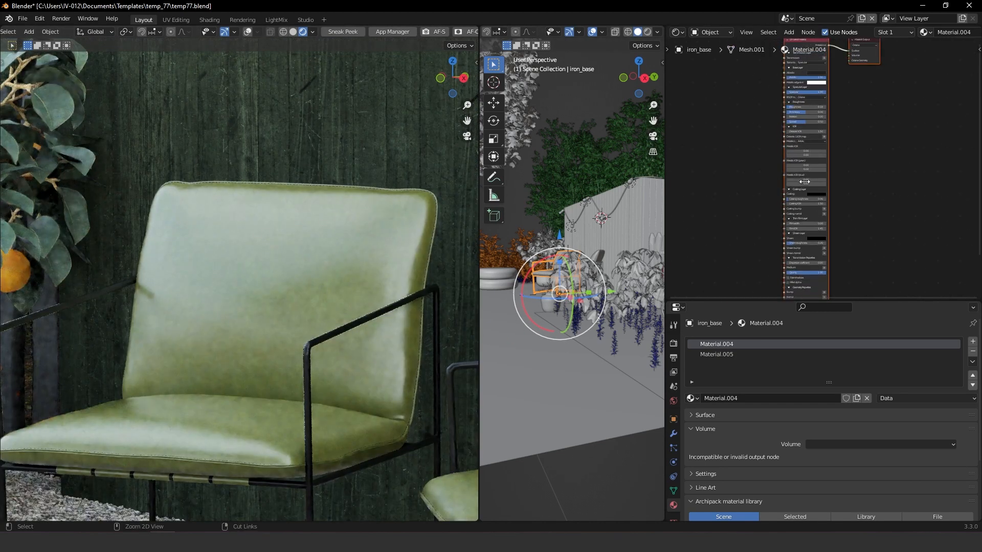
left_click(709, 358)
scroll(723, 212, "up", 4)
middle_click_drag(763, 126, 809, 106)
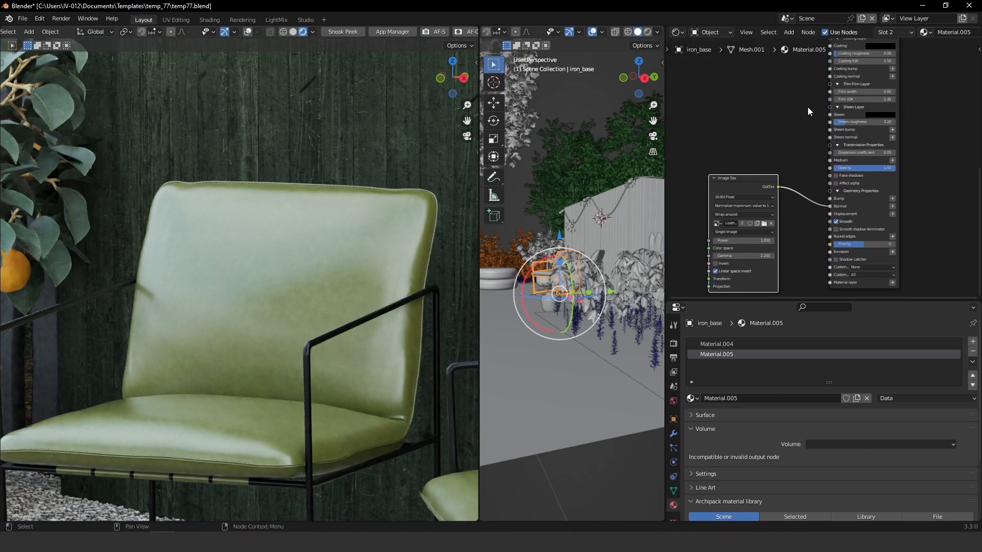
middle_click_drag(791, 177, 935, 129, "ctrl")
Step: Try gamma values of 8 and 0.3 on the leather roughness texture of Material.005
left_click_drag(776, 241, 851, 227, "shift")
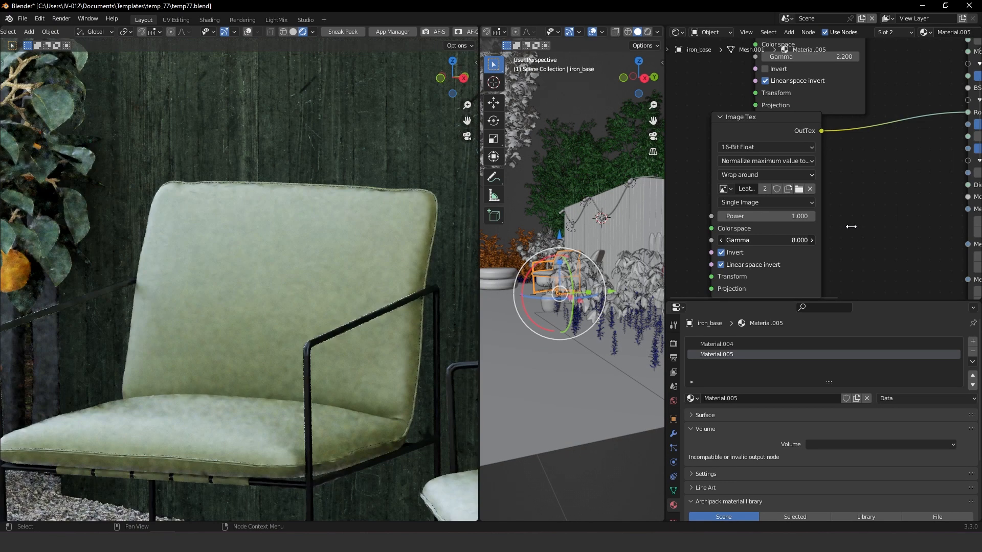
left_click(777, 240)
type("0.3")
key("Return")
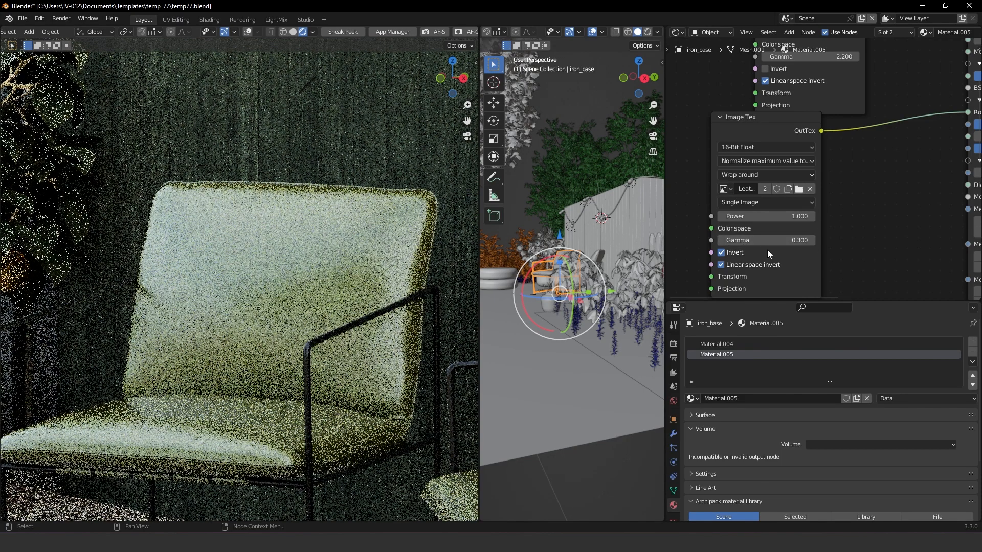
Step: Set the gamma of the leather roughness texture to 2.2 and review the armchairs and the whole camera image
left_click(767, 240)
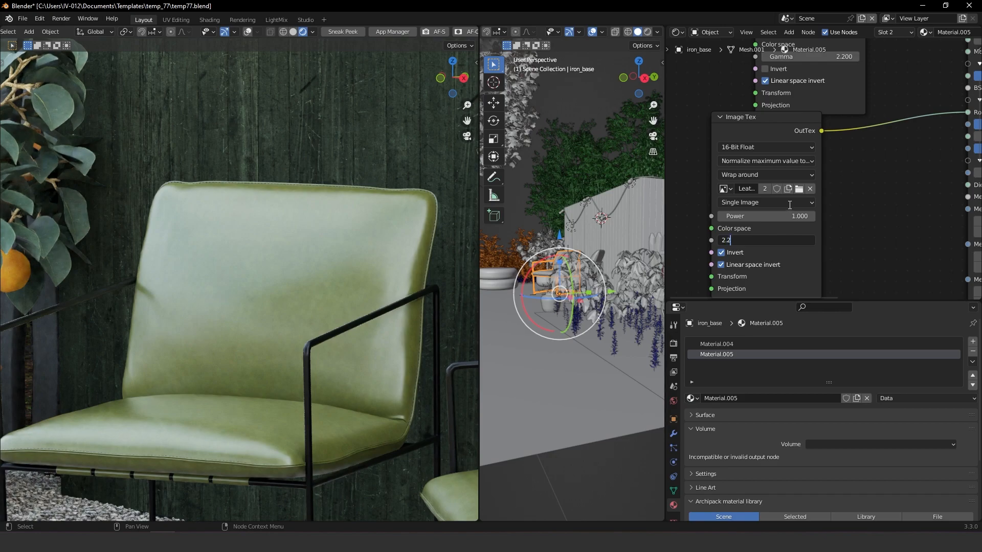
key("Return")
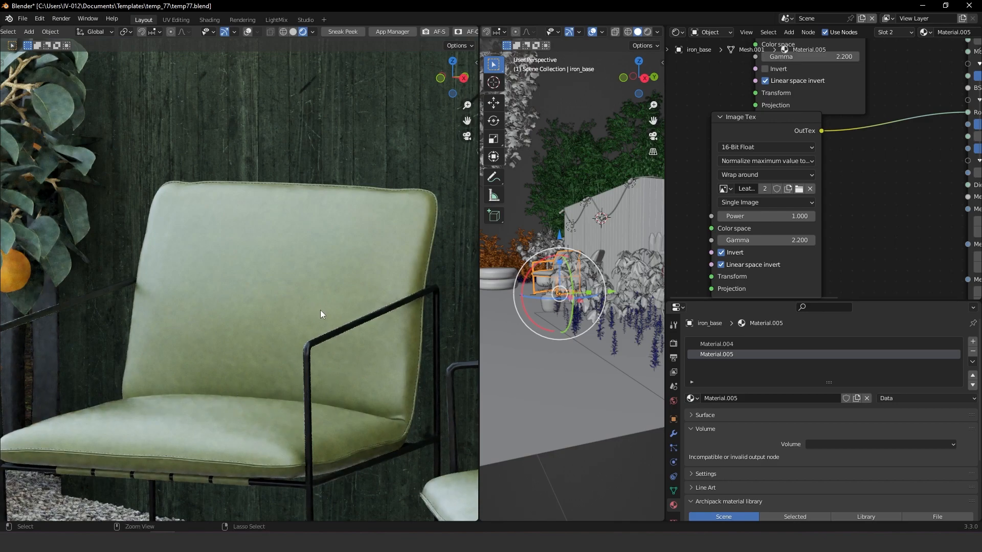
middle_click_drag(346, 294, 313, 395, "ctrl")
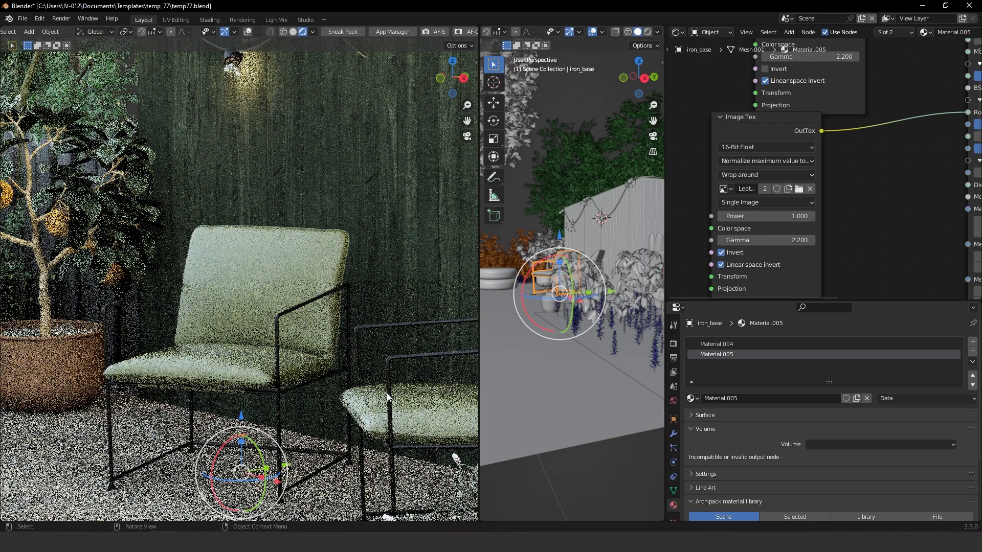
middle_click_drag(782, 213, 779, 151)
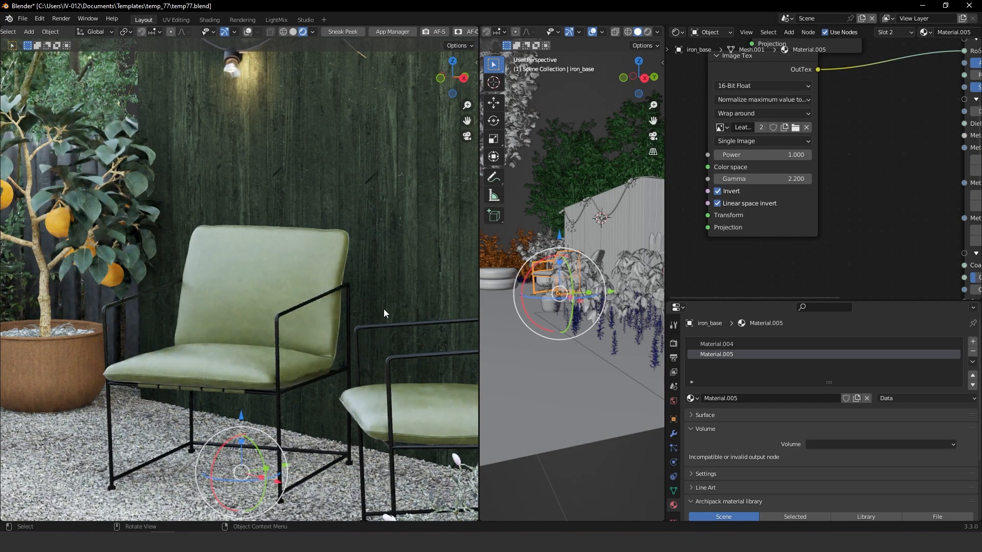
scroll(357, 367, "down", 2)
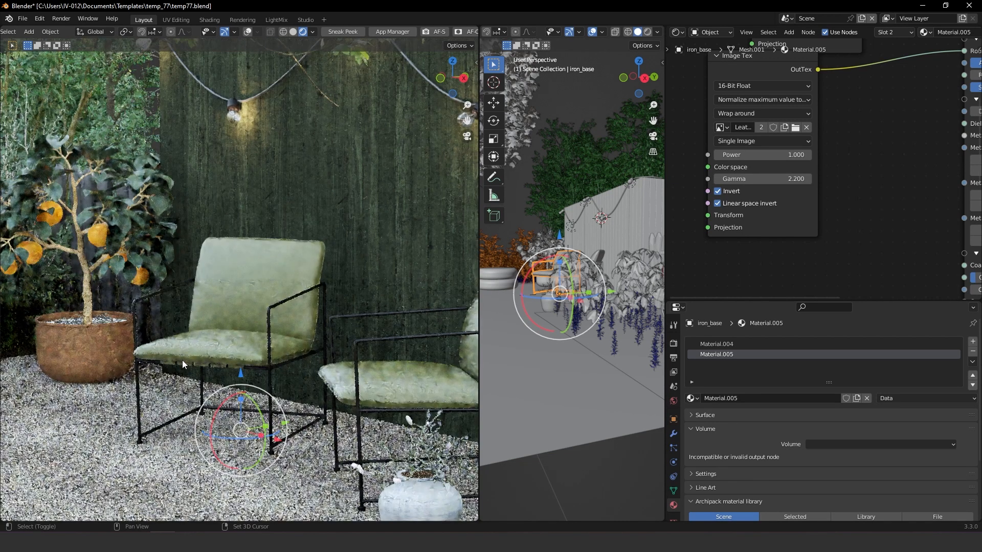
scroll(286, 362, "down", 2)
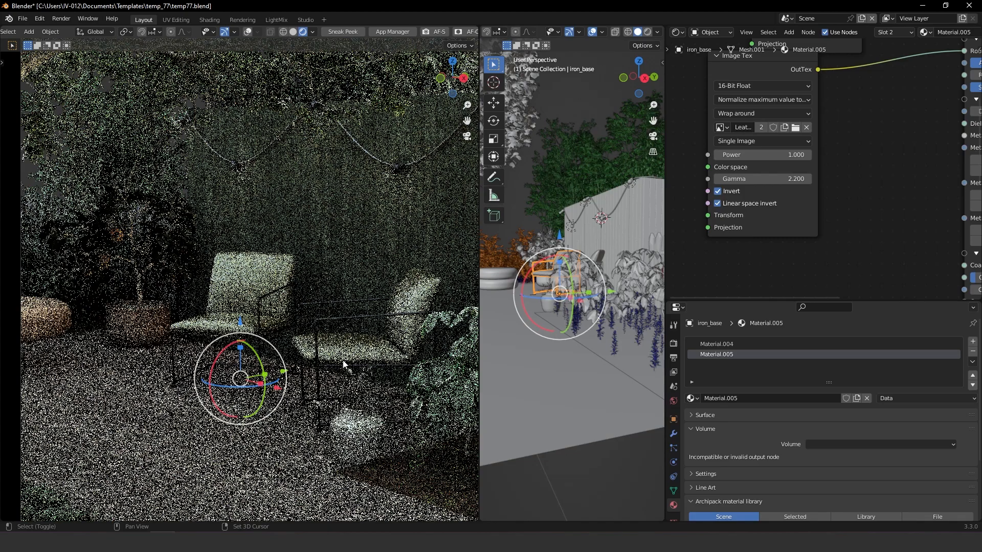
middle_click_drag(343, 364, 282, 338, "shift")
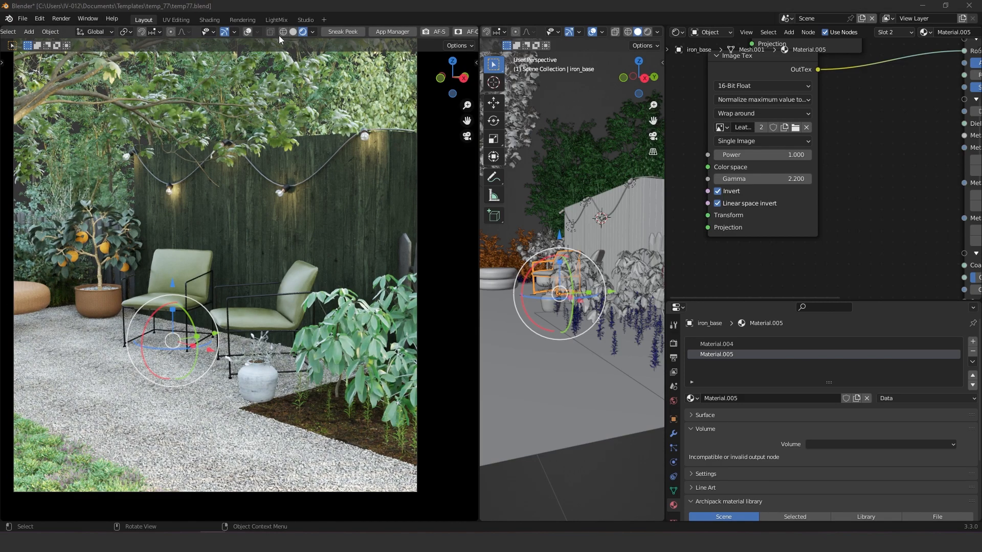
Step: Switch the main viewport to solid shading and move the vase AM173_046_obj_05 slightly down along Z to meet the ground
left_click(293, 32)
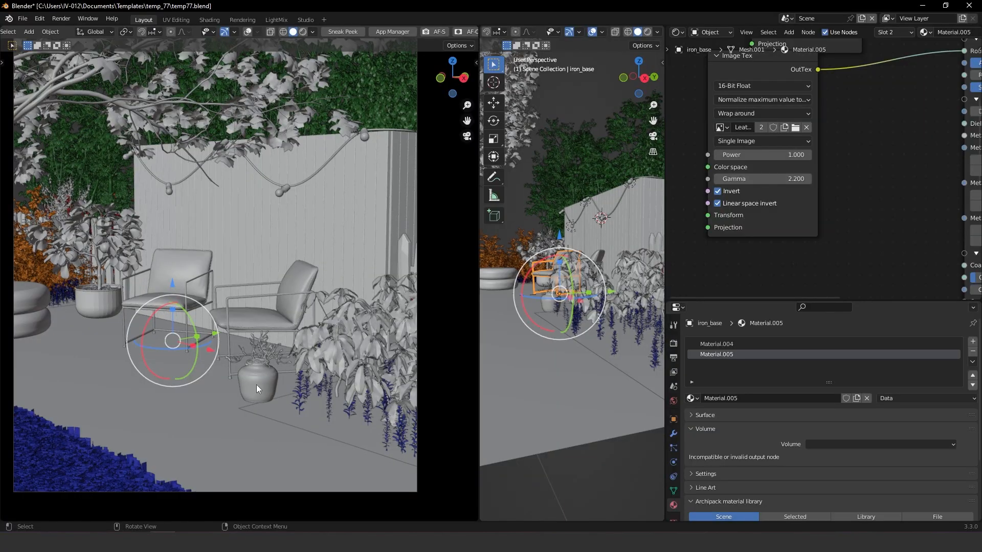
middle_click_drag(265, 388, 260, 289)
scroll(251, 309, "up", 7)
left_click(237, 246)
key("g")
key("z")
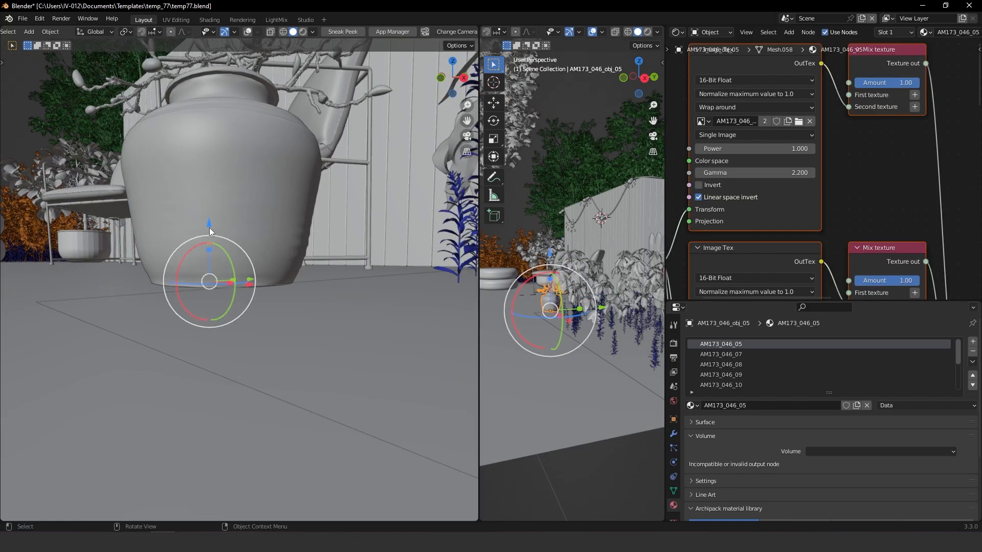
mouse_move(208, 211)
left_mouse_down()
mouse_move(208, 188)
mouse_move(209, 219)
left_mouse_up()
Step: Examine the vase's contact with the ground and the overall garden layout from outside the camera and from above
middle_click_drag(241, 267, 342, 249)
key("v")
mouse_move(273, 295)
left_mouse_down("shift")
mouse_move(274, 306)
mouse_move(285, 288)
left_mouse_up("shift")
key("z")
scroll(284, 339, "down", 2)
middle_click_drag(284, 339, 264, 396)
middle_click_drag(317, 235, 274, 302, "shift")
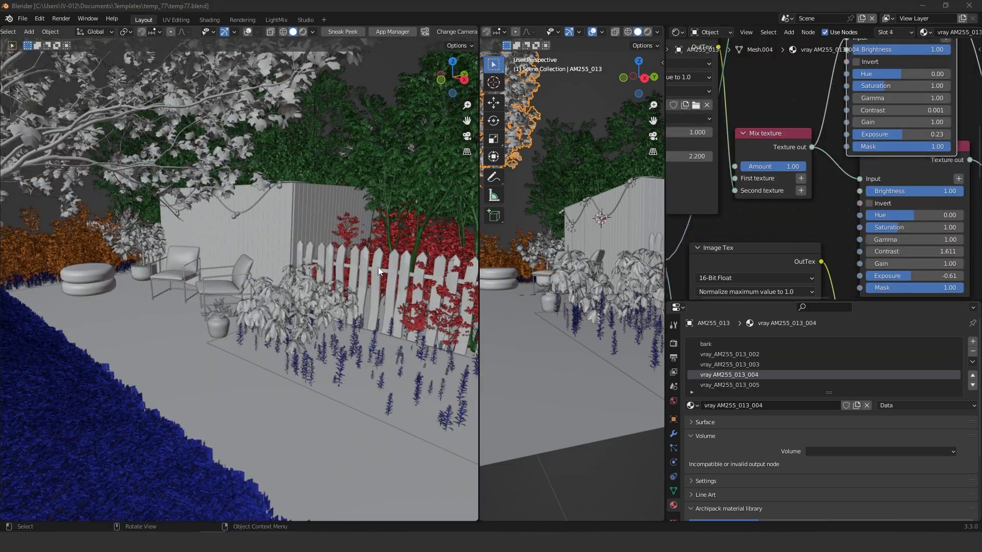
middle_click_drag(223, 277, 323, 268)
scroll(254, 384, "down", 3)
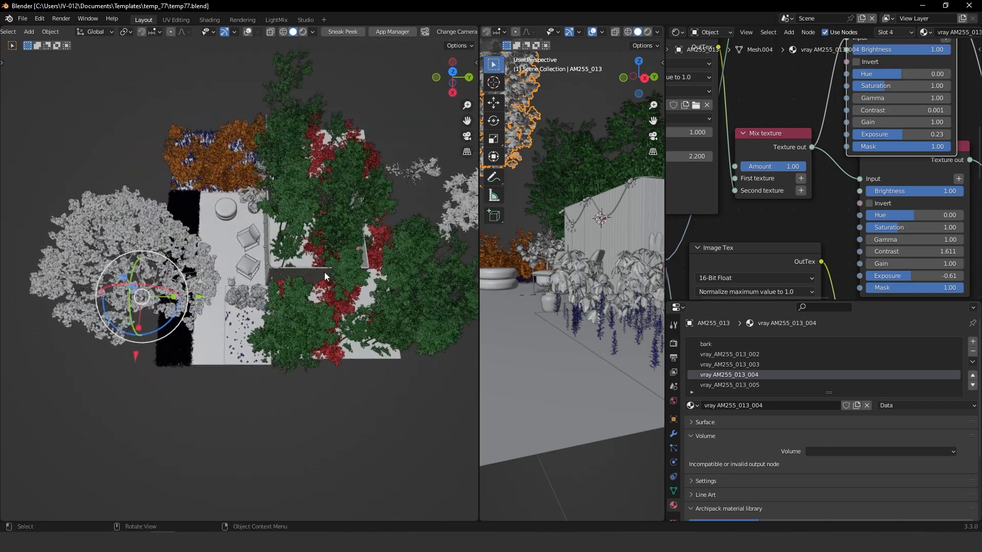
Step: Turn on the viewport overlays and move the group of spare trees beside the garden farther away along Y
scroll(227, 350, "up", 2)
middle_click_drag(376, 313, 222, 241, "shift")
left_click_drag(182, 203, 414, 419)
middle_click_drag(238, 381, 313, 323)
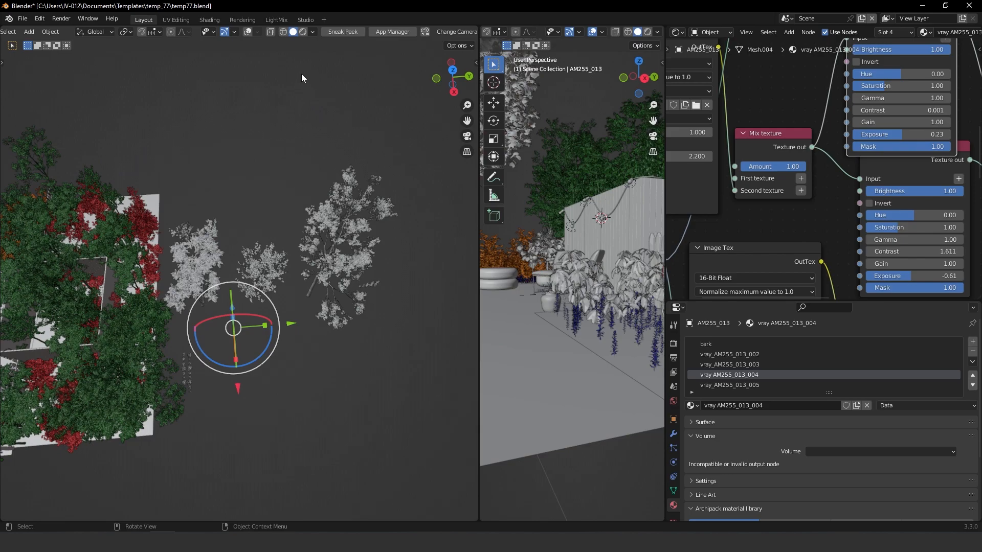
left_click(247, 32)
left_click_drag(291, 326, 388, 338)
right_click(388, 338)
middle_click_drag(254, 385, 157, 340)
left_click_drag(158, 357, 190, 322)
left_click_drag(312, 299, 443, 293)
middle_click_drag(318, 250, 269, 397)
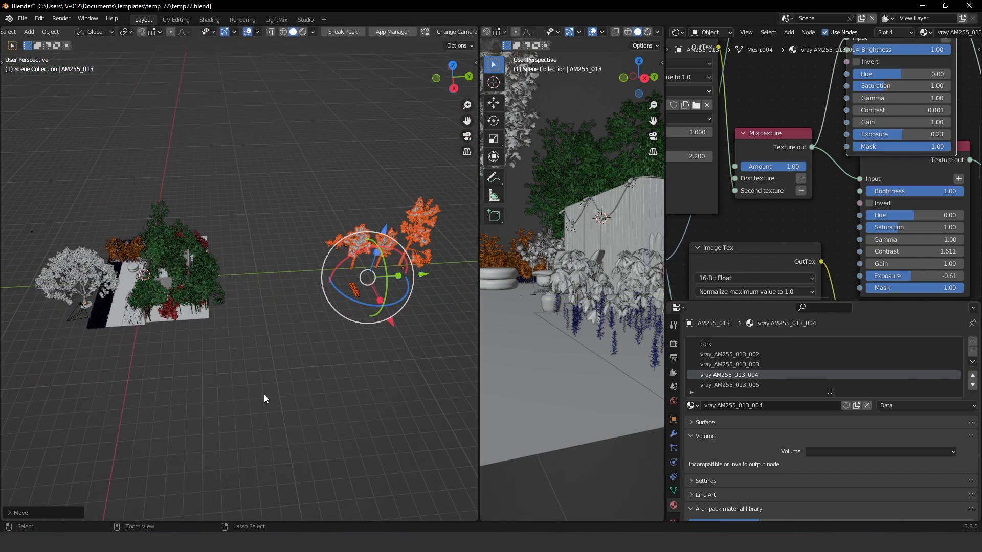
Step: Delete the two stray objects lying outside the garden, behind the large white tree
middle_click_drag(250, 343, 391, 356, "shift")
left_click_drag(131, 236, 171, 281)
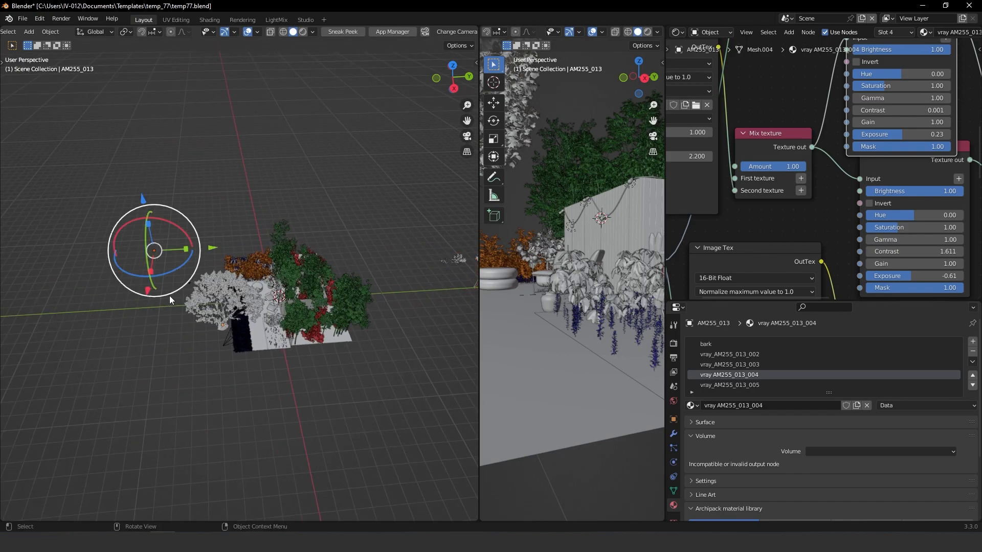
key("Delete")
Step: Add a mesh cylinder at the 3D cursor and scale it up until it surrounds the garden scene
key("shift+a")
mouse_move(266, 232)
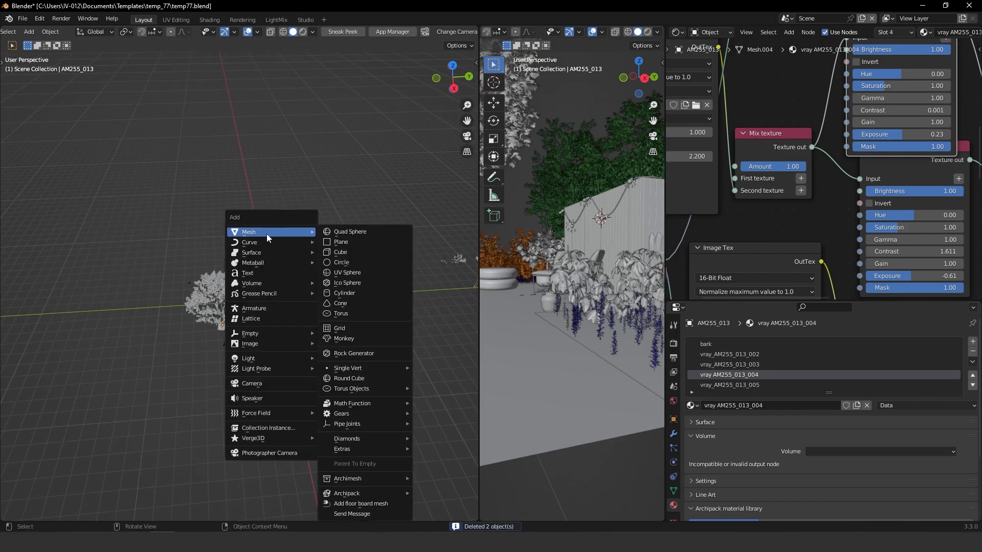
left_click(349, 295)
key("s")
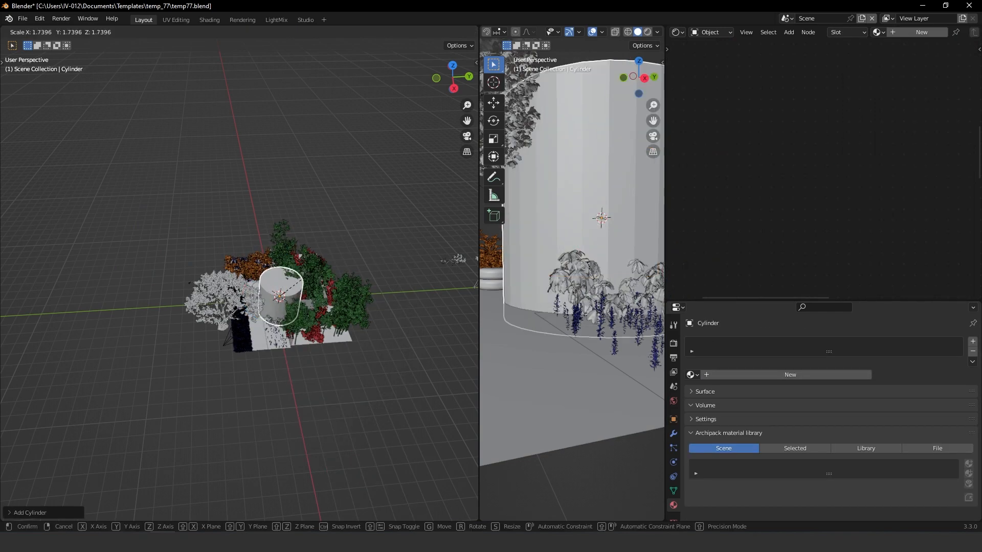
left_click(332, 231)
Step: Delete the side and bottom faces of the cylinder in Edit Mode, keeping only its top cap
key("Tab")
left_click(413, 219)
middle_click_drag(294, 337, 160, 260)
left_click_drag(127, 251, 416, 472)
key("x")
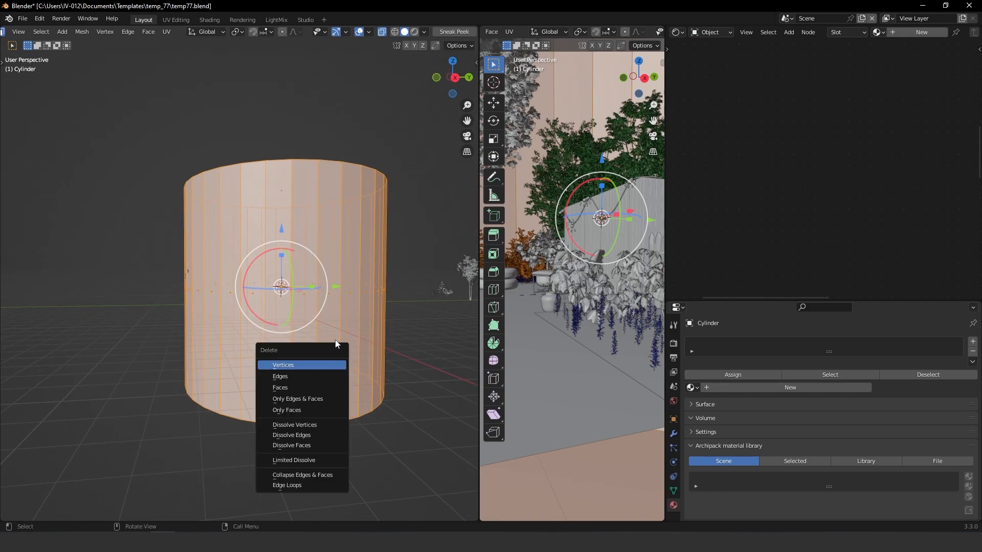
left_click(276, 385)
Step: Inset the circular cap face and delete the inner face to leave a flat ring
middle_click_drag(287, 390, 306, 327)
left_click(305, 234)
key("i")
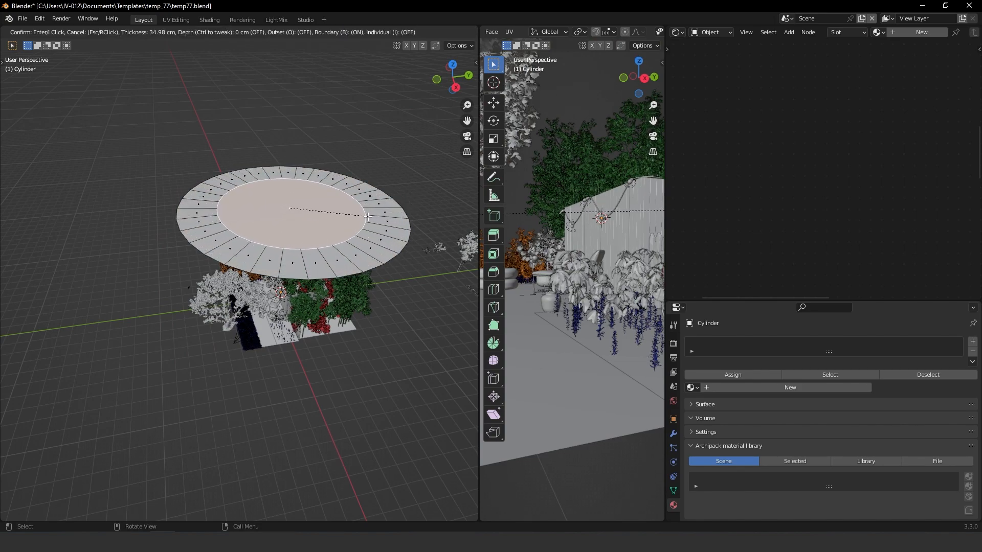
left_click(365, 219)
key("x")
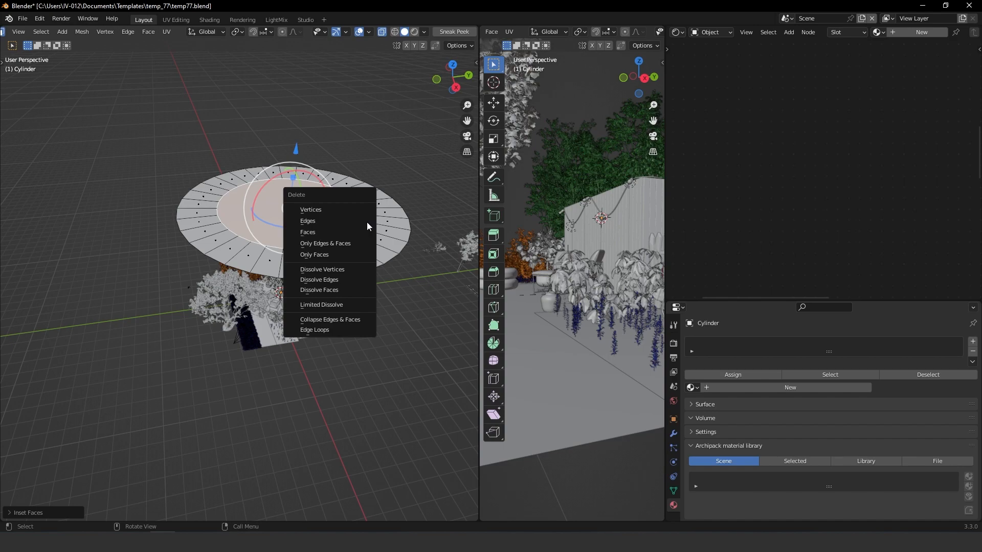
left_click(309, 232)
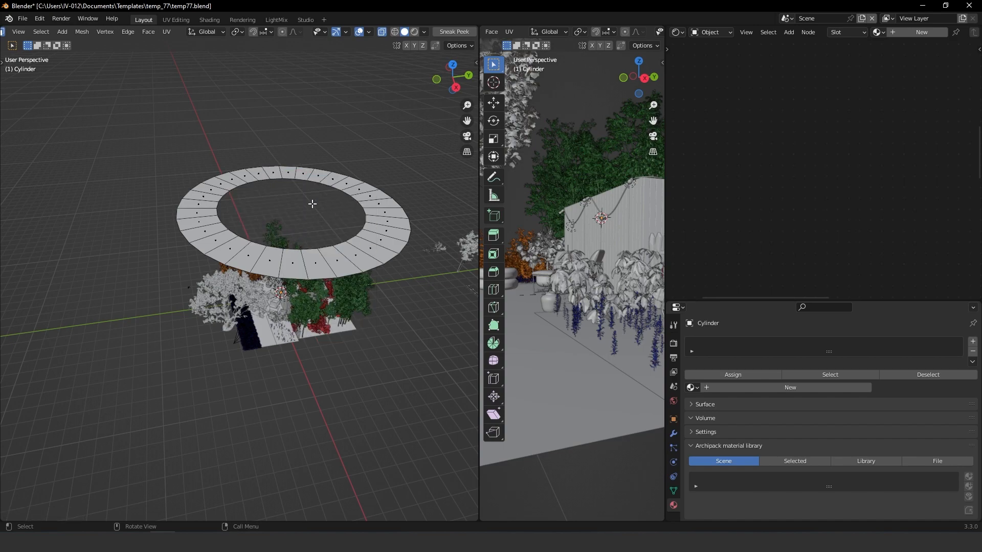
Step: Move the ring's origin to its geometry and clear its location so it sits at the world origin
key("Tab")
left_click(316, 79)
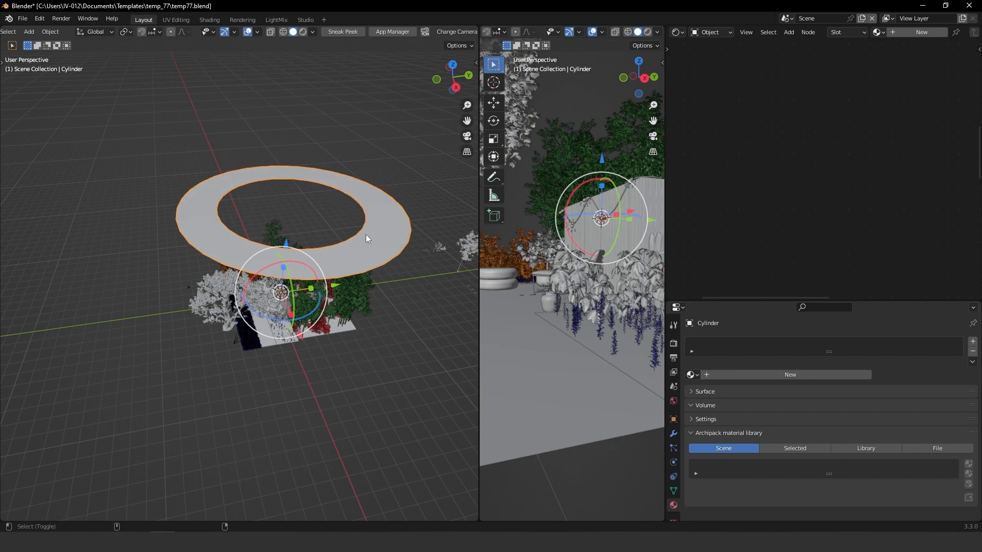
key("shift+alt+d")
left_click(363, 297)
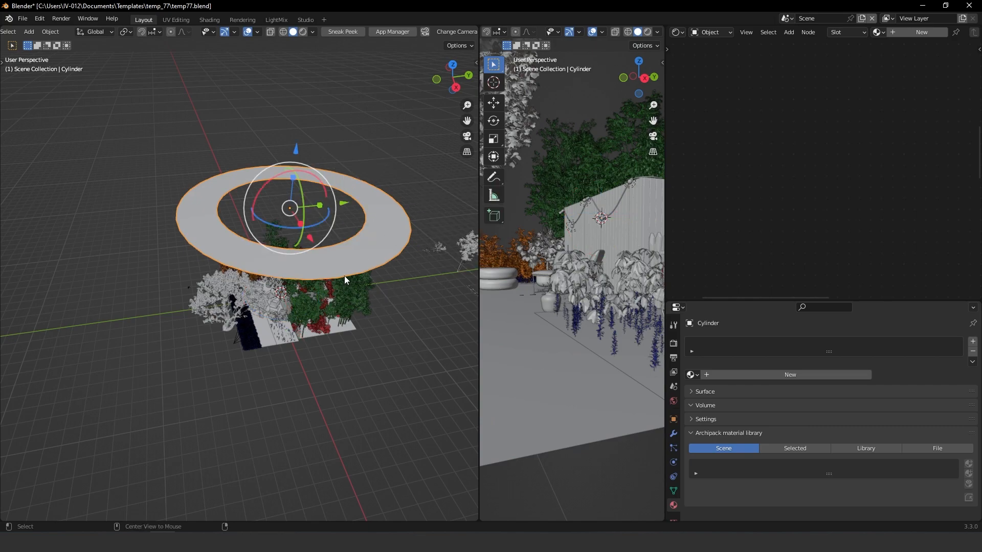
key("alt+g")
Step: Scale the ring to about 2461 cm across so it encircles the garden, and apply its transform
middle_click_drag(291, 353, 284, 308)
key("s")
left_click(313, 288)
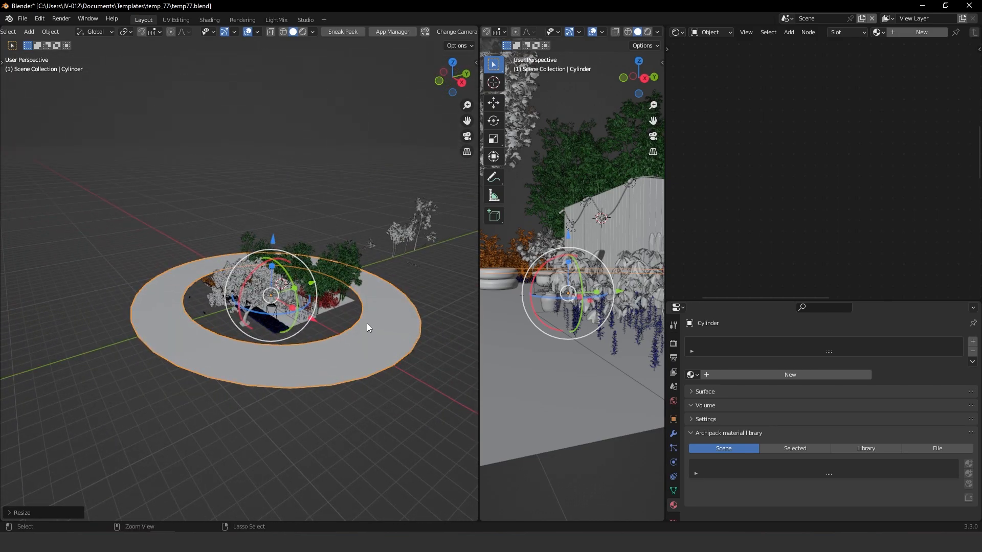
key("ctrl+a")
left_click(307, 322)
Step: Assign the existing soil material to the ring
middle_click_drag(391, 256, 308, 289, "shift")
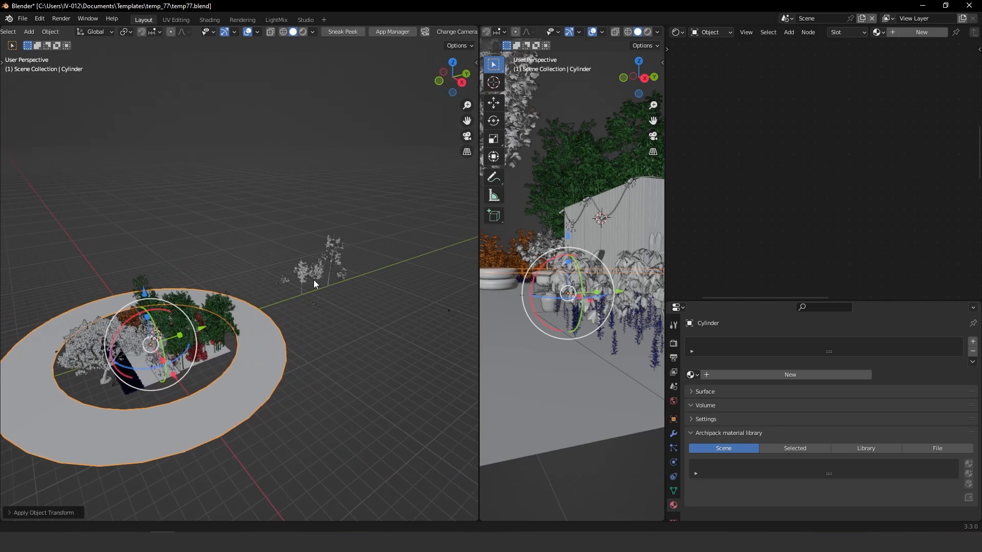
scroll(333, 293, "up", 3)
middle_click_drag(349, 407, 366, 357)
left_click(691, 375)
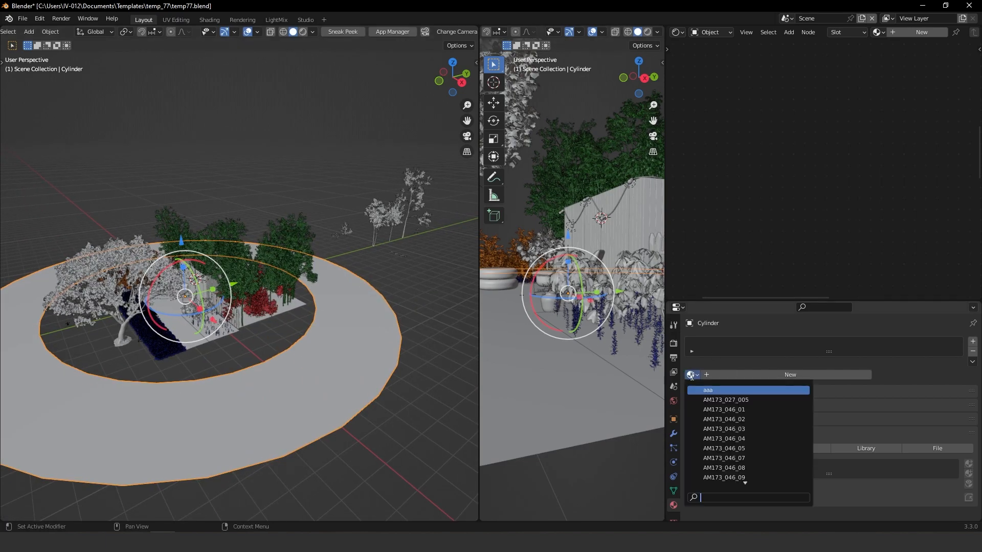
type("soil")
key("Return")
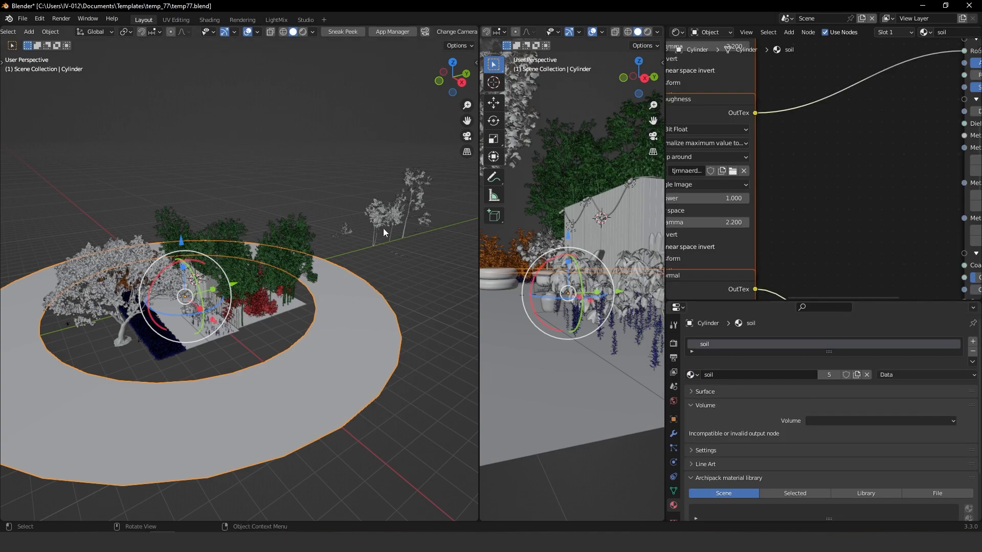
Step: Open the scatter tools and make the soil ring the new emitter in place of the plane
key("n")
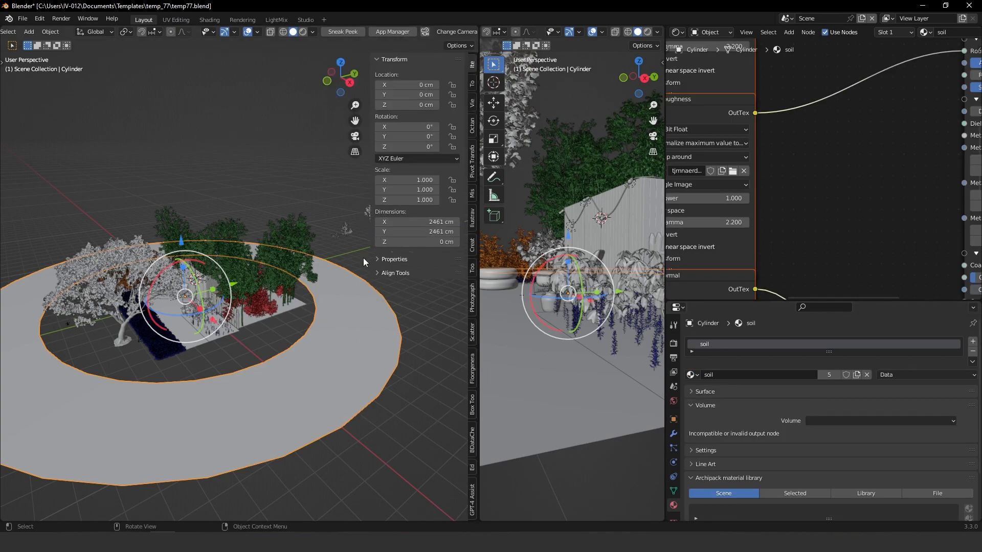
left_click(471, 332)
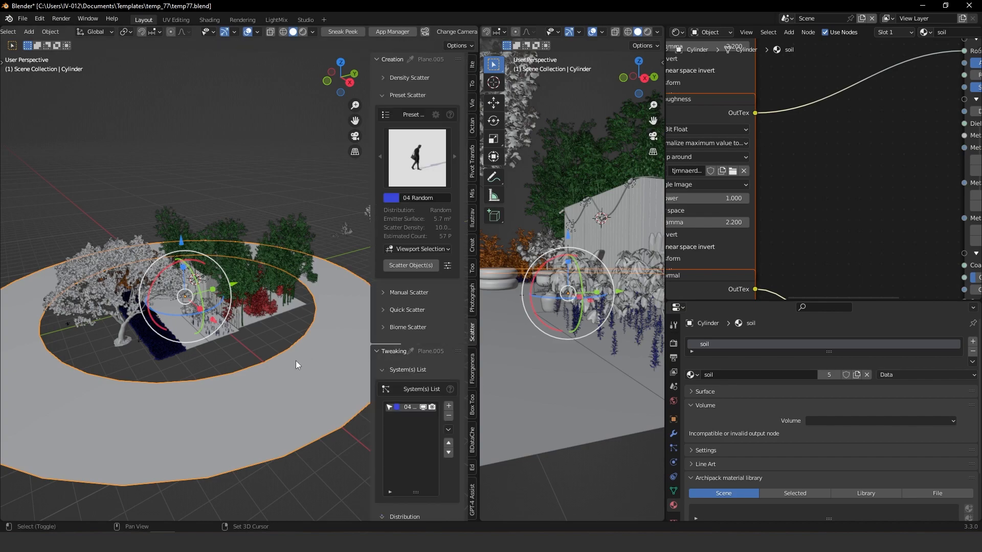
middle_click_drag(300, 354, 245, 405, "shift")
left_click(283, 269)
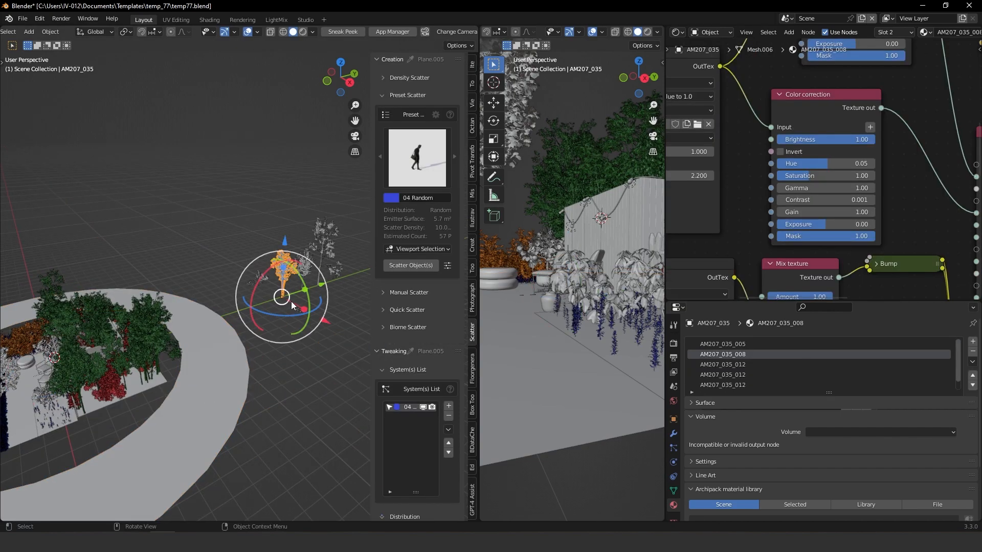
left_click(429, 59)
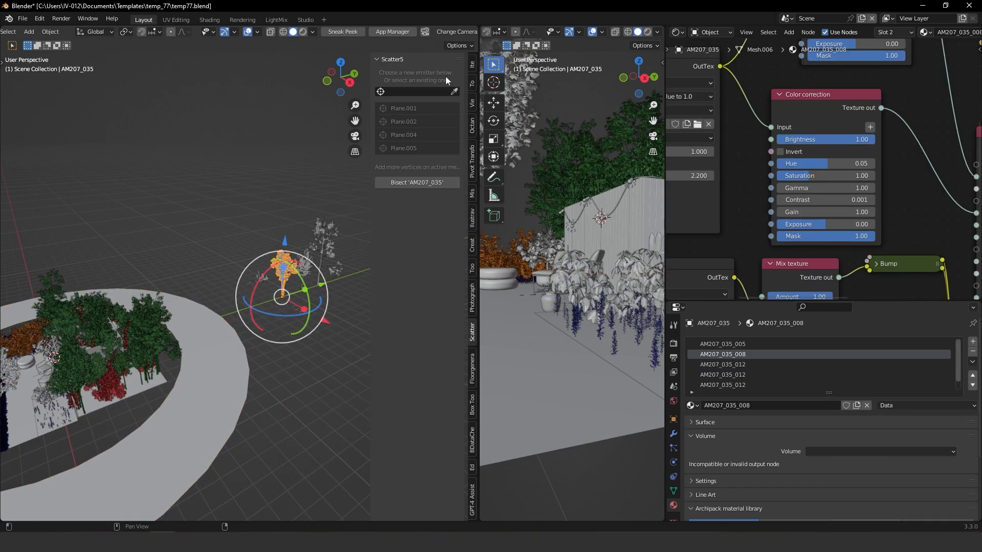
left_click(202, 425)
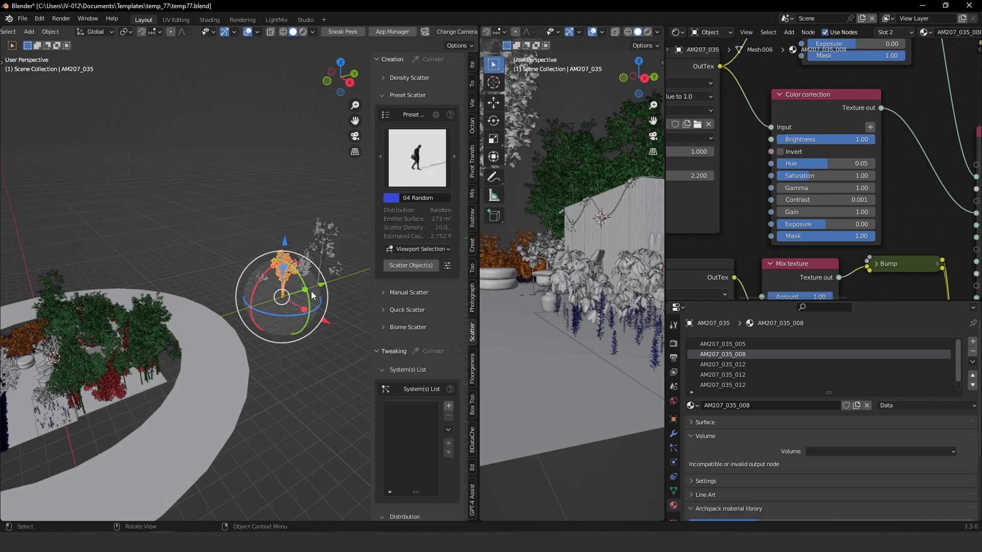
Step: Select the source trees and small plants standing beyond the ring as the objects to scatter
left_click(315, 263)
middle_click_drag(298, 345, 287, 366)
left_click(175, 352, "shift")
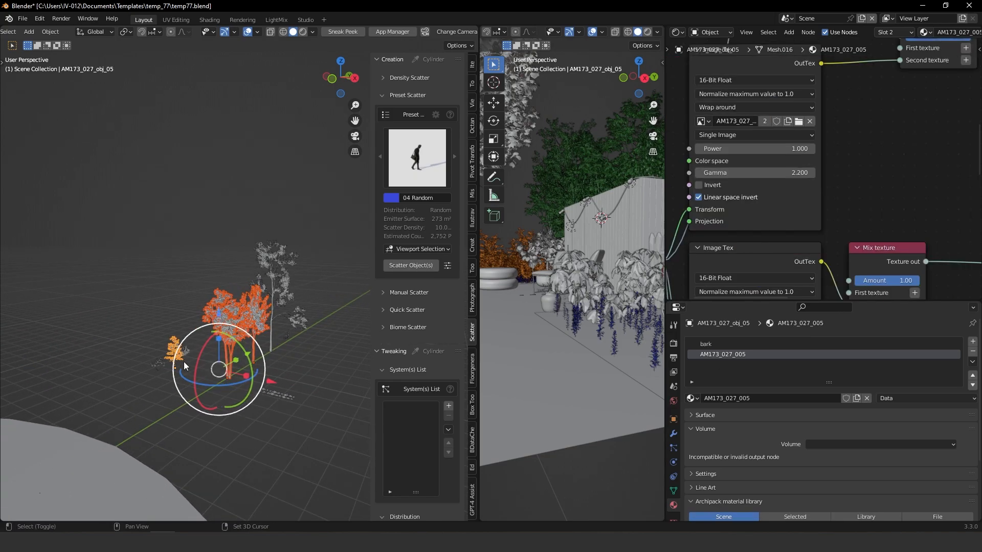
left_click(187, 359, "shift")
middle_click_drag(283, 336, 342, 501, "ctrl")
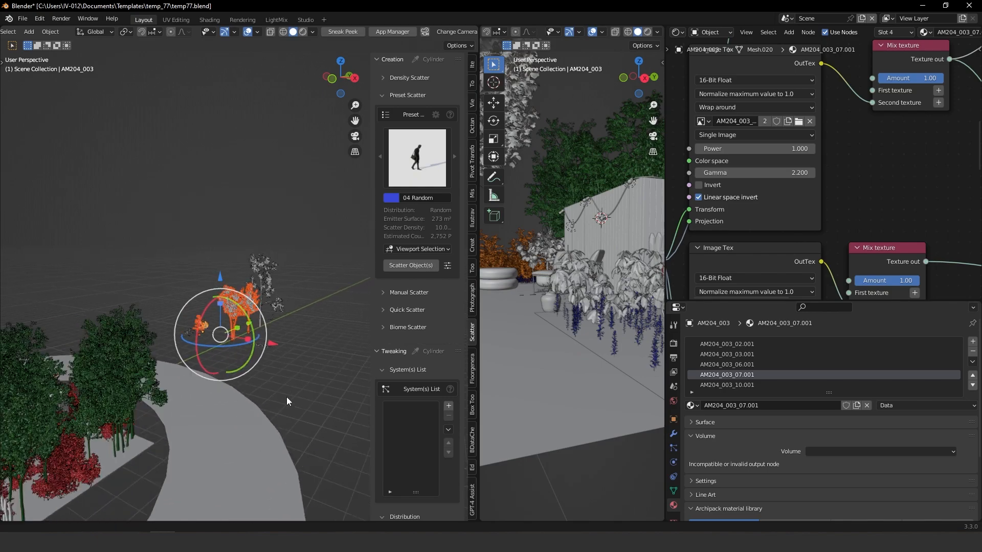
middle_click_drag(290, 380, 317, 455, "ctrl")
Step: Scatter the selected trees over the soil ring using the 35 Forest Cluster preset
left_click(415, 162)
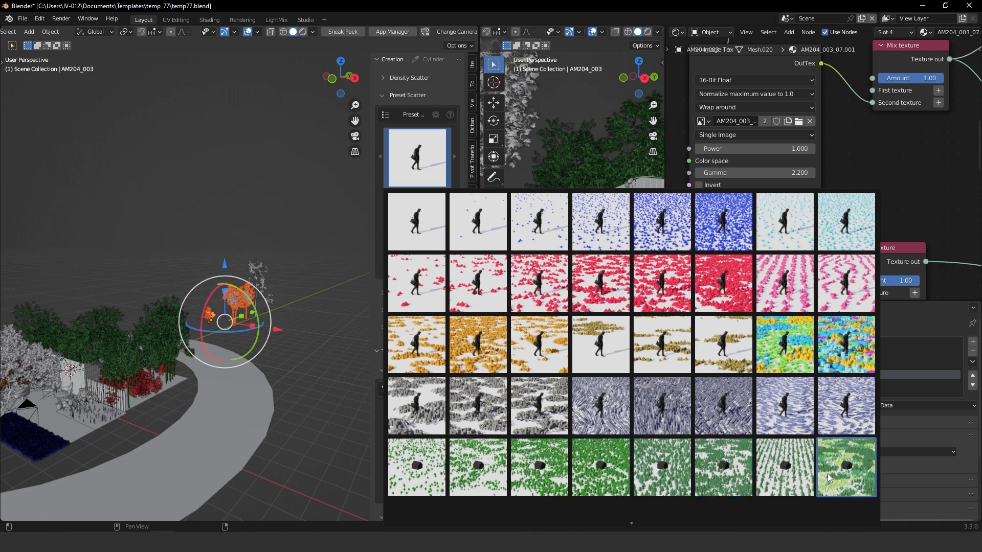
left_click(846, 488)
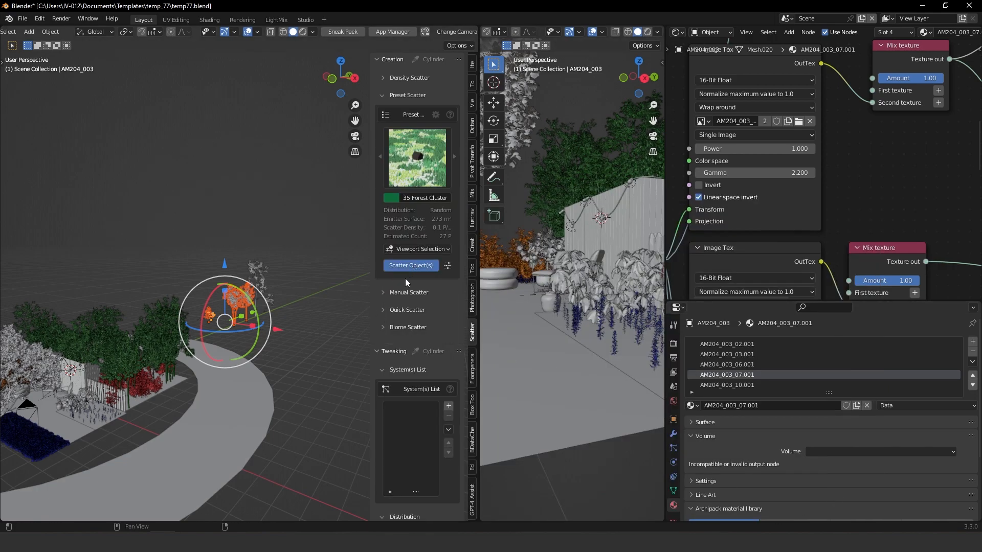
left_click(185, 423)
middle_click_drag(217, 378, 333, 353, "shift")
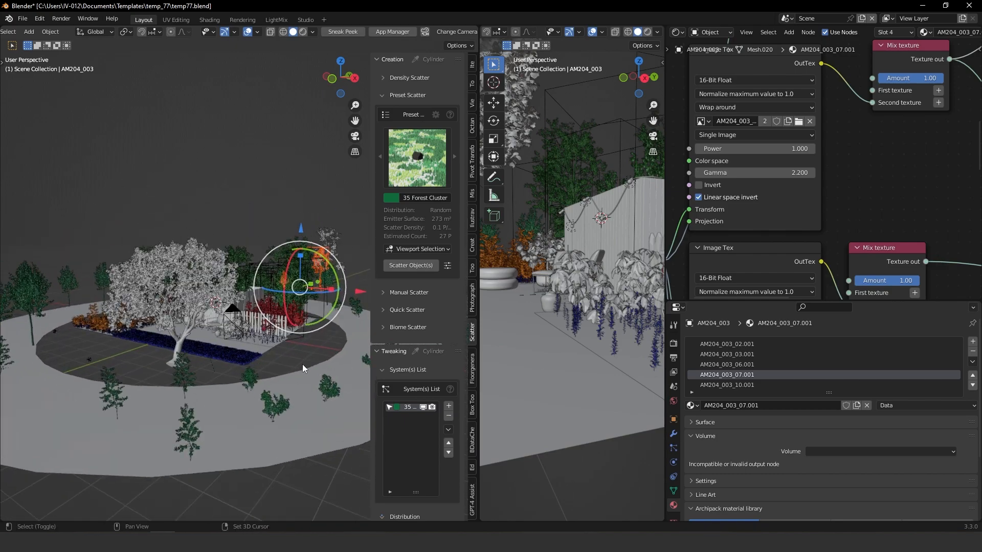
Step: Try to thicken the clustered trees by repeatedly doubling the instances per m² up to 3244.032
scroll(444, 457, "down", 6)
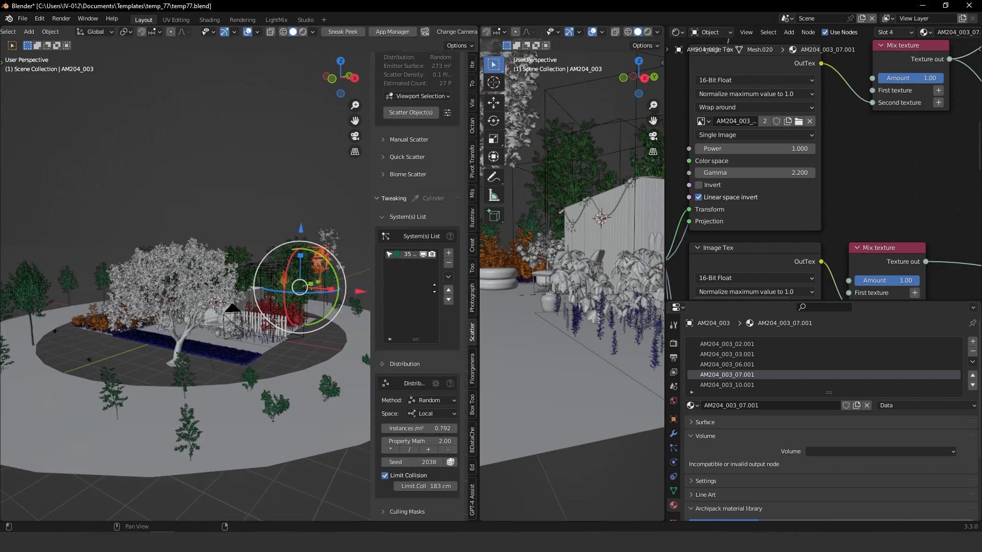
left_click(392, 448)
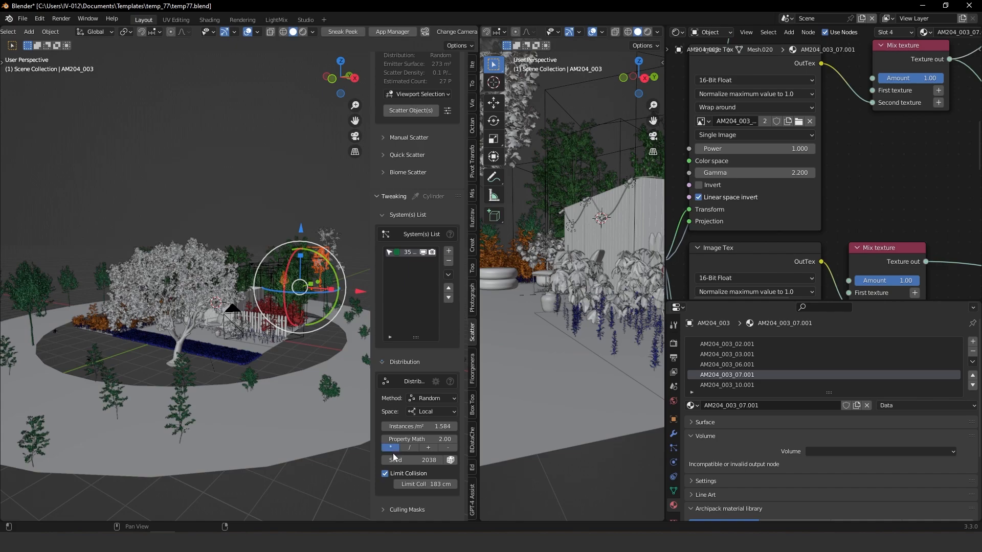
left_click(392, 448)
left_click(392, 448)
left_click(392, 449)
left_click(392, 448)
left_click(392, 449)
left_click(392, 448)
left_click(392, 448)
left_click(391, 448)
left_click(392, 449)
left_click(392, 448)
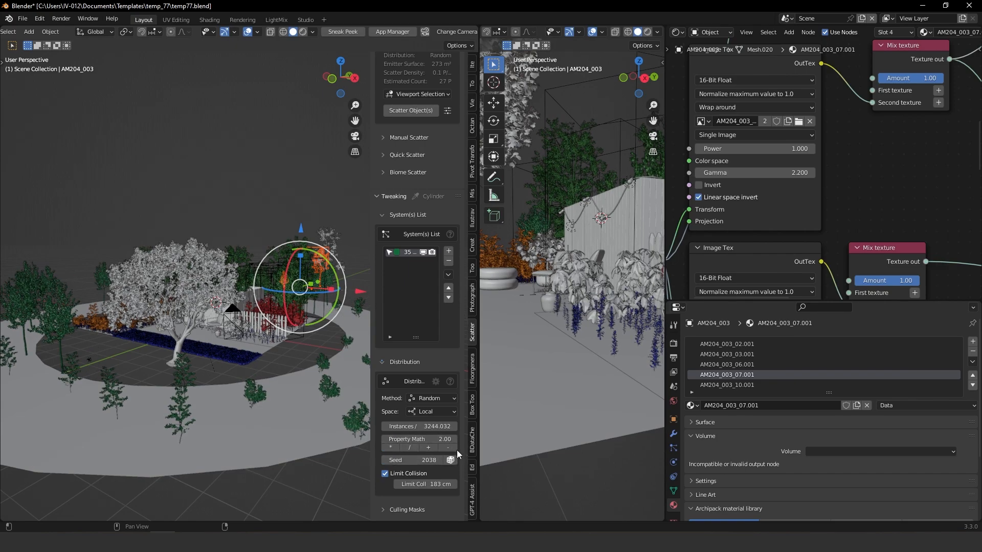
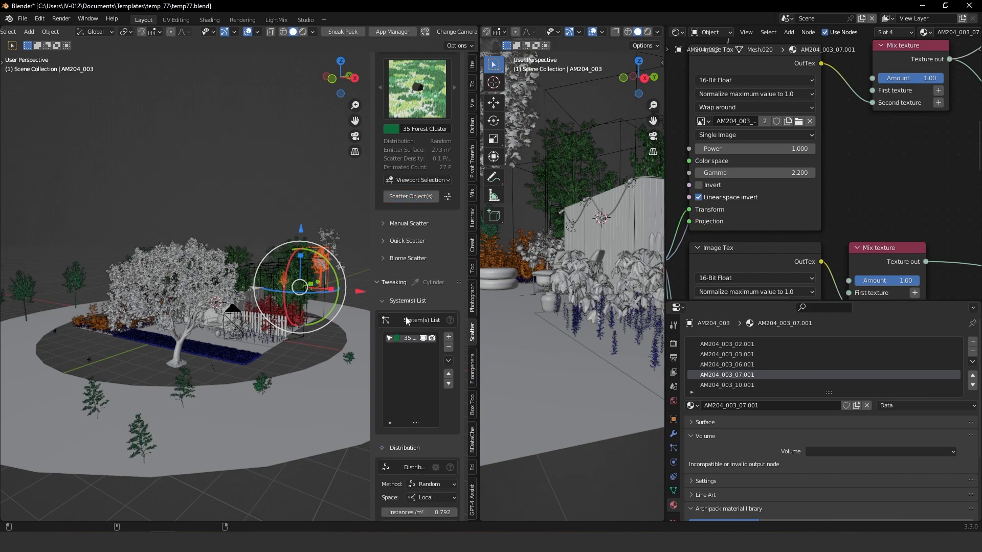
Step: Widen the main viewport and scatter the selected trees on the ring with the 32 Forest preset, replacing the cluster system
left_click_drag(478, 356, 606, 333)
scroll(385, 374, "down", 2)
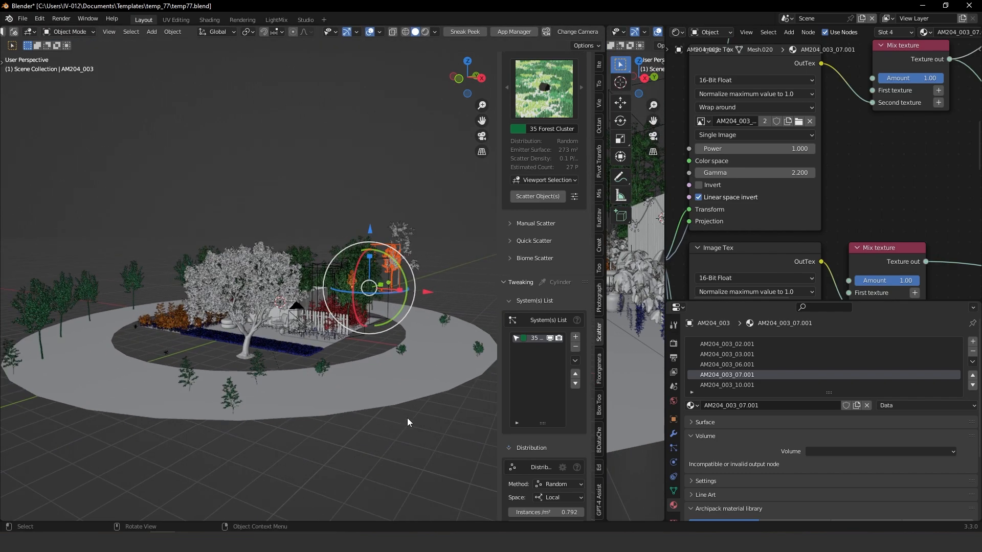
scroll(545, 456, "down", 4)
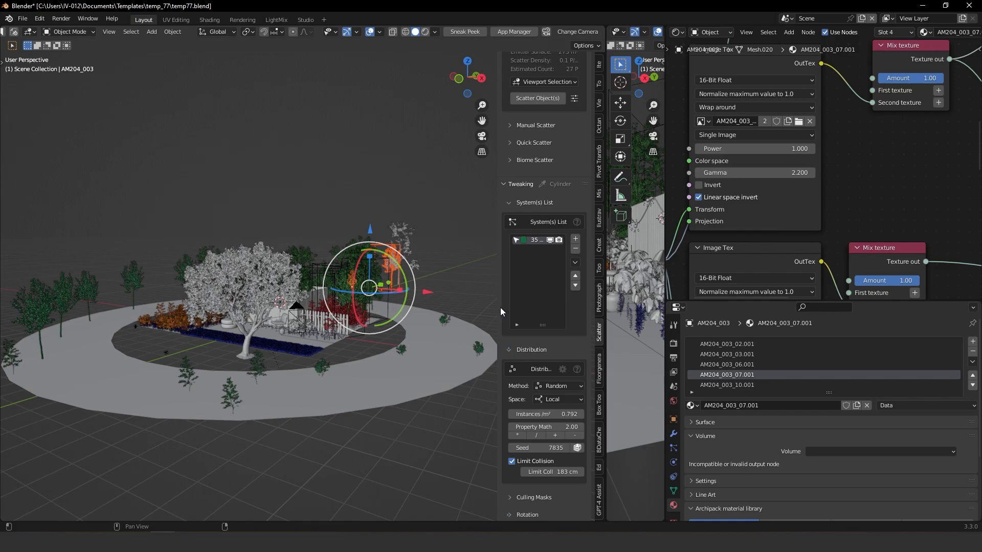
middle_click_drag(449, 260, 468, 241)
scroll(540, 154, "up", 7)
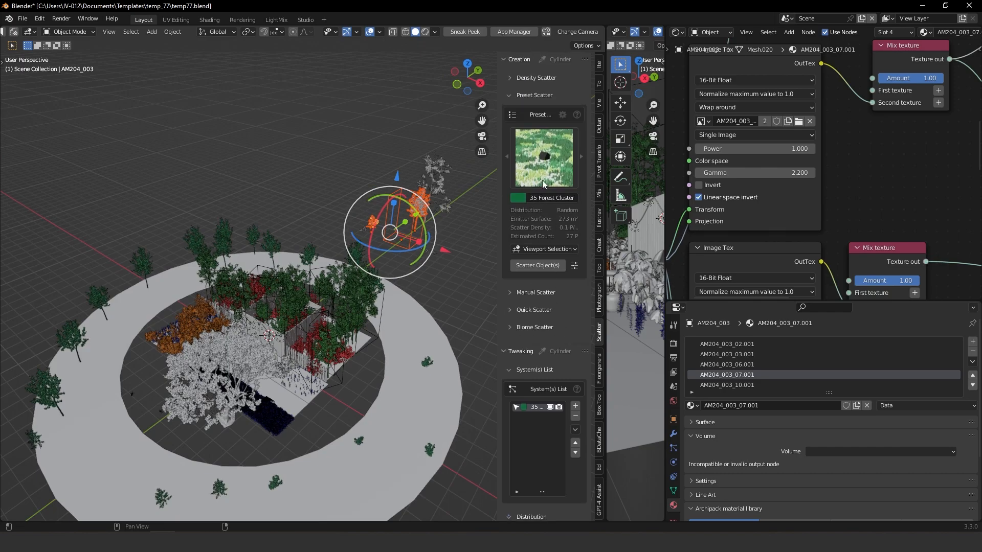
left_click(549, 145)
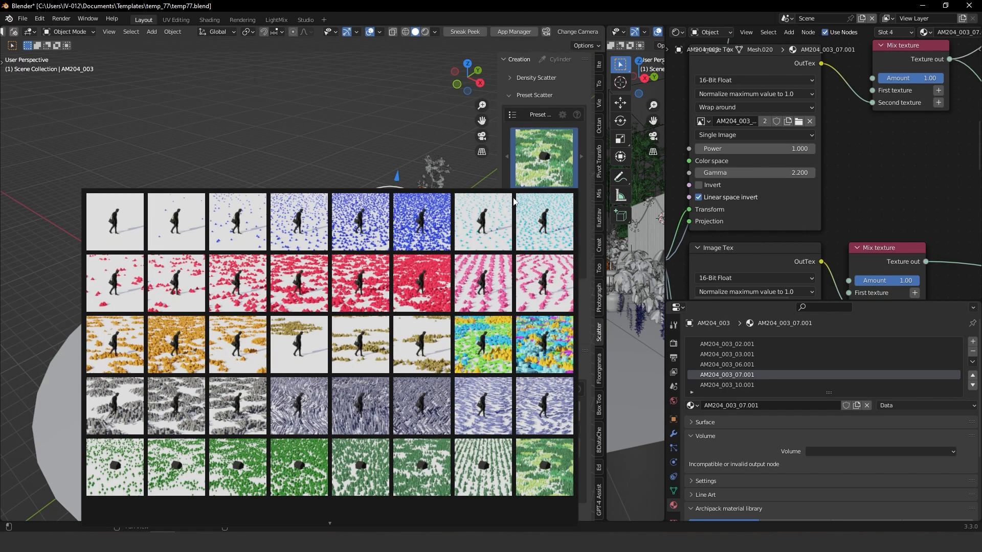
left_click(360, 476)
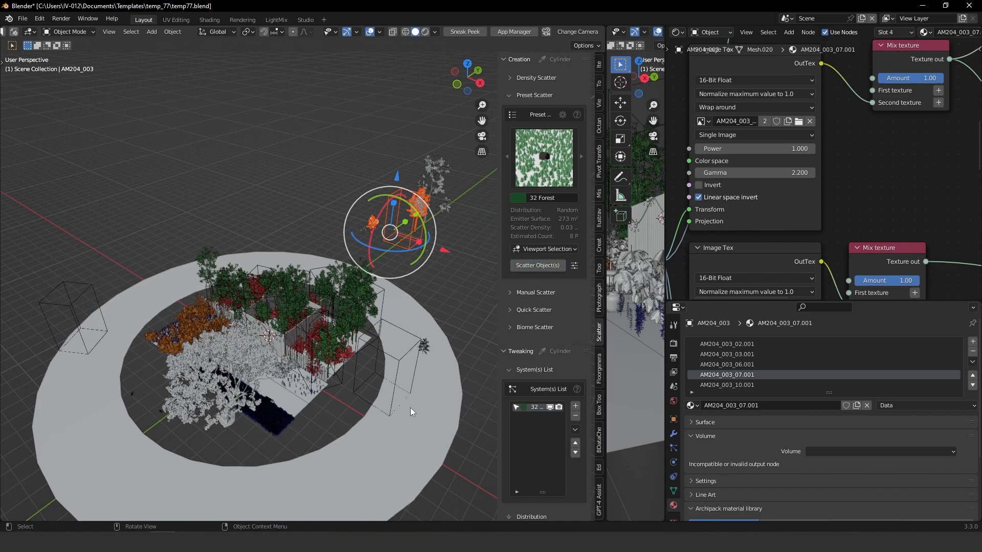
Step: Display the scattered trees as placeholders, using the slim rounded low-poly tree shape
scroll(578, 395, "down", 15)
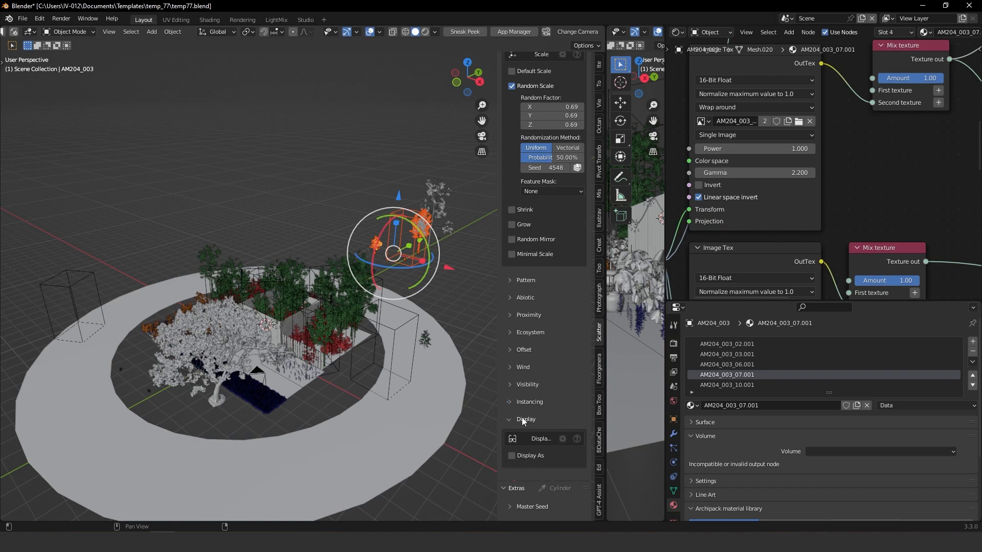
left_click(530, 456)
scroll(542, 307, "down", 6)
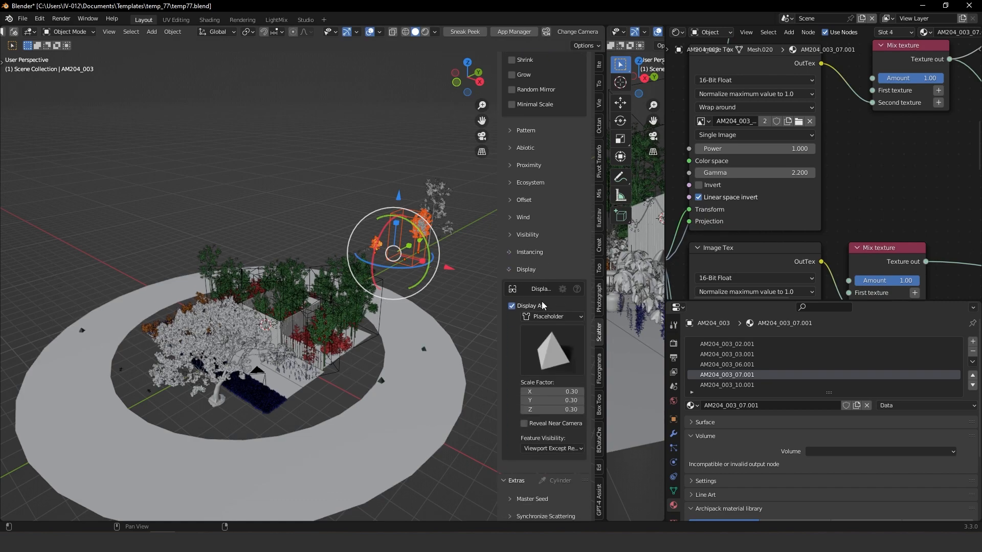
left_click(555, 318)
left_click(543, 347)
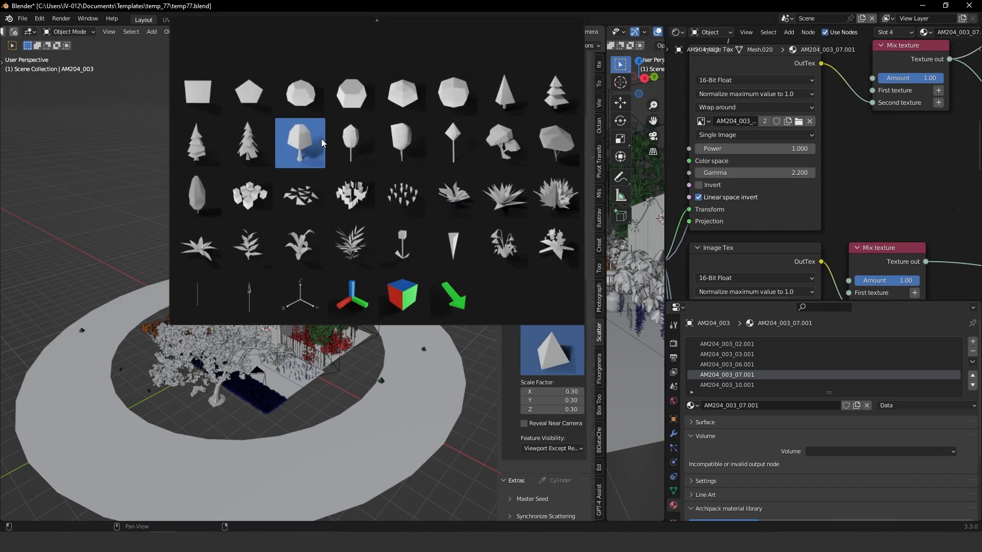
left_click(352, 138)
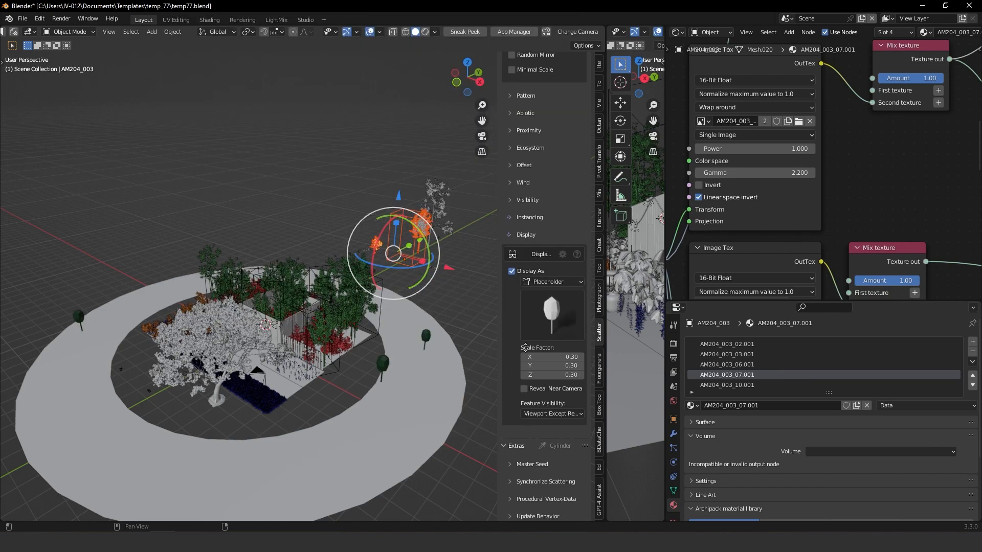
Step: Set the tree placeholder's scale factor to 0.90 on X, Y and Z
scroll(527, 358, "down", 8)
scroll(539, 277, "up", 2)
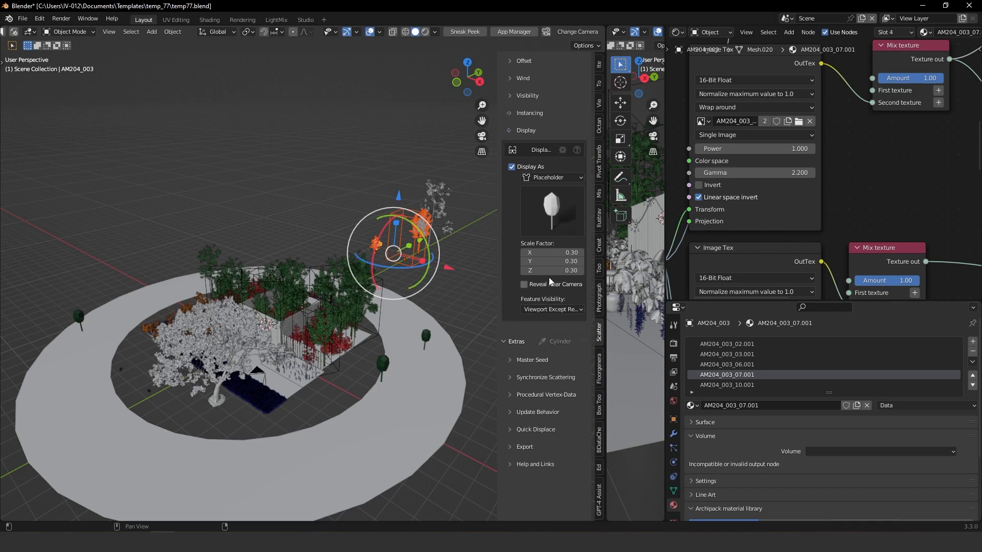
left_click_drag(554, 254, 550, 276)
type("1")
key("Return")
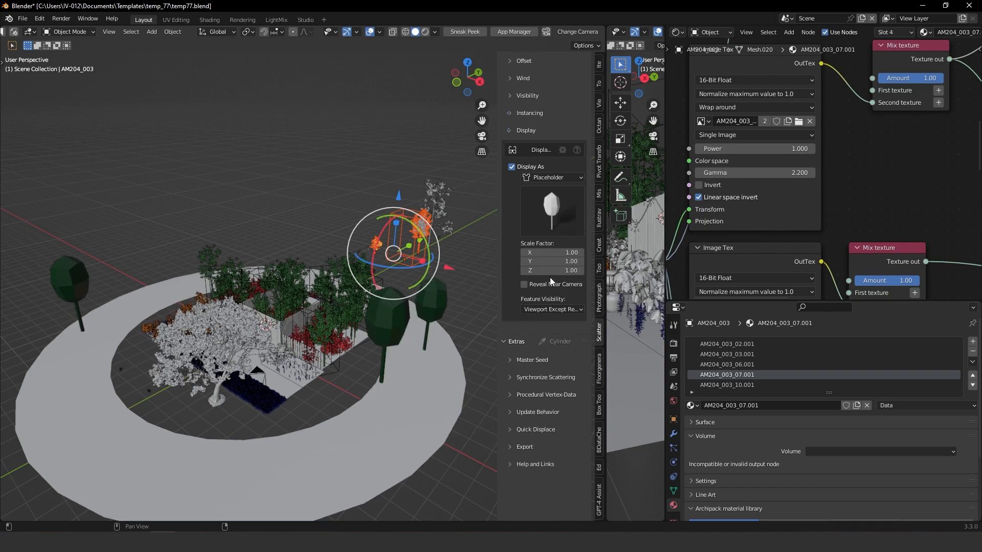
left_click_drag(554, 253, 552, 275)
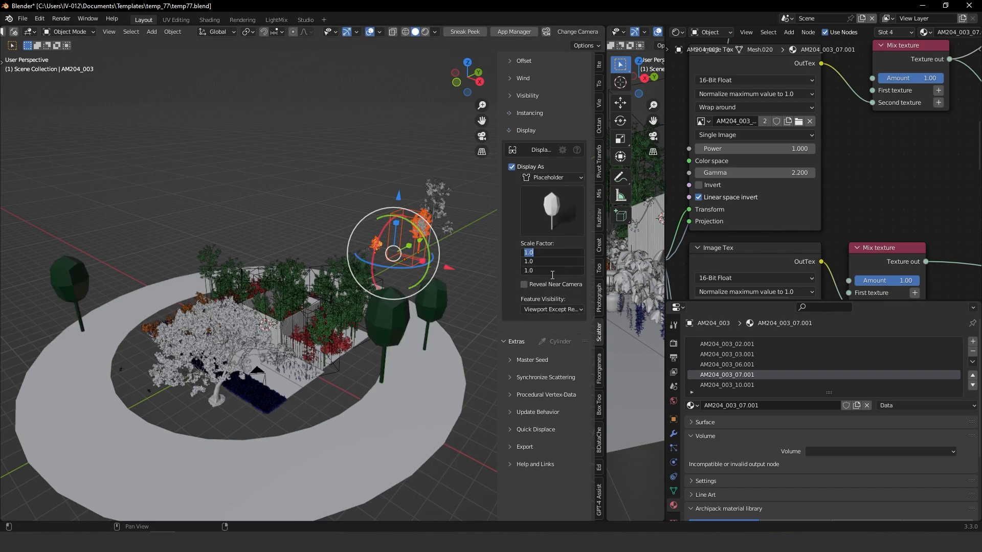
type("0.9")
key("Return")
Step: Double the forest scatter's density repeatedly up to 0.480 instances per m²
middle_click_drag(410, 344, 489, 250)
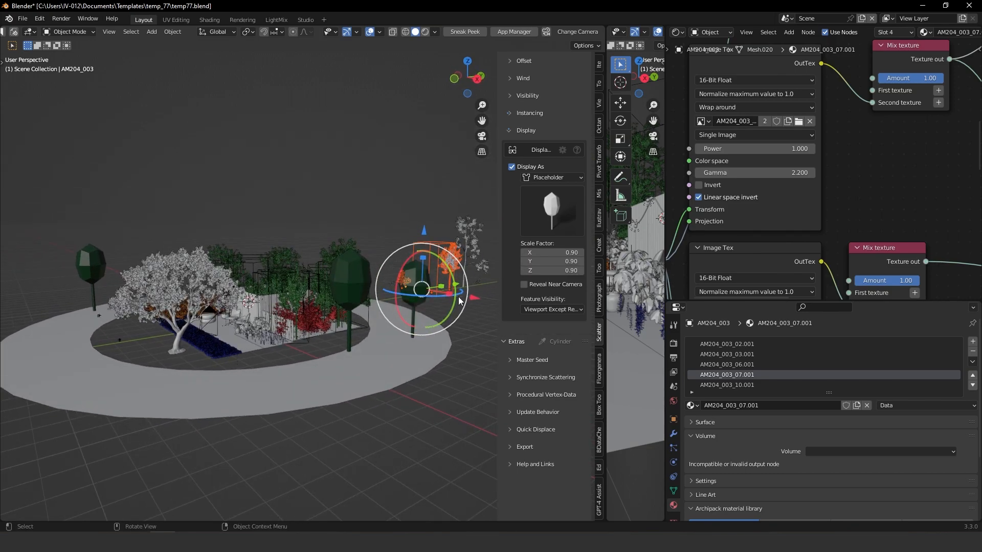
scroll(552, 309, "up", 15)
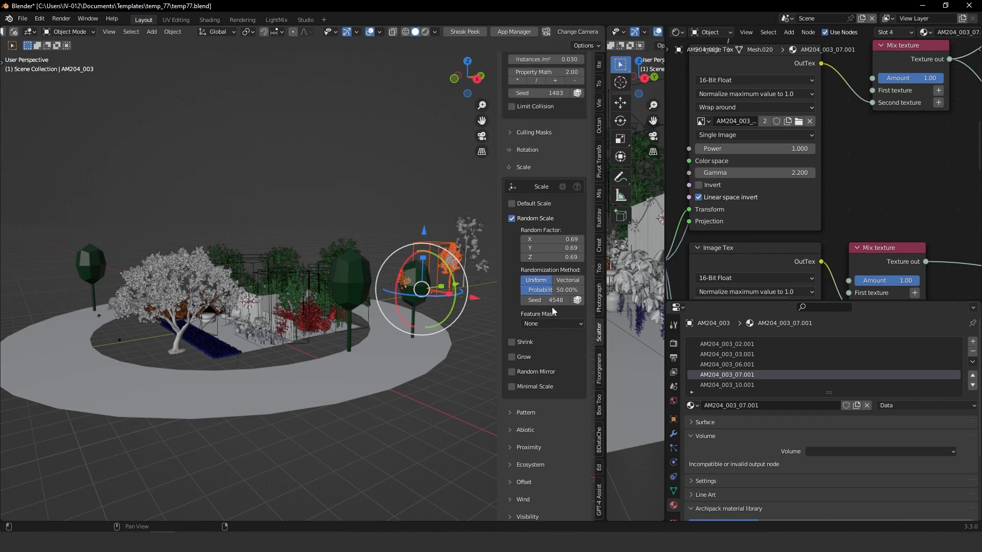
scroll(552, 311, "up", 10)
left_click(518, 290)
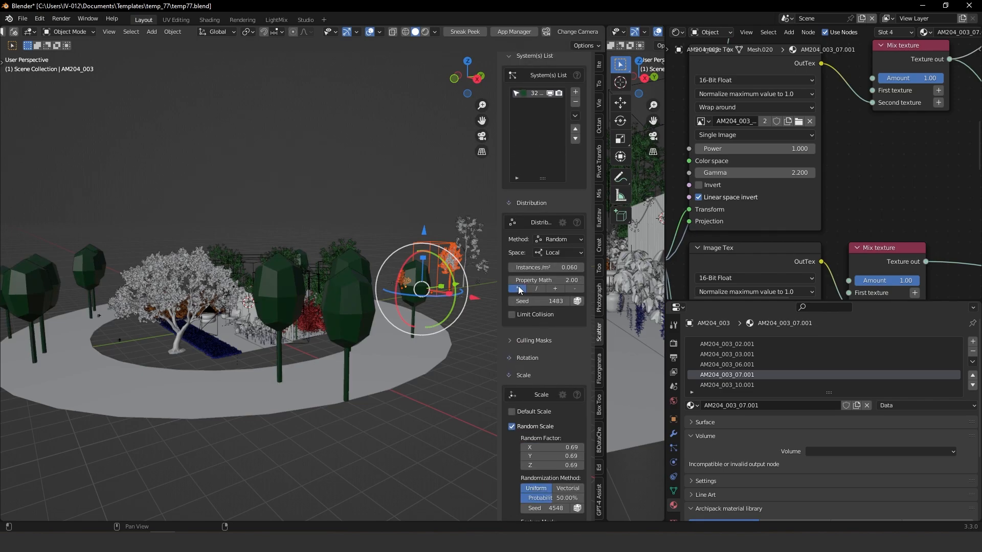
left_click(518, 289)
left_click(517, 289)
left_click(518, 289)
Step: Preview the scattered forest in rendered shading with overlays hidden, through the camera and from an overview of the whole ring
middle_click_drag(373, 383, 341, 407)
key("KP_0")
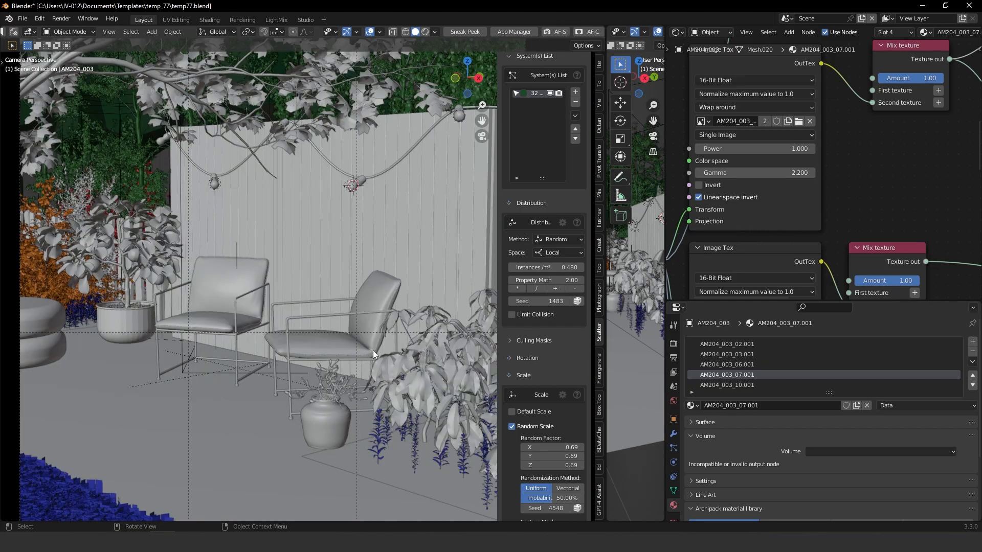
scroll(404, 271, "down", 1)
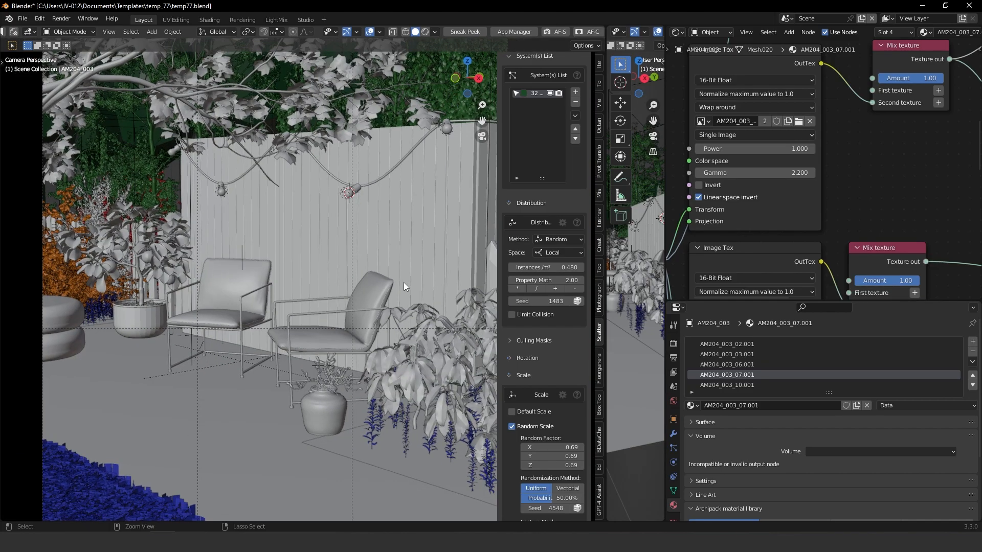
left_click(424, 32)
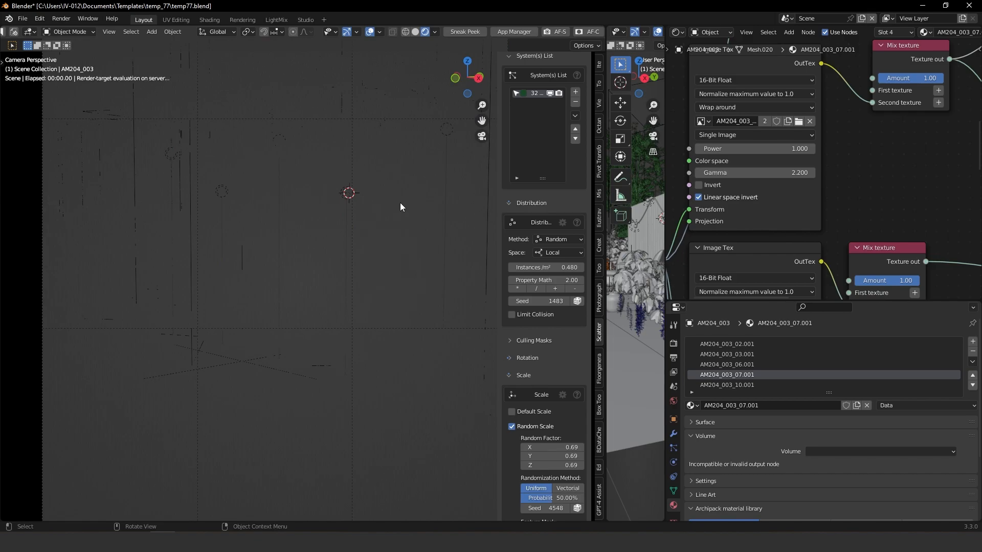
left_click(370, 32)
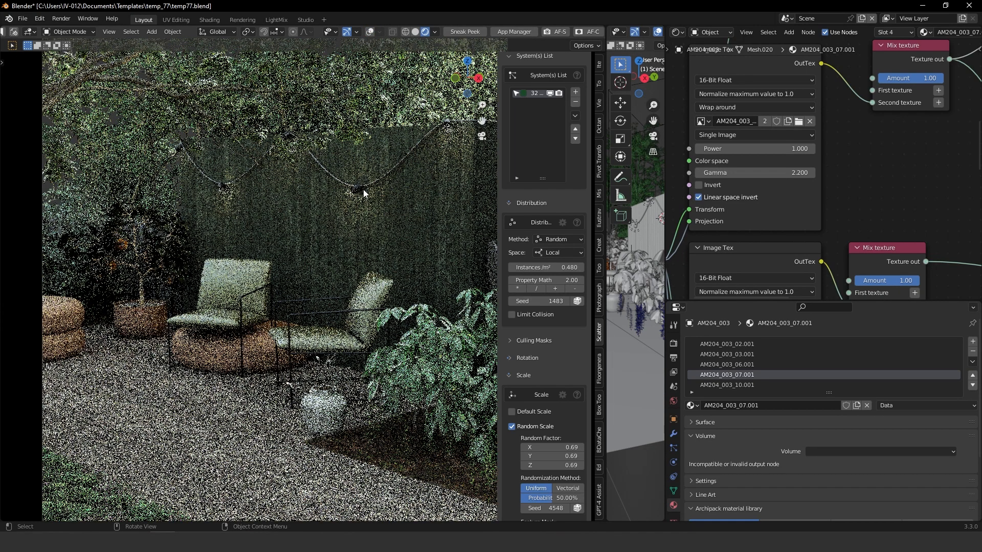
scroll(298, 284, "down", 5)
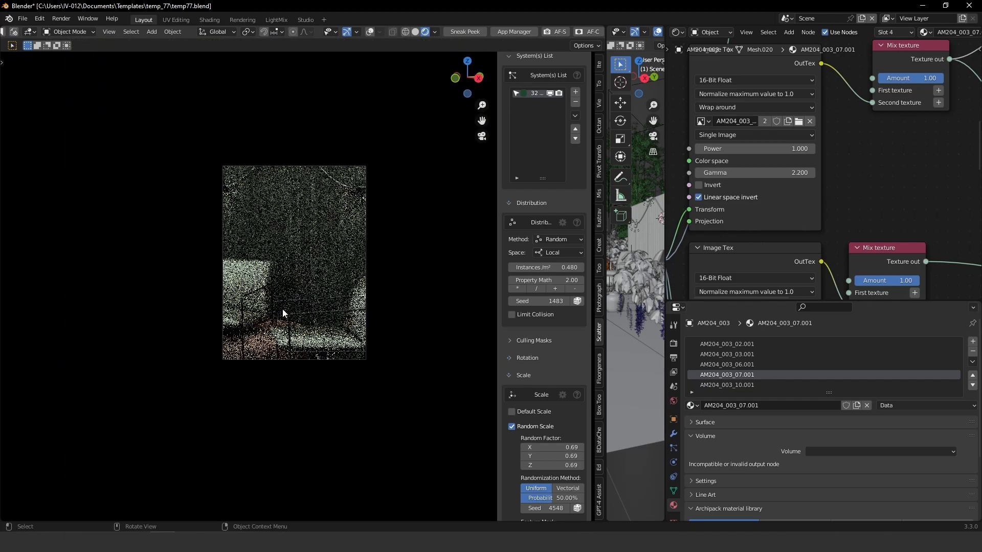
middle_click_drag(292, 314, 291, 336)
scroll(279, 252, "up", 3)
scroll(279, 251, "down", 6)
middle_click_drag(437, 323, 359, 349, "shift")
scroll(370, 313, "down", 6)
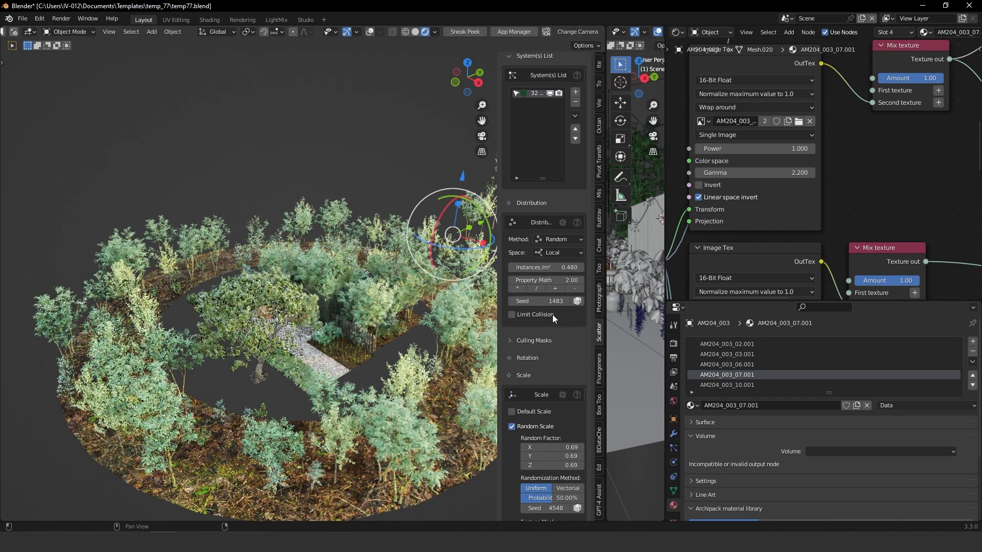
Step: Double the forest scatter's density to 0.960 instances per m² and check the trees through the camera
left_click(518, 291)
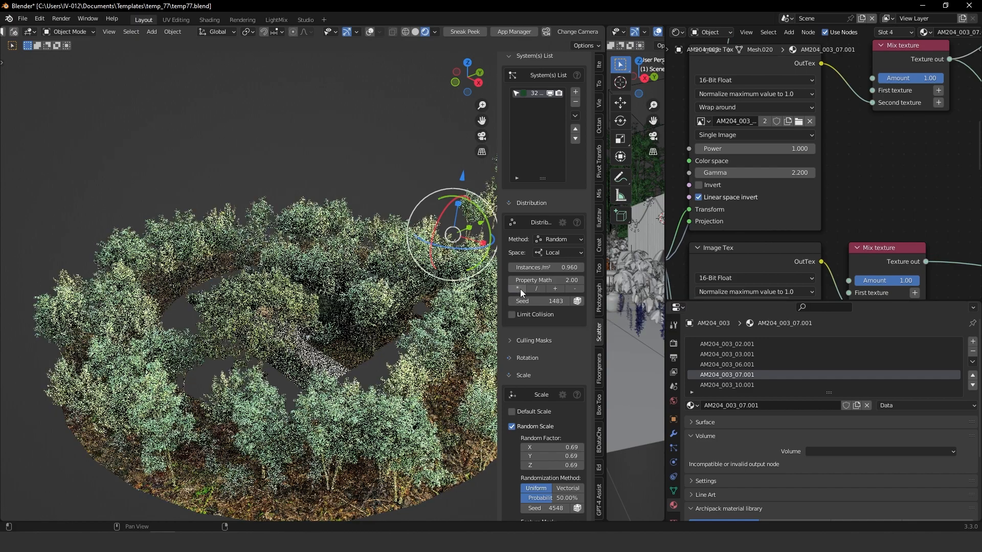
middle_click_drag(391, 356, 378, 356)
key("KP_0")
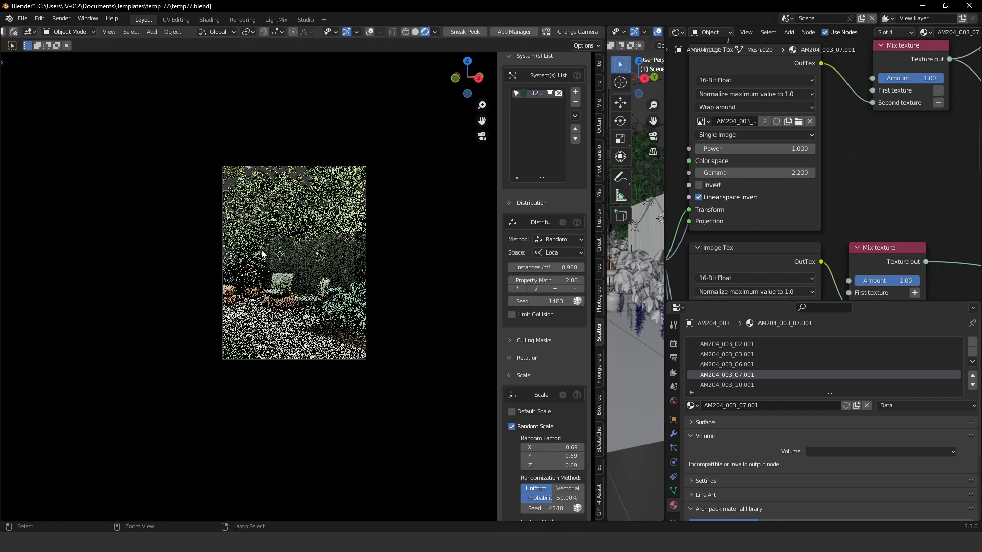
middle_click_drag(294, 259, 538, 375)
Step: Try a random scale factor of 1.00 on X, Y and Z for the scattered trees, and return it to 0.69
scroll(554, 429, "down", 5)
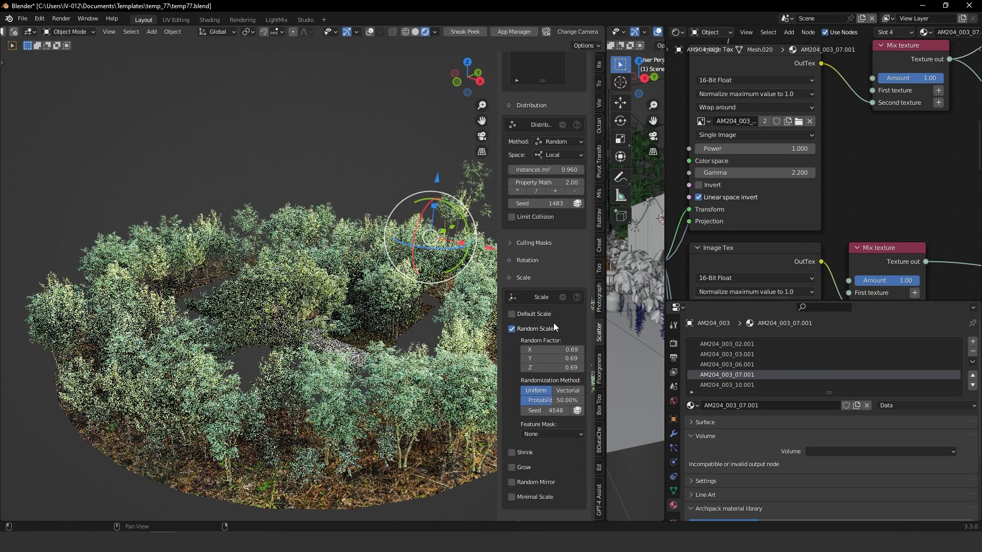
left_click_drag(560, 351, 557, 378)
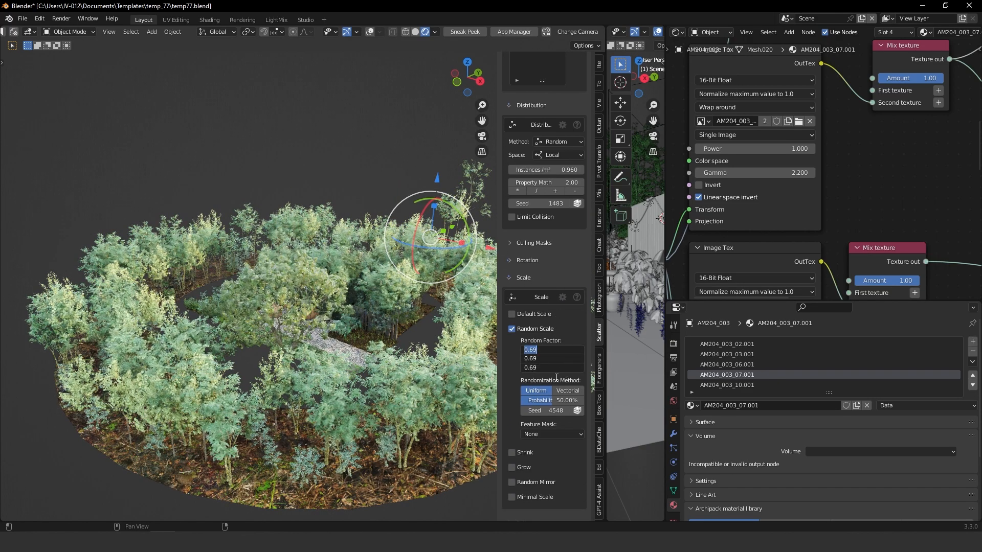
type("1")
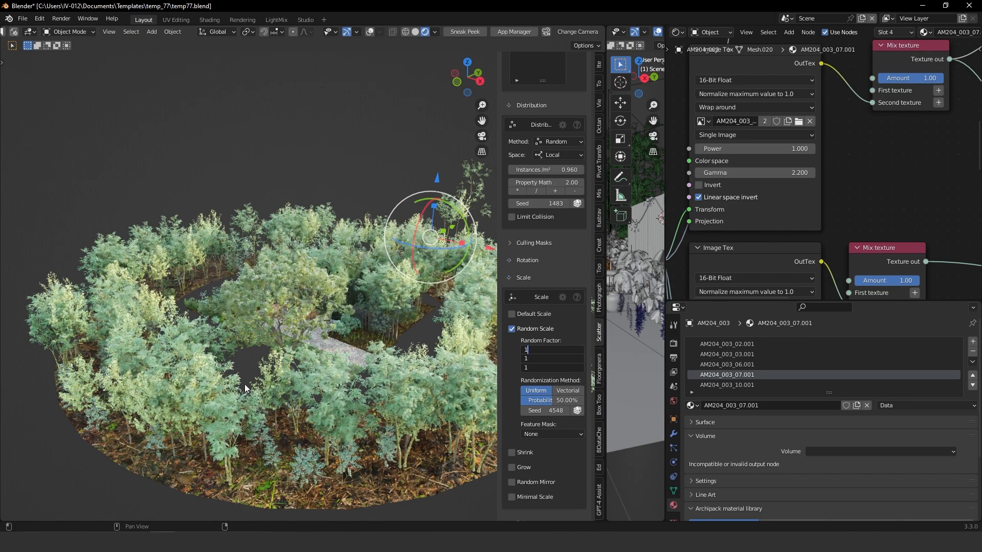
key("Return")
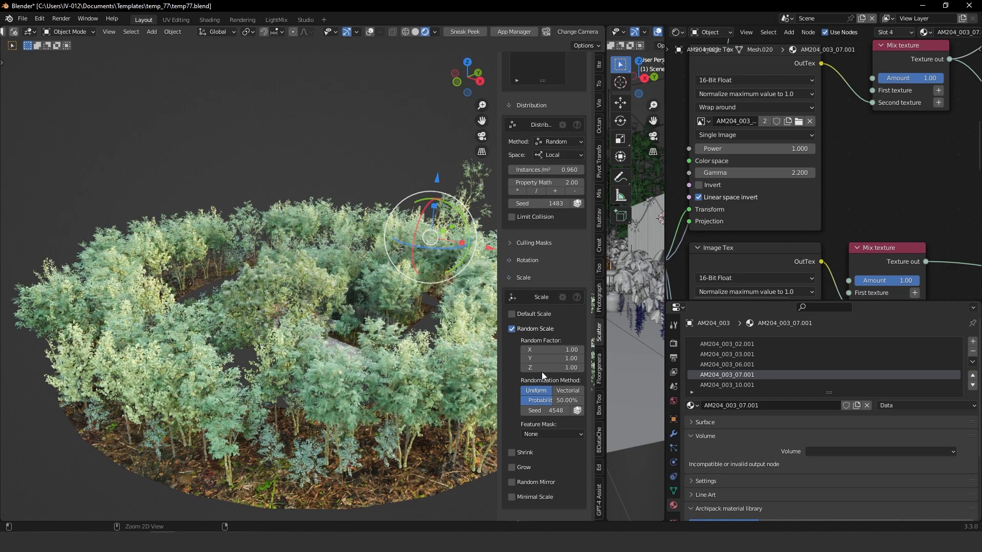
left_click_drag(560, 350, 542, 364)
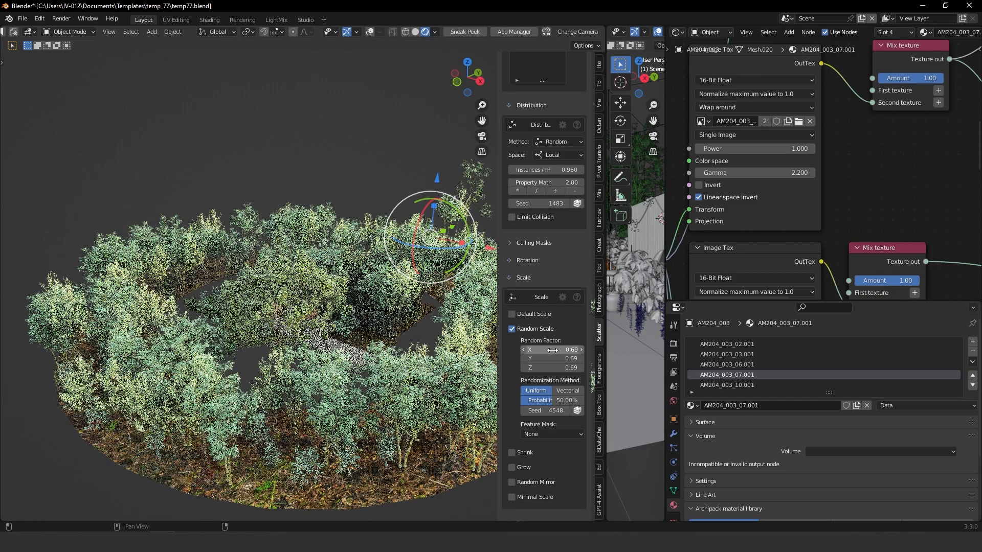
Step: Enable the default scale for the scattered trees with a factor of 1.30 on all axes, and check the result through the camera
left_click(511, 314)
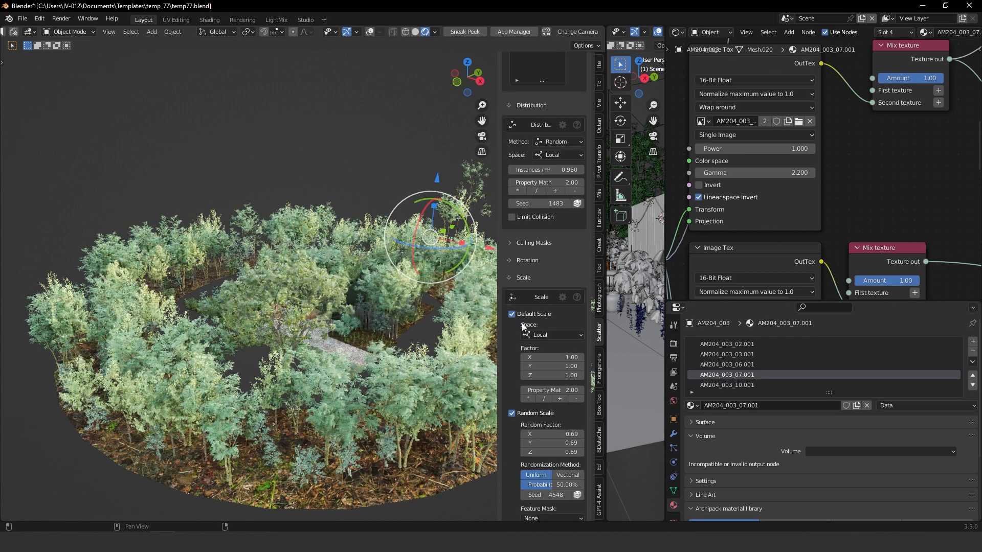
left_click_drag(558, 357, 555, 377)
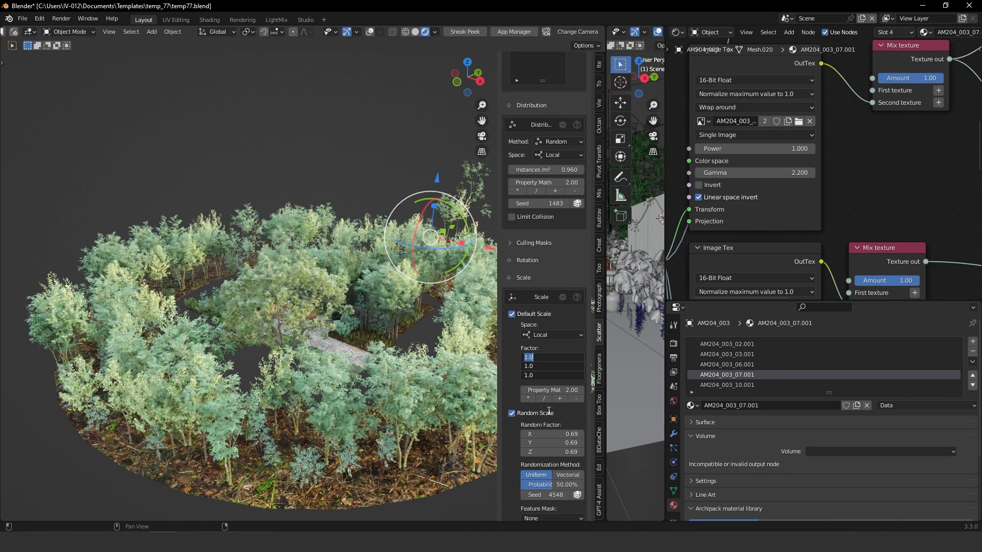
type("1.3")
key("Return")
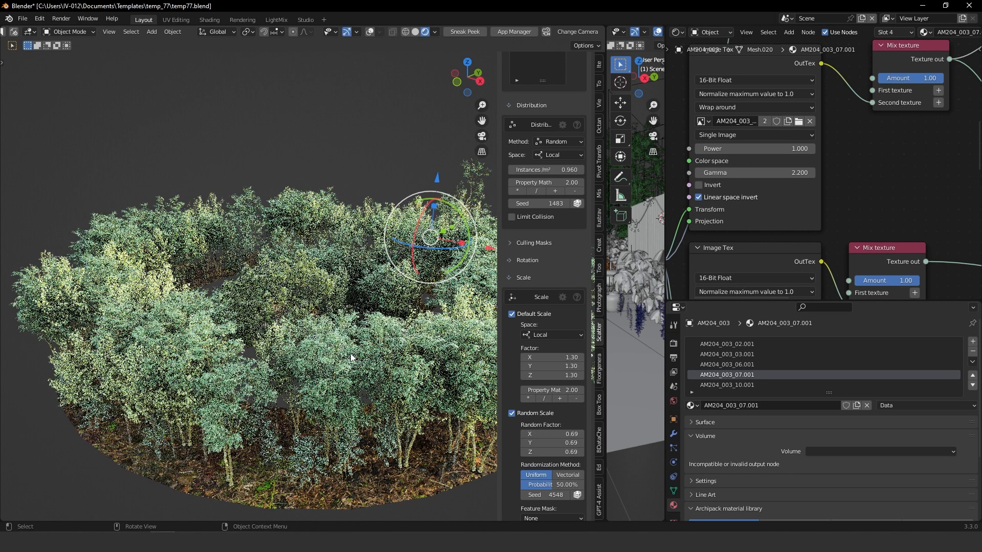
key("ctrl+b")
left_click_drag(366, 357, 223, 166)
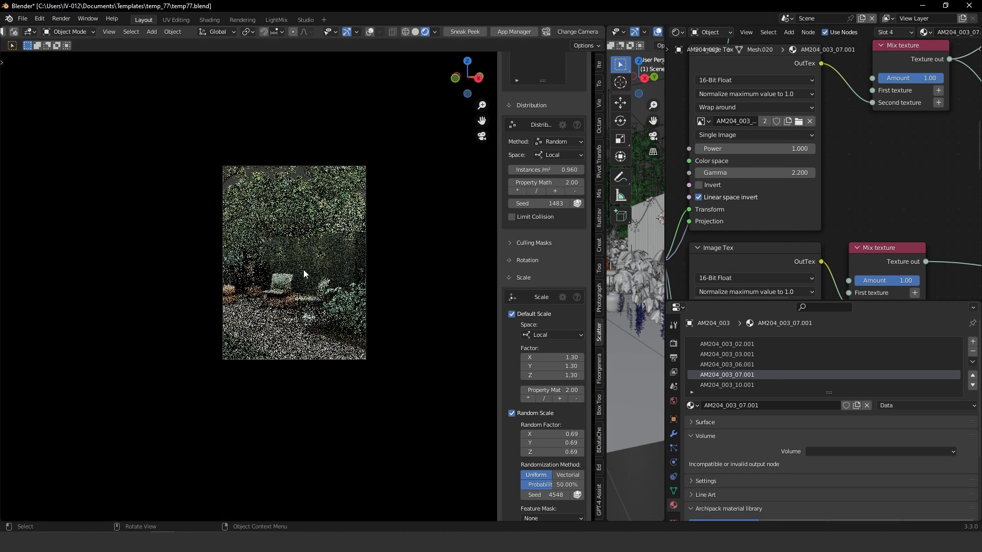
middle_click_drag(250, 240, 299, 192, "ctrl")
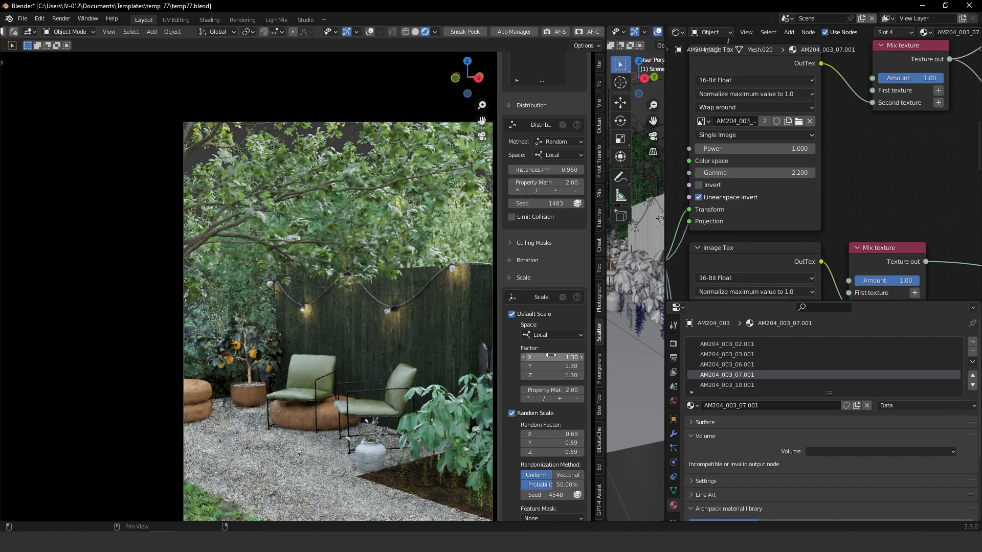
Step: Set the scattered trees' default scale factor to 1.00 on X, Y and Z for comparison in the camera view
left_click_drag(557, 381, 556, 382)
type("1")
key("Return")
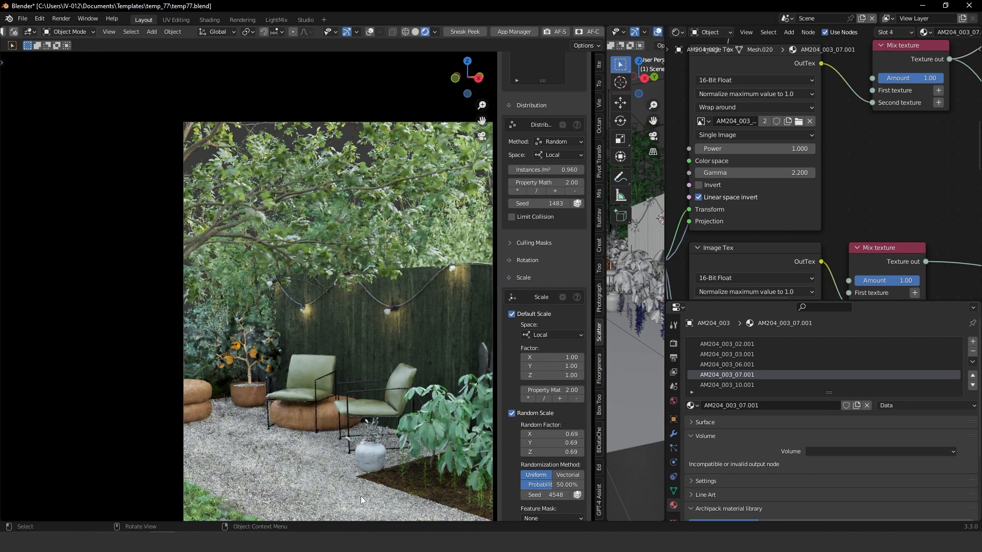
middle_click_drag(338, 319, 278, 306, "shift")
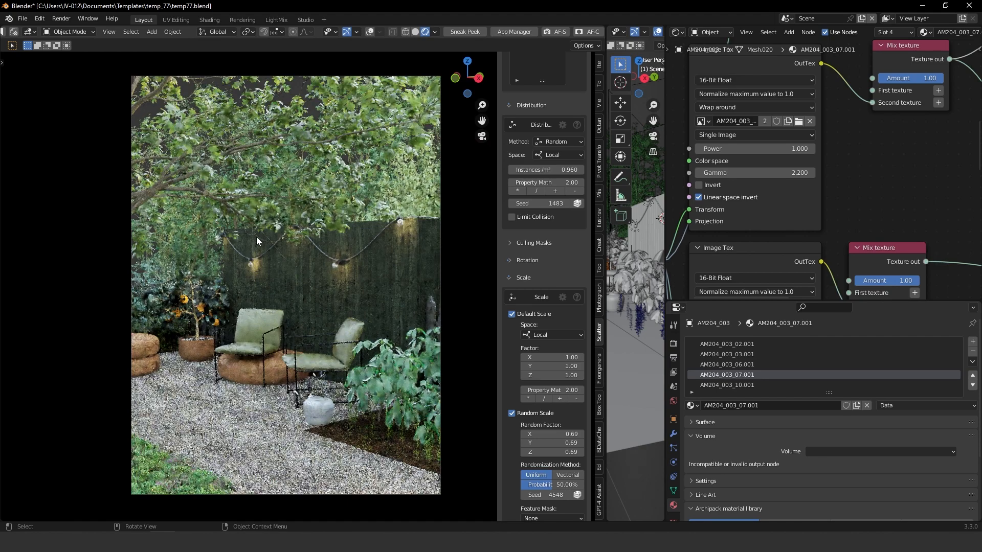
Step: Set the scattered trees' default scale factor to 1.50 on X, Y and Z
left_click_drag(552, 358, 551, 394)
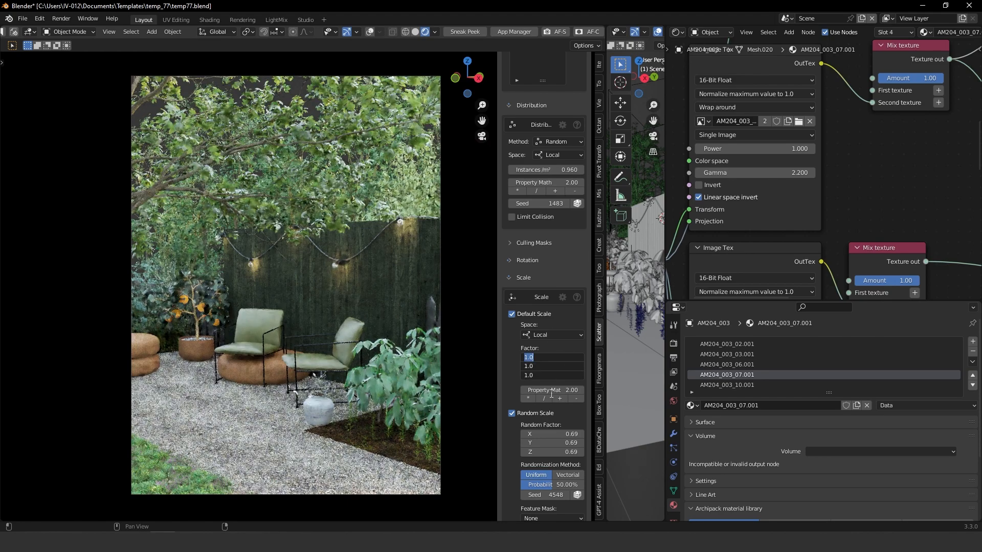
type(".15")
key("BackSpace")
key("BackSpace")
key("BackSpace")
type("1.5")
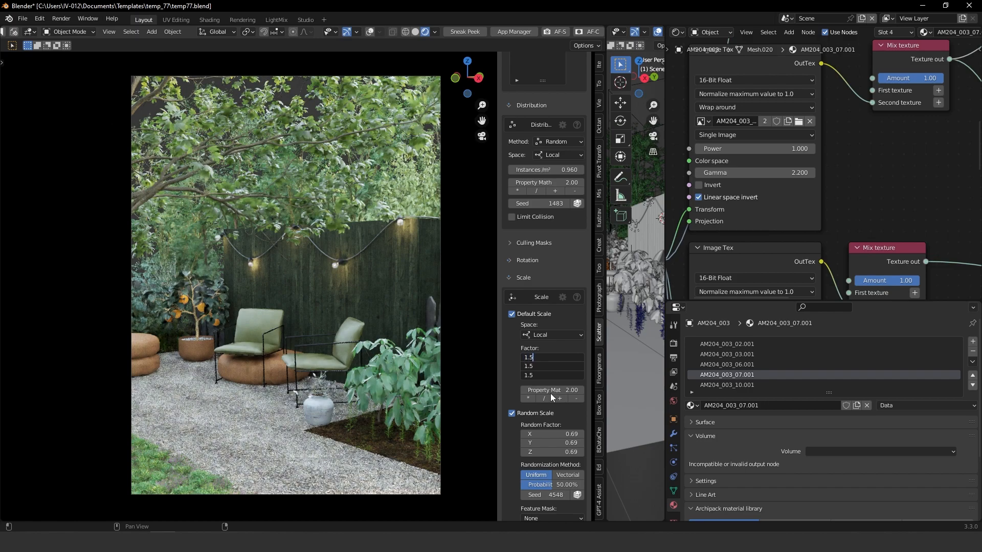
key("Return")
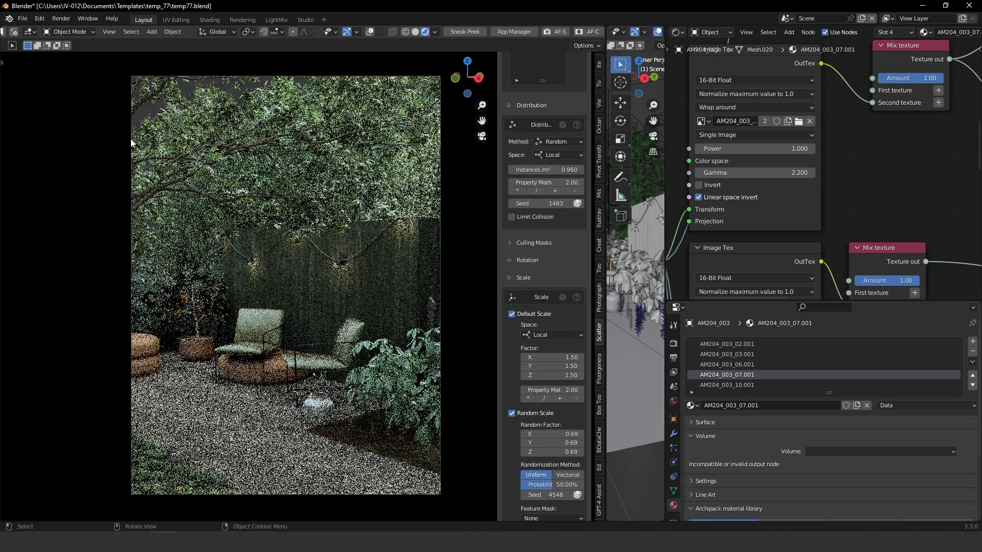
Step: Set the scattered trees' default scale factor to 2.00 on all axes and check the ring from above and through the camera
left_click_drag(554, 361, 550, 383)
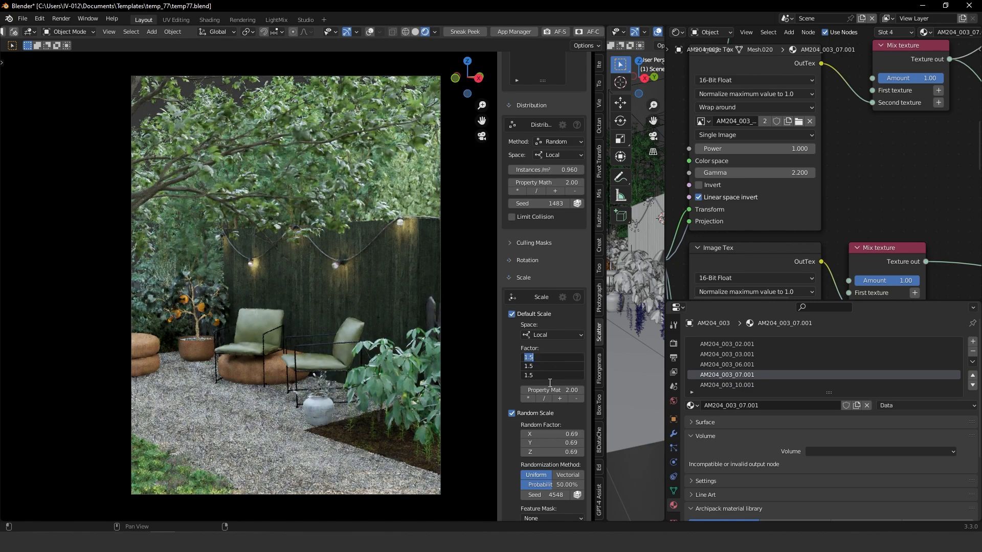
type("2")
key("Return")
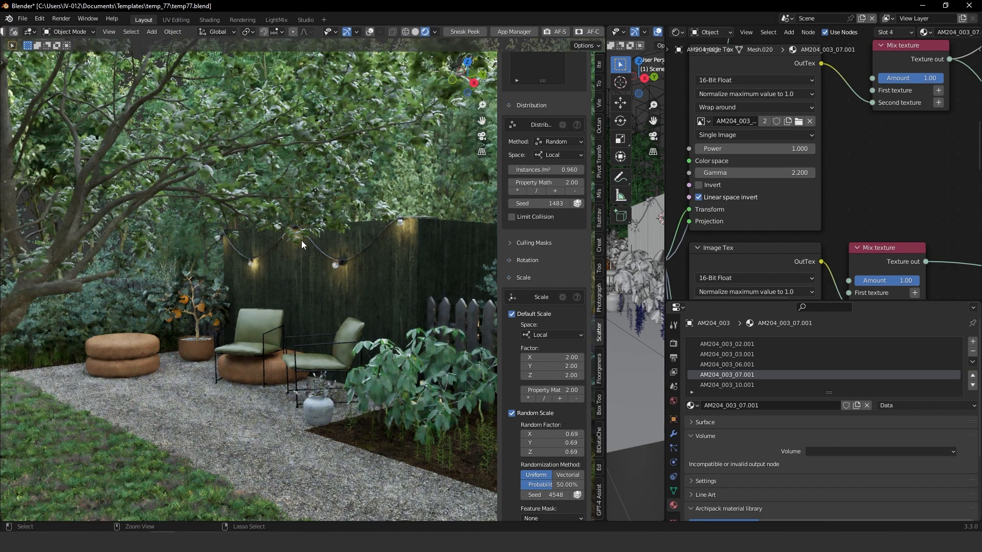
scroll(302, 242, "down", 3)
middle_click_drag(302, 241, 302, 360)
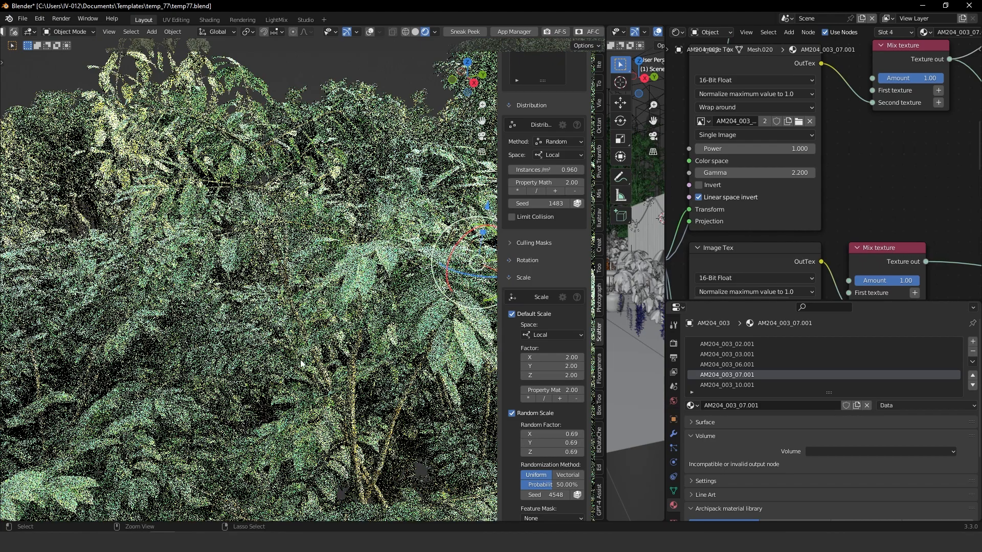
scroll(302, 361, "down", 6)
middle_click_drag(264, 322, 310, 361)
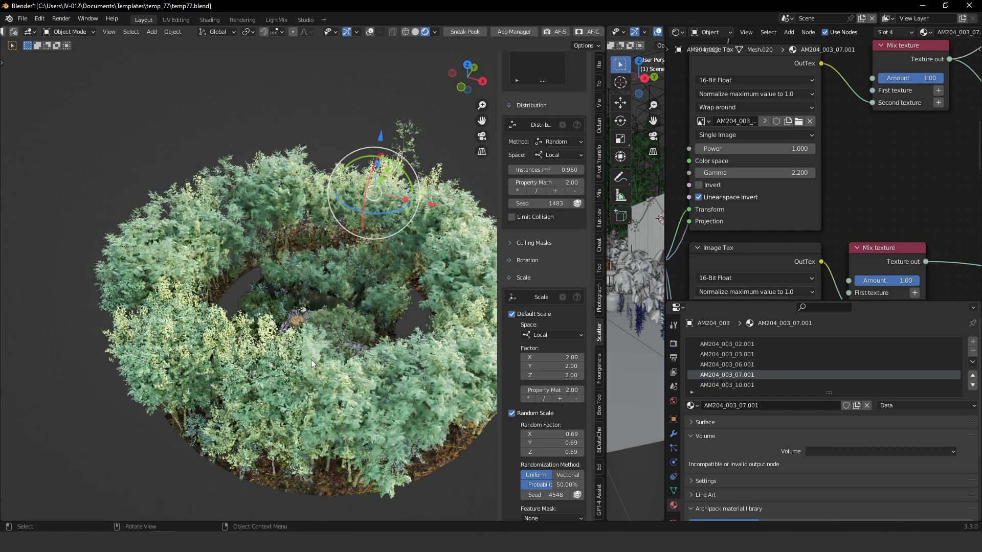
key("KP_0")
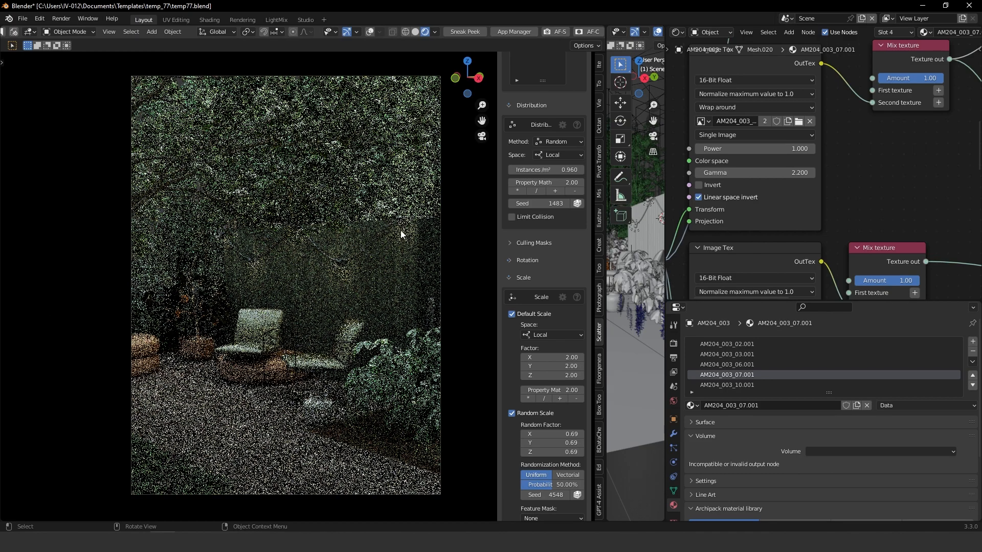
Step: Raise the Octane camera imager's exposure to 12.80
key("n")
key("n")
scroll(554, 128, "up", 18)
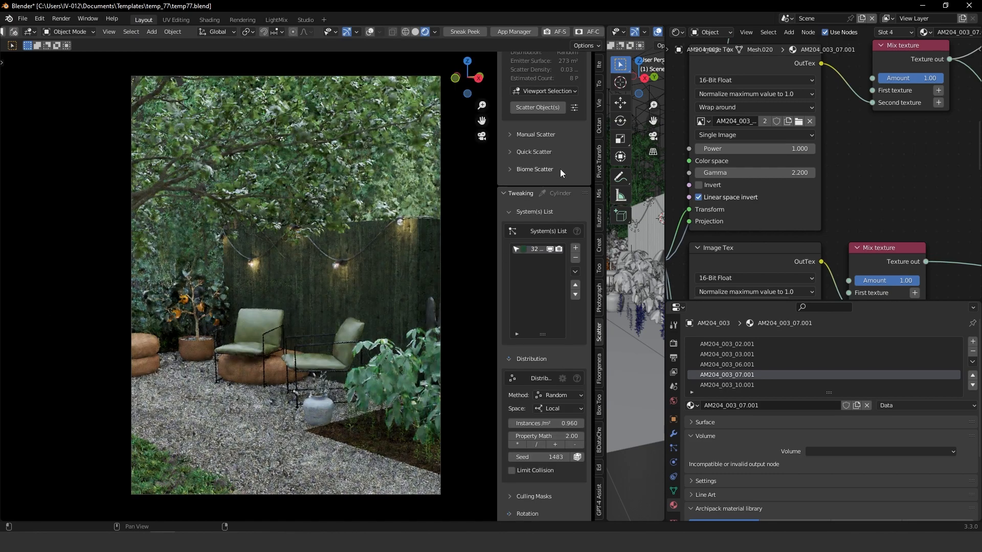
left_click(601, 128)
left_click(535, 61)
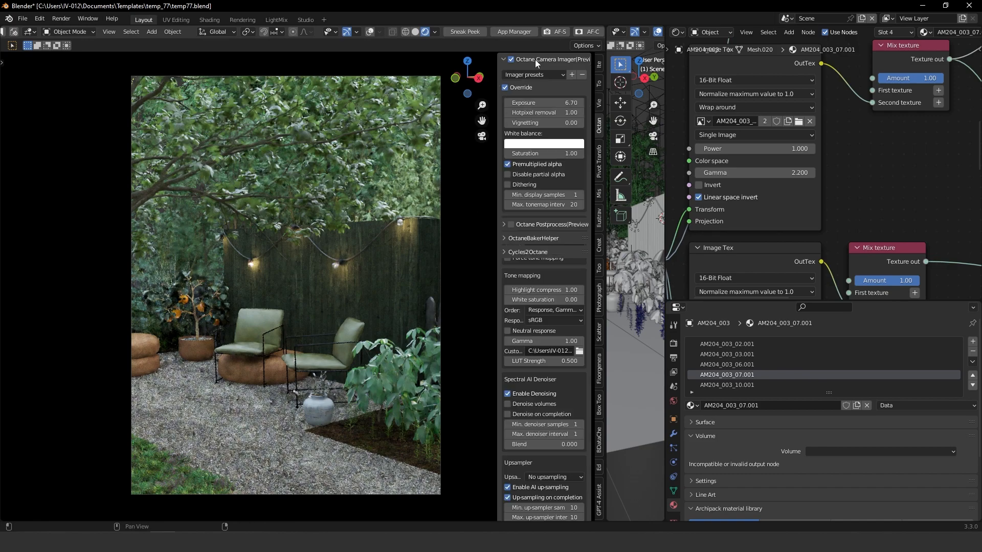
left_click_drag(528, 106, 567, 102)
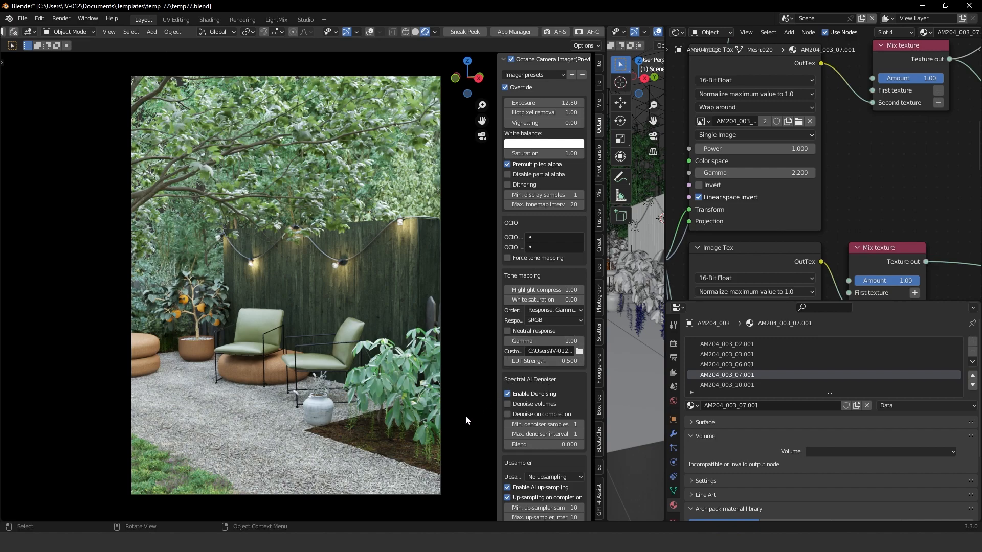
Step: Set the custom LUT strength in the Octane tone mapping settings to 1.000
left_click(540, 362)
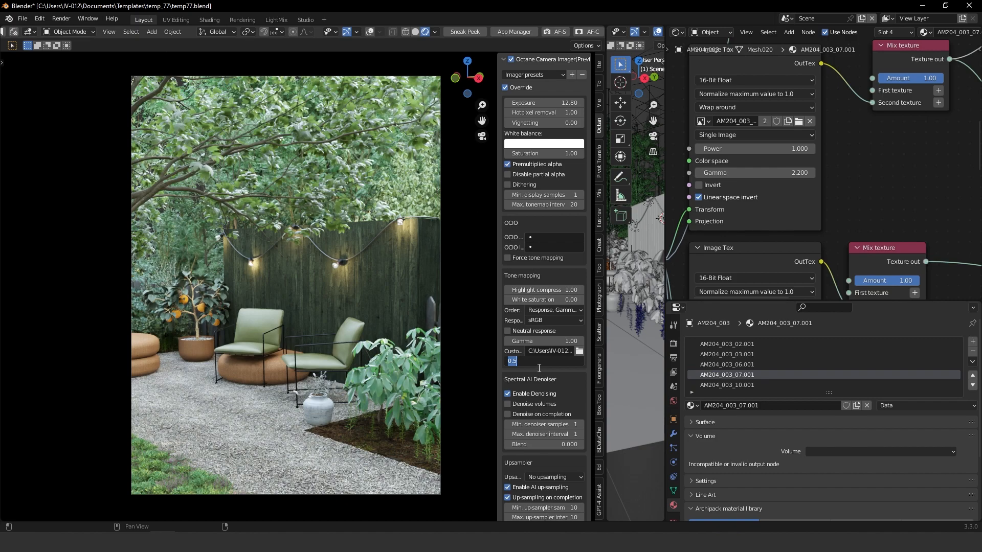
type("1")
key("Return")
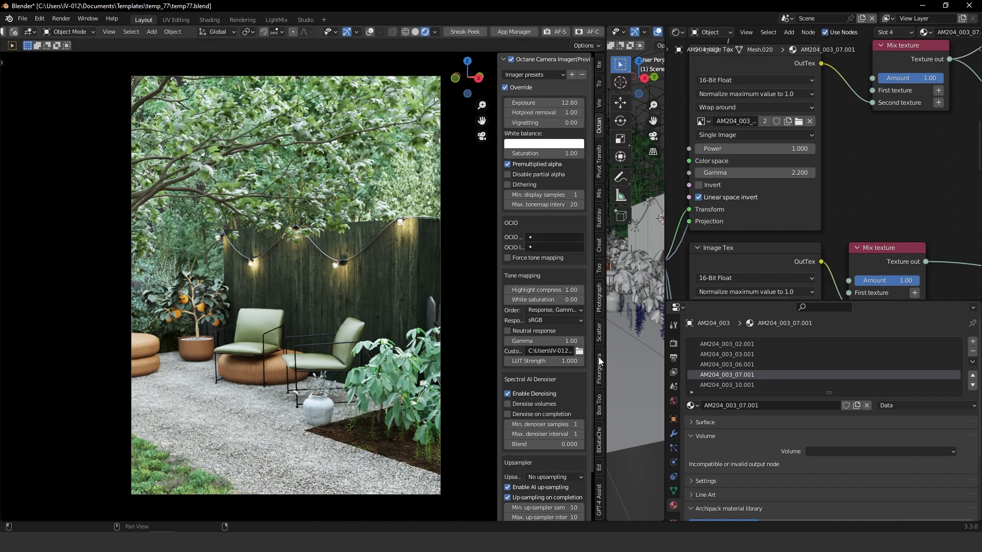
Step: Set the Octane camera imager's exposure to 7.00
left_click(598, 332)
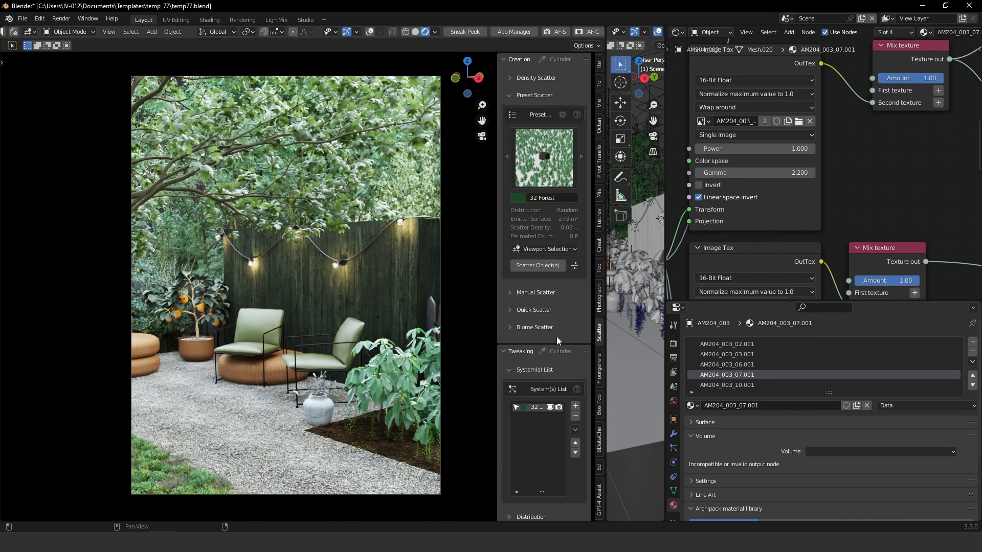
left_click(599, 126)
left_click(542, 103)
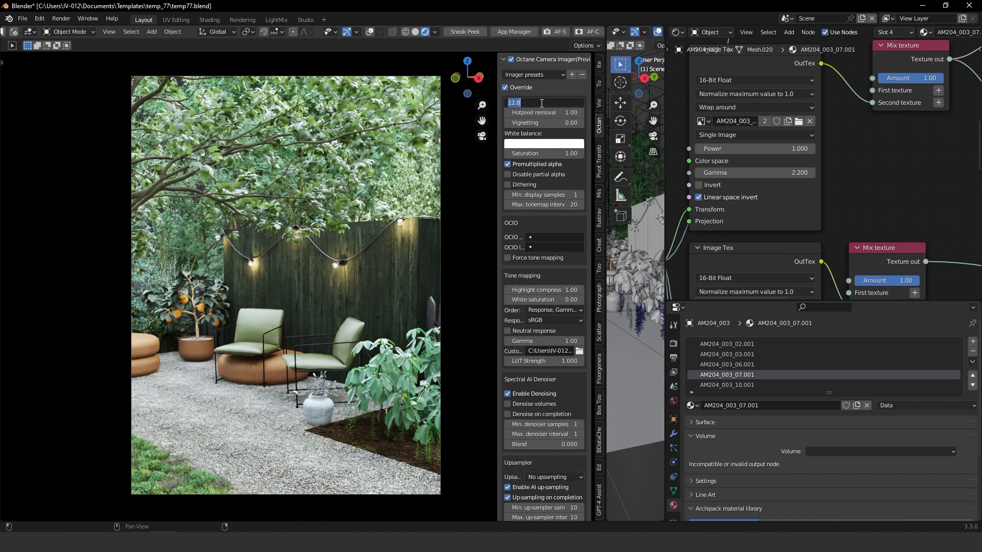
type("7")
key("Return")
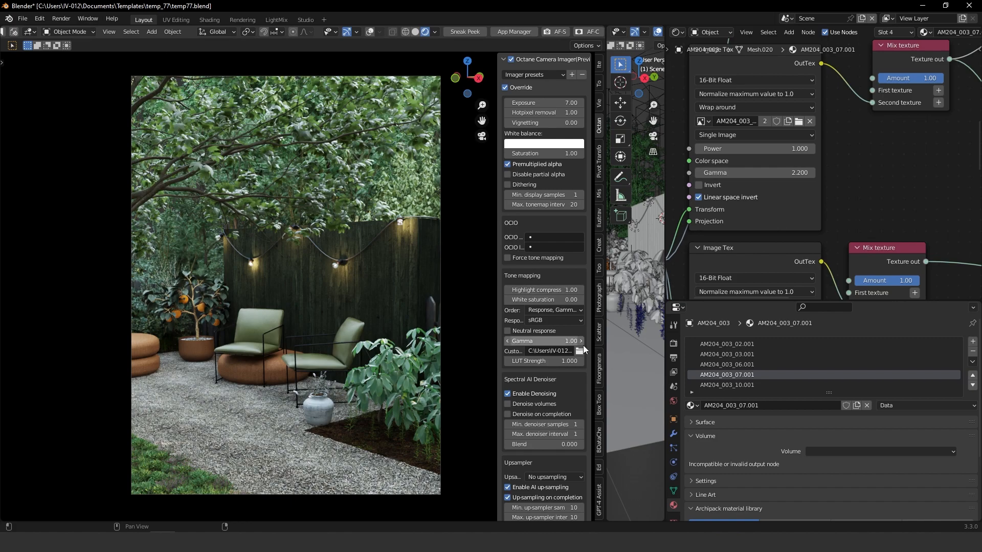
Step: Display the environment's node tree and set the second rotation value of its 3D Transform node to 300
middle_click_drag(776, 104, 817, 116)
left_click(711, 34)
left_click(719, 75)
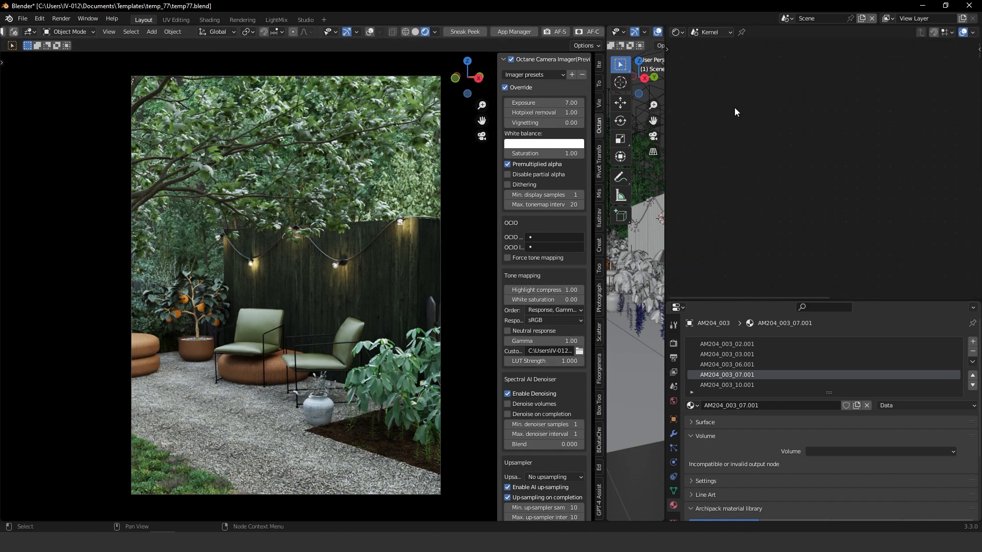
key("Home")
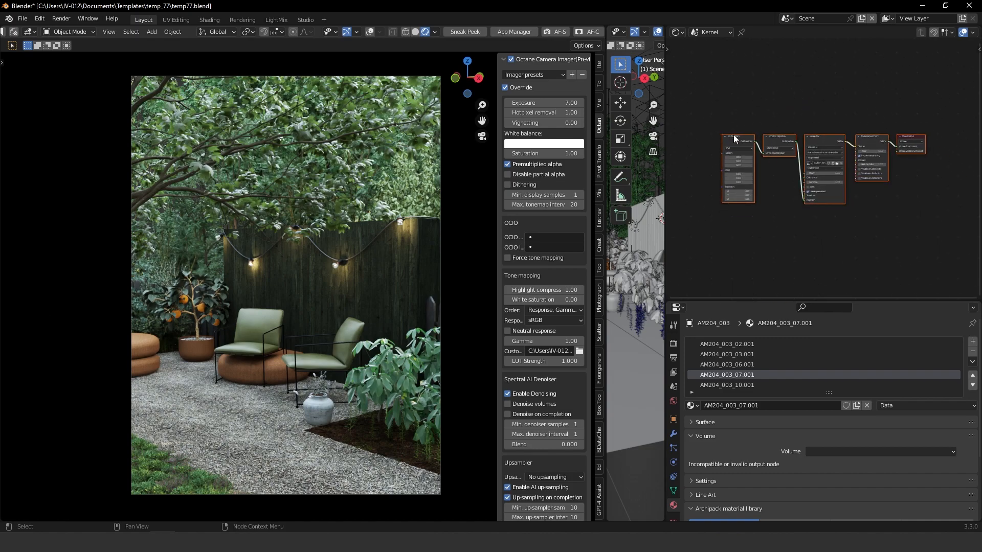
scroll(748, 129, "up", 5)
middle_click_drag(765, 139, 853, 181)
middle_click_drag(770, 214, 846, 189)
scroll(814, 165, "up", 6)
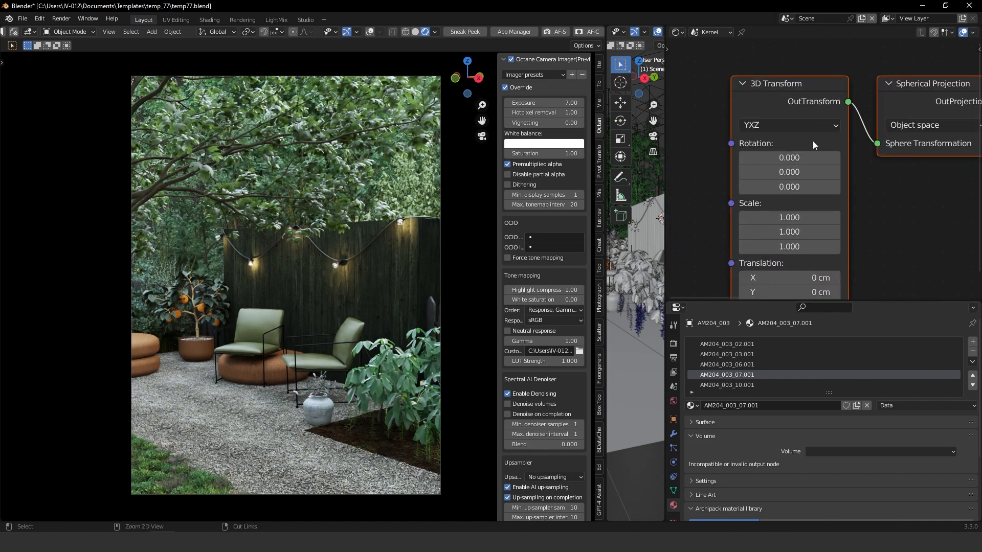
left_click(789, 172)
type("300")
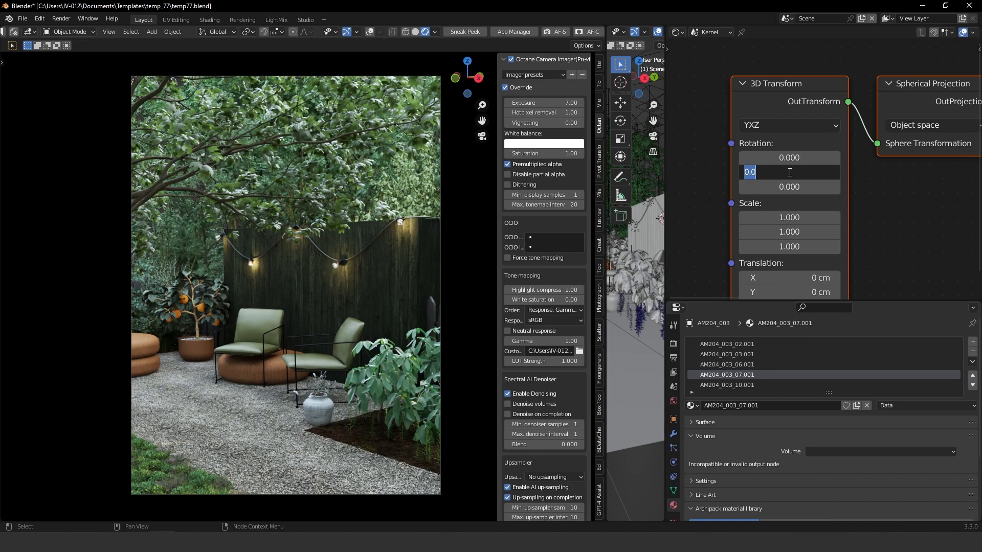
key("Return")
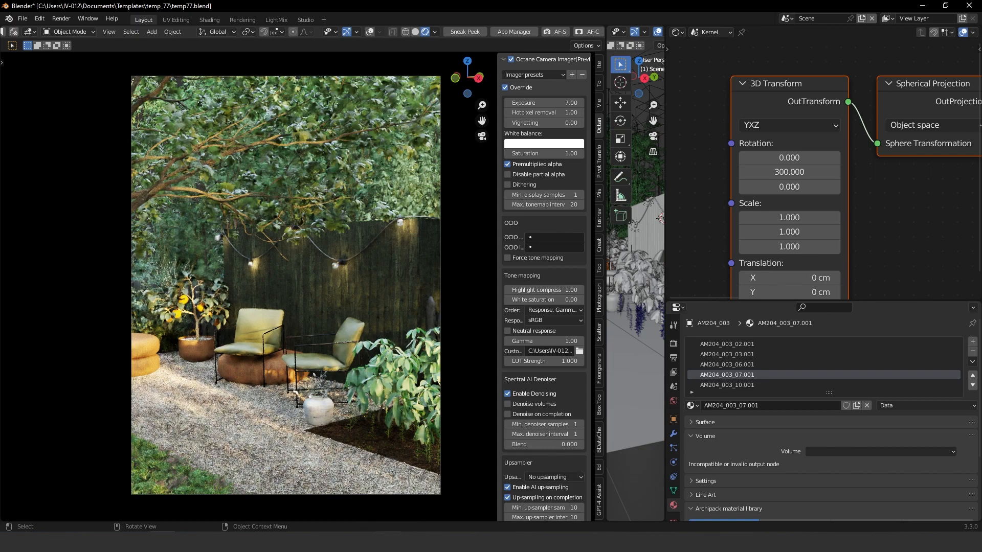
Step: Set the Octane camera imager's exposure to 8.00
left_click(543, 102)
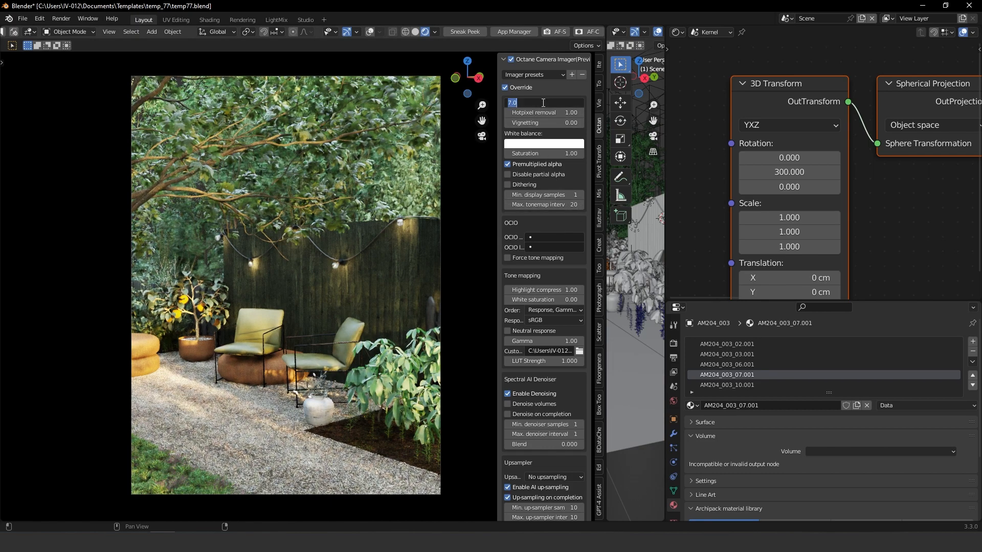
type("8")
key("Return")
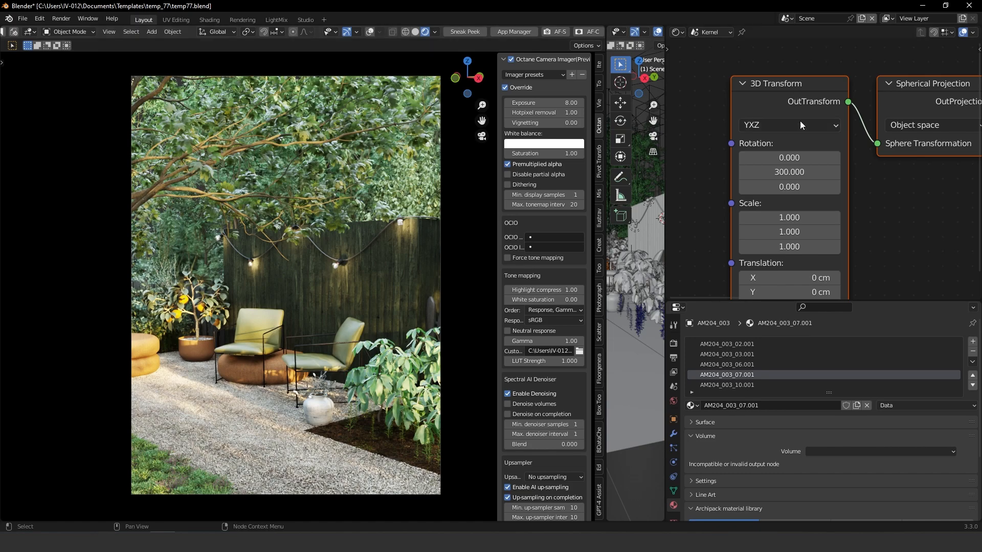
Step: Set the second rotation value of the environment's 3D Transform node to 320
left_click(785, 173)
type("320")
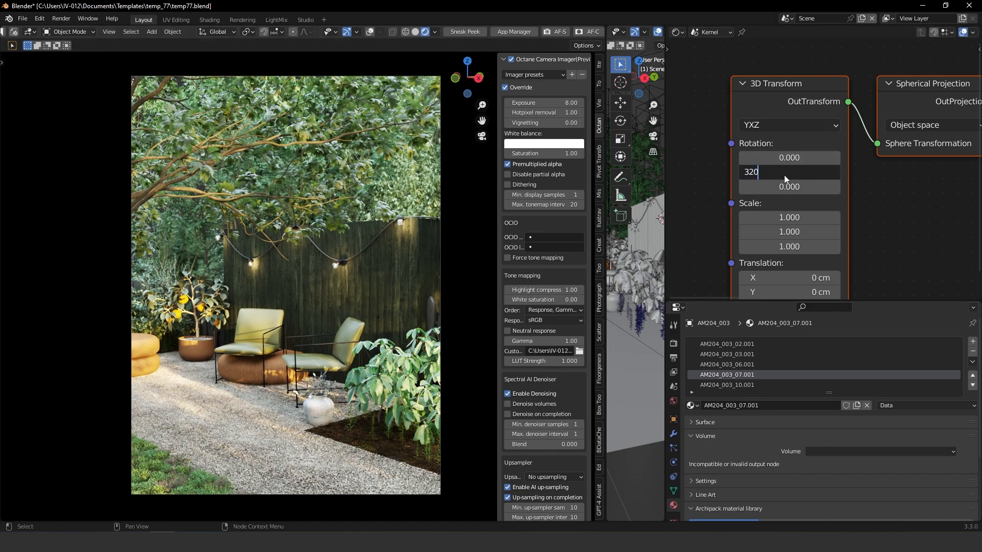
key("Return")
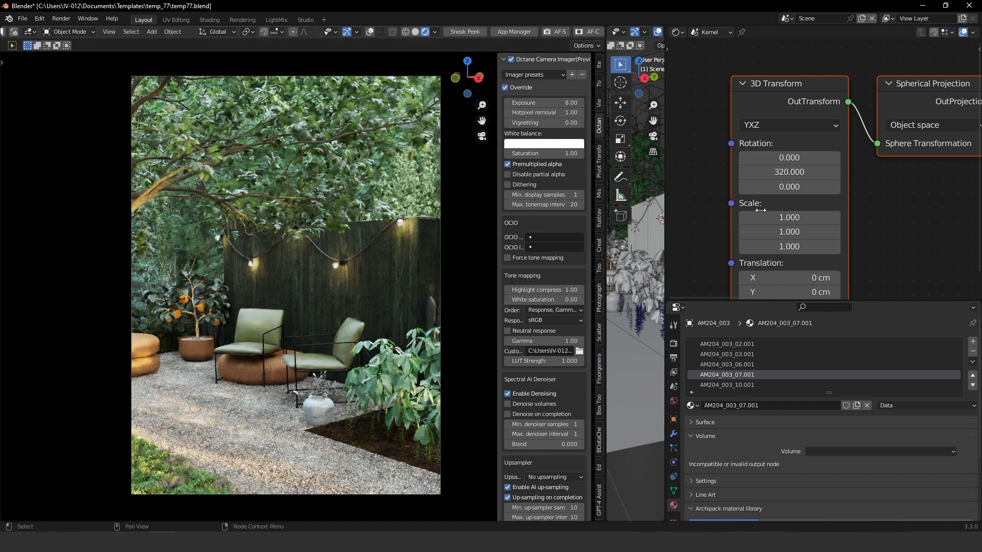
Step: Set the second rotation value of the environment's 3D Transform node to 280
left_click(791, 174)
type("280")
key("Return")
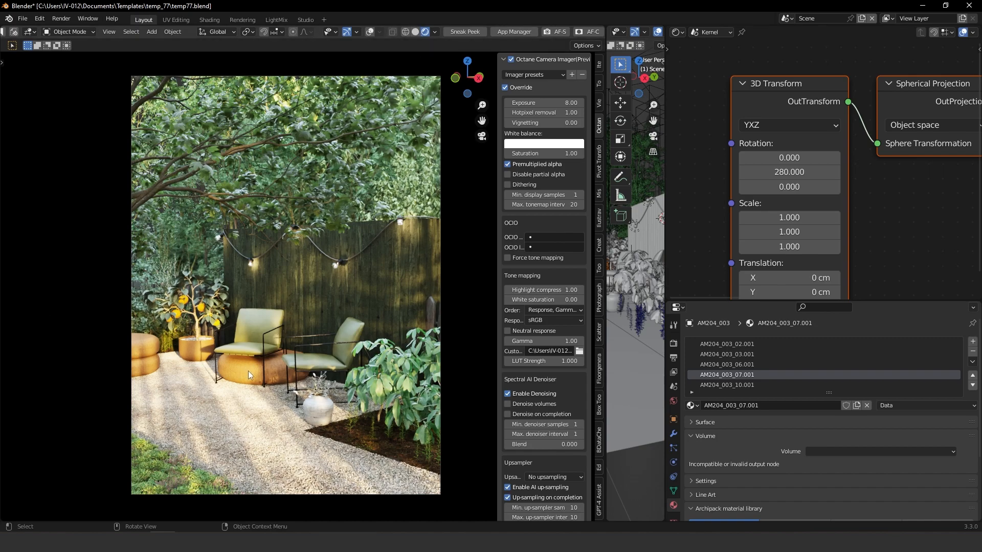
Step: Switch the viewport to solid shading to save temp77.blend, and return to the rendered preview
left_click(415, 32)
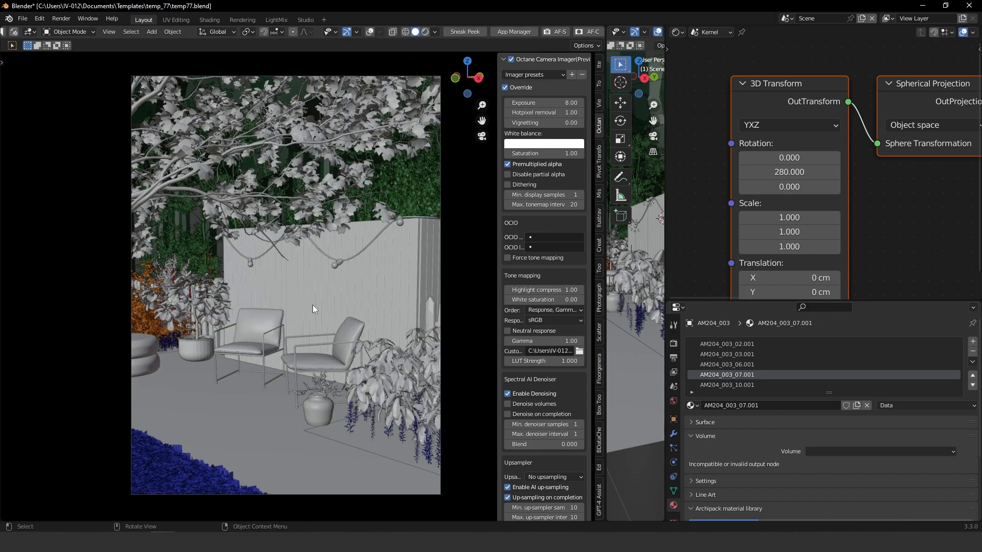
key("q")
left_click(231, 328)
key("q")
left_click(238, 353)
left_click(23, 18)
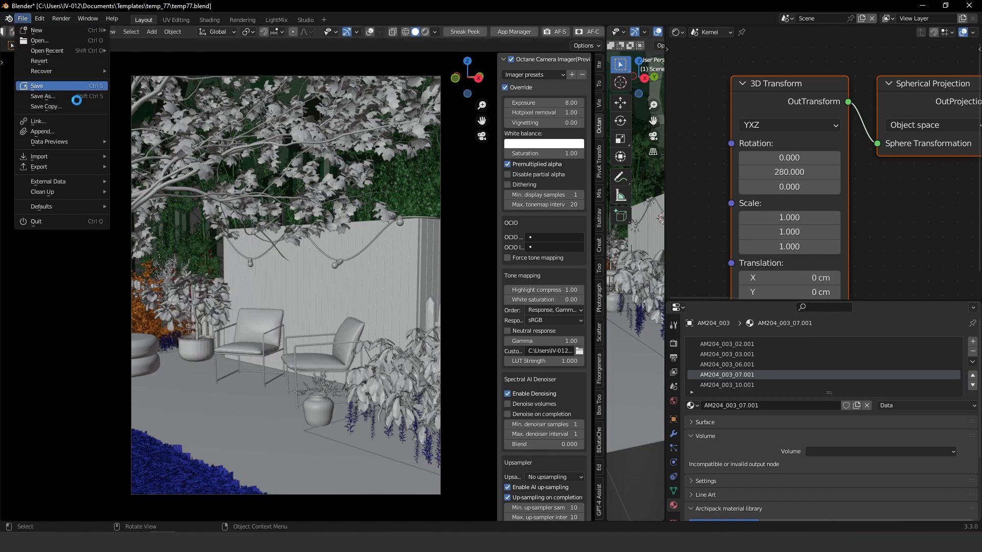
left_click(63, 90)
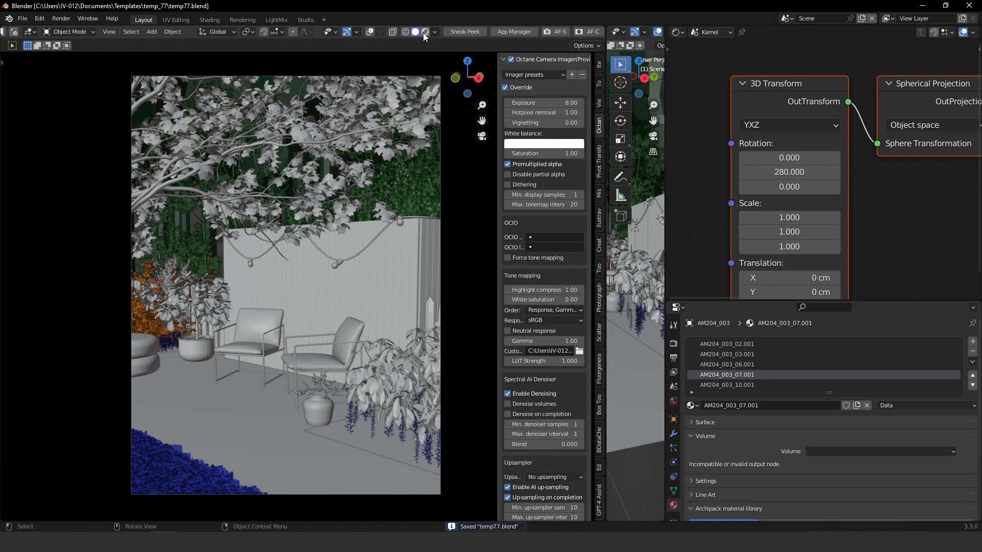
left_click(425, 33)
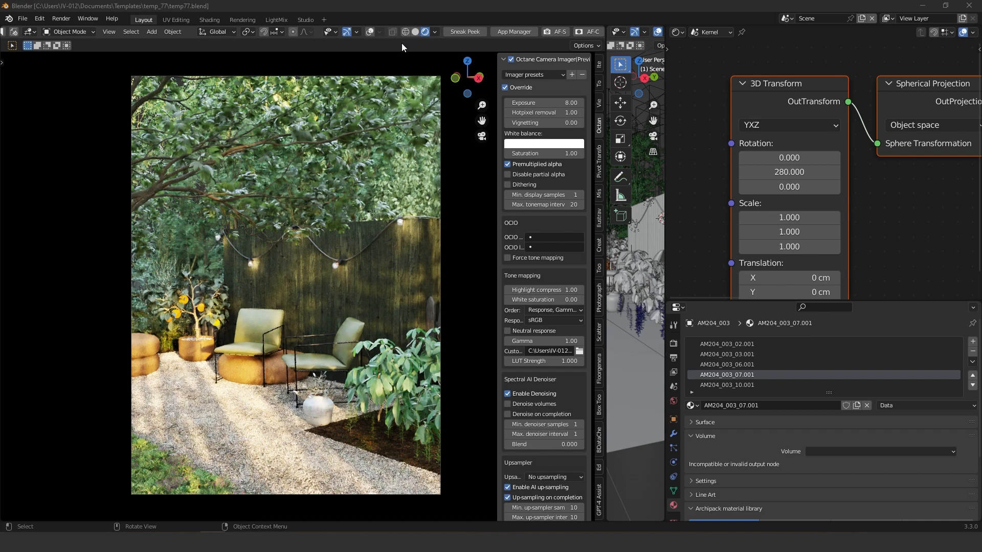
Step: Return the main viewport to solid shading and select the stacked round ottoman near the potted tree to view it up close
left_click(416, 32)
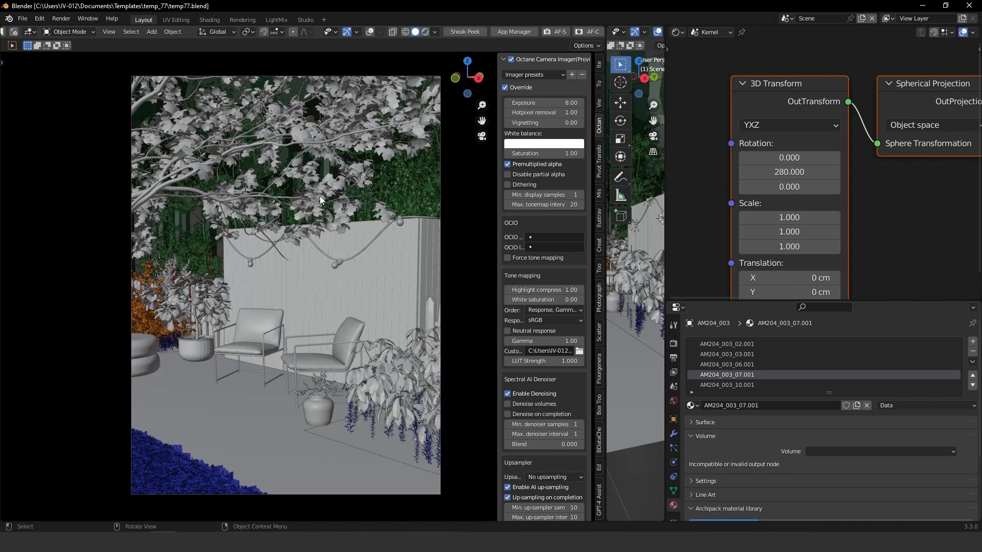
middle_click_drag(301, 351, 317, 345)
scroll(307, 345, "down", 6)
scroll(259, 259, "up", 7)
middle_click_drag(258, 259, 293, 271)
left_click(232, 315)
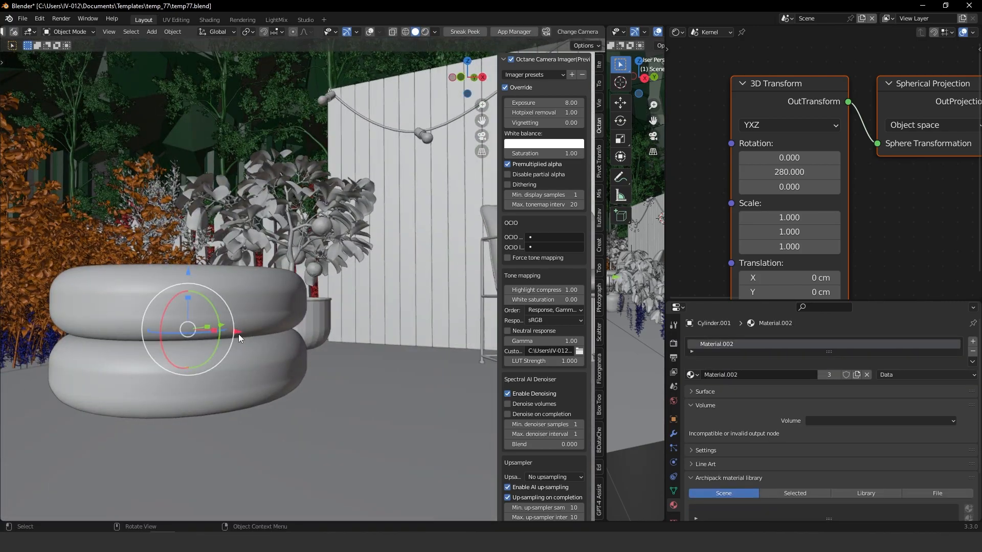
middle_click_drag(238, 333, 247, 405, "ctrl")
middle_click_drag(290, 345, 256, 342)
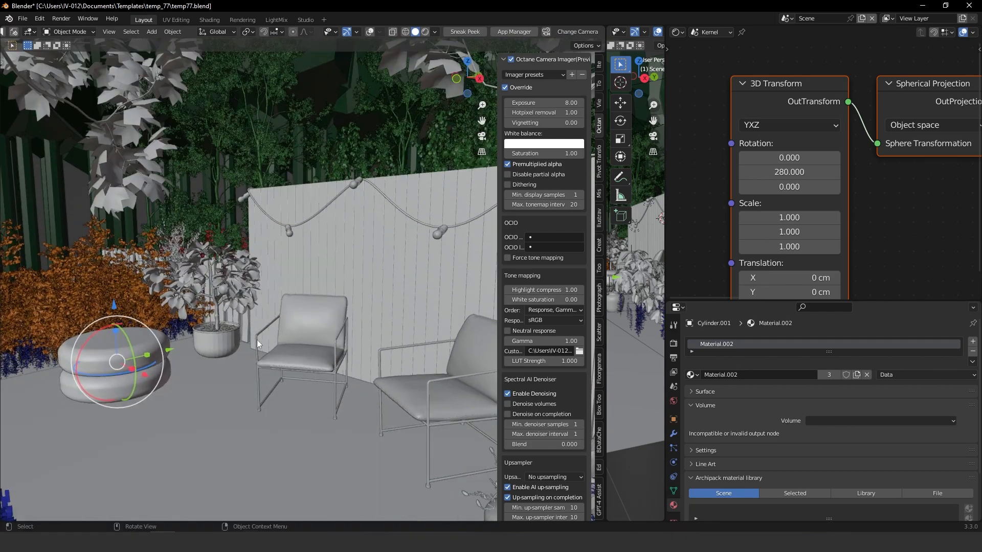
Step: Select the pot of the small tree beside the fence and save temp77.blend
key("q")
left_click(216, 341)
left_click(216, 340)
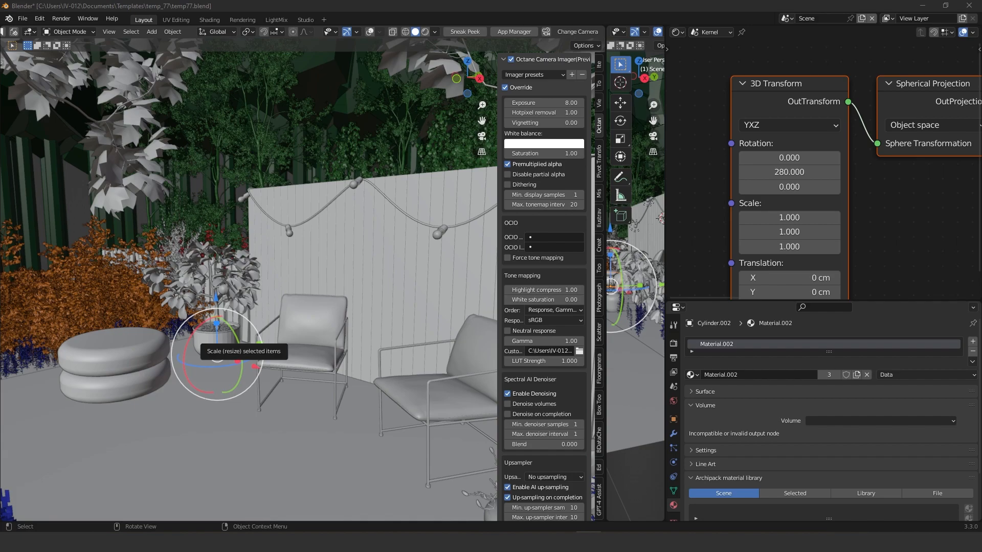
left_click(23, 19)
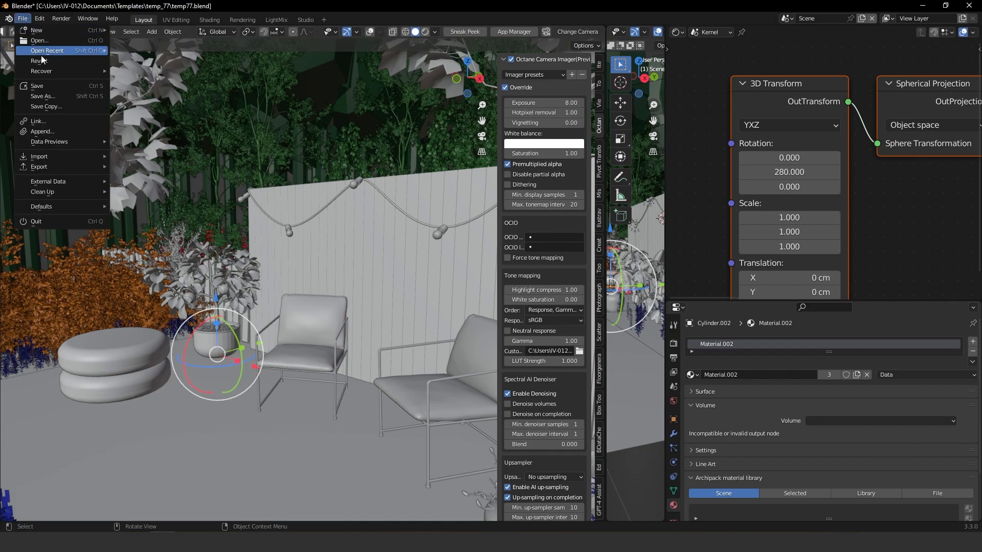
left_click(38, 86)
left_click(23, 19)
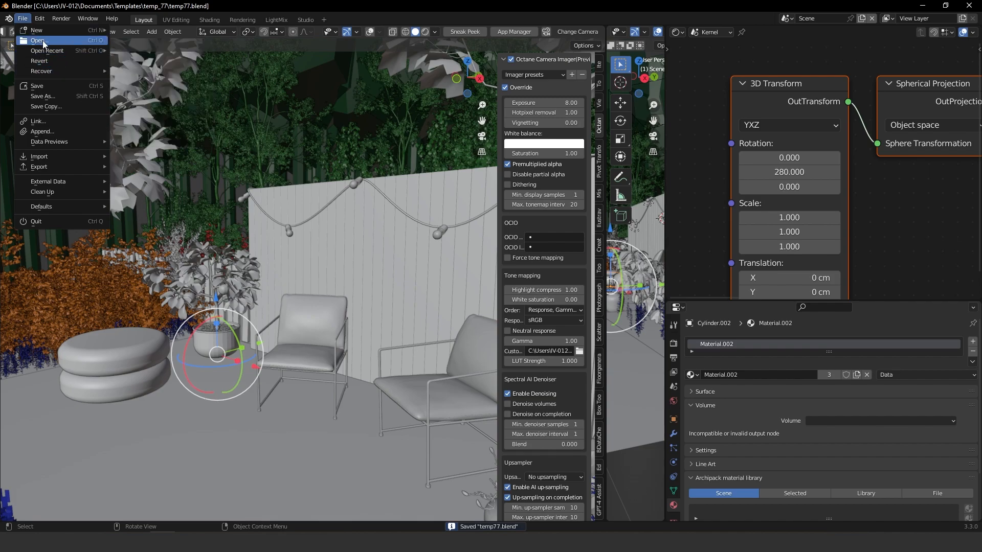
mouse_move(40, 32)
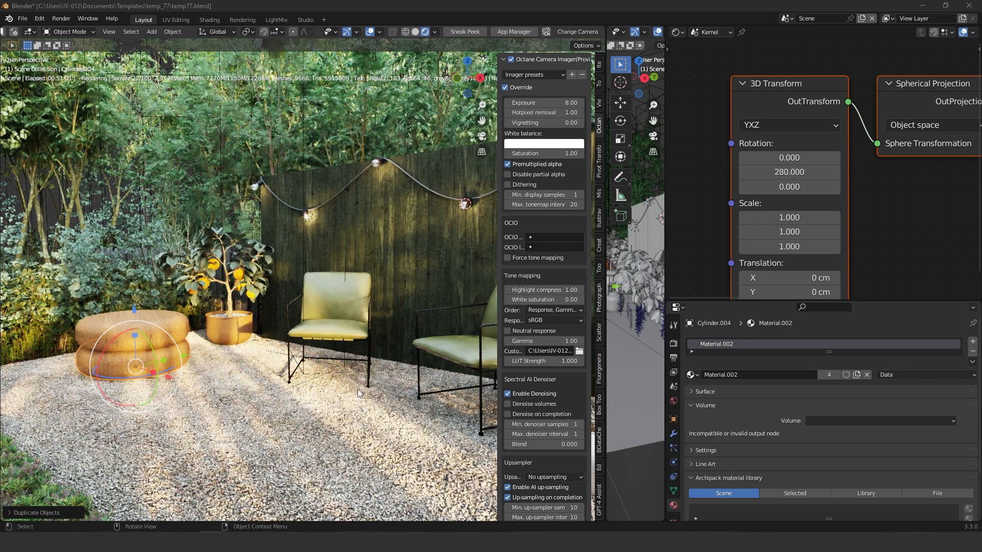
Step: Hide the viewport overlays and the sidebar, and look through the scene camera
left_click(369, 33)
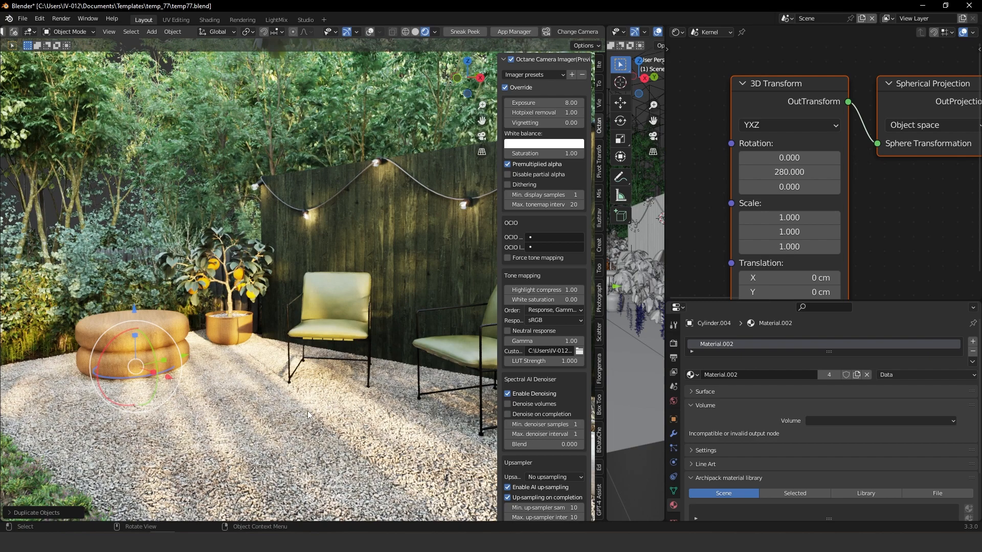
key("n")
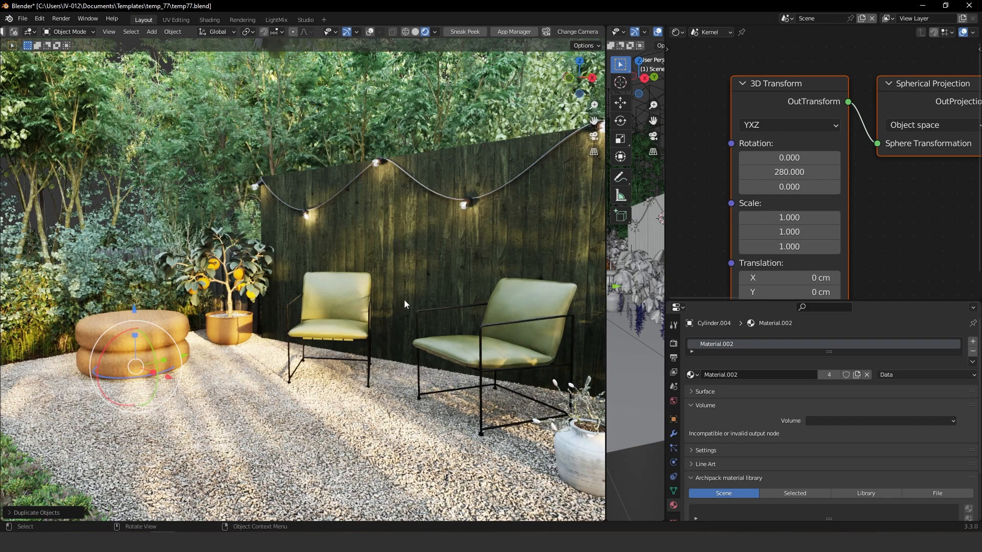
key("KP_0")
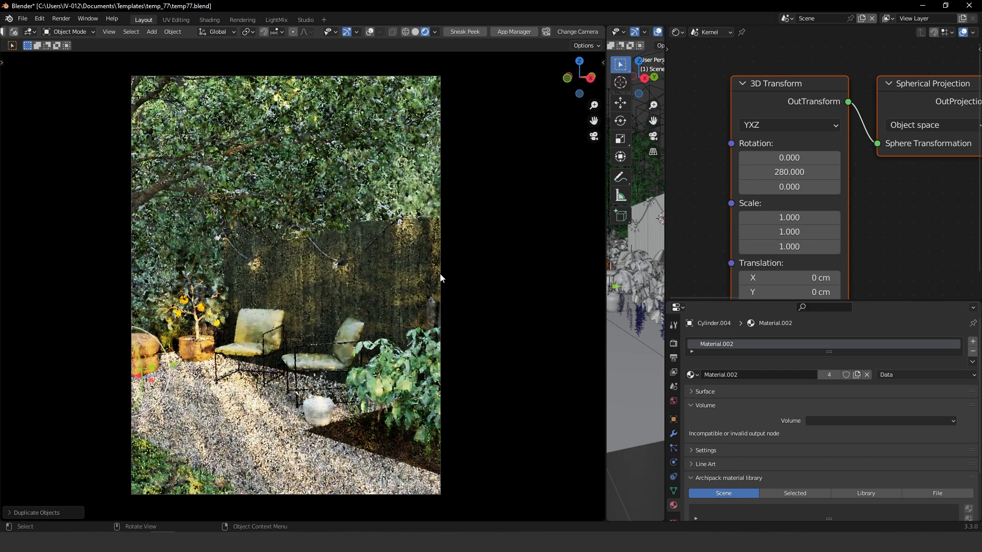
Step: Show the viewport overlays, enlarge the properties editor, and select the camera Cam1 to display its settings
left_click(440, 286)
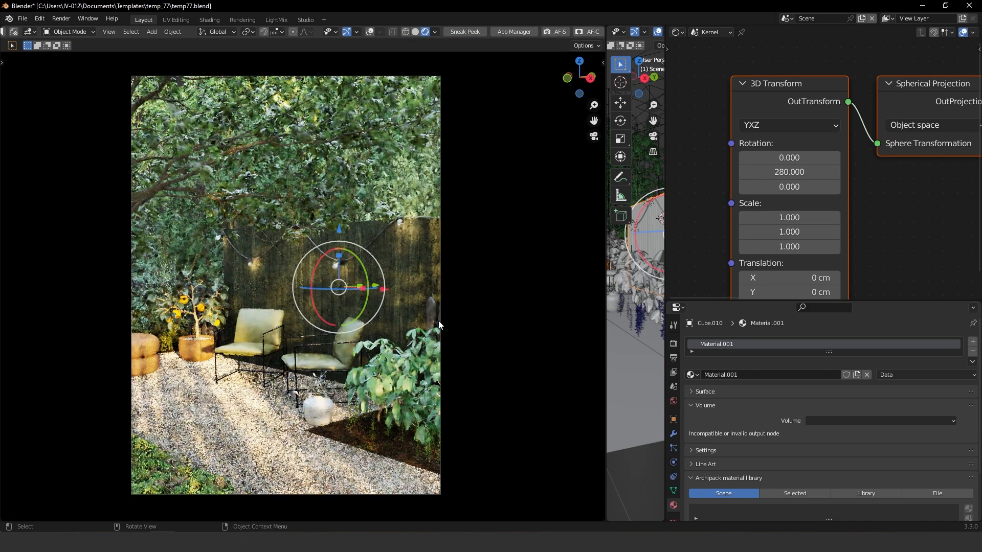
left_click(369, 32)
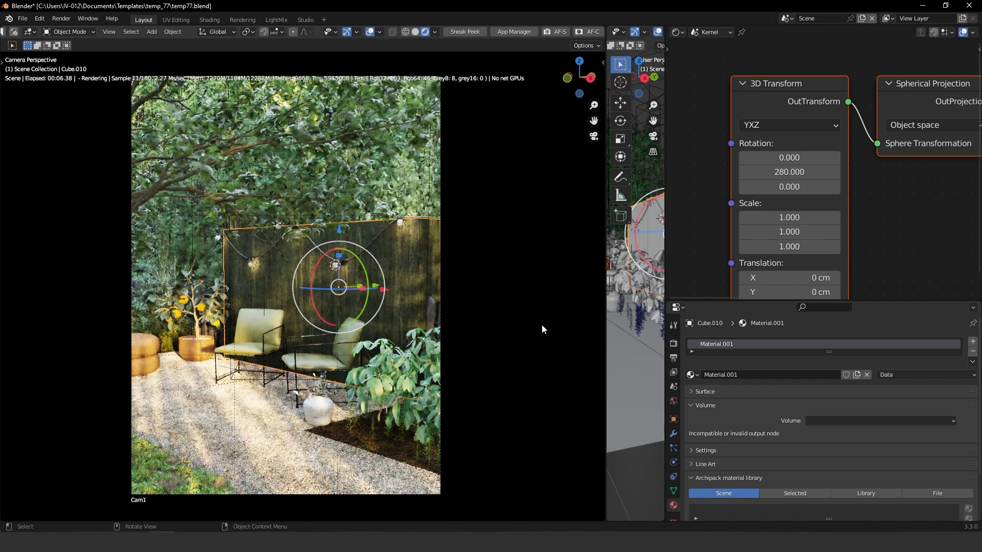
left_click_drag(692, 300, 691, 261)
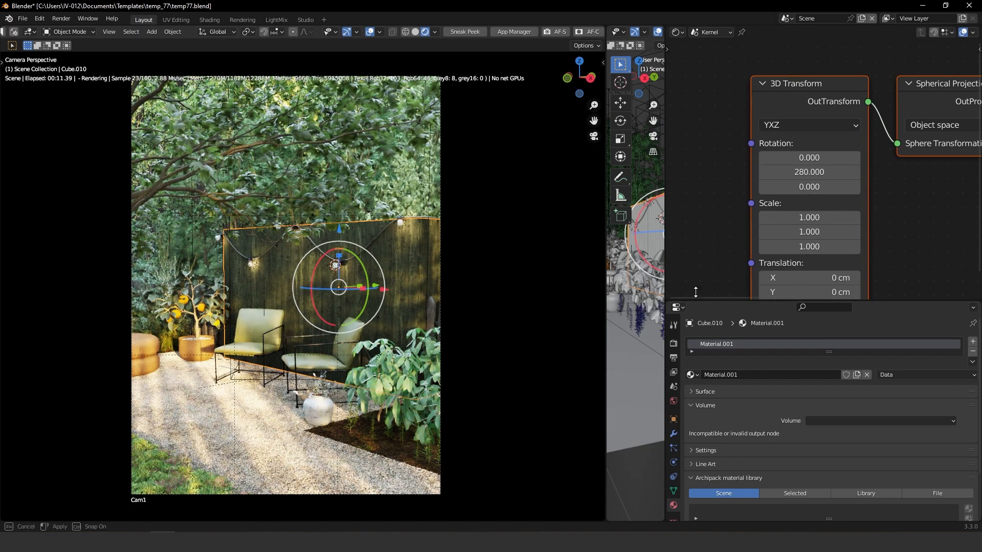
left_click_drag(697, 300, 696, 170)
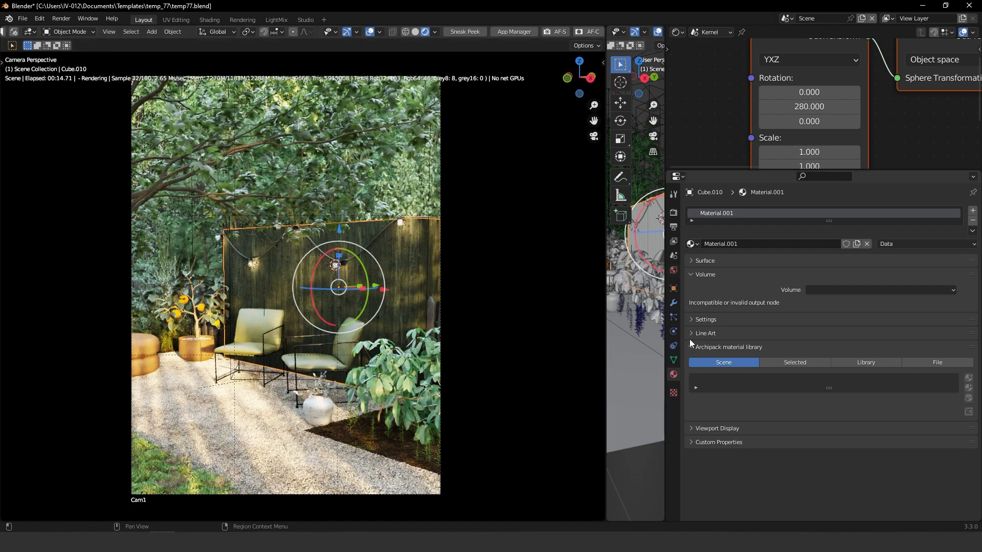
left_click(440, 280)
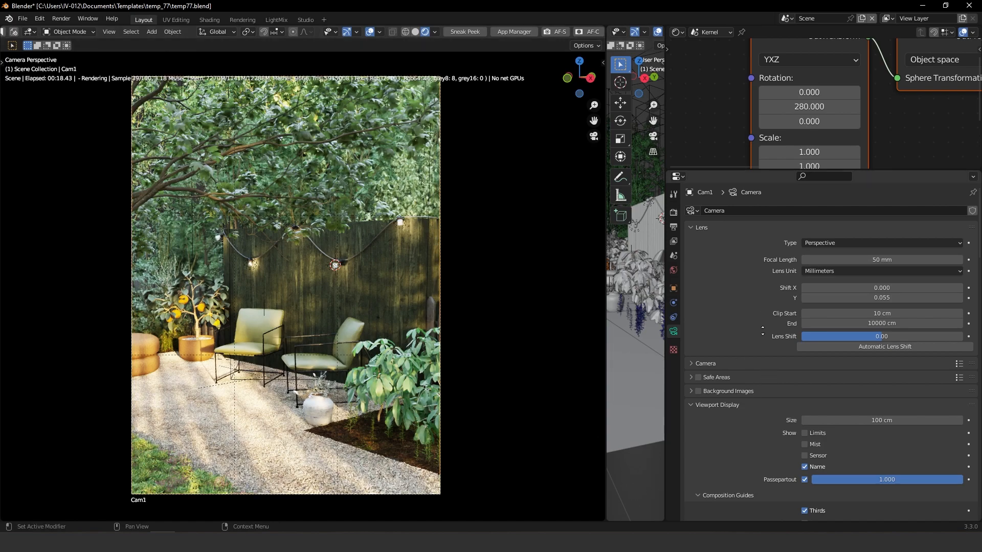
Step: Set Cam1's depth-of-field aperture to 1.00 and pick the rear chair's iron_base as its focus object
scroll(756, 317, "down", 3)
scroll(756, 317, "down", 5)
scroll(754, 339, "down", 8)
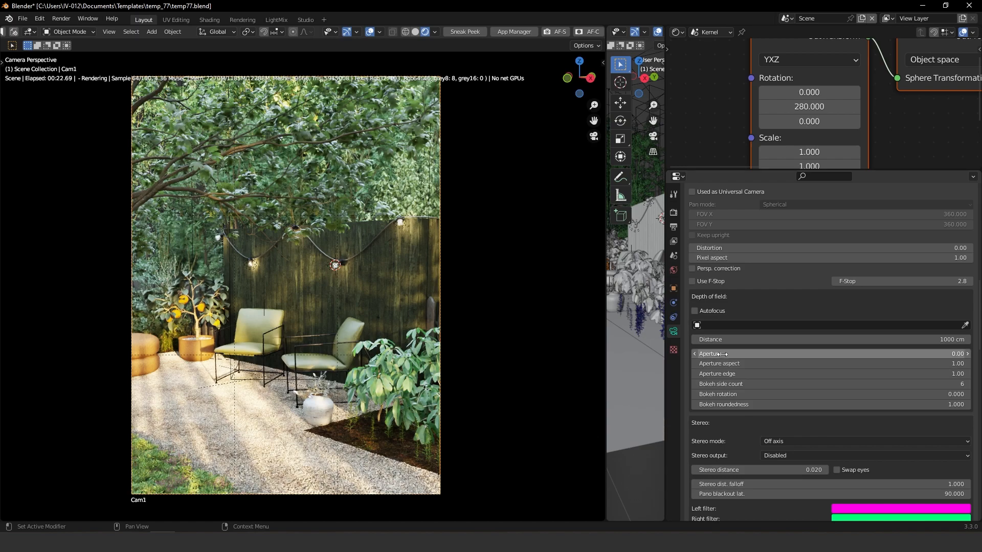
left_click(714, 353)
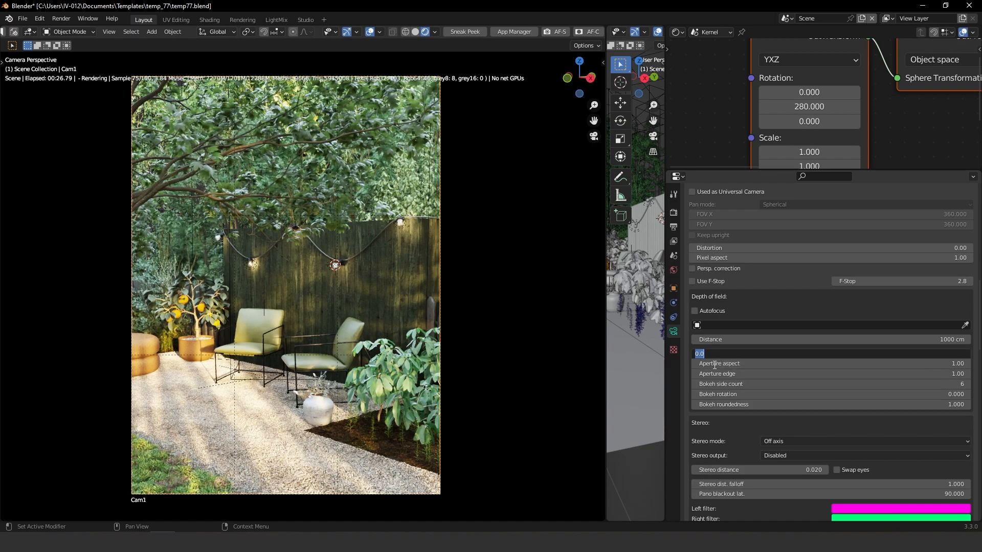
type("0")
key("BackSpace")
key("BackSpace")
type("1")
key("Return")
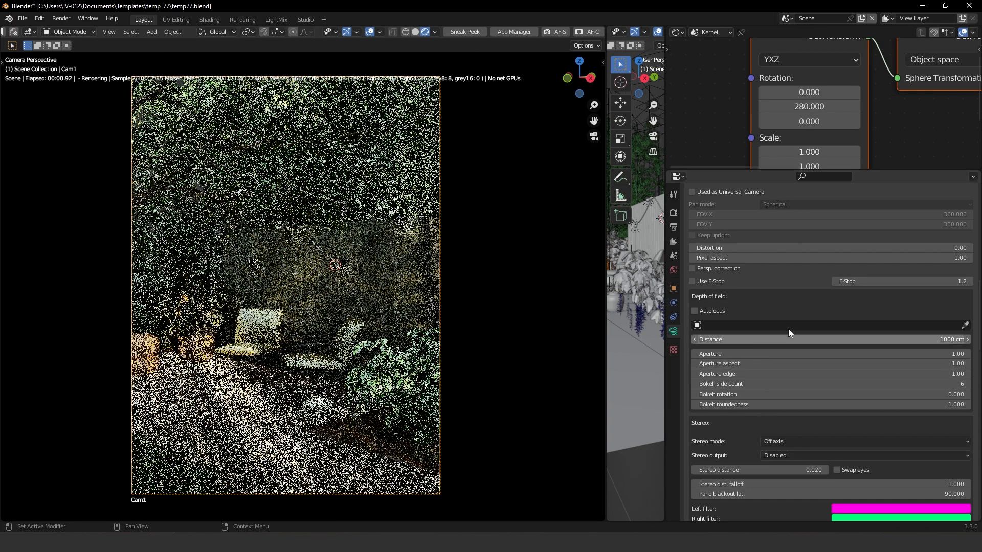
left_click(965, 325)
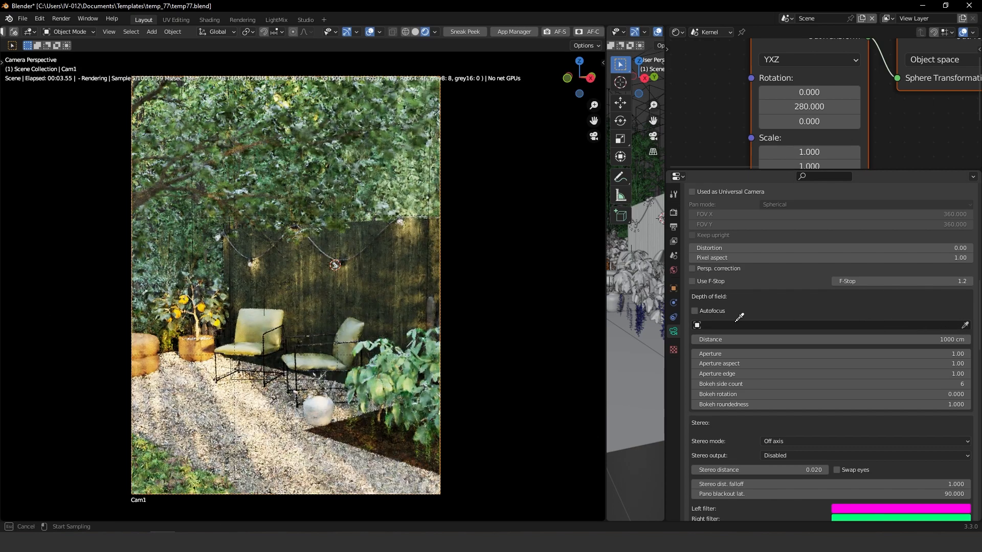
left_click(253, 325)
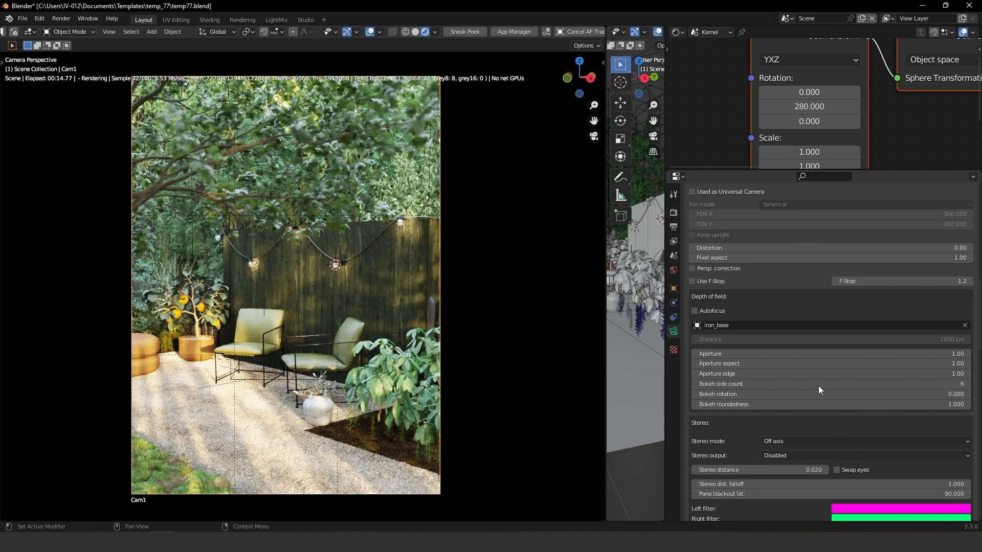
Step: Set Cam1's depth-of-field aperture to 0.50
left_click(816, 354)
type("0.")
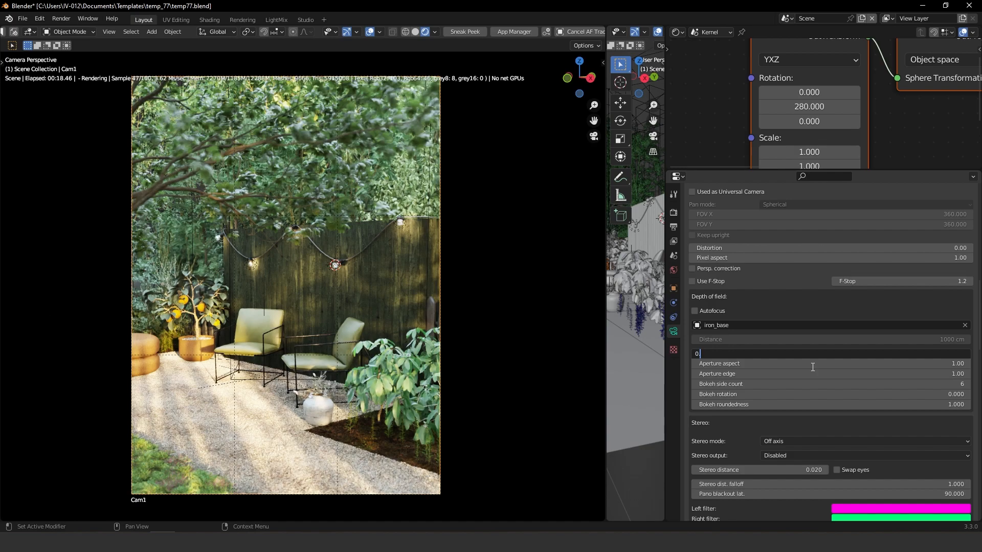
type("5")
key("Return")
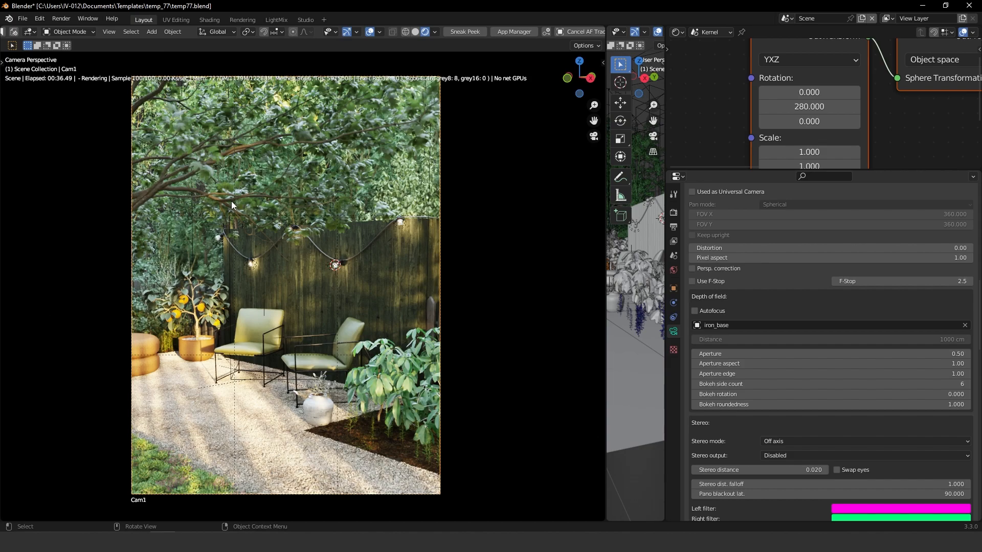
Step: Set the scene's output resolution percentage to 400%, leaving the X and Y pixel dimensions as they are
left_click(212, 532)
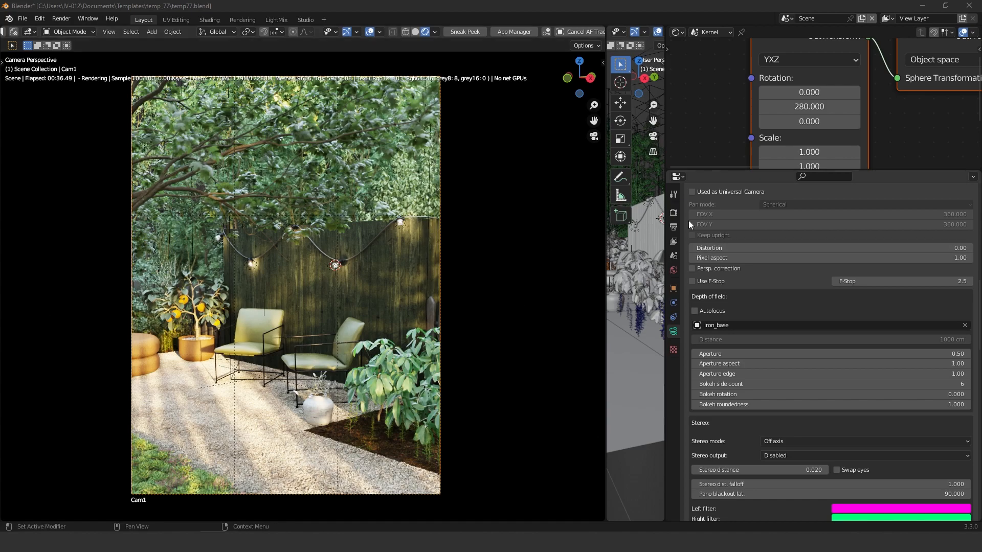
left_click(673, 212)
scroll(755, 265, "up", 15)
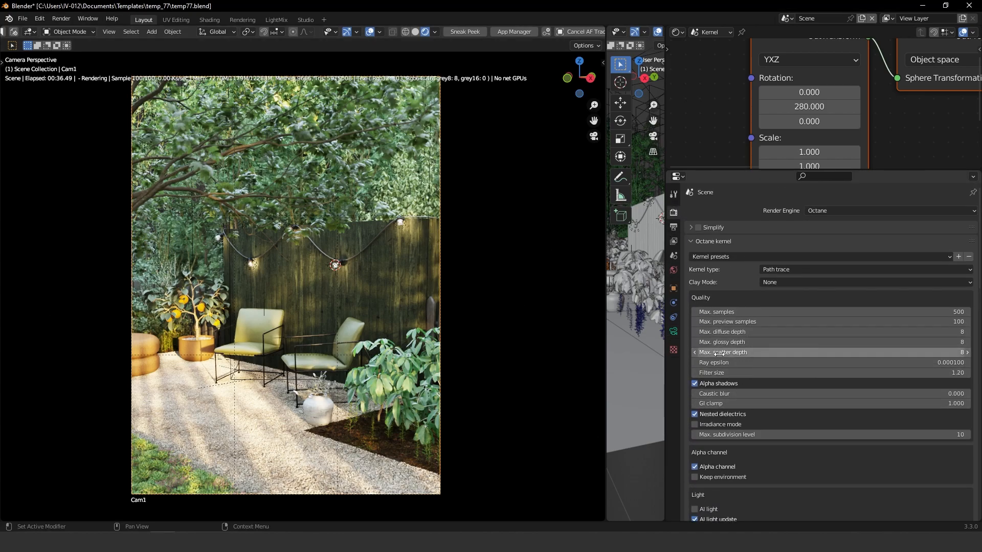
left_click(673, 227)
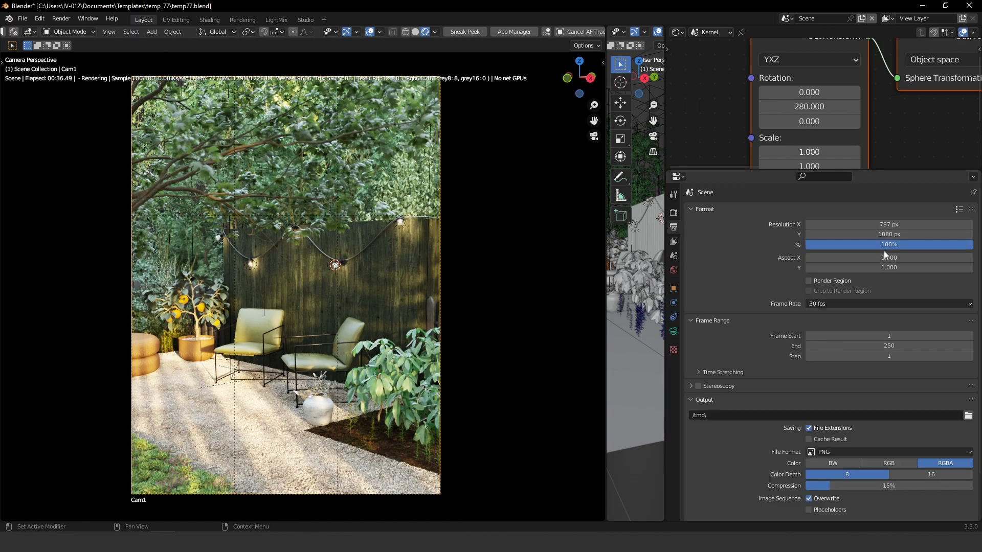
left_click(883, 225)
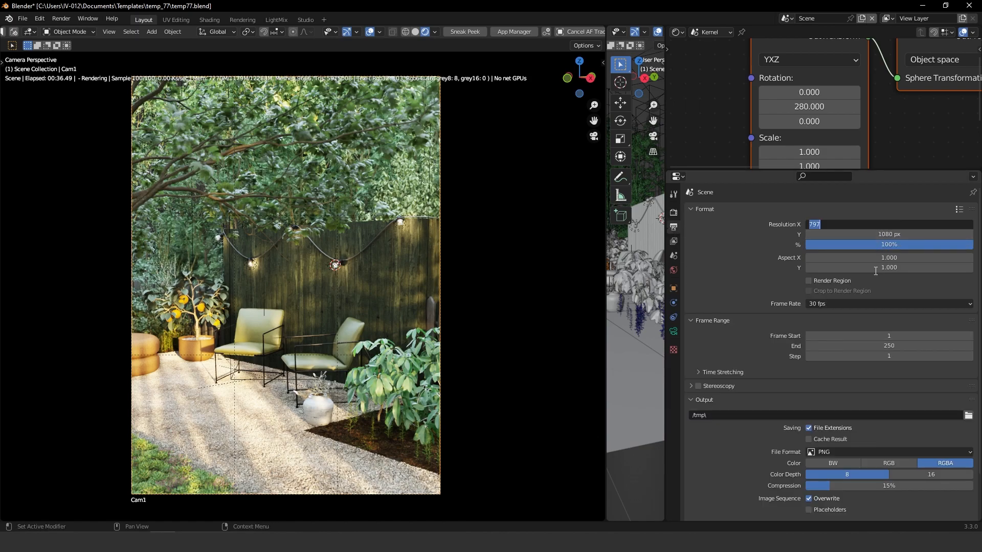
key("Return")
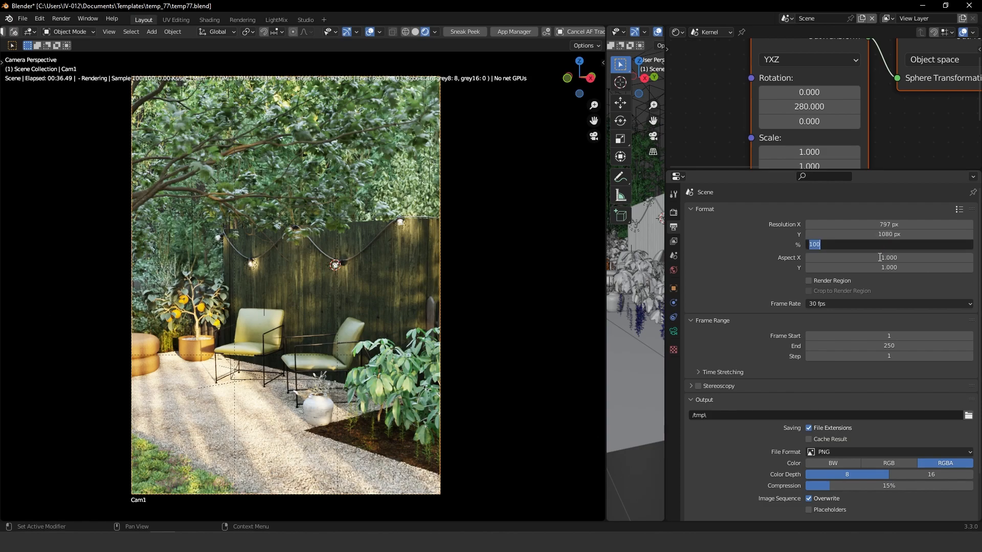
type("400")
key("Return")
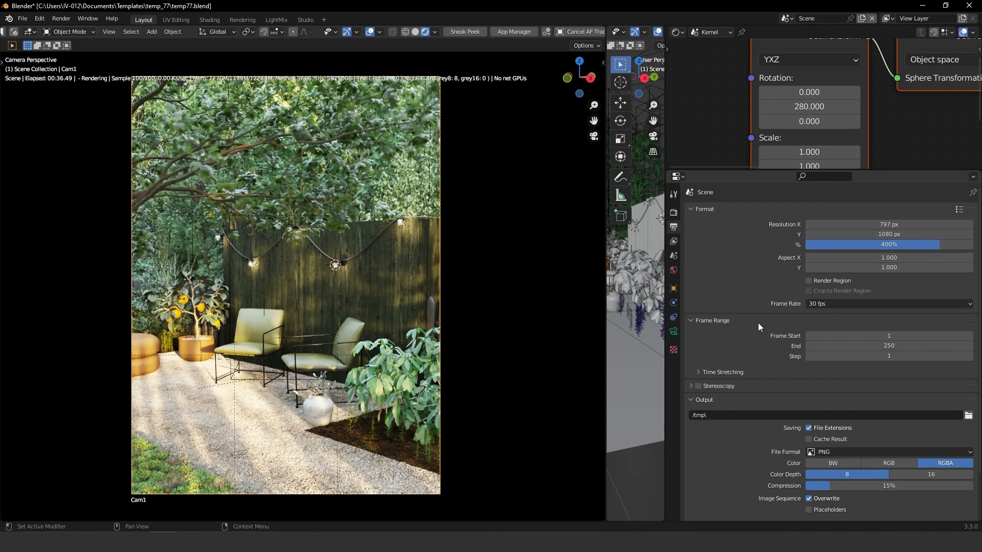
Step: Change the view layer's render passes style to Classic Render Passes and expand its list of passes
left_click(673, 241)
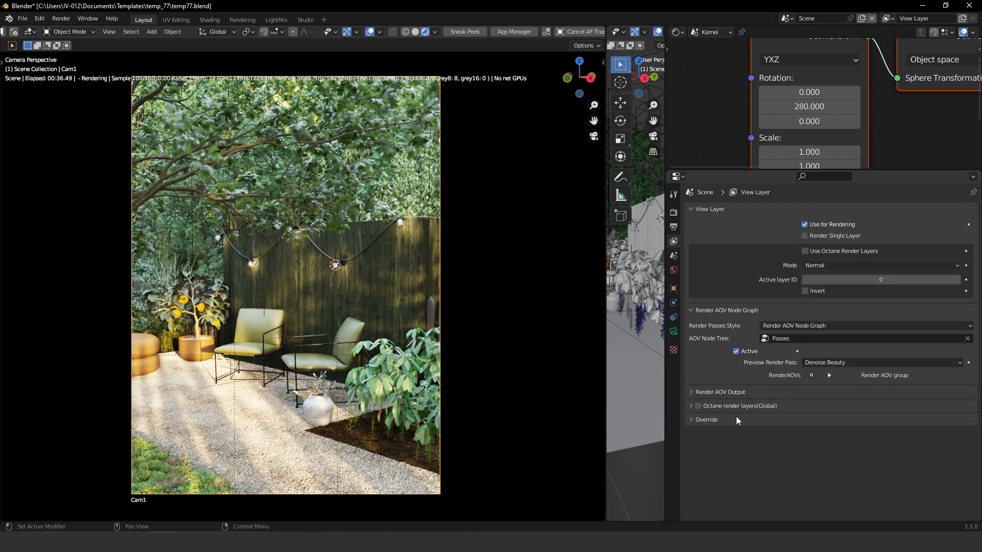
left_click(720, 393)
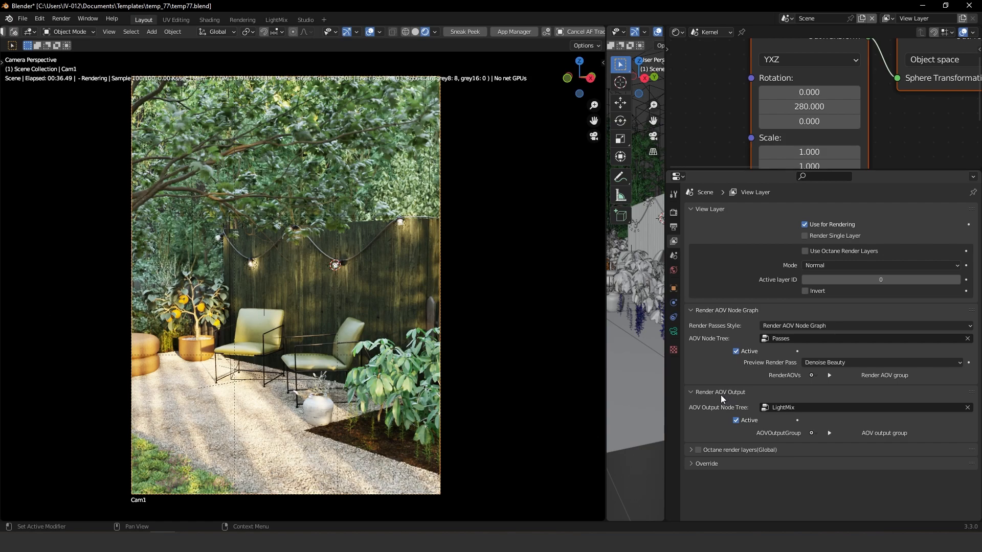
left_click(790, 326)
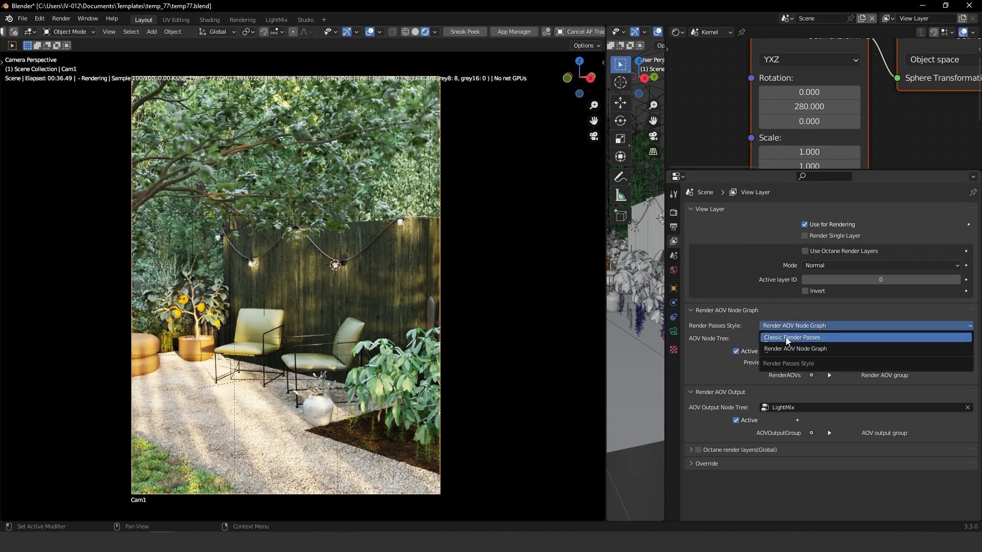
left_click(791, 337)
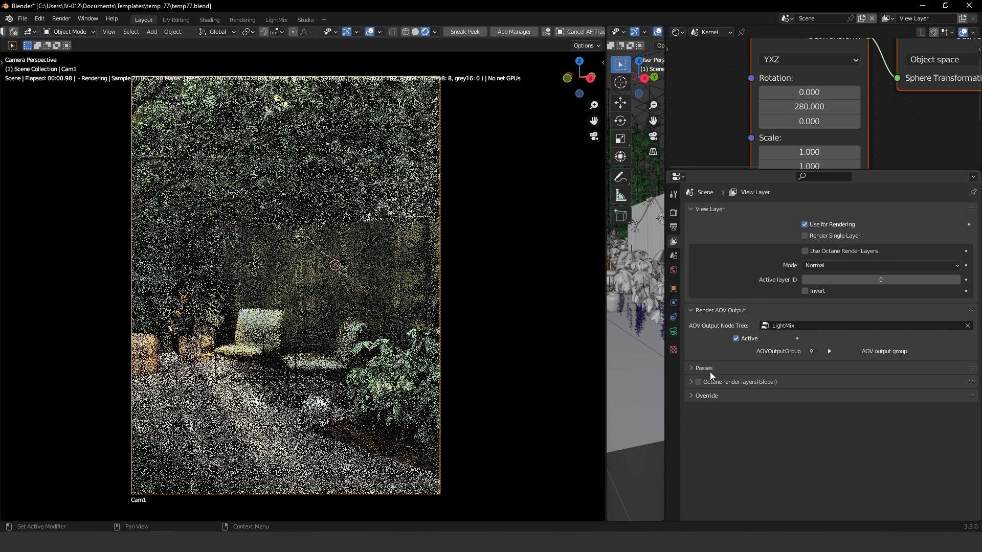
left_click(708, 371)
scroll(715, 381, "down", 1)
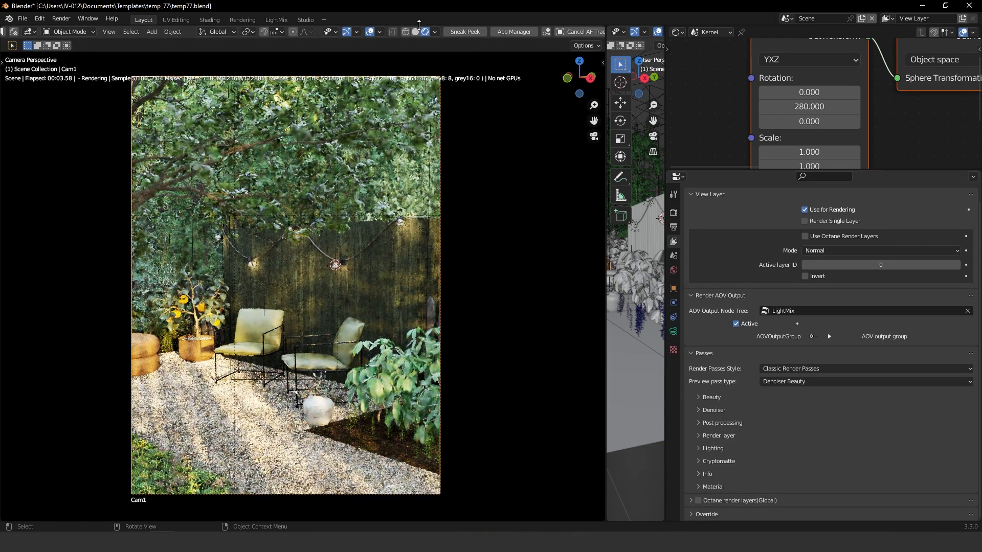
Step: Switch the viewport to solid shading and enable the Beauty, DiffDir, DiffIndir, ReflectDir, ReflectIndir and Refraction denoiser passes
left_click(415, 33)
left_click(715, 411)
left_click(708, 426)
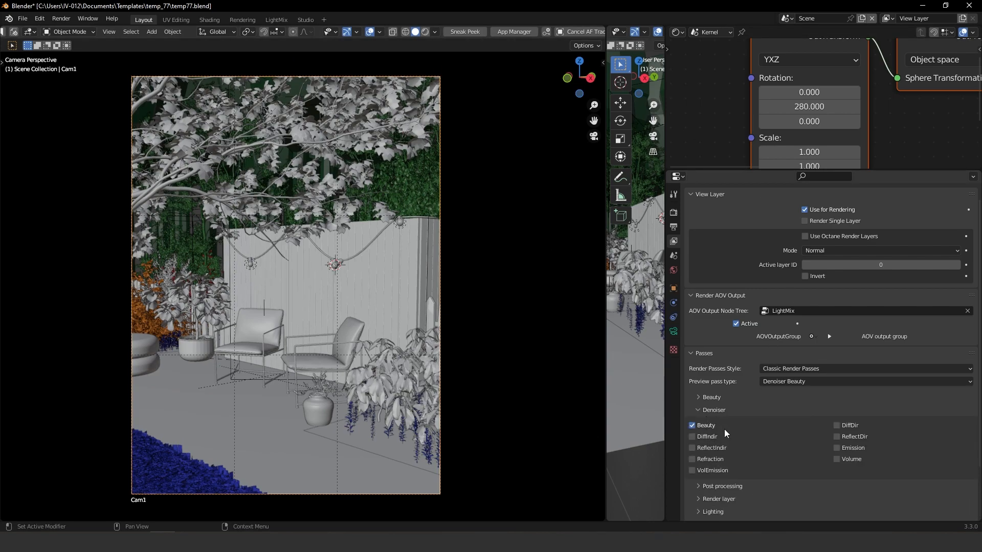
scroll(791, 425, "down", 3)
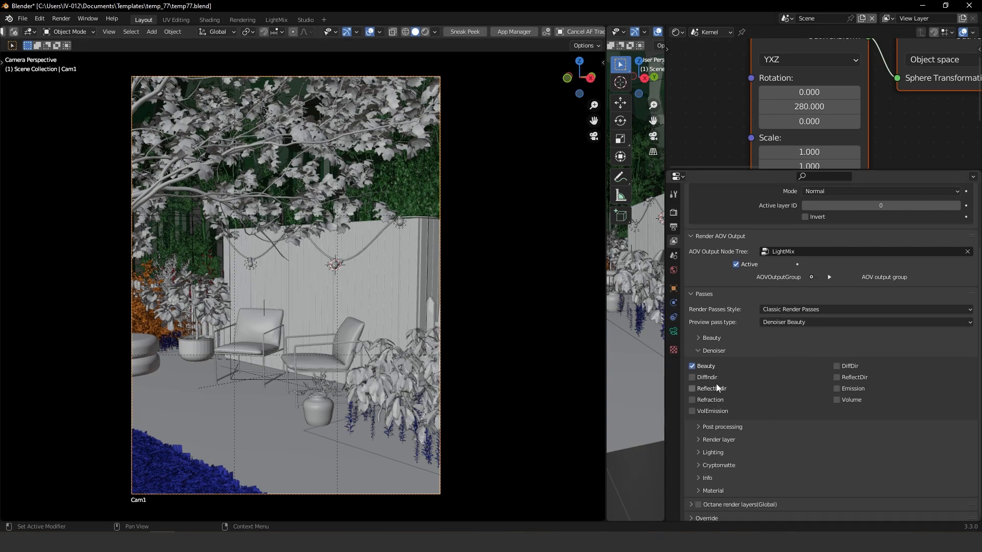
left_click_drag(708, 379, 713, 413)
left_click(847, 370)
left_click(856, 380)
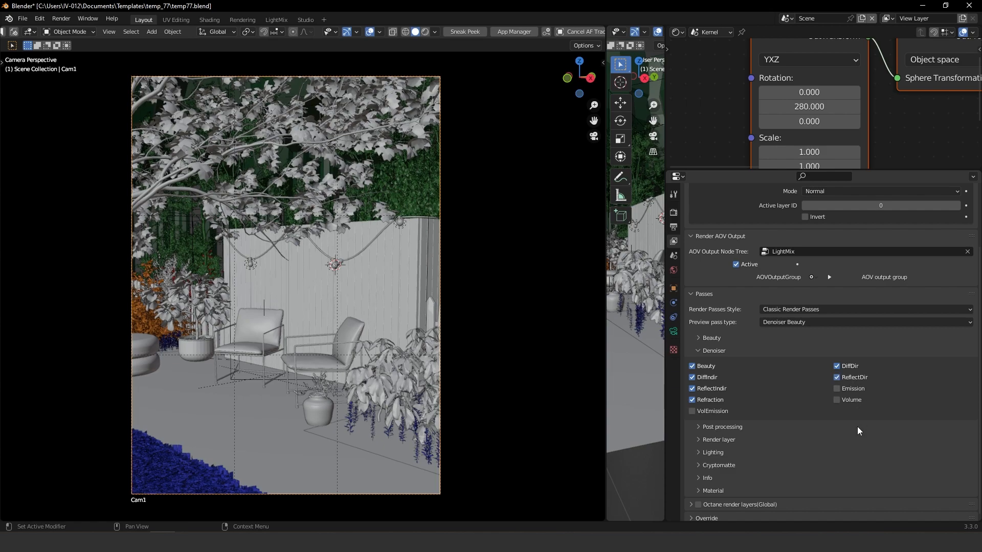
Step: Enable the ObjID and MatID info passes for the view layer
left_click(719, 466)
left_click(719, 466)
left_click(715, 478)
scroll(750, 317, "down", 6)
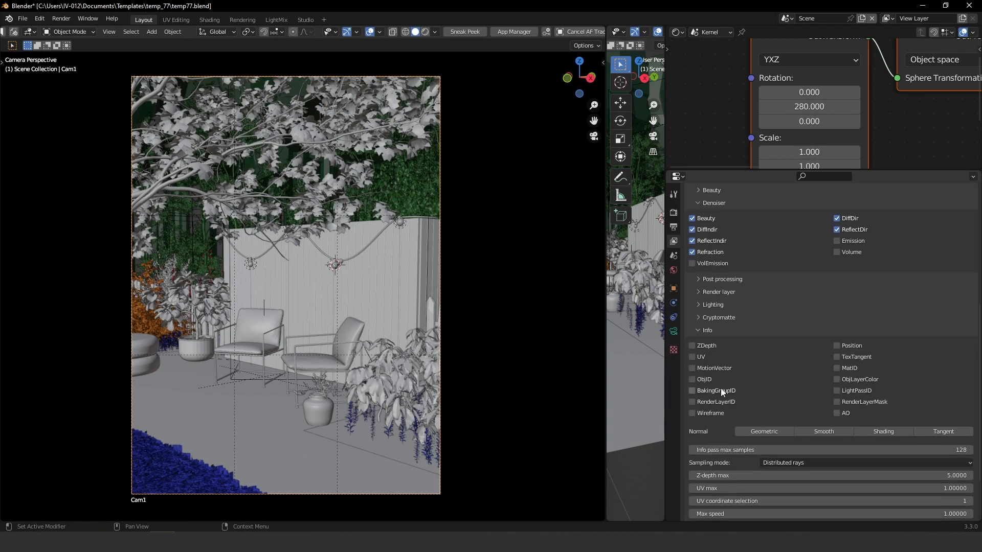
left_click(706, 380)
scroll(738, 505, "down", 3)
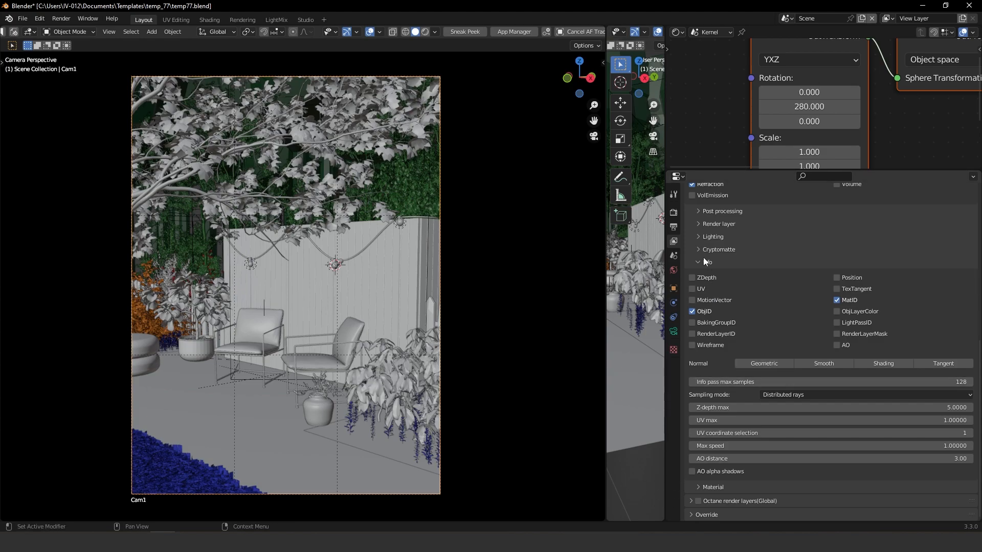
scroll(710, 238, "up", 12)
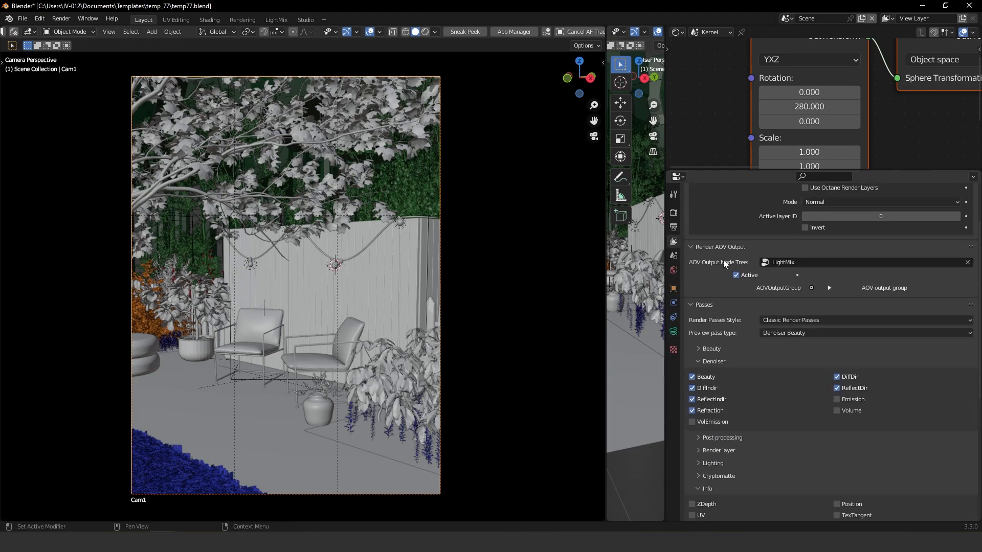
Step: Show the render settings and review the Octane kernel's maximum samples and its diffuse, glossy and scatter depths
left_click(673, 212)
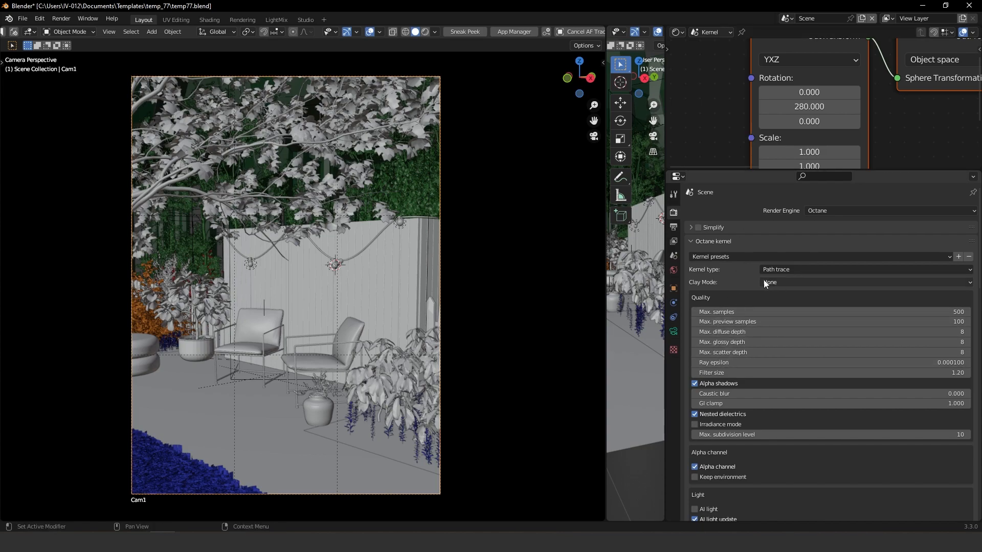
left_click(723, 313)
type("60")
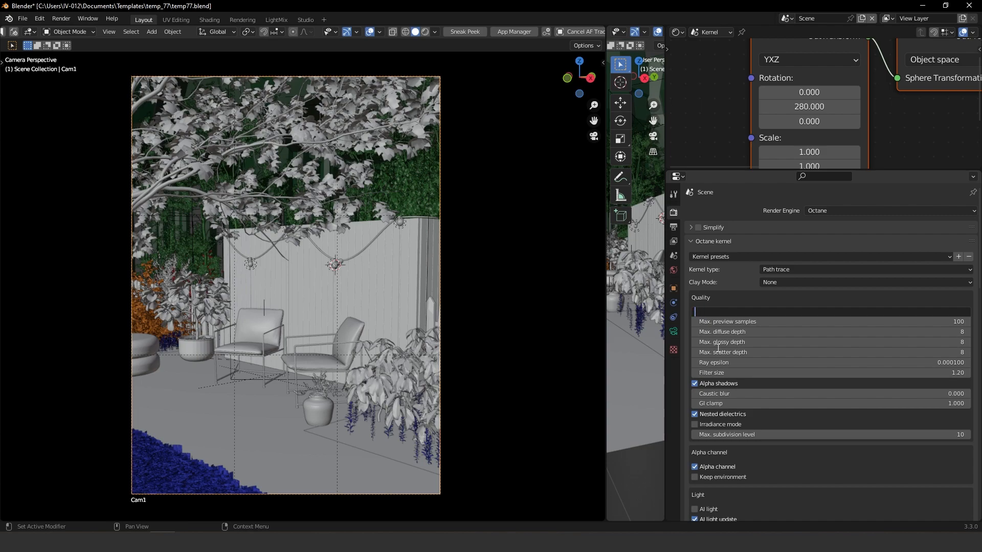
key("Return")
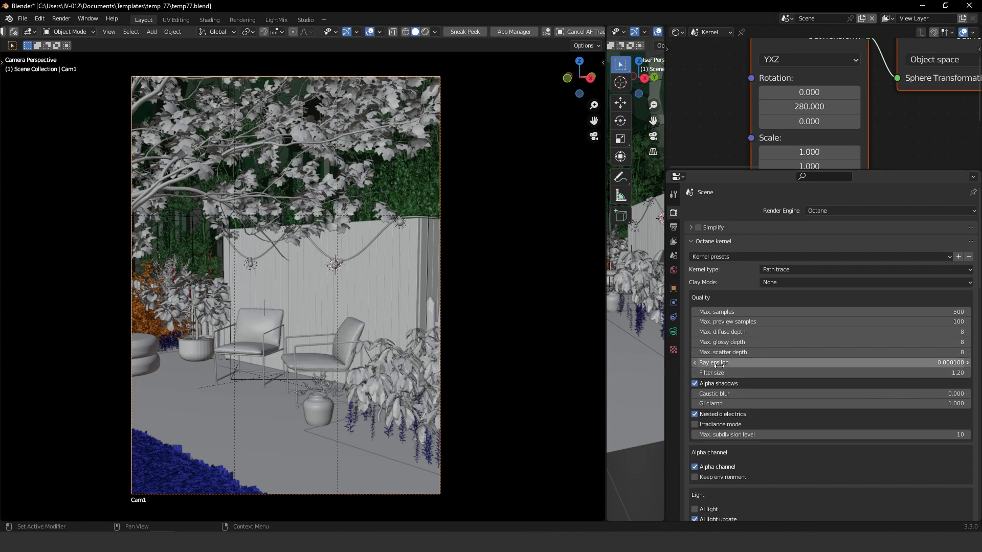
left_click_drag(716, 332, 716, 352)
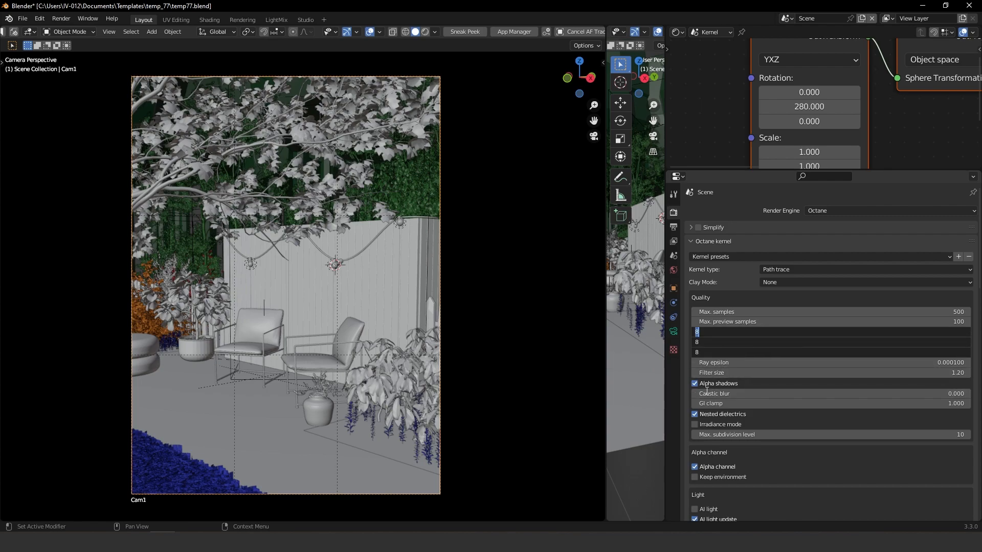
key("Escape")
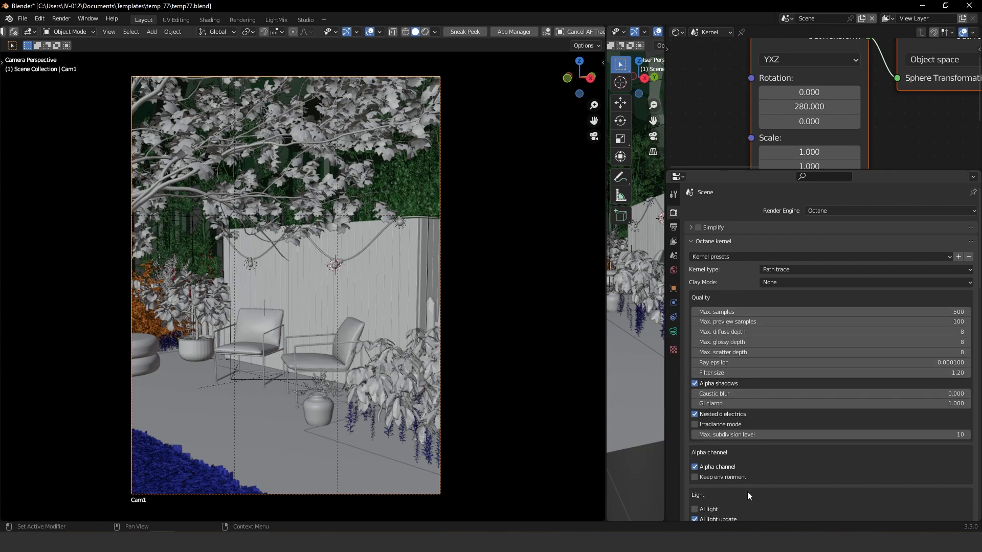
Step: Enable AI light in the Octane kernel's light settings and review the adaptive sampling options
scroll(752, 457, "down", 5)
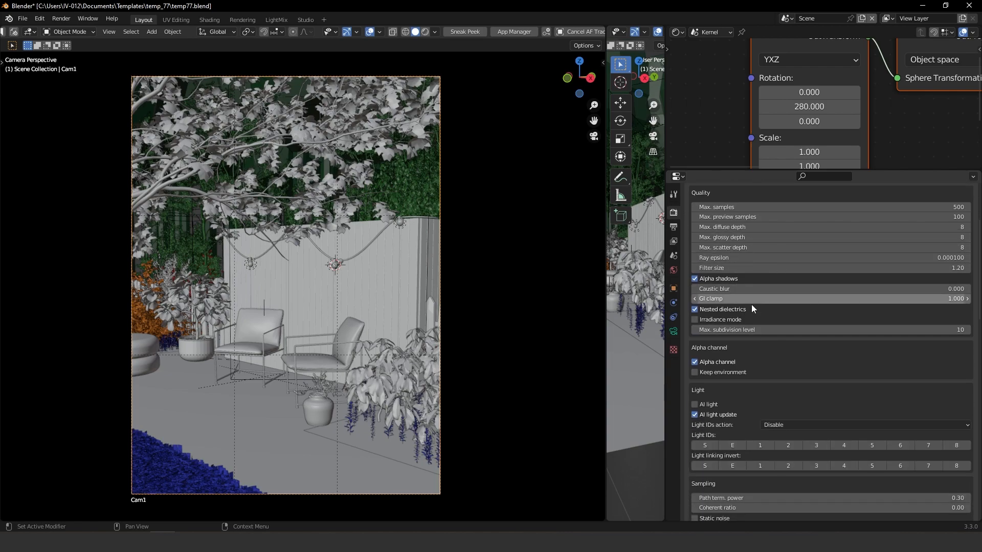
scroll(725, 416, "down", 4)
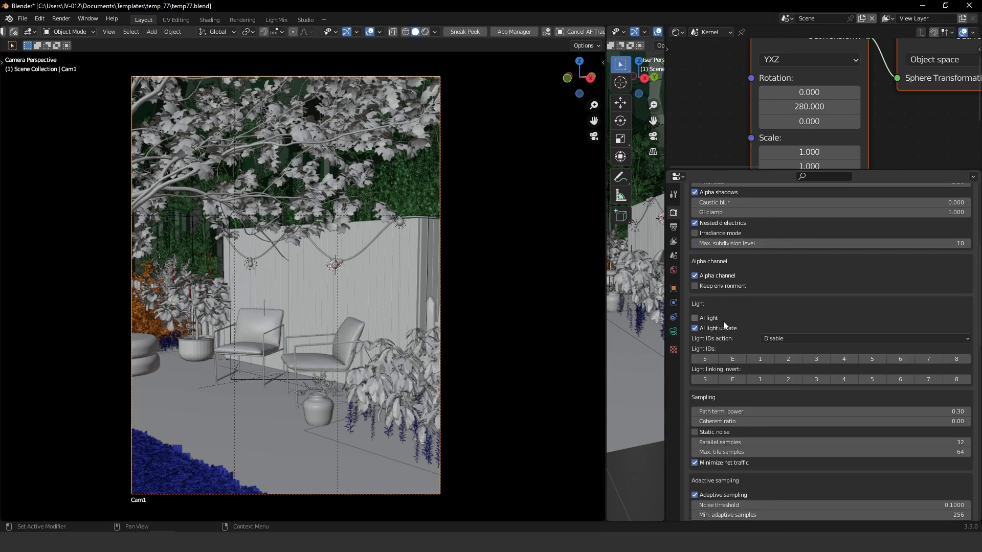
scroll(734, 392, "down", 4)
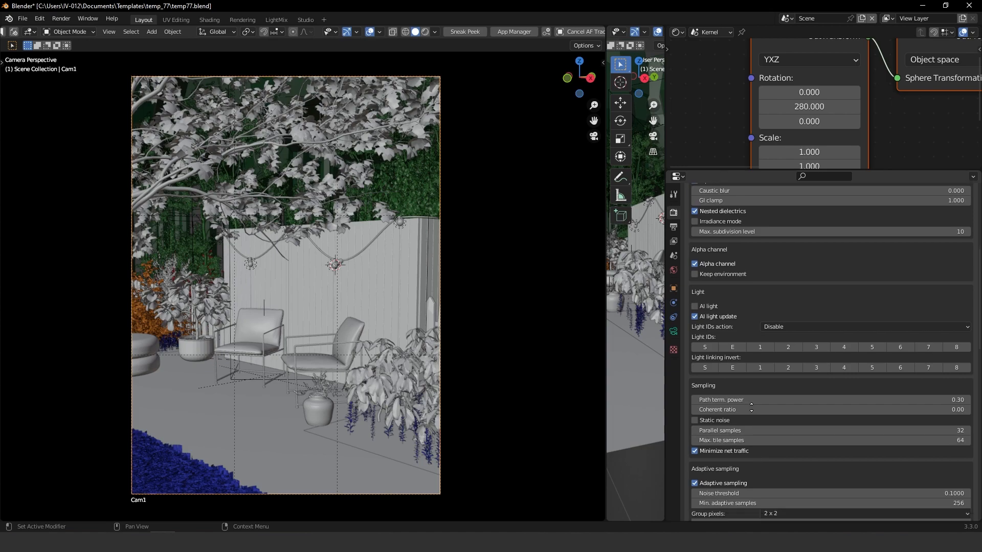
scroll(743, 344, "up", 1)
left_click(695, 261)
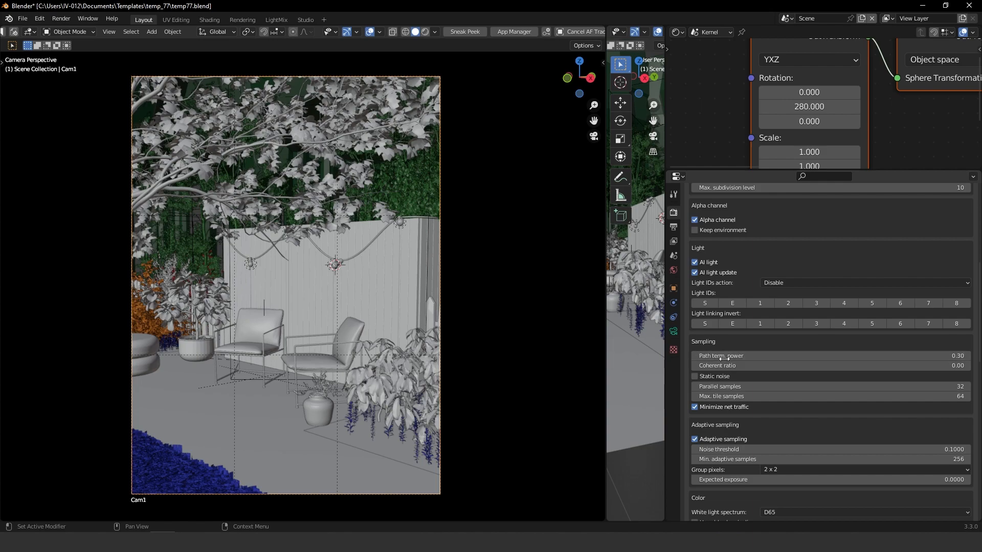
scroll(729, 319, "down", 1)
scroll(736, 394, "down", 5)
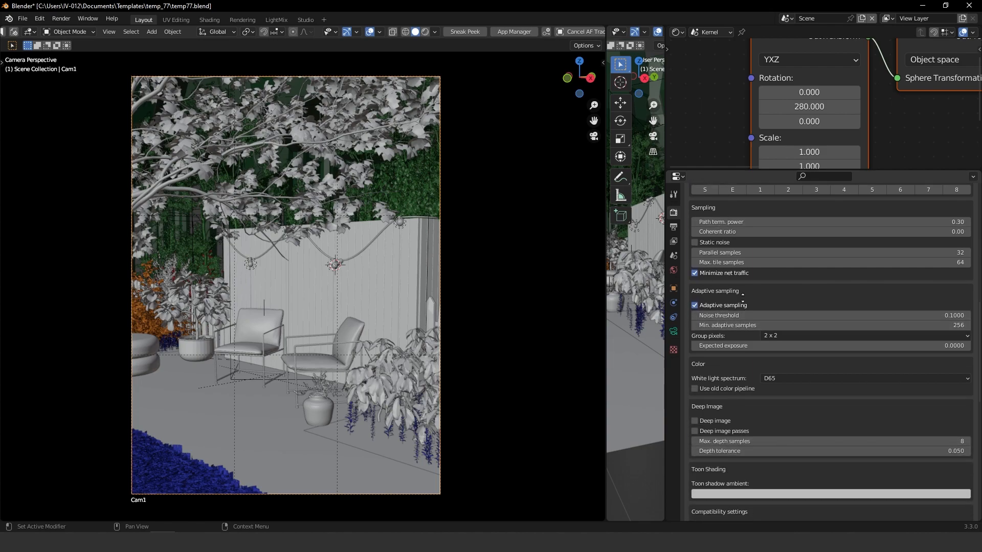
scroll(726, 450, "up", 1)
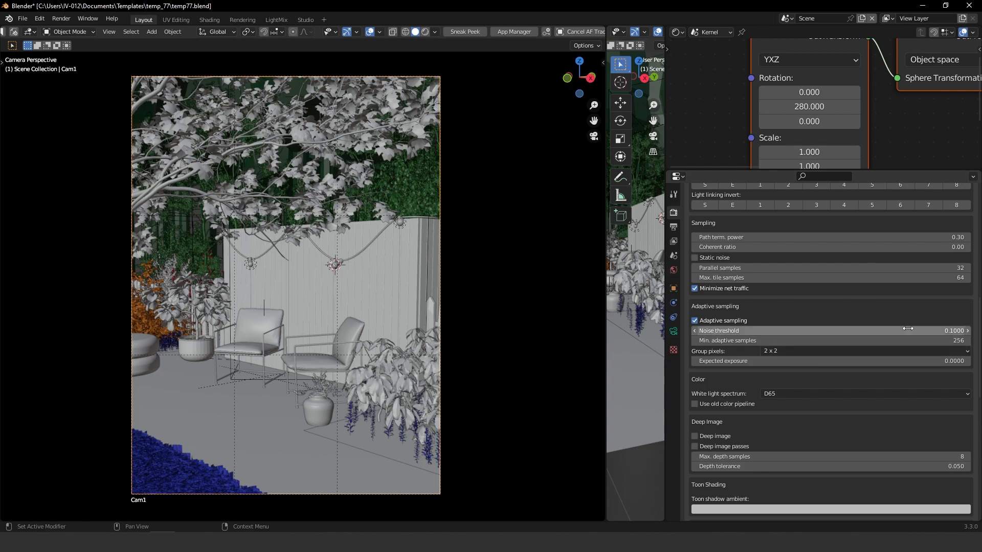
middle_click_drag(780, 428, 807, 224)
scroll(807, 223, "up", 8)
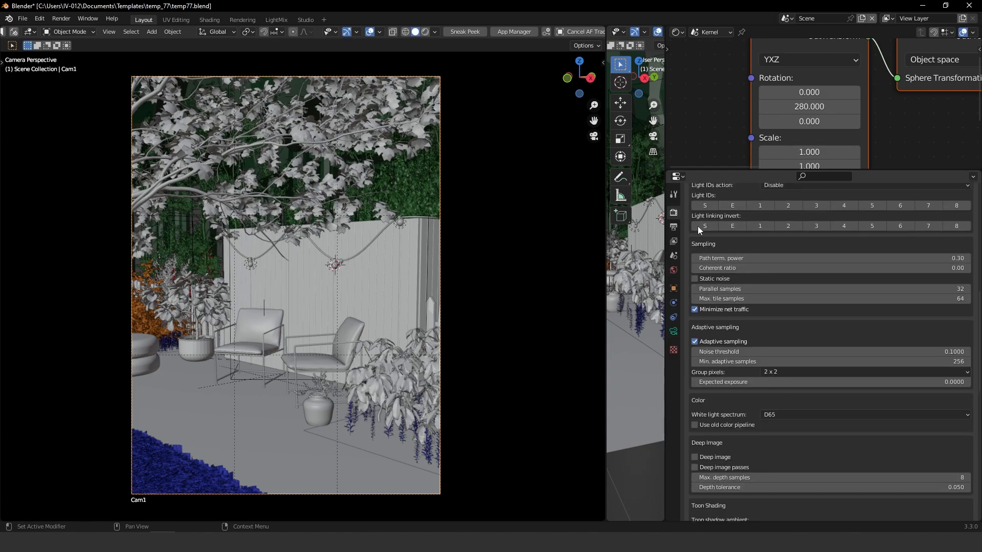
Step: In the camera imager's Spectral AI Denoiser, enable denoise on completion and set minimum samples 10, maximum interval 20 and blend 0.3
key("n")
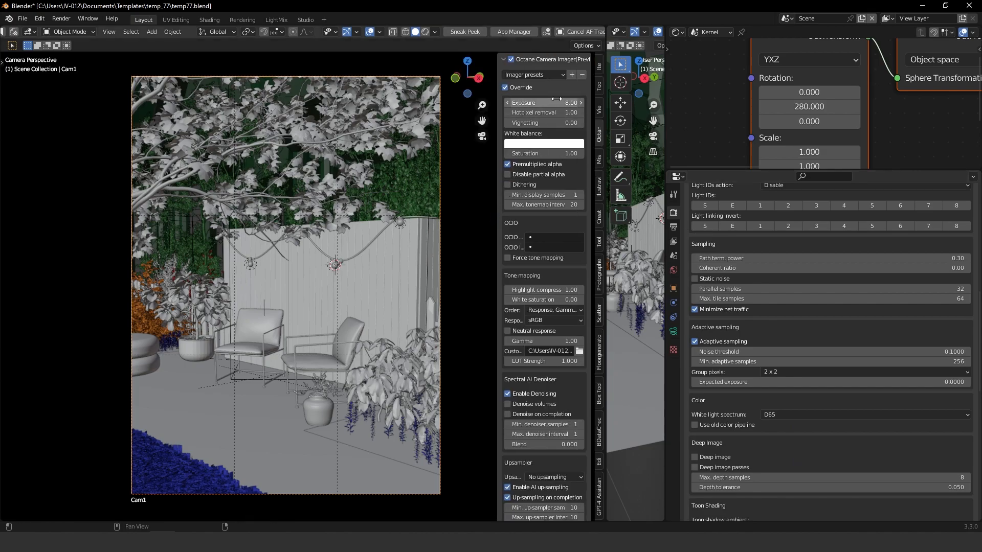
scroll(540, 104, "down", 1)
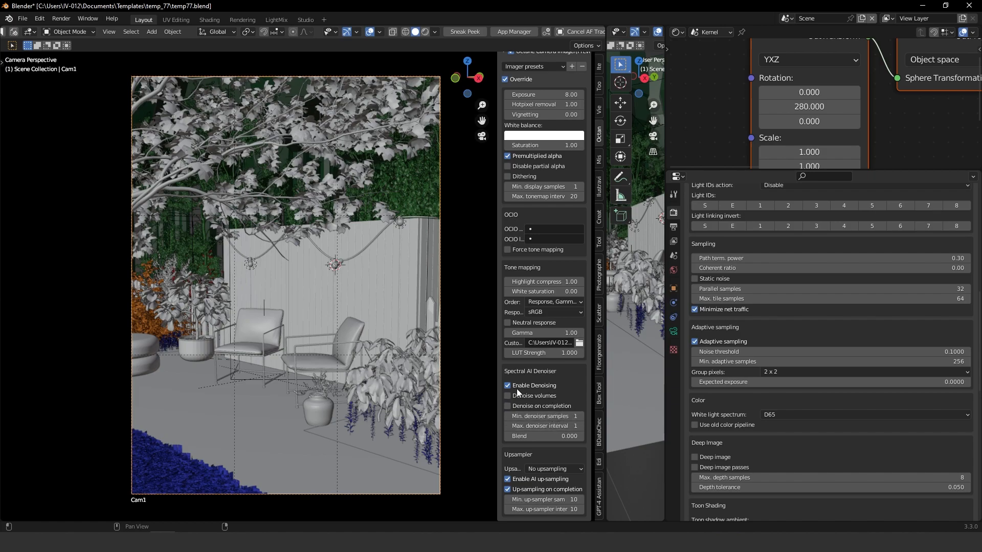
left_click(508, 406)
double_click(542, 416)
type("10")
key("Tab")
type("20")
key("Return")
double_click(545, 441)
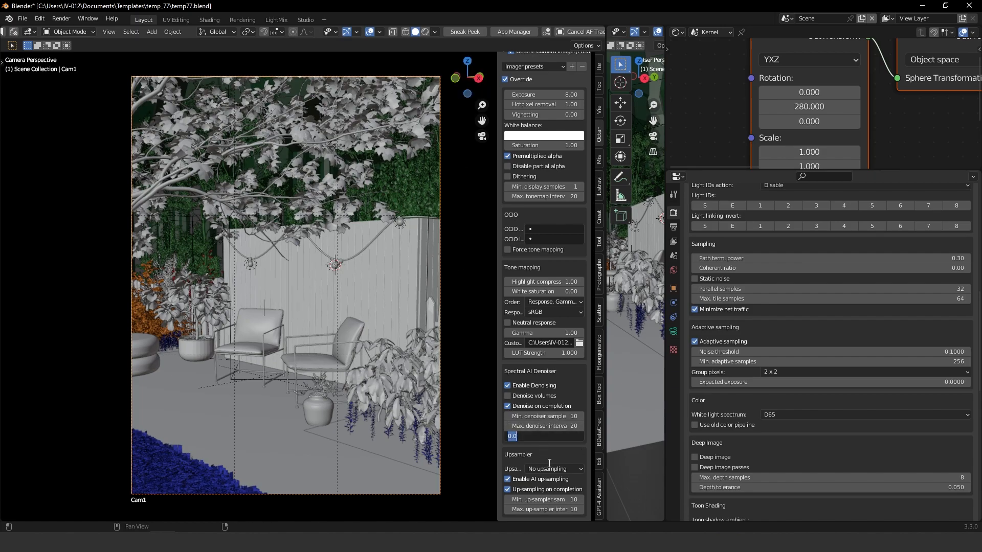
type("0.3")
key("Return")
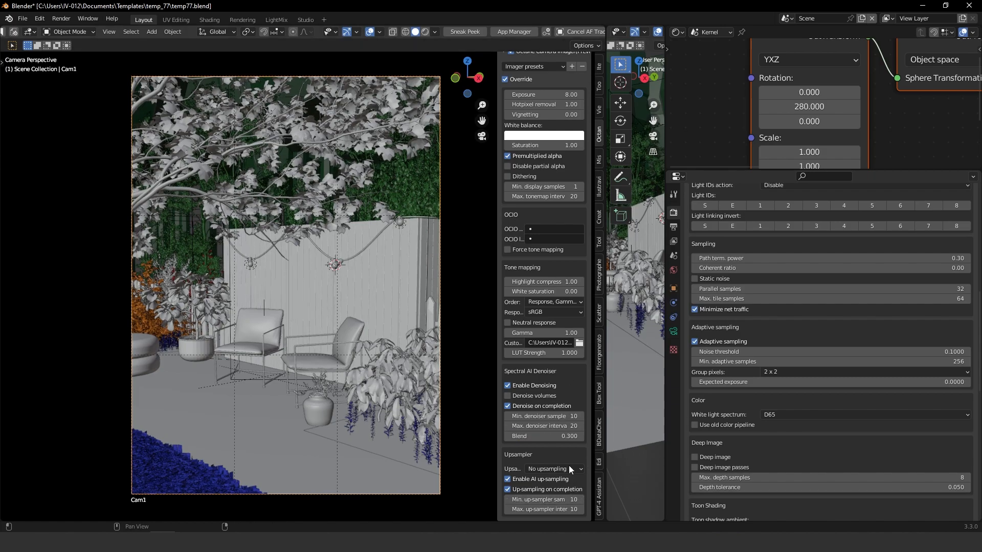
Step: Enable the Octane postprocess preview and return the camera viewport to rendered shading
scroll(569, 471, "down", 2)
left_click(511, 486)
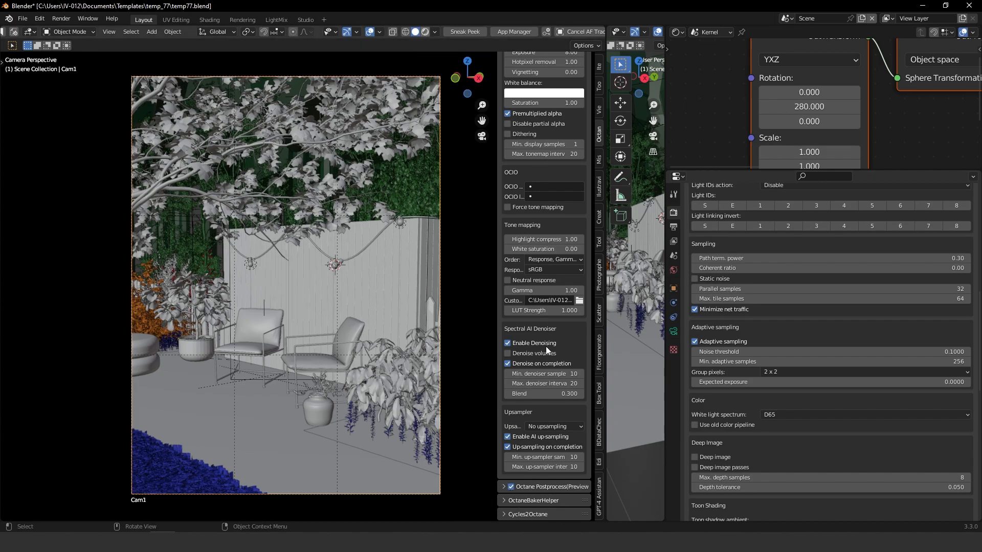
scroll(501, 60, "up", 3)
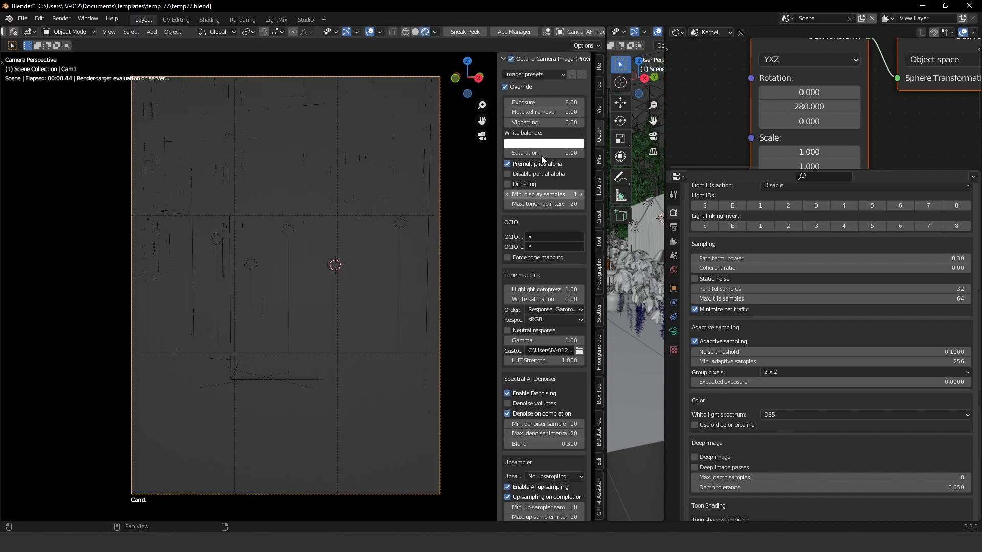
Step: Collapse the Octane camera imager settings and enable the override in the Octane postprocess preview
left_click(503, 59)
left_click(531, 74)
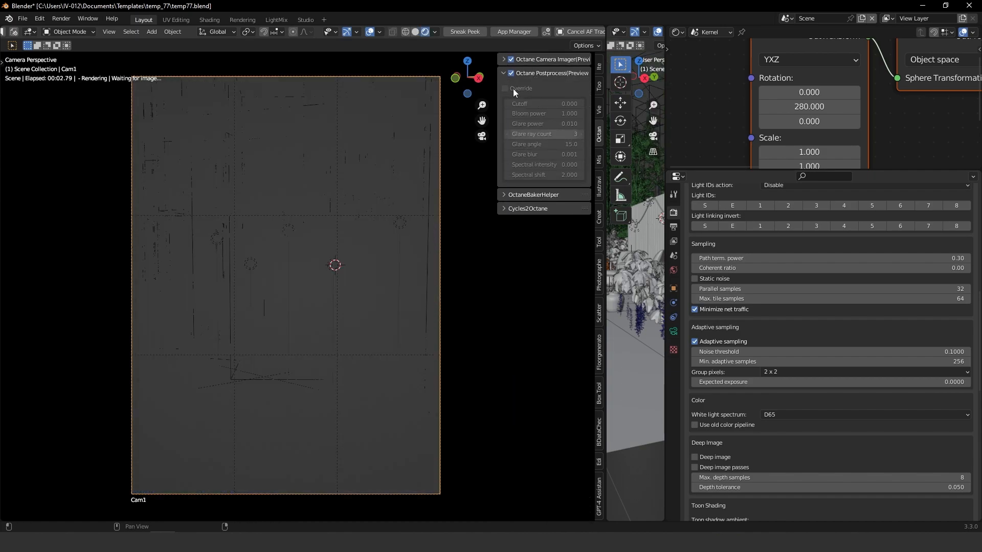
left_click(505, 88)
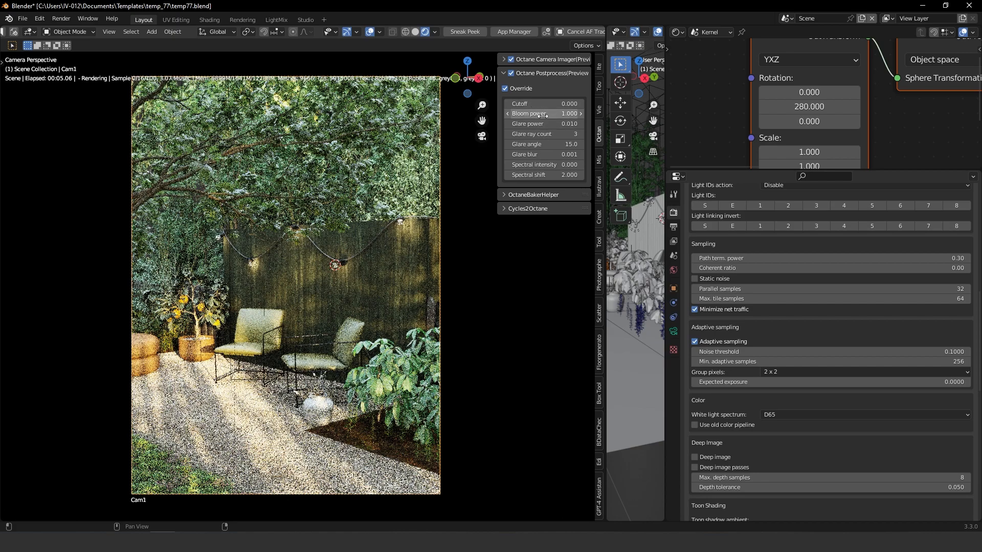
Step: Test a bloom power of 10 in the Octane postprocess settings and set it back to 1
left_click(539, 112)
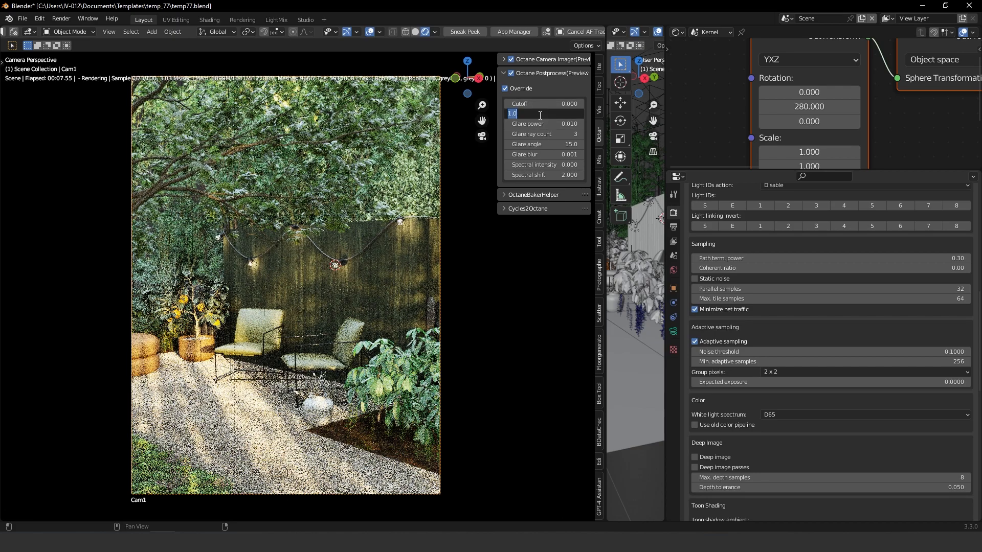
type("10")
key("Return")
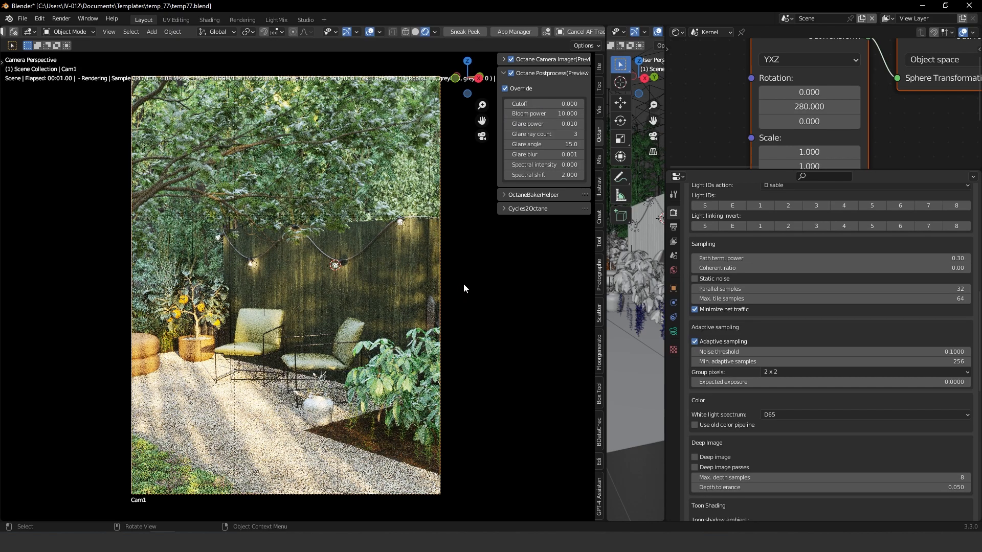
left_click(545, 113)
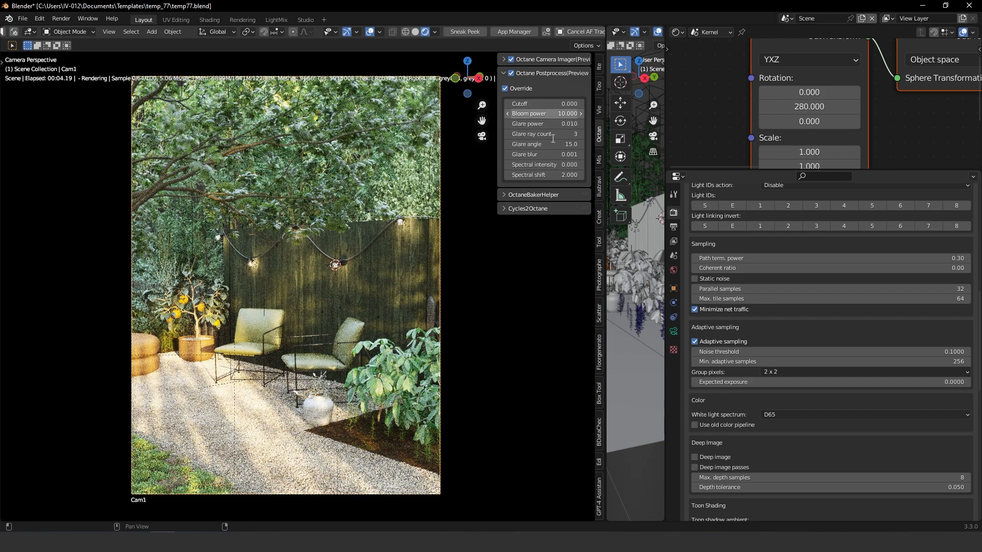
type("1")
key("Return")
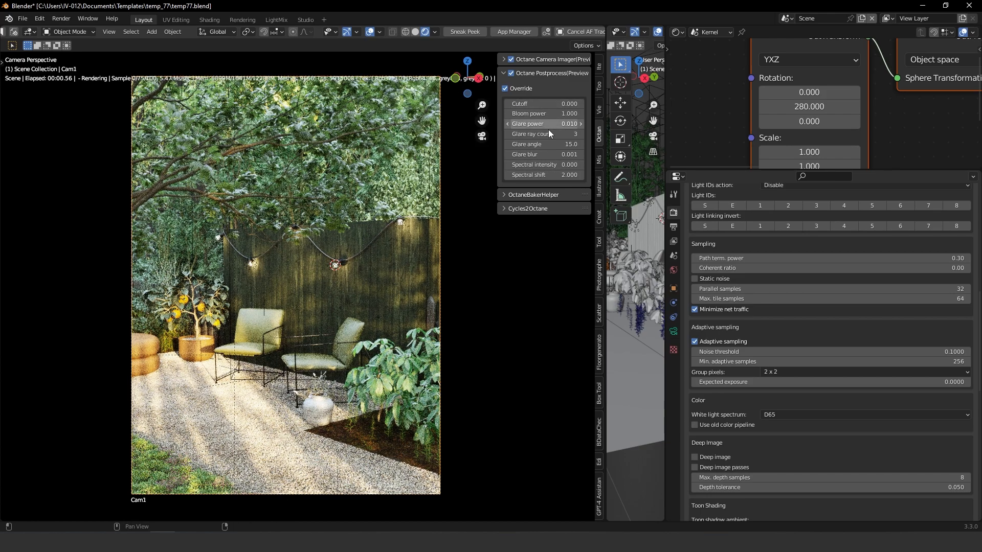
Step: Test a glare power of 1 in the Octane postprocess settings and undo the change
left_click(546, 124)
type("1")
key("Return")
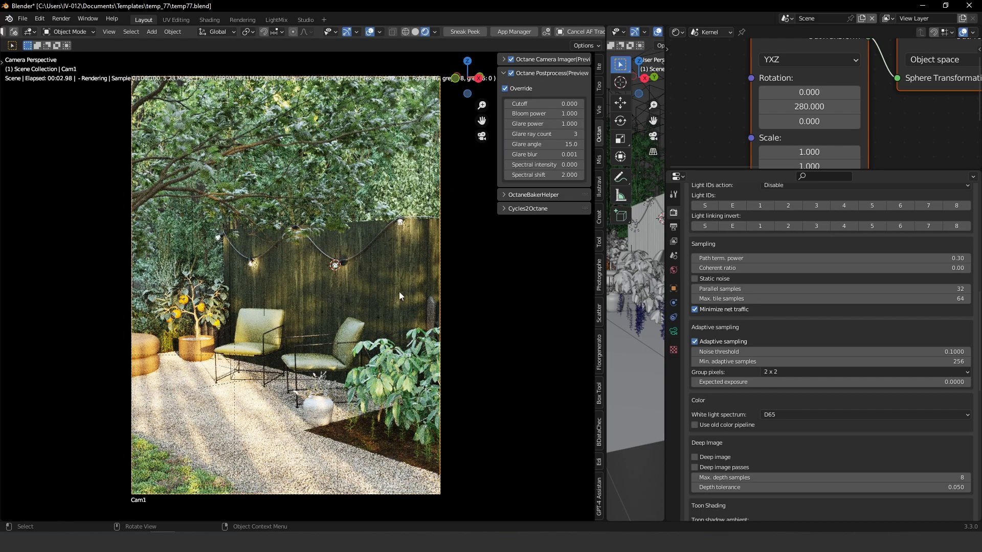
key("ctrl+z")
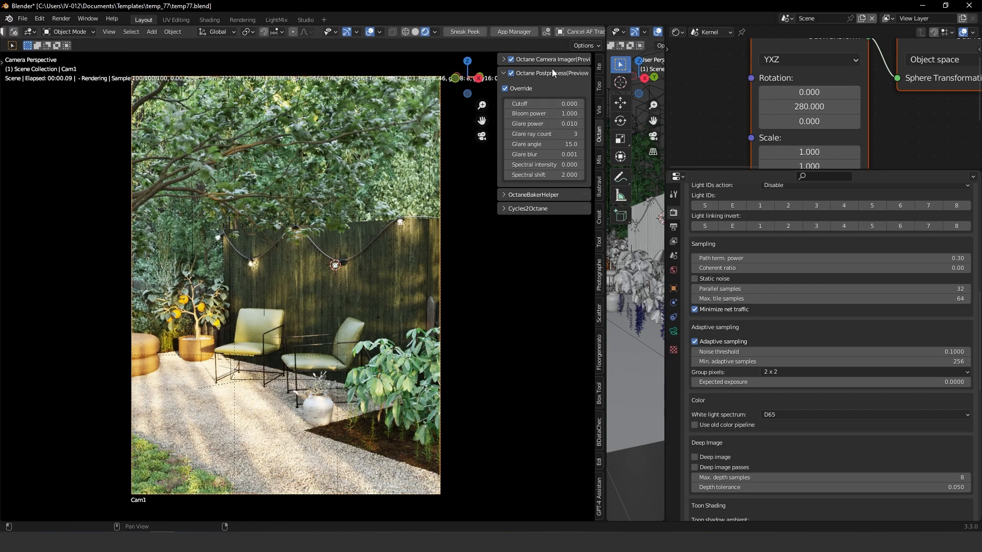
Step: Set the bloom power to 2 in the Octane postprocess settings
left_click(537, 113)
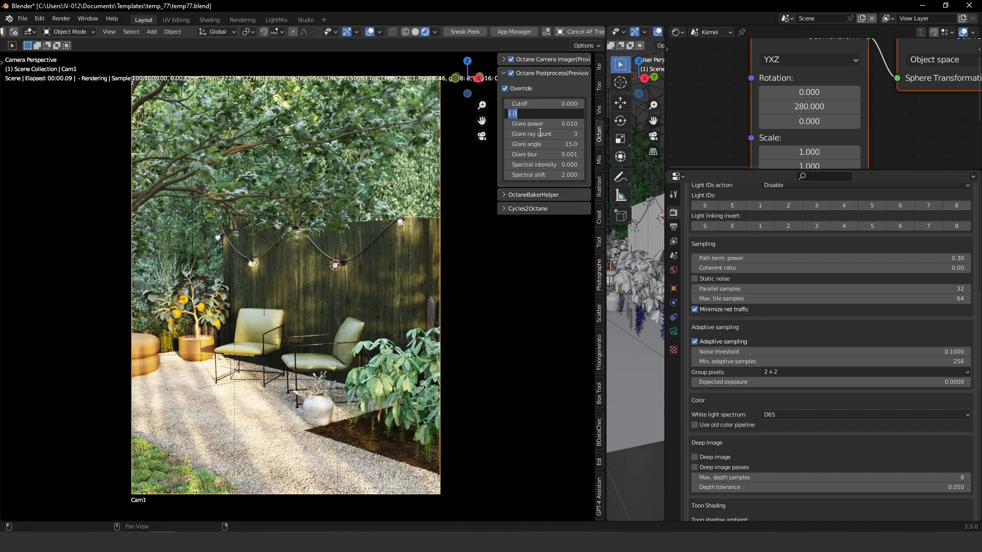
type("2")
key("Return")
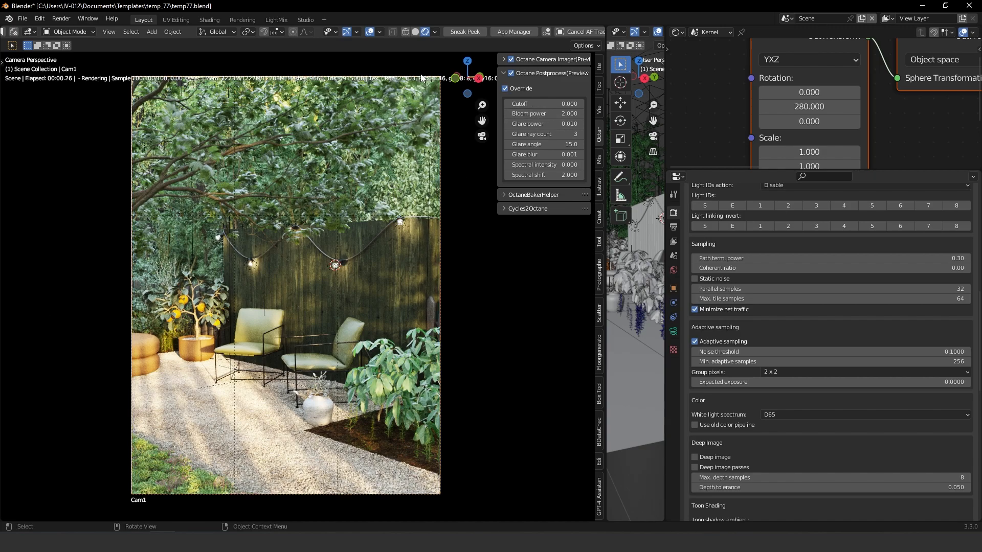
Step: Save the file with the camera viewport in solid shading and render the final image
left_click(415, 32)
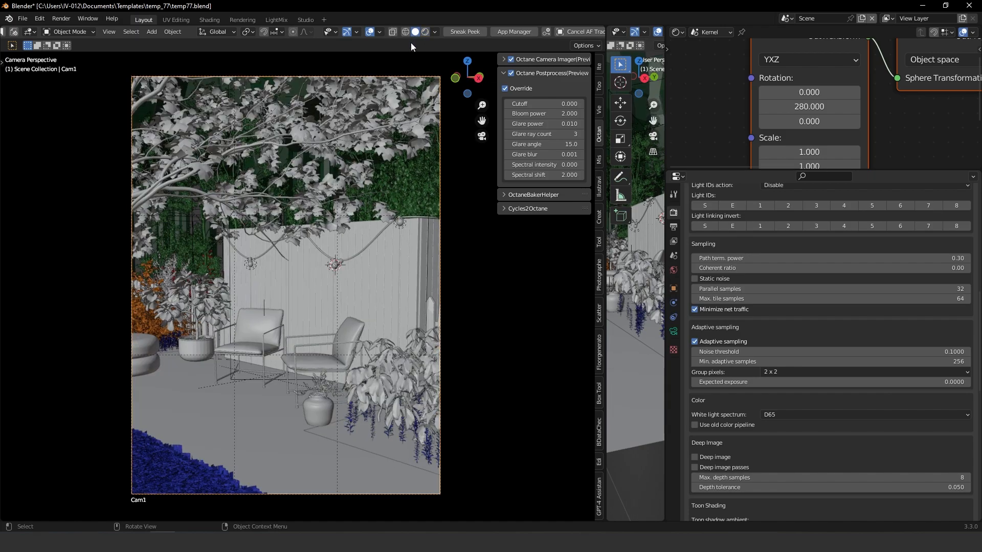
left_click(23, 19)
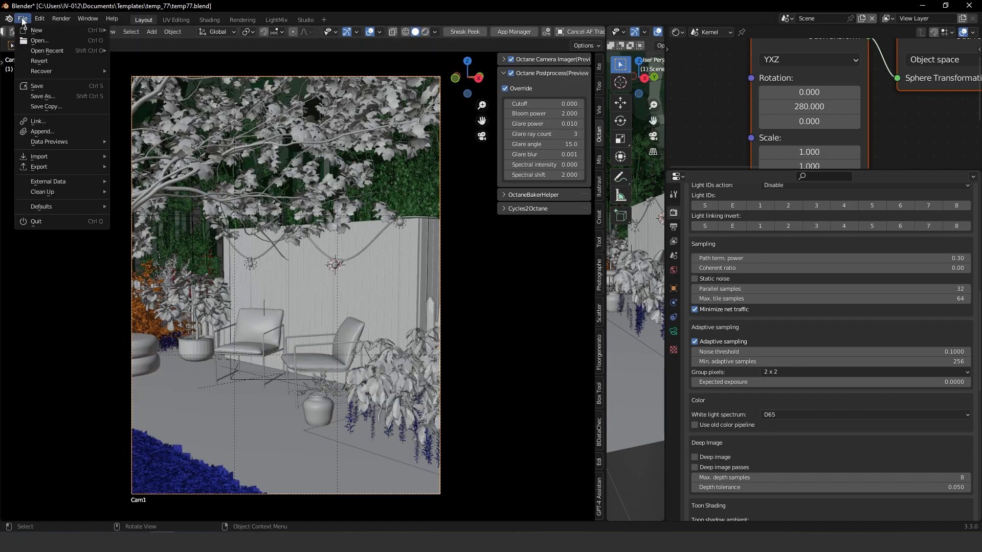
left_click(37, 86)
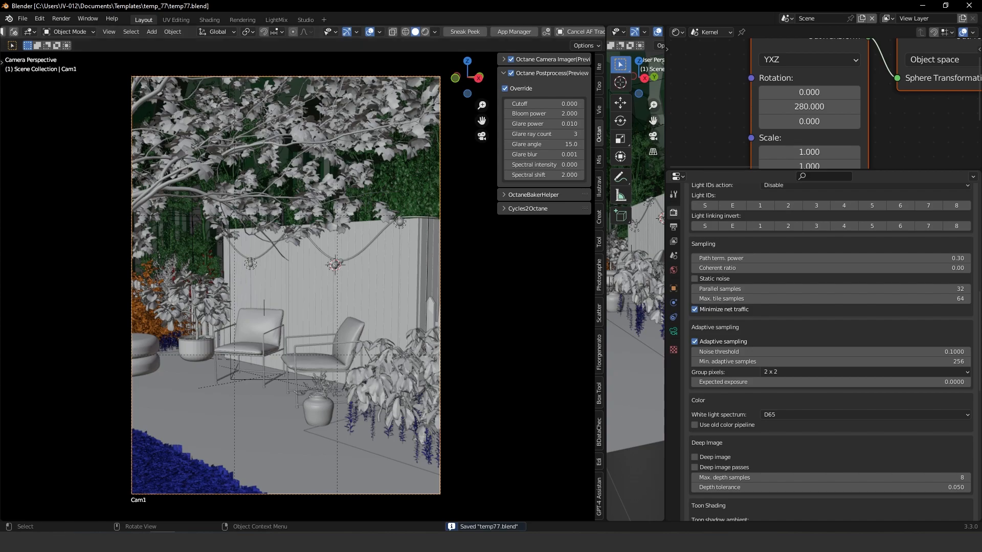
key("F12")
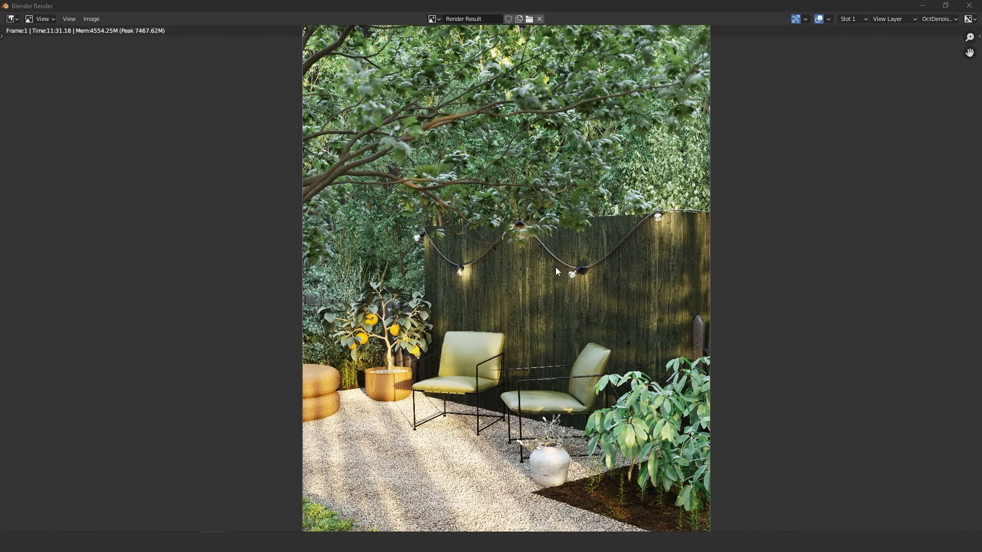
Step: Examine the gravel ground, grass and planters up close in the finished render
scroll(504, 309, "up", 4)
middle_click_drag(428, 416, 438, 162)
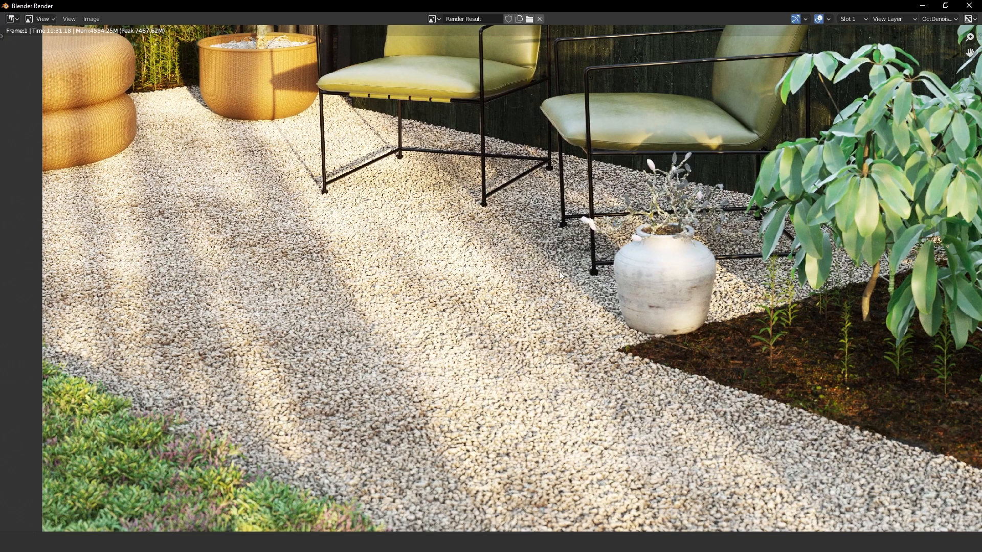
middle_click_drag(618, 285, 511, 375)
middle_click_drag(550, 183, 543, 363)
middle_click_drag(535, 204, 478, 274)
middle_click_drag(369, 307, 743, 293)
middle_click_drag(573, 471, 438, 243)
scroll(437, 235, "up", 1)
middle_click_drag(460, 306, 443, 166)
Step: Inspect the leather cushions and metal frames of the two chairs in the render
scroll(435, 189, "down", 2)
scroll(495, 323, "up", 2)
scroll(495, 323, "up", 2)
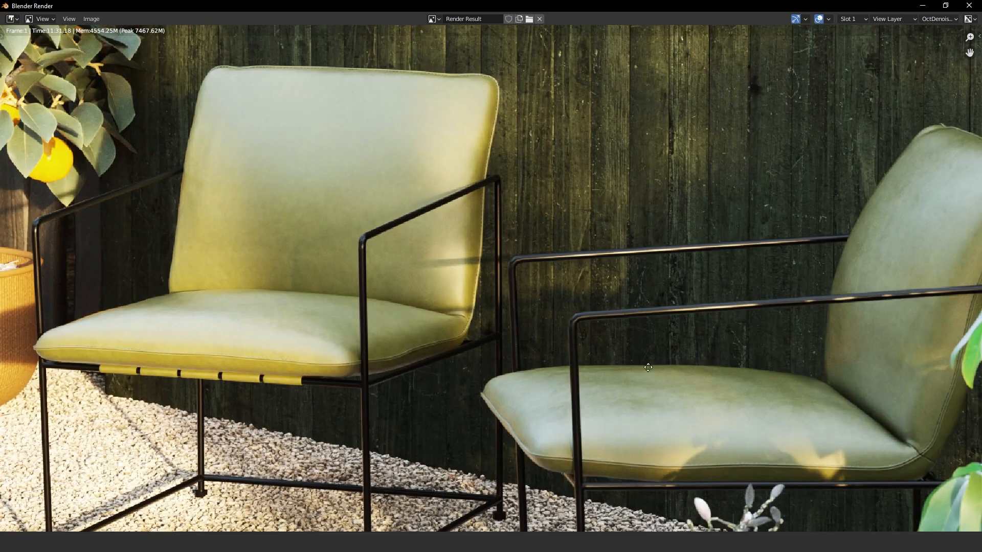
middle_click_drag(656, 376, 513, 265)
scroll(545, 305, "up", 2)
scroll(588, 310, "up", 1)
middle_click_drag(651, 330, 501, 226)
scroll(503, 230, "down", 3)
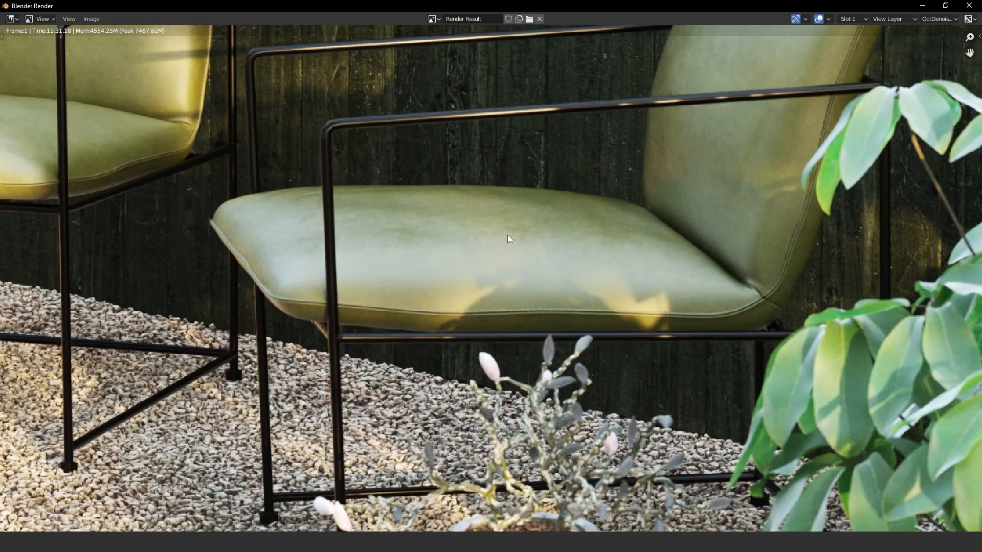
scroll(604, 230, "up", 1)
scroll(634, 222, "down", 3)
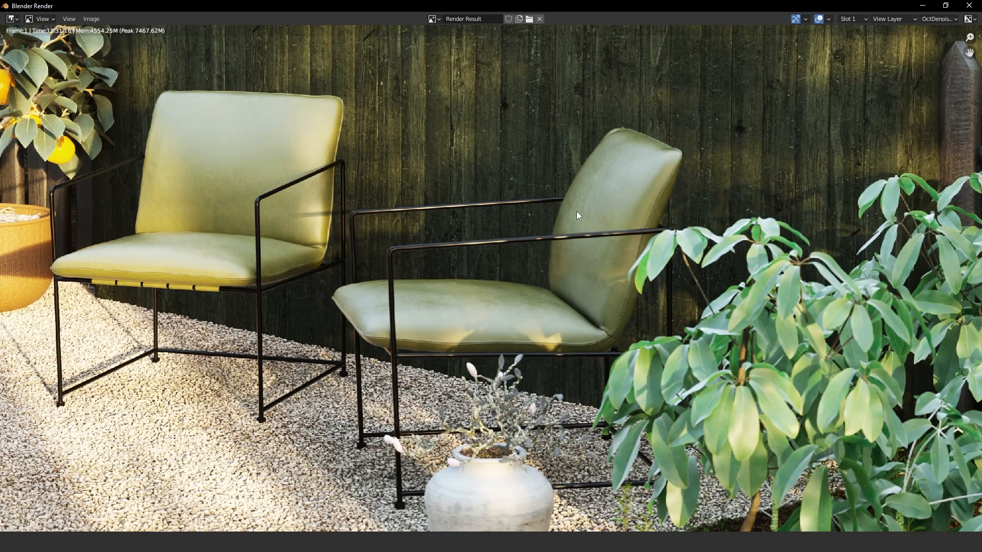
Step: Inspect the white vase, the gravel around it and the soil bed in the render
middle_click_drag(267, 389, 351, 228)
scroll(487, 271, "up", 2)
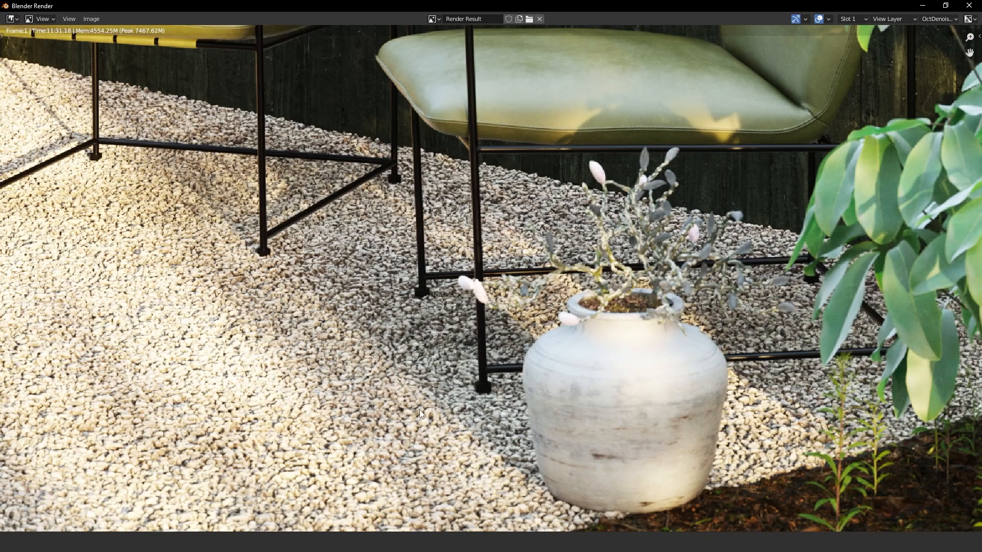
middle_click_drag(419, 410, 502, 226)
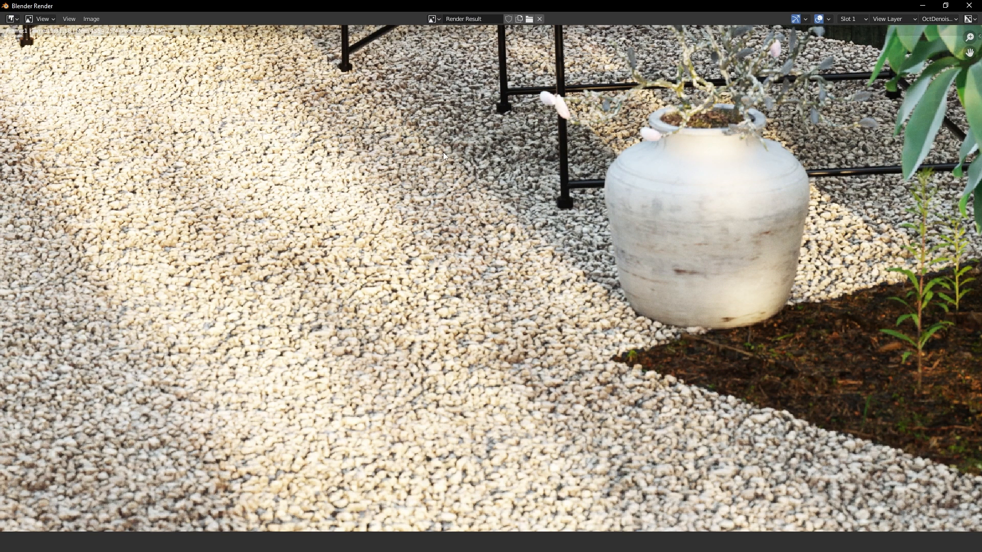
middle_click_drag(442, 152, 454, 316)
scroll(454, 316, "down", 3)
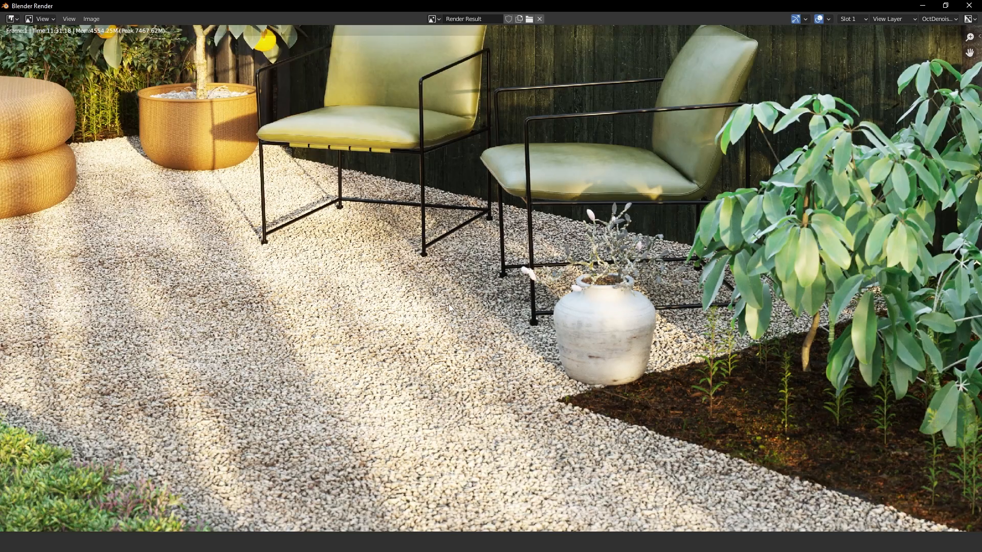
scroll(448, 301, "down", 2)
key("Home")
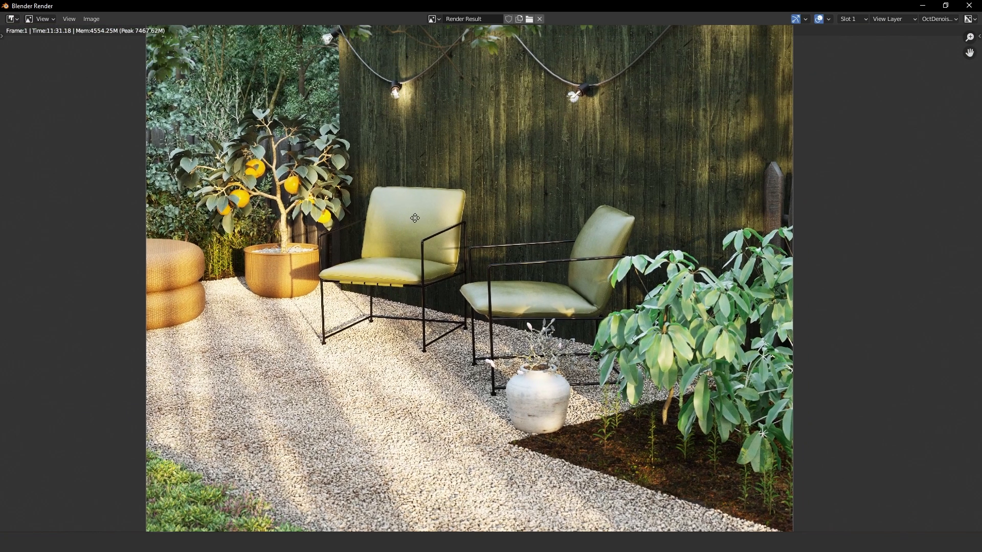
Step: Examine the string lights against the dark wooden wall and review the overall composition of the render
middle_click_drag(415, 218, 358, 323)
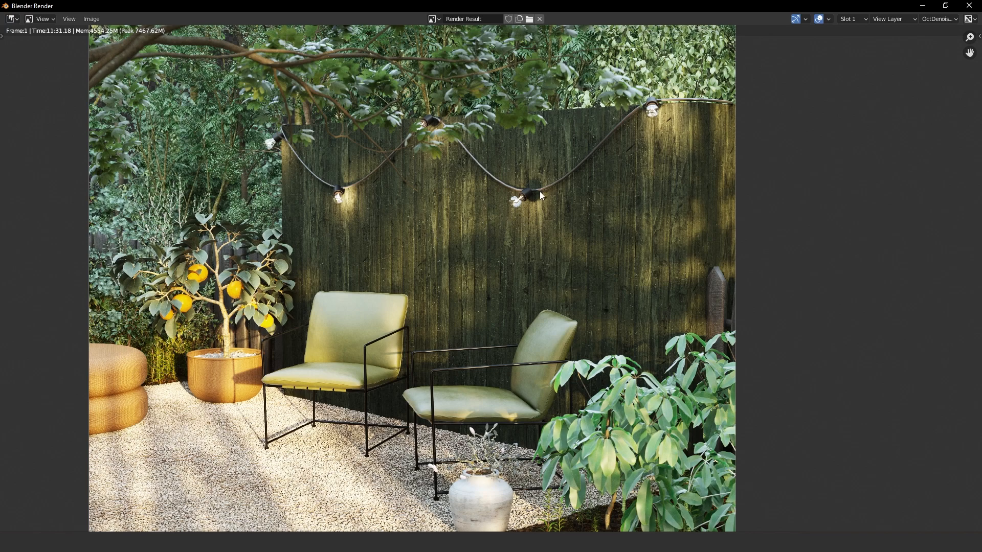
scroll(511, 177, "up", 3)
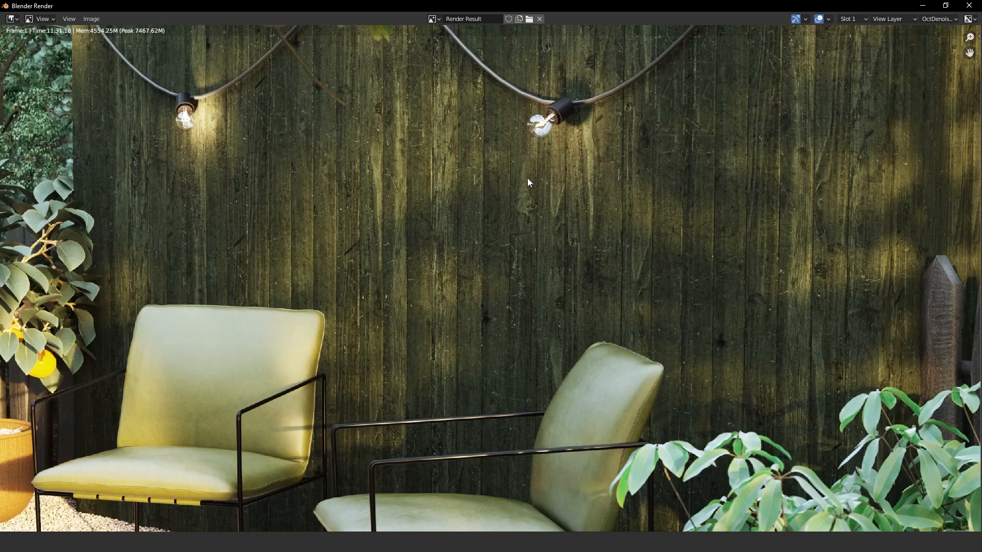
middle_click_drag(617, 94, 599, 158)
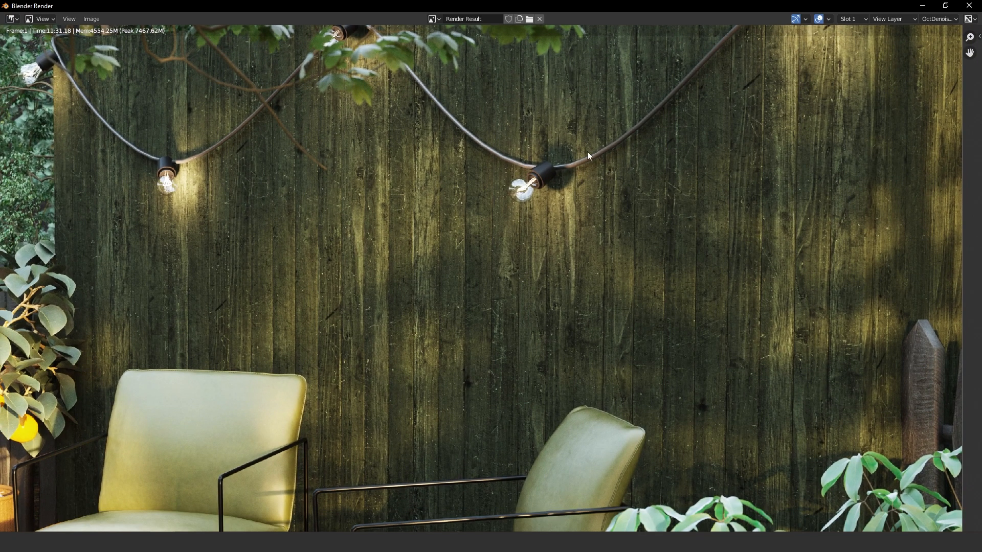
scroll(317, 169, "down", 2)
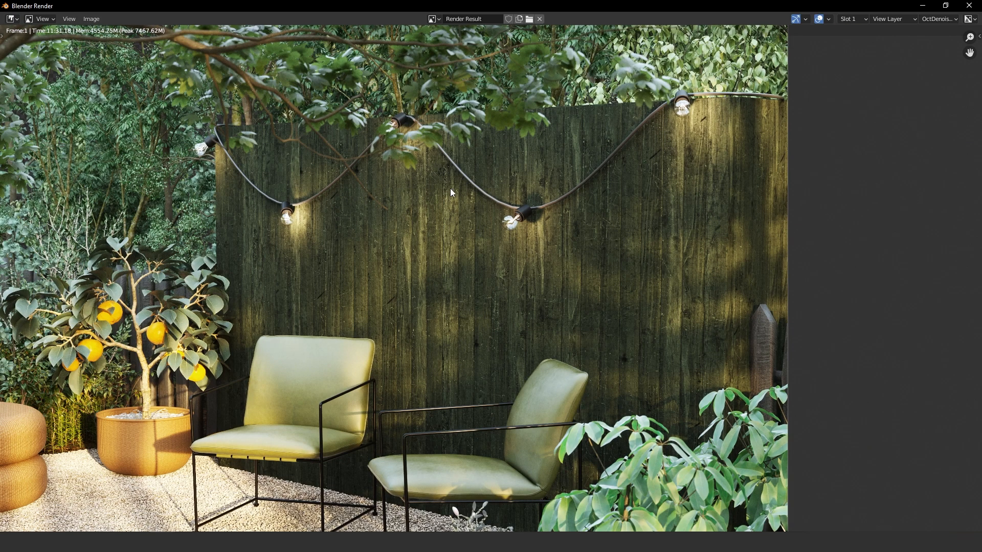
middle_click_drag(350, 401, 425, 278)
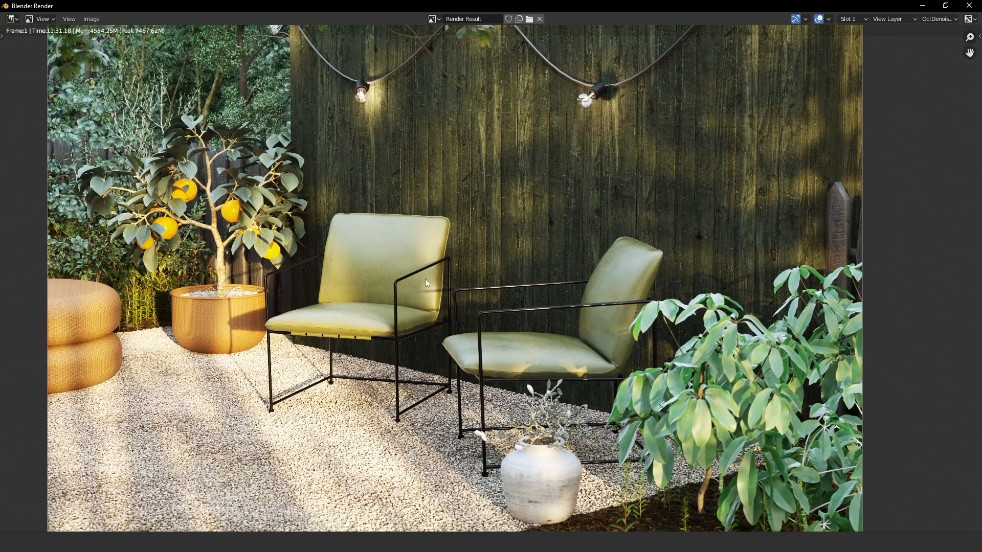
scroll(425, 279, "down", 2)
middle_click_drag(488, 195, 452, 249)
scroll(451, 251, "down", 1)
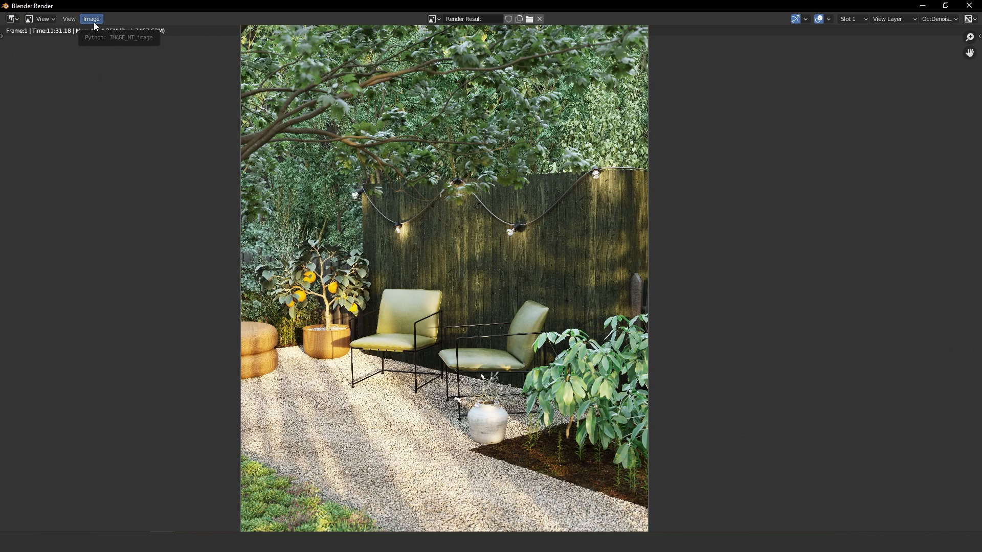
middle_click_drag(543, 373, 542, 354)
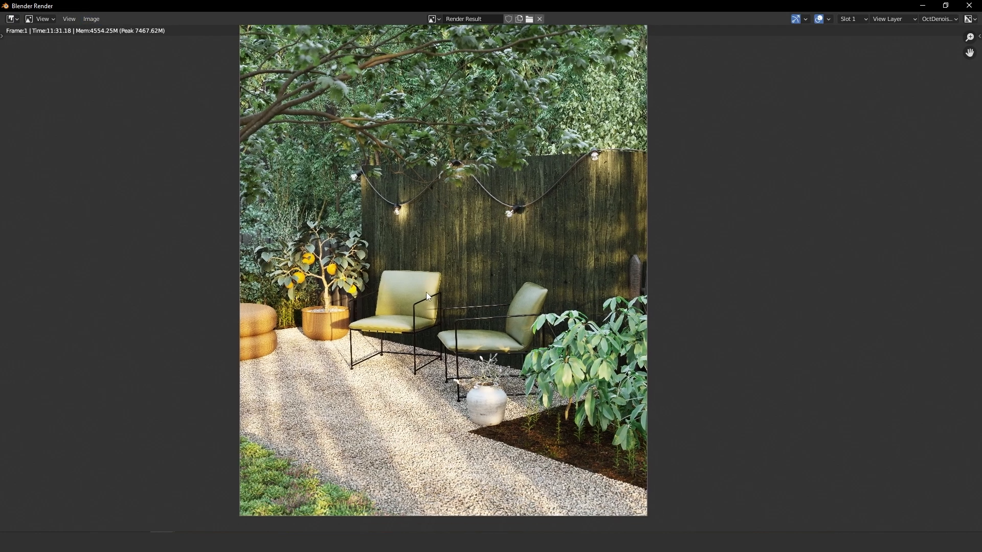
middle_click_drag(425, 293, 425, 332)
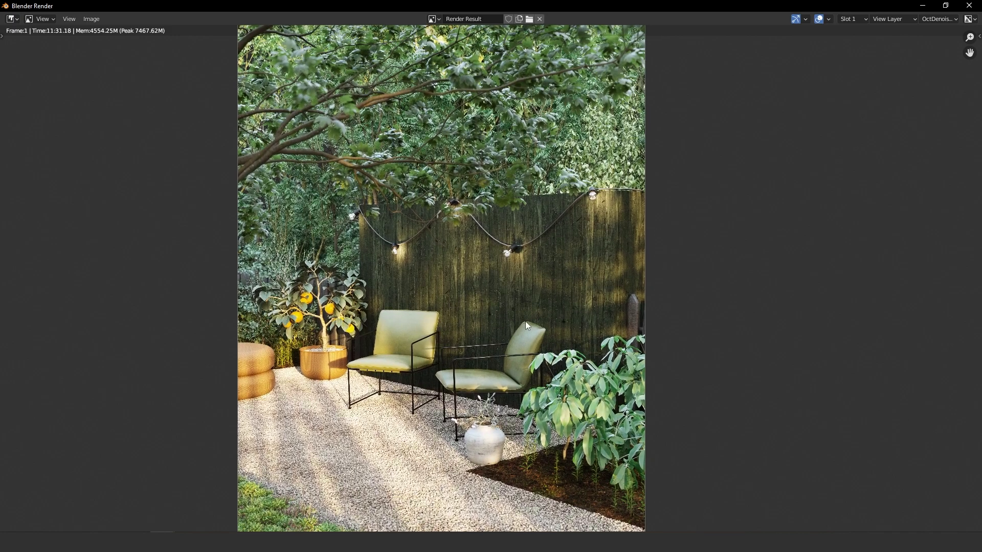